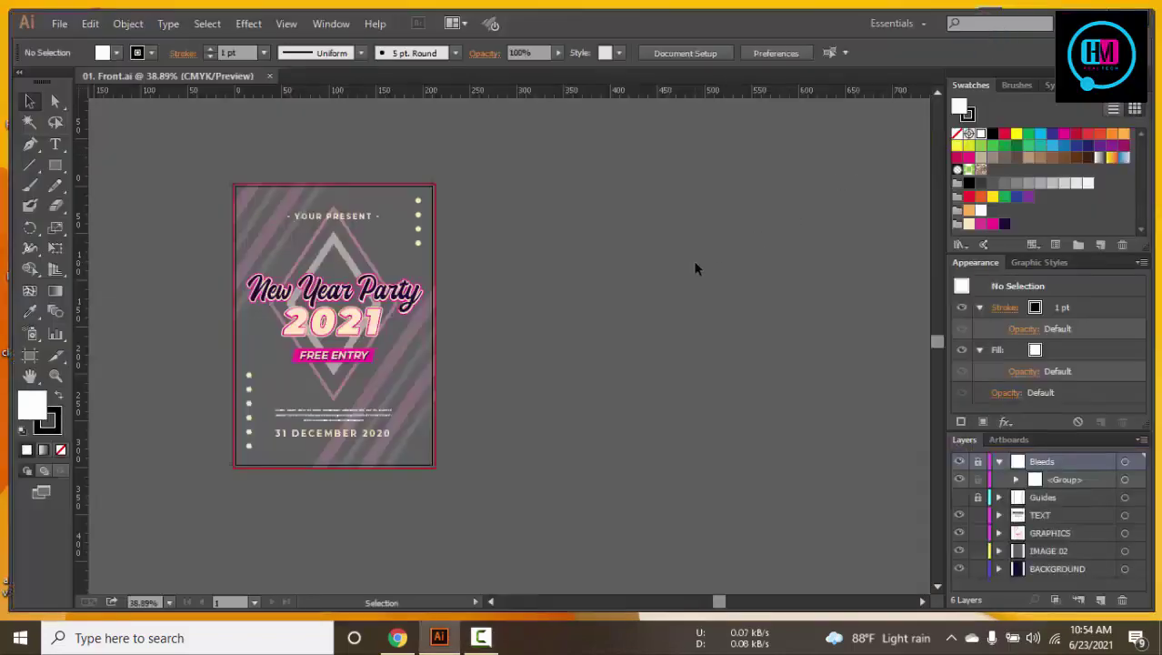
Shift the whole New Year Party flyer right of the artboard and zoom in on both
key(ctrl+a)
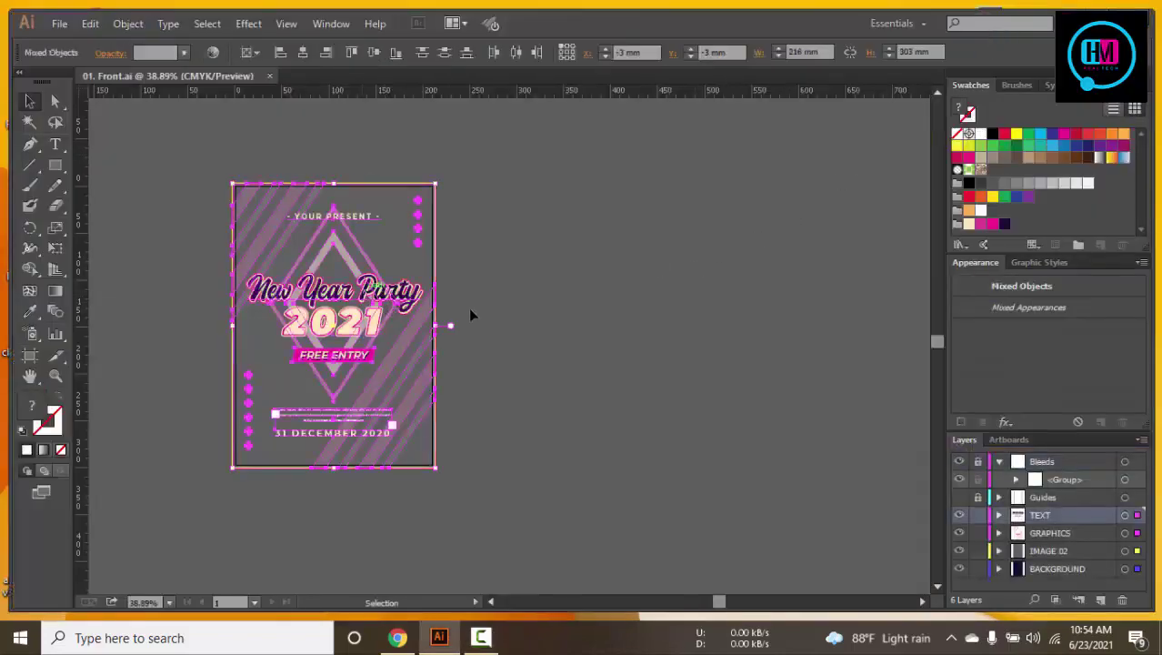
drag(382, 290, 724, 303)
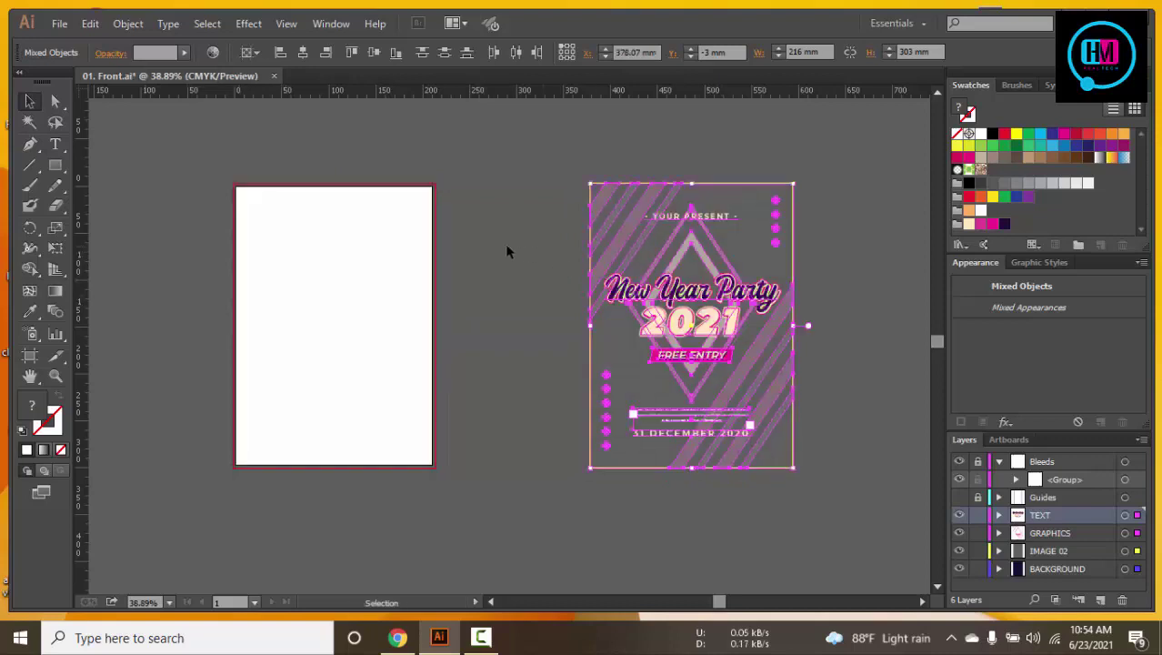
click(492, 251)
click(360, 308)
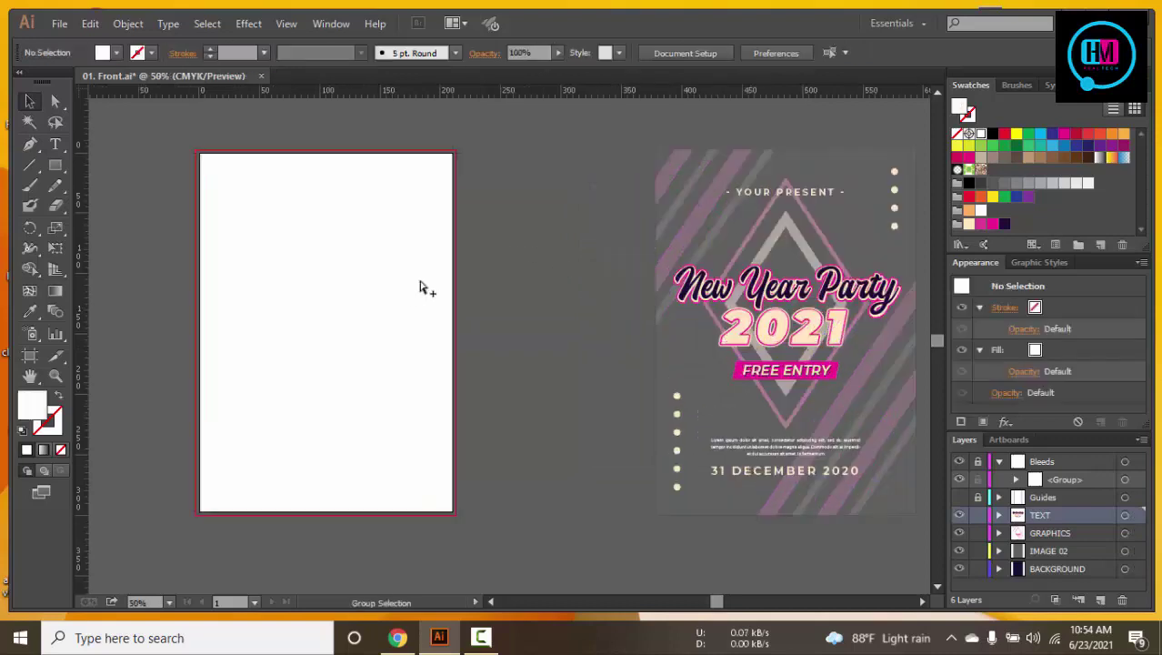
Draw a cyan rectangle from the artboard's top-left corner and stretch its top to the edge
click(56, 164)
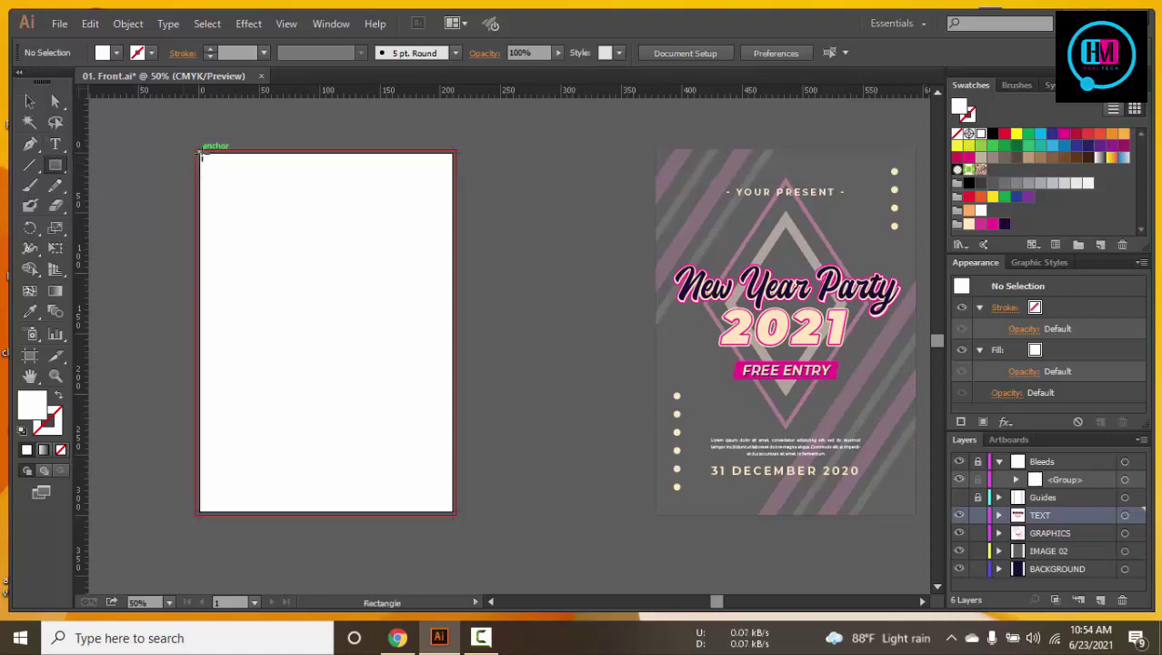
mouse_move(200, 156)
mouse_down()
mouse_move(346, 447)
mouse_move(455, 511)
mouse_up()
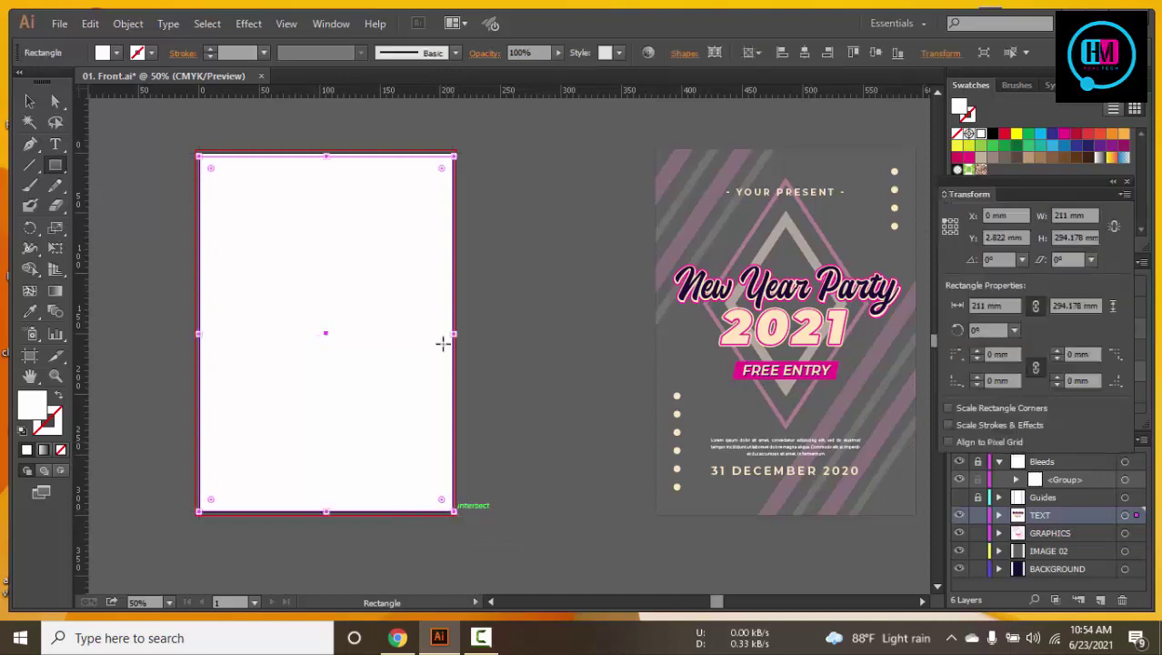
click(117, 52)
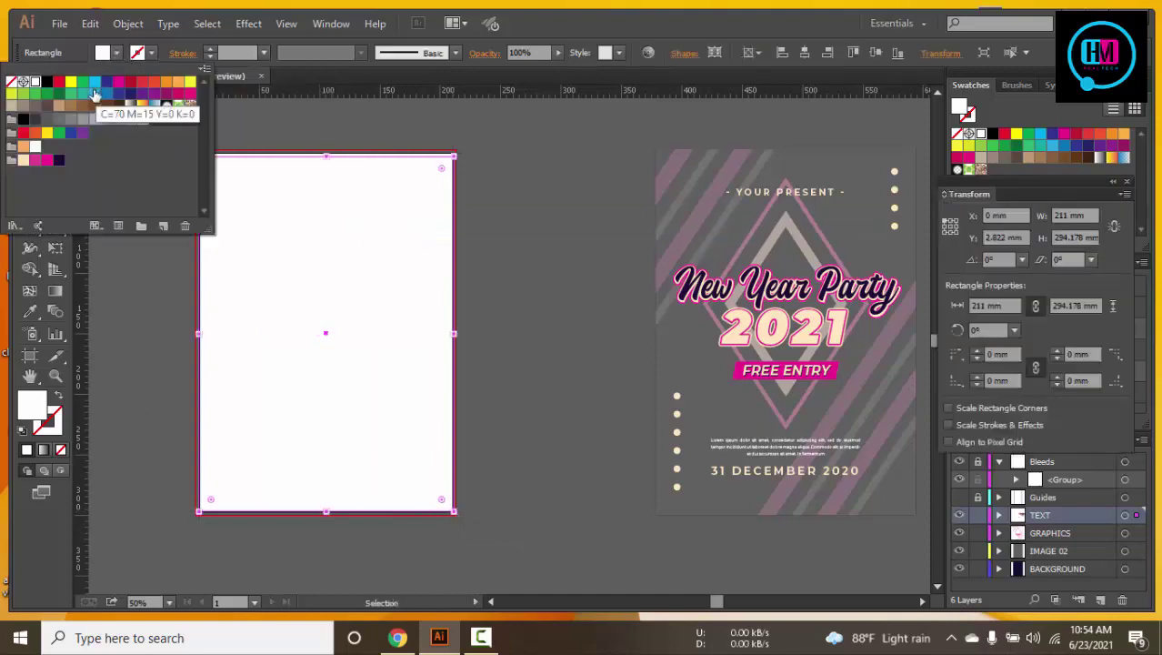
click(94, 83)
scroll(443, 220, up, 1)
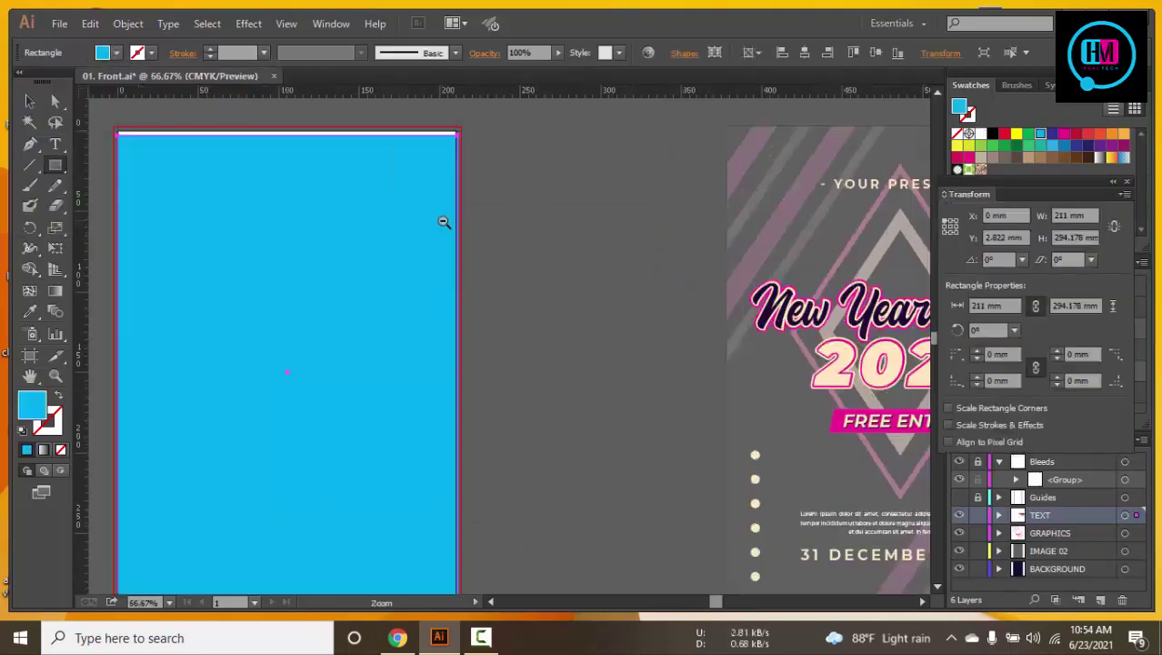
drag(570, 173, 651, 221)
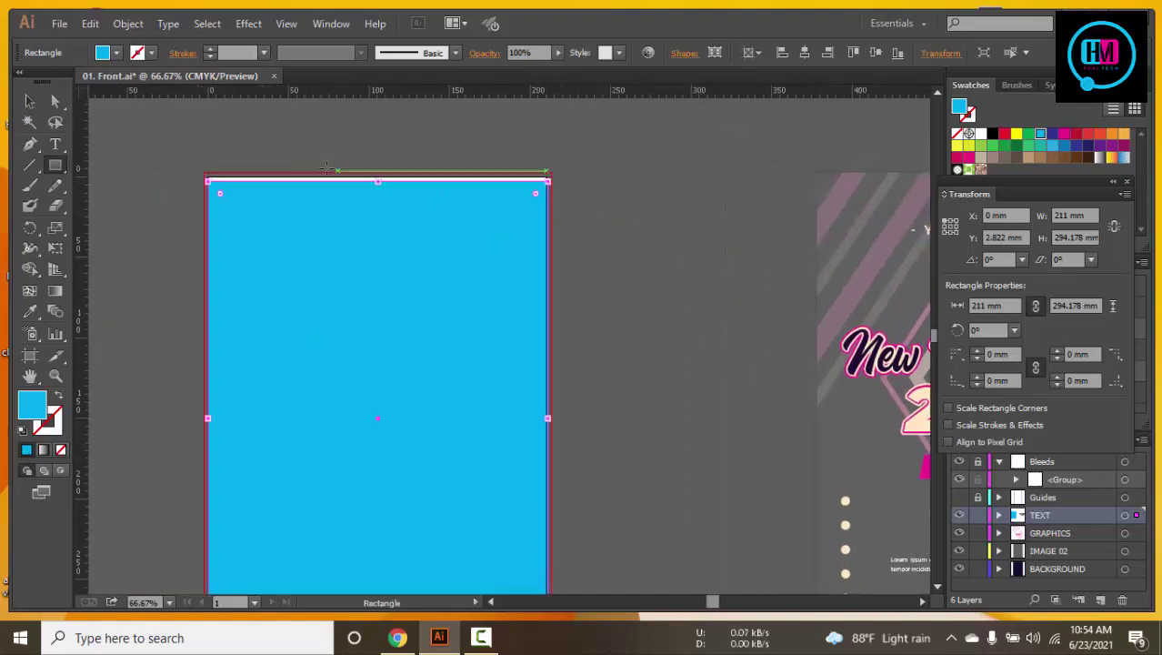
drag(382, 180, 383, 177)
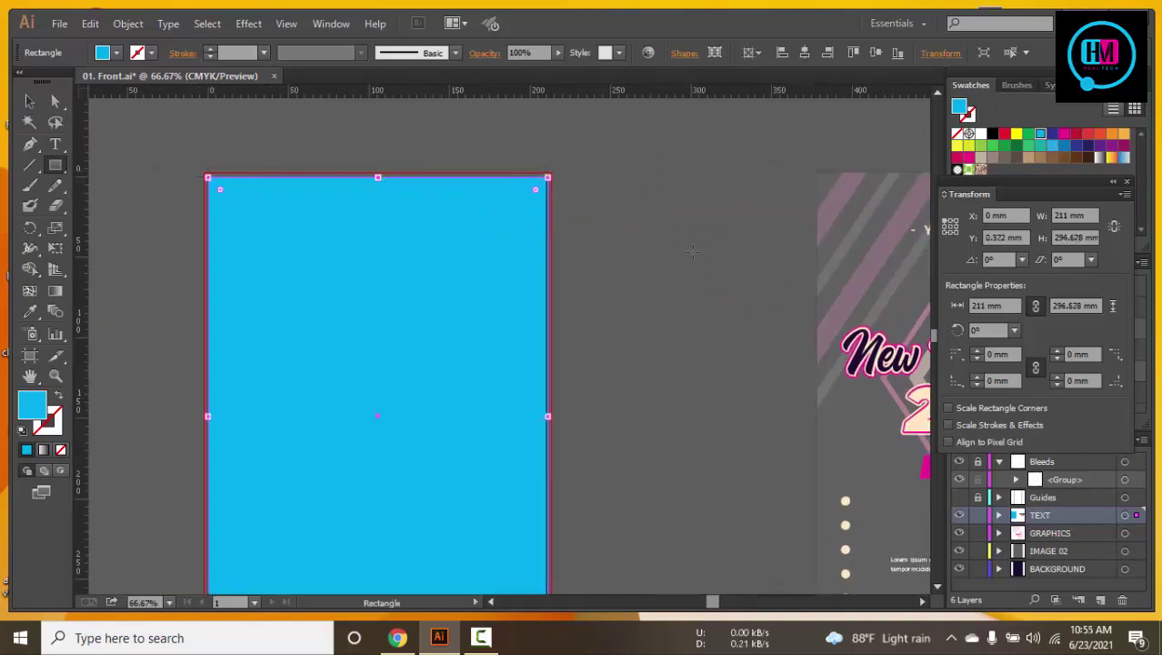
Fit the rectangle's right edge to the artboard, making it 209.863 mm wide
key(space)
scroll(545, 400, up, 5)
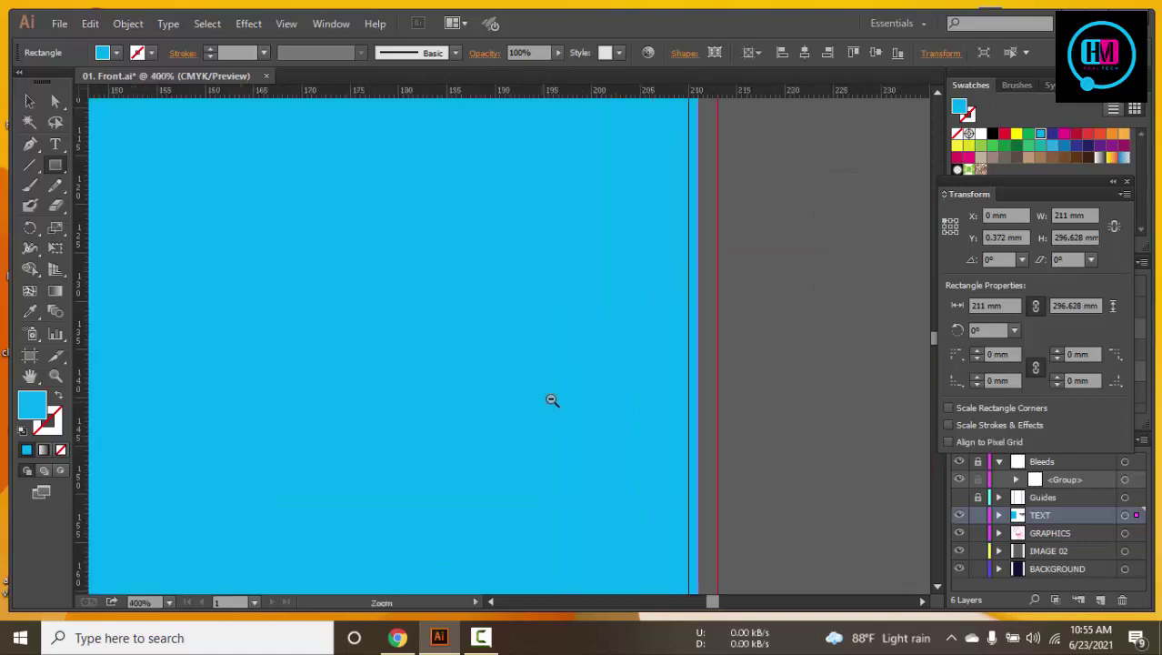
drag(700, 483, 689, 495)
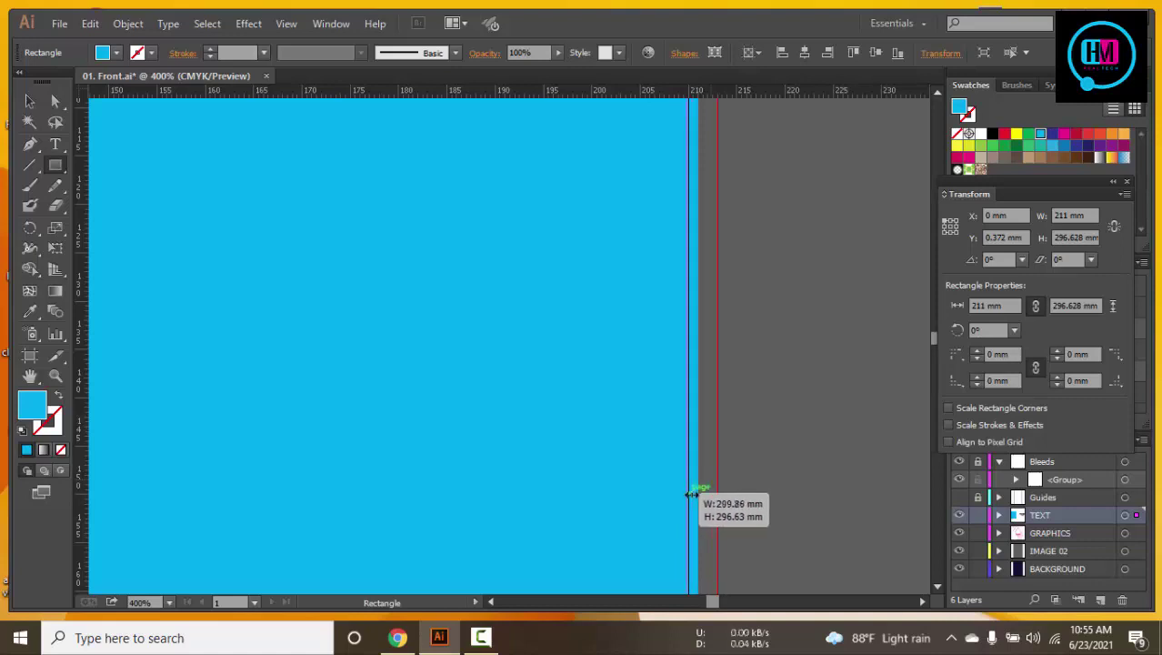
drag(689, 495, 688, 480)
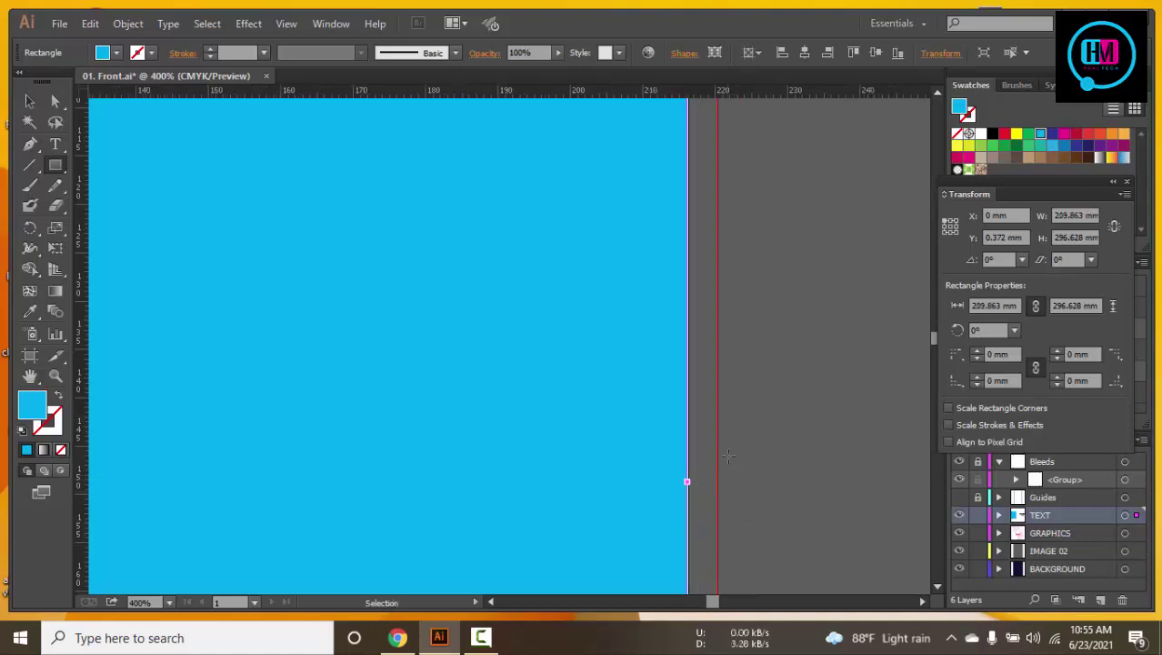
key(ctrl+minus)
key(ctrl+minus)
key(ctrl+minus)
key(ctrl+minus)
key(ctrl+minus)
key(ctrl+minus)
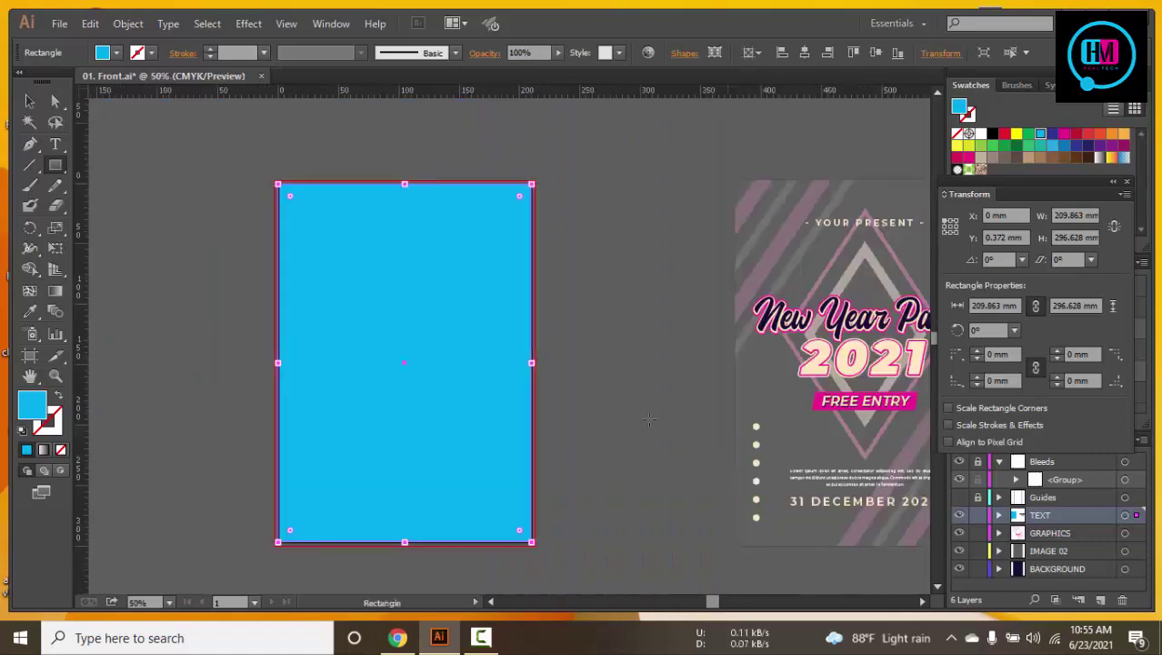
Recolour the rectangle with the flyer's dark grey background fill using the Eyedropper
click(31, 102)
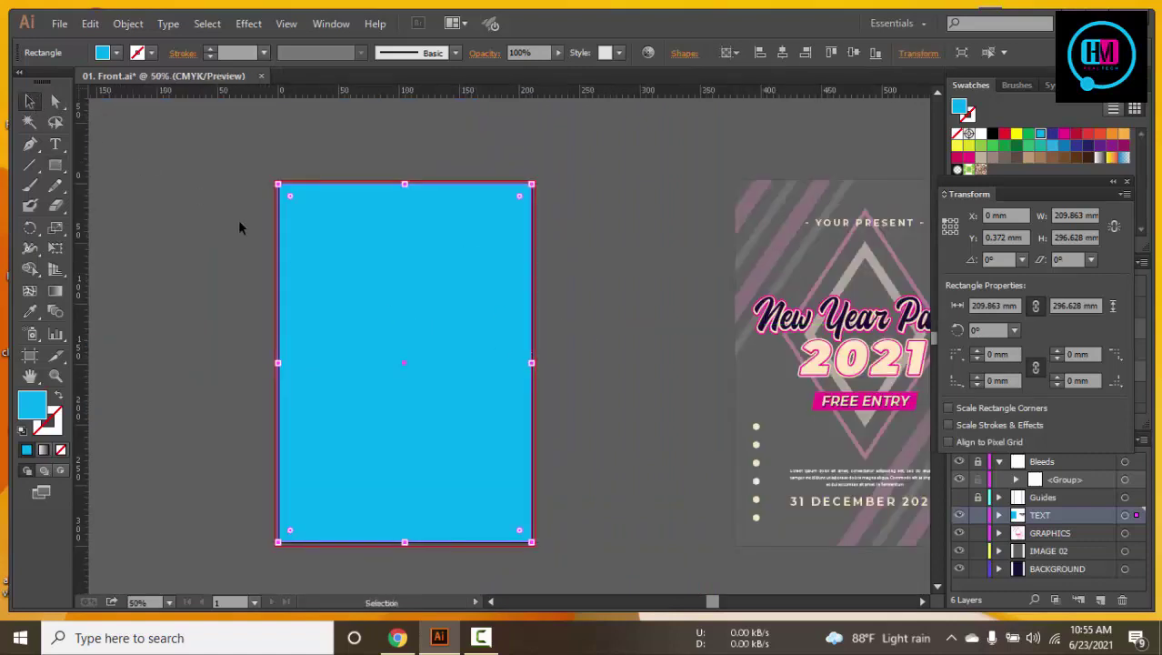
click(238, 219)
drag(659, 305, 637, 253)
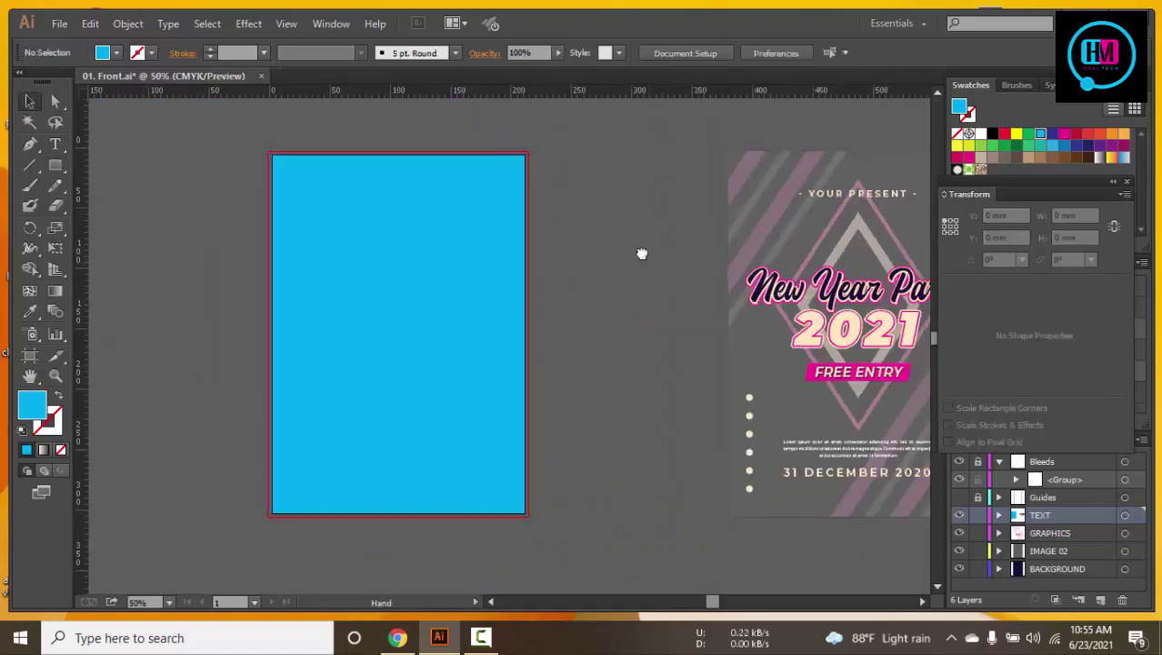
key(i)
click(759, 331)
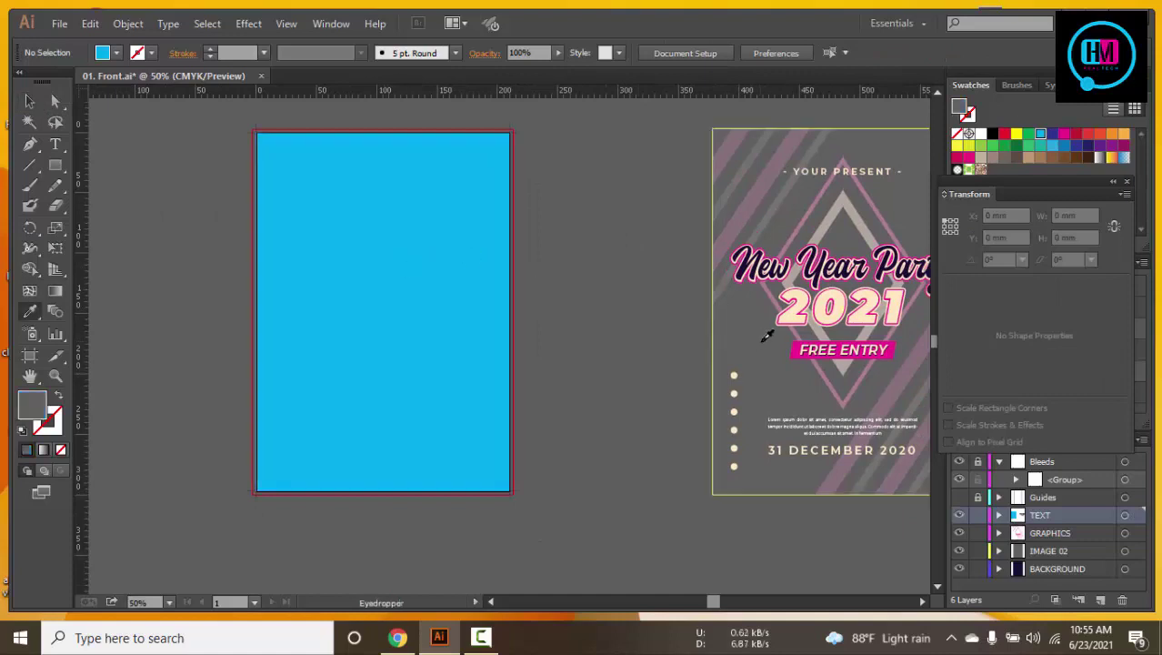
click(396, 259)
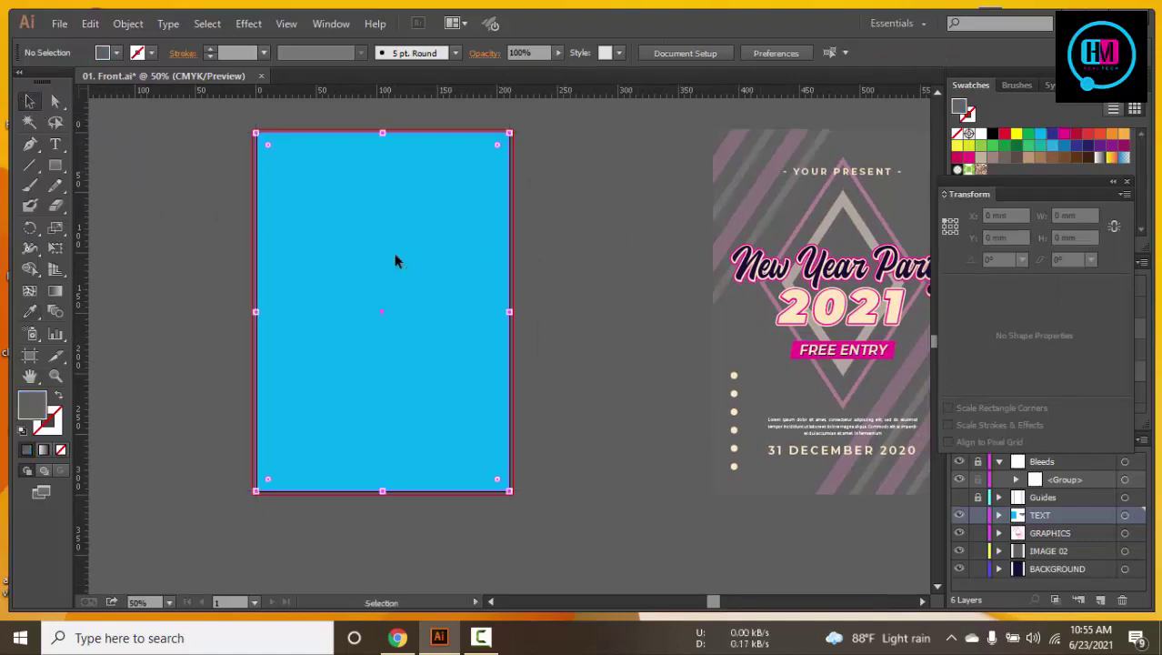
key(i)
click(768, 334)
key(v)
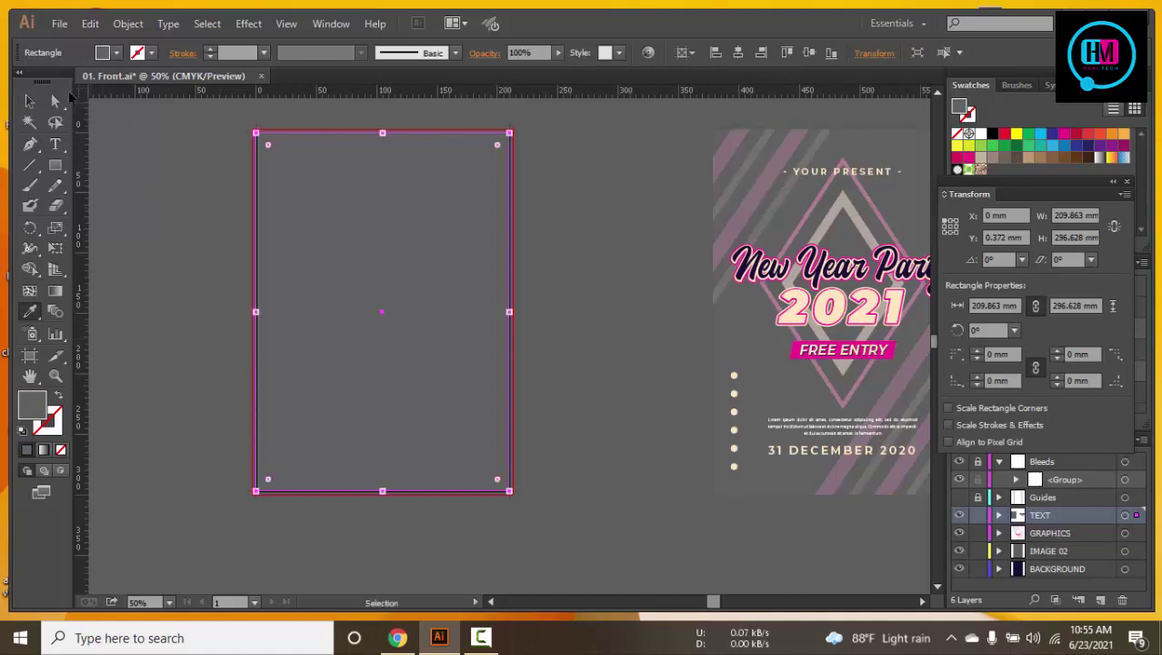
click(29, 101)
click(176, 142)
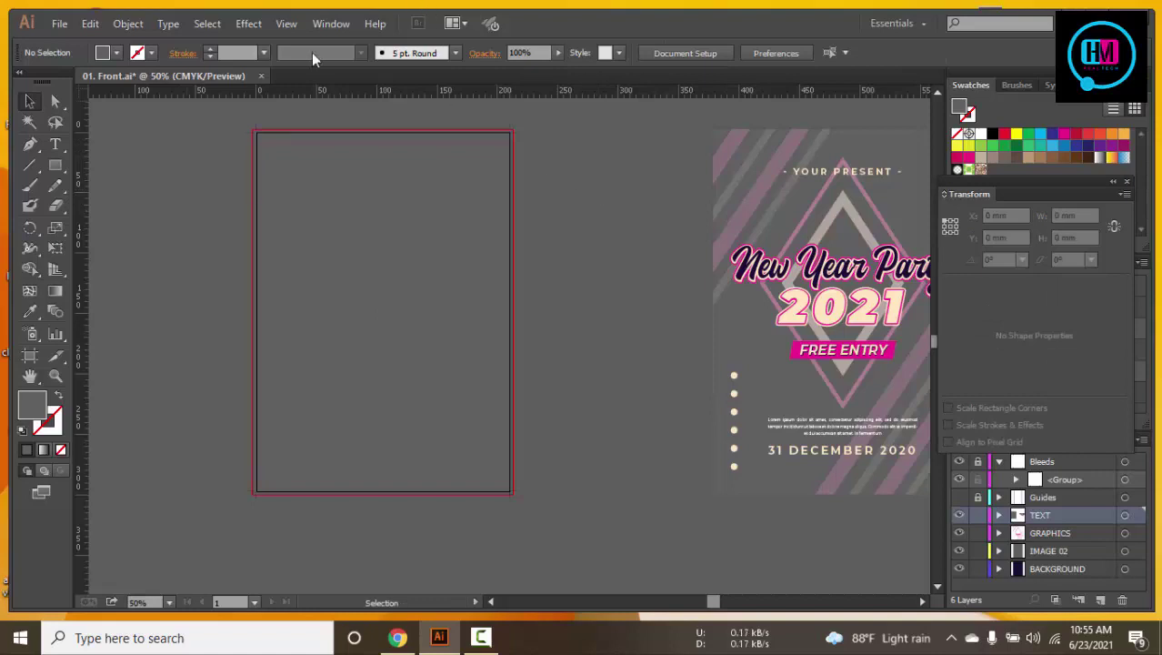
click(56, 165)
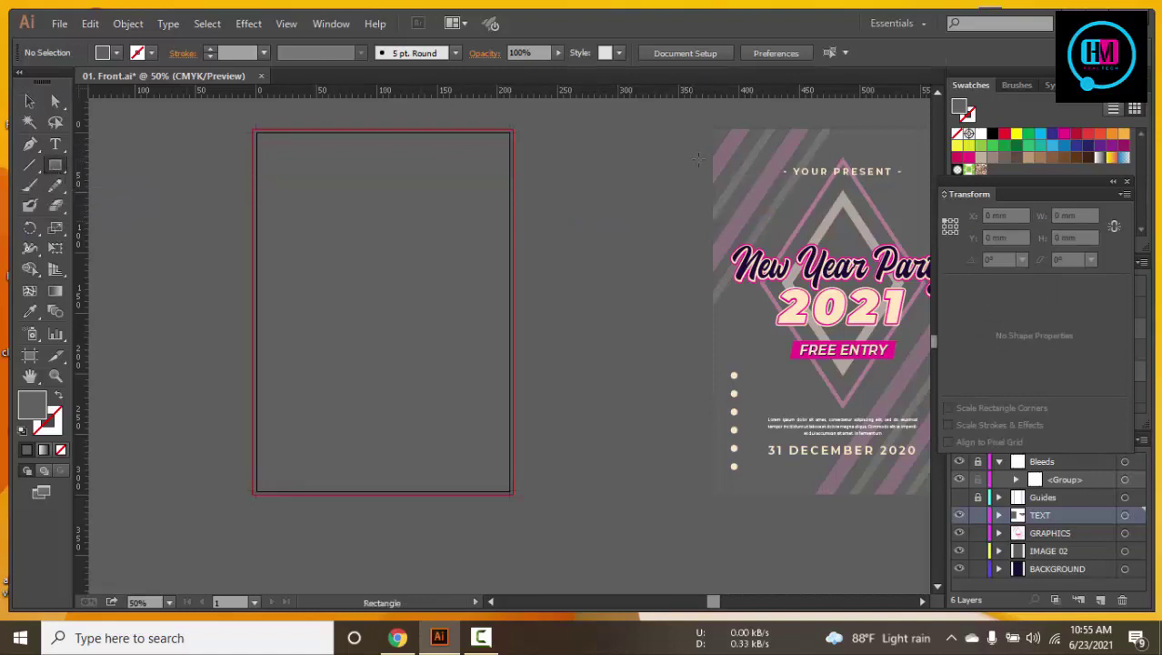
Draw a small bar beside the artboard and give it the flyer's magenta fill
drag(659, 177, 523, 198)
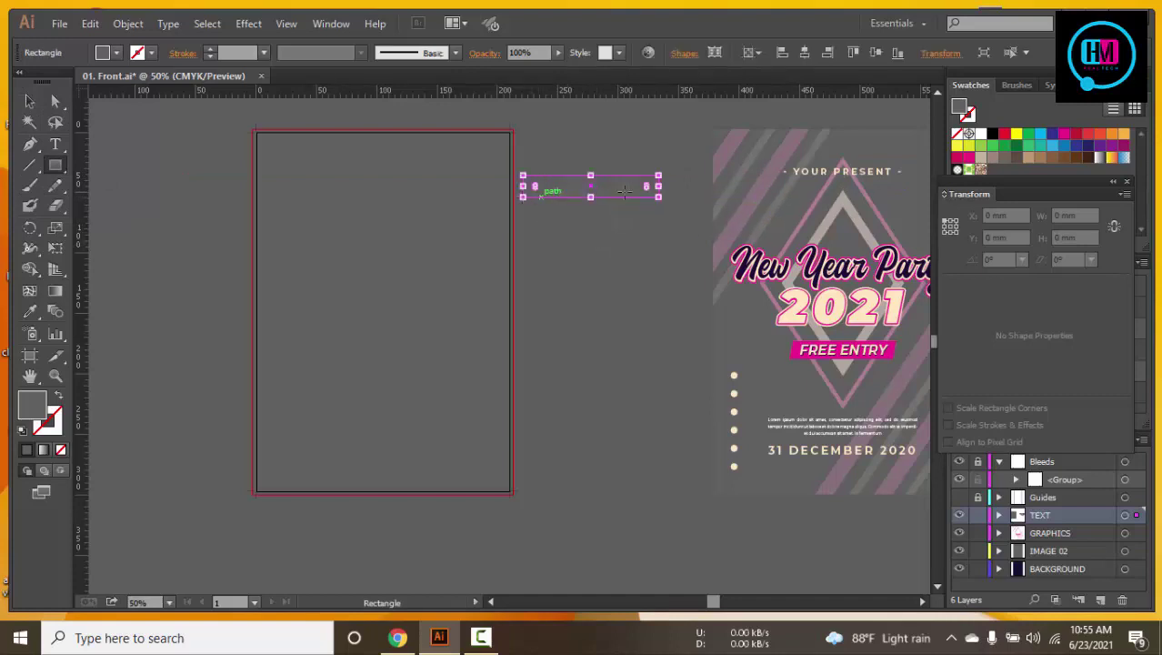
click(115, 52)
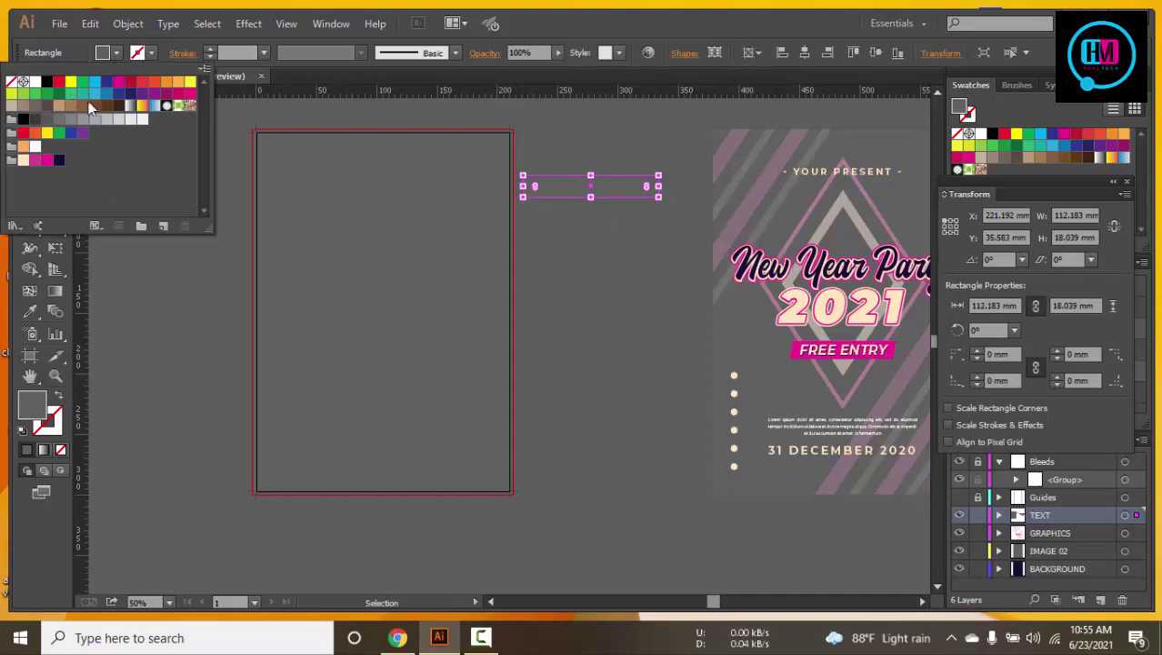
key(i)
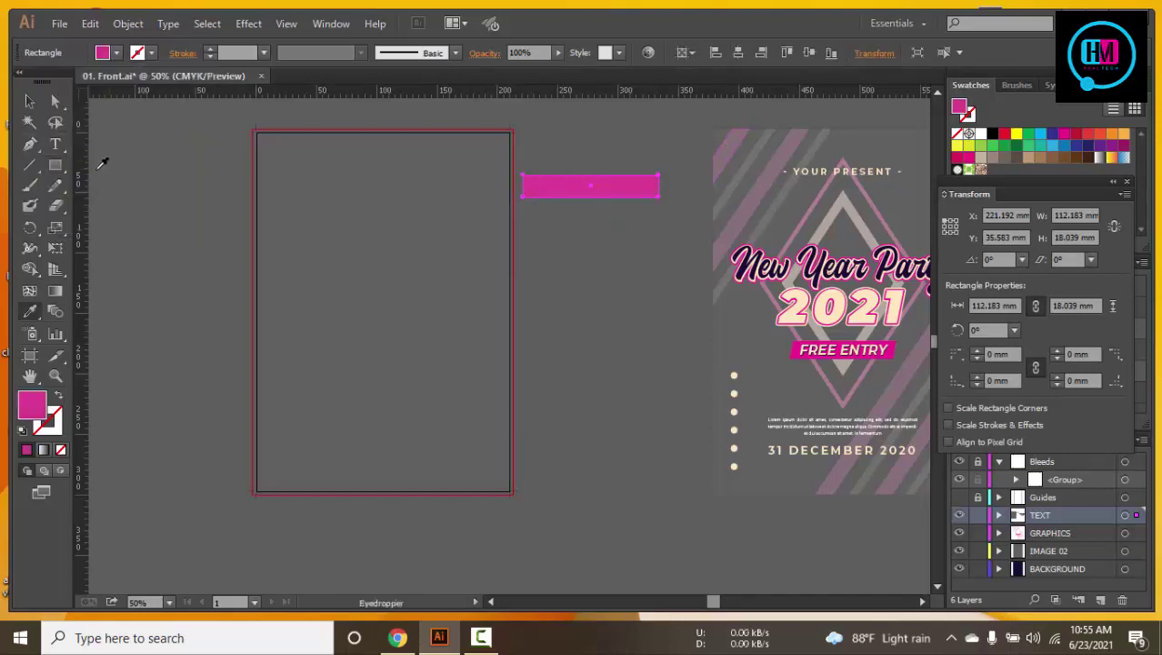
key(v)
click(30, 104)
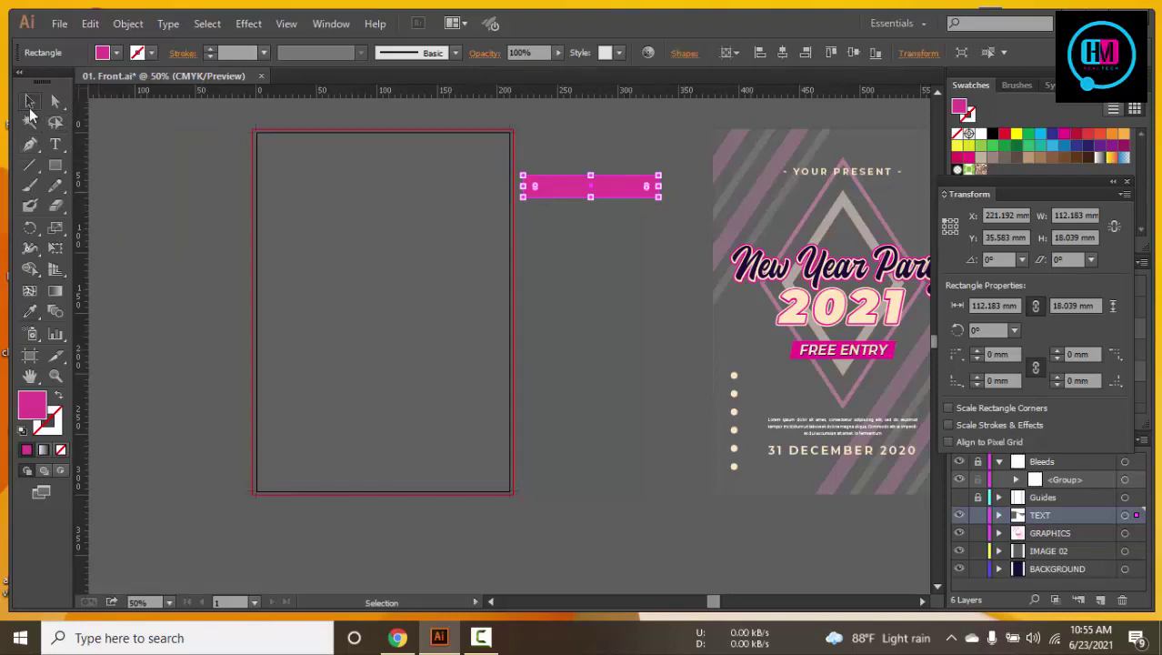
Rotate the bar to 27.12°, enlarge it over the top-left corner, and add a parallel copy
mouse_move(664, 201)
mouse_down()
mouse_move(698, 155)
mouse_move(677, 136)
mouse_up()
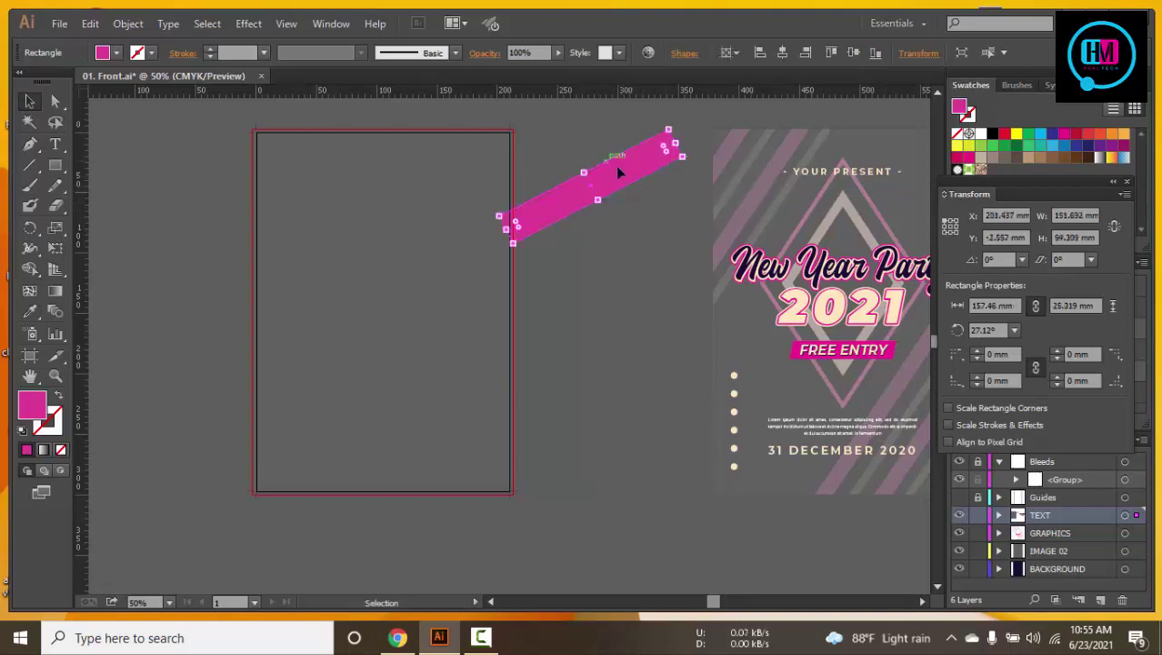
mouse_move(616, 166)
mouse_down()
mouse_move(216, 164)
mouse_move(353, 188)
mouse_up()
mouse_move(399, 152)
mouse_down()
mouse_move(443, 126)
mouse_move(437, 114)
mouse_up()
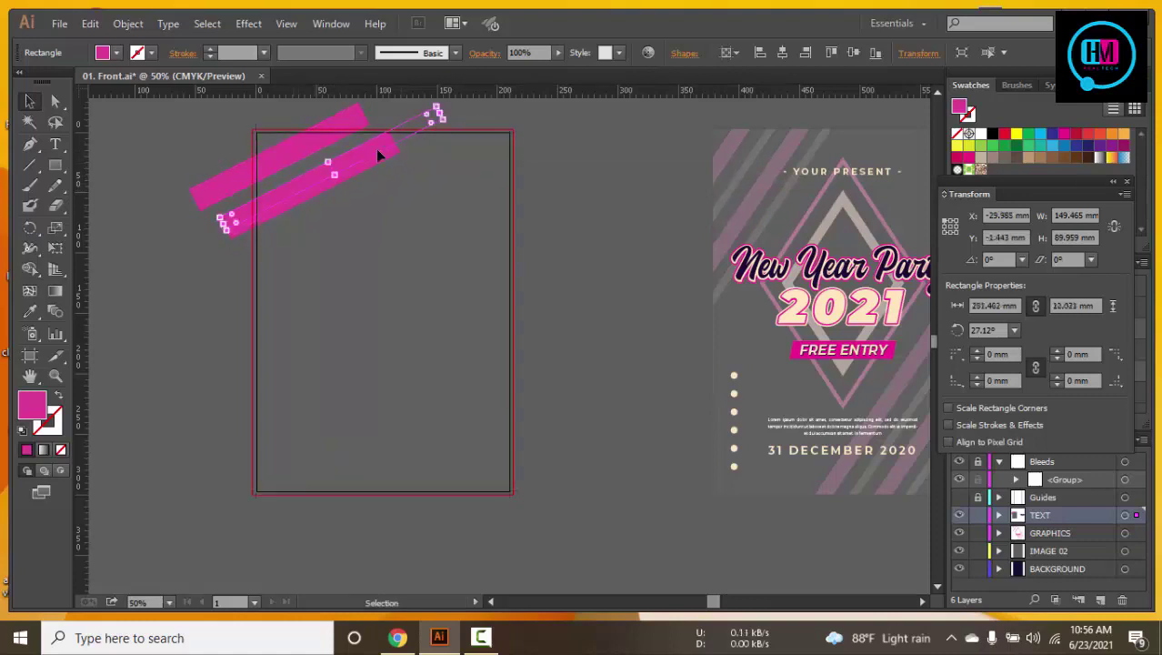
mouse_move(362, 160)
mouse_down()
mouse_move(369, 168)
mouse_move(337, 163)
mouse_move(378, 179)
mouse_move(361, 196)
mouse_up()
click(388, 183)
Shift the new pink bar into place and lengthen it at both ends
key(ctrl+equal)
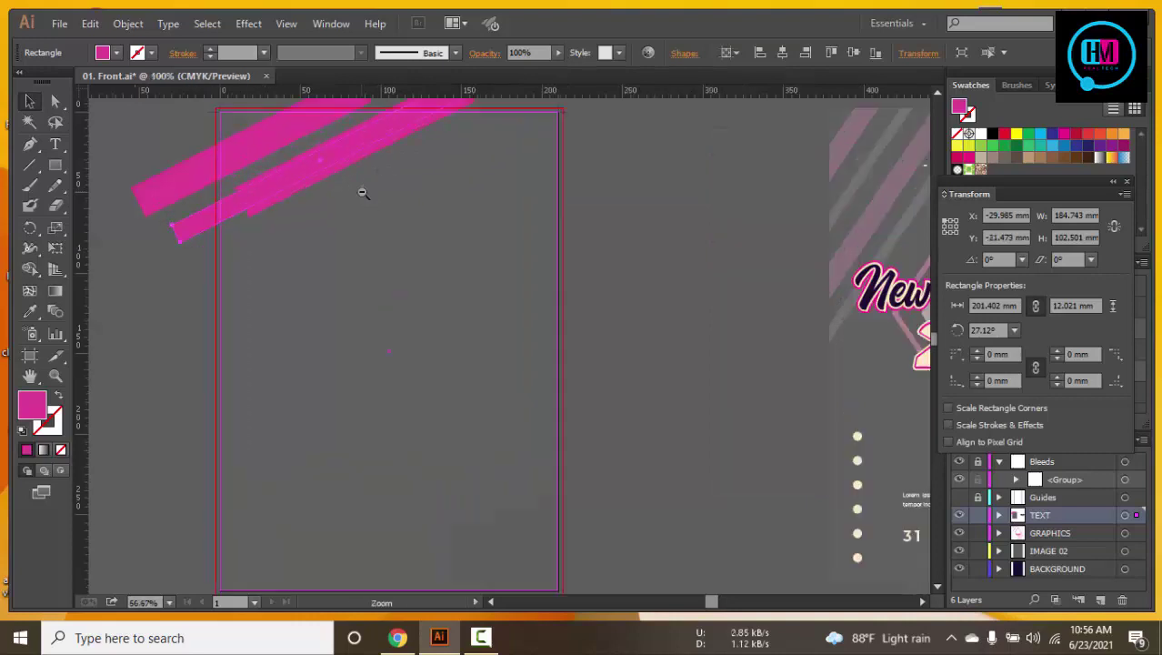
key(ctrl+equal)
drag(716, 228, 821, 307)
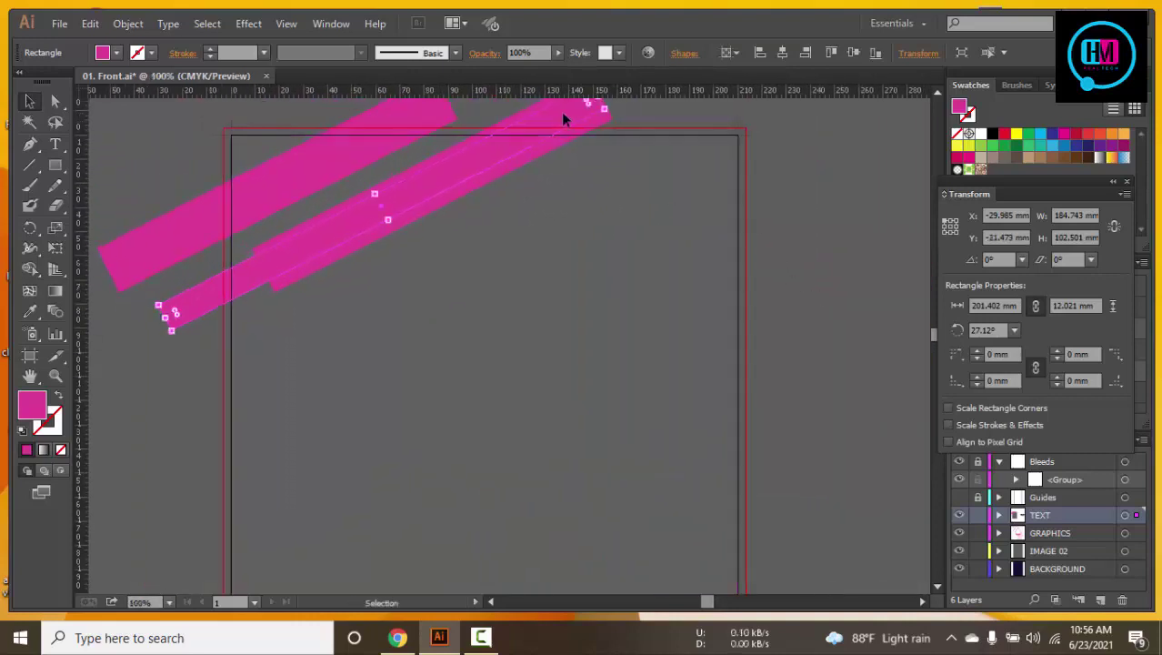
drag(274, 241, 291, 312)
drag(634, 149, 709, 111)
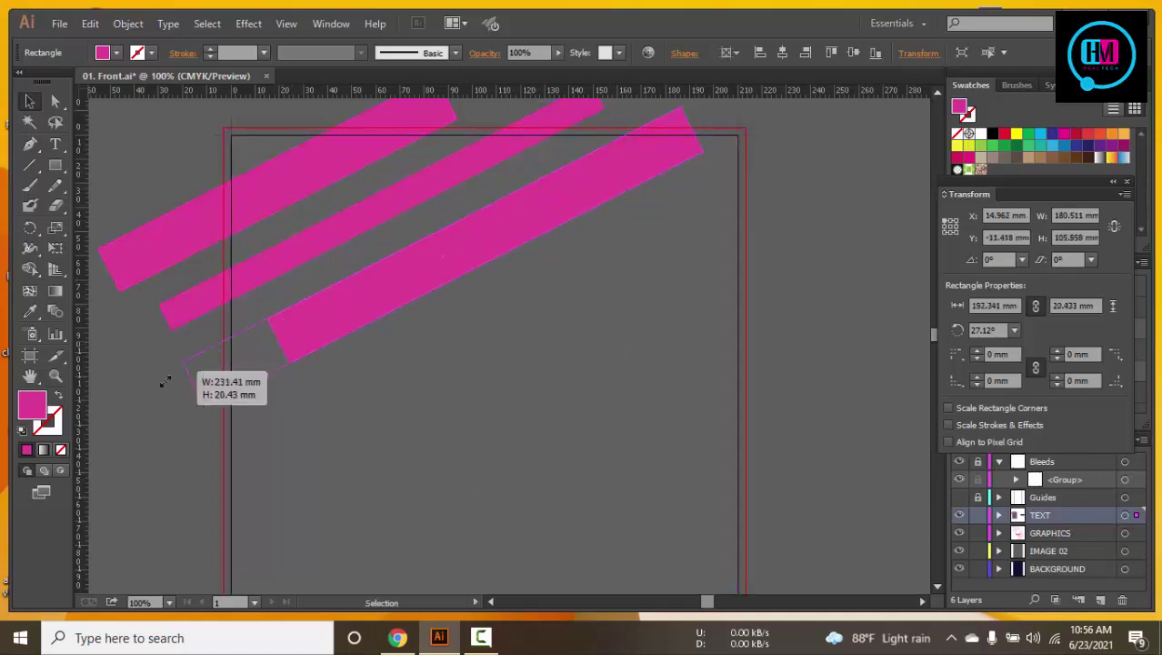
drag(278, 340, 160, 401)
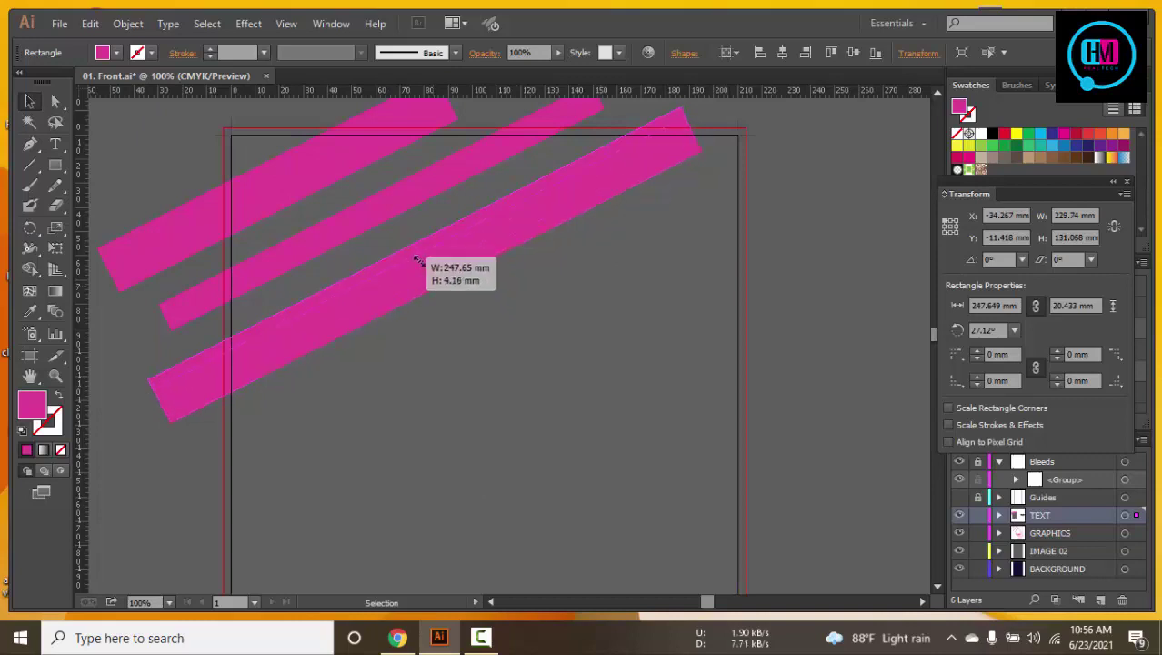
Thin the newest, top-left and middle pink bars so each has a different thickness
drag(436, 288, 405, 234)
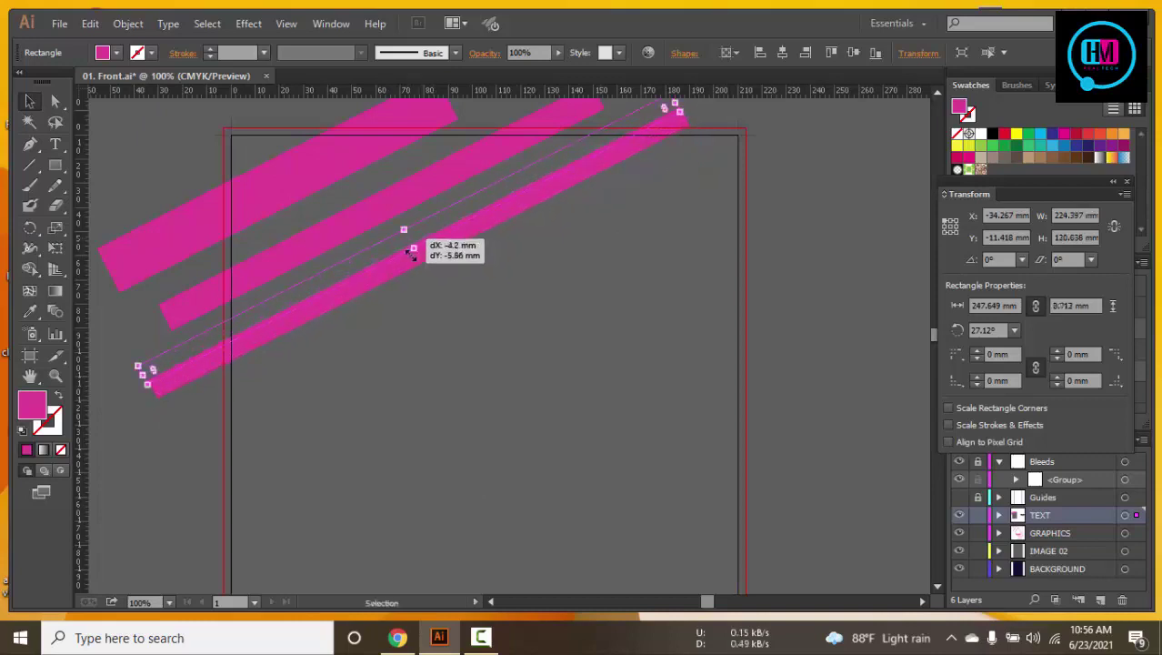
click(293, 193)
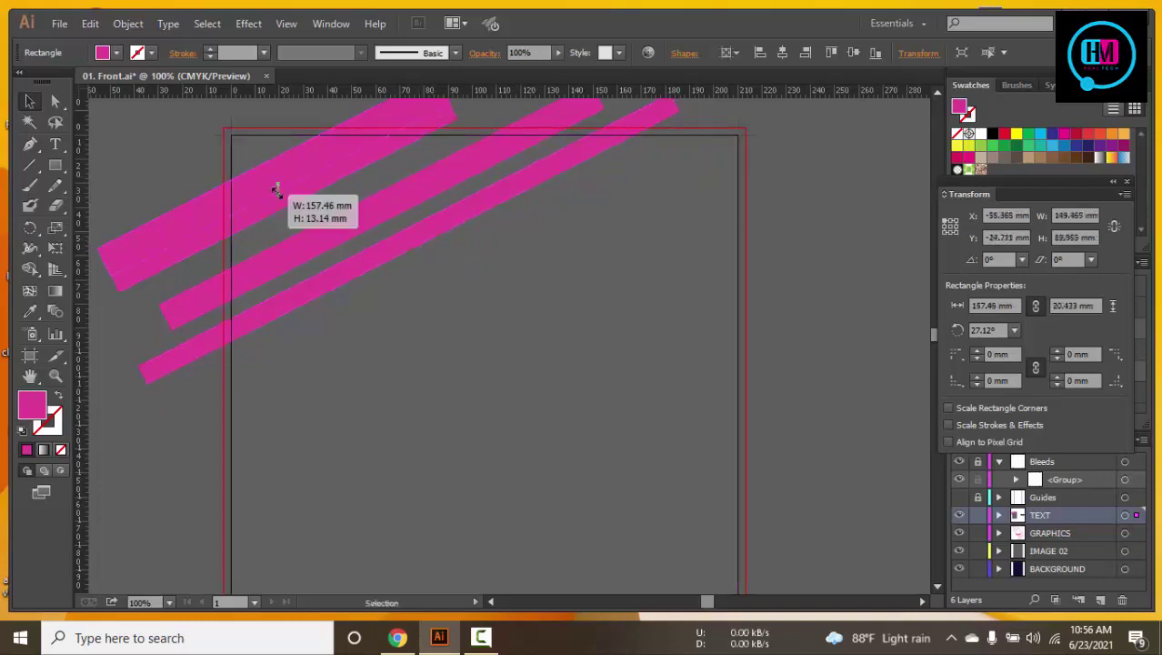
mouse_move(287, 206)
mouse_down()
mouse_move(283, 182)
mouse_move(311, 169)
mouse_up()
click(358, 238)
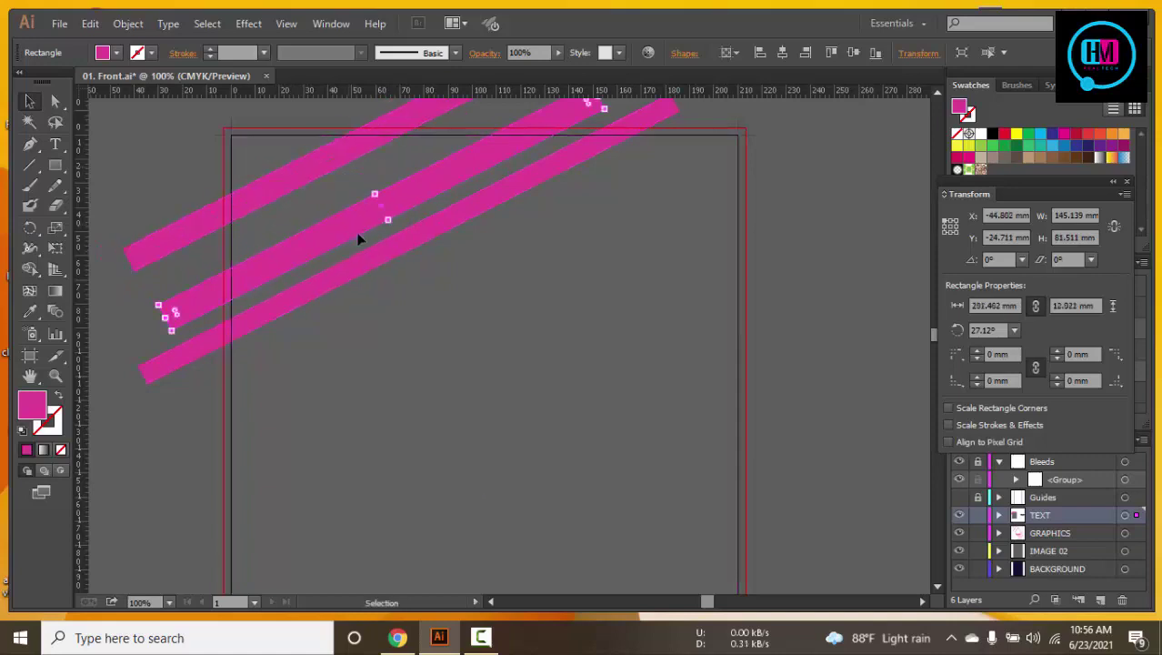
mouse_move(387, 218)
mouse_down()
mouse_move(388, 192)
mouse_move(402, 233)
mouse_move(382, 214)
mouse_up()
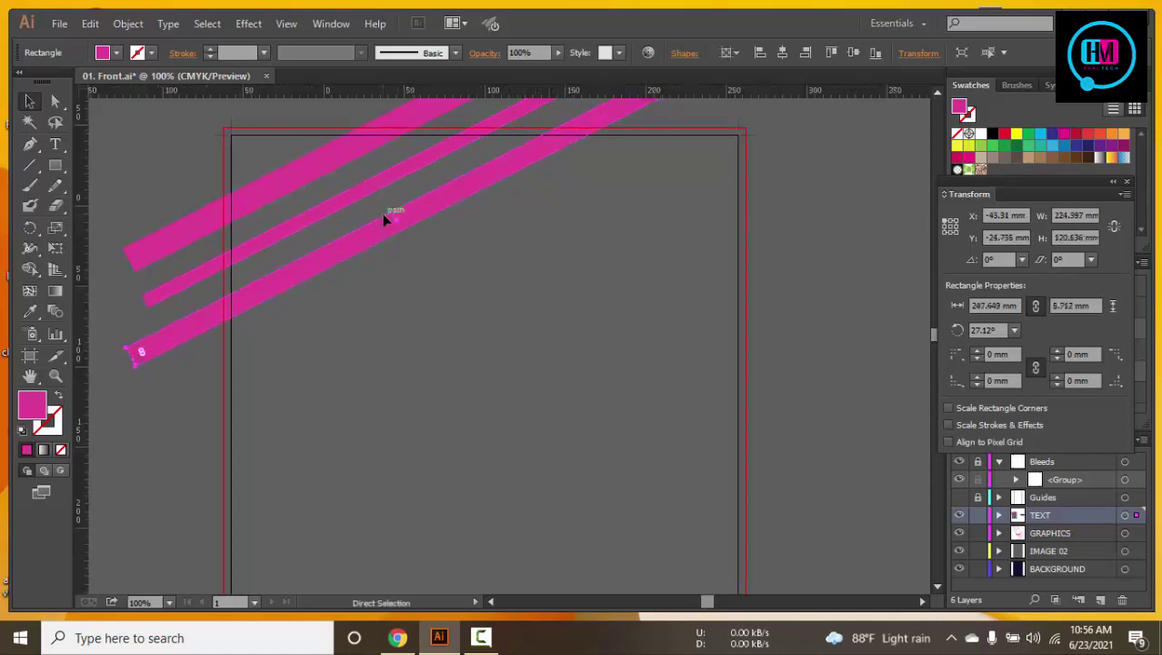
key(ctrl+minus)
key(ctrl+minus)
Duplicate the middle pink bar below itself and lengthen the copy into a fourth stripe
click(544, 189)
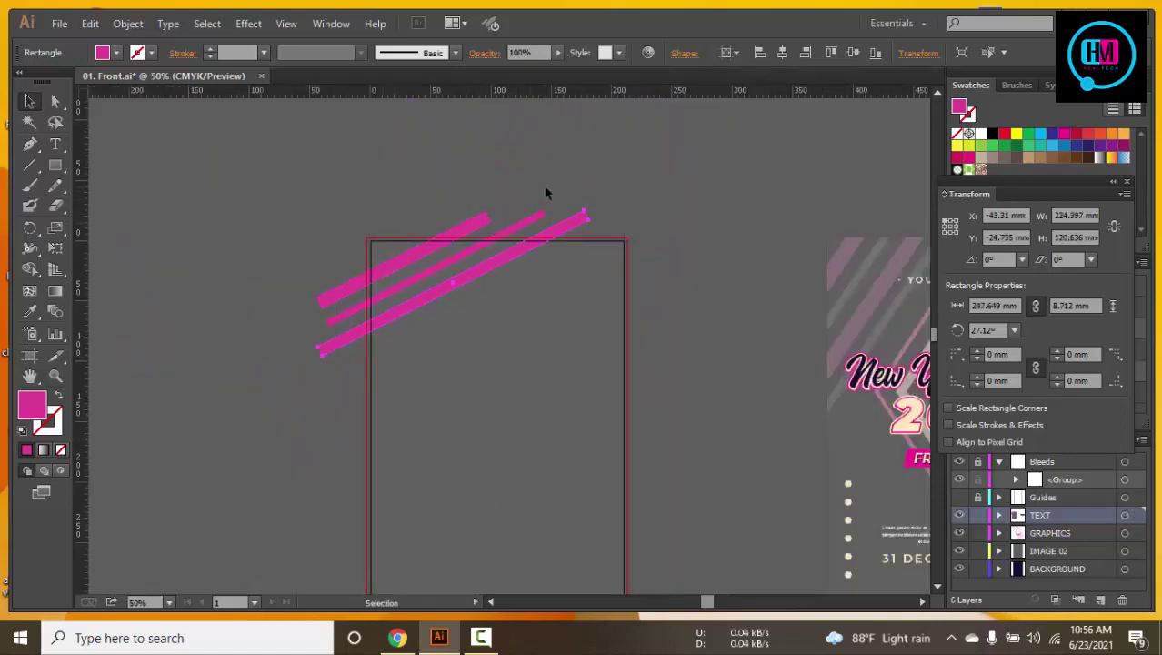
click(447, 293)
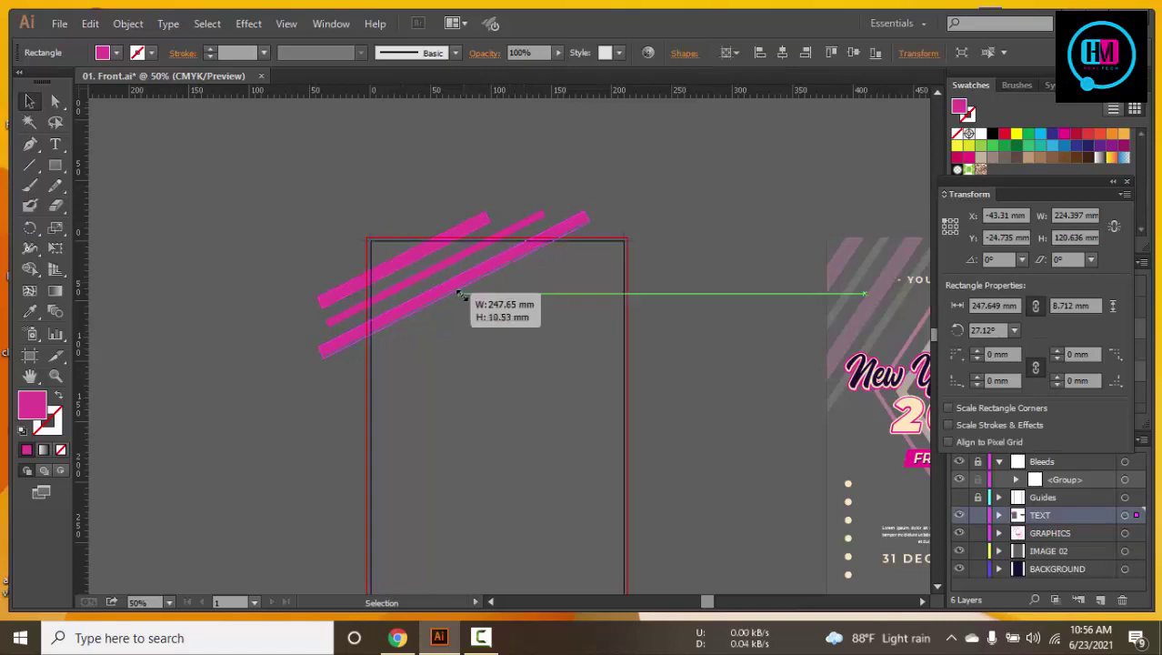
click(753, 238)
drag(724, 310, 628, 228)
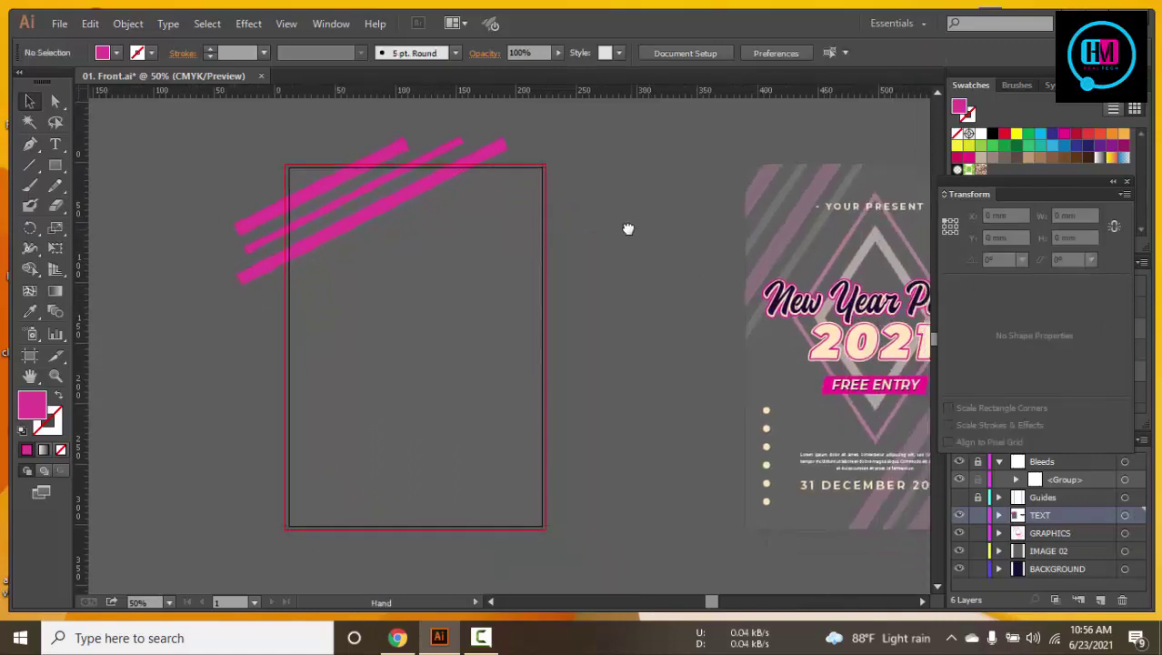
click(333, 188)
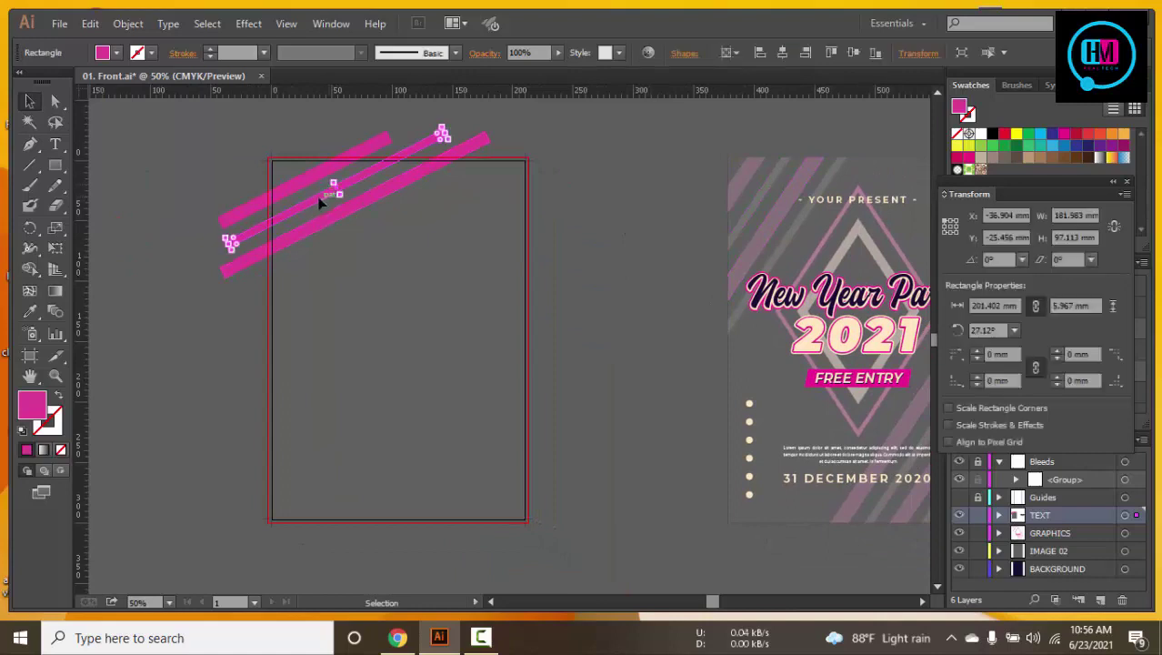
mouse_move(320, 204)
mouse_down()
mouse_move(358, 250)
mouse_move(362, 240)
mouse_up()
drag(481, 175, 525, 173)
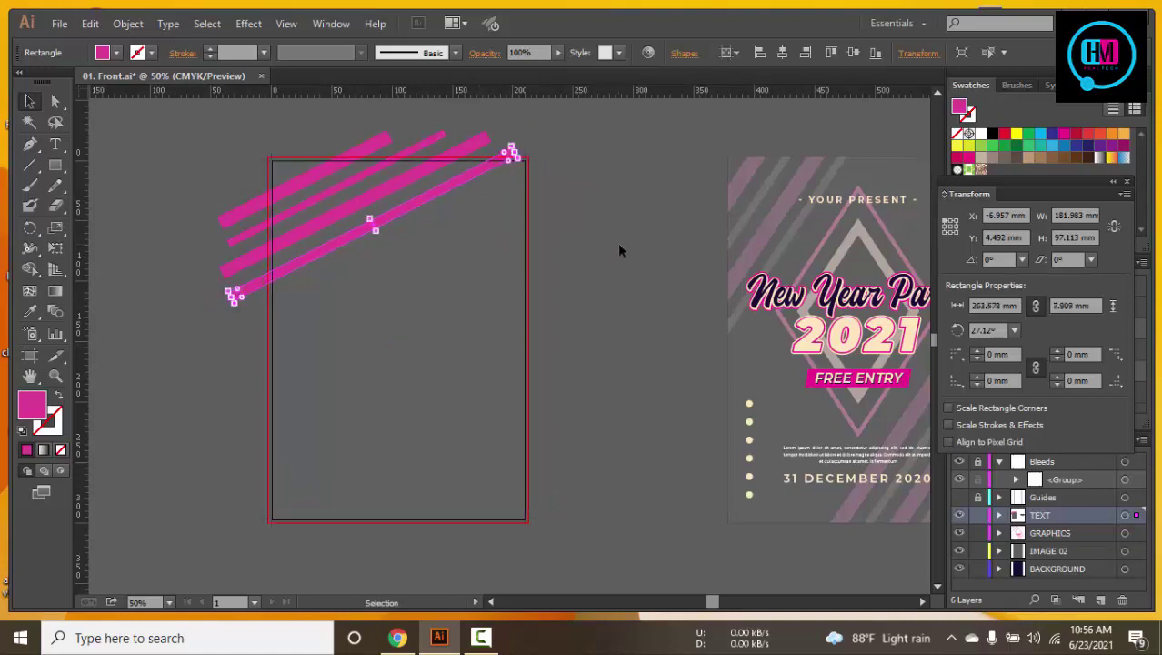
click(120, 204)
Scale the four-bar set to 143.245 × 82.075 mm and move it into the top-left corner
drag(251, 300, 439, 225)
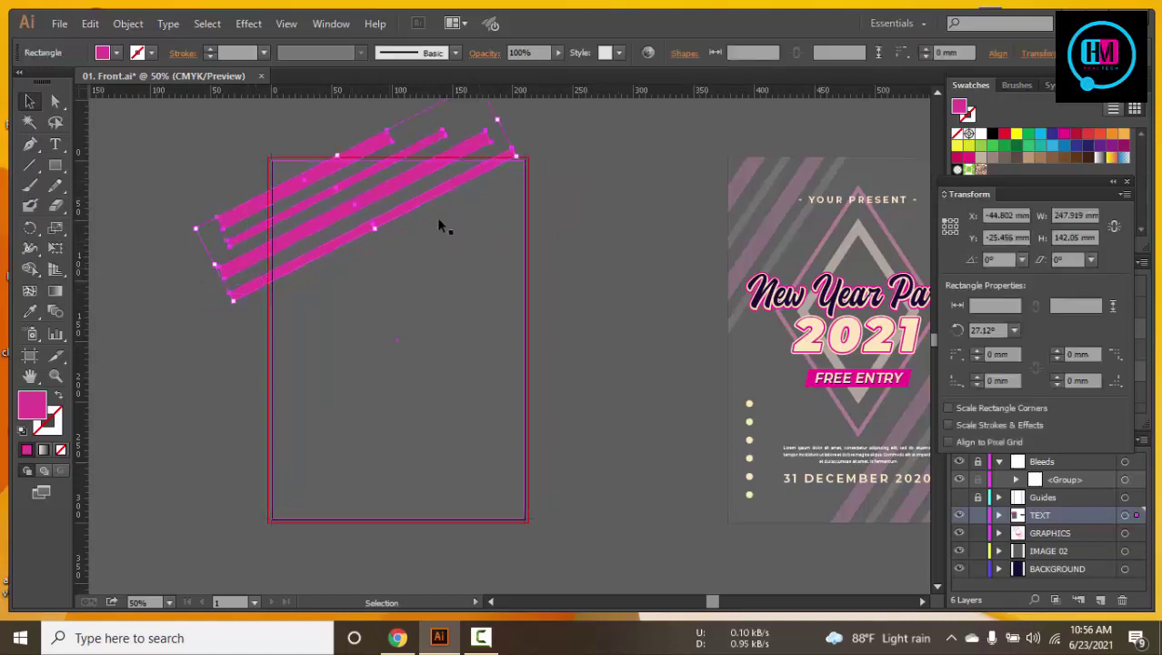
drag(514, 173, 450, 177)
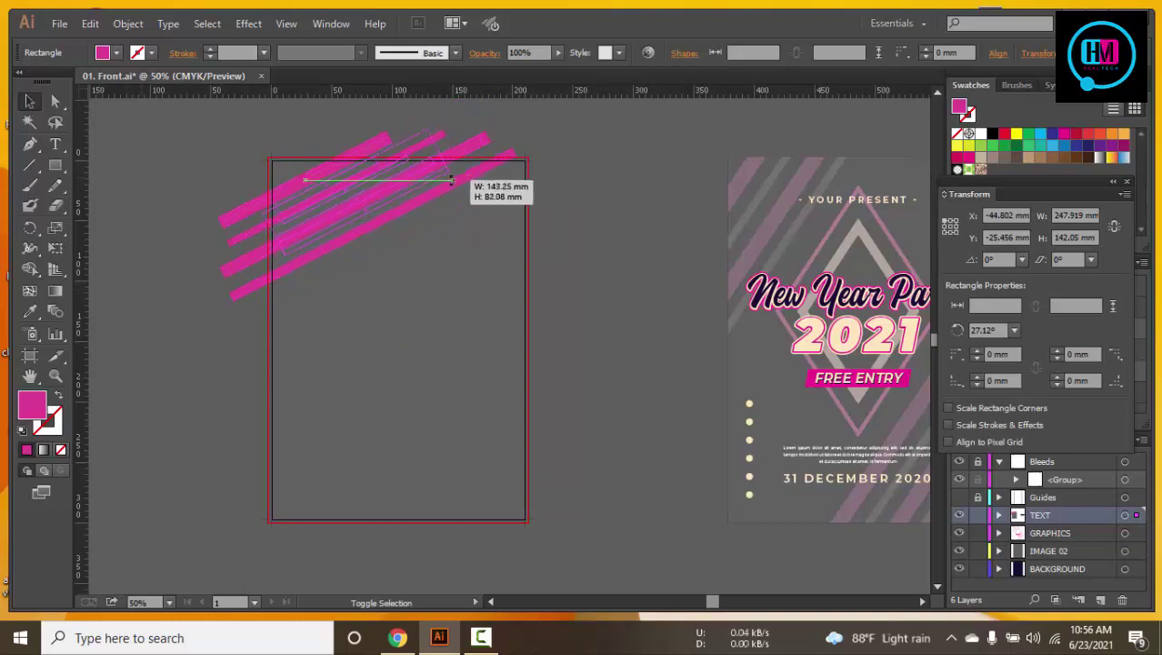
drag(343, 203, 306, 193)
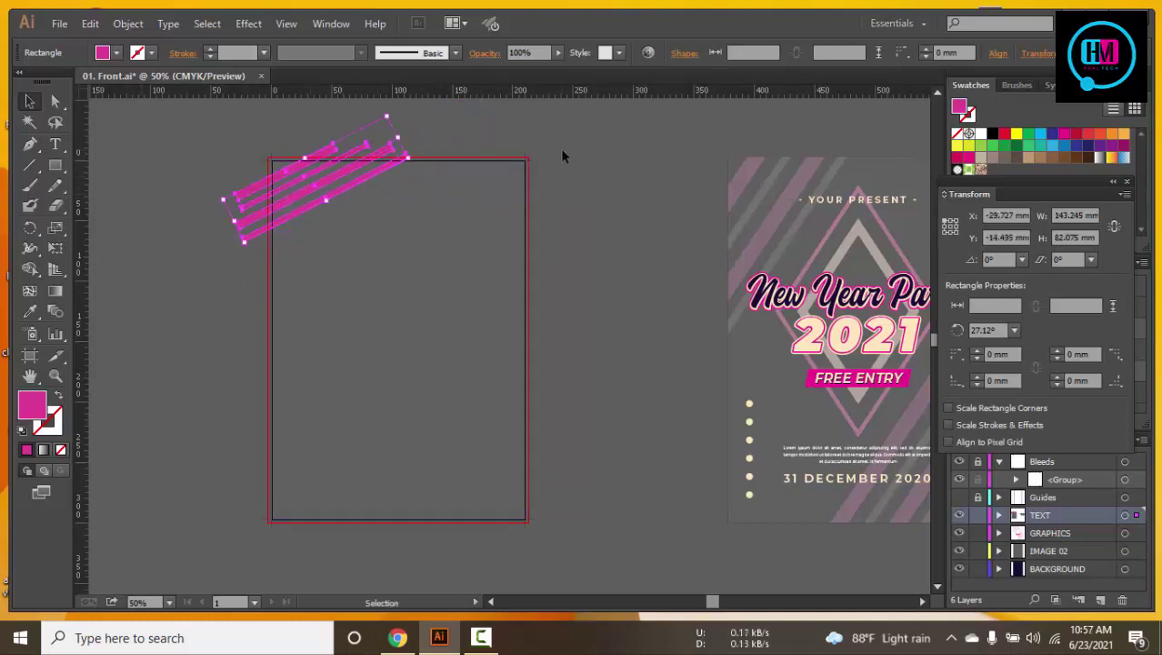
click(570, 165)
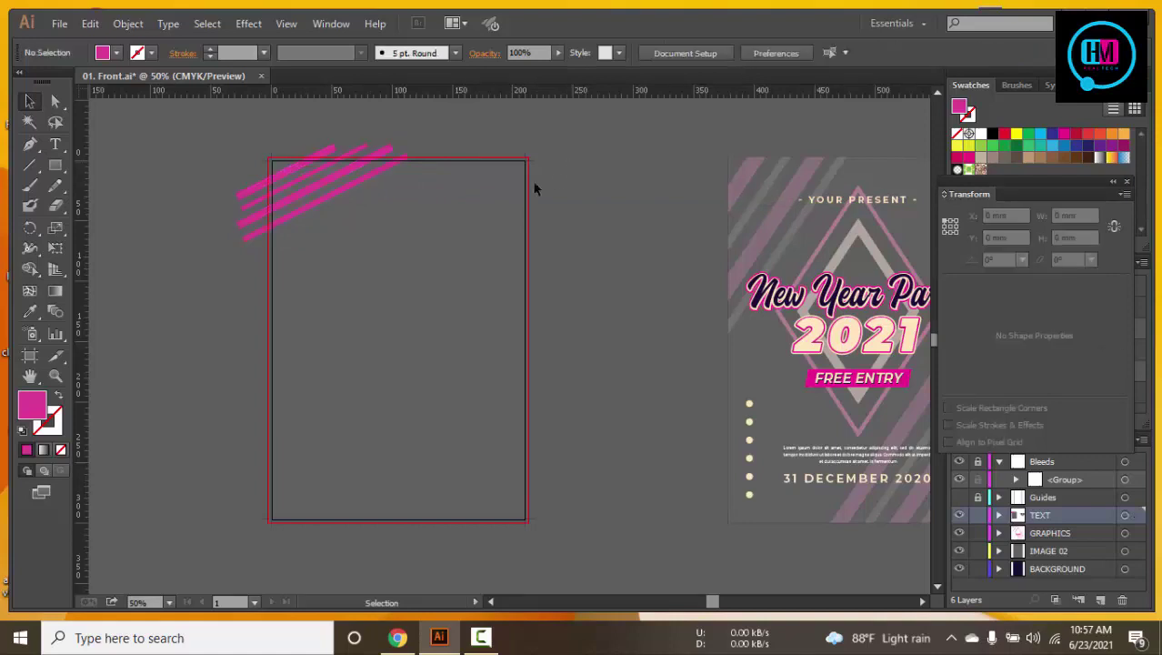
key(ctrl+z)
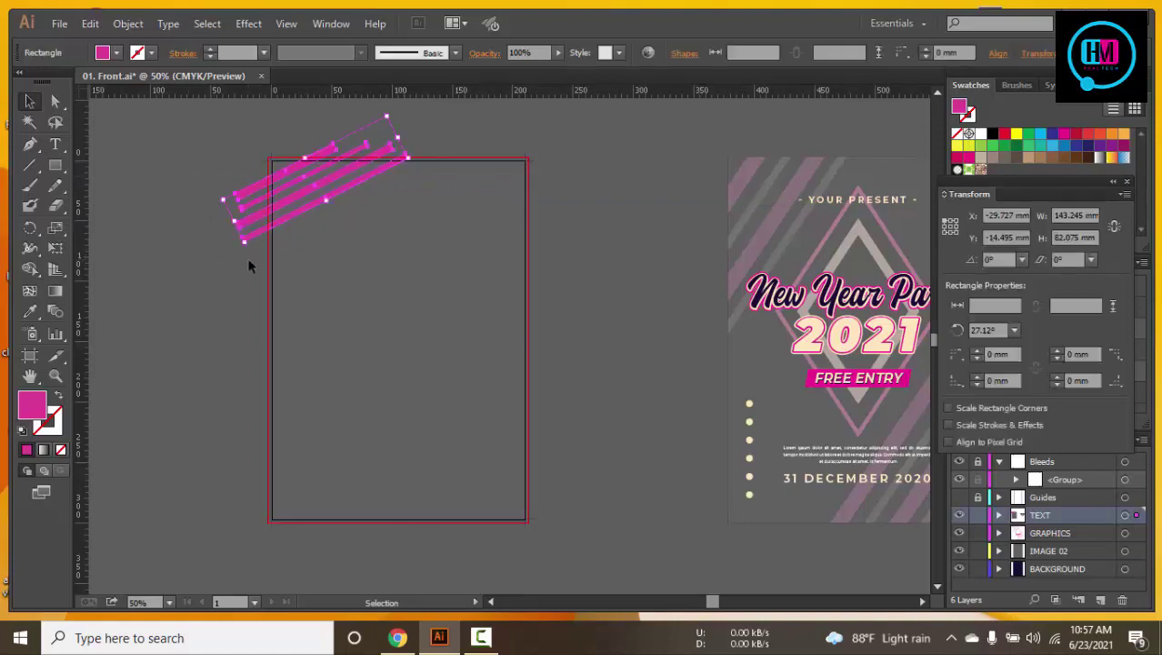
right_click(306, 203)
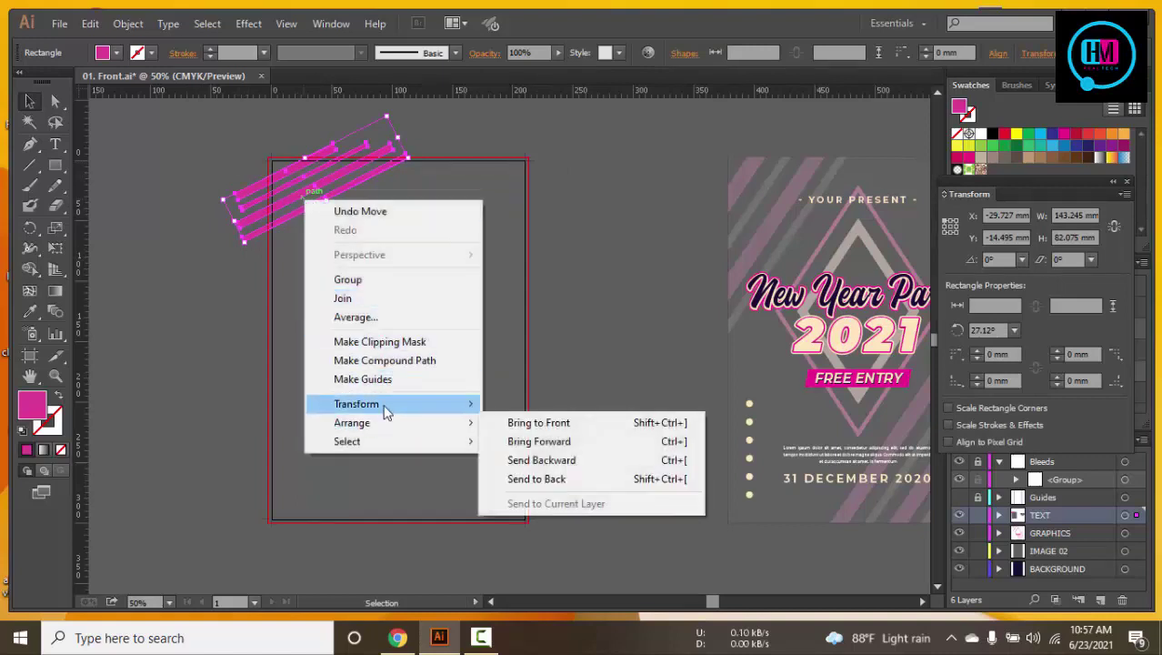
mouse_move(356, 403)
click(544, 471)
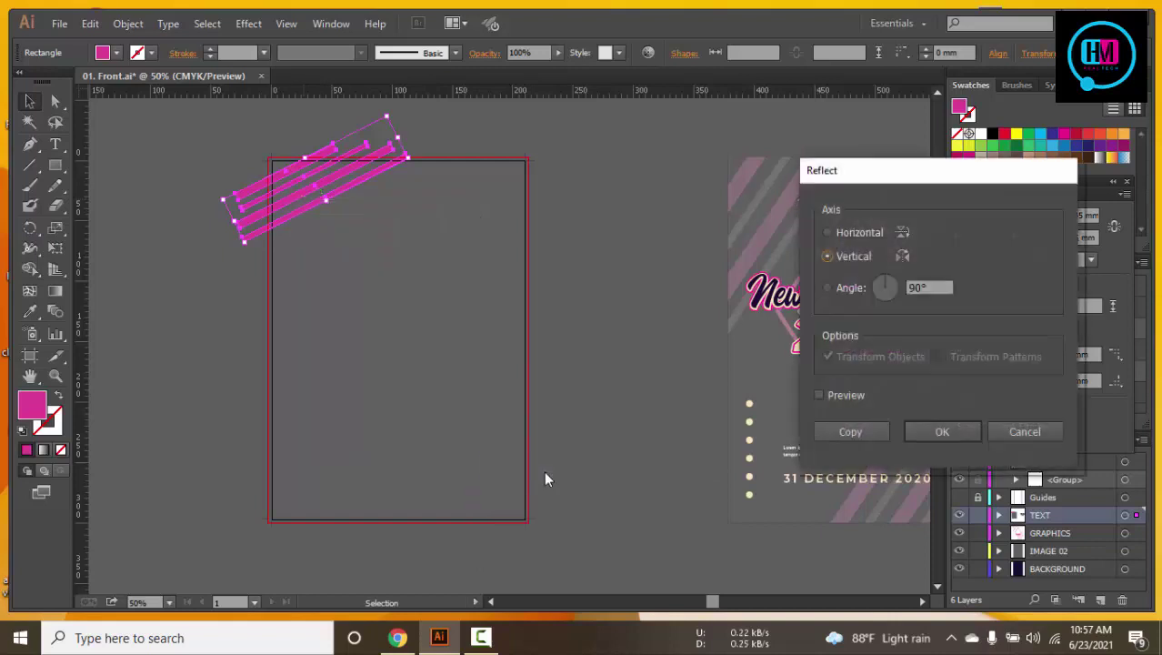
click(821, 394)
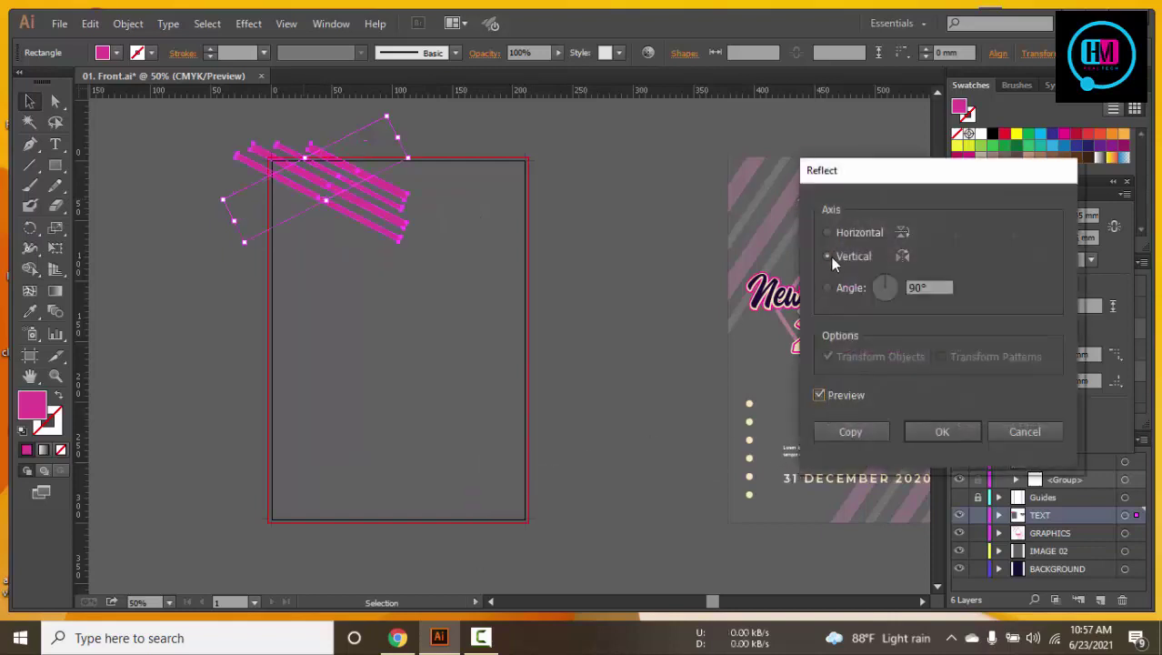
click(826, 233)
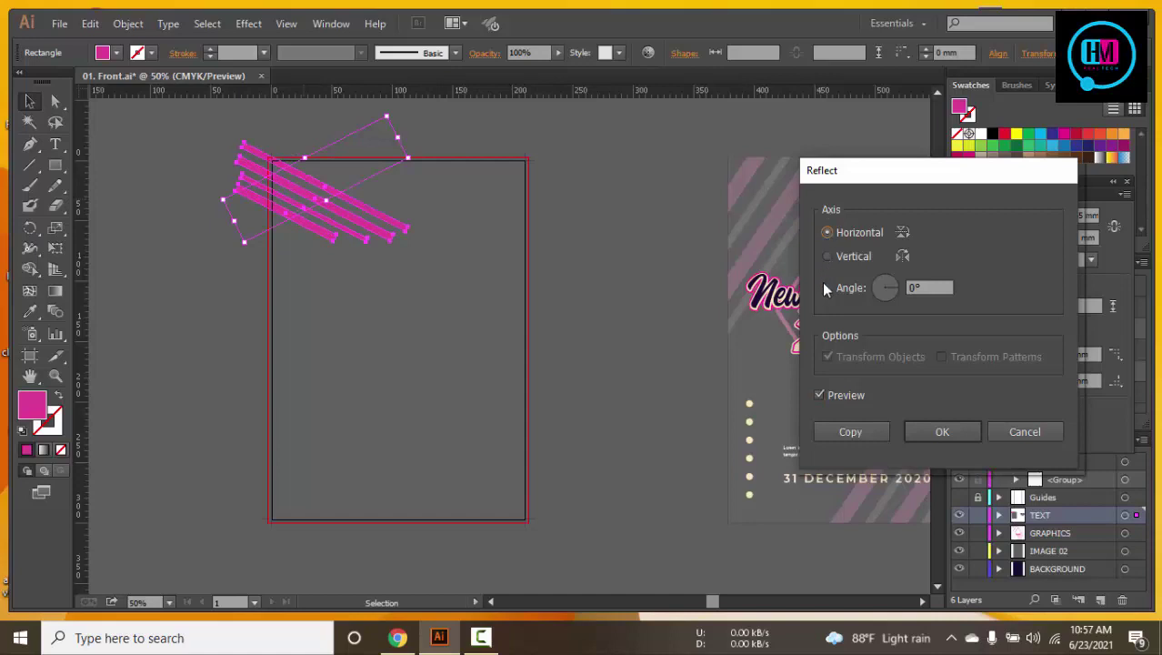
click(1014, 433)
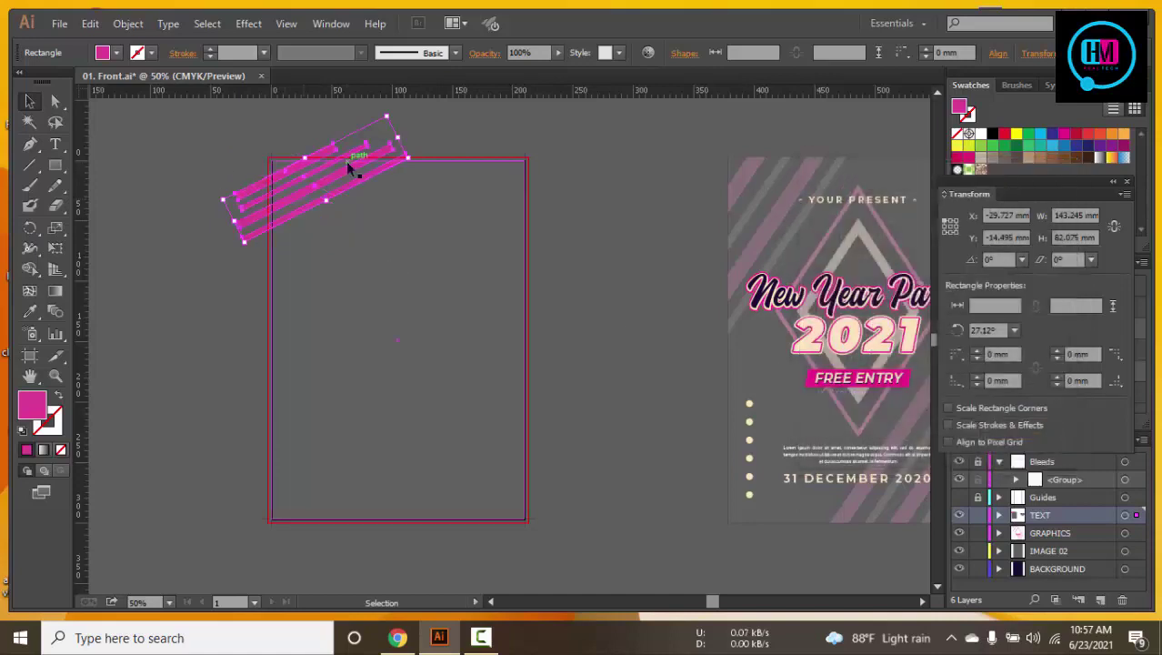
drag(316, 187, 424, 431)
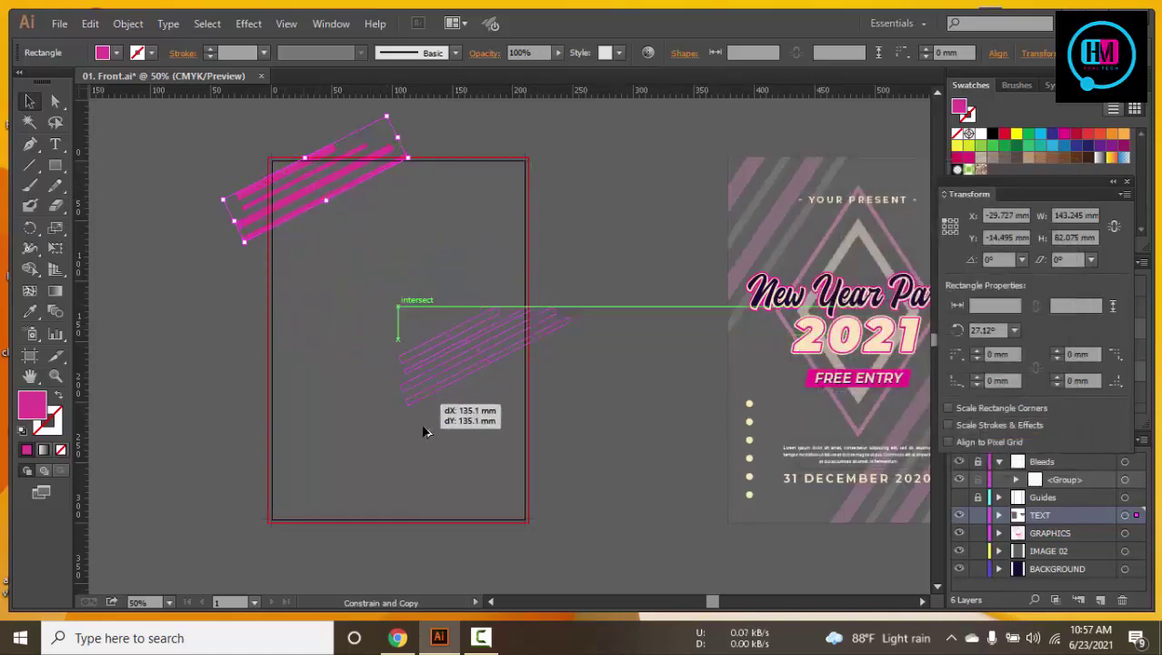
drag(423, 431, 462, 420)
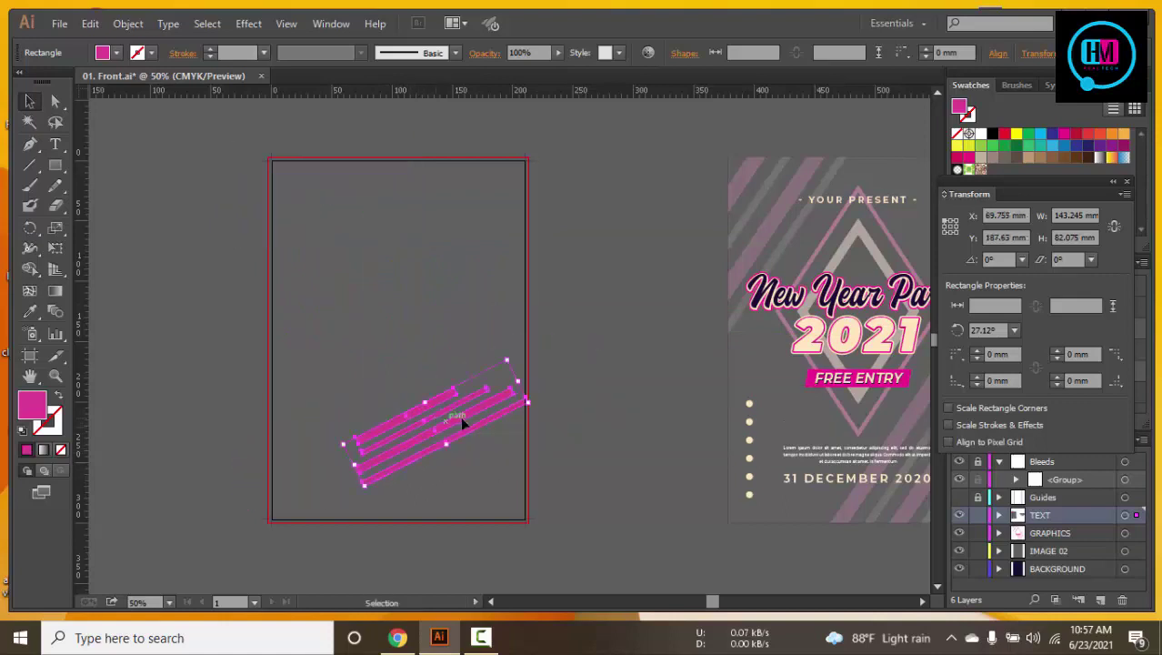
key(ctrl+z)
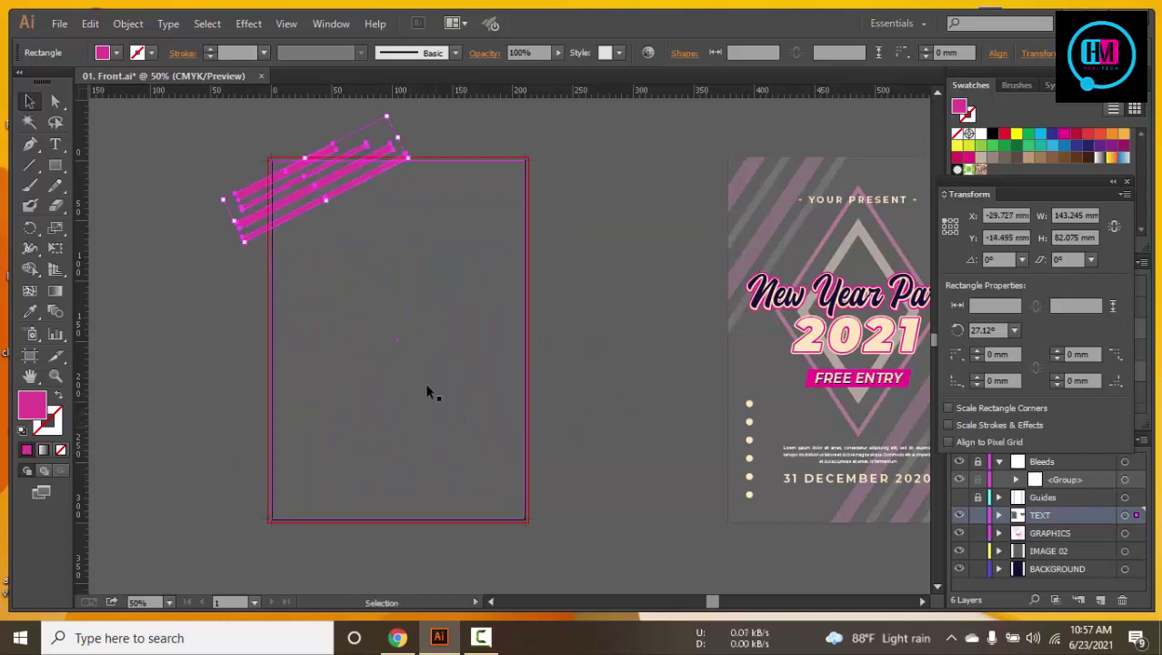
drag(323, 173, 444, 338)
Reflect the copied stripes vertically, re-angle them into the bottom-right corner, and draw a page-sized rectangle
right_click(444, 339)
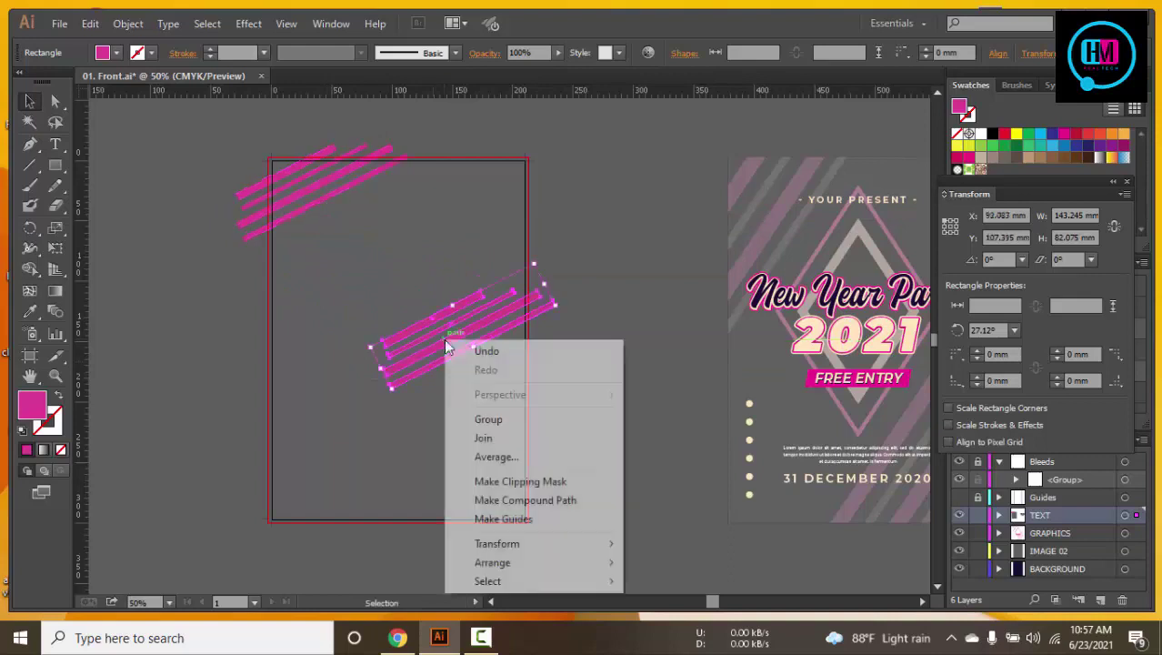
mouse_move(497, 542)
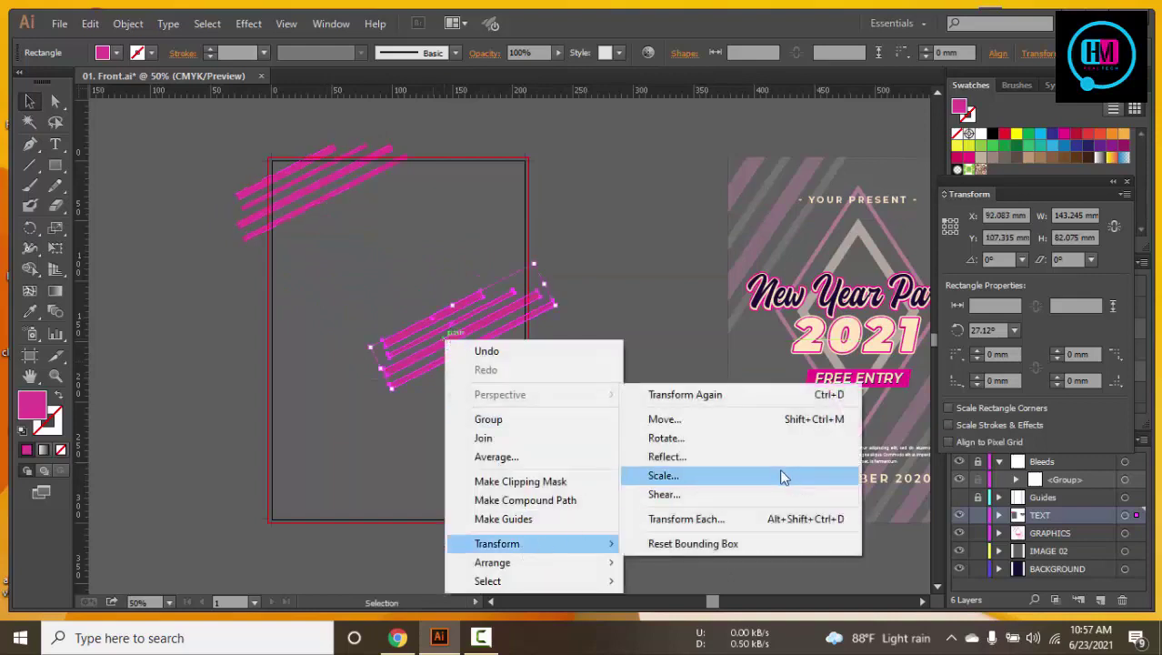
click(695, 455)
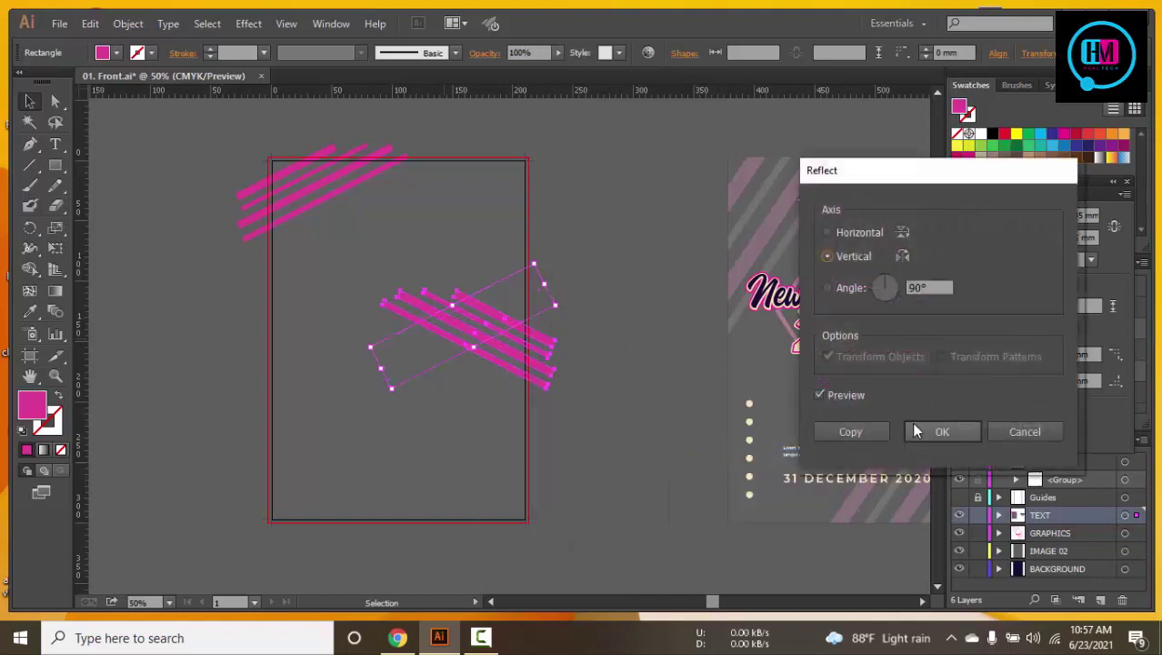
click(923, 431)
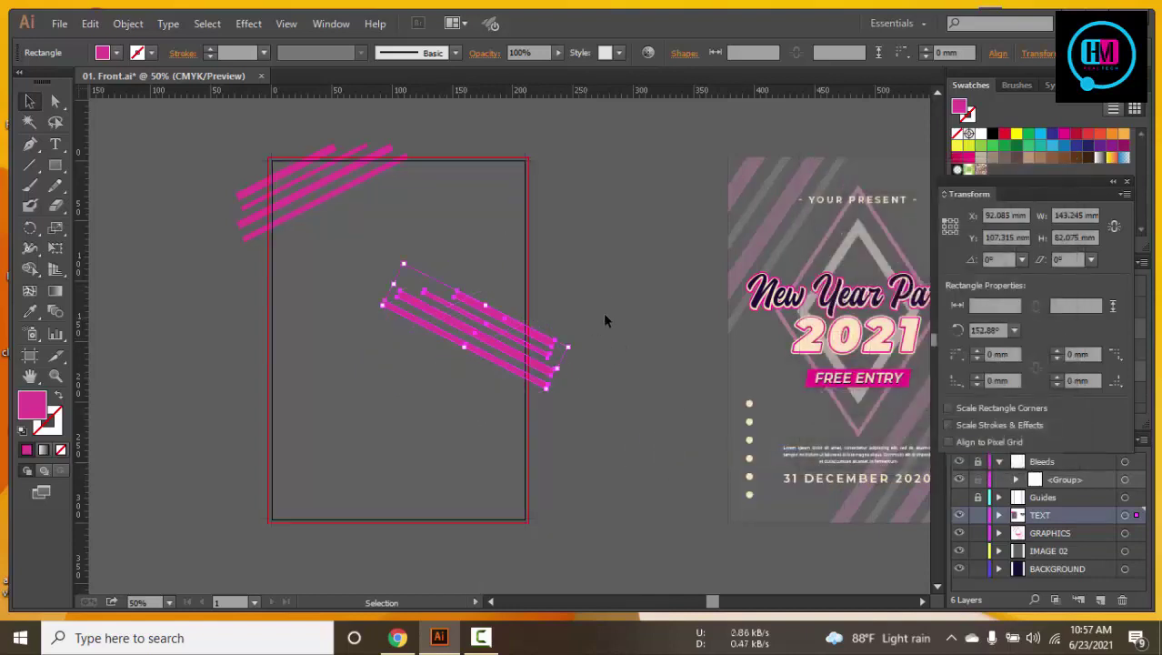
drag(573, 340, 354, 459)
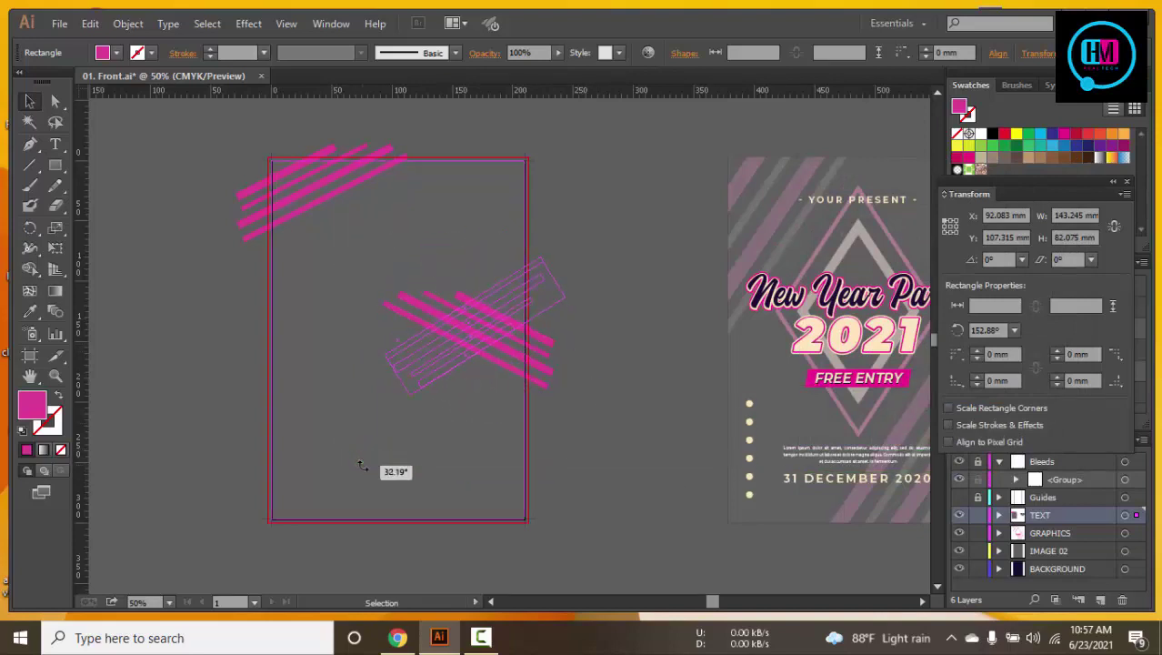
drag(355, 459, 356, 461)
mouse_move(459, 330)
mouse_down()
mouse_move(442, 488)
mouse_move(474, 468)
mouse_up()
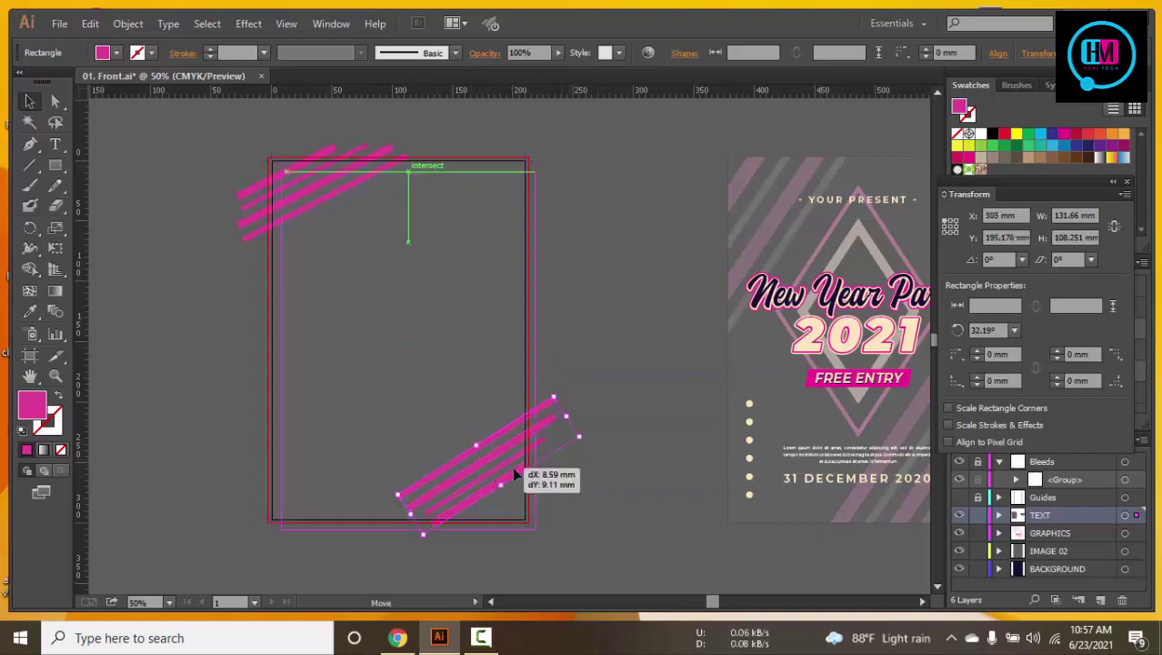
drag(271, 160, 526, 520)
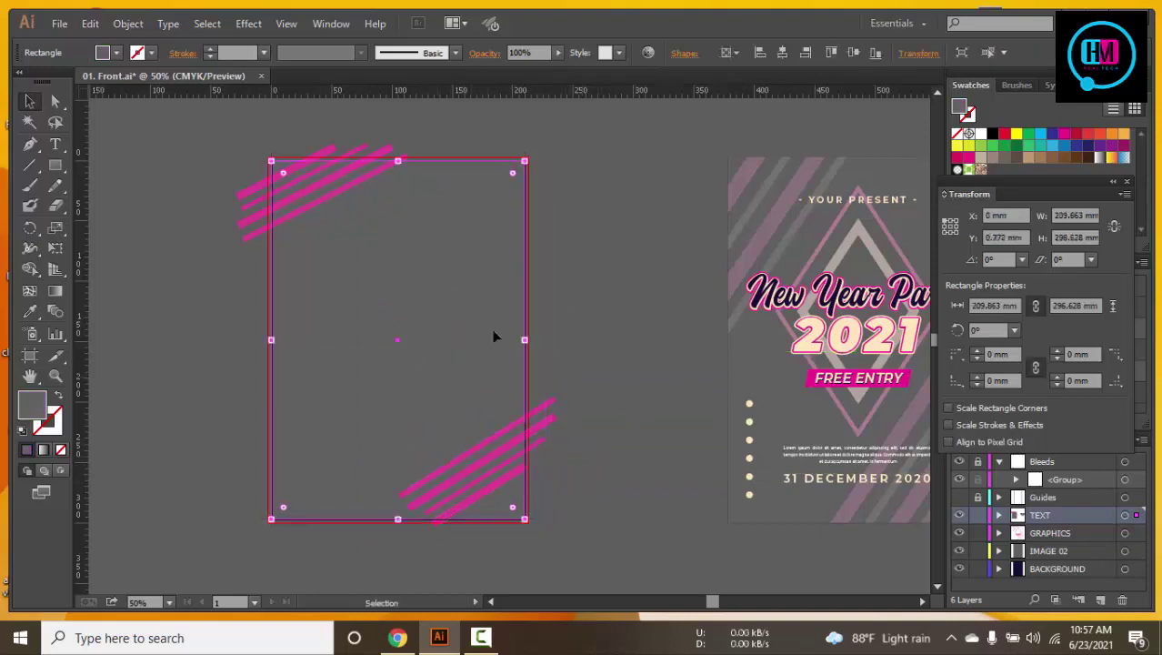
key(ctrl+shift+a)
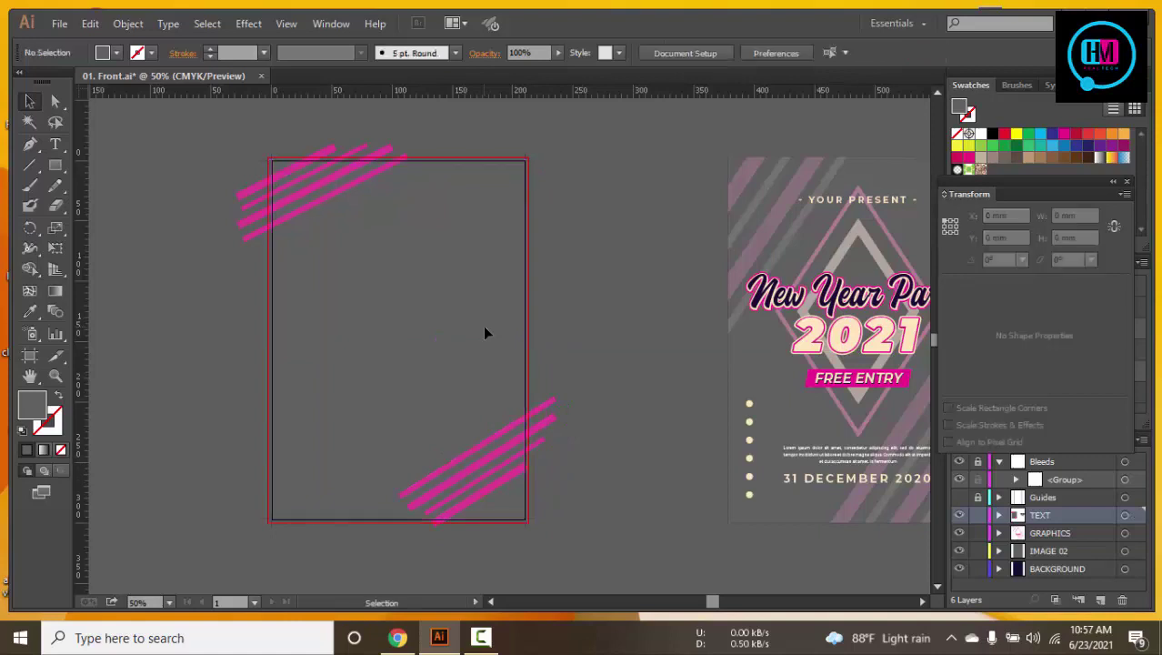
Enlarge the four bottom-right stripes to about 176 × 145 mm and shift them over the corner
scroll(600, 385, up, 2)
drag(630, 197, 674, 19)
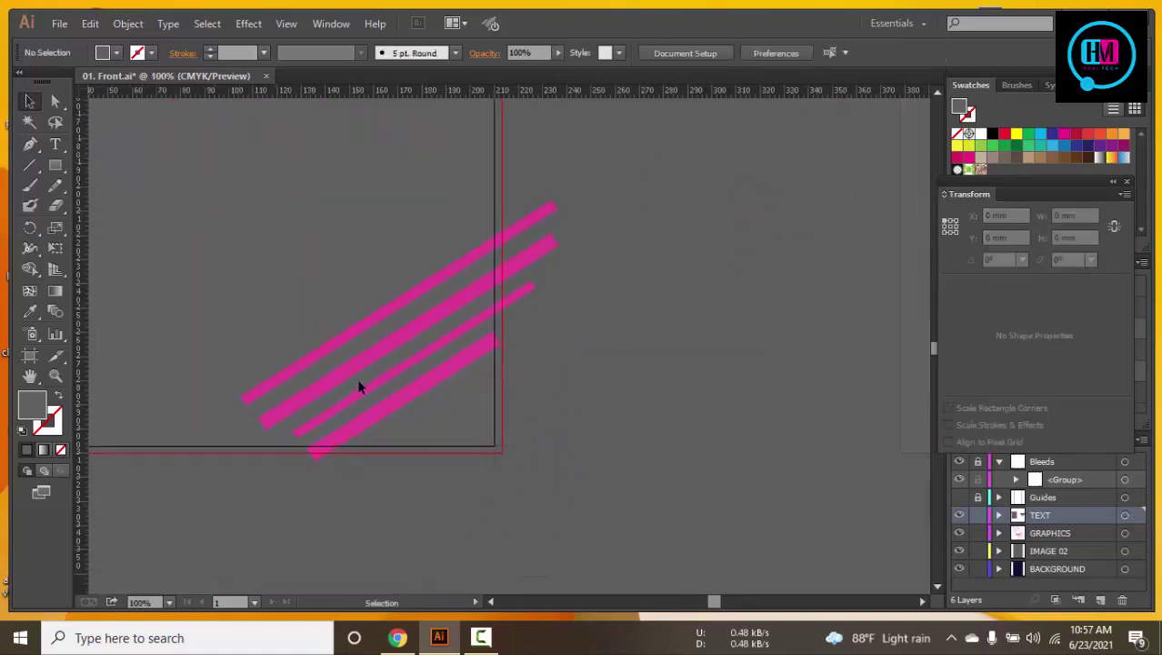
click(355, 344)
shift+click(395, 340)
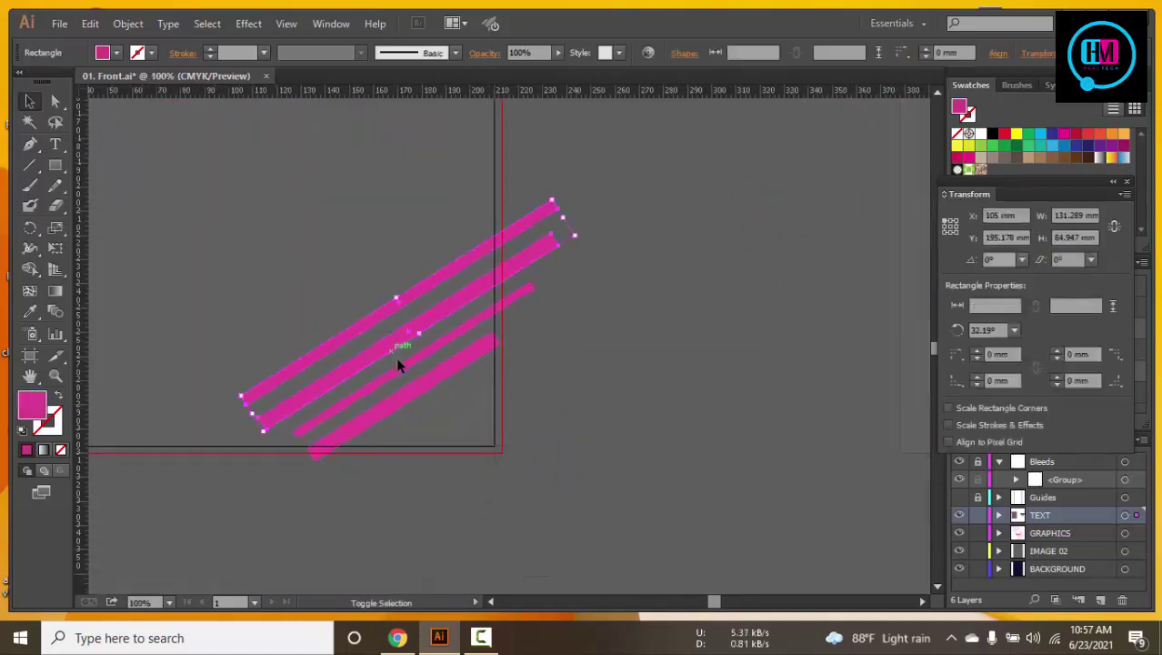
shift+click(405, 363)
shift+click(482, 359)
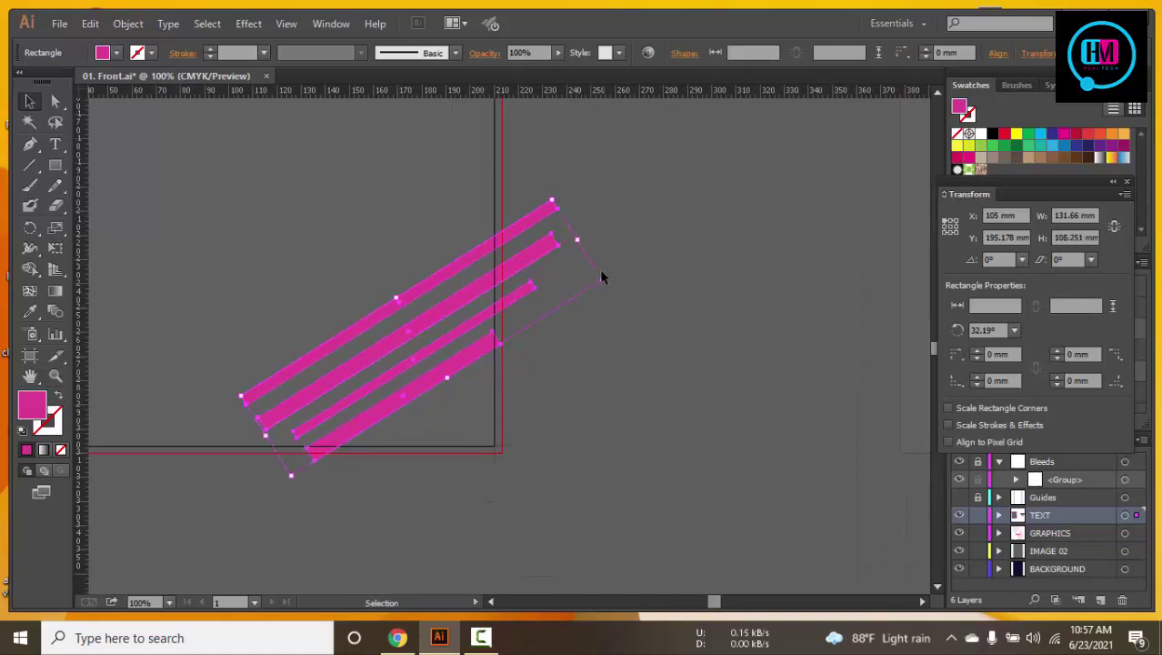
drag(602, 279, 662, 261)
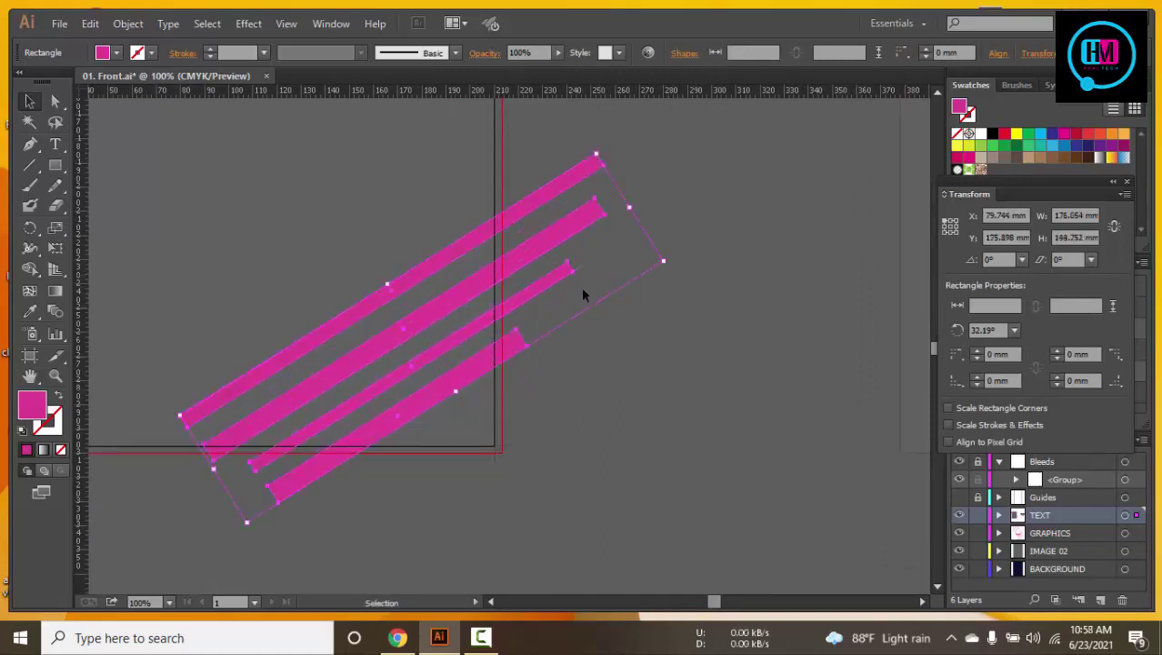
drag(402, 292, 404, 334)
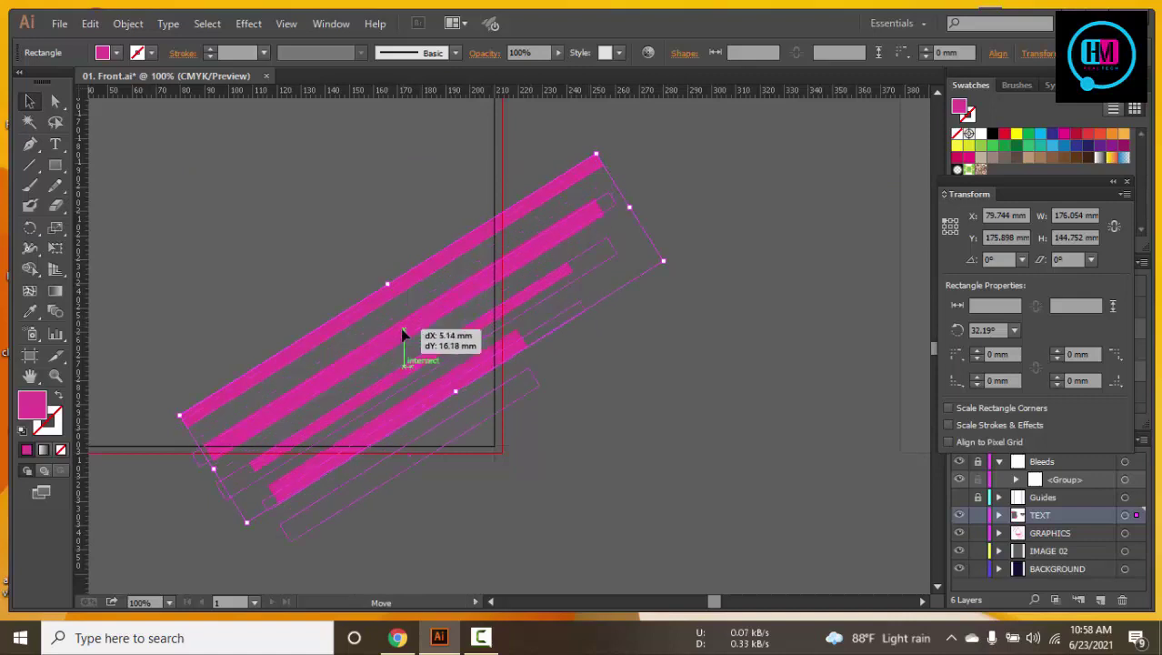
click(750, 300)
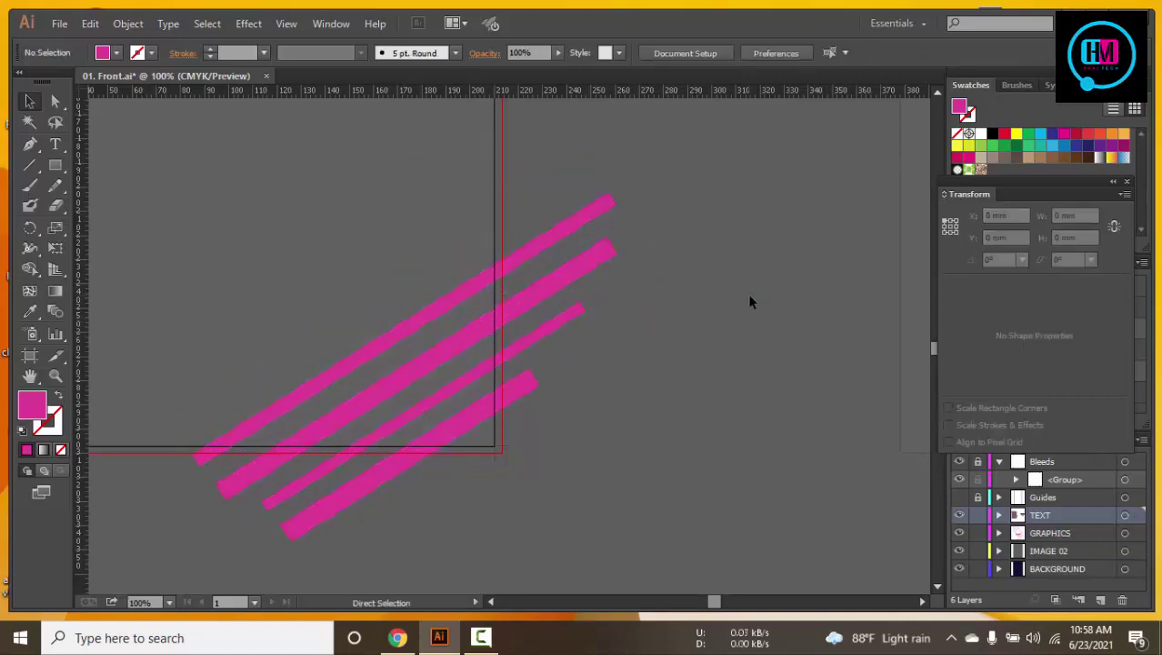
Zoom and pan to view the artboard, reference flyer and top-left stripes
key(ctrl+minus)
key(ctrl+minus)
key(ctrl+minus)
drag(748, 293, 783, 371)
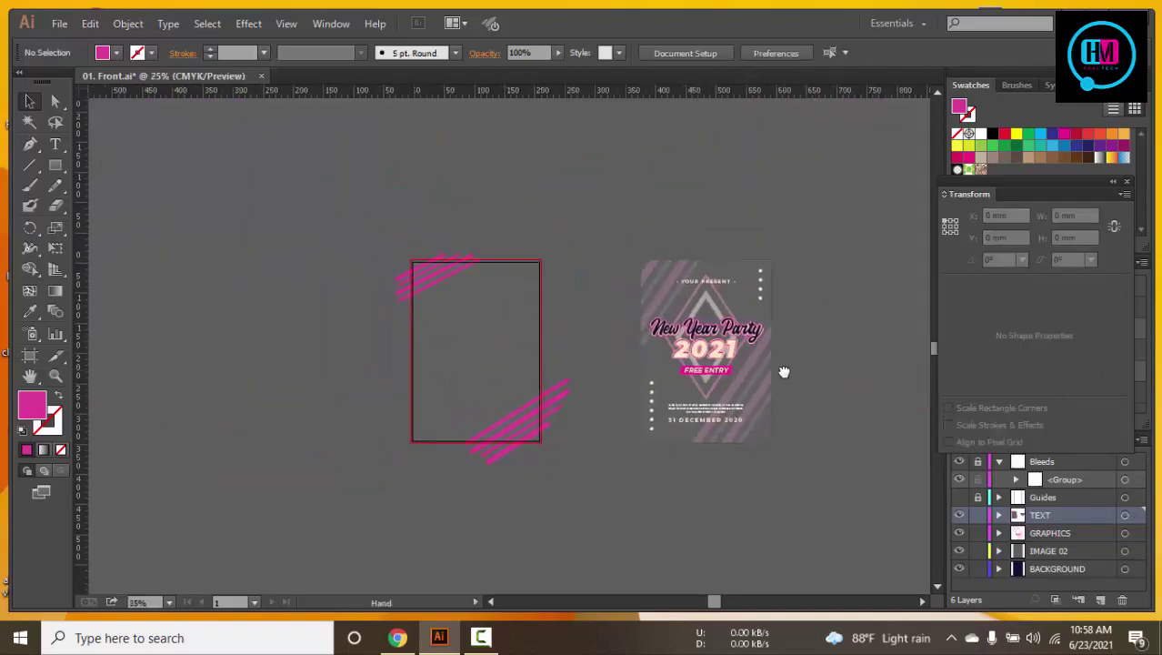
key(ctrl+plus)
key(ctrl+plus)
key(ctrl+plus)
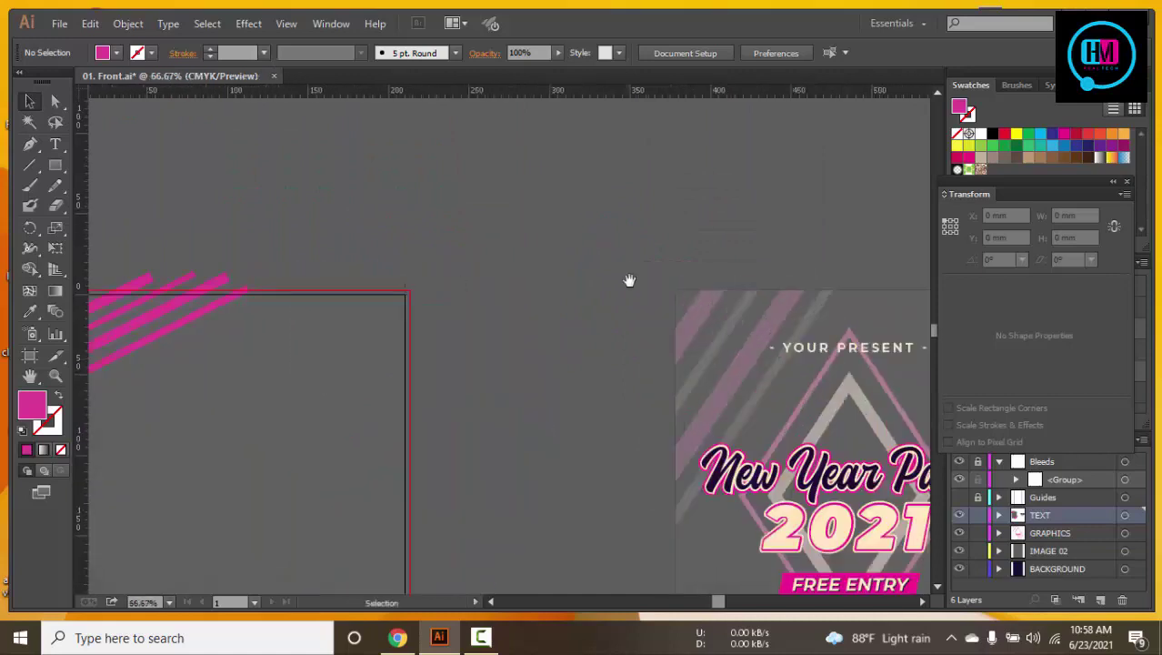
drag(628, 280, 723, 161)
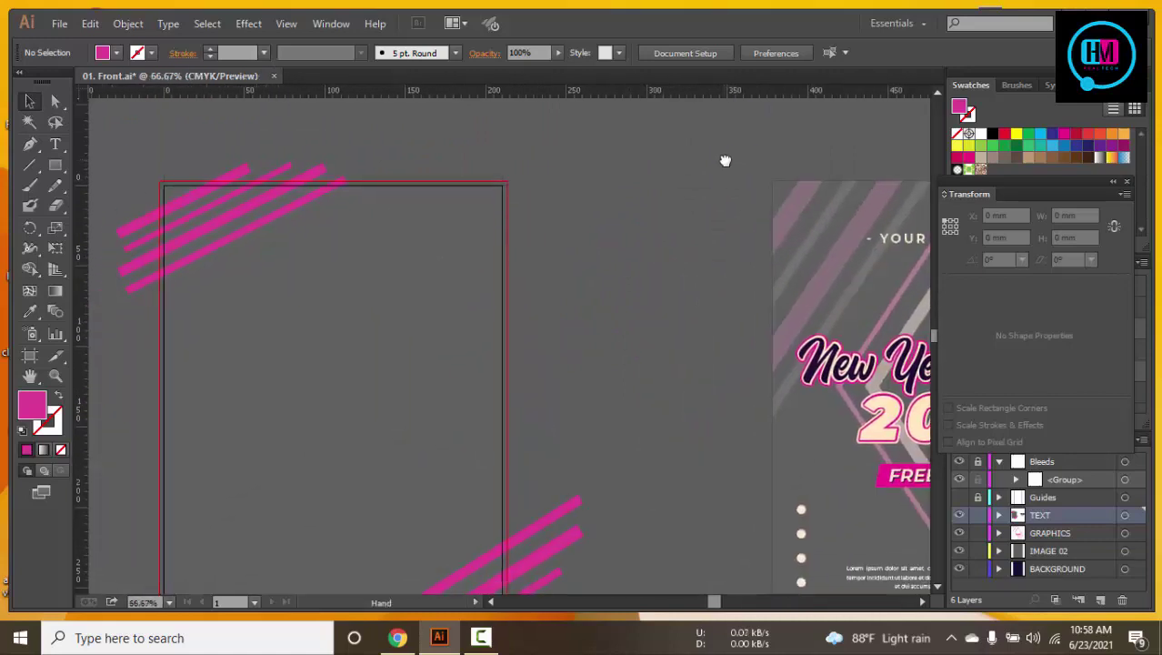
Sample a reference stripe's colour onto one of the top-left pink stripes
click(232, 238)
key(i)
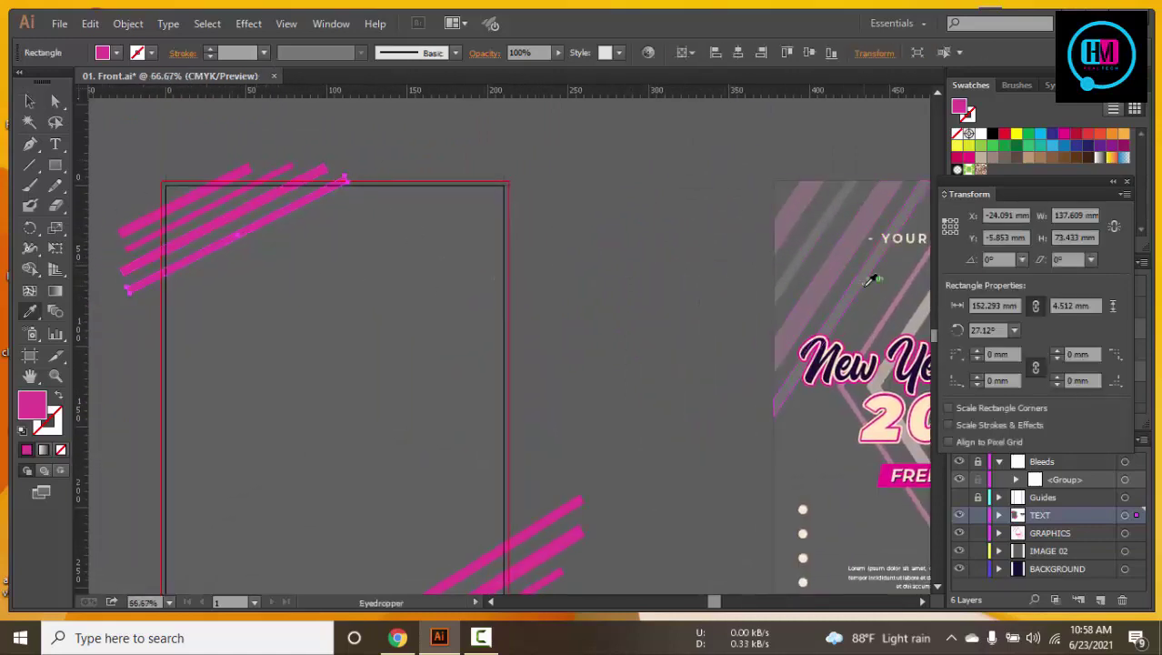
click(871, 277)
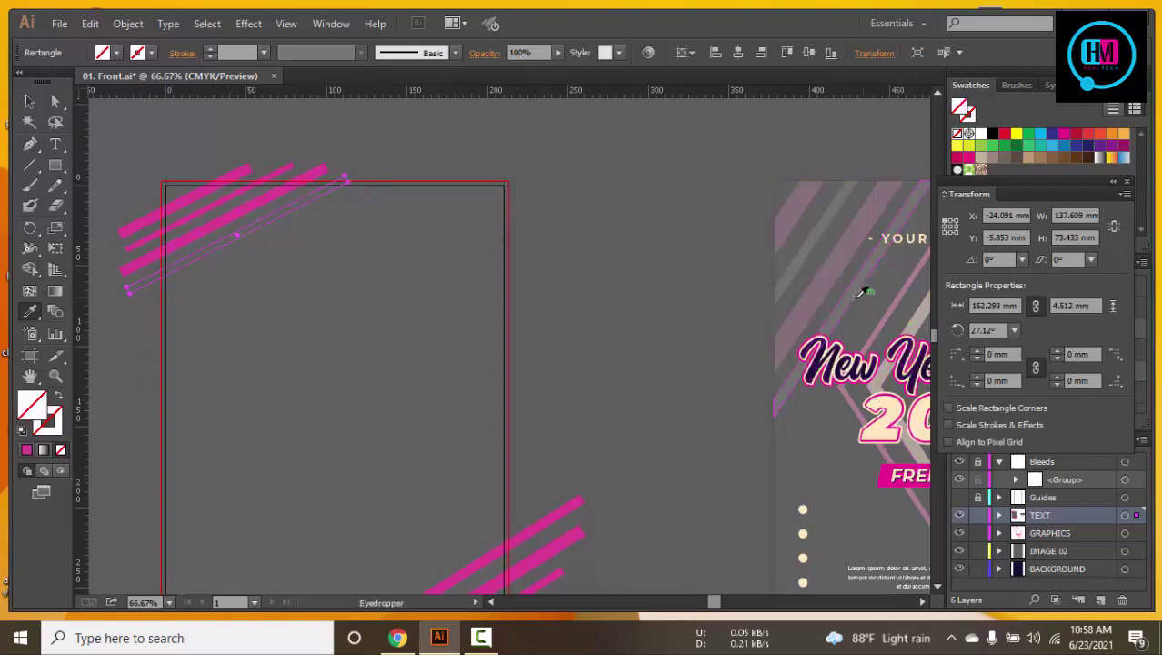
key(v)
click(498, 106)
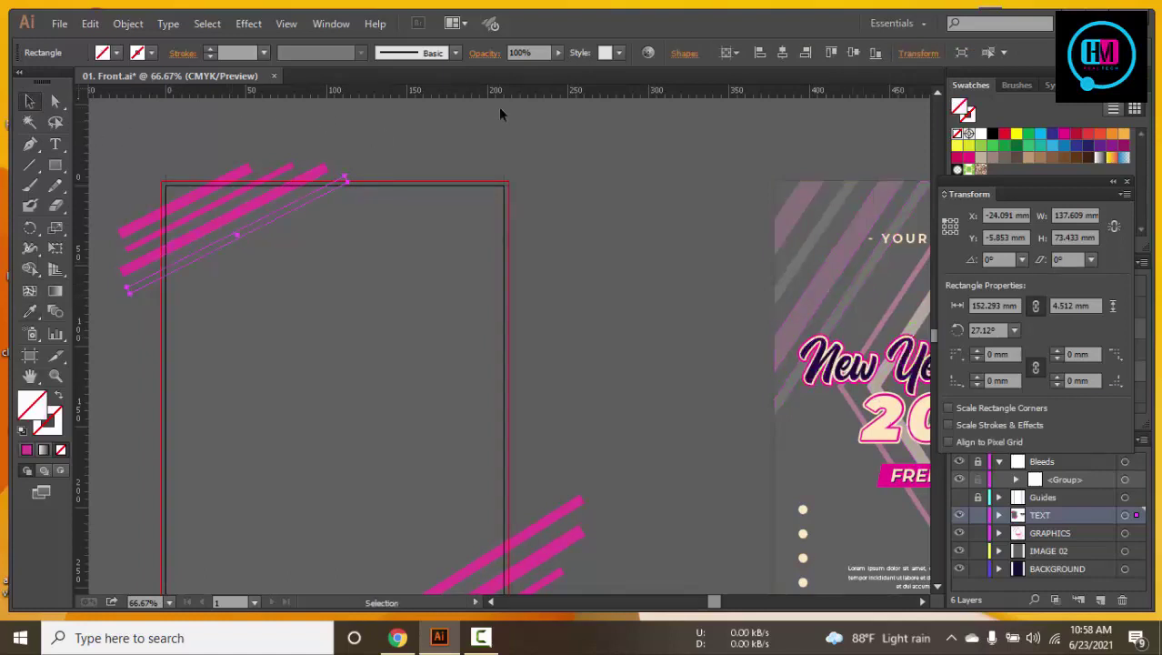
click(315, 207)
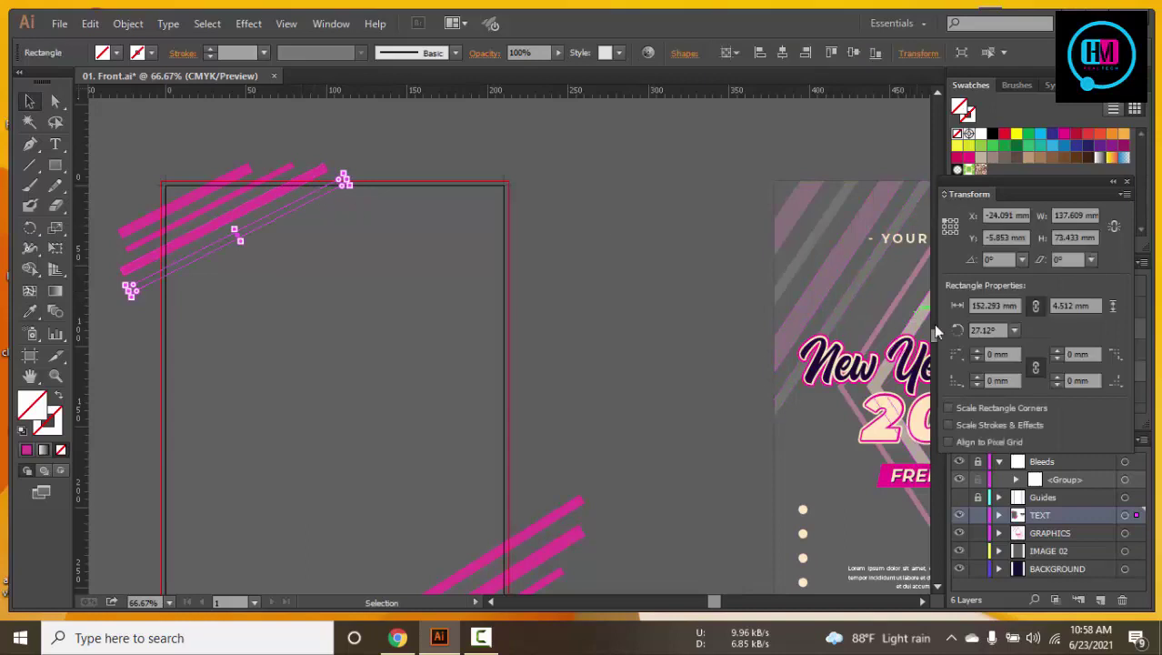
click(709, 241)
Ungroup the reference flyer's stripe group
click(793, 271)
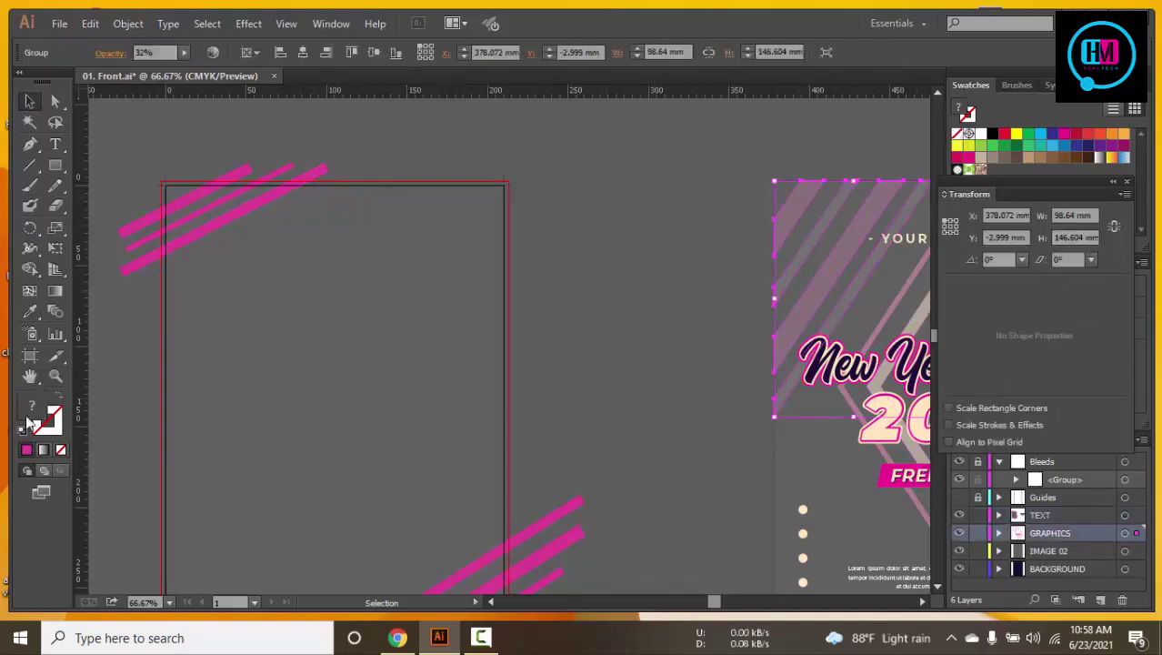
right_click(793, 271)
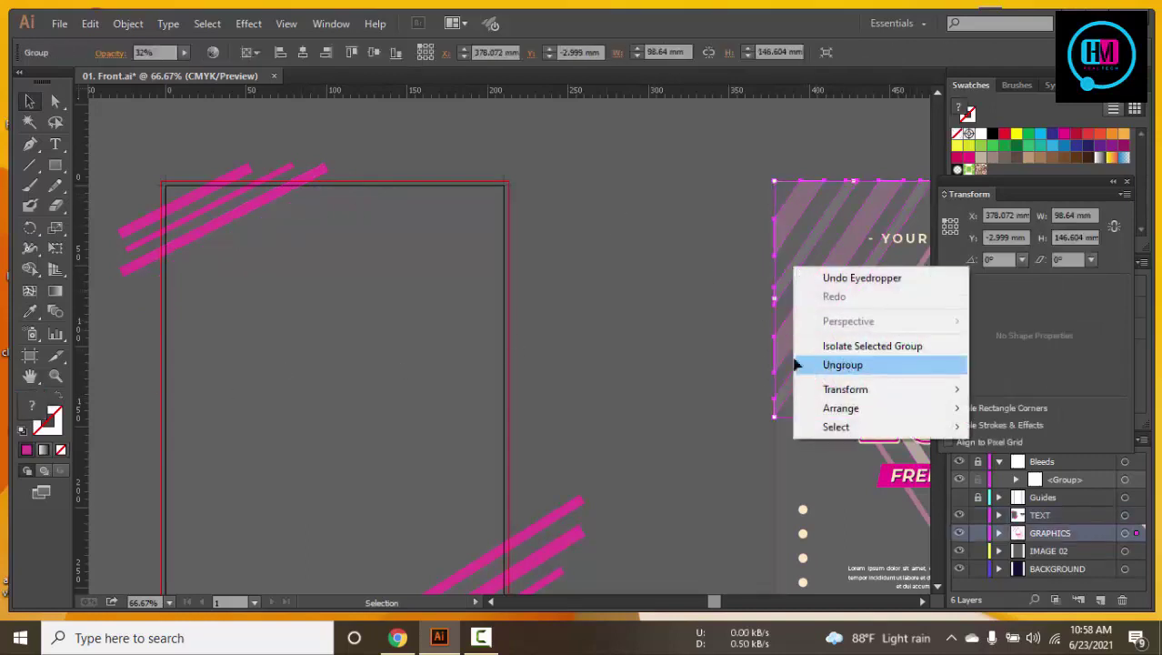
click(824, 362)
click(778, 310)
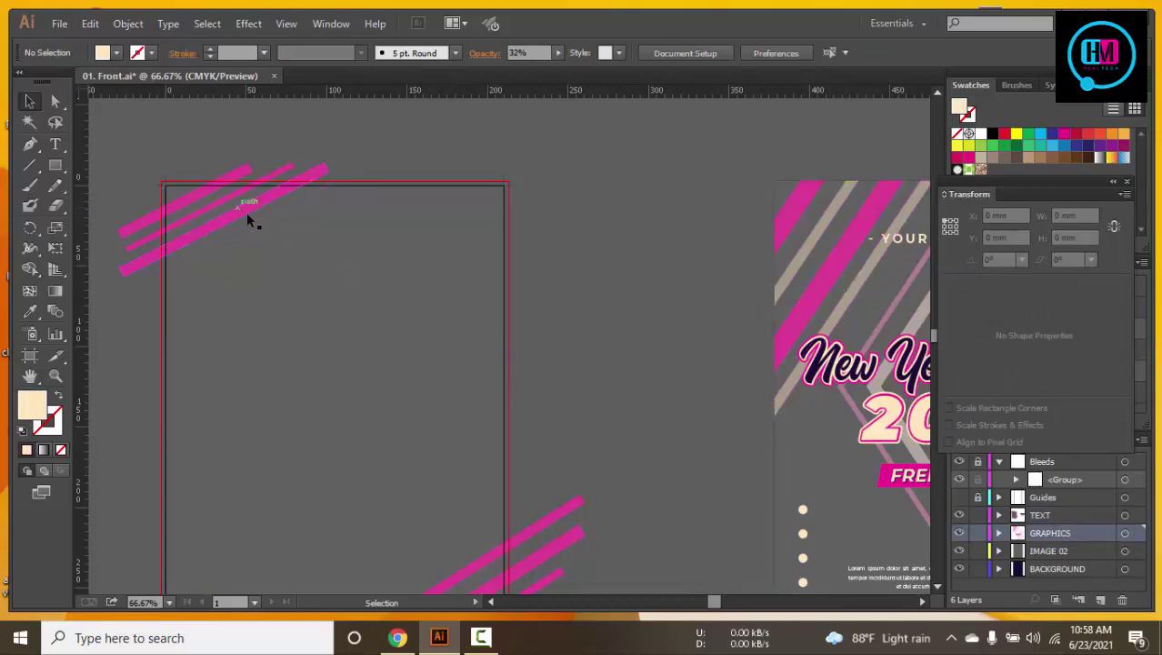
Give the lowest top-left stripe the flyer's pale cream fill at 54% opacity
click(257, 232)
key(i)
click(837, 304)
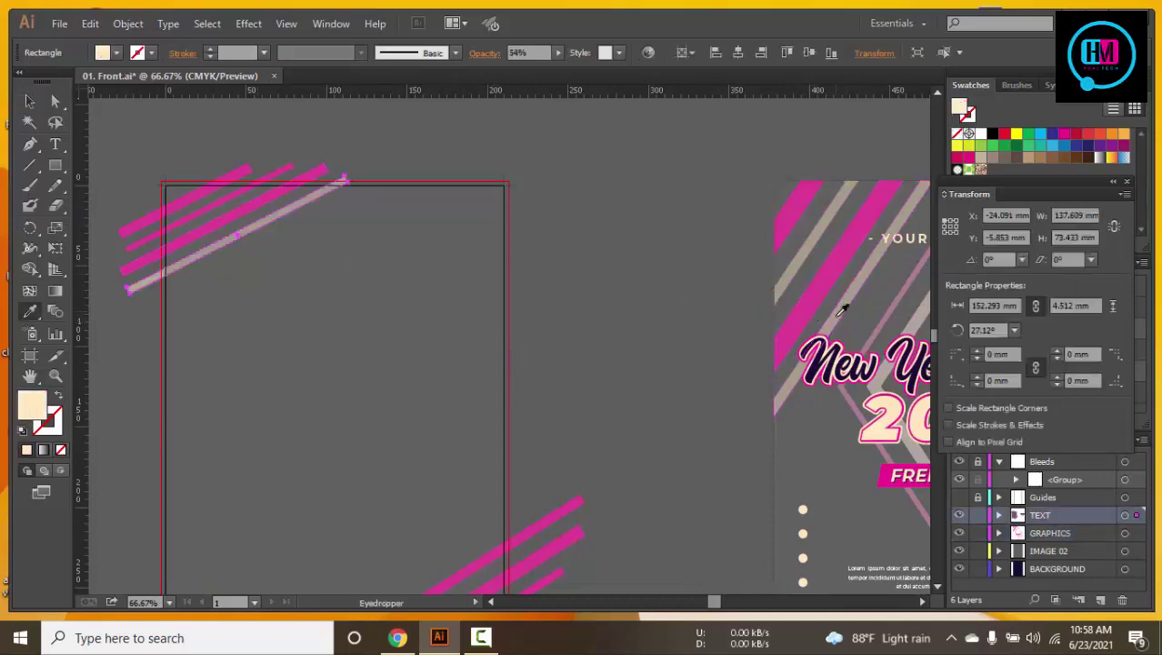
click(623, 178)
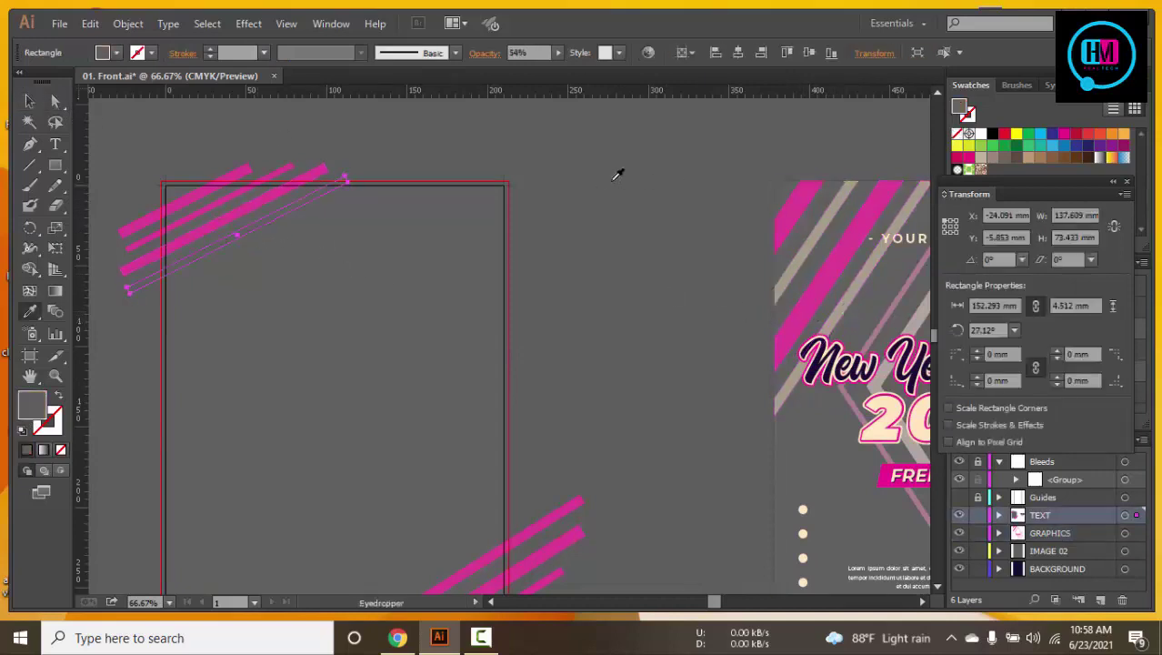
click(879, 257)
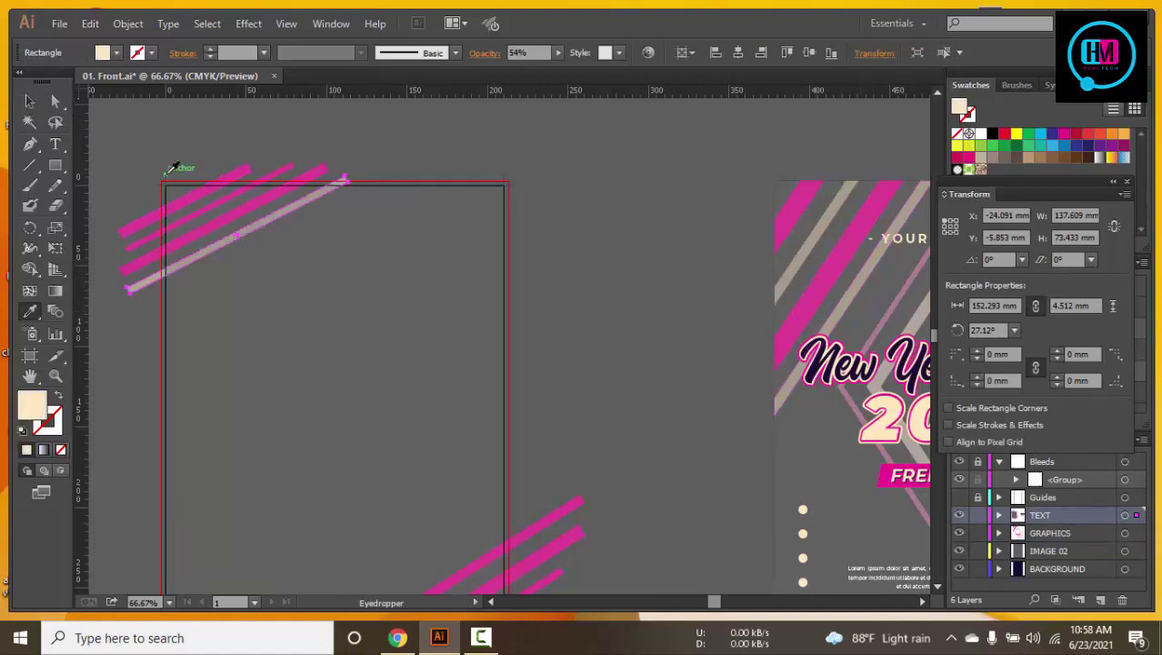
Shorten and thin the next top-left stripe and give it the pale cream semi-transparent fill
key(v)
click(271, 194)
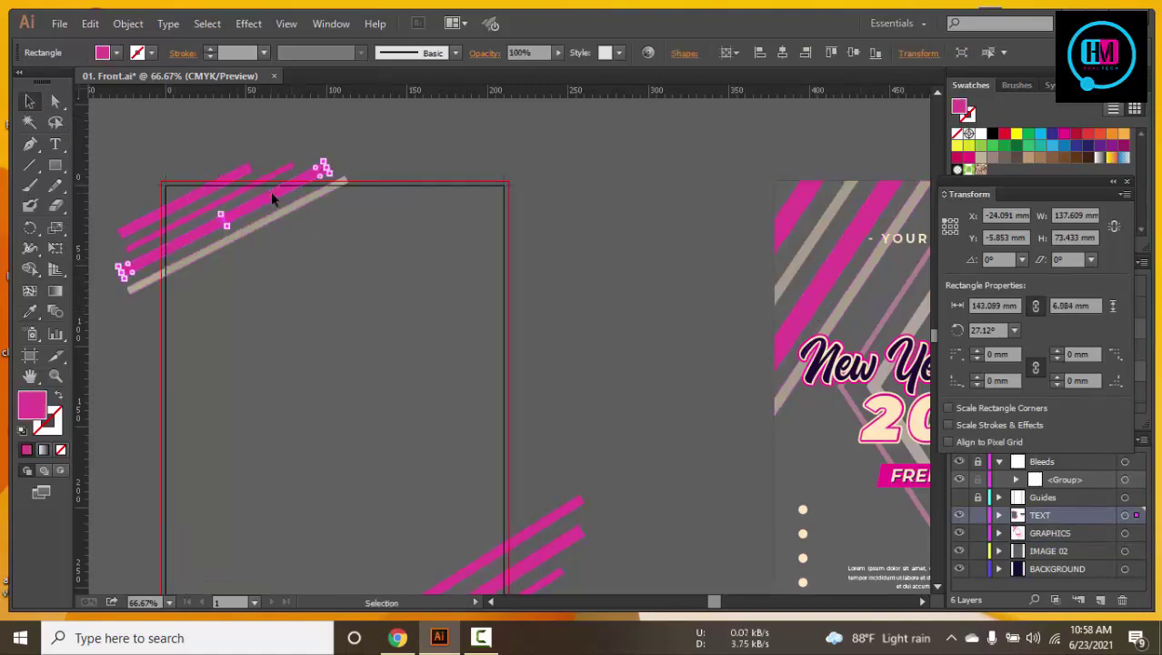
key(i)
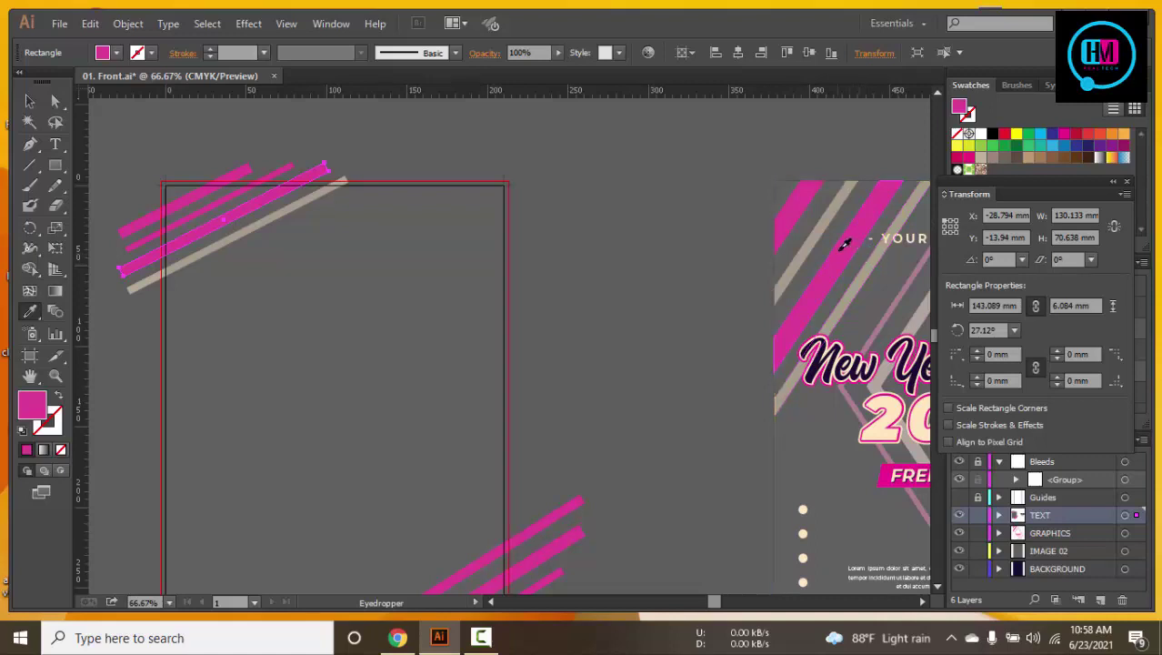
key(v)
drag(295, 183, 287, 166)
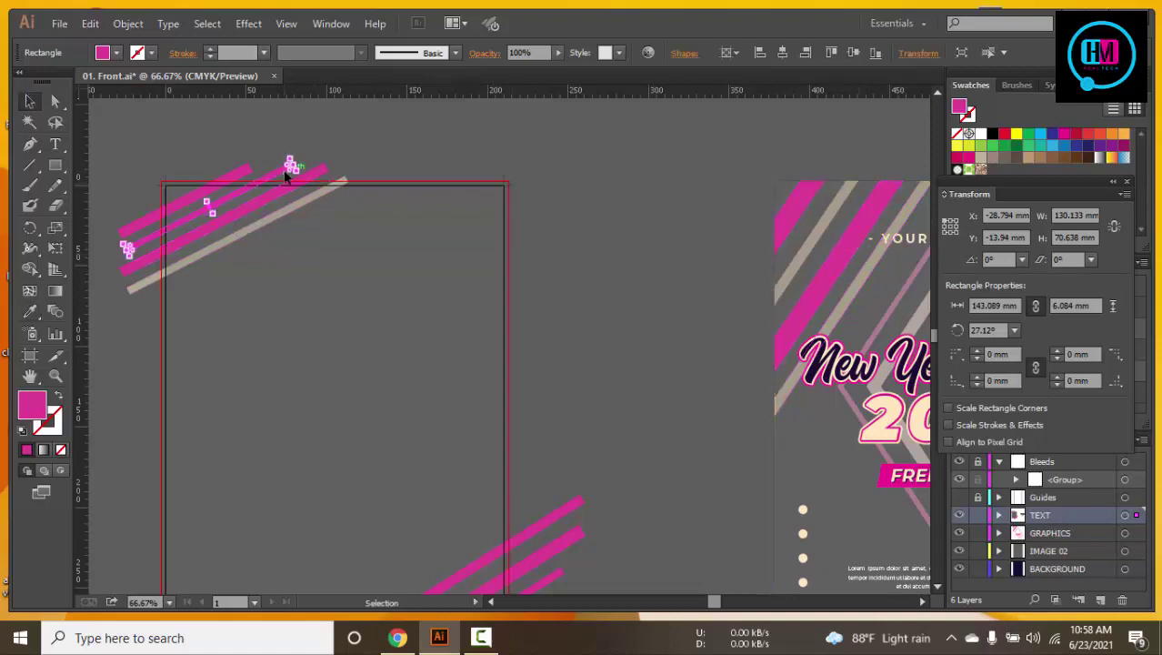
key(i)
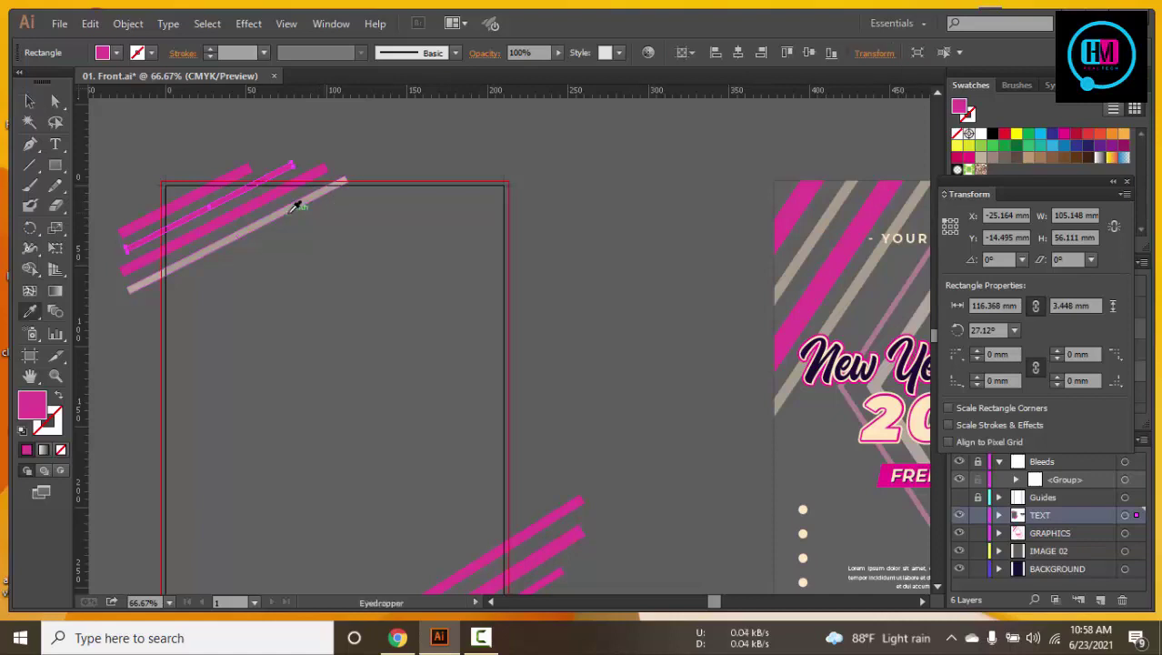
click(289, 211)
key(v)
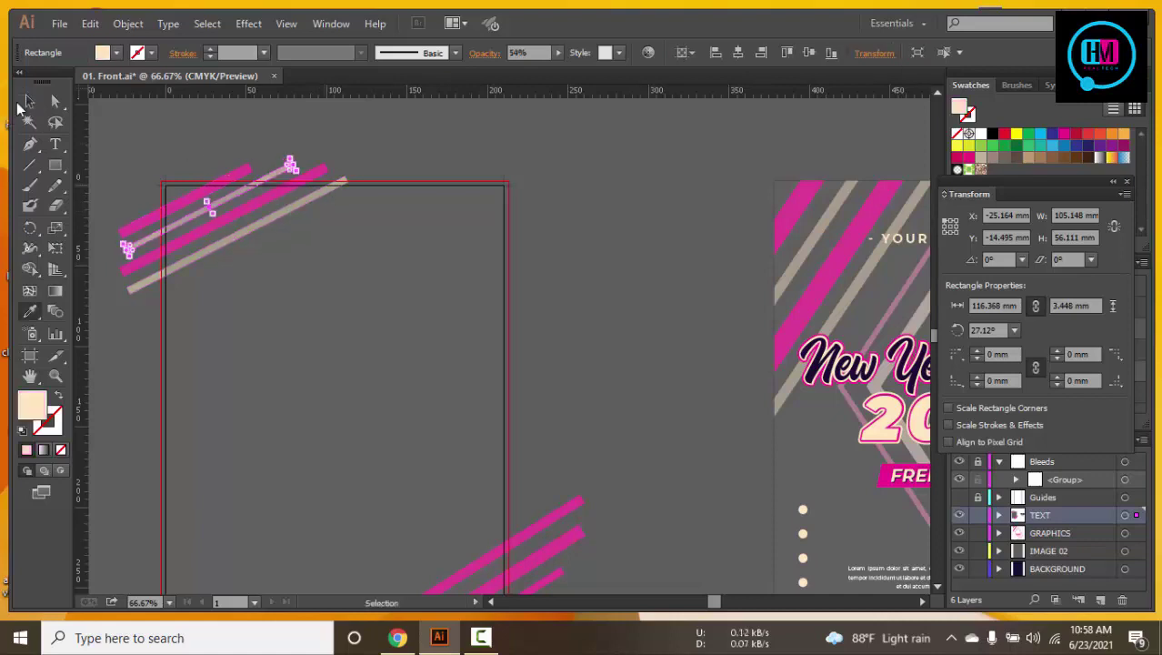
Bring the lower-right stripes into view and select their long top stripe
drag(618, 305, 623, 182)
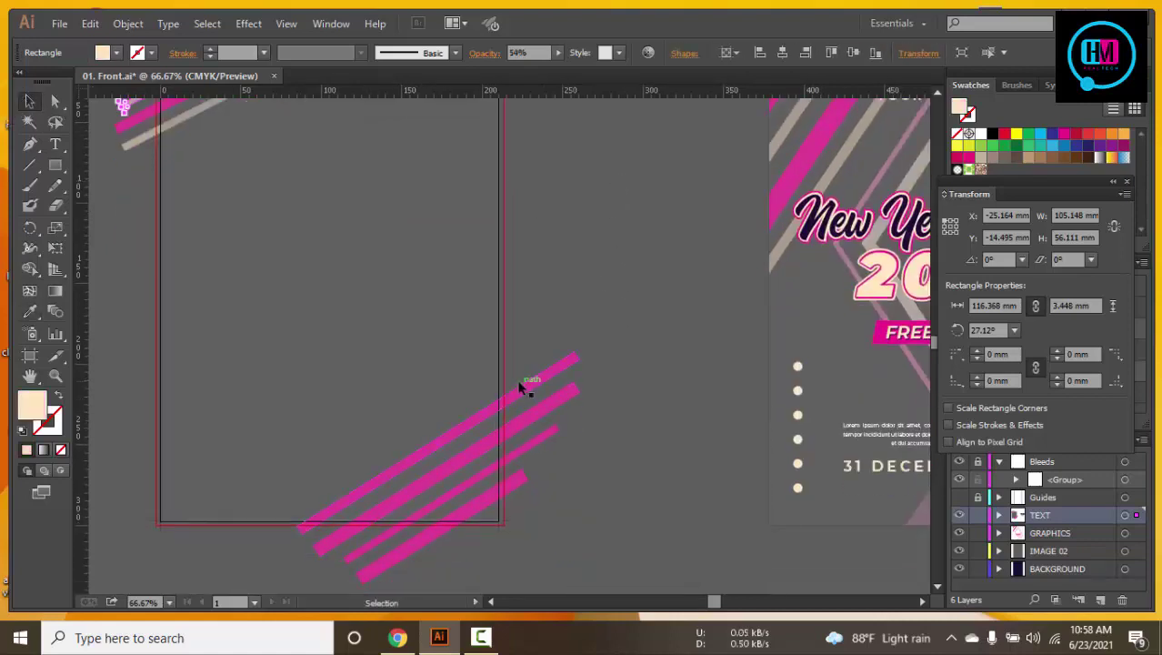
click(521, 386)
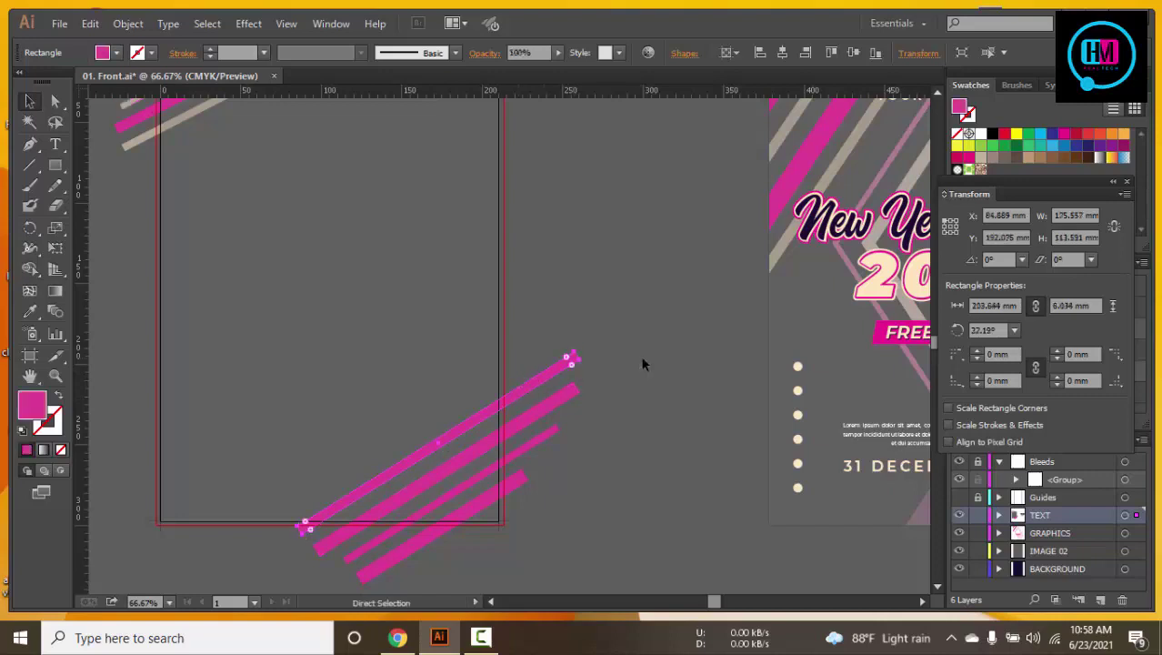
key(ctrl+minus)
Slightly resize the long lower-right stripe and ungroup the reference flyer's lower stripe group
scroll(614, 353, right, 1)
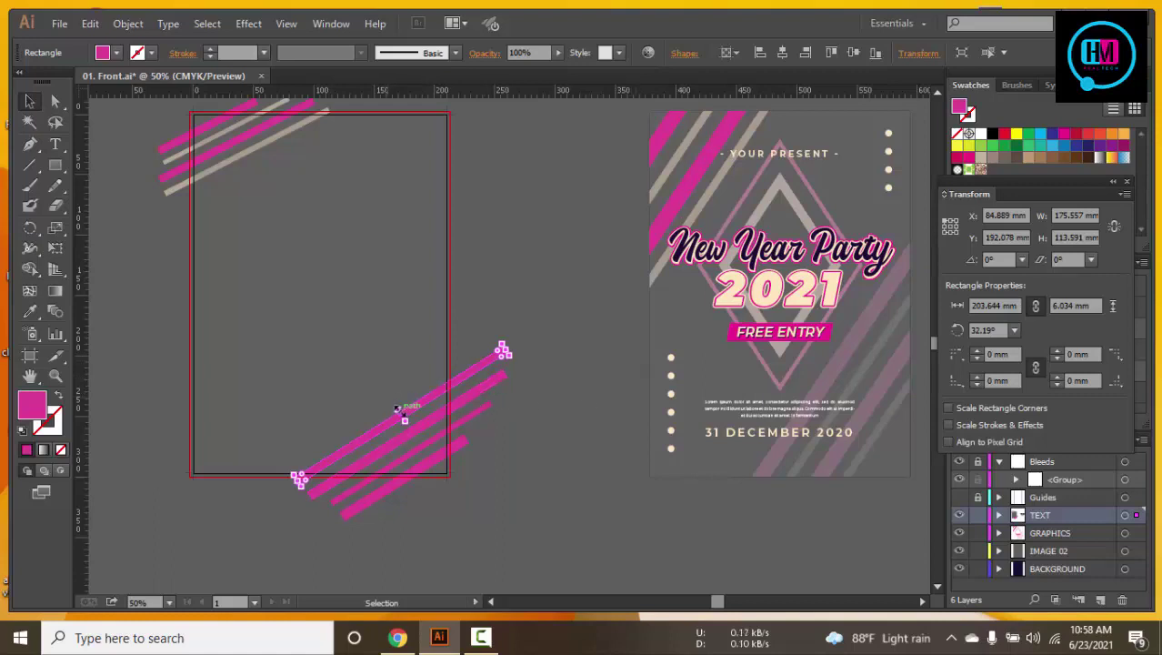
drag(397, 403, 557, 417)
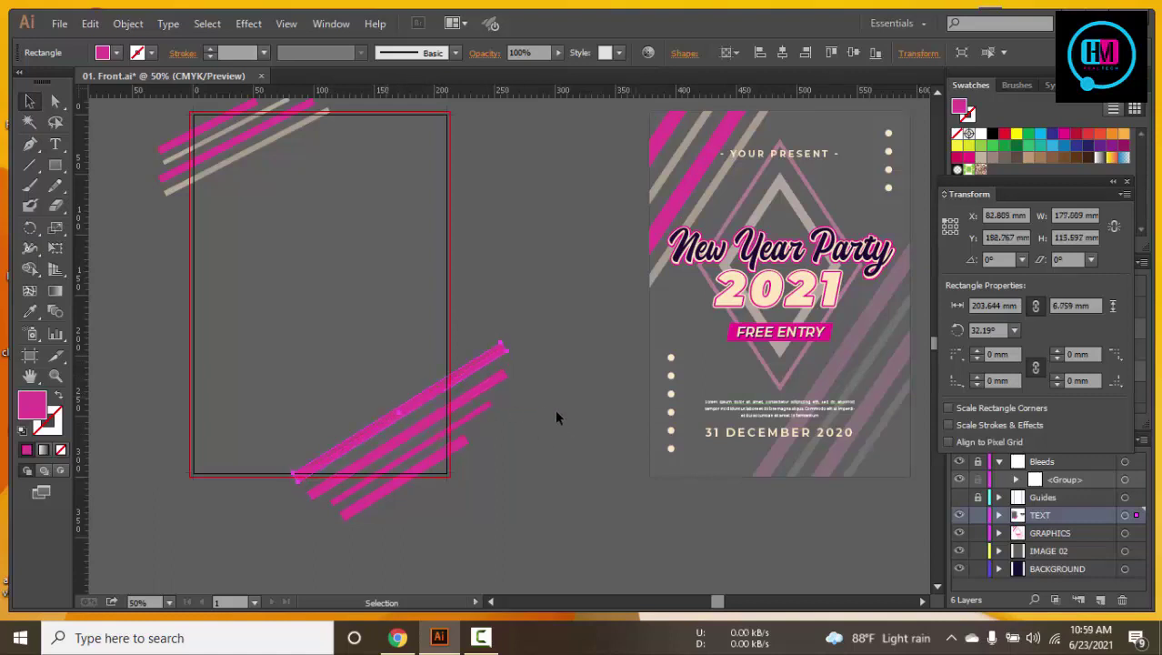
click(871, 336)
right_click(873, 341)
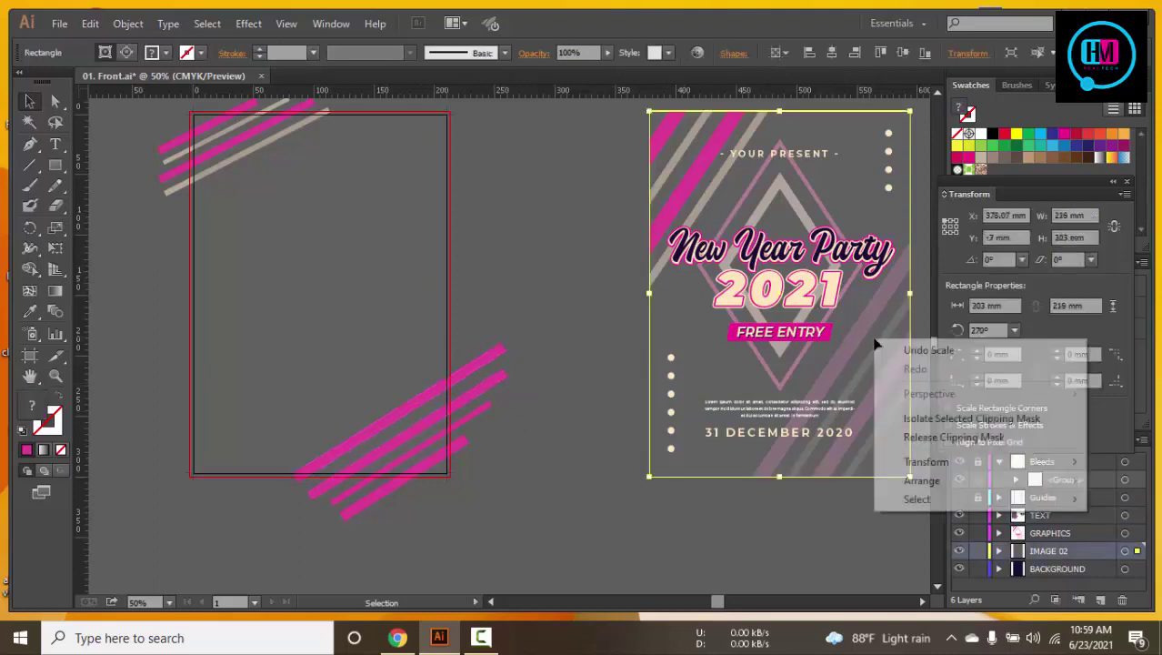
right_click(843, 341)
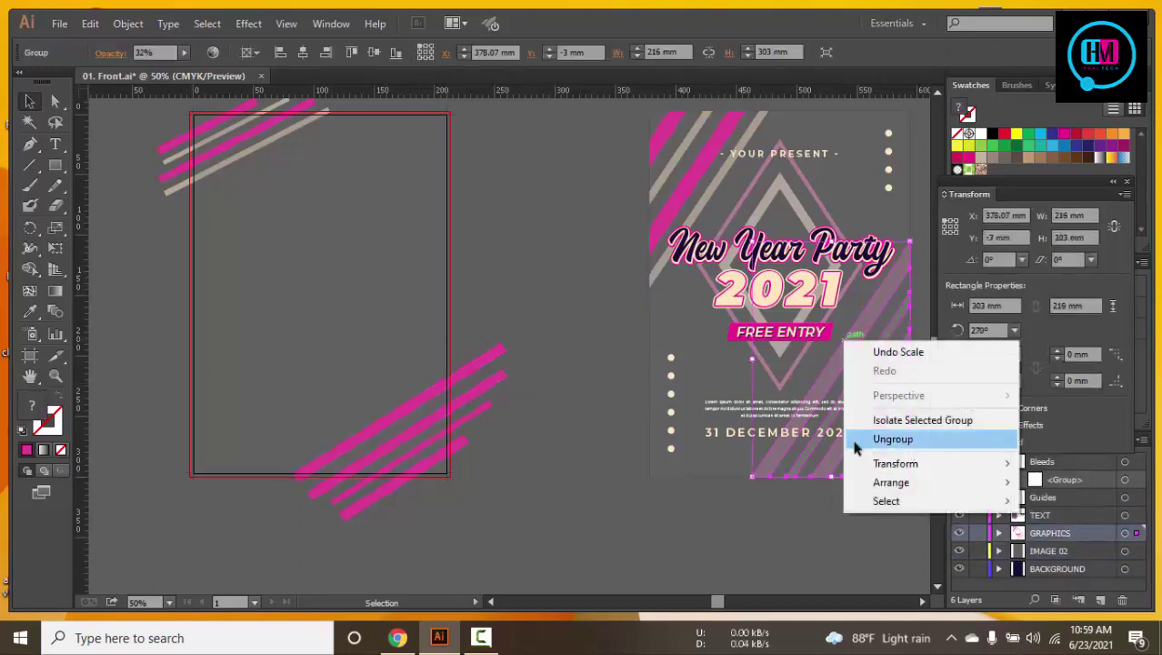
click(891, 439)
Give the long lower-right stripe the flyer's pink fill with the Eyedropper
click(428, 395)
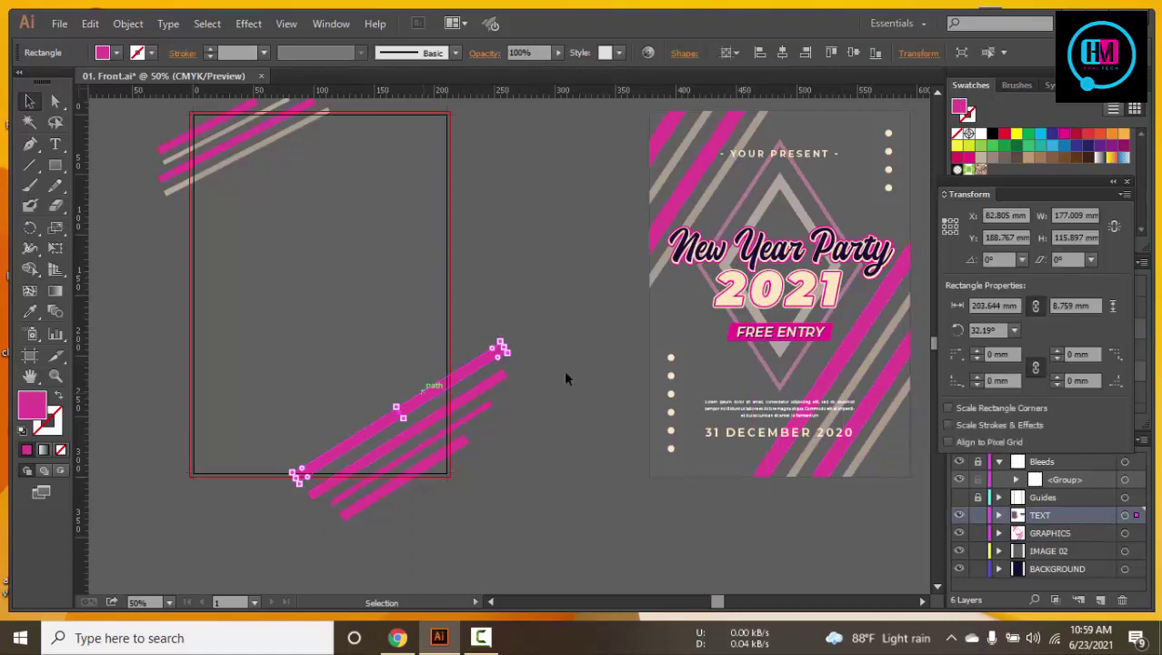
key(i)
click(870, 334)
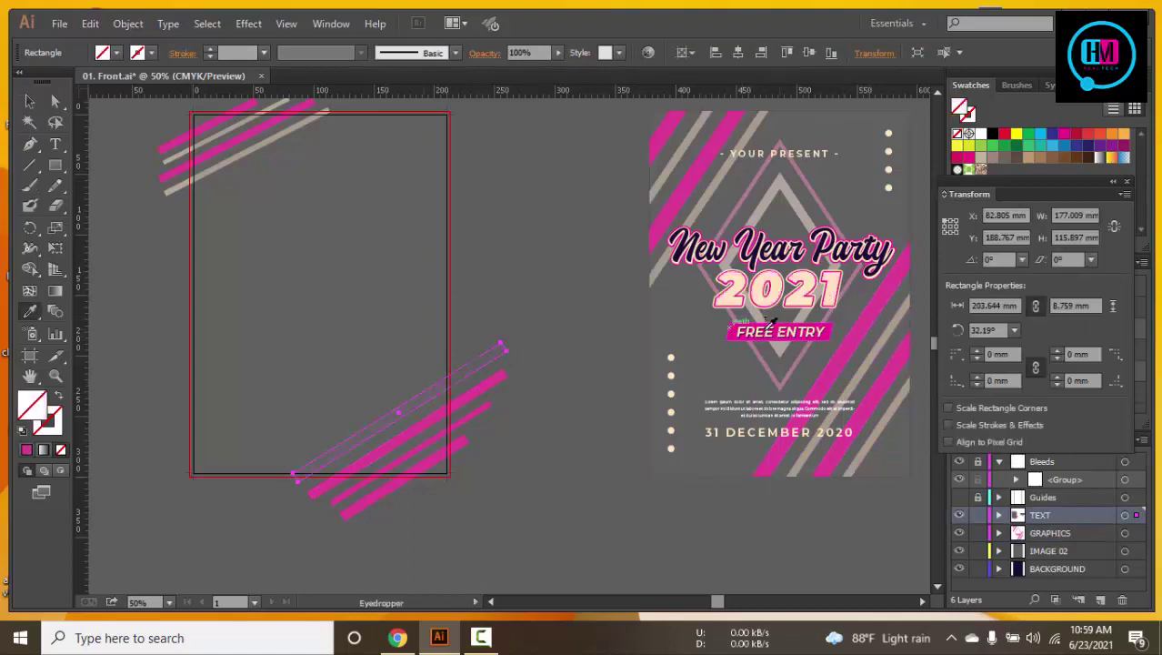
click(864, 320)
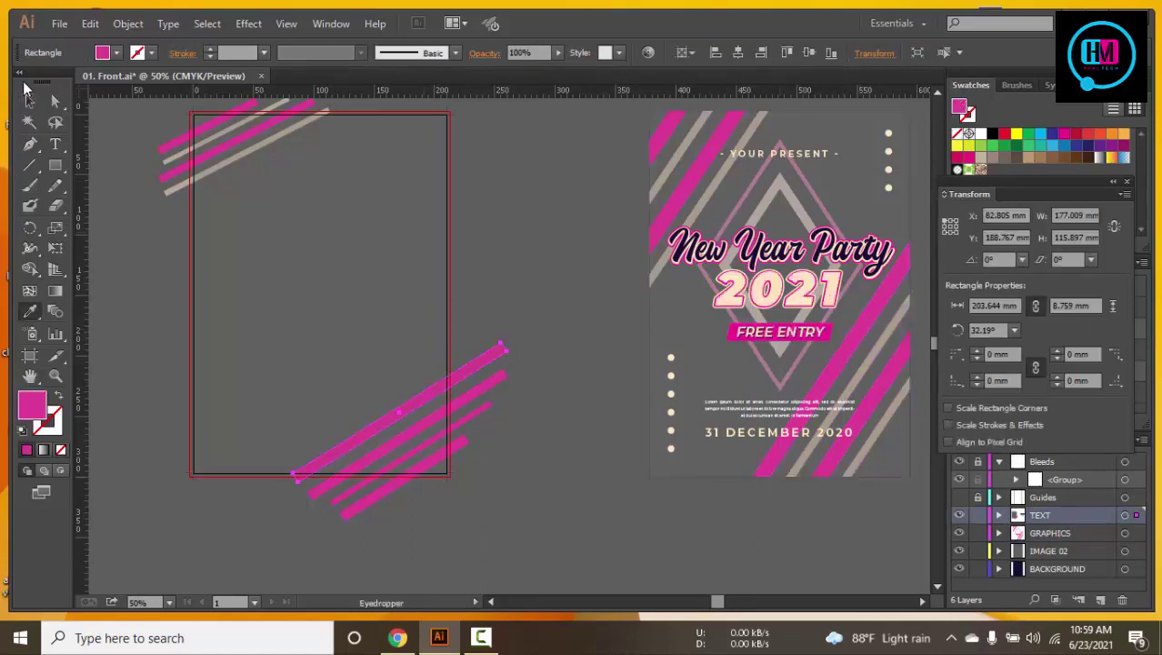
click(28, 100)
click(464, 201)
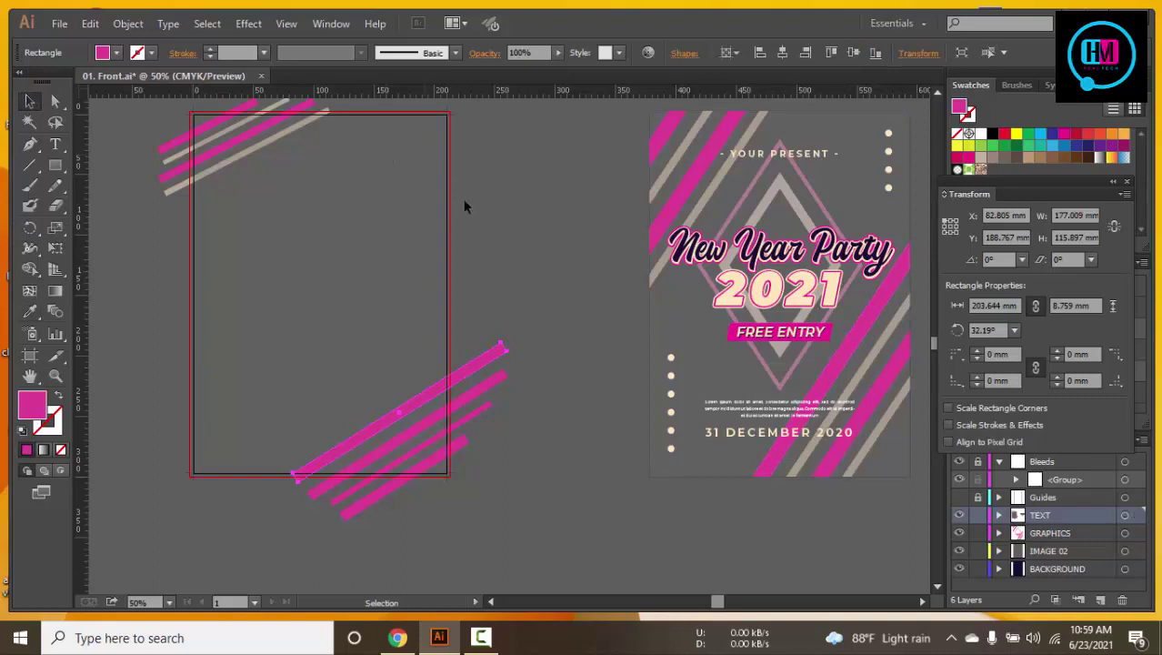
Recolour two lower-right stripes pale beige at 54% opacity, alternating with magenta
click(484, 389)
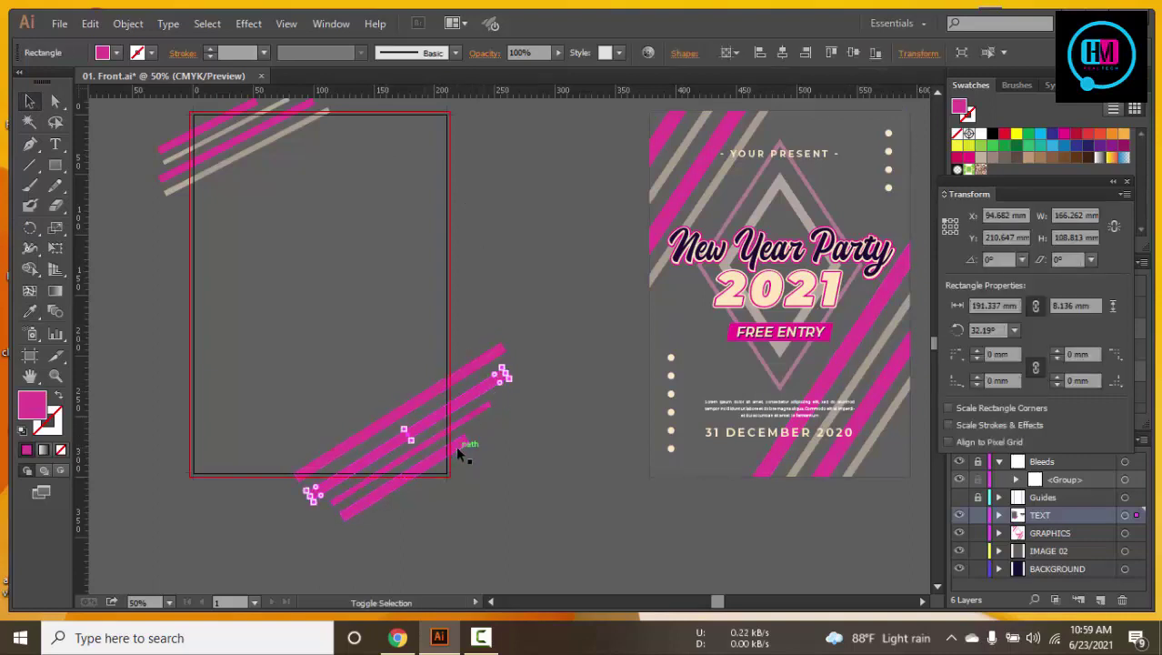
shift+click(459, 452)
key(i)
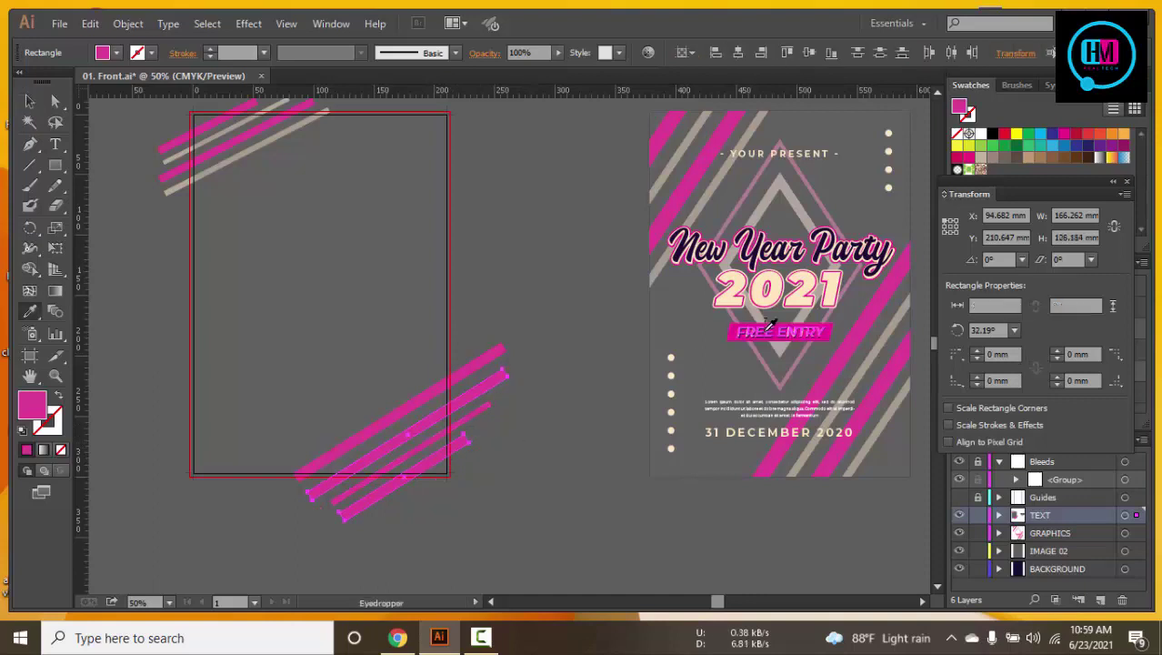
click(879, 351)
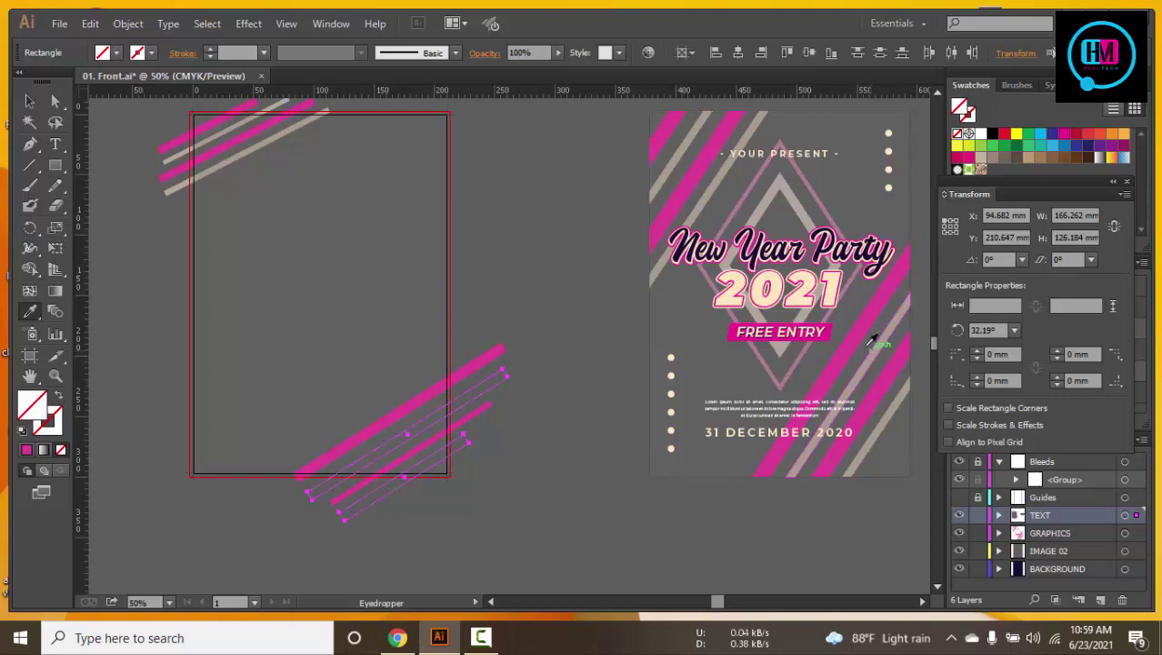
click(238, 146)
key(v)
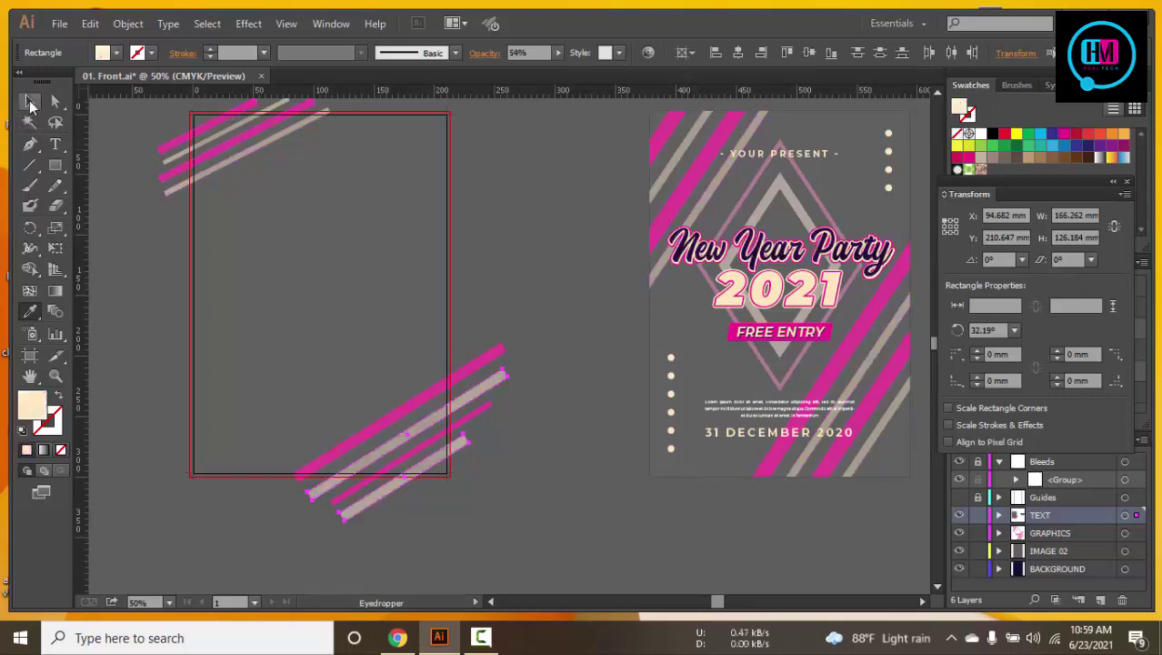
click(547, 280)
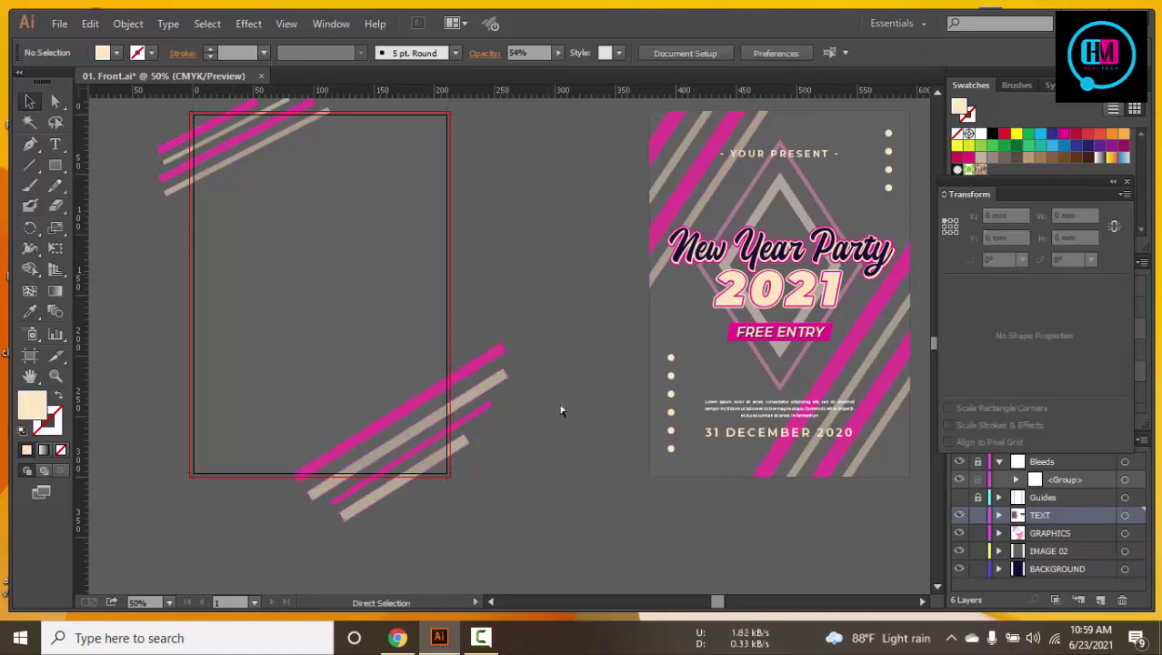
key(ctrl+minus)
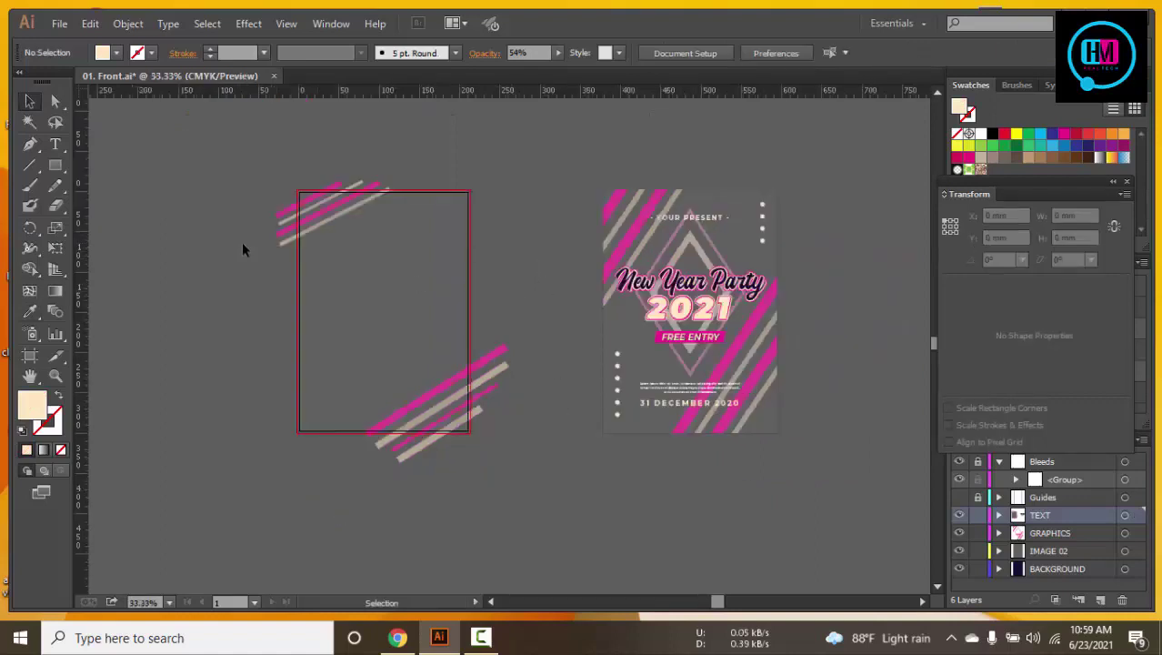
Draw a small circle with the Ellipse Tool on the left artboard
click(486, 446)
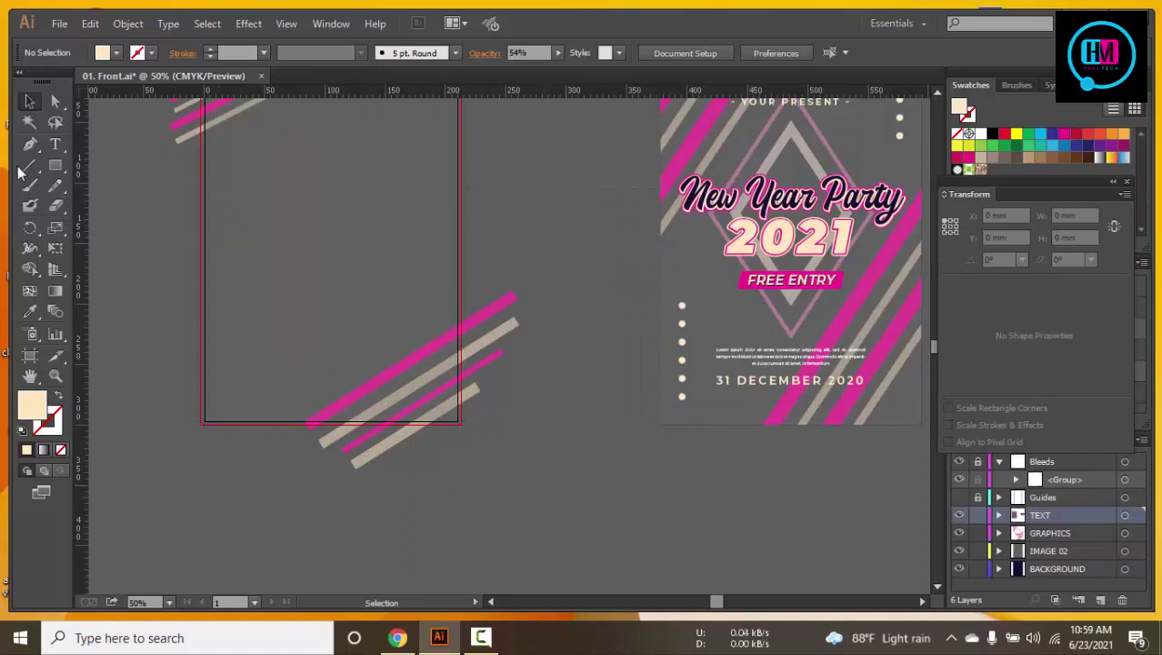
drag(55, 167, 119, 204)
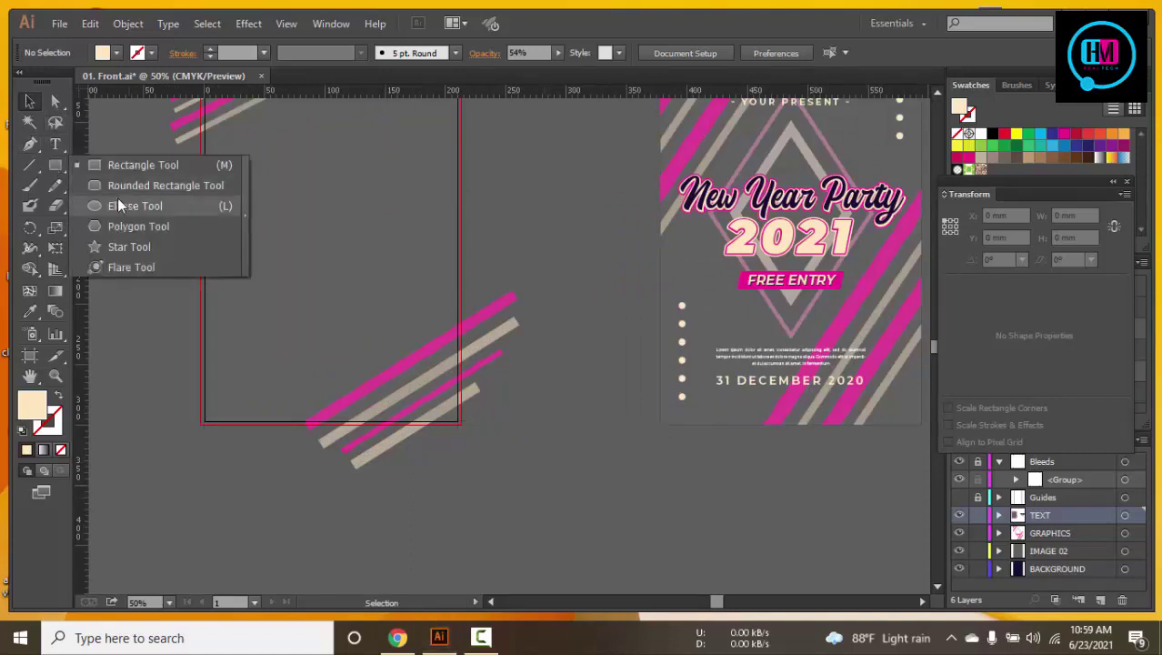
click(120, 204)
mouse_move(259, 286)
mouse_down()
mouse_move(239, 316)
mouse_move(241, 297)
mouse_up()
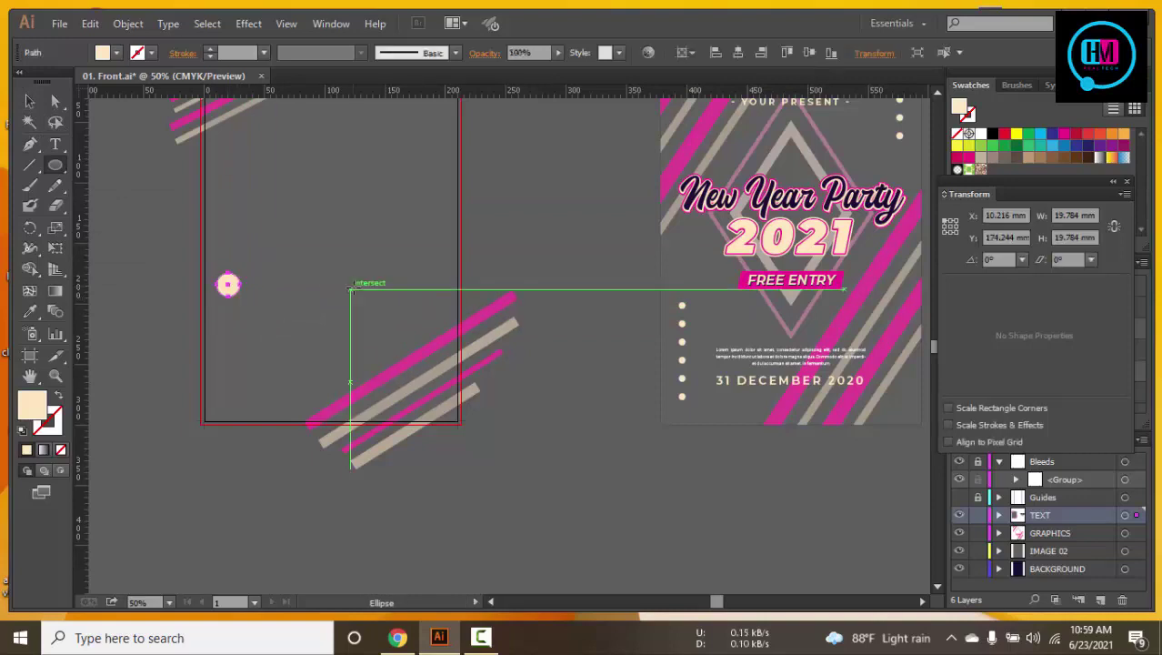
key(v)
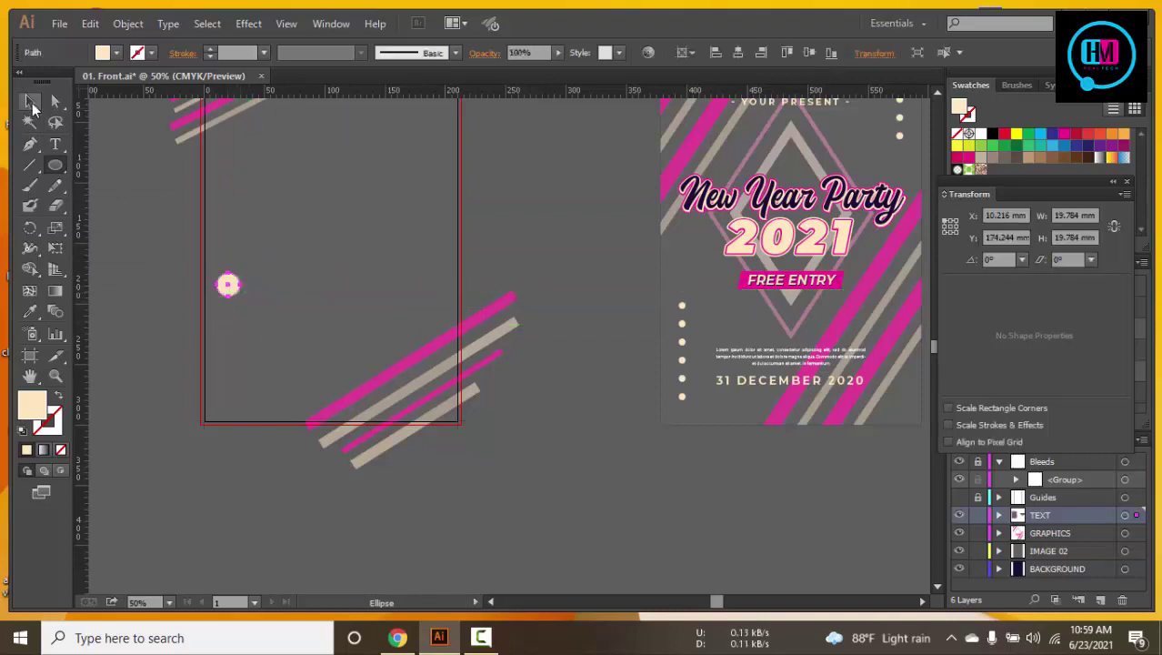
click(594, 344)
key(ctrl+minus)
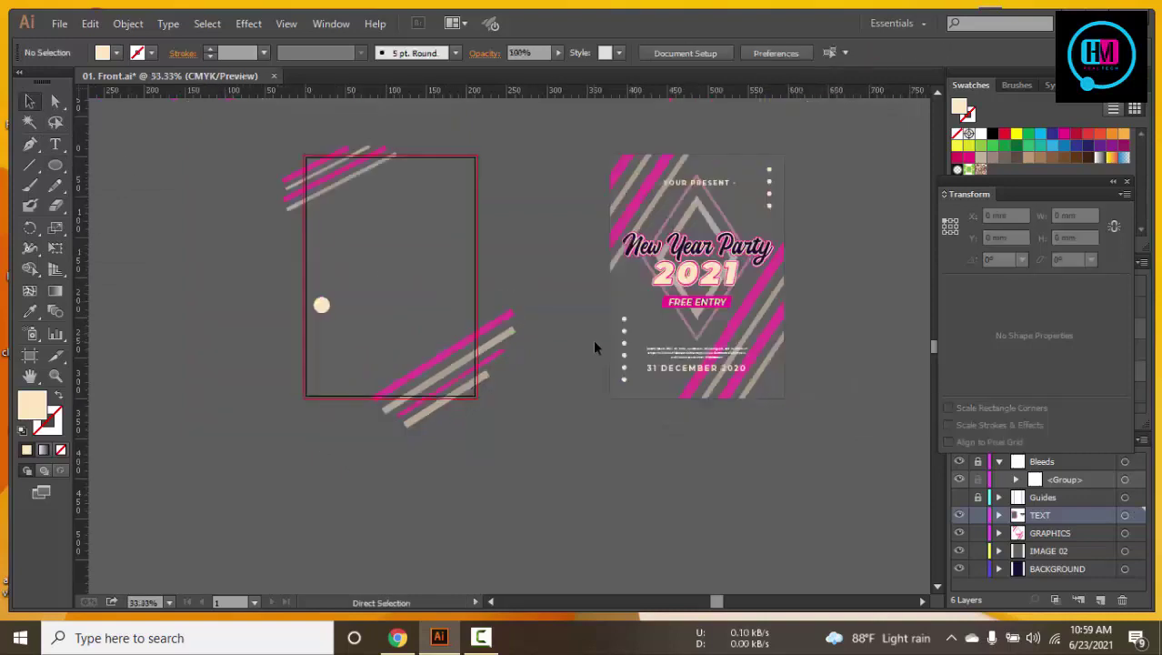
key(ctrl+plus)
key(ctrl+plus)
key(ctrl+minus)
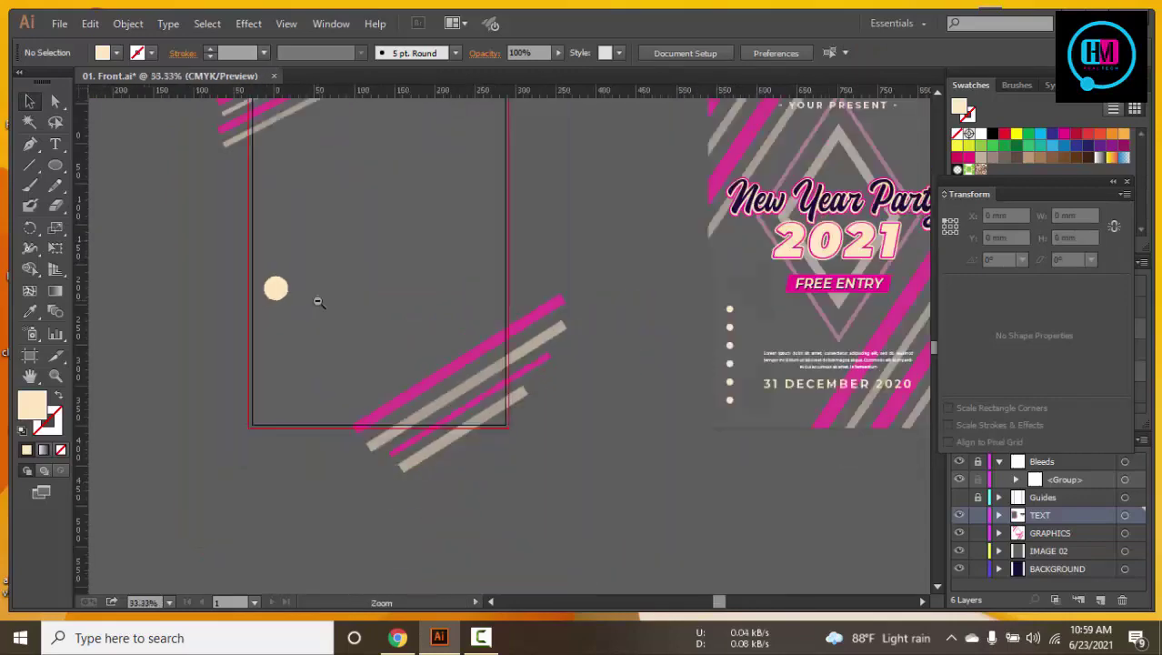
key(ctrl+minus)
Place the circle at the left edge and repeat copies into five evenly spaced dots
click(294, 298)
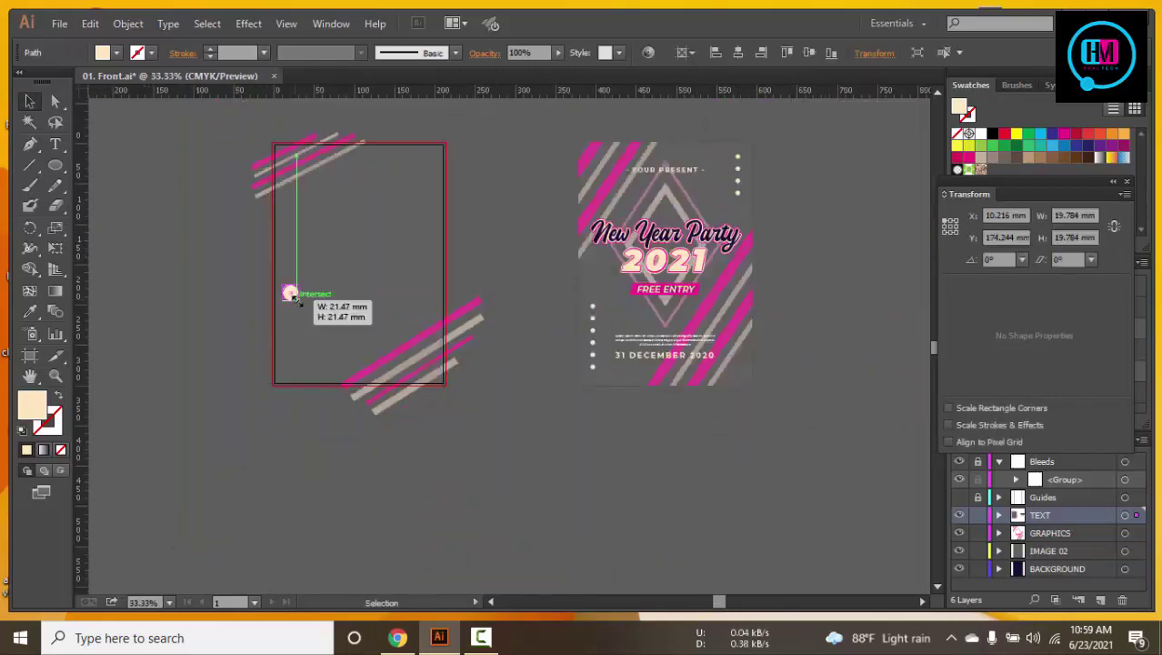
key(ctrl+plus)
key(ctrl+plus)
key(ctrl+plus)
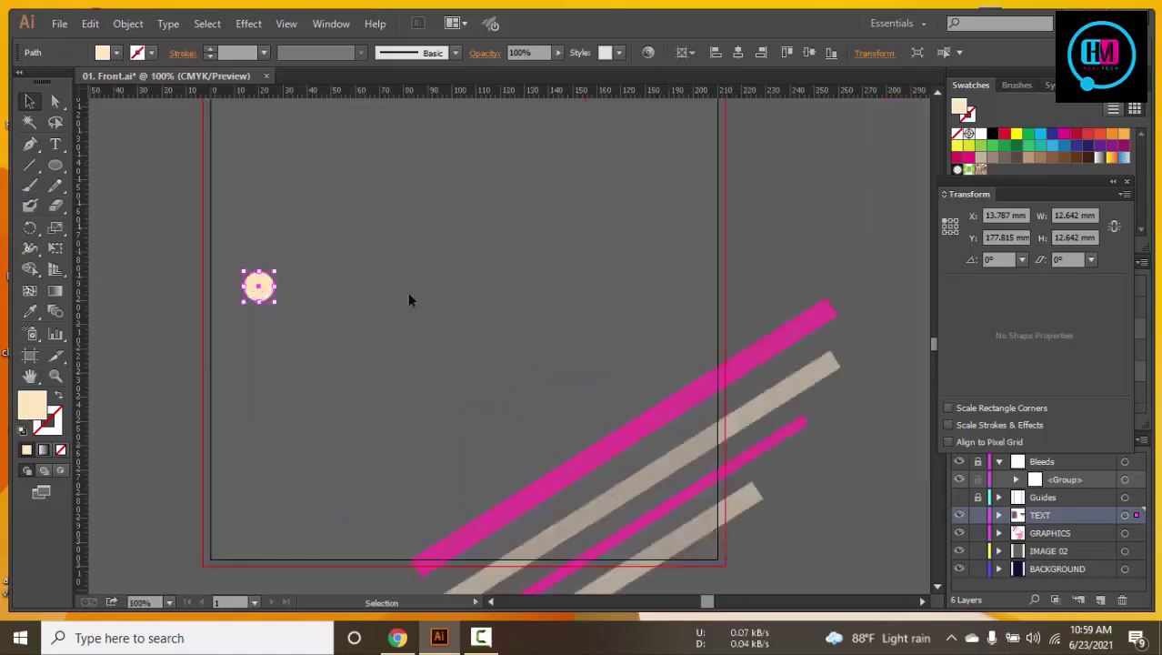
click(380, 303)
mouse_move(259, 286)
mouse_down()
mouse_move(252, 257)
mouse_move(252, 317)
mouse_up()
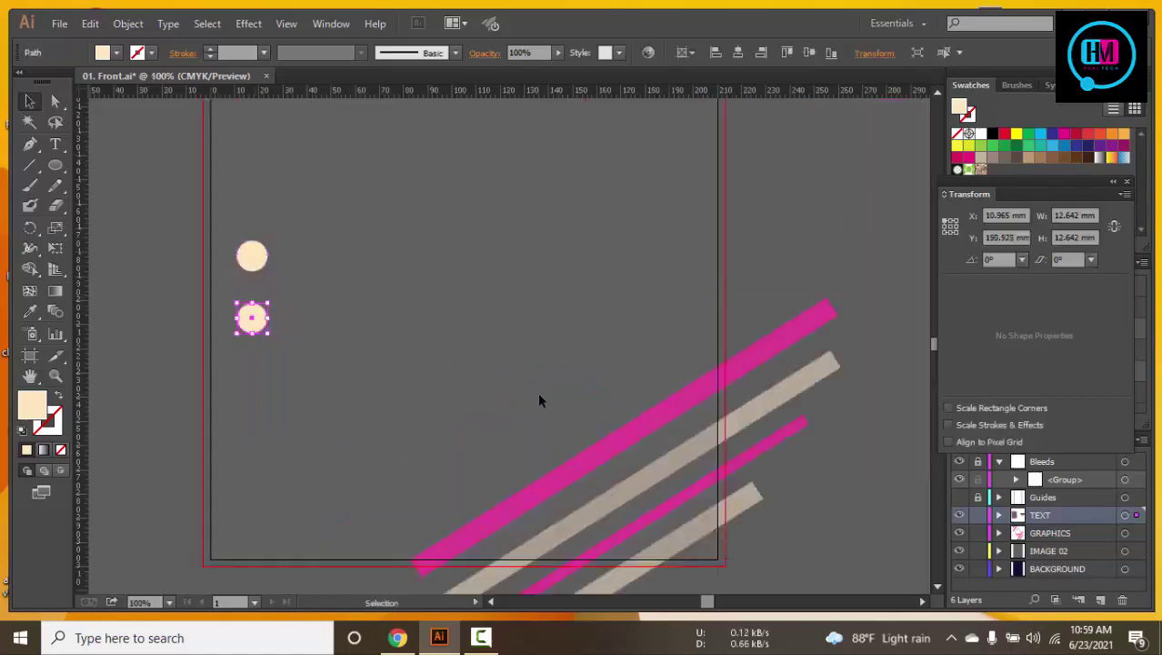
key(ctrl+d)
key(ctrl+d)
key(ctrl+d)
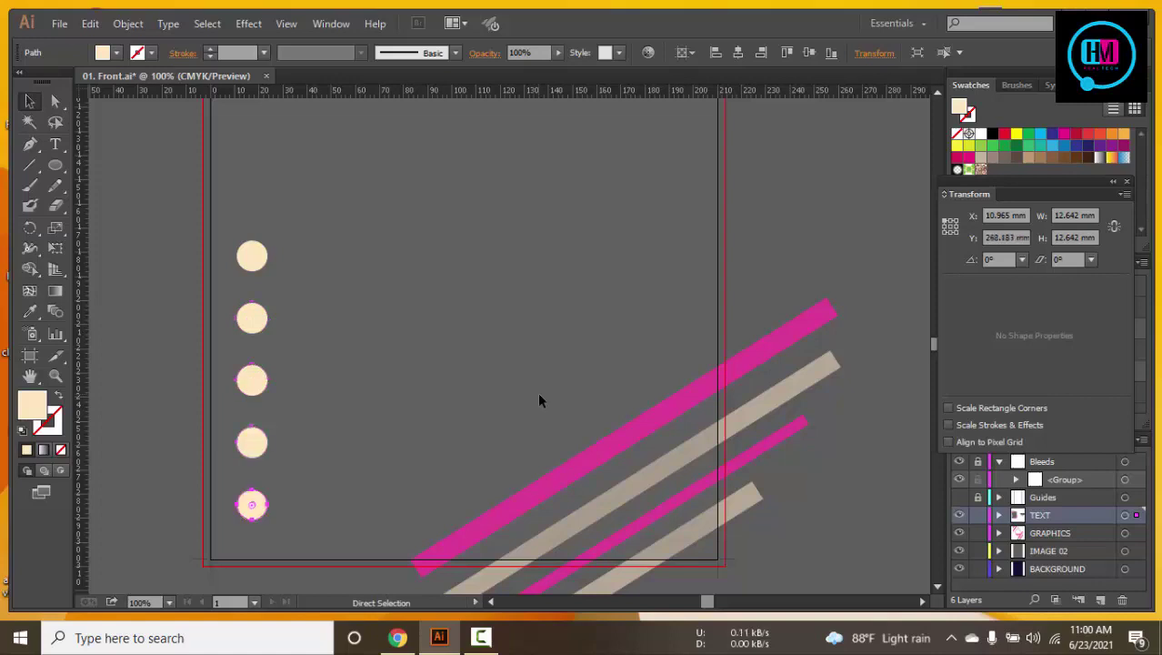
key(ctrl+minus)
key(ctrl+minus)
key(ctrl+minus)
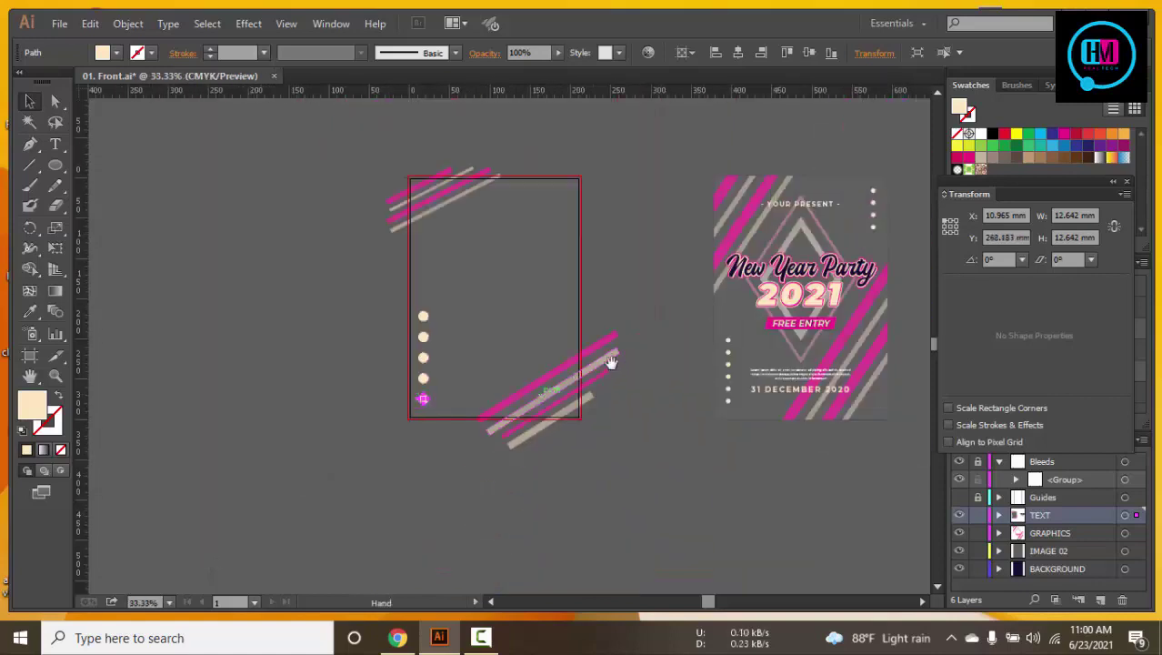
drag(636, 337, 549, 394)
click(576, 355)
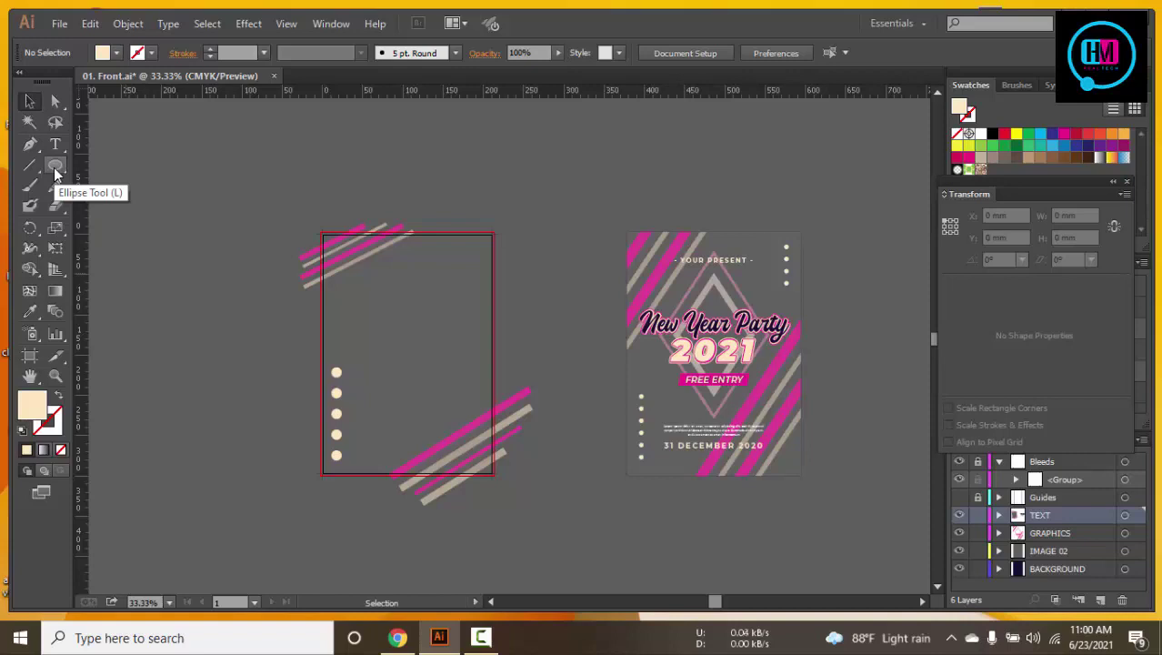
Draw a square about 108 mm wide and rotate it 45° into a diamond in the upper middle
drag(53, 167, 136, 168)
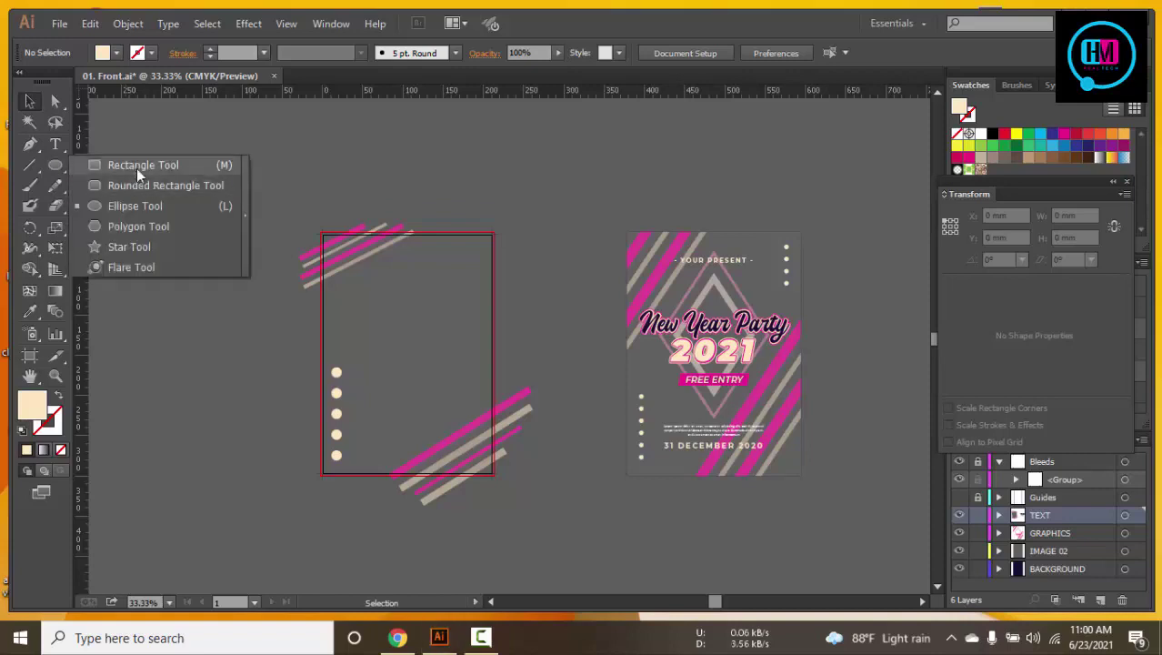
click(136, 168)
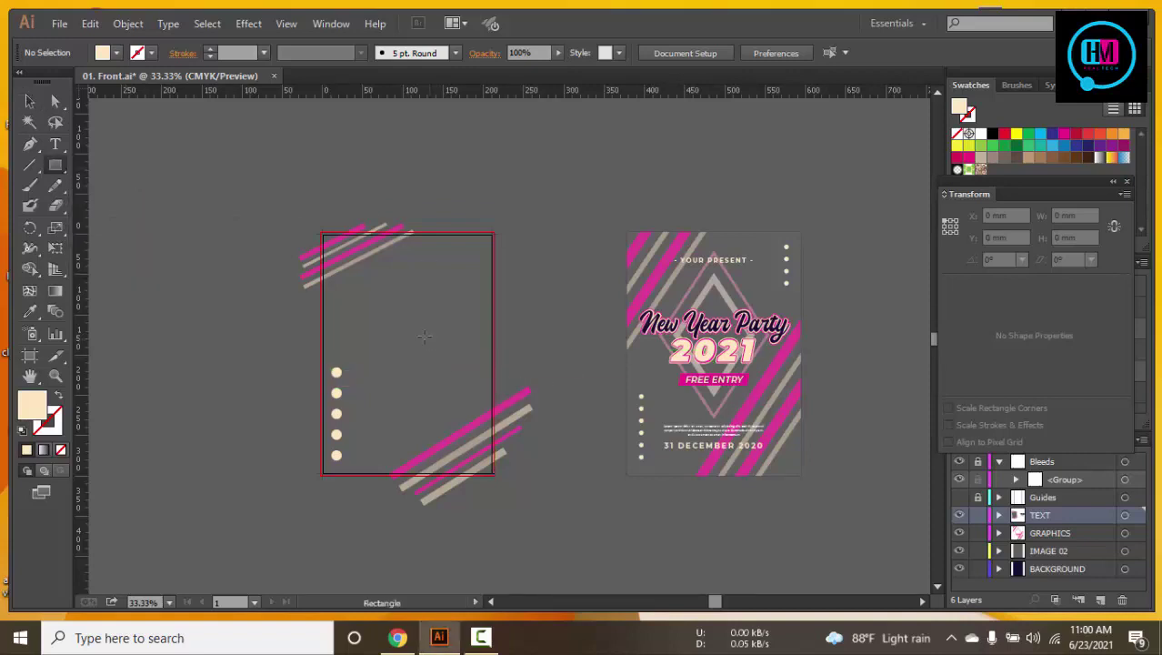
drag(393, 310, 481, 384)
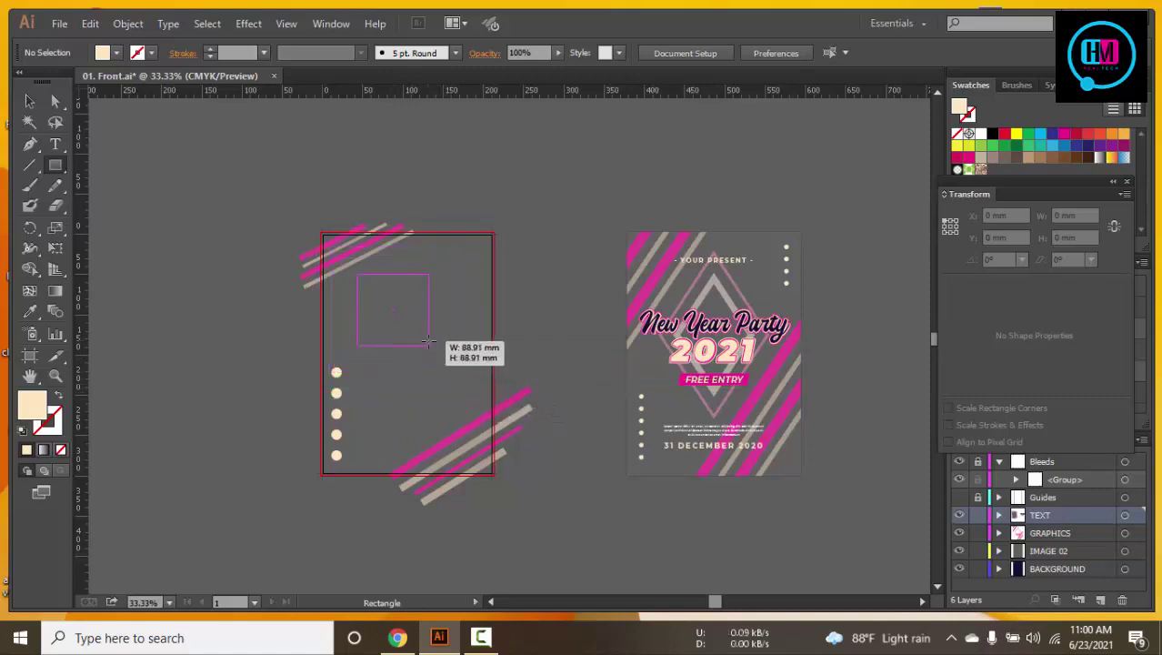
drag(481, 385, 437, 352)
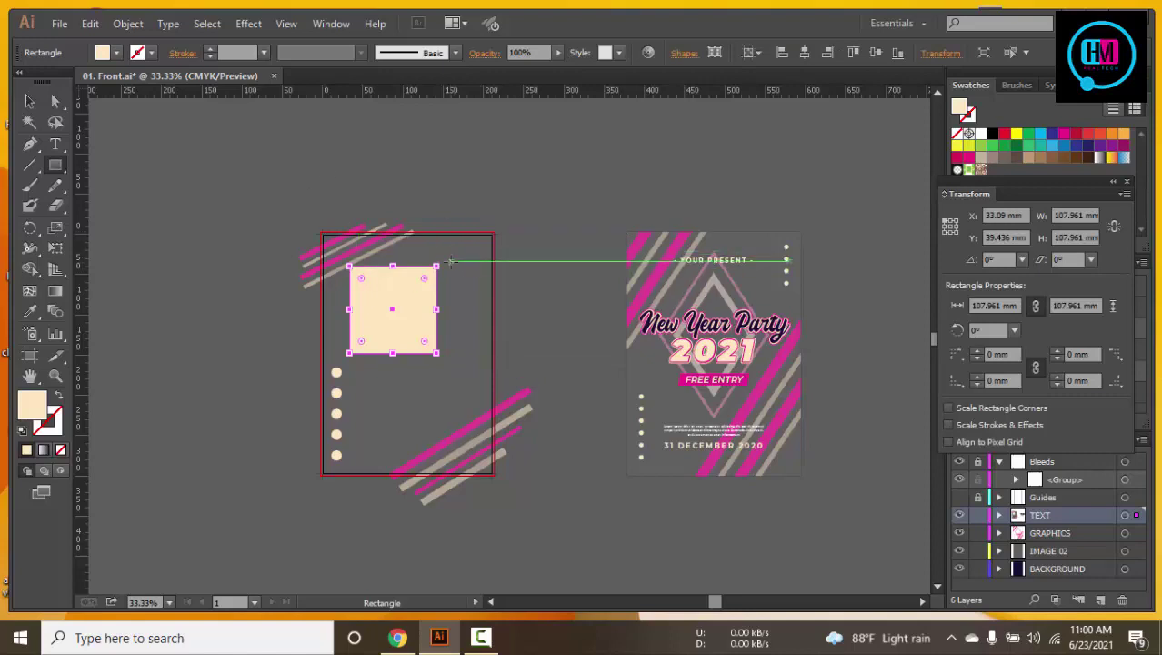
mouse_move(441, 261)
mouse_down()
mouse_move(486, 316)
mouse_move(508, 292)
mouse_up()
click(30, 104)
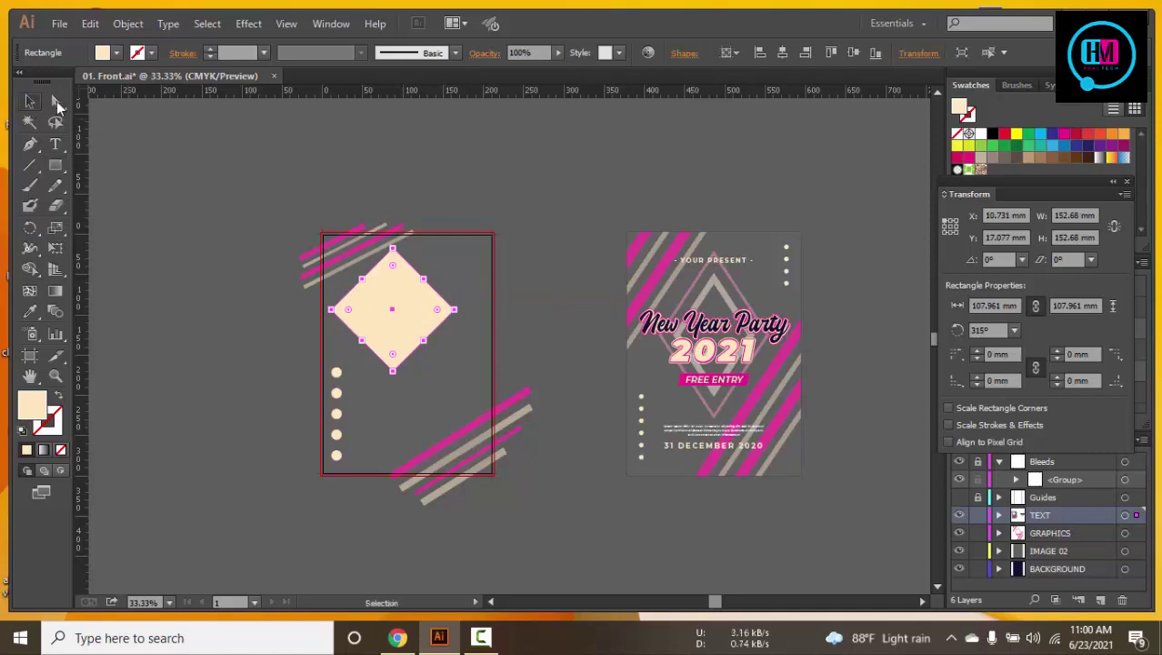
drag(412, 311, 434, 332)
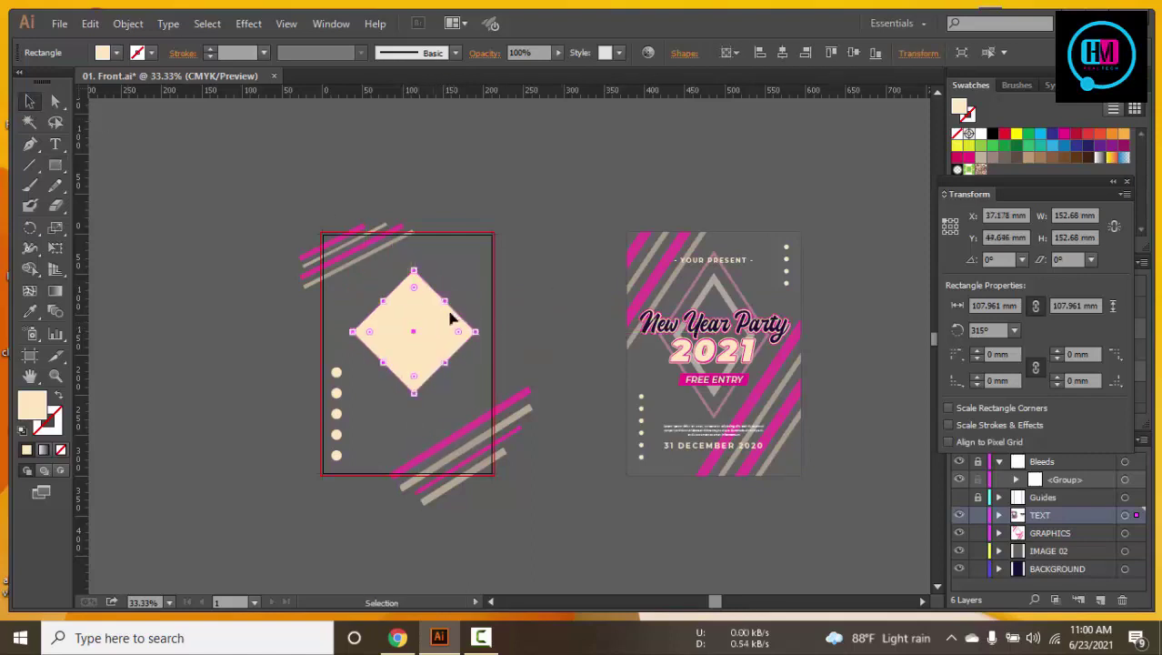
click(344, 356)
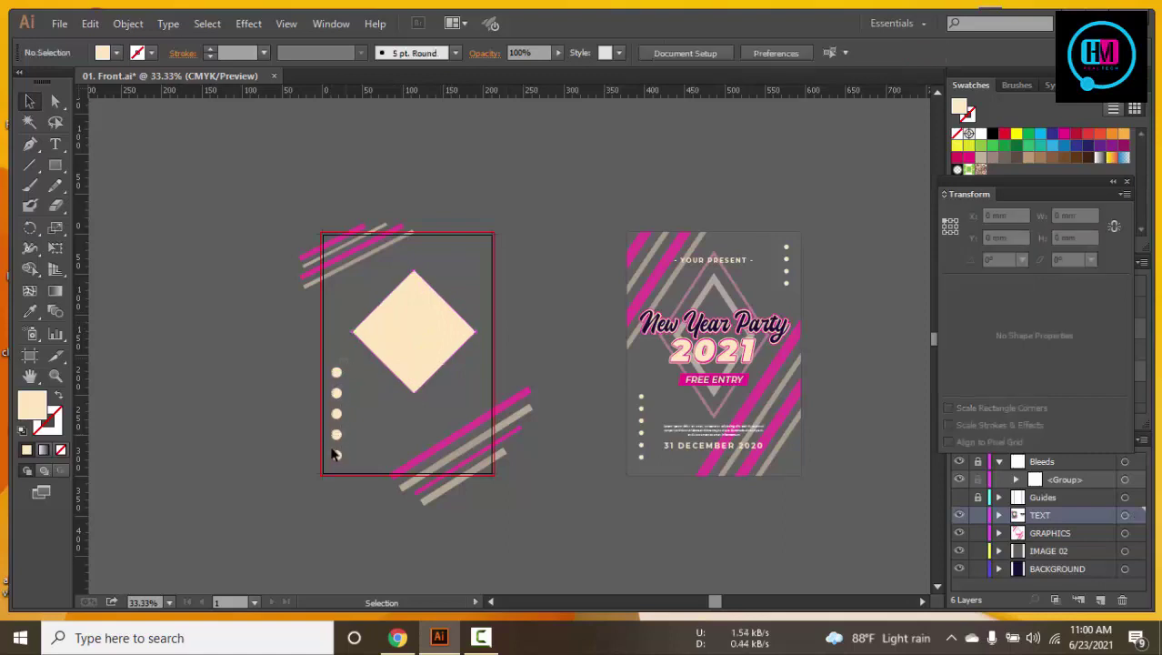
Copy the five-dot column to the artboard's top right
click(334, 456)
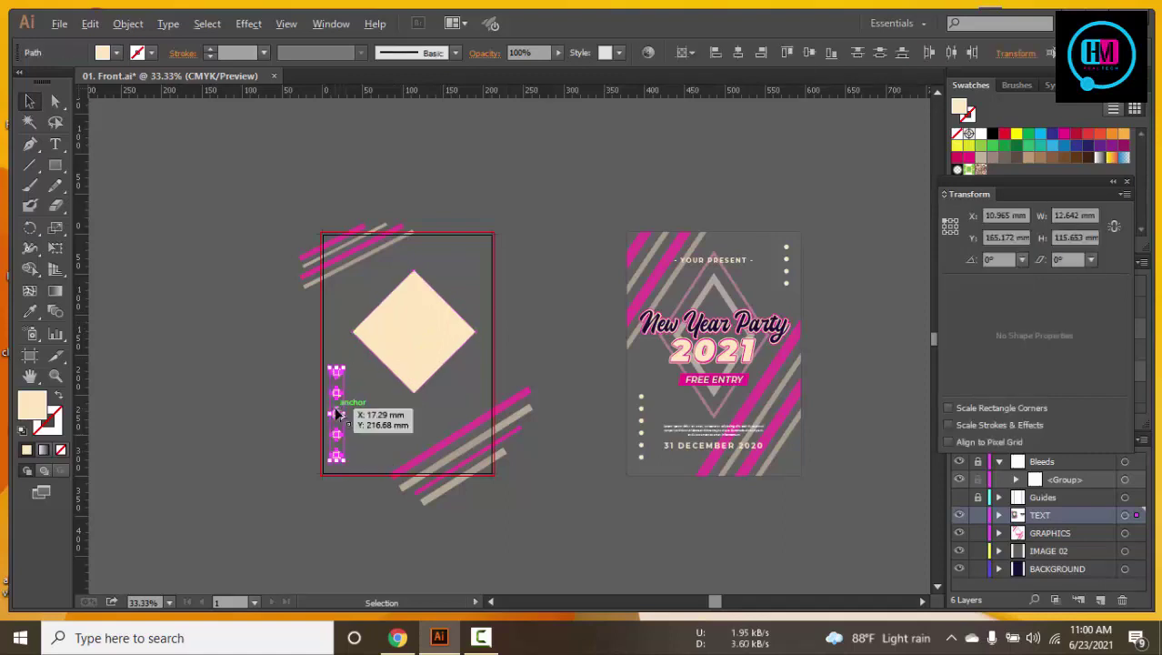
mouse_move(335, 413)
mouse_down()
mouse_move(484, 301)
mouse_move(478, 289)
mouse_up()
click(552, 241)
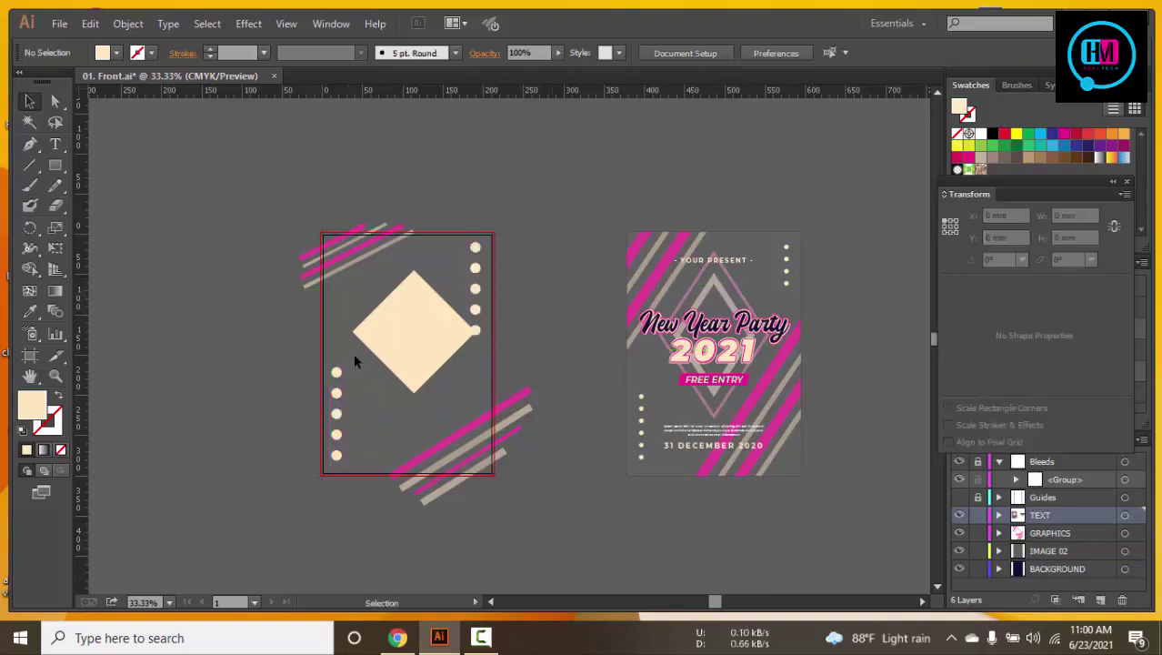
Nudge and slightly shrink the diamond, then adjust its left and right corner points
mouse_move(406, 358)
mouse_down()
mouse_move(397, 360)
mouse_move(420, 361)
mouse_up()
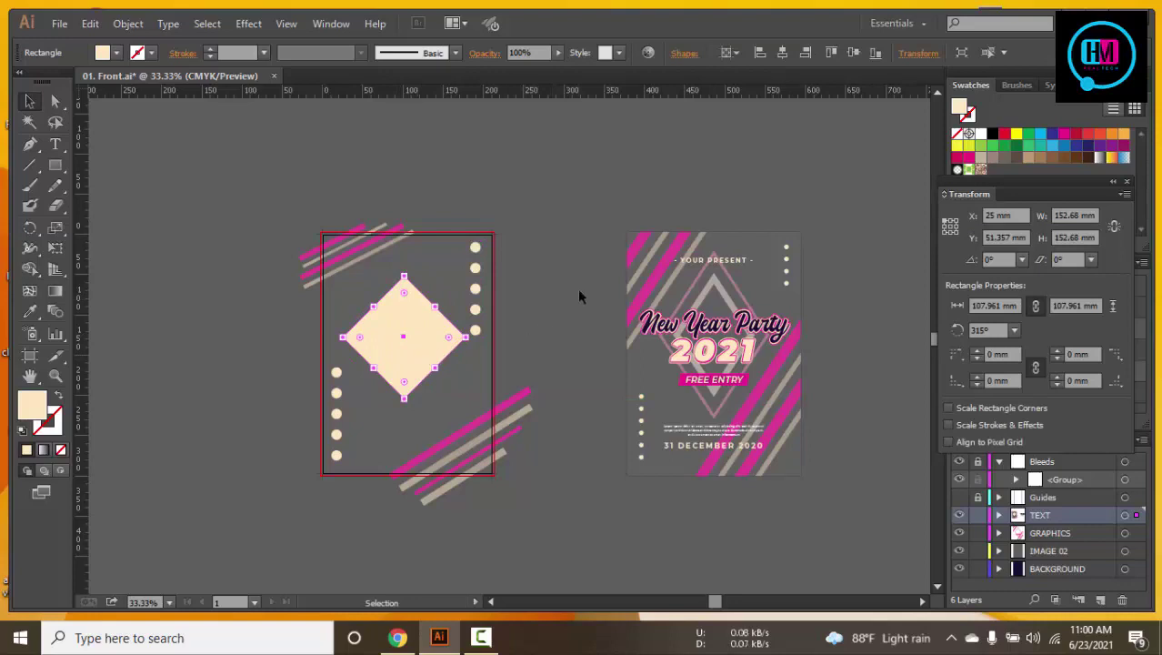
click(568, 289)
click(414, 355)
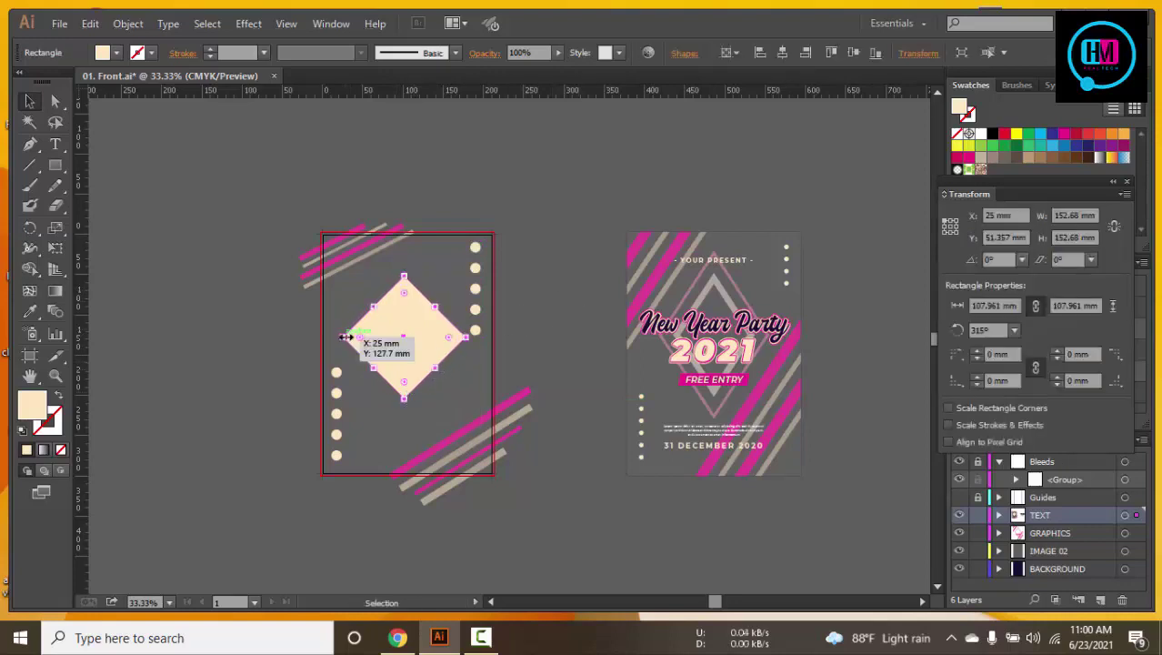
drag(353, 338, 358, 339)
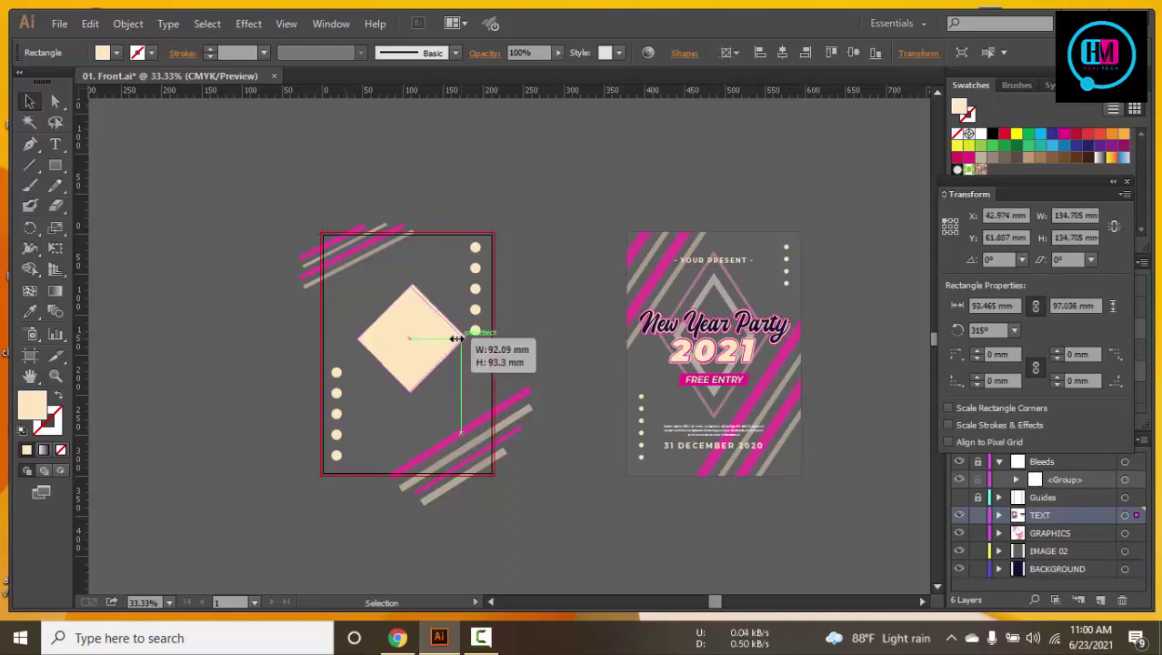
click(546, 347)
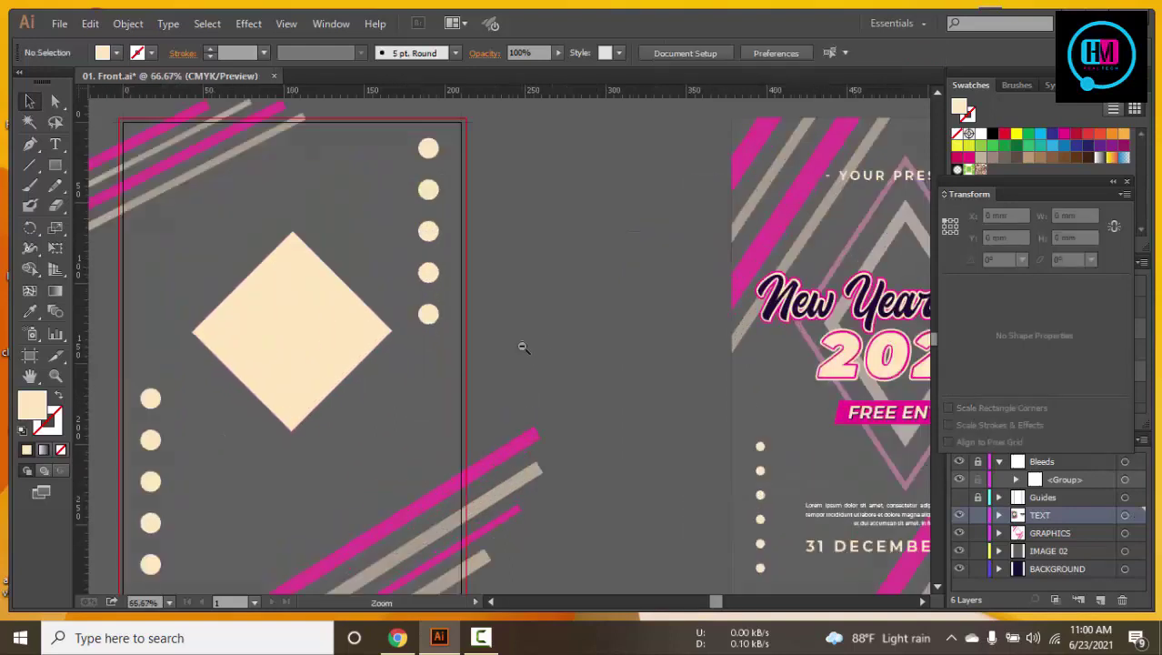
drag(532, 355, 623, 319)
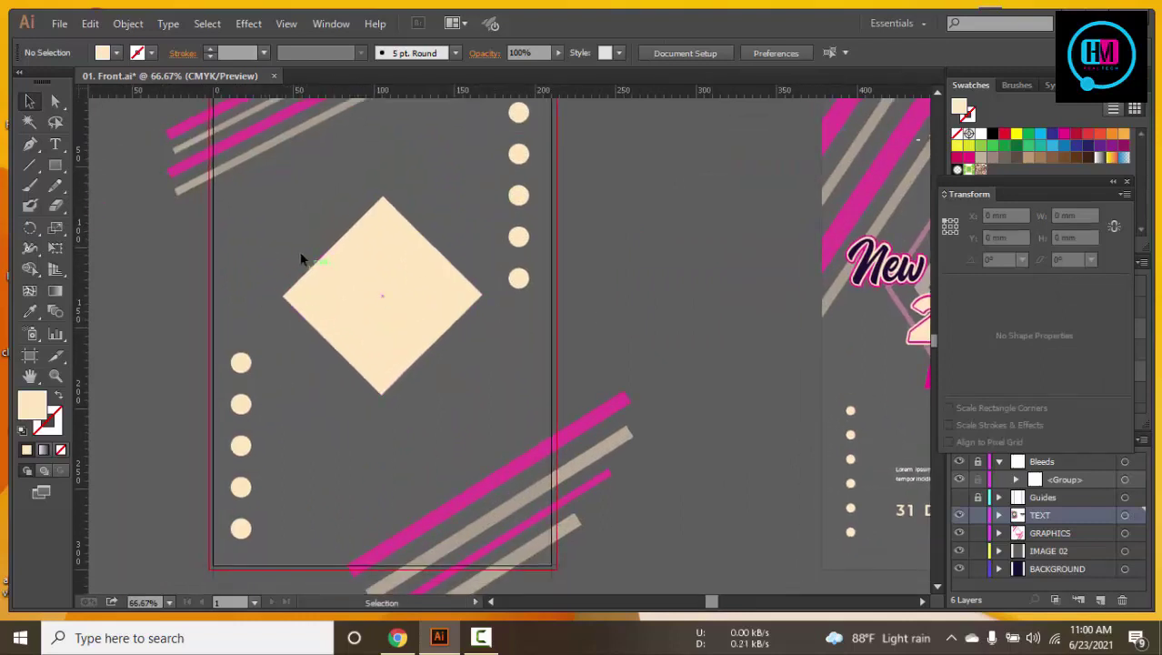
click(353, 282)
key(a)
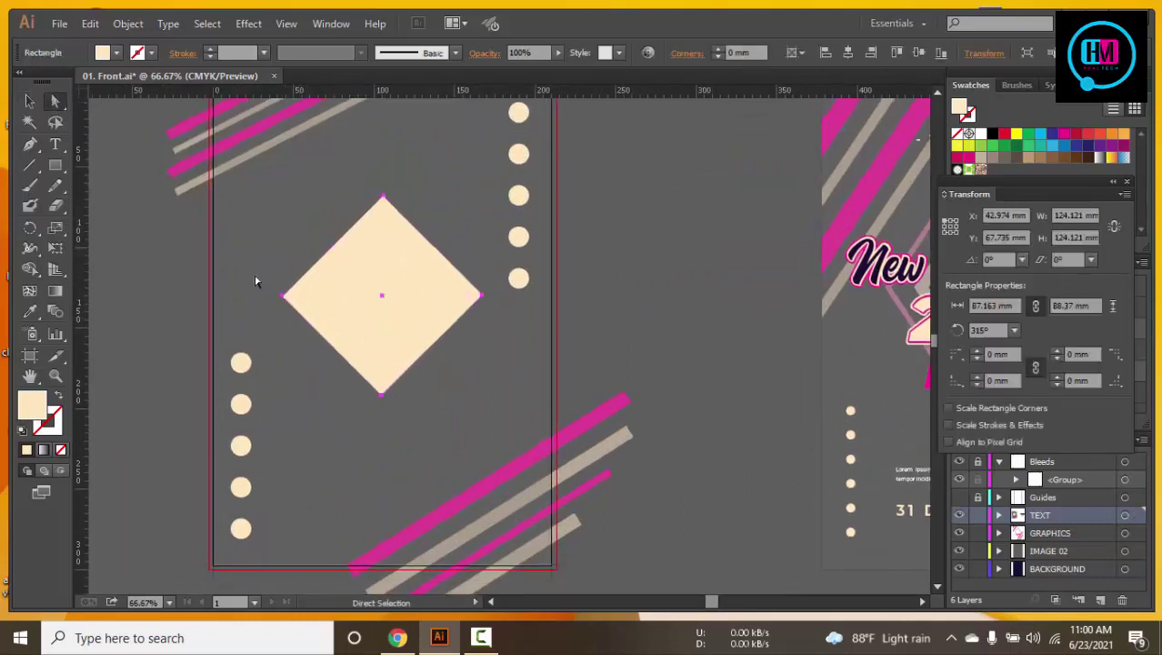
mouse_move(256, 280)
mouse_down()
mouse_move(296, 320)
mouse_move(283, 305)
mouse_up()
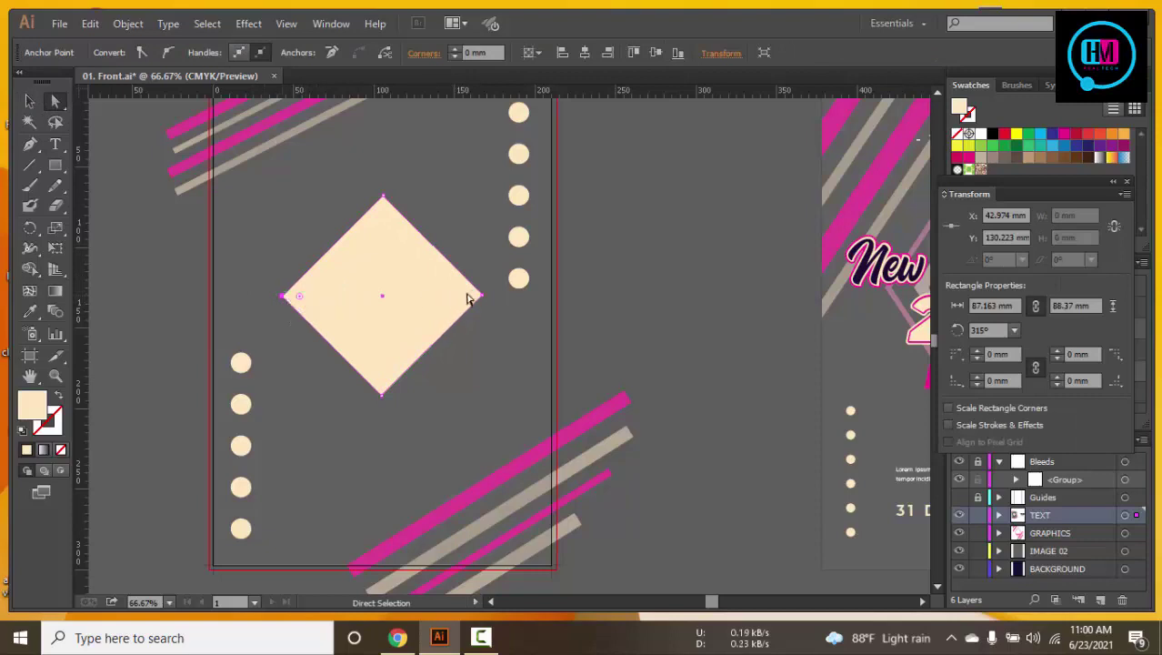
drag(480, 296, 480, 304)
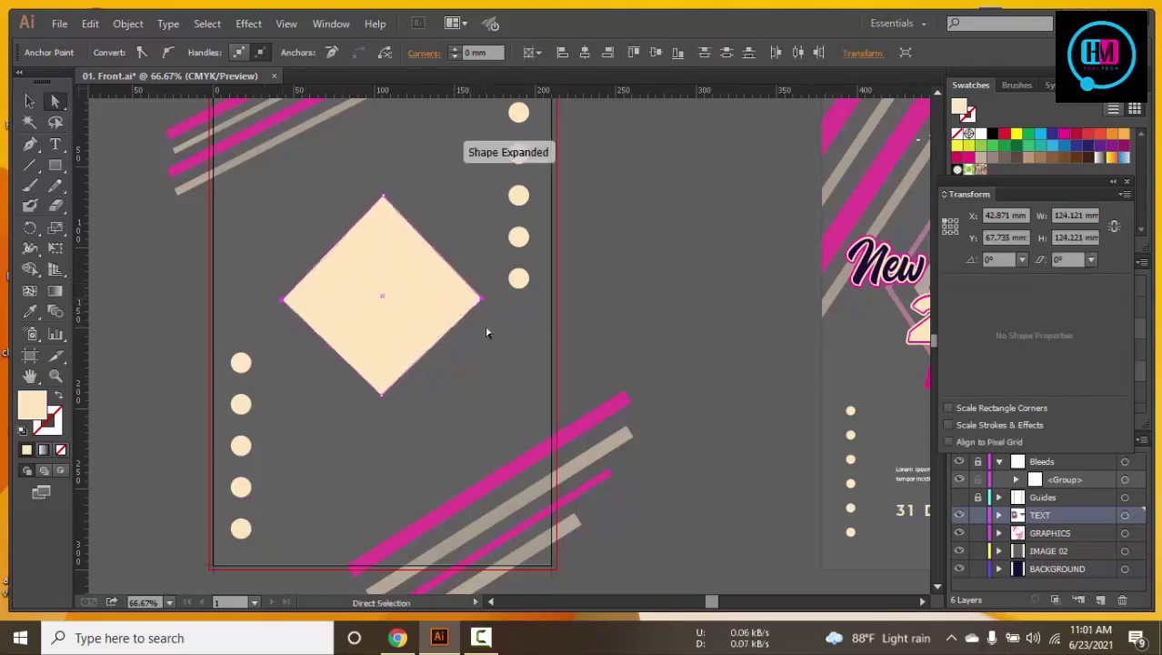
click(487, 276)
click(291, 296)
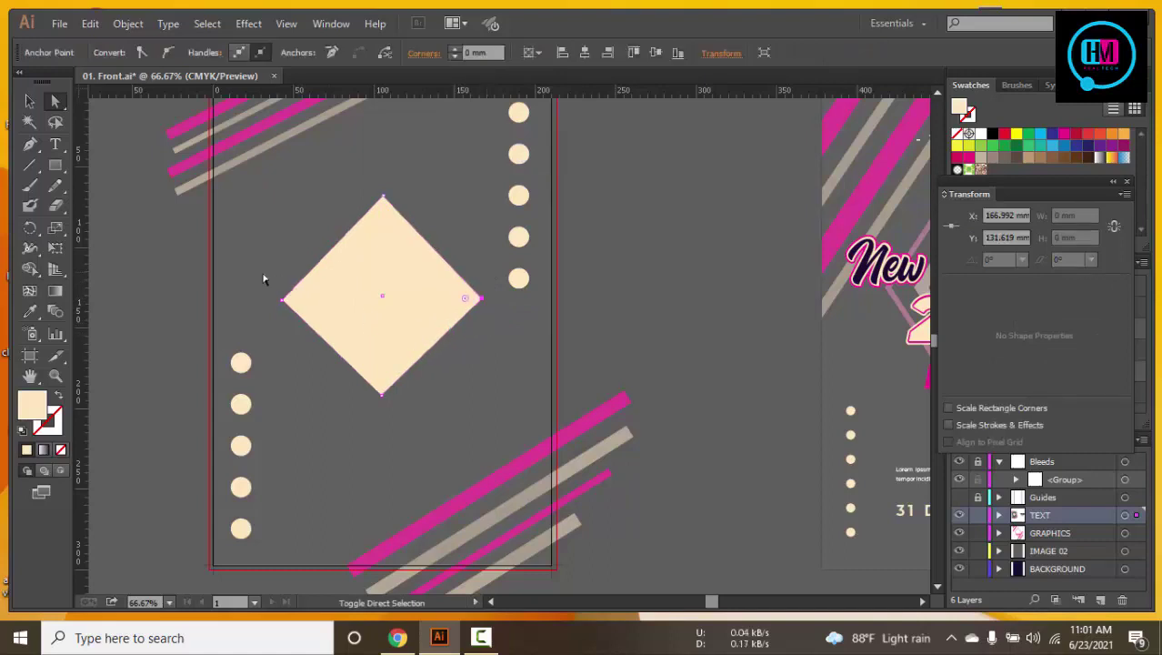
Scale the diamond narrower horizontally, shift it toward page centre and enlarge it downward
click(58, 228)
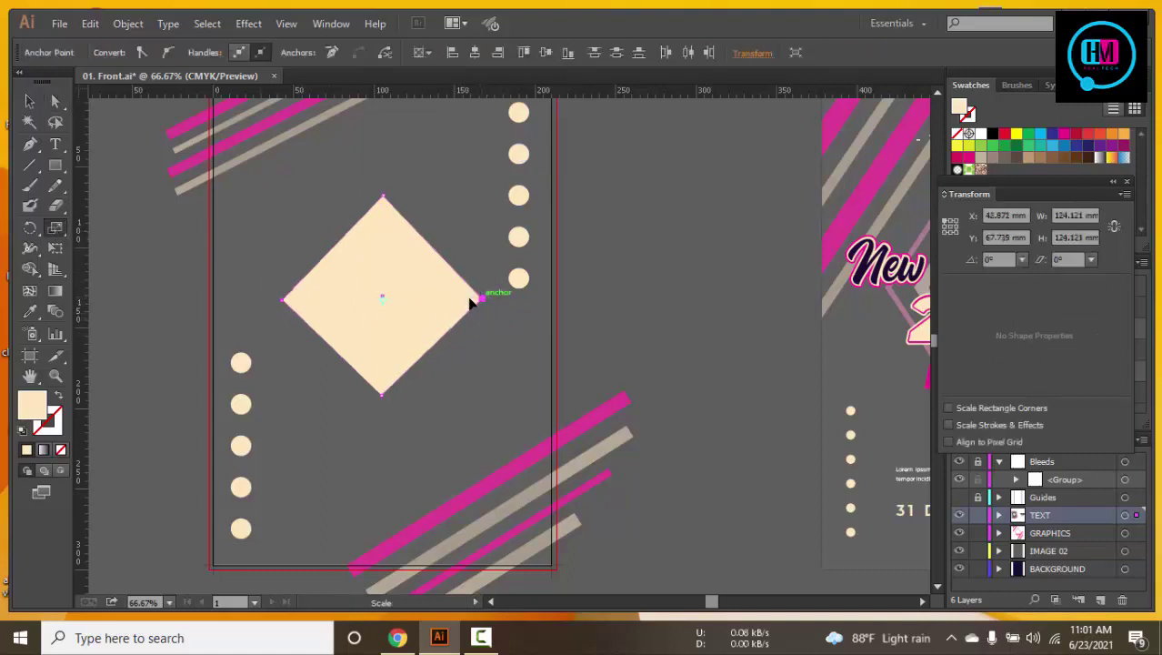
drag(471, 302, 455, 306)
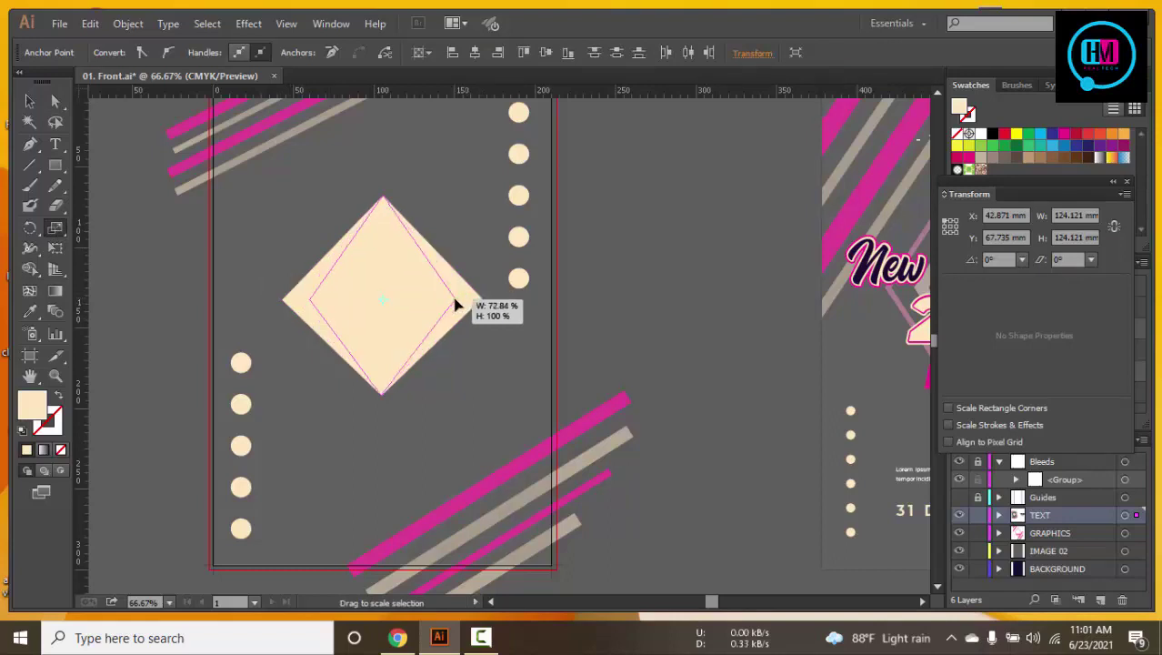
drag(455, 305, 460, 304)
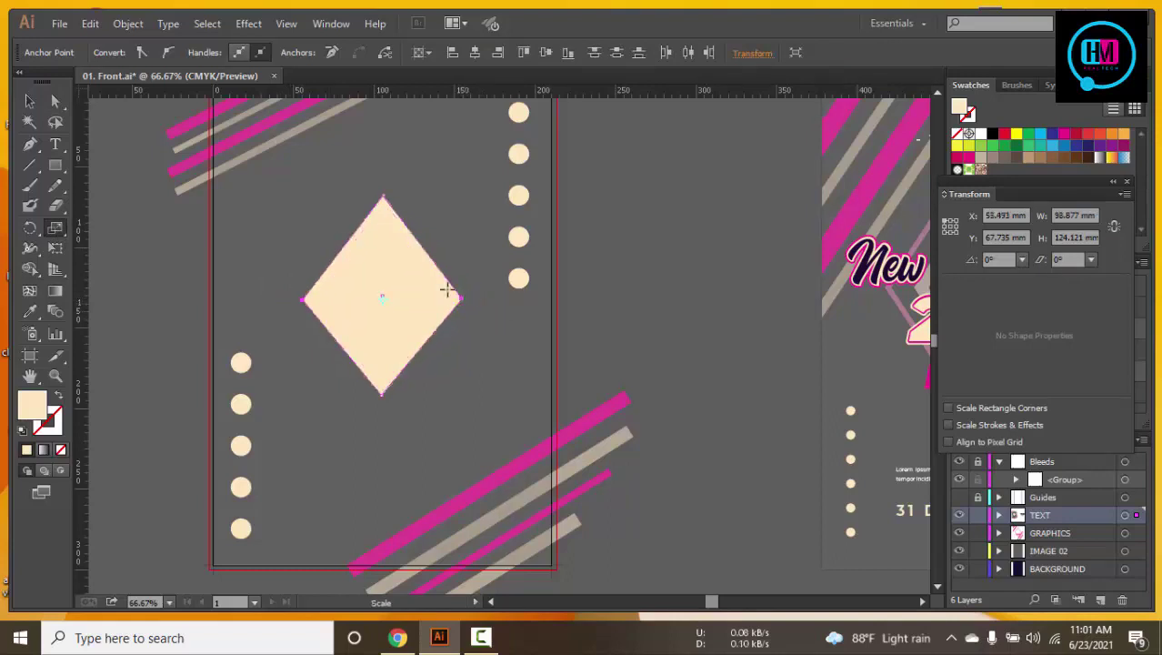
click(693, 273)
key(ctrl+minus)
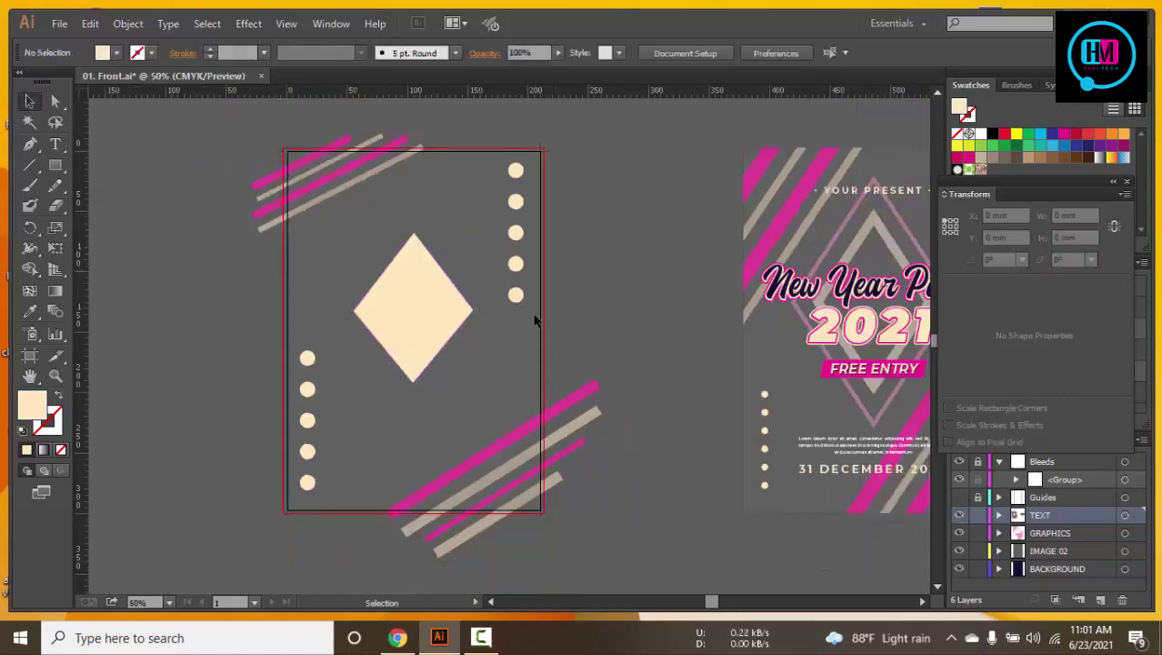
drag(408, 312, 404, 312)
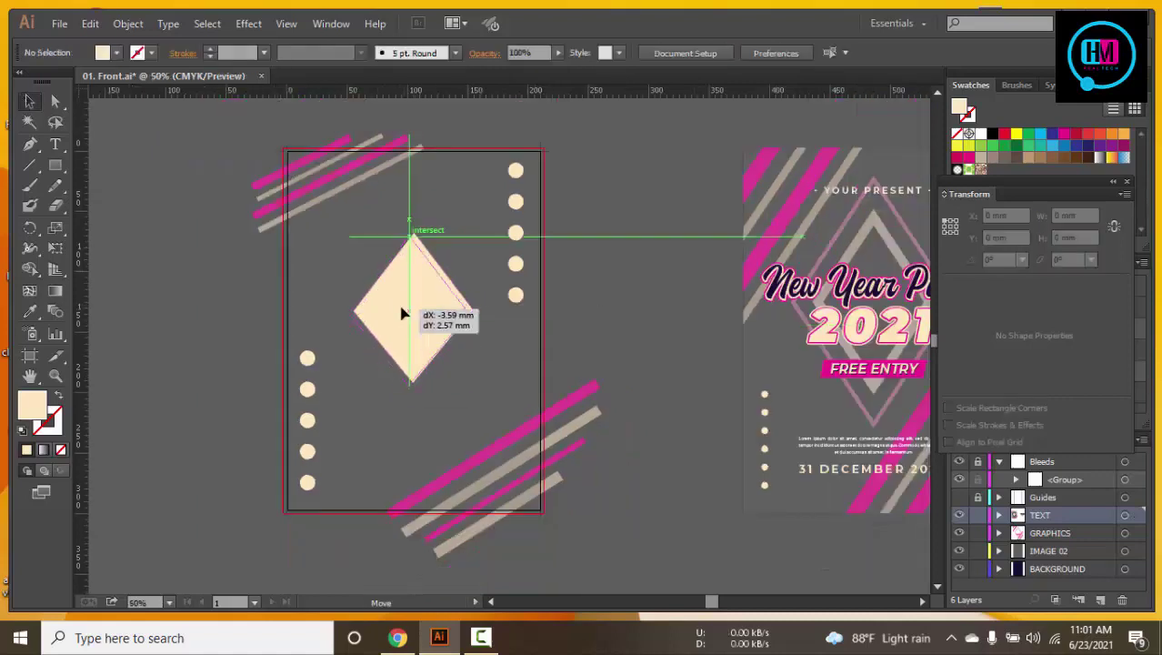
drag(412, 389, 406, 405)
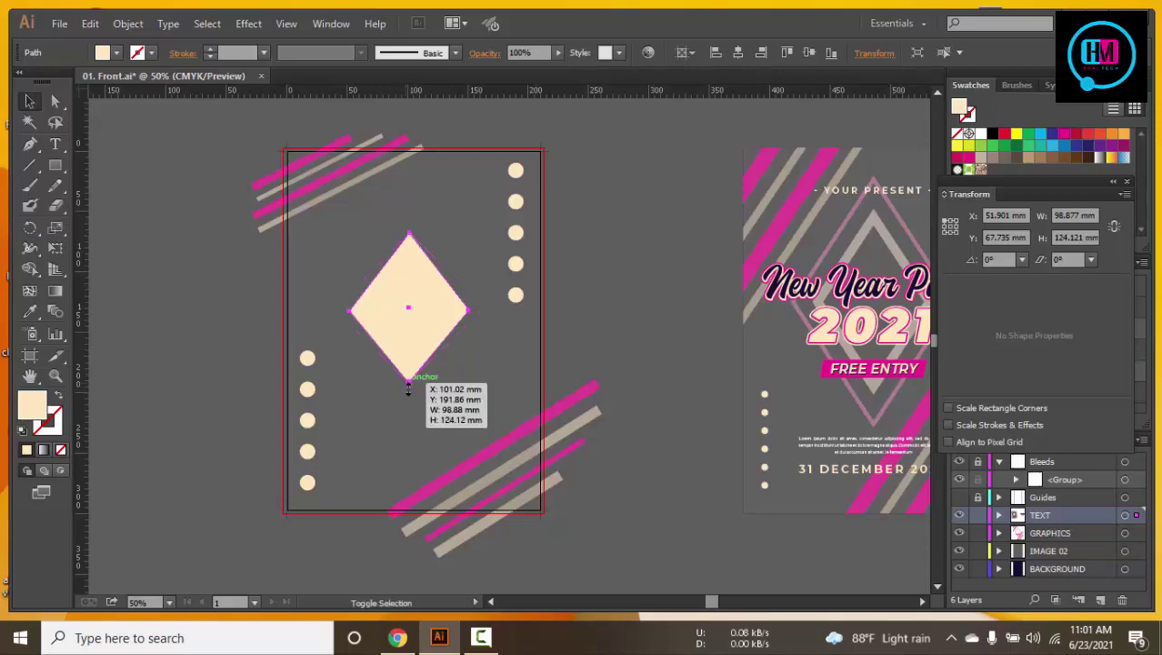
click(651, 320)
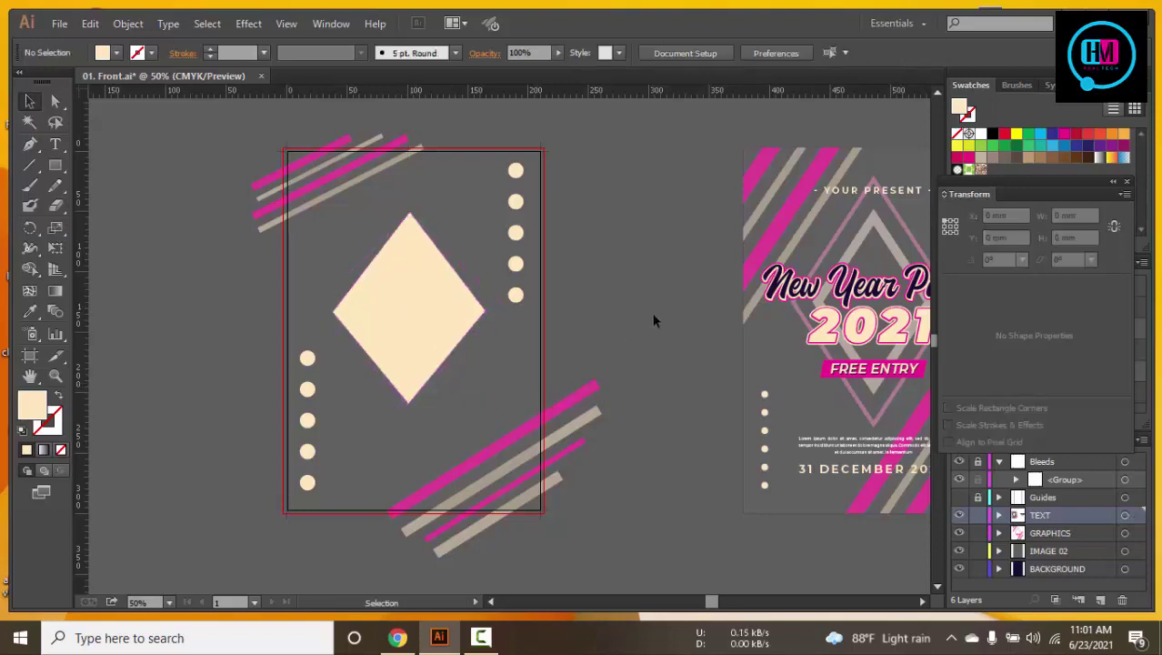
Enlarge the diamond further, remove its fill and give it a light yellow stroke
click(410, 316)
mouse_move(410, 407)
mouse_down()
mouse_move(410, 423)
mouse_move(427, 401)
mouse_up()
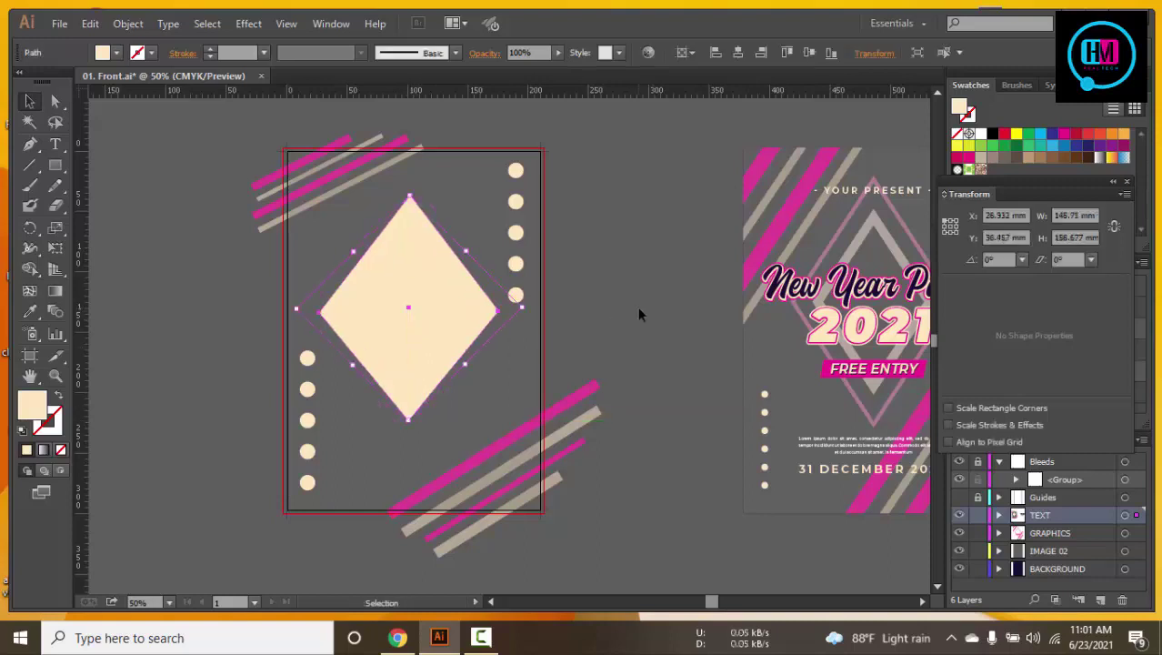
click(116, 52)
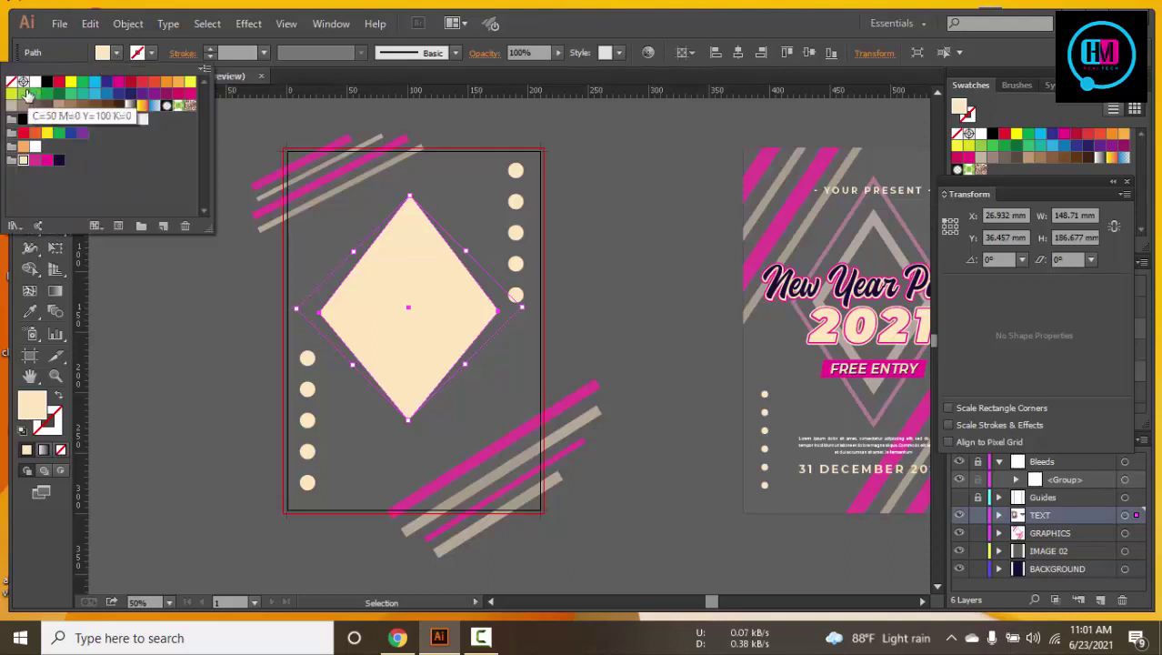
click(11, 81)
click(152, 53)
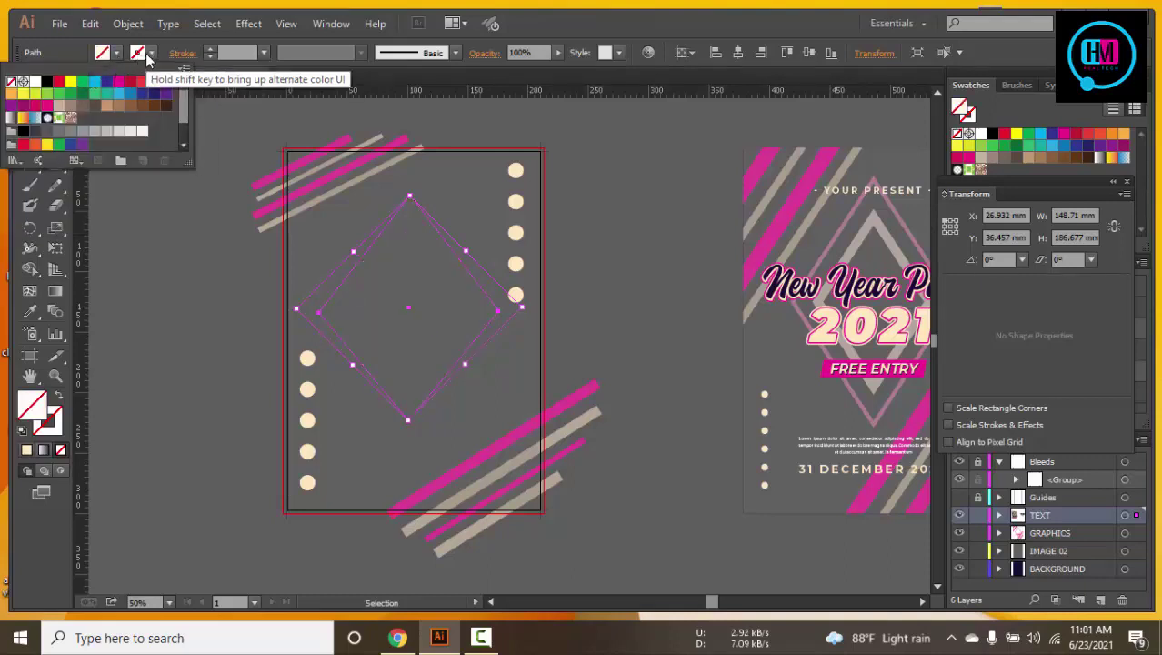
click(34, 93)
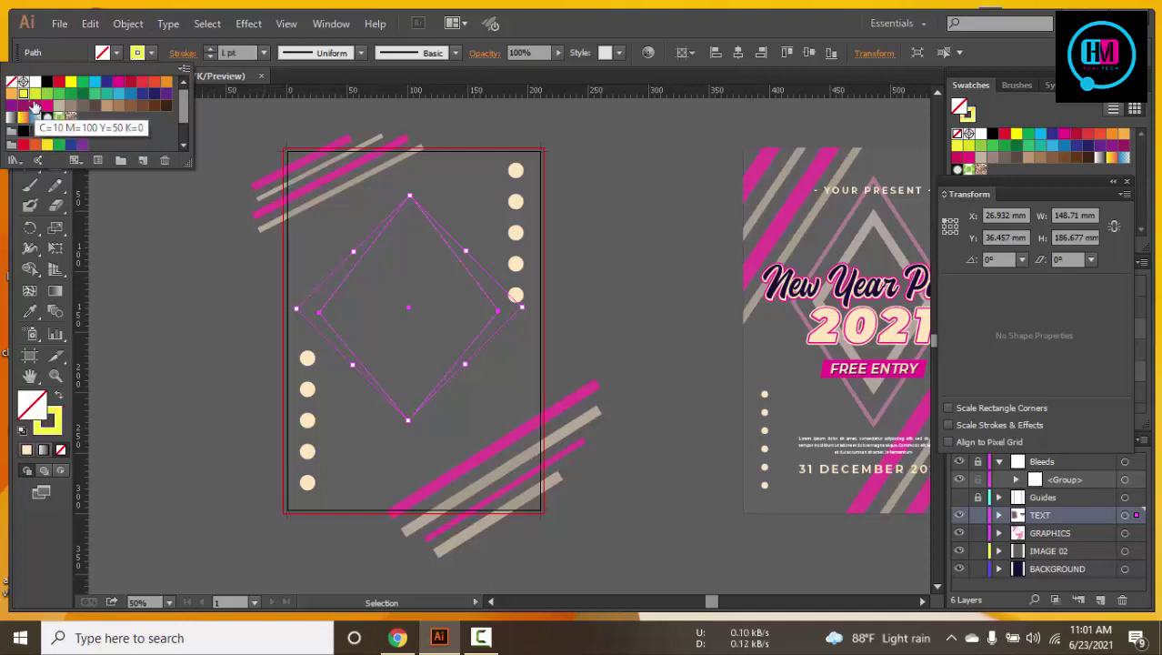
Increase the diamond's stroke weight to 10 pt
click(250, 52)
text(2)
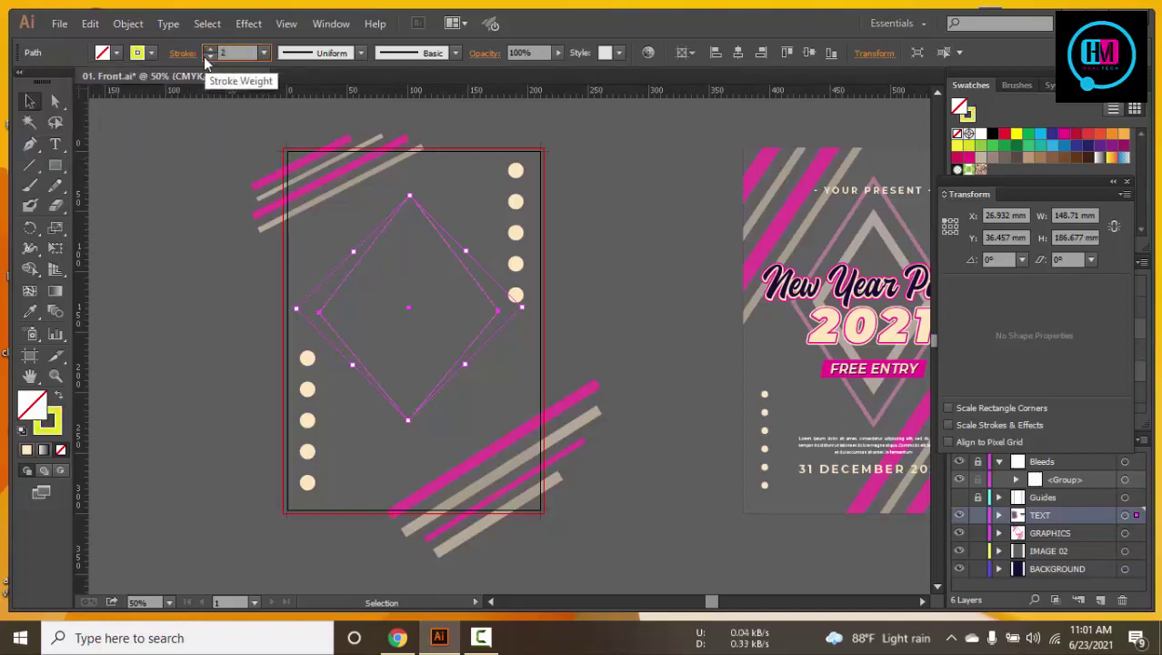
key(Return)
click(251, 52)
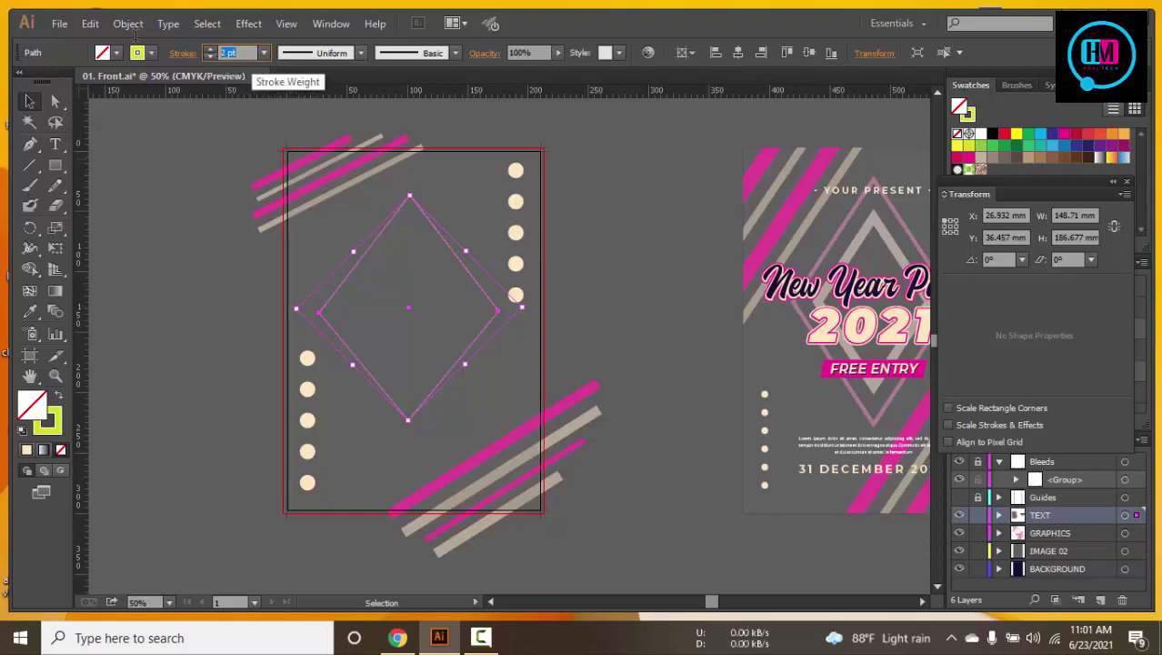
text(5)
key(Return)
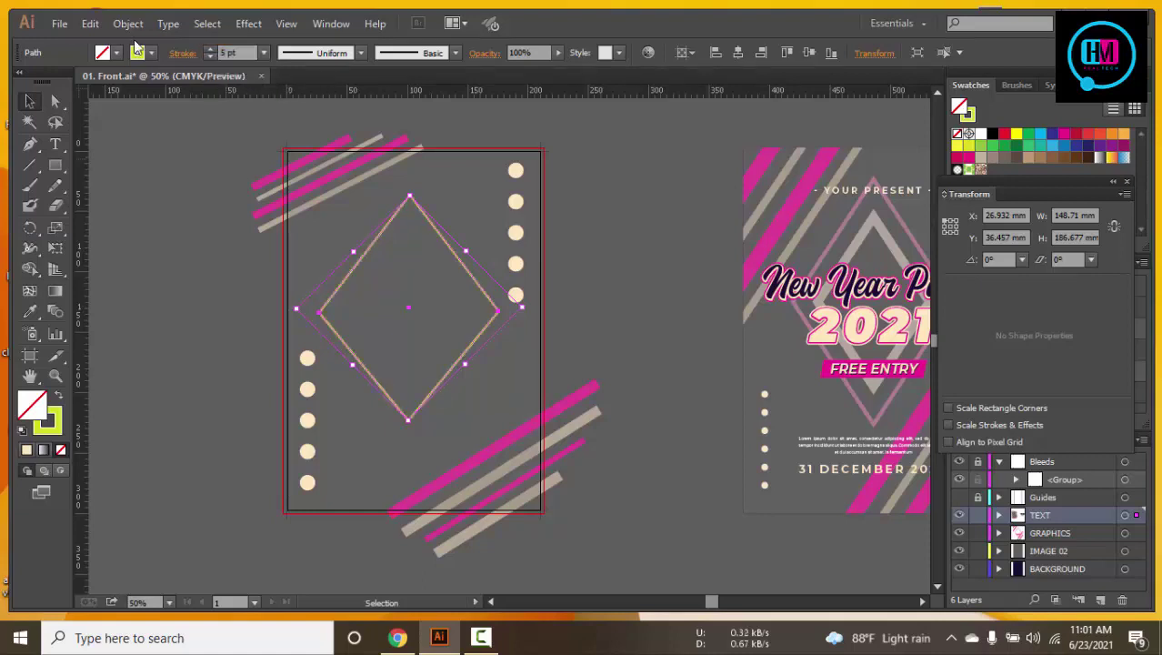
click(232, 53)
text(10)
key(Return)
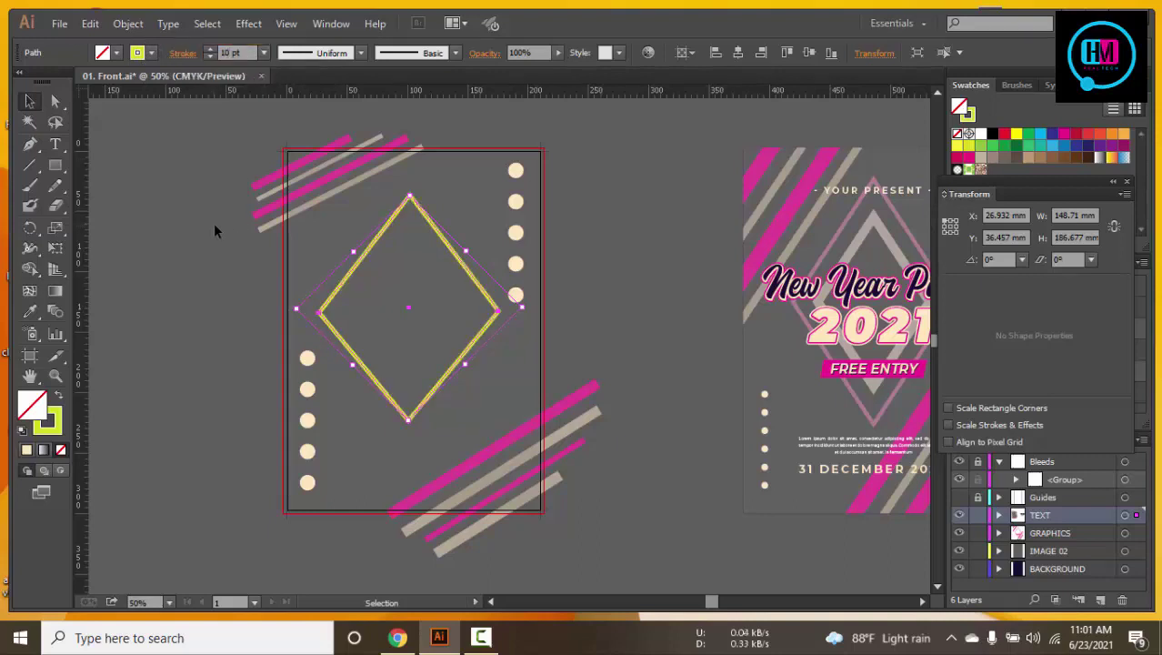
click(214, 231)
click(506, 313)
Scale a smaller copy of the diamond inside the original and give it a 20 pt stroke
drag(408, 418, 406, 401)
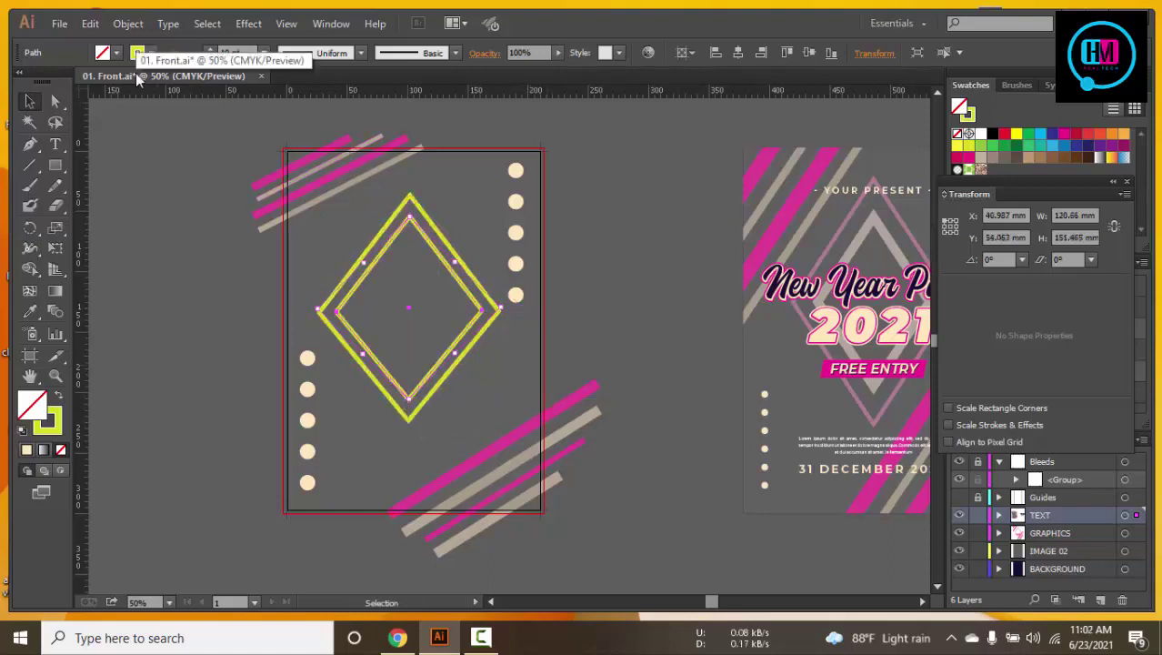
click(228, 52)
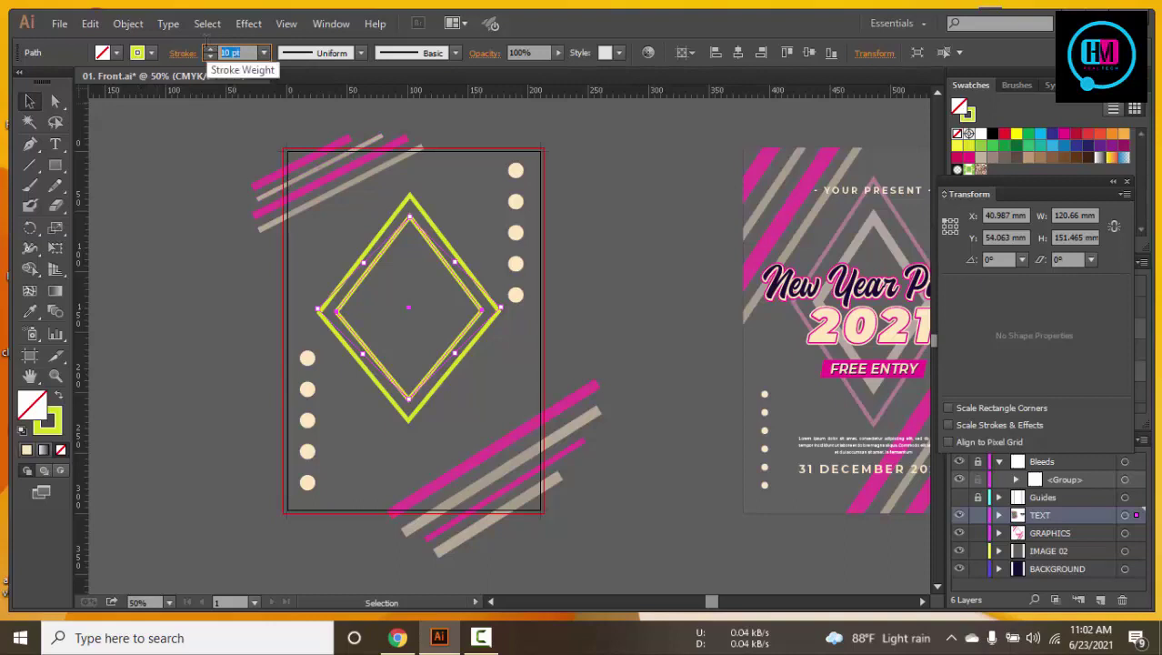
text(15)
key(Return)
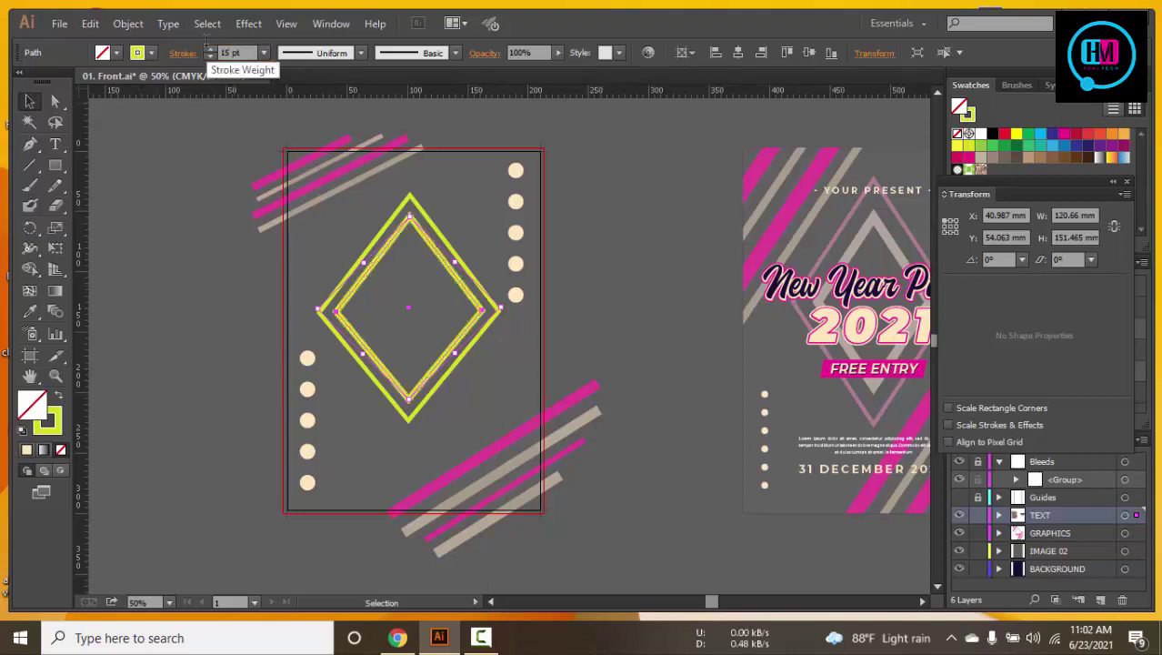
click(227, 52)
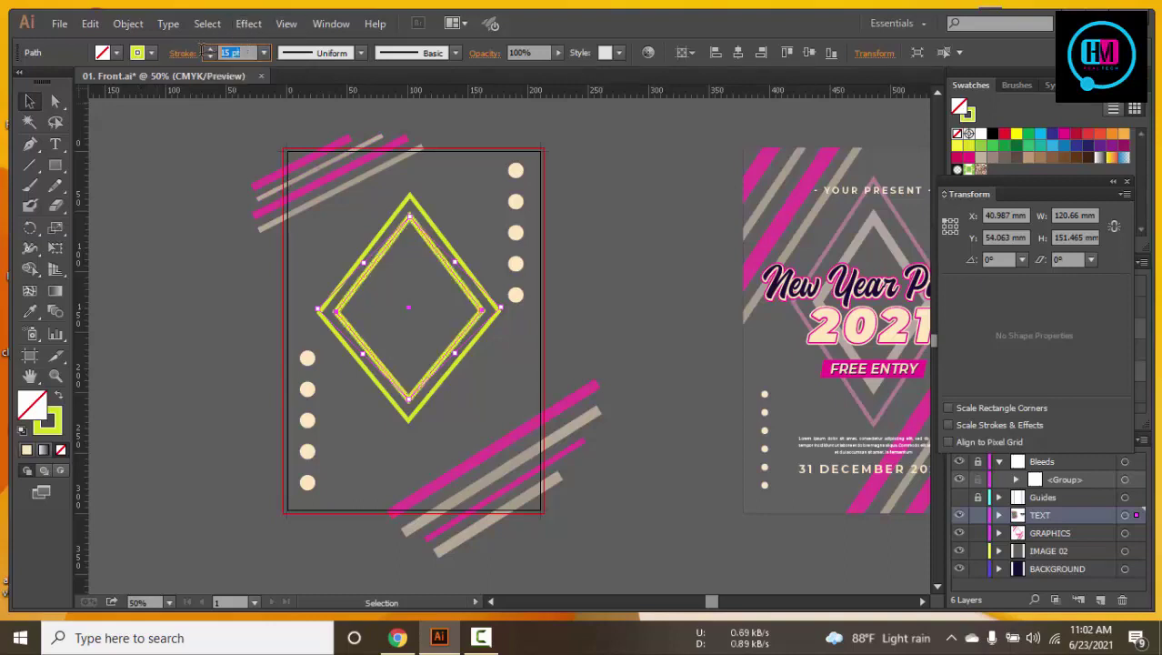
text(20)
key(Return)
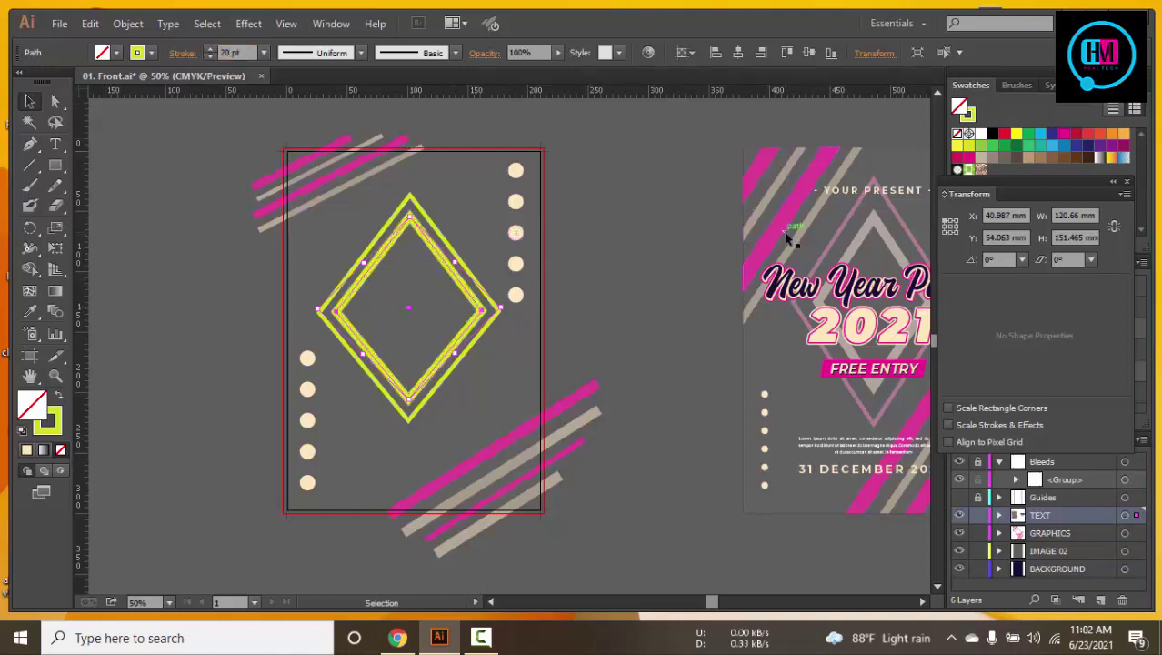
click(648, 320)
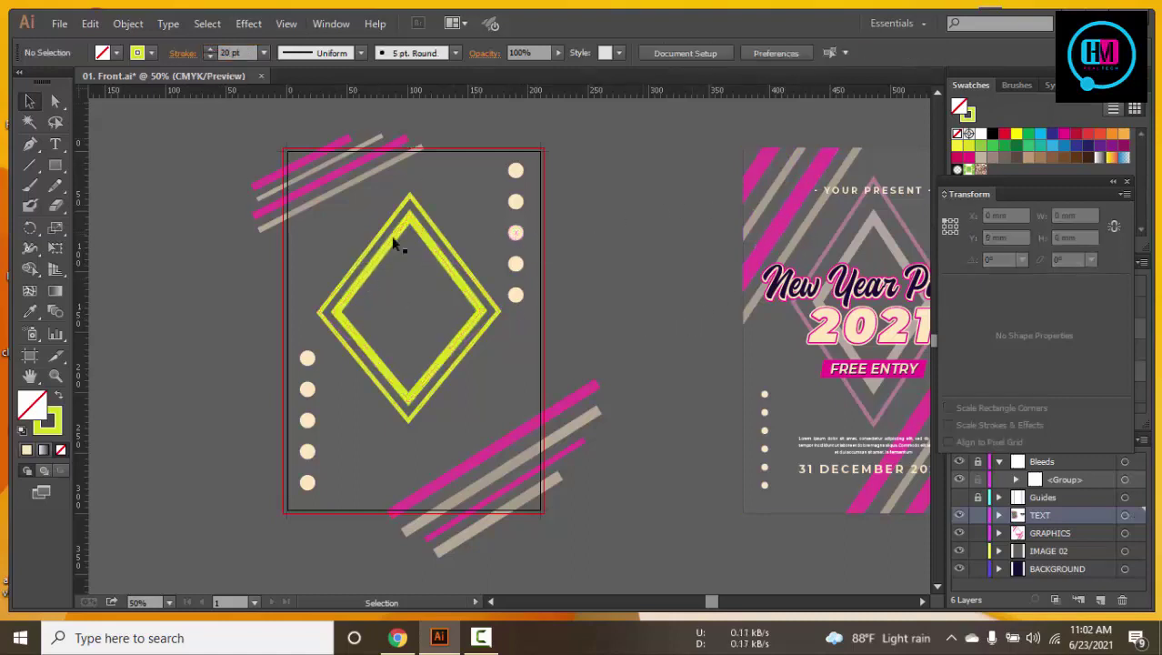
click(413, 232)
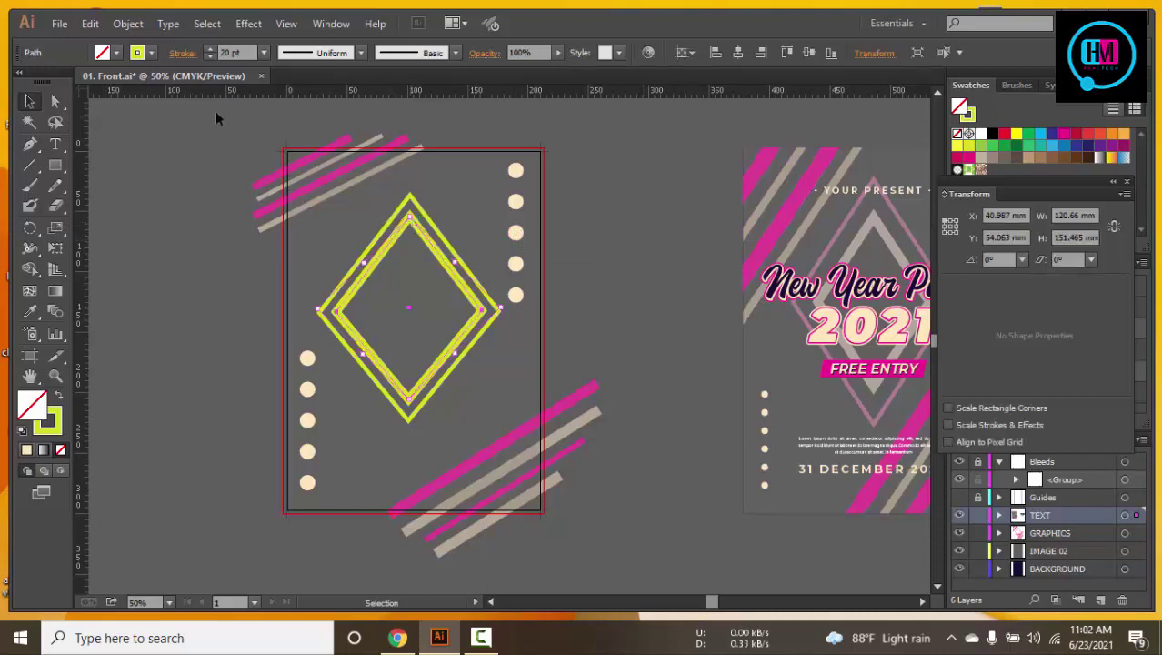
Try recolouring the inner diamond's stroke via the colour picker and Eyedropper, undoing an unwanted beige fill
click(48, 416)
double_click(49, 416)
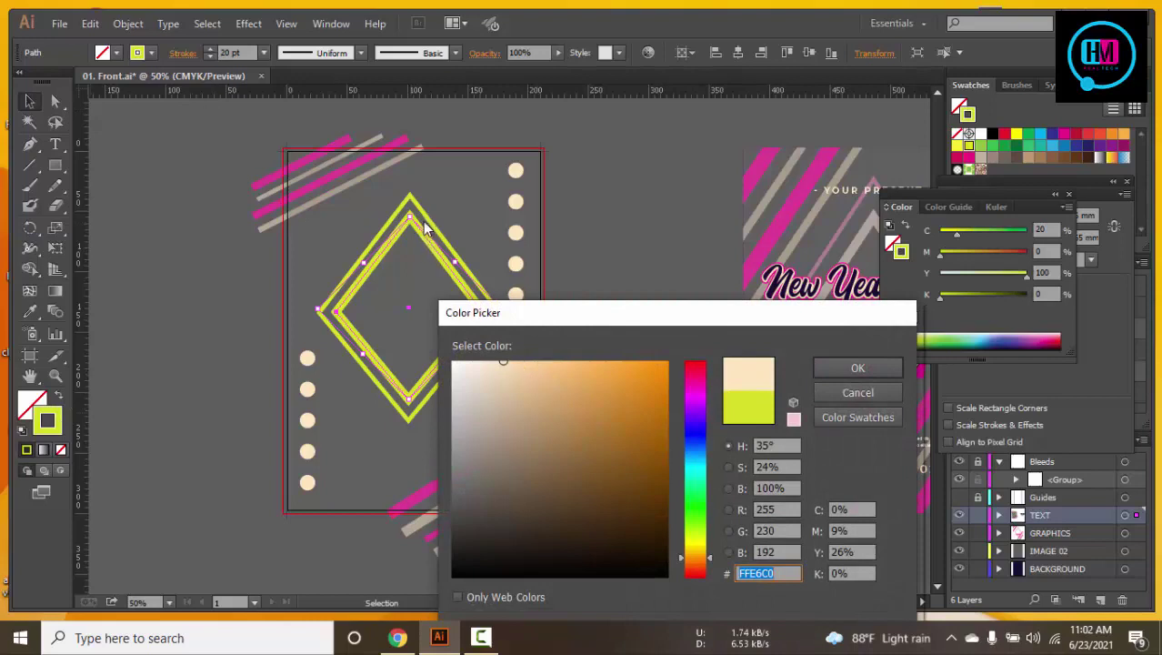
key(BackSpace)
text(f)
click(855, 393)
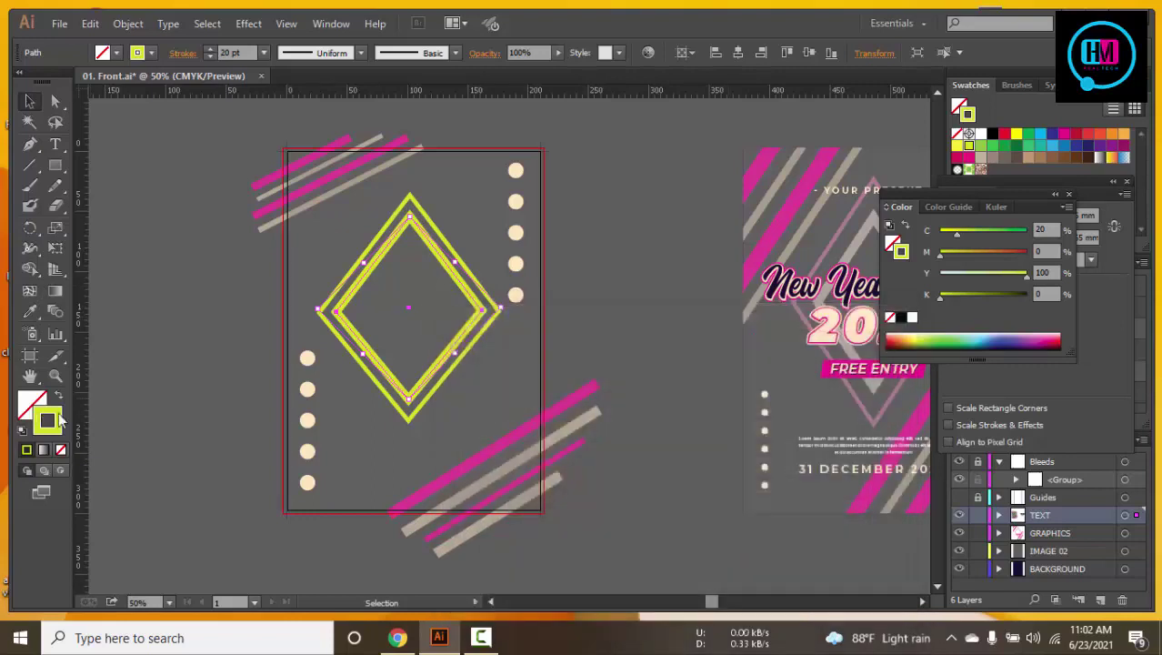
click(30, 311)
click(323, 197)
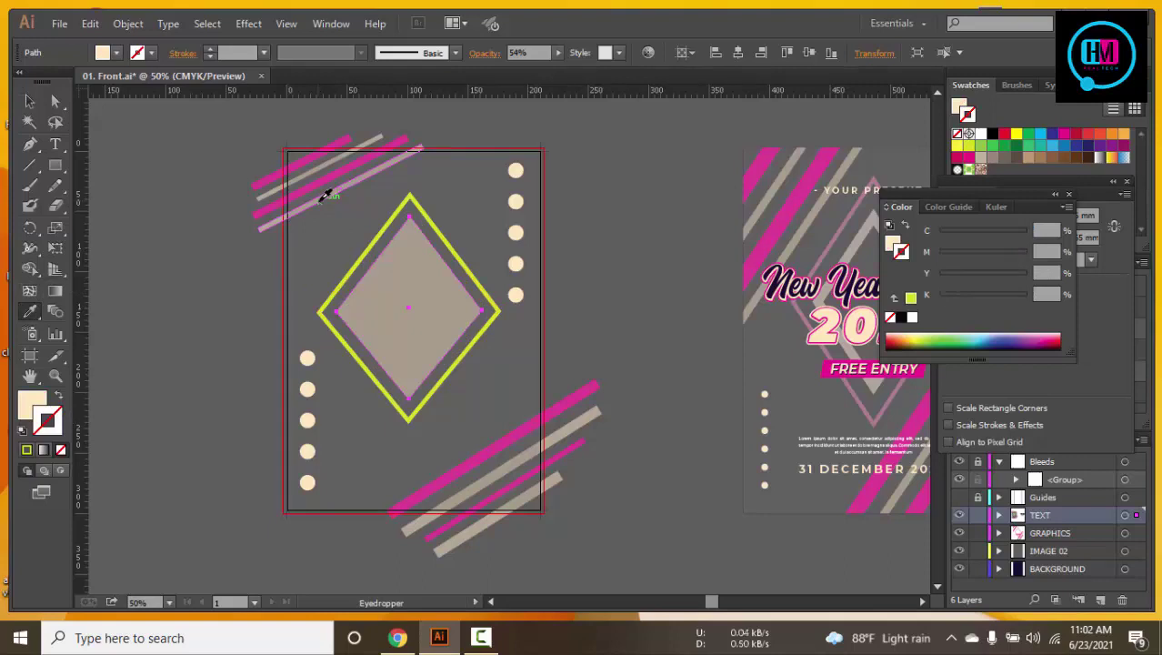
key(ctrl+z)
key(v)
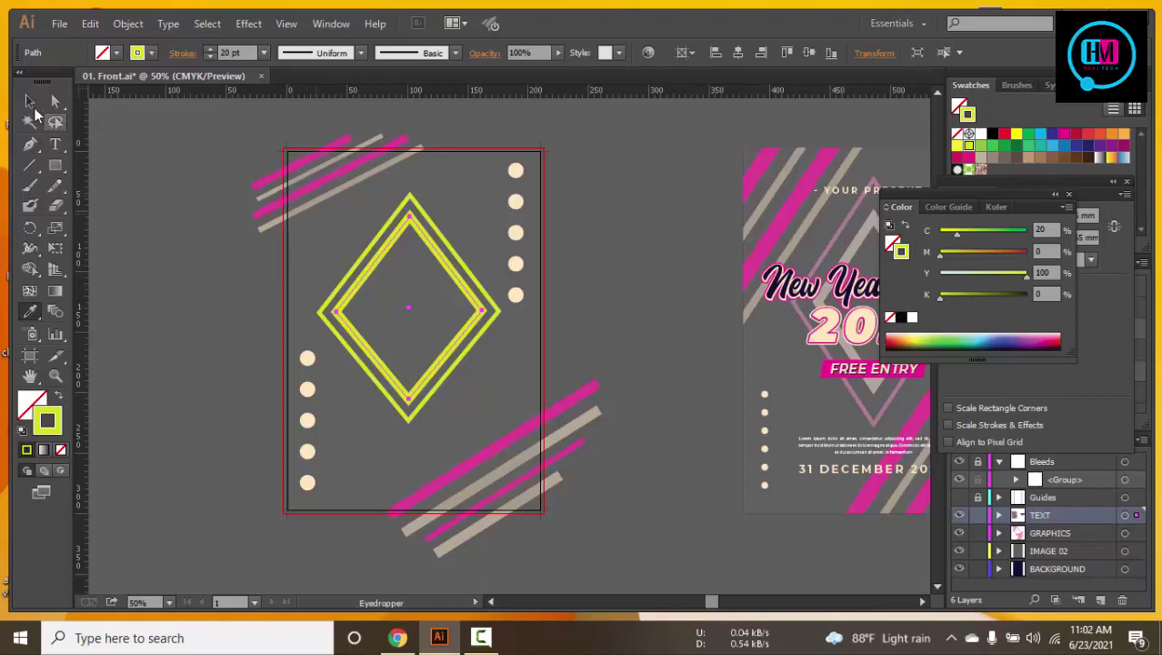
click(33, 108)
click(316, 215)
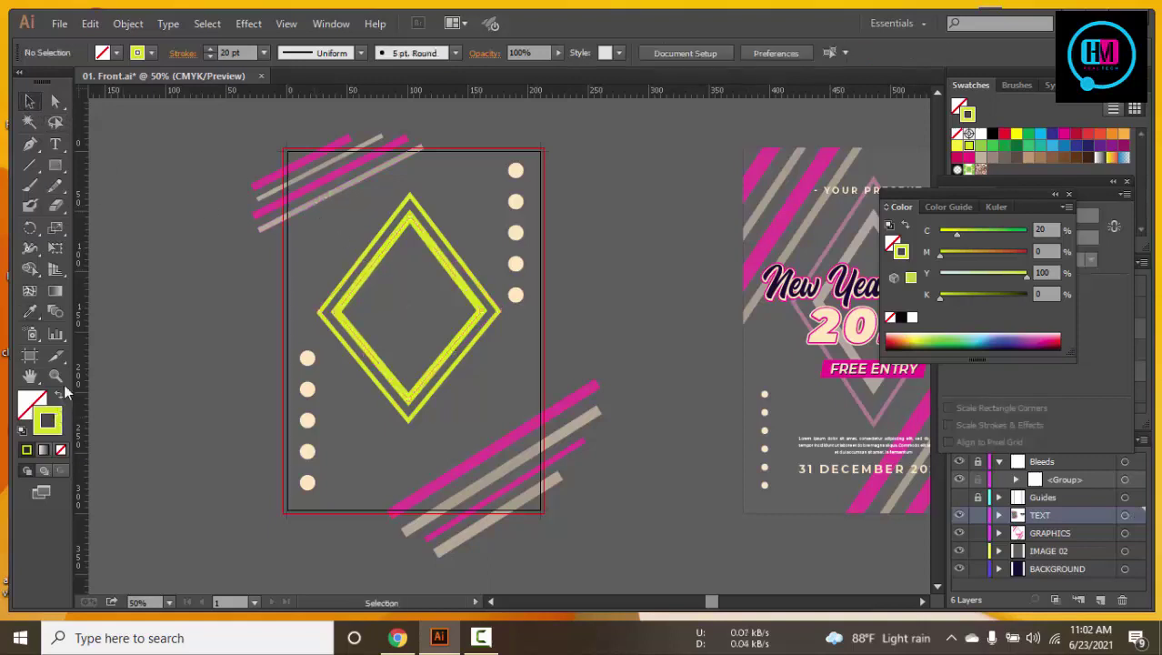
key(i)
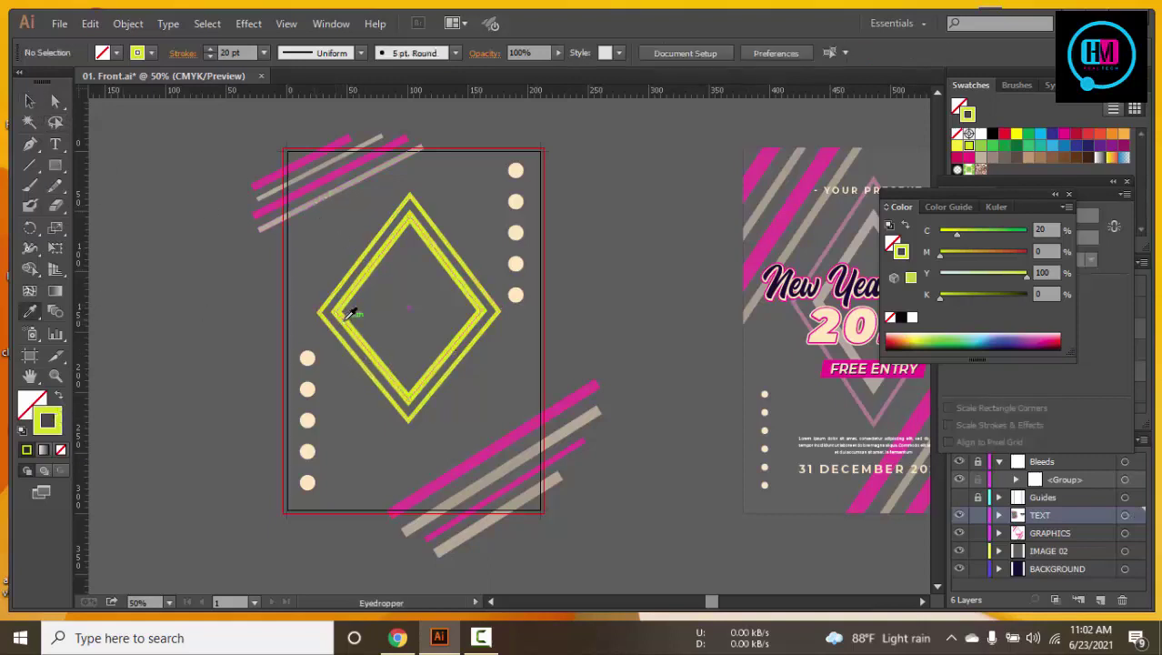
click(349, 317)
click(344, 186)
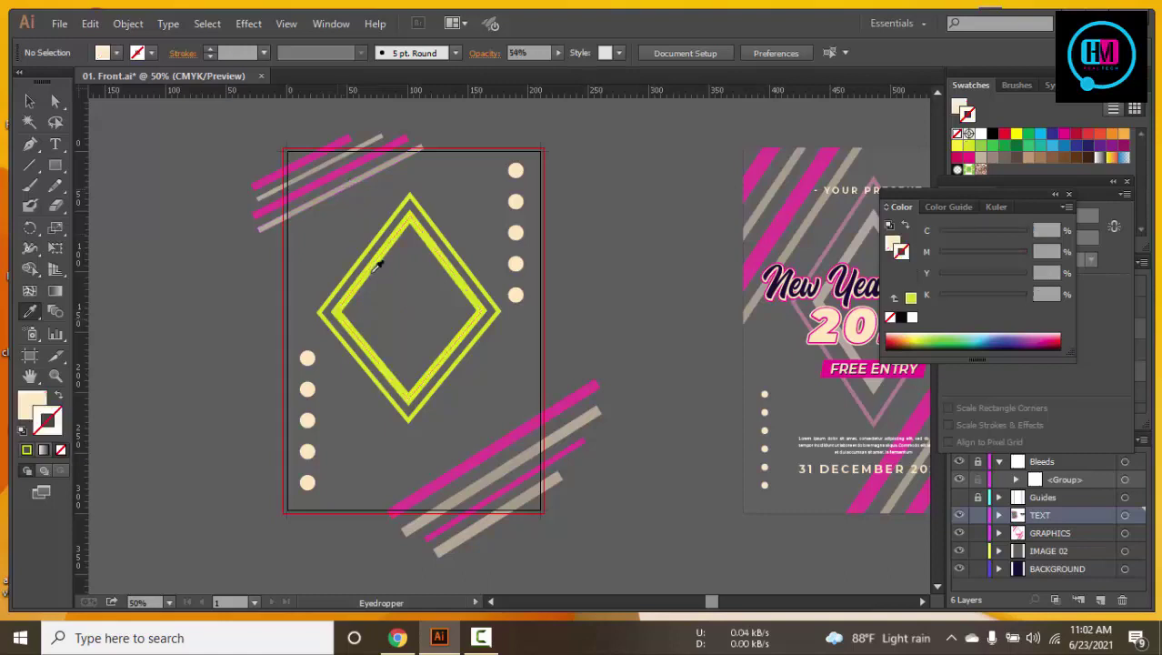
click(29, 102)
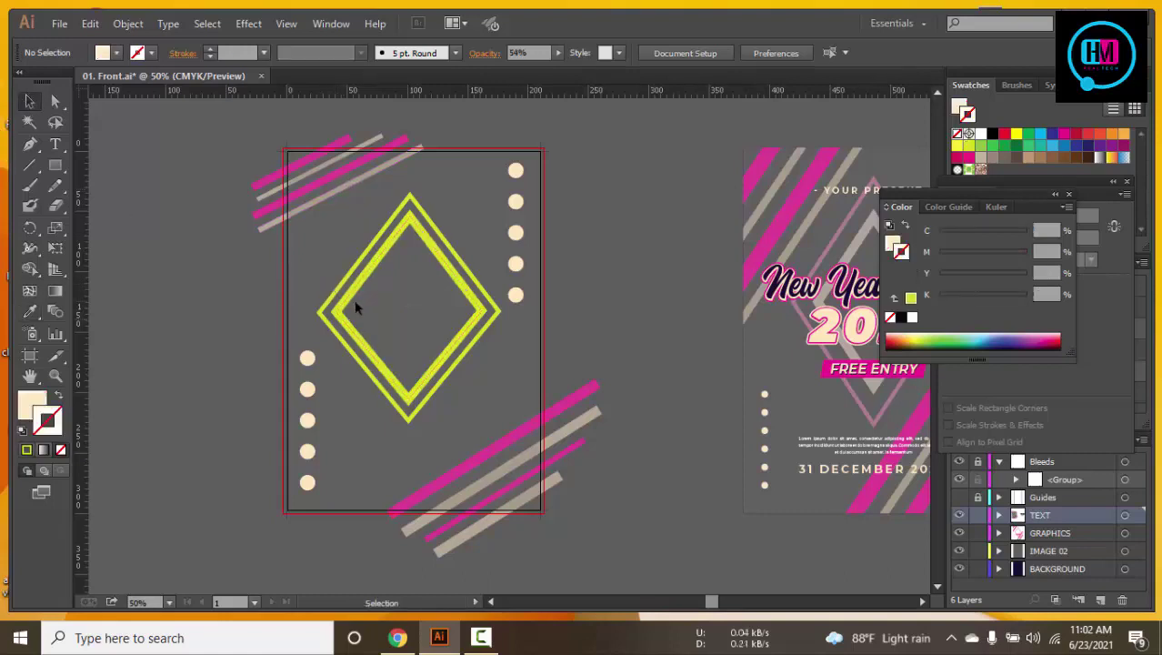
Give the inner diamond outline the beige stripe's cream colour using the Eyedropper
click(353, 292)
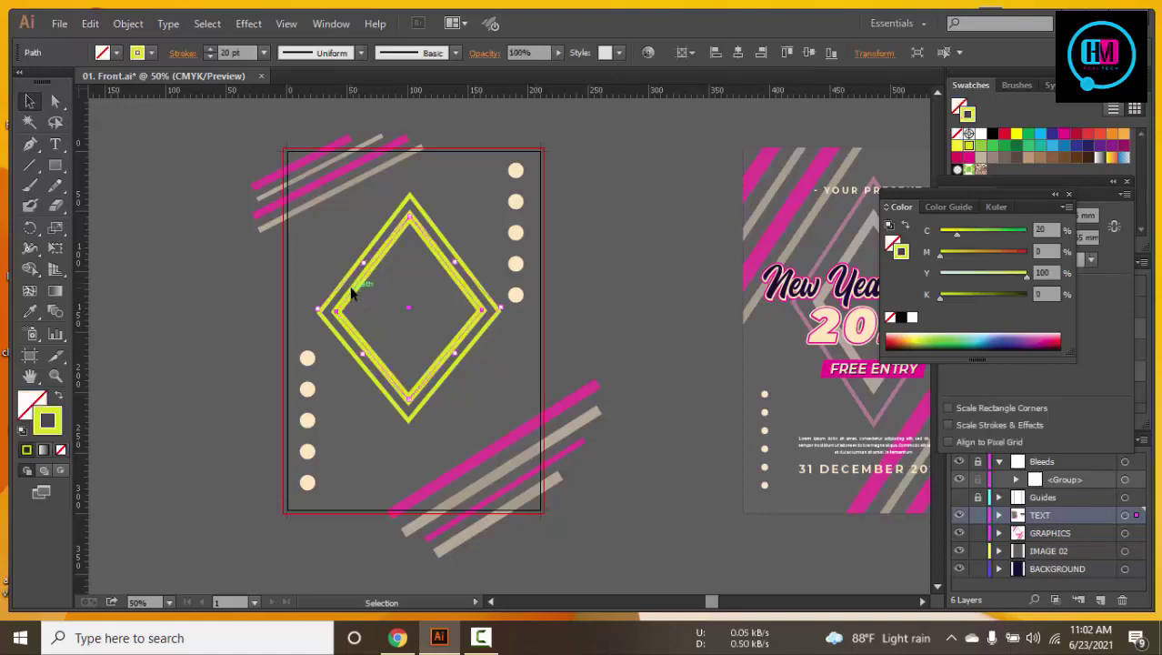
key(i)
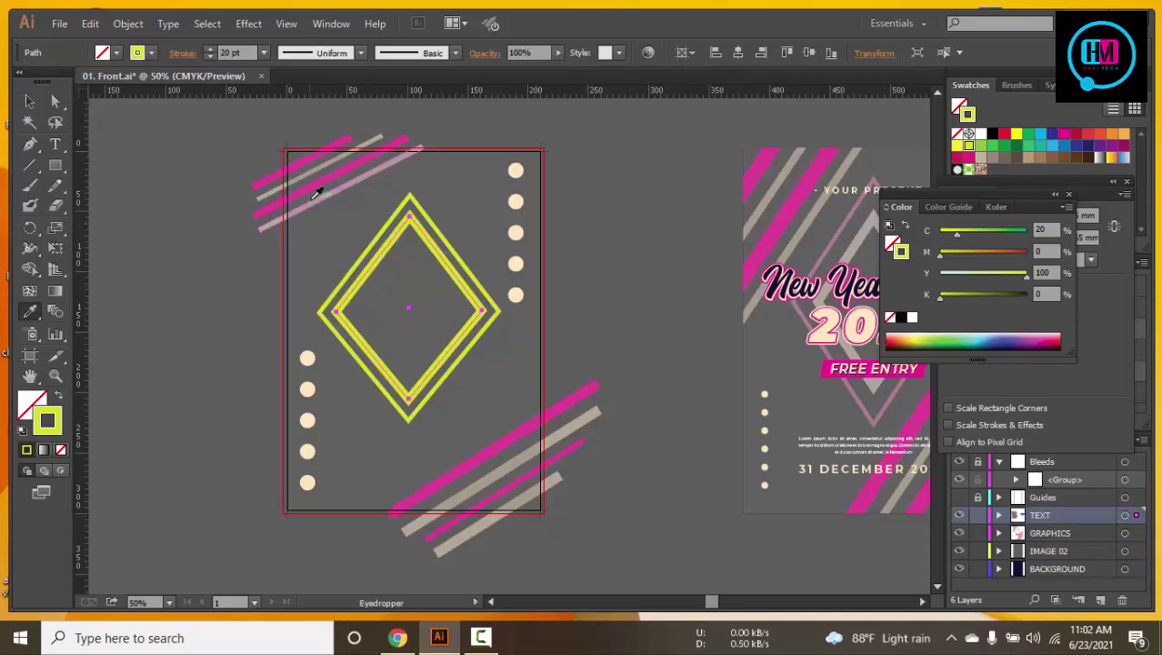
click(313, 199)
click(28, 101)
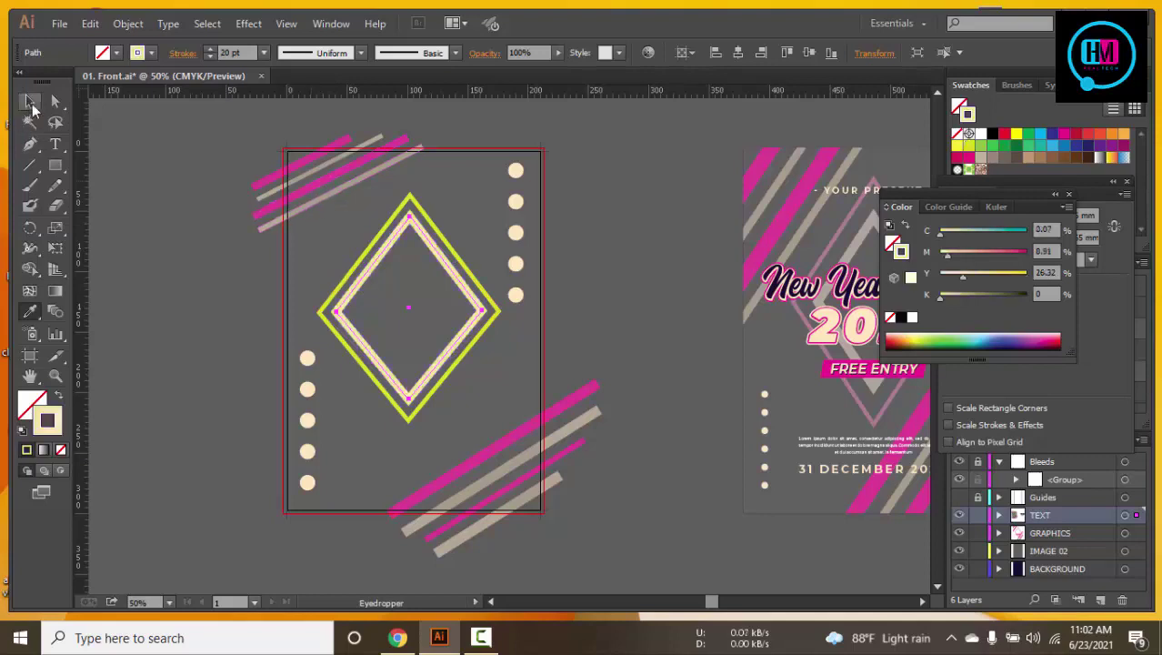
click(195, 203)
Give the outer diamond outline the pink stripe's magenta colour using the Eyedropper
click(391, 234)
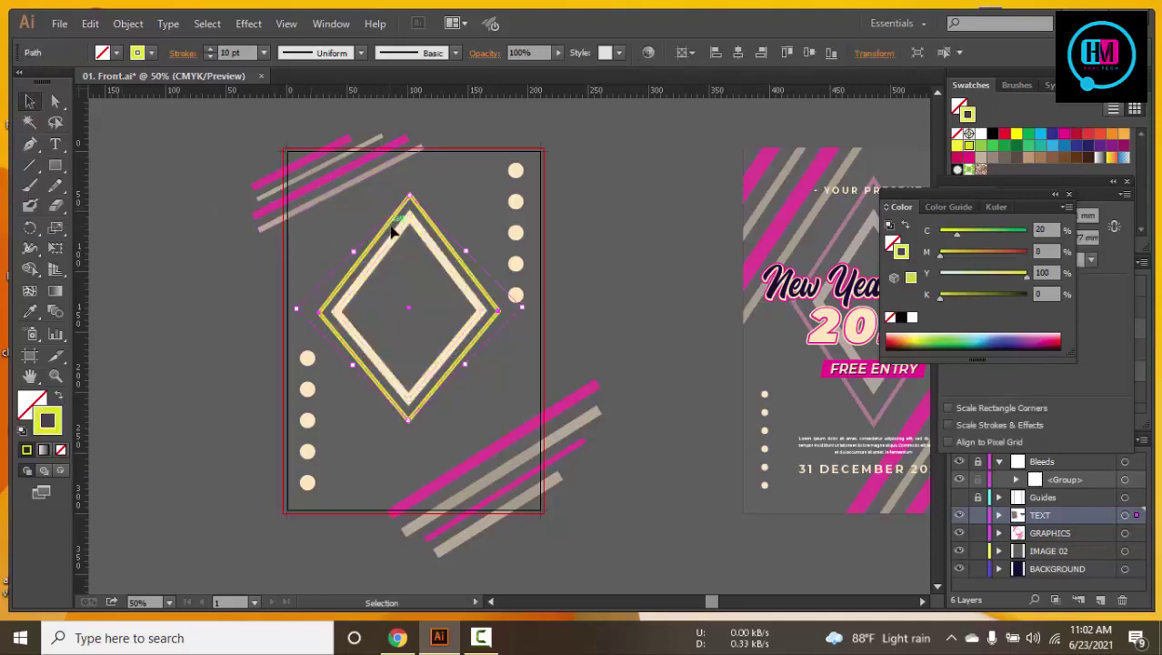
key(i)
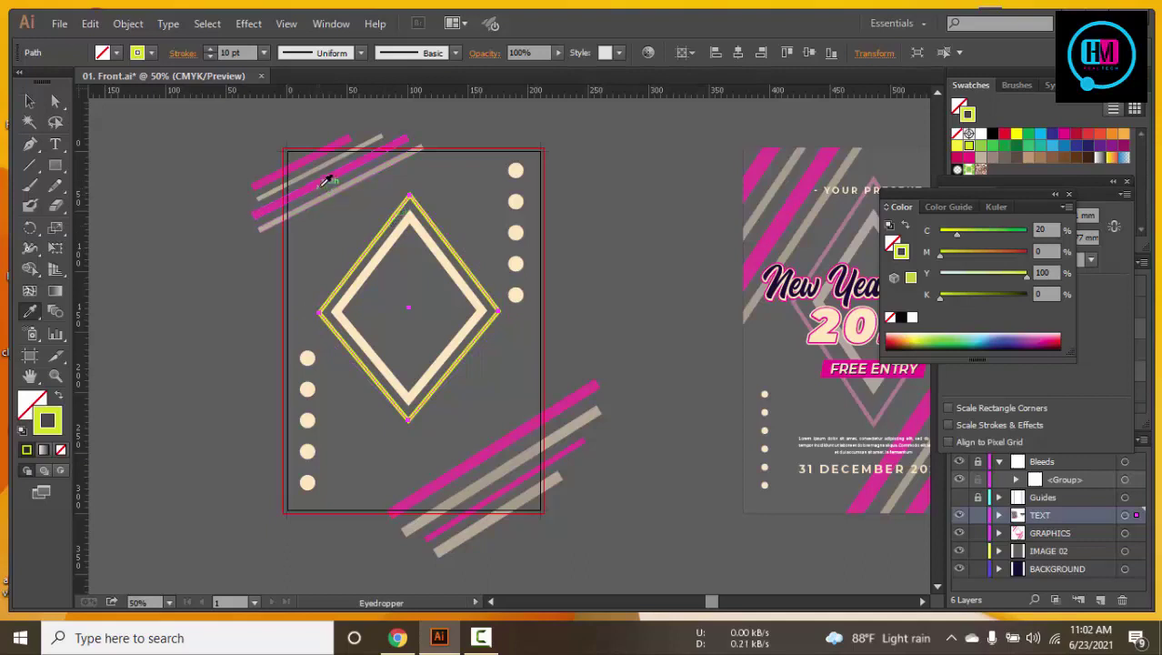
click(325, 180)
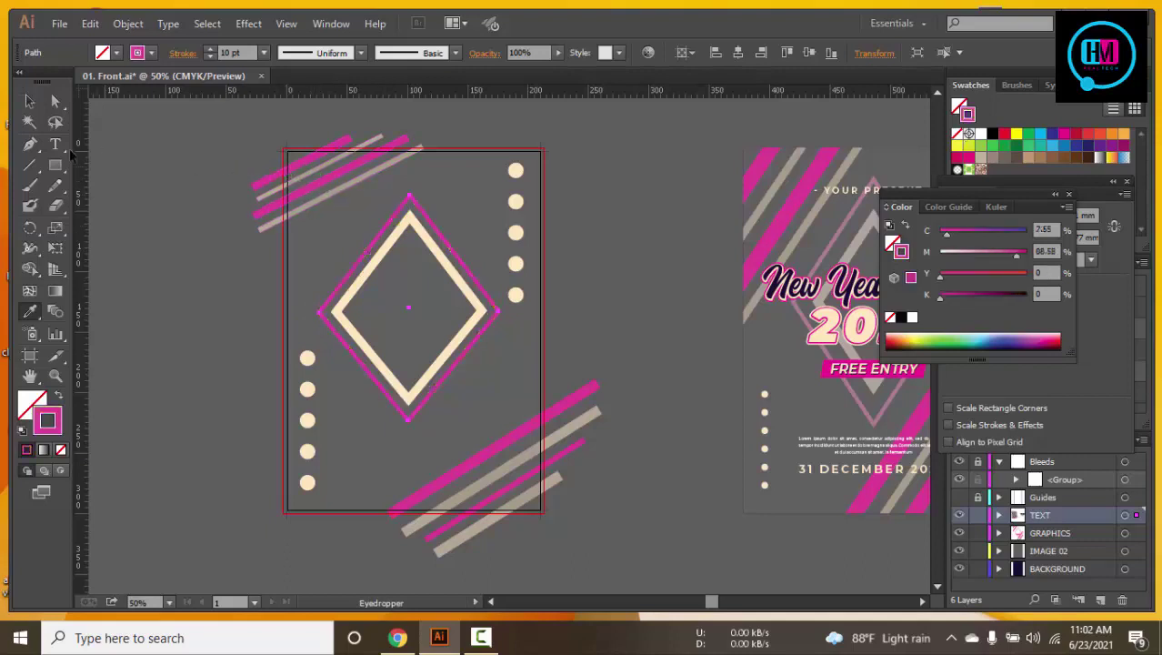
click(25, 105)
click(178, 186)
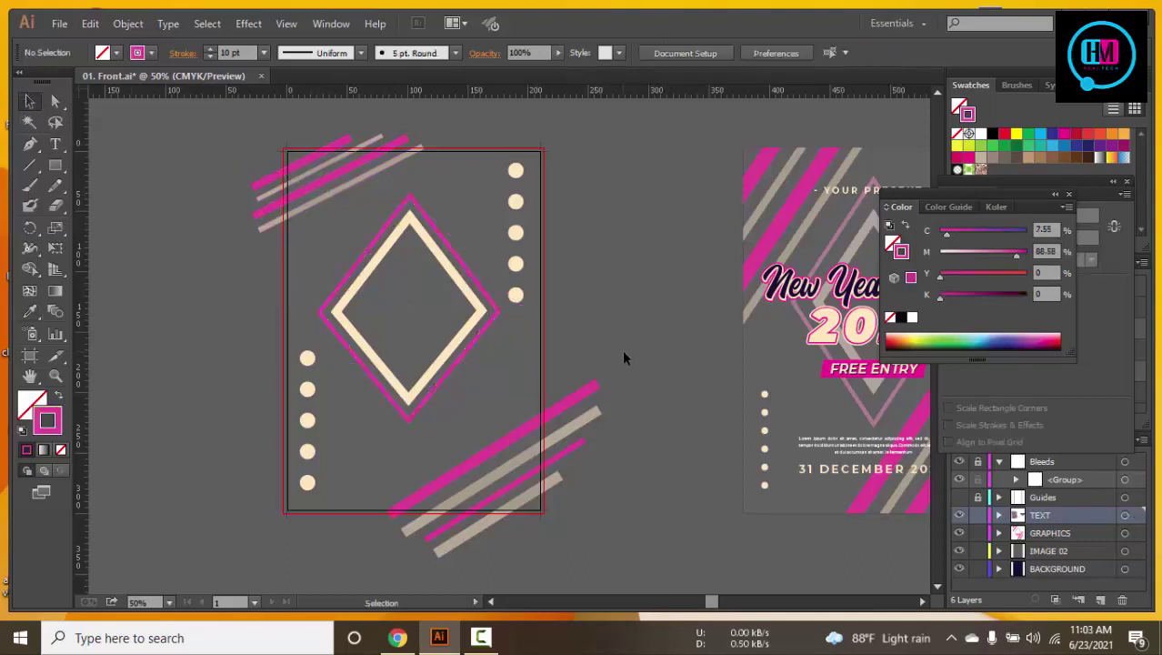
Reposition the left dot column and nudge the right column two steps right and one up
drag(653, 327, 585, 320)
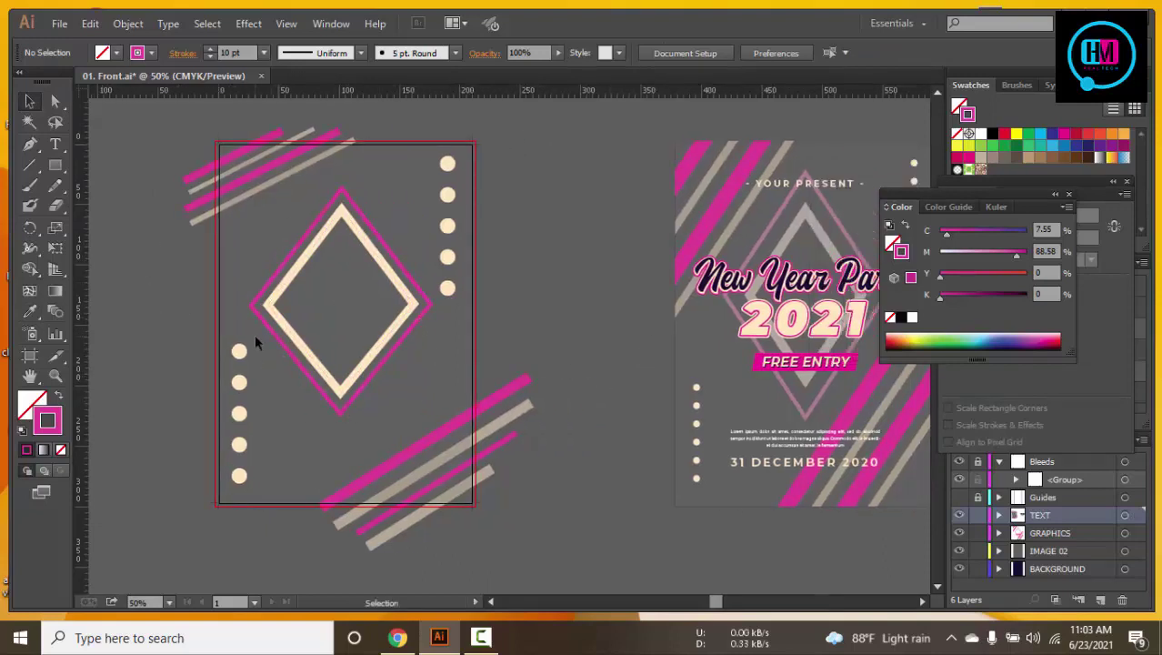
click(237, 480)
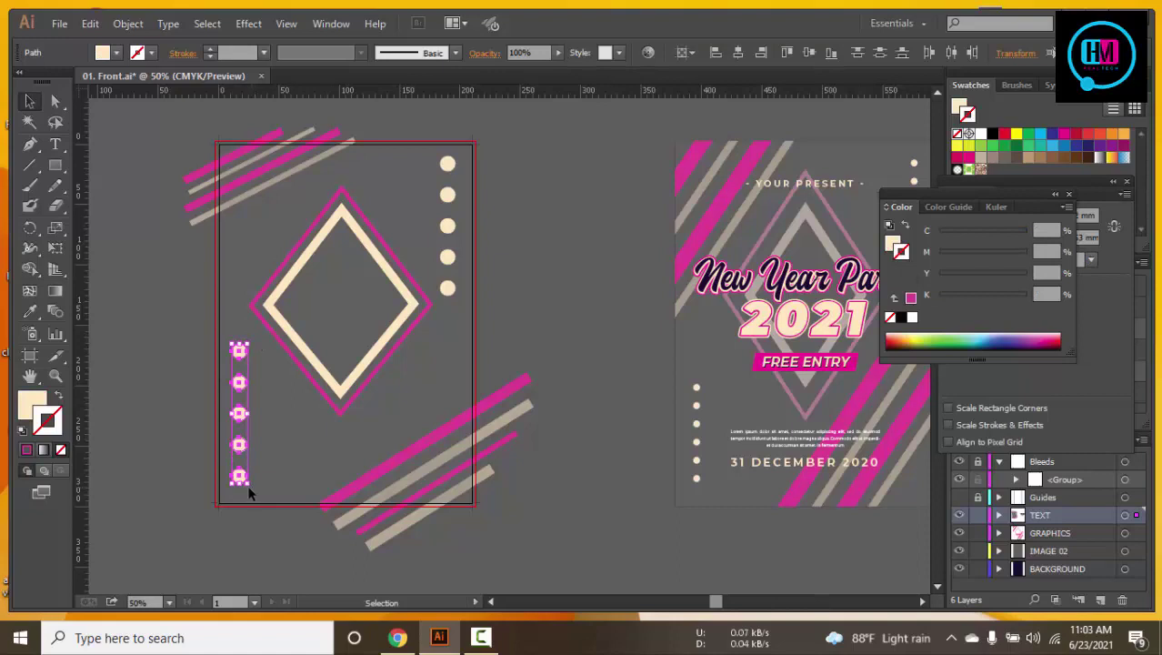
drag(250, 491, 239, 470)
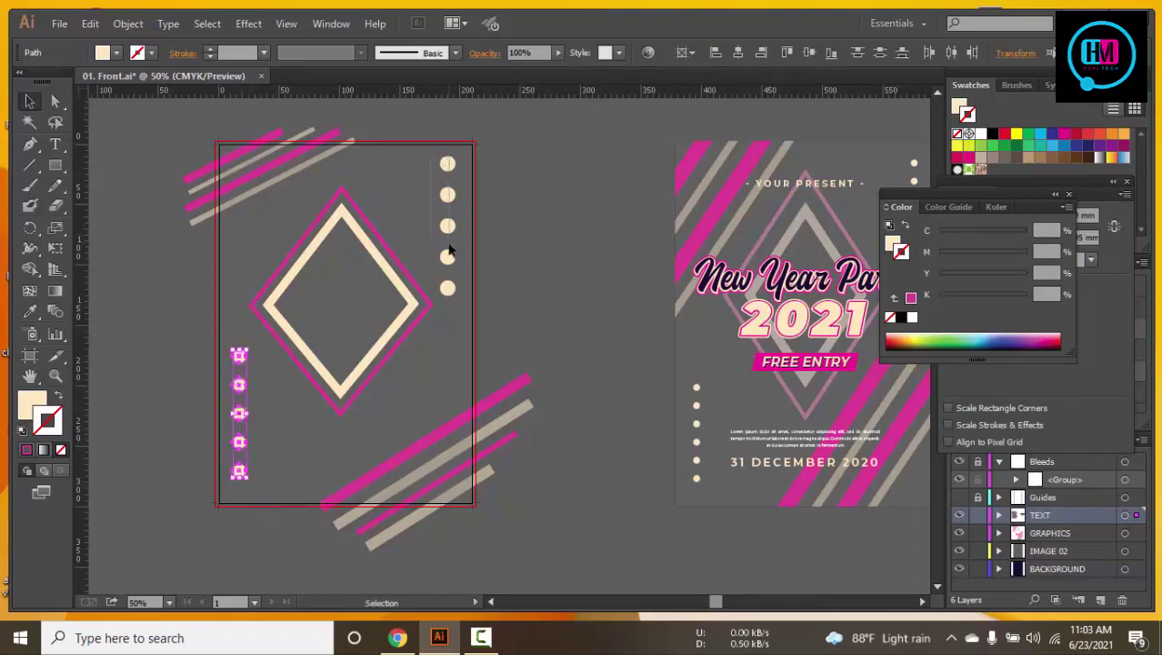
click(447, 288)
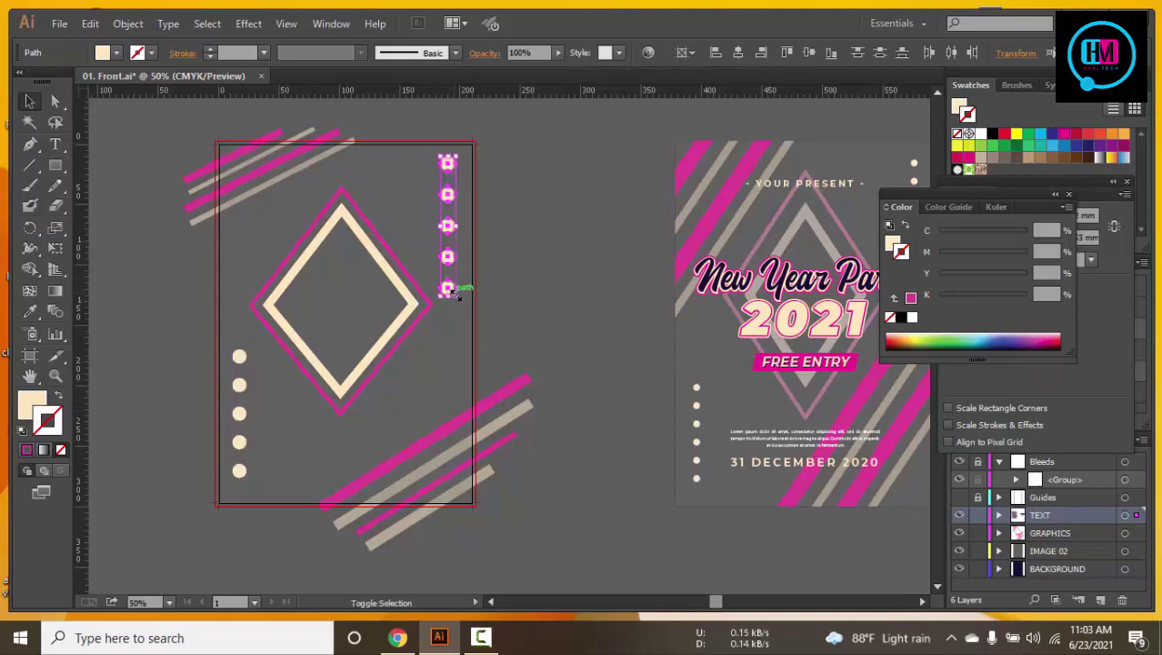
key(Right)
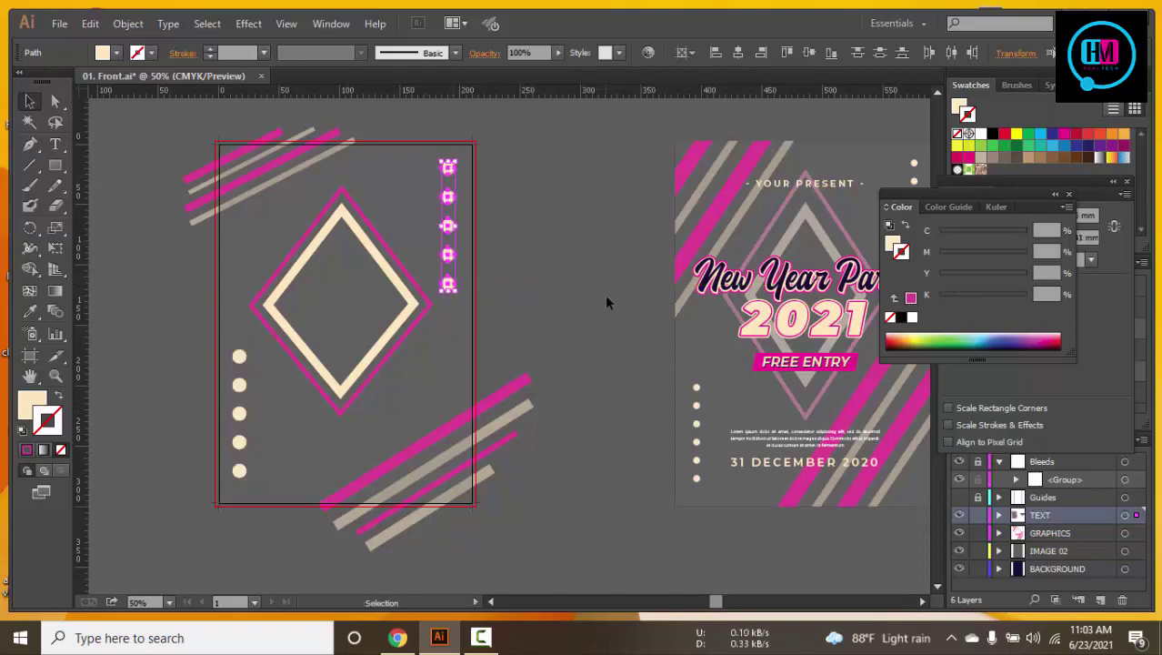
key(Right)
key(Right)
key(Right)
key(Up)
key(Up)
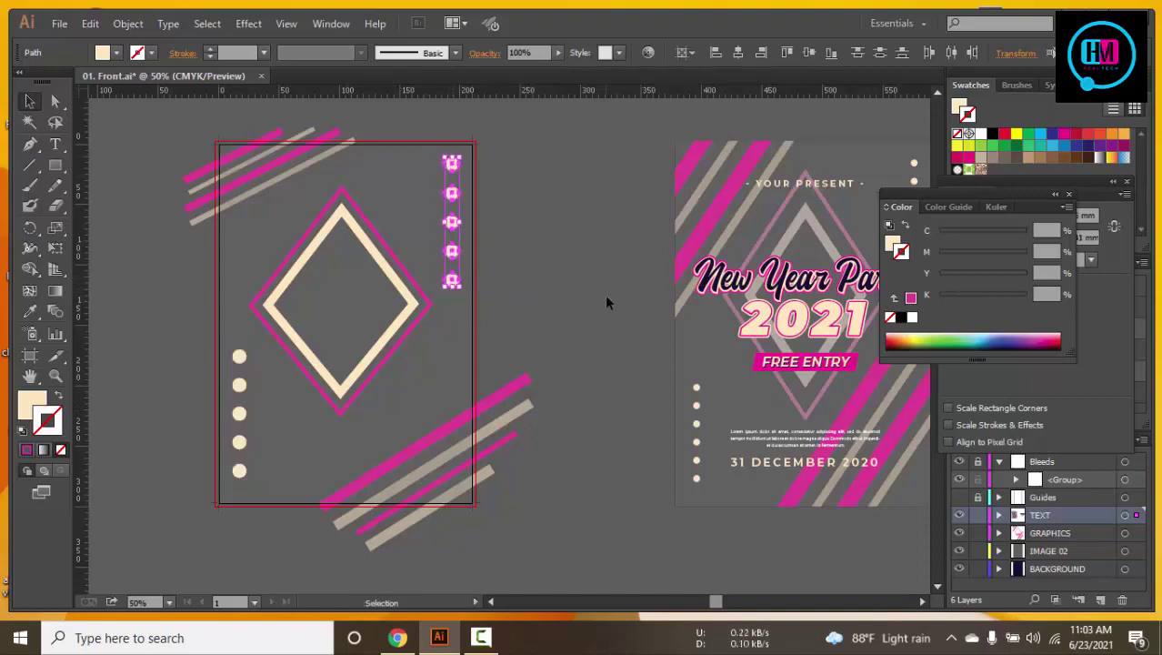
click(606, 303)
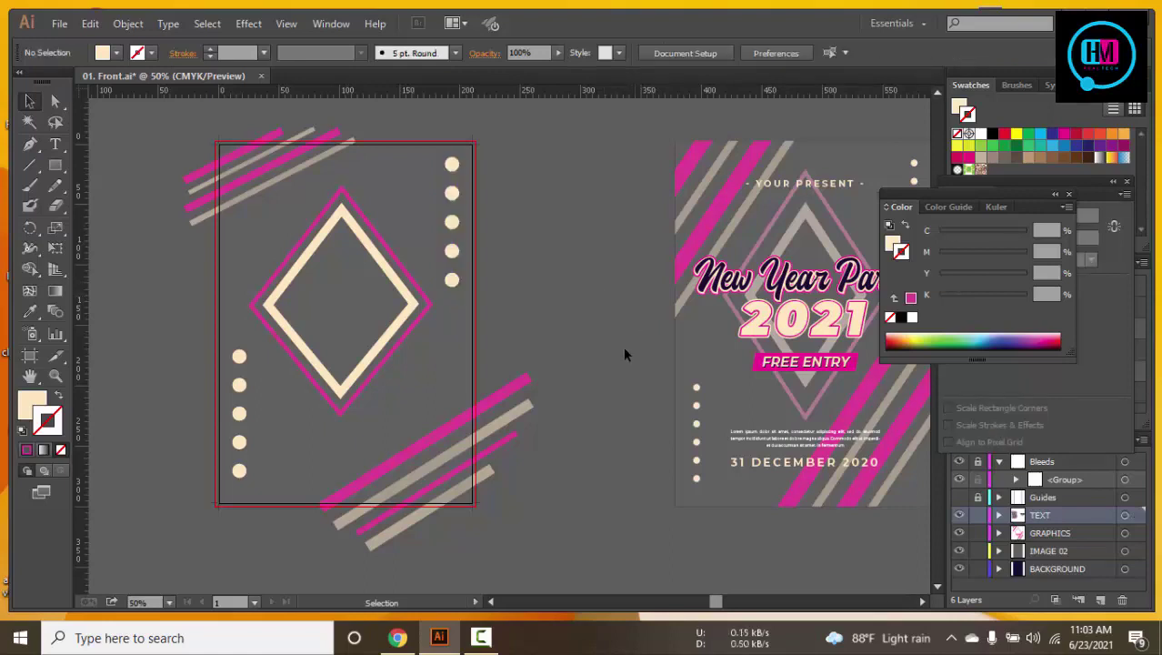
Draw a thin cream bar, about 130.348 × 15.547 mm, across the lower diamond
click(63, 169)
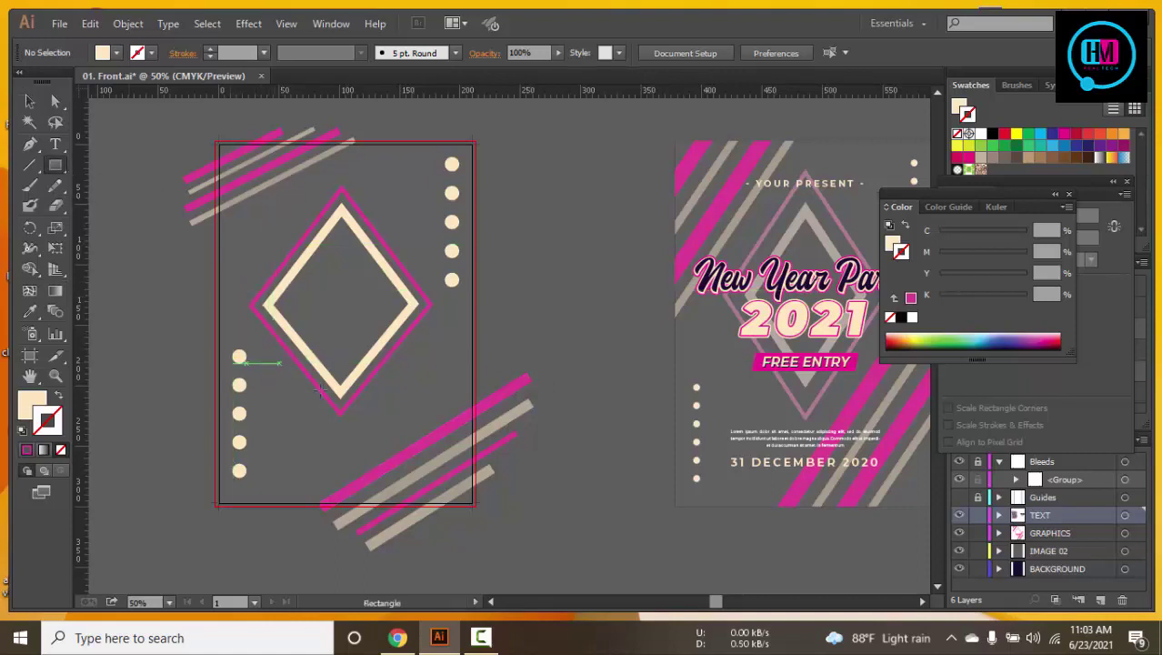
drag(272, 360, 433, 375)
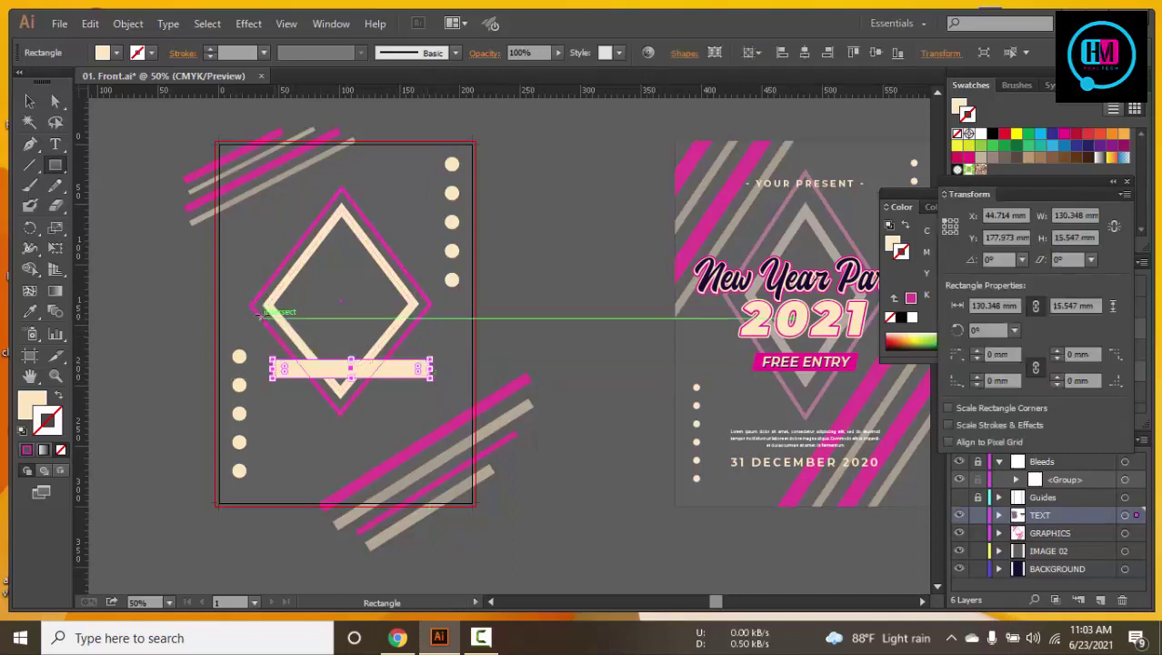
key(s)
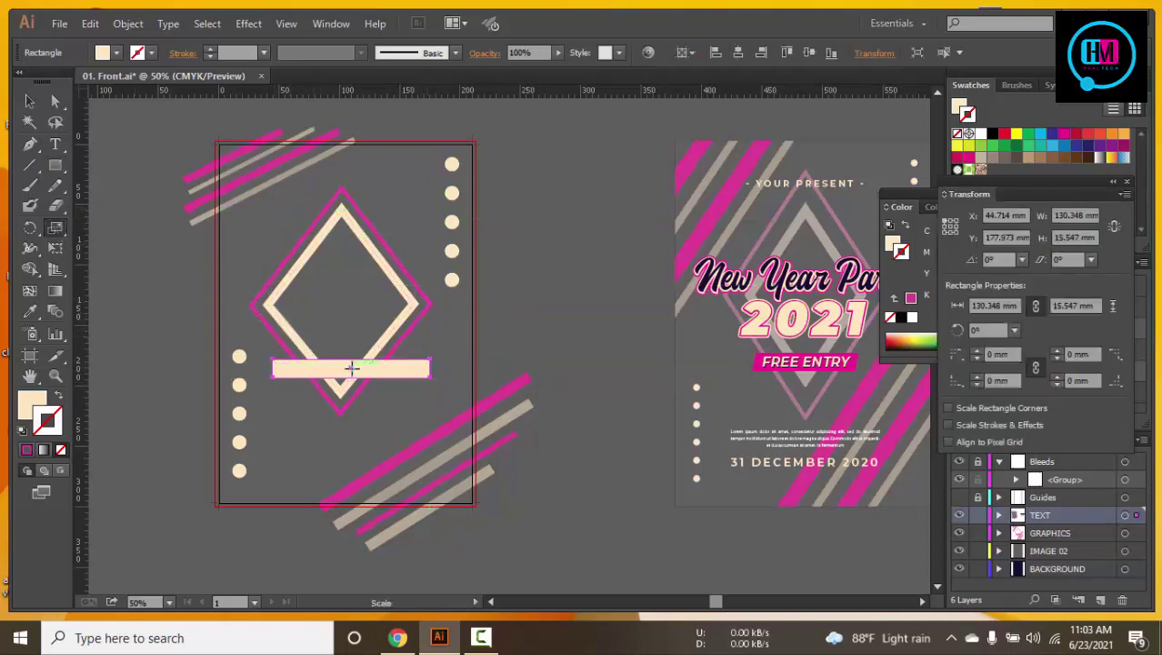
drag(357, 360, 351, 362)
key(ctrl+z)
click(29, 100)
click(520, 258)
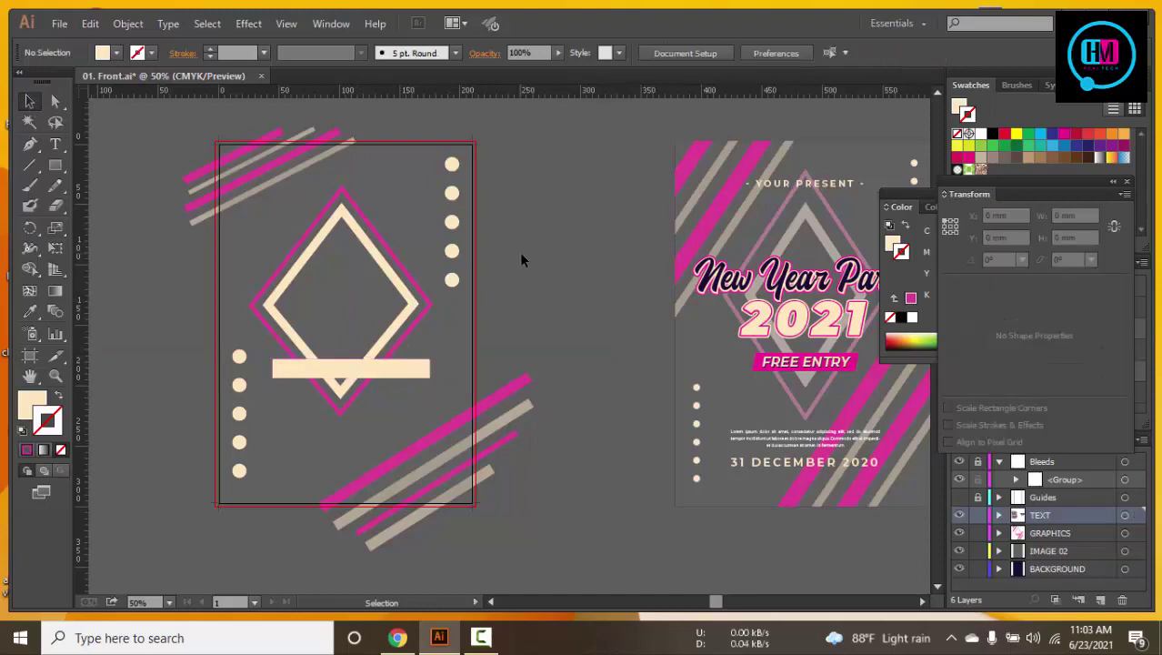
key(ctrl+plus)
drag(521, 260, 582, 282)
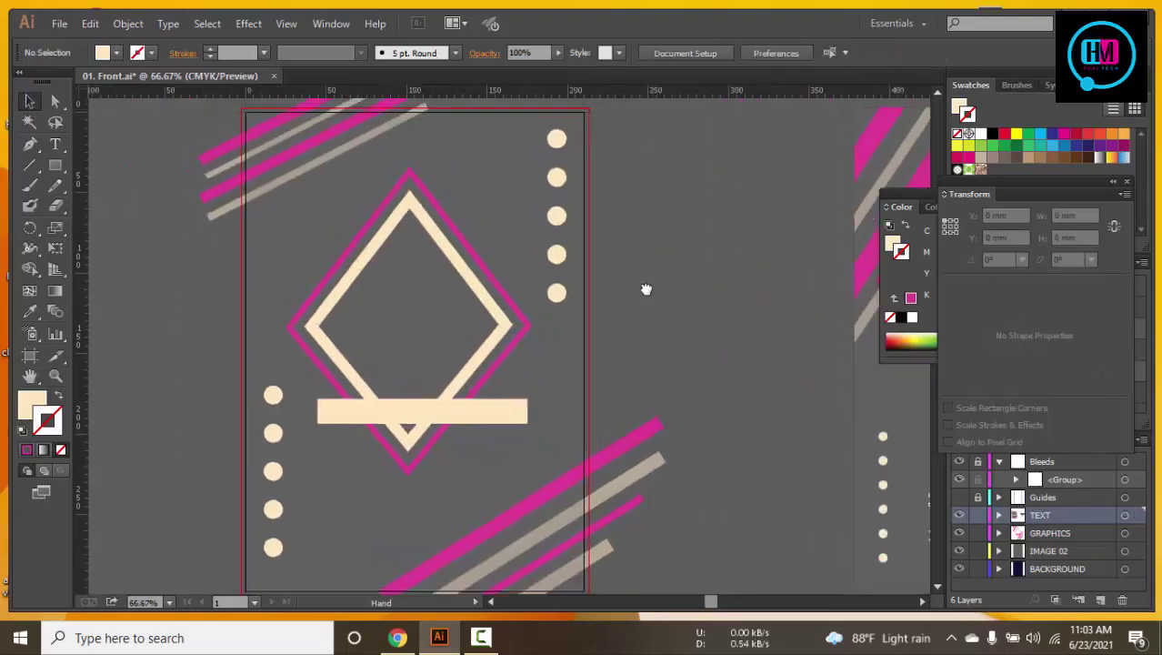
key(ctrl+minus)
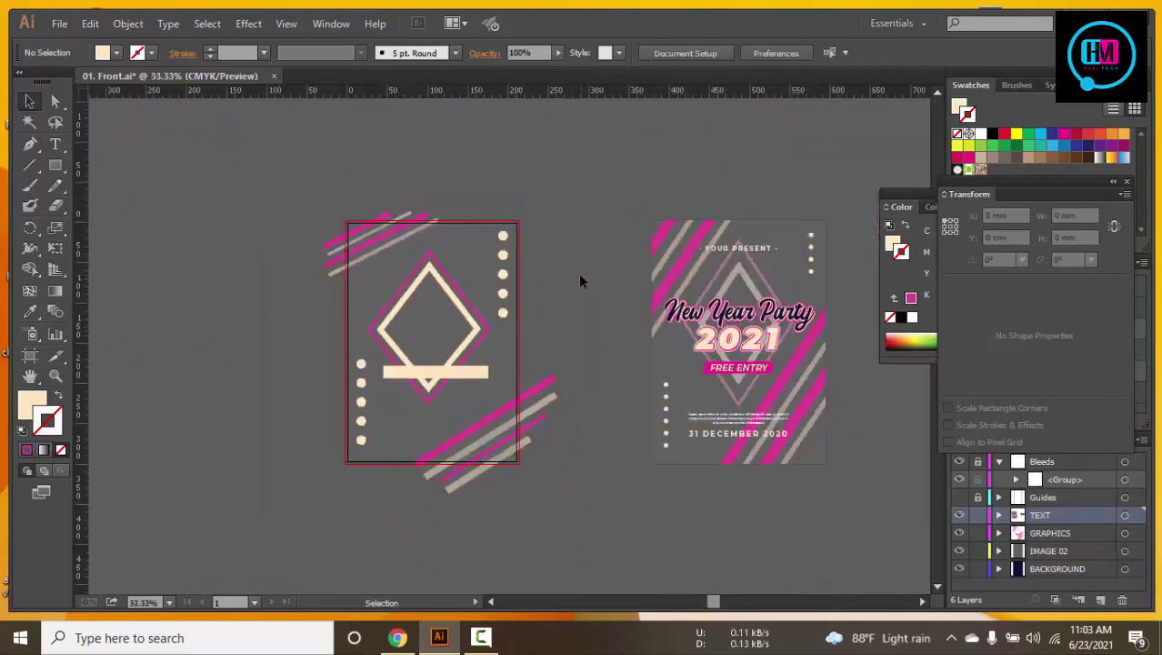
Adjust the cream bar's position and reselect it
drag(454, 368, 435, 377)
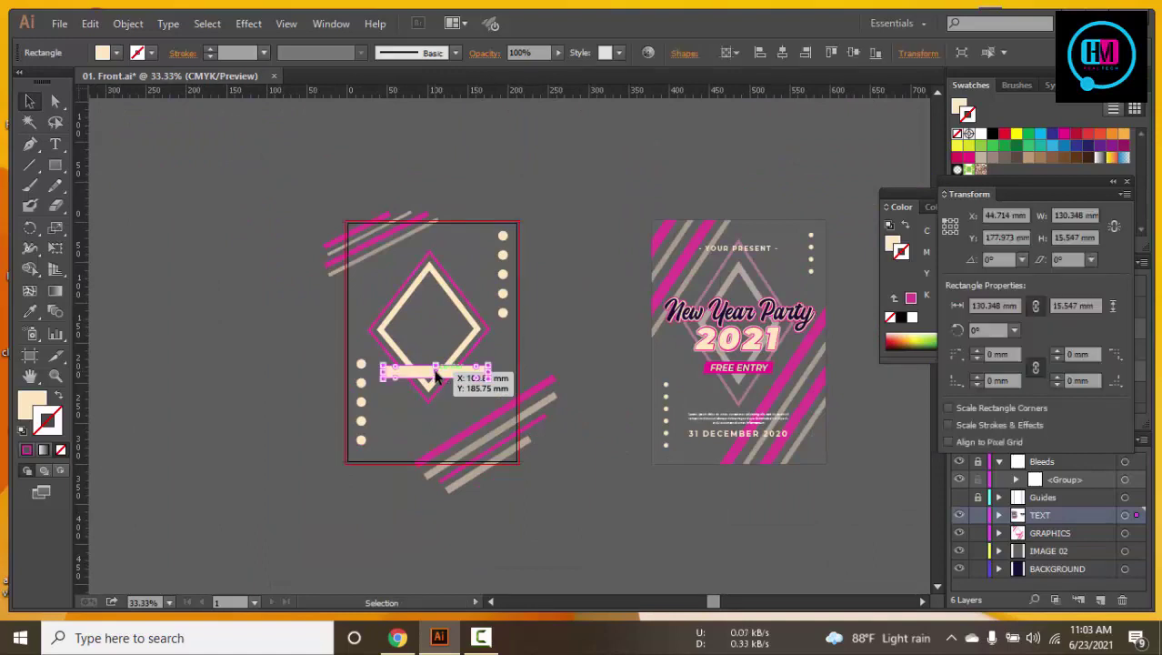
click(536, 355)
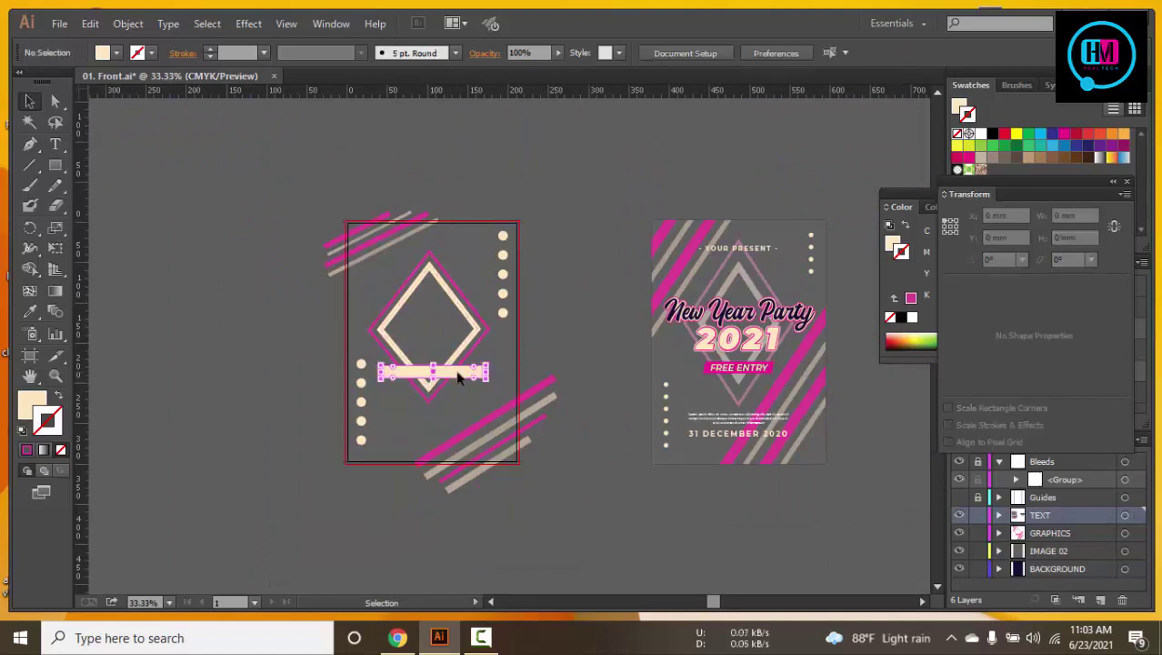
click(459, 378)
click(499, 344)
click(461, 371)
Shear the bar into a slanted parallelogram about 137.86 × 15.547 mm
click(66, 239)
click(154, 250)
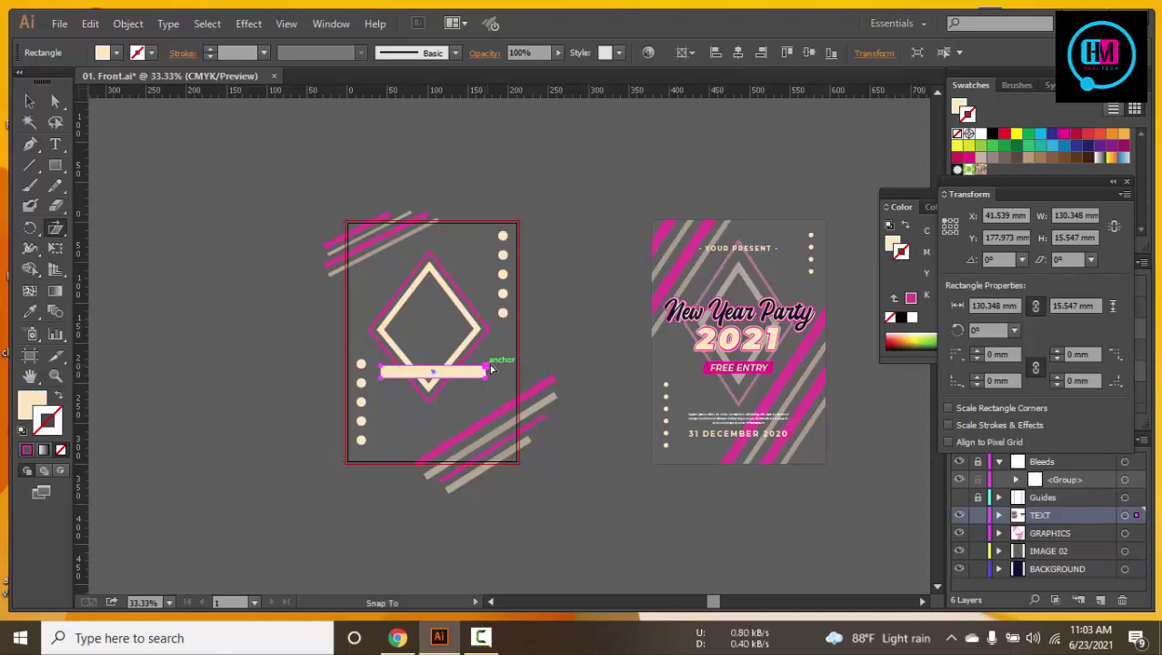
drag(485, 363, 493, 371)
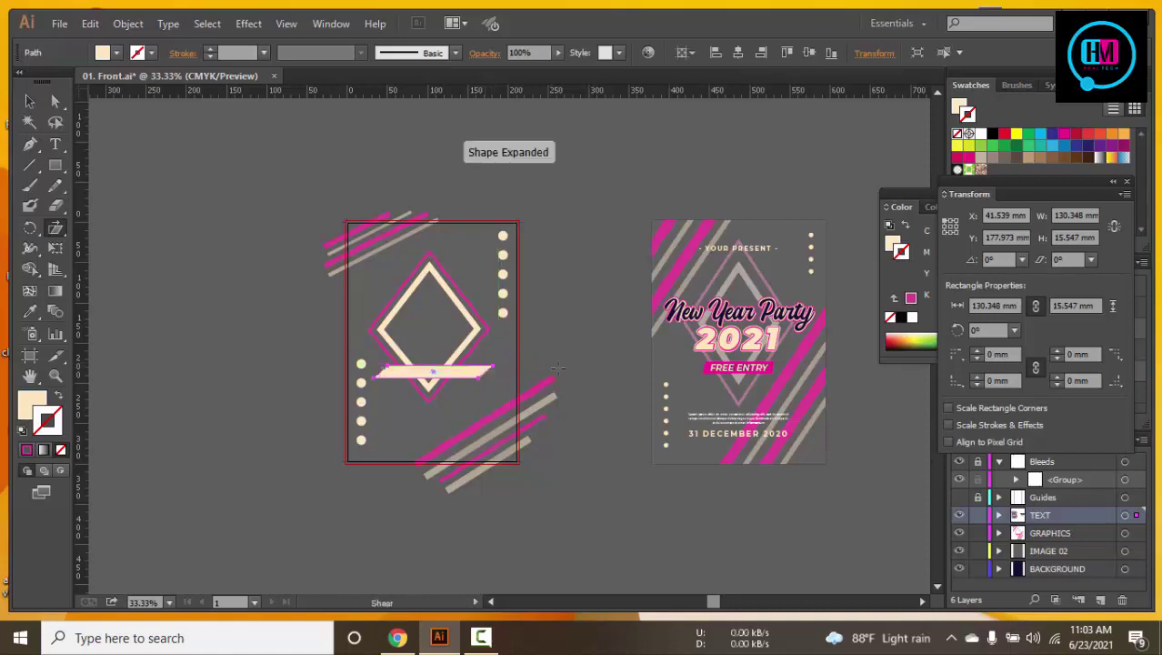
key(ctrl+plus)
key(ctrl+plus)
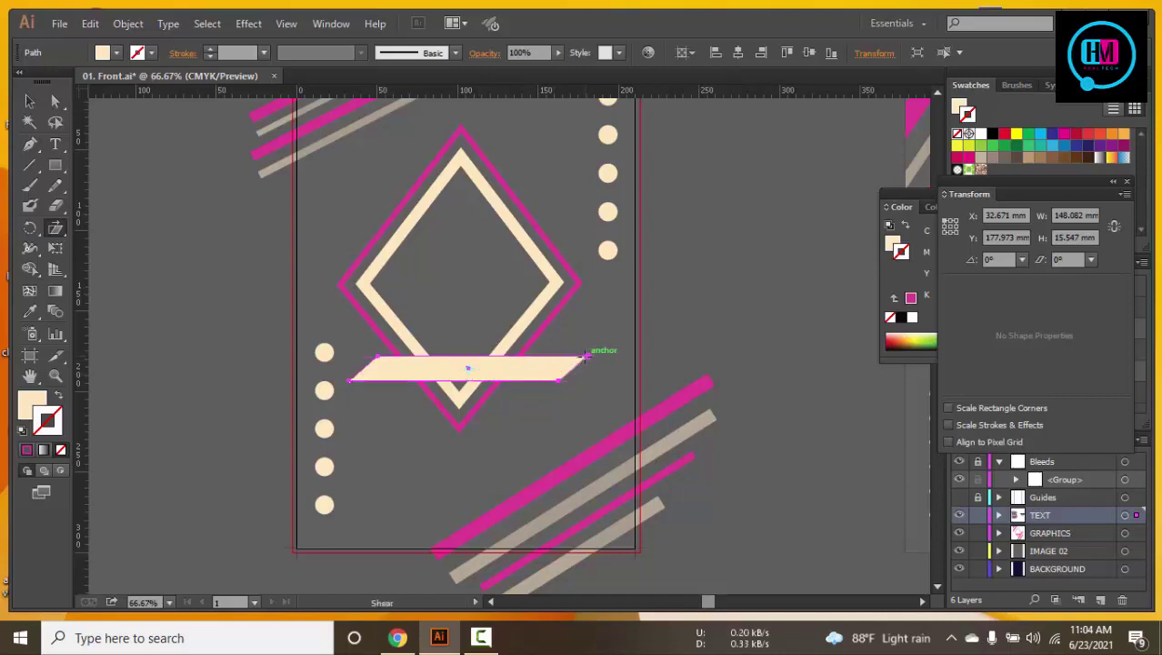
drag(578, 357, 622, 349)
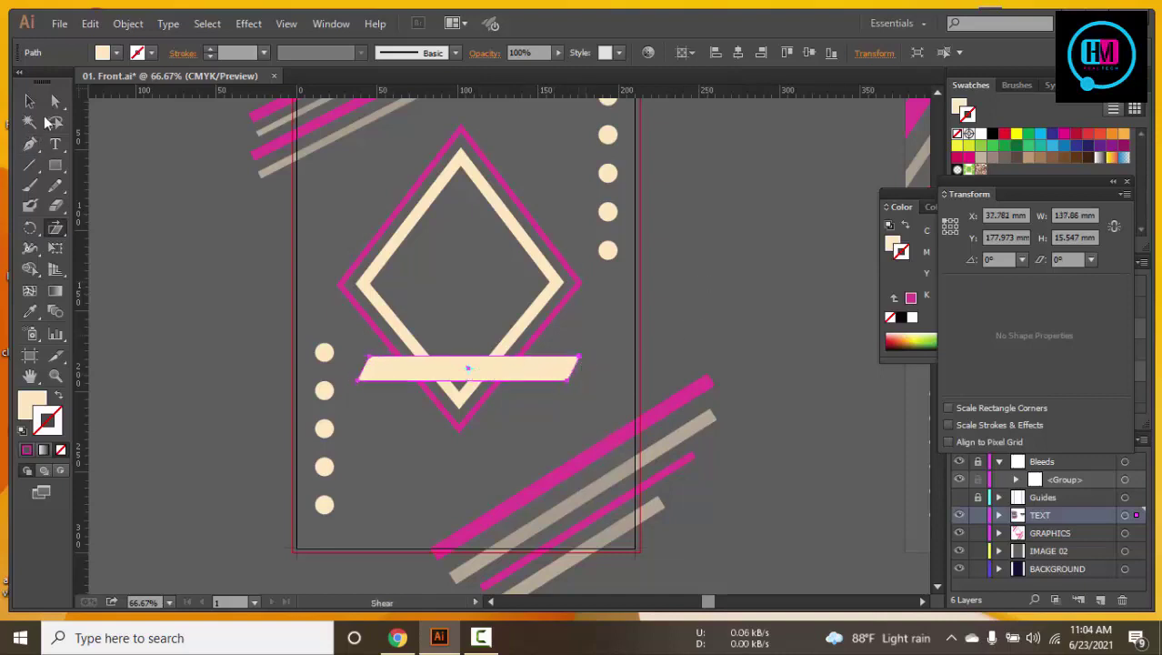
click(29, 100)
click(273, 291)
click(389, 365)
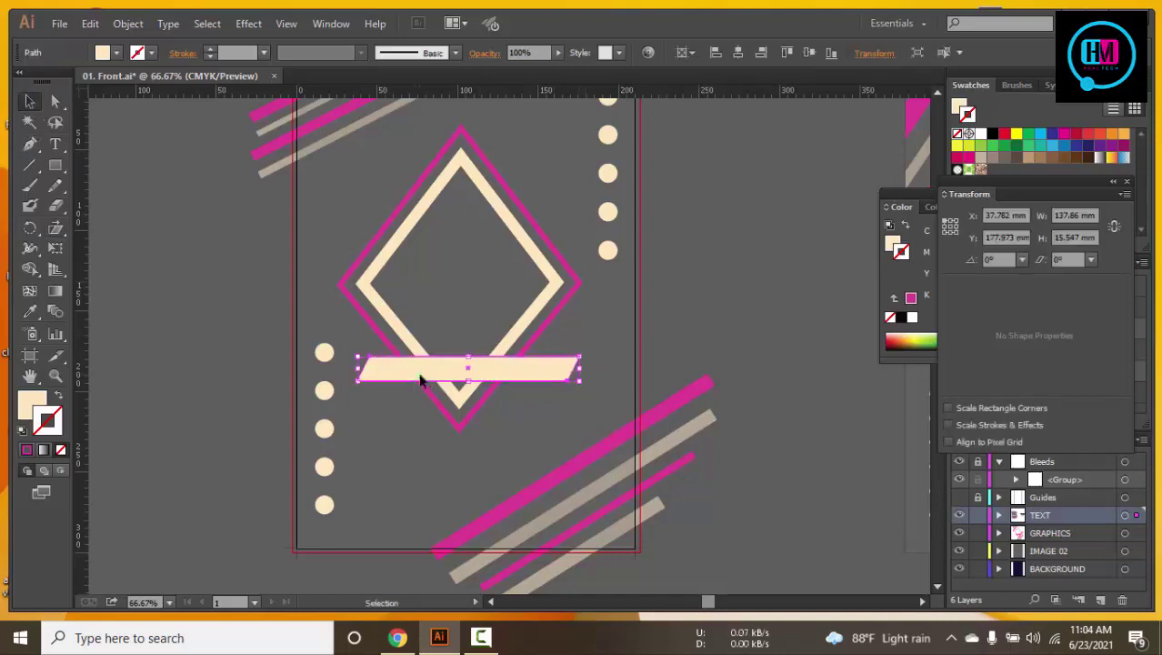
Sample the diamond's magenta onto the slanted bar and remove the bar's outline
key(i)
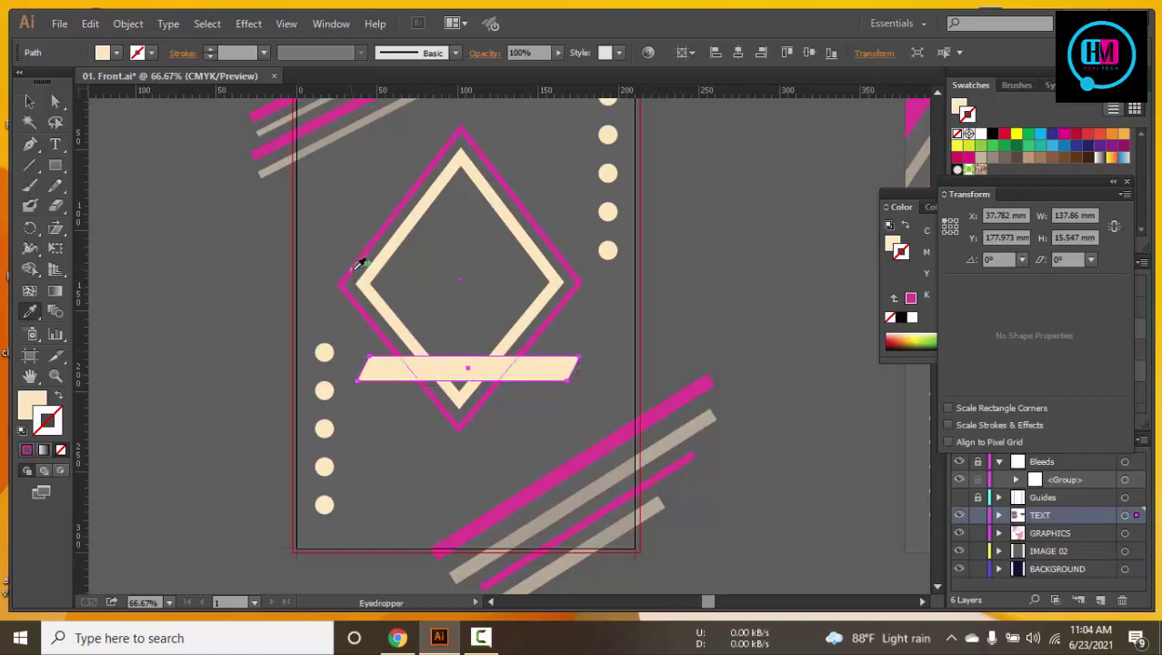
click(358, 262)
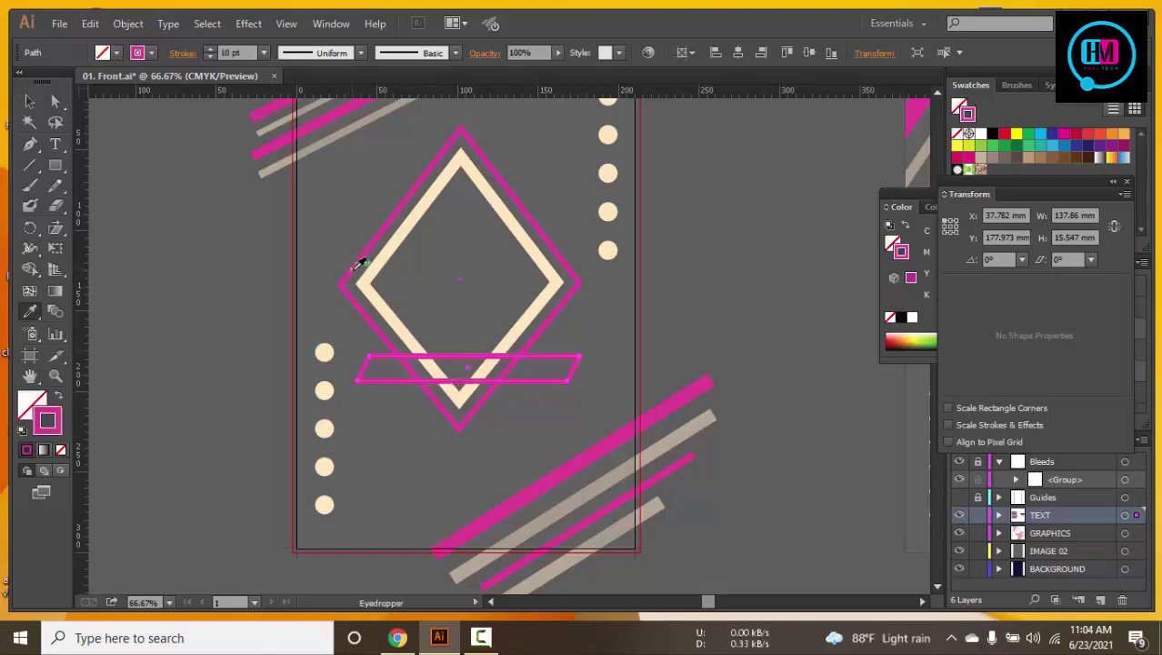
key(ctrl+z)
shift+click(357, 264)
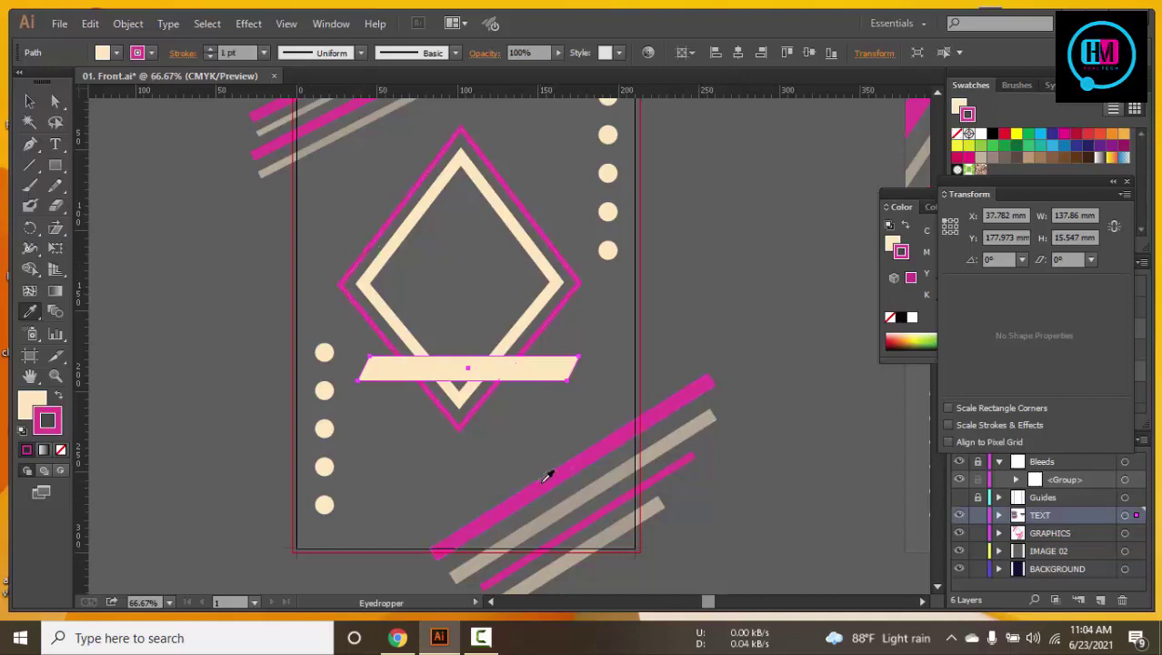
key(v)
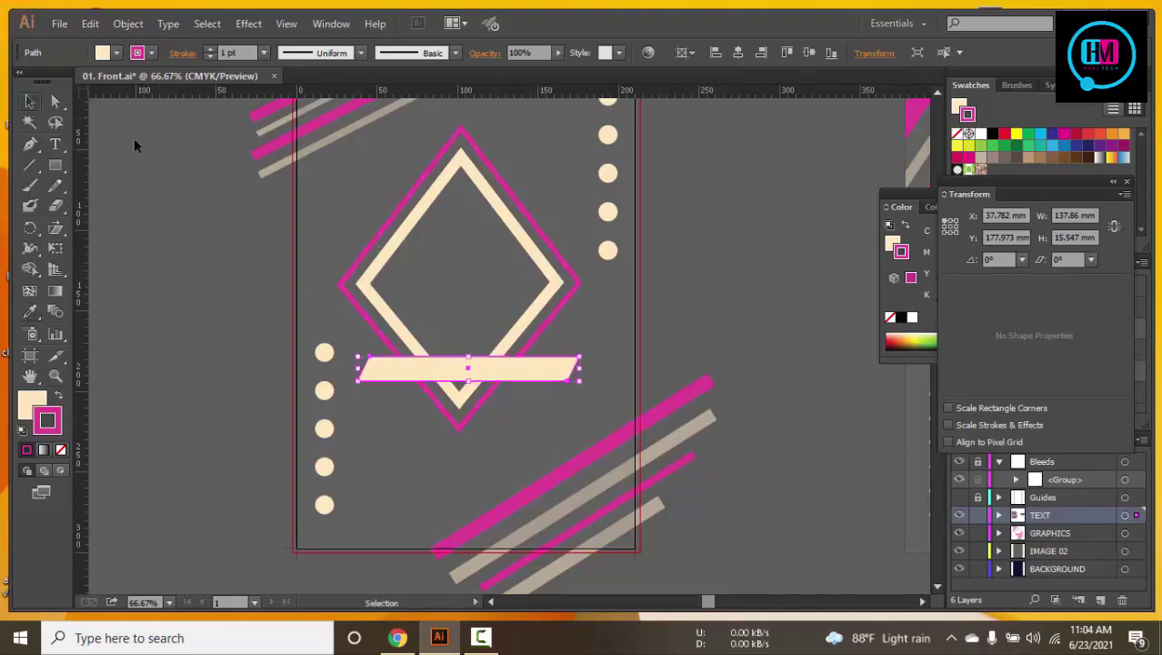
click(466, 405)
click(434, 369)
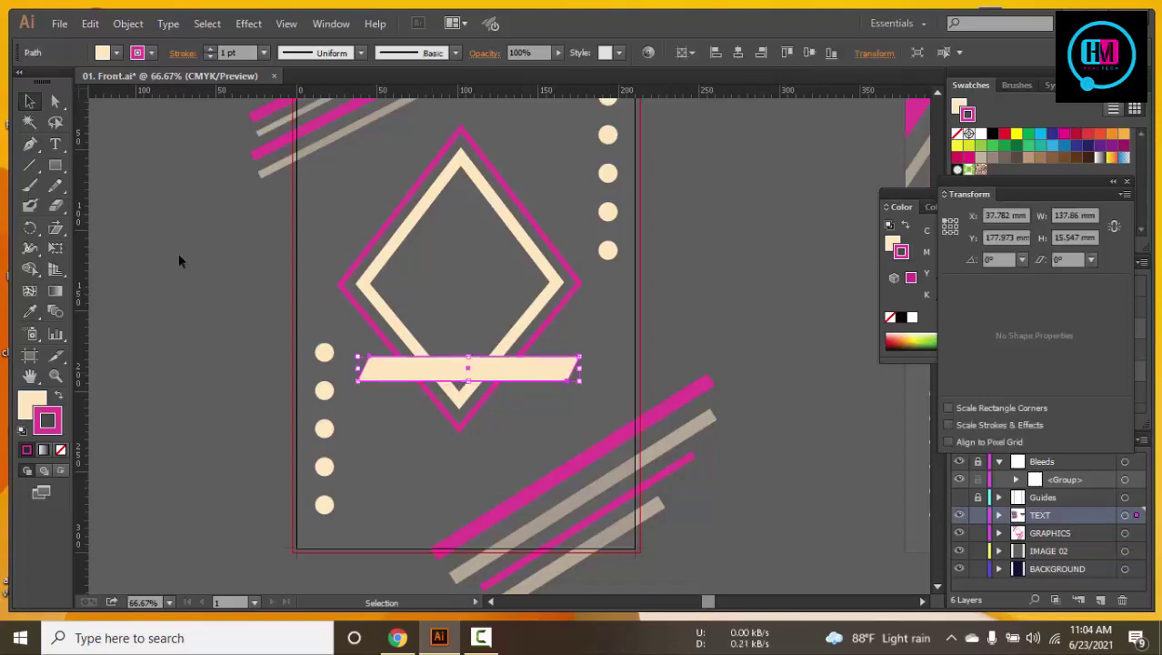
click(151, 53)
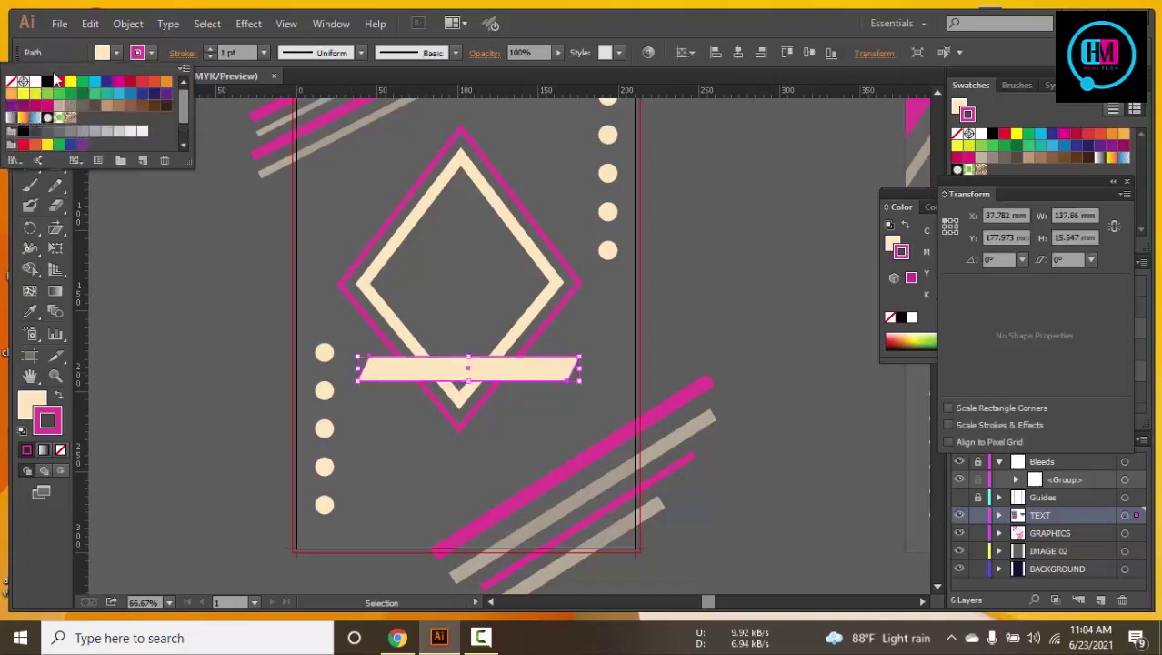
click(12, 81)
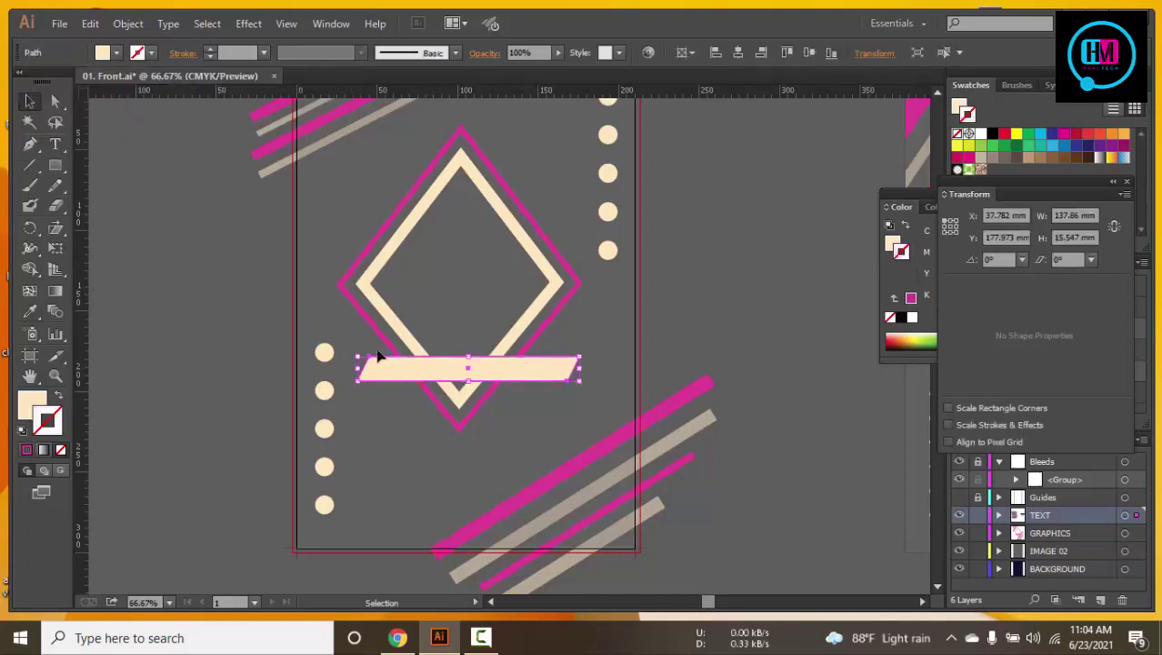
click(168, 226)
click(411, 375)
Make the sampled pink the bar's fill and set its stroke to None
key(i)
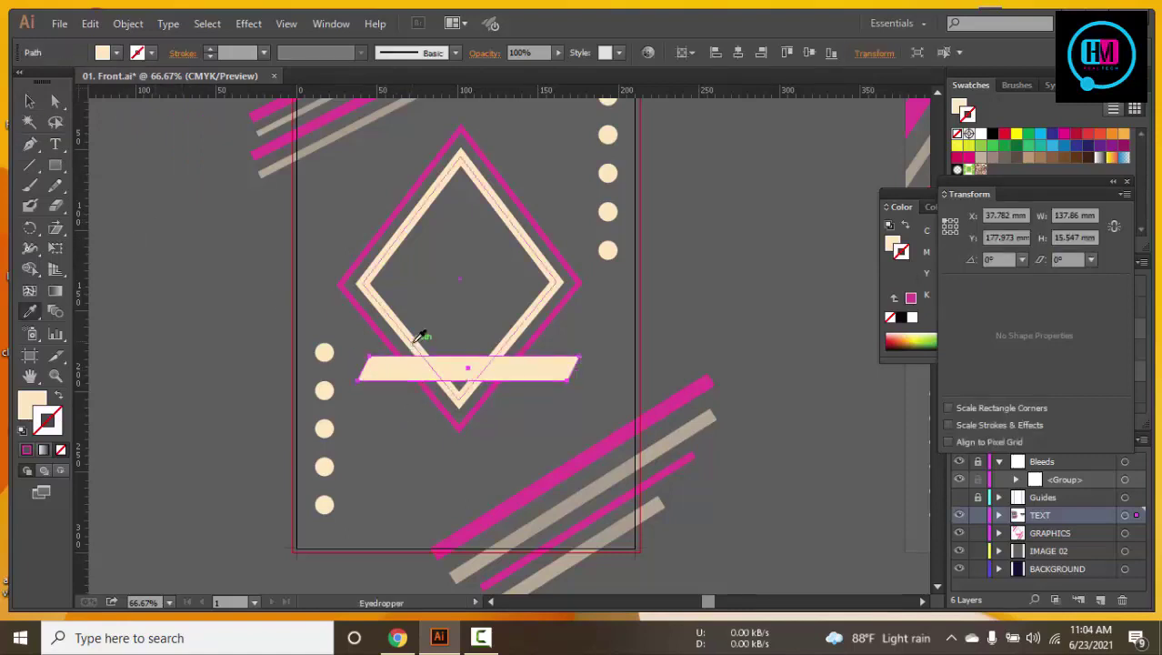
click(518, 494)
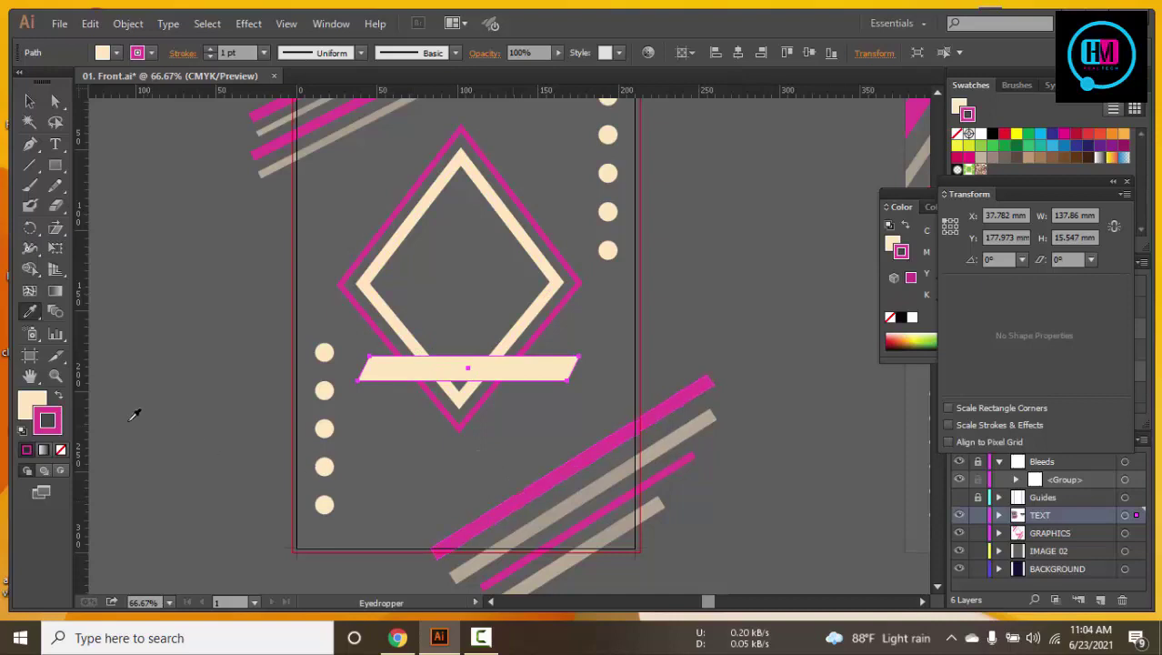
click(59, 395)
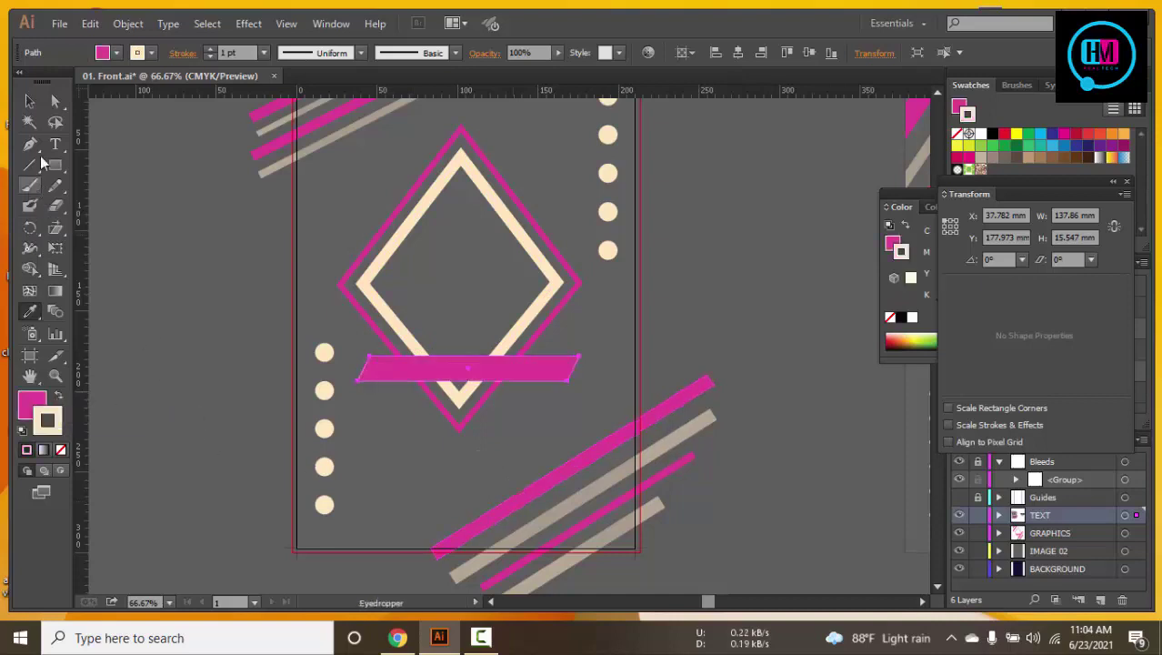
click(29, 100)
click(211, 276)
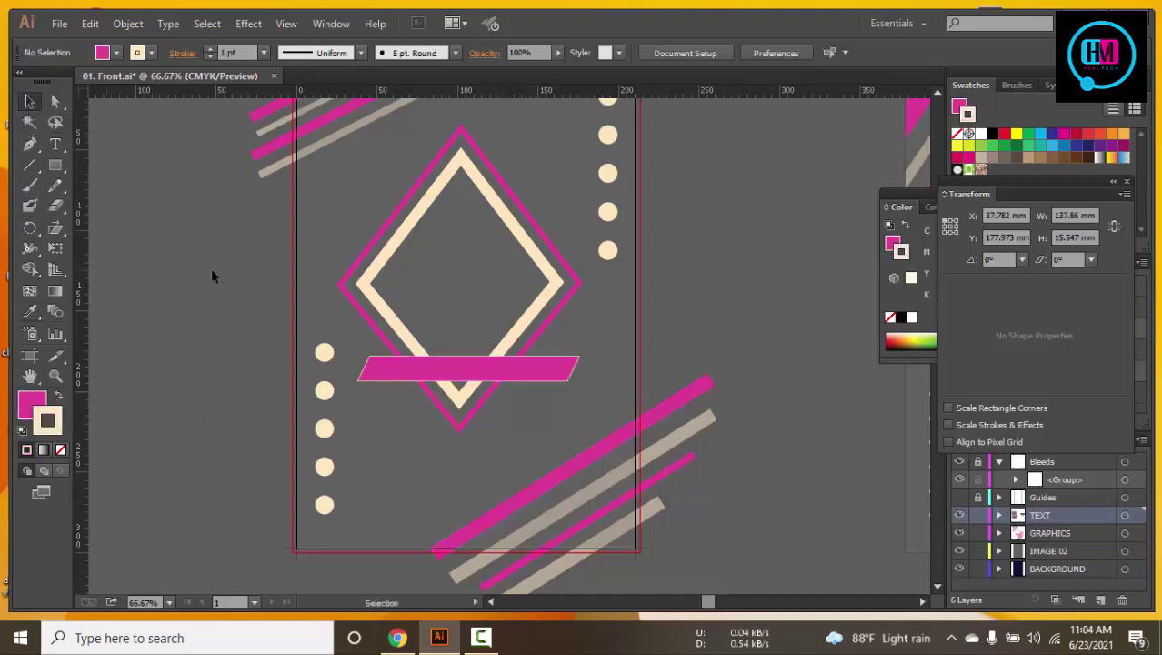
key(ctrl+minus)
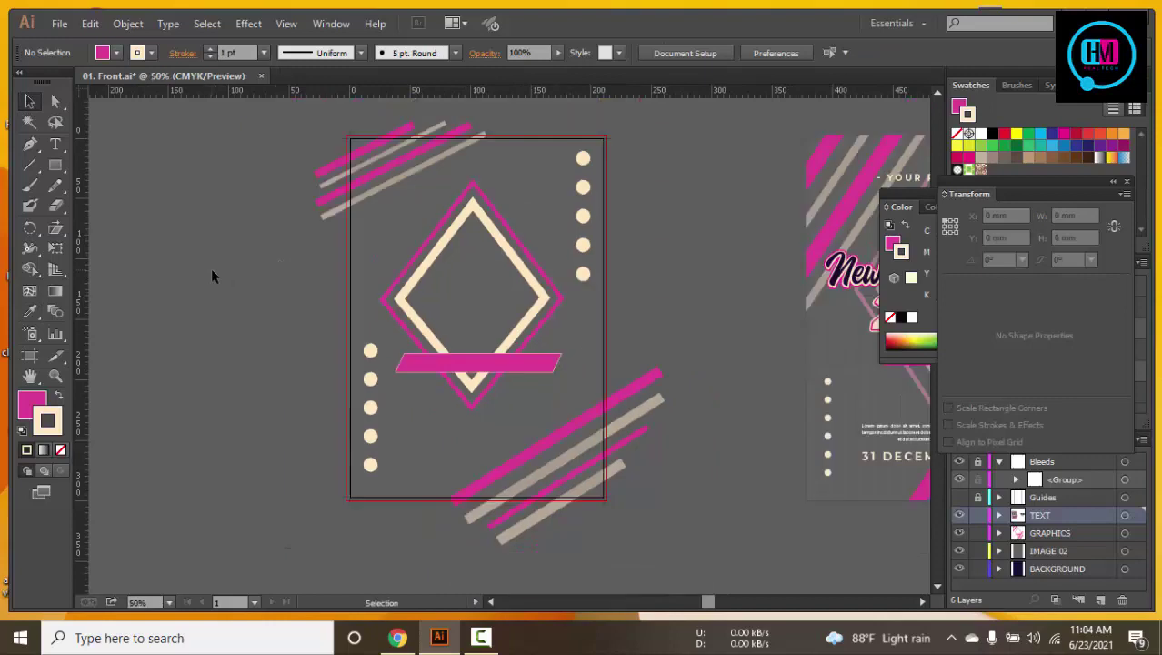
click(152, 53)
scroll(64, 105, up, 2)
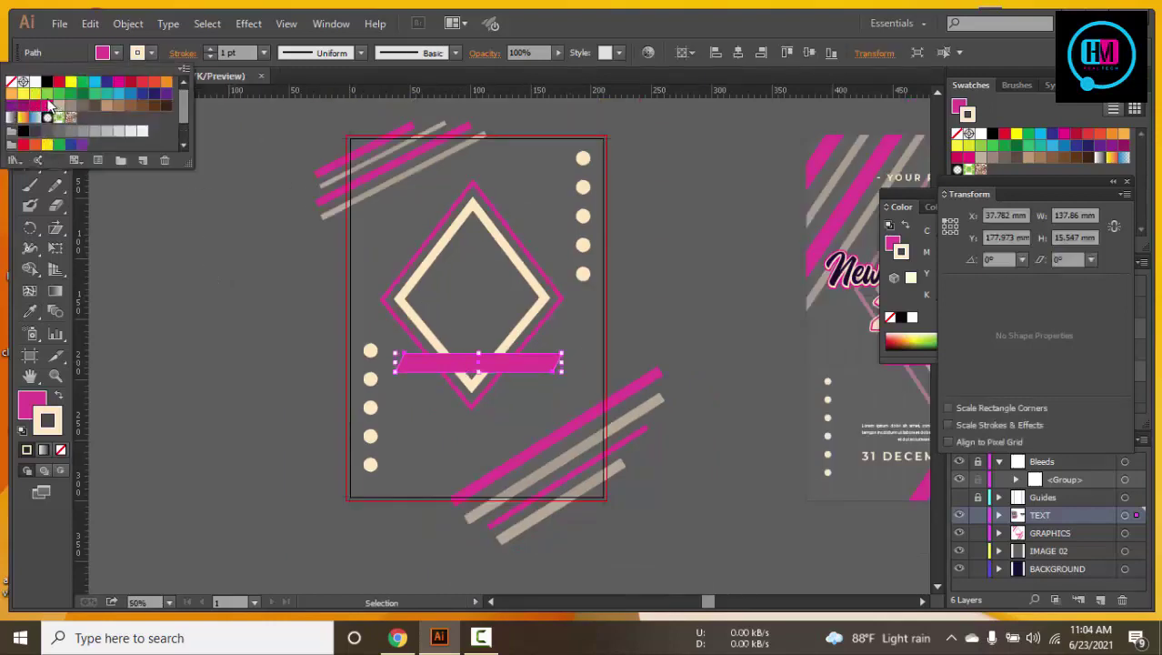
click(11, 82)
click(178, 334)
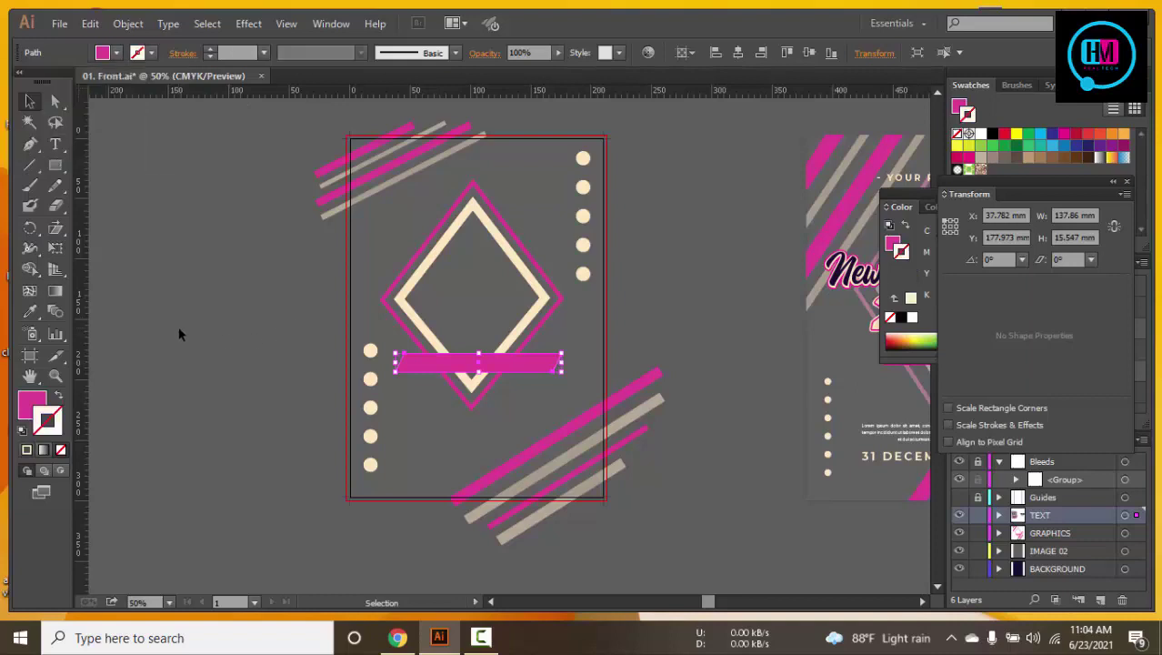
click(669, 339)
Nudge the pink bar slightly lower with the Down arrow
drag(702, 267, 554, 323)
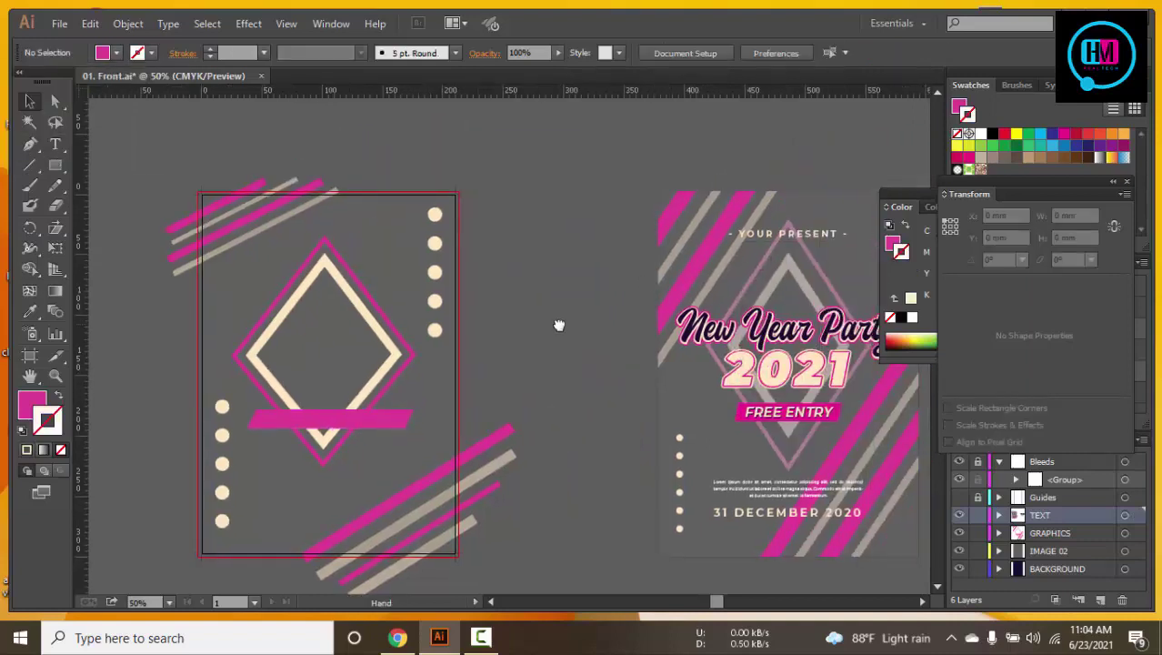
click(334, 427)
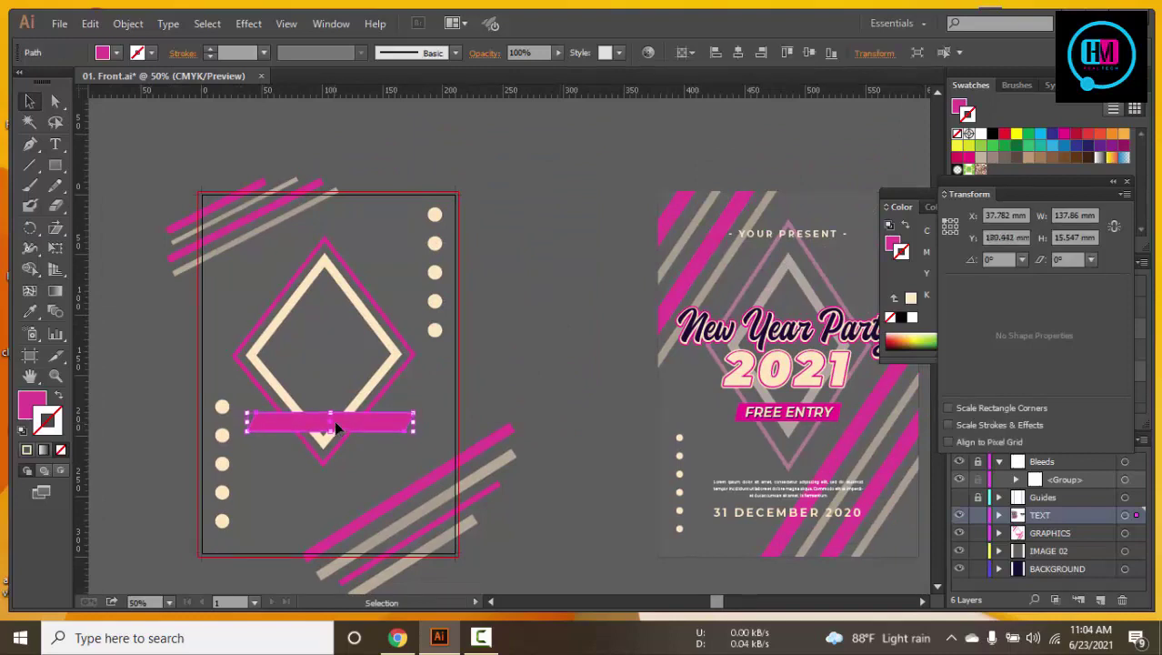
key(Down)
key(Down)
click(532, 366)
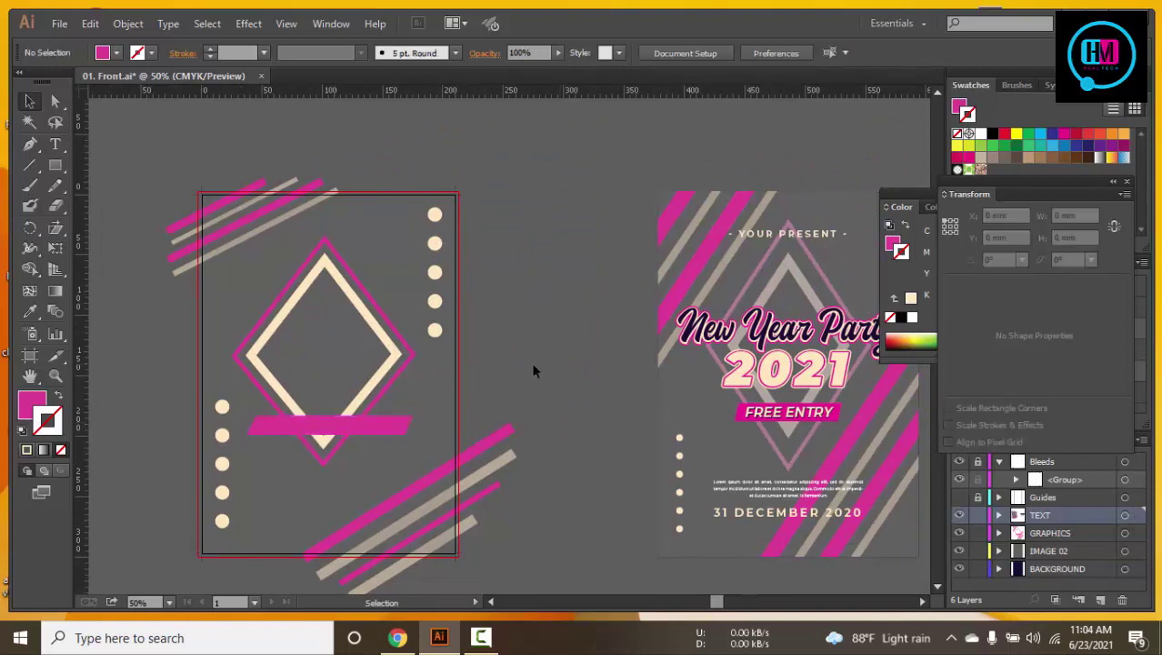
Add the text 'Free ENTERY' and move it onto the pink bar
key(t)
click(544, 339)
text(Free ENTRY)
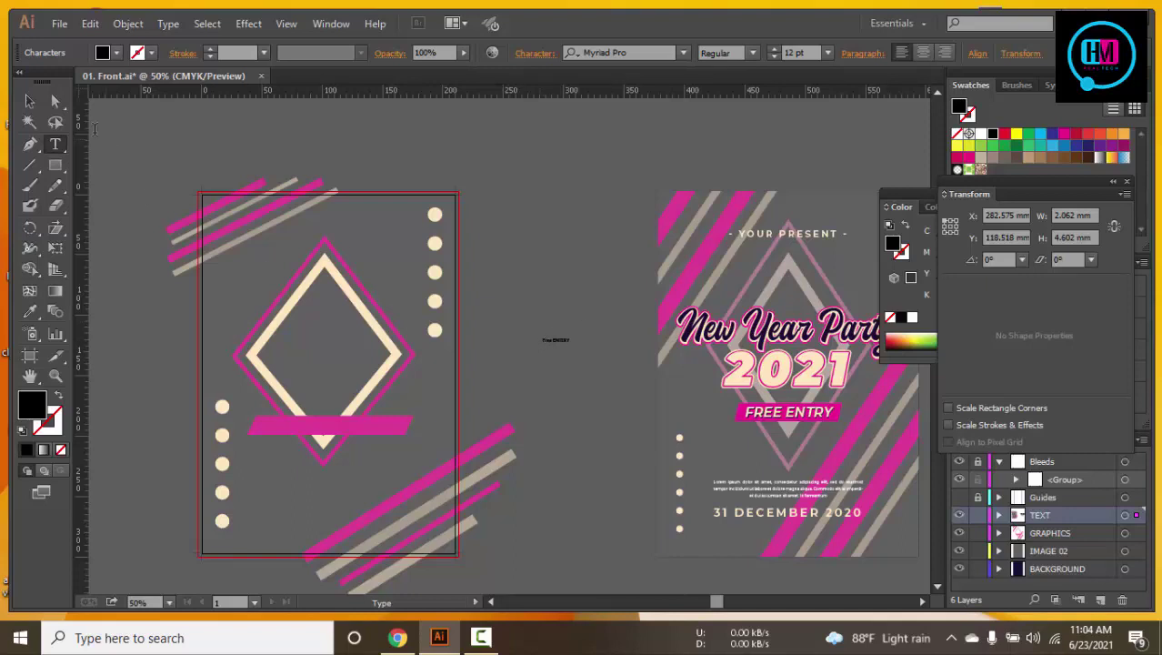
click(29, 101)
click(556, 339)
drag(556, 339, 328, 427)
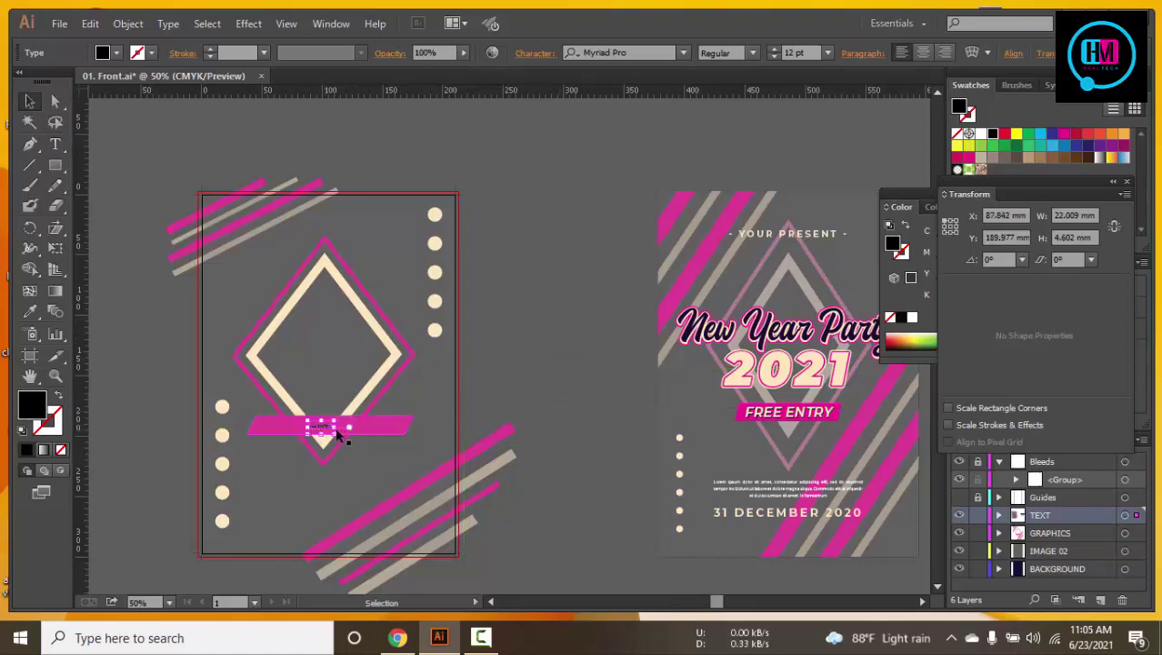
scroll(374, 400, up, 1)
scroll(374, 400, up, 3)
drag(602, 382, 755, 218)
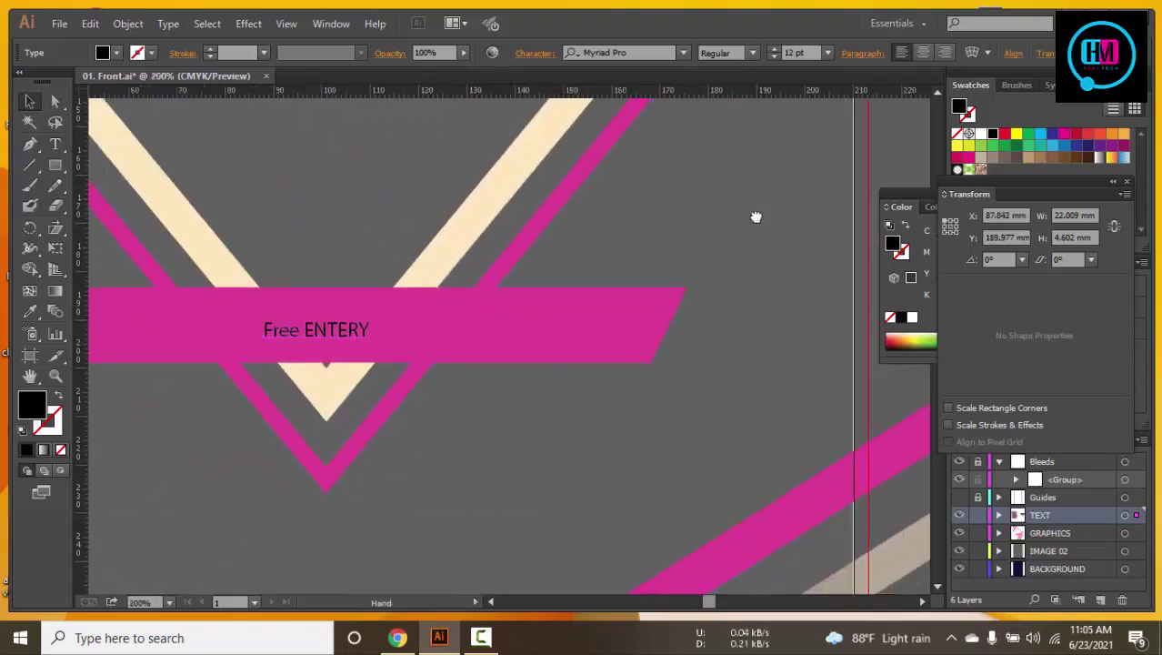
Change the text to UPPERCASE and enlarge it to about 35.4 pt to fill the bar
double_click(314, 334)
key(ctrl+a)
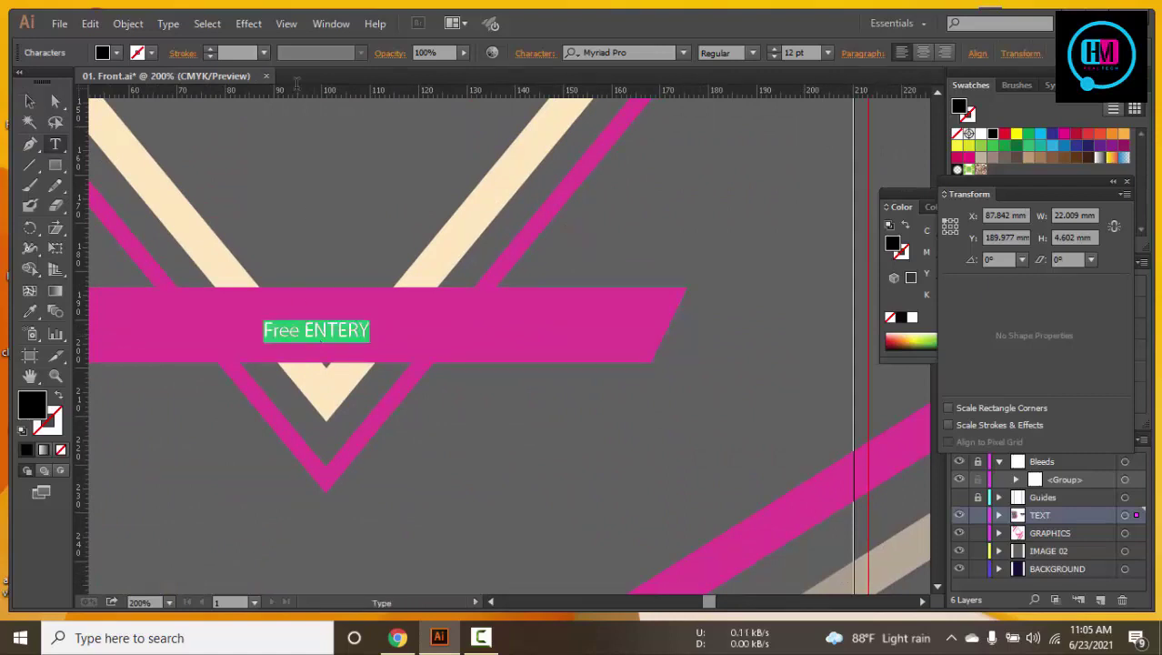
click(173, 25)
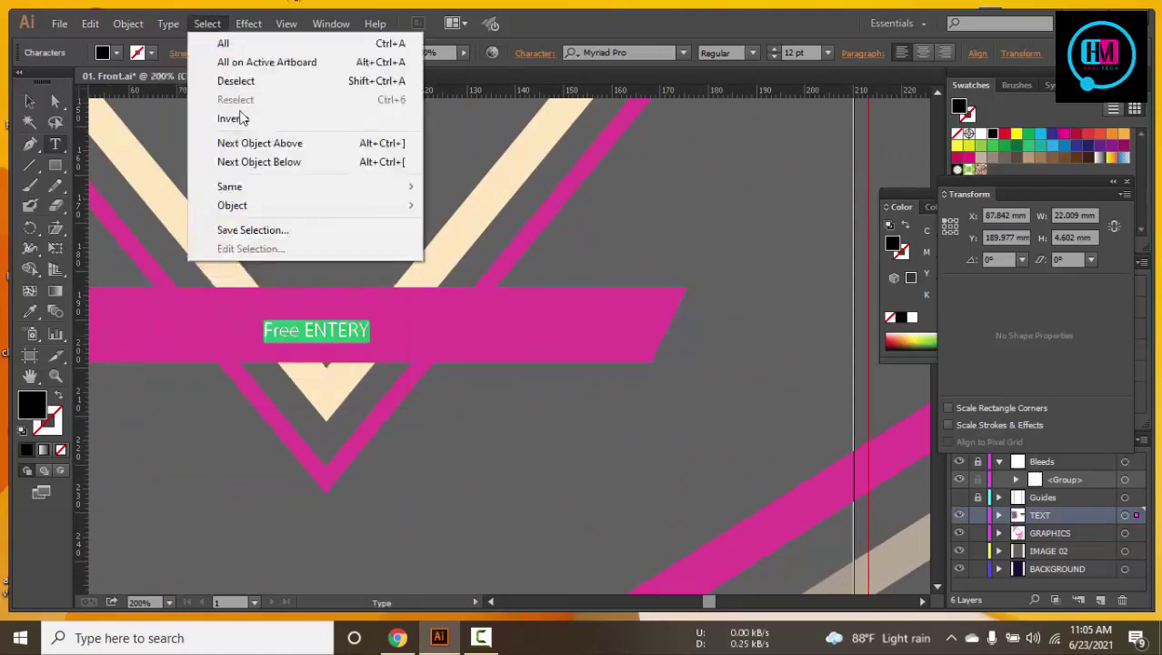
click(459, 269)
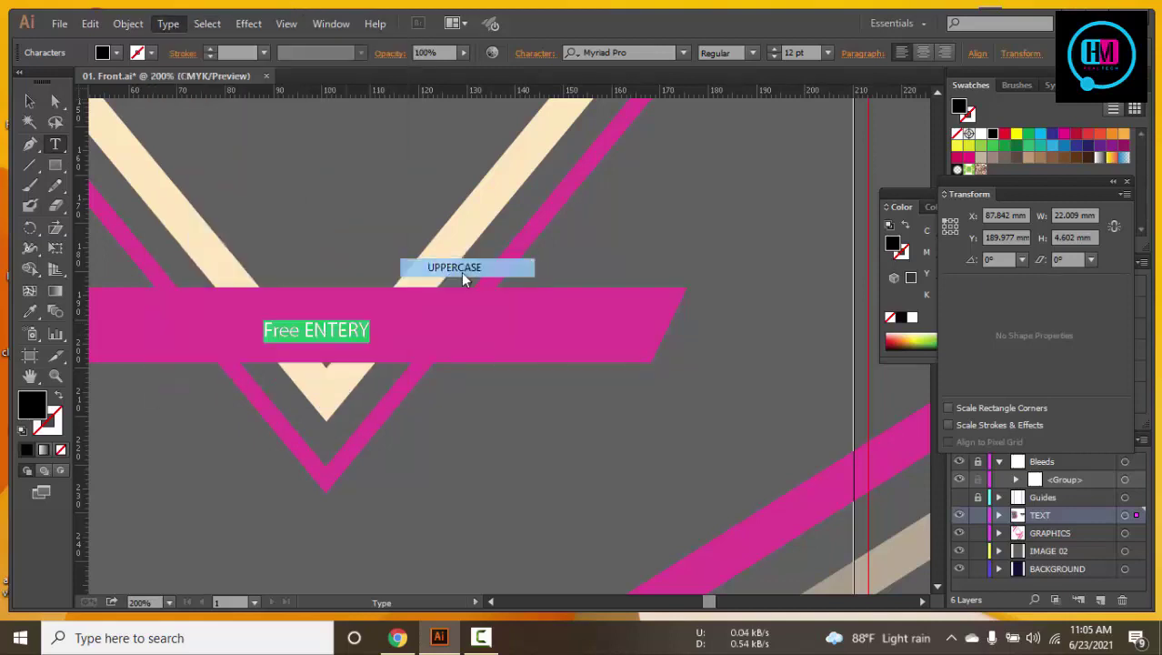
click(29, 101)
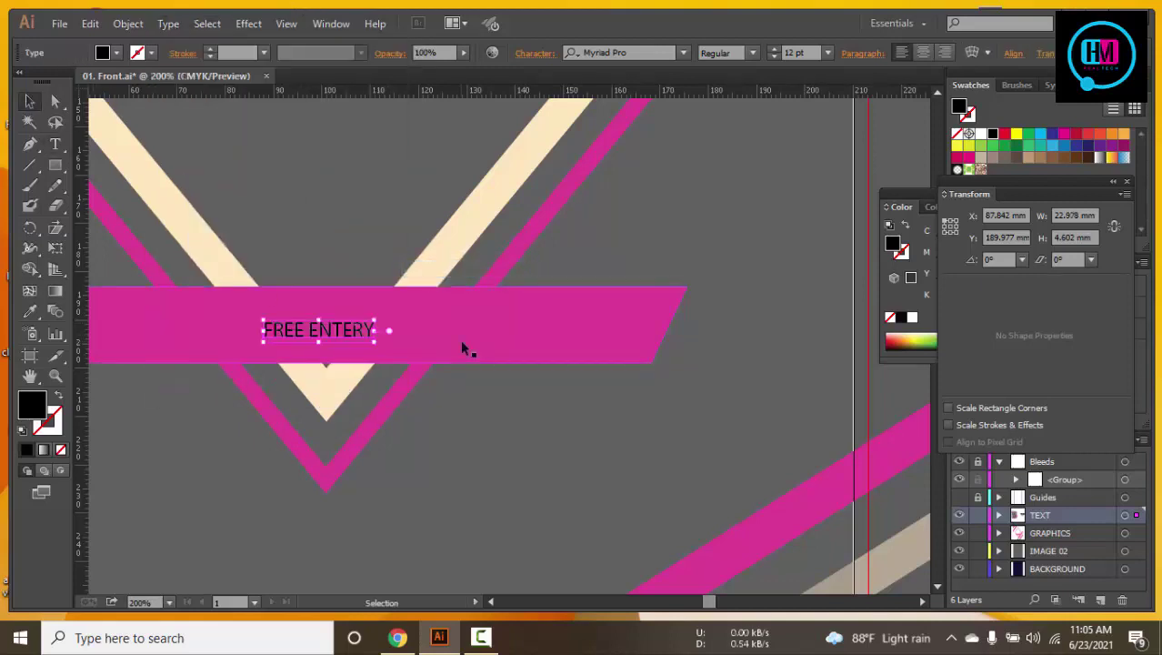
key(ctrl+t)
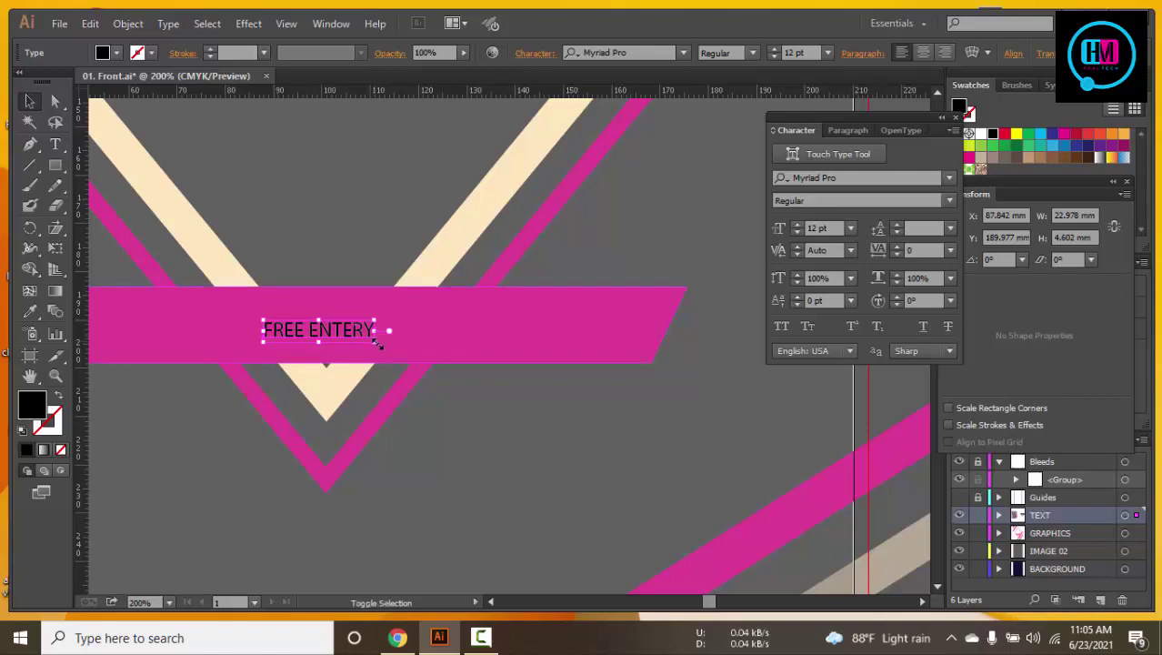
mouse_move(374, 340)
mouse_down()
mouse_move(511, 377)
mouse_move(482, 363)
mouse_up()
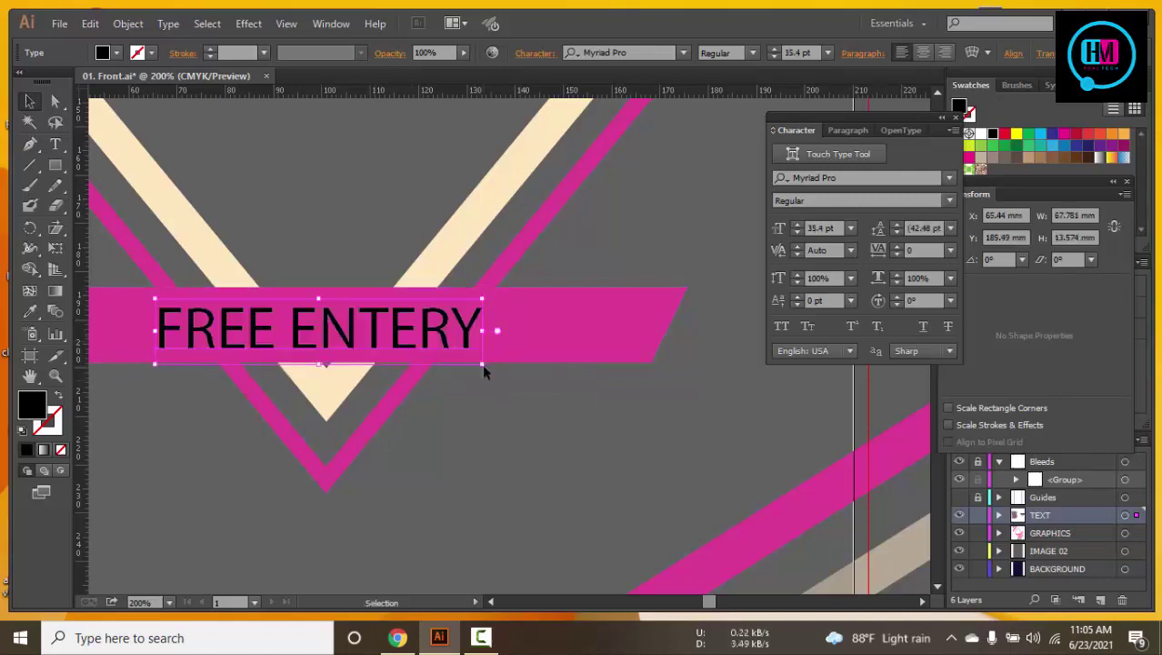
click(482, 364)
key(ctrl+0)
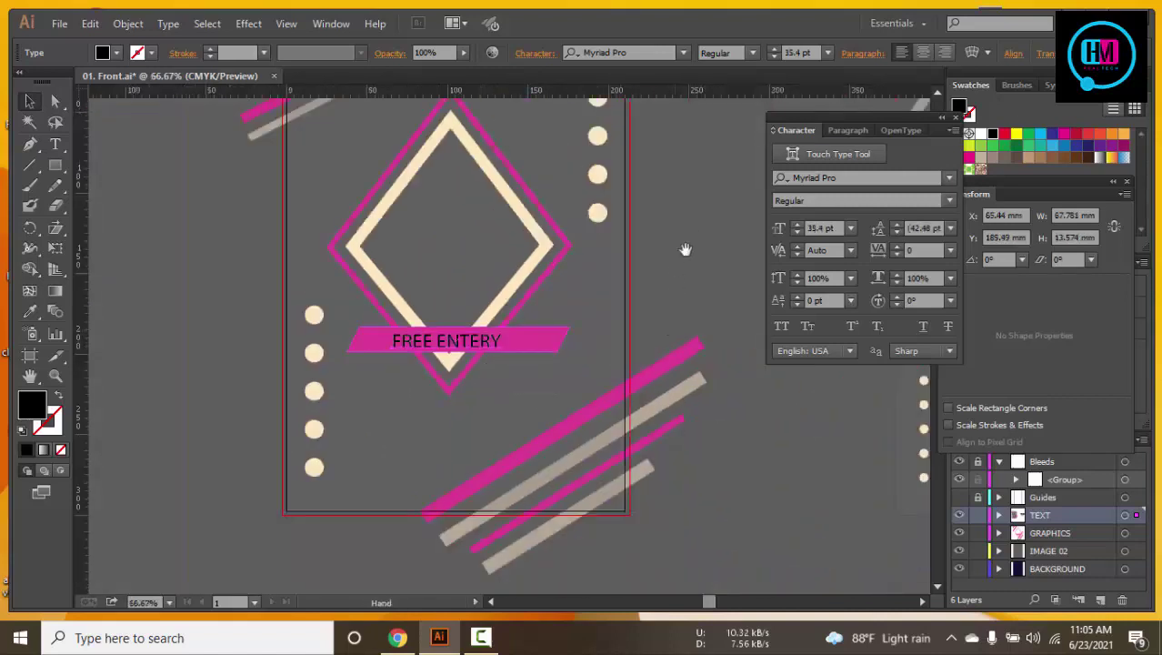
drag(684, 249, 661, 293)
key(Up)
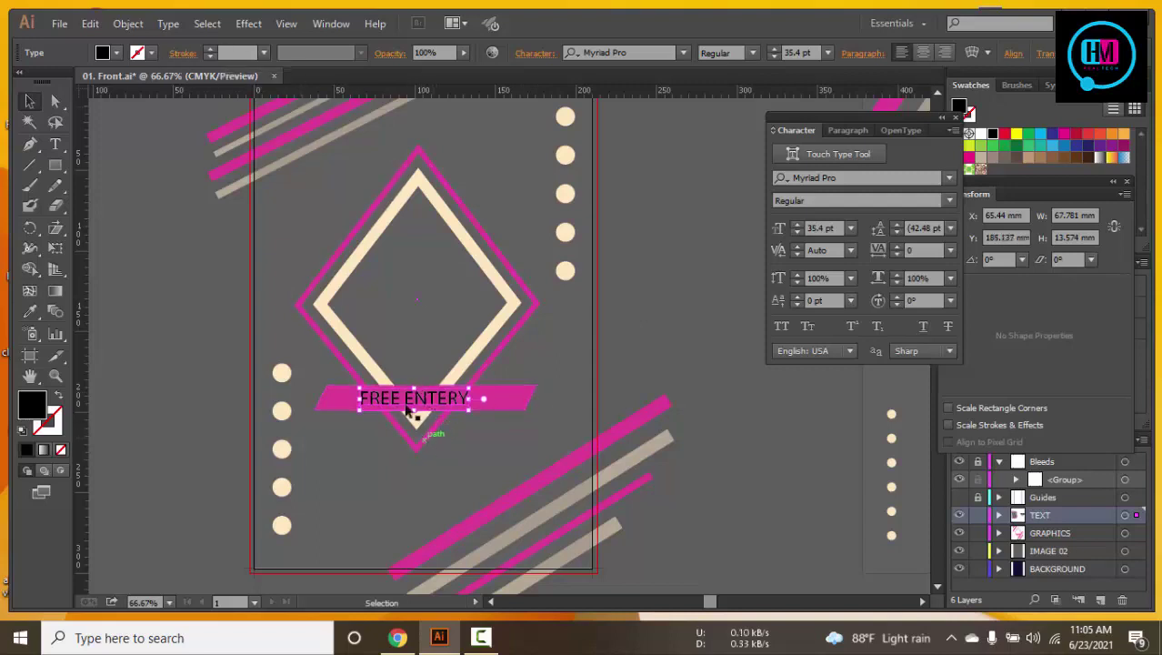
text(Bold)
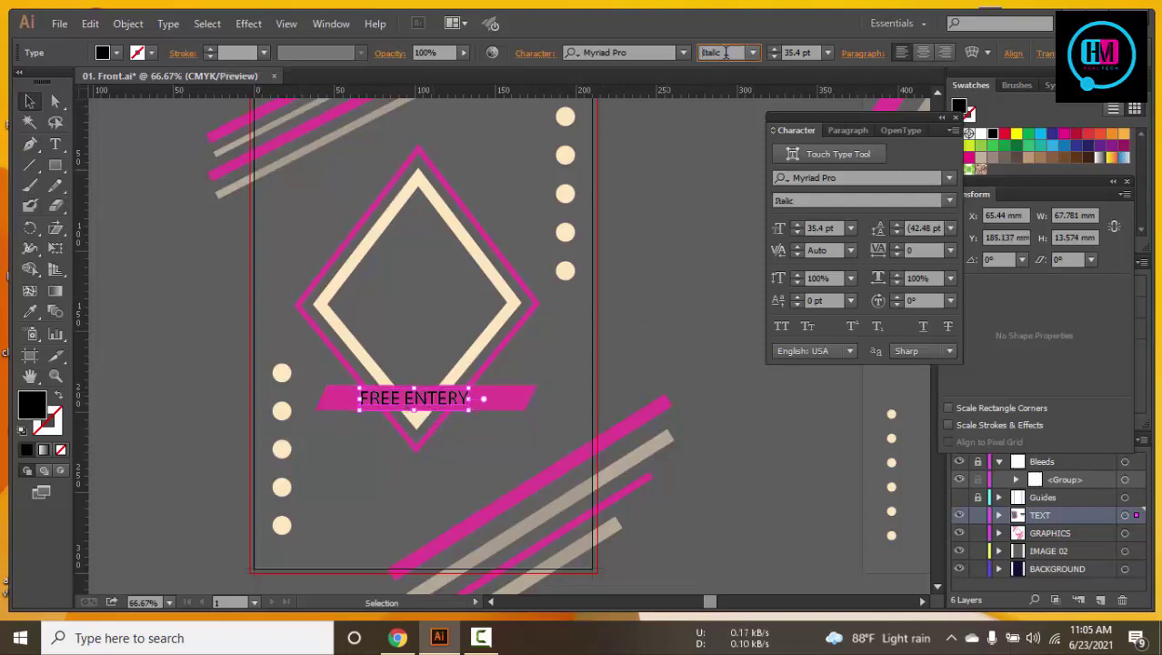
key(Return)
text(I)
key(Return)
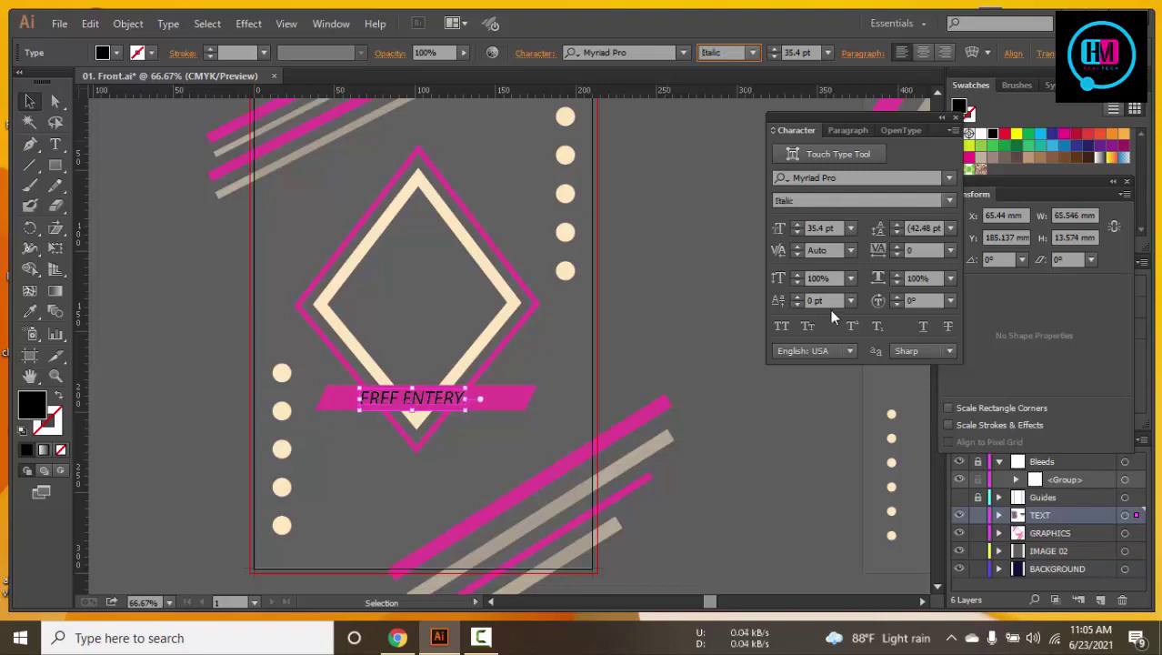
key(Down)
key(Down)
key(Down)
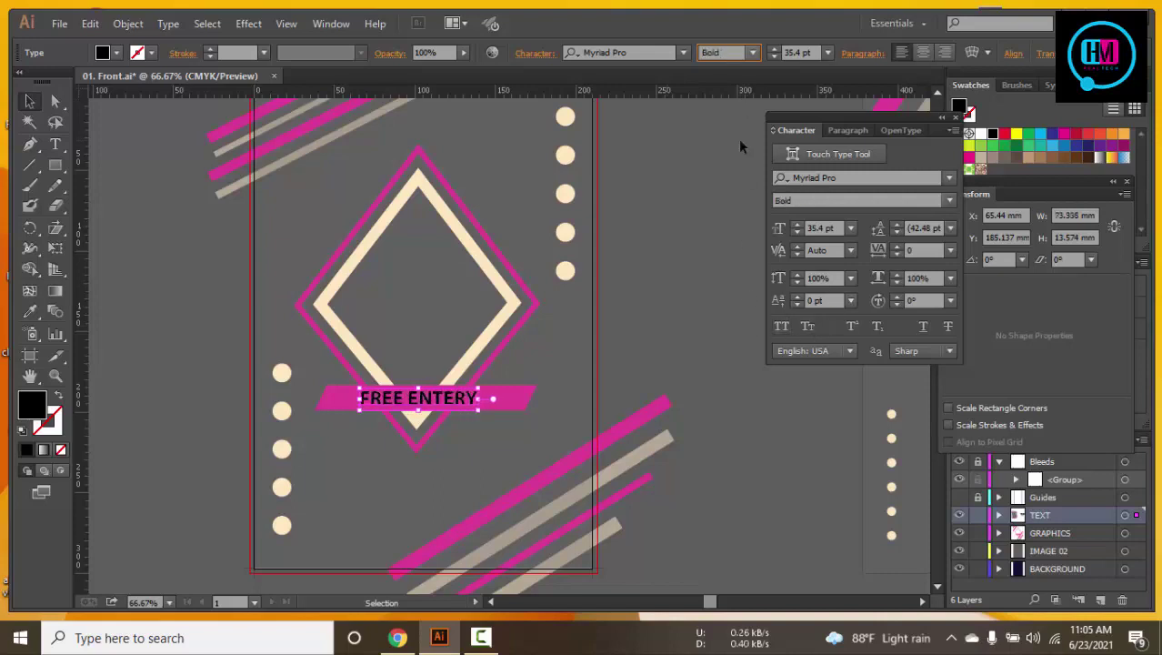
key(Down)
click(661, 325)
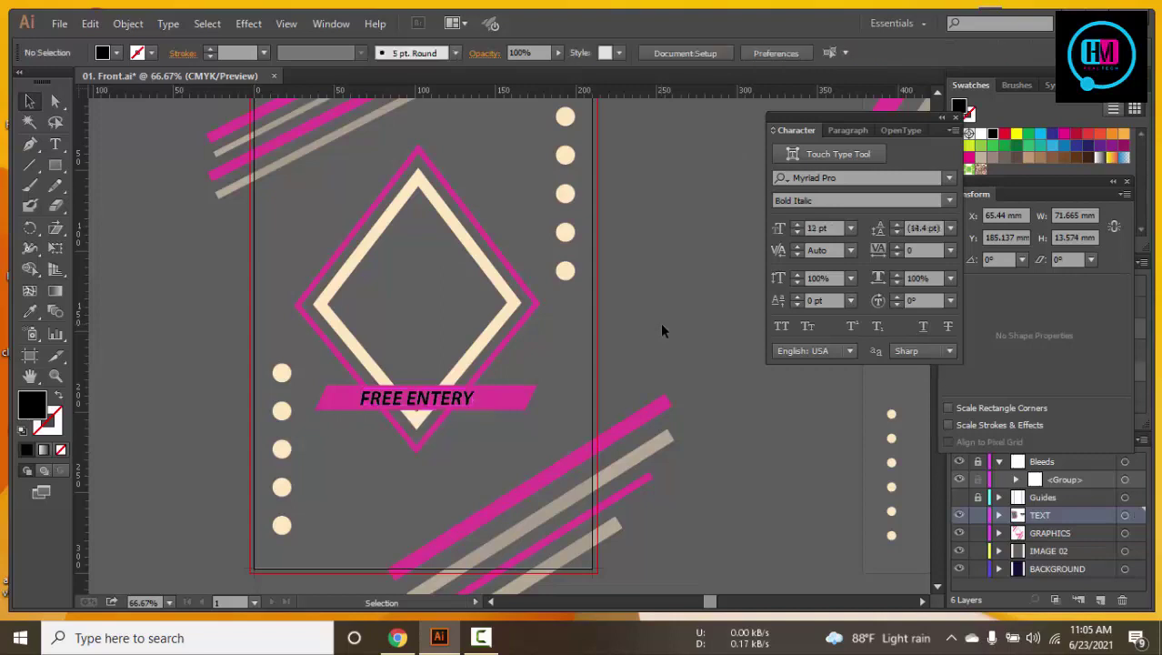
drag(688, 261, 665, 339)
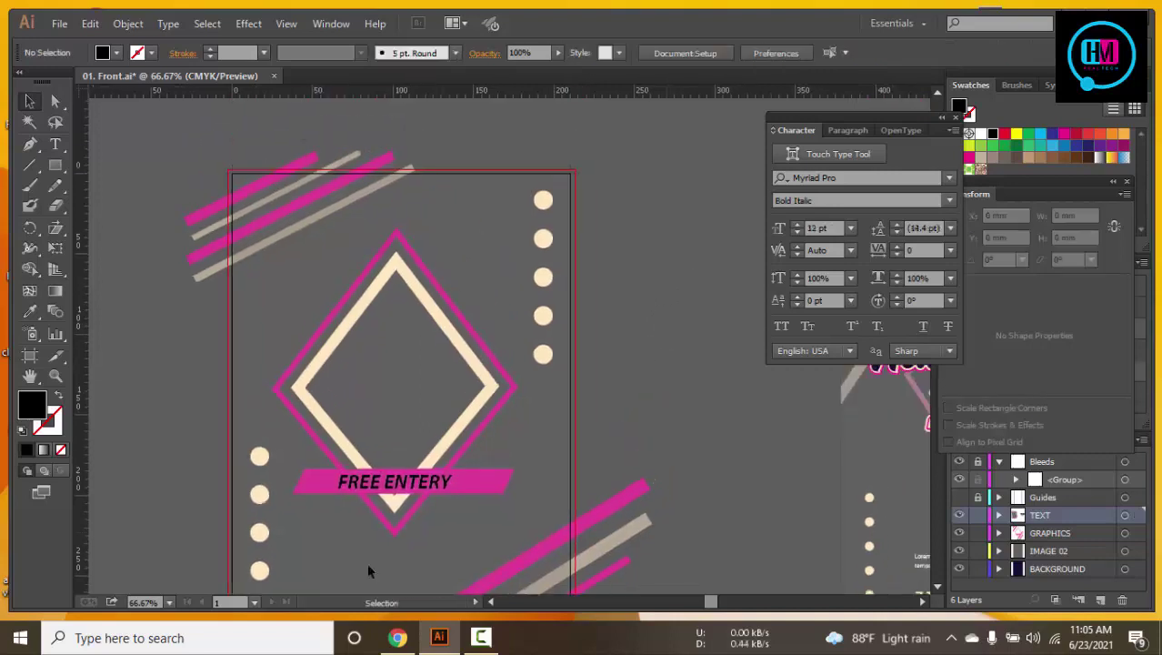
click(373, 484)
click(116, 54)
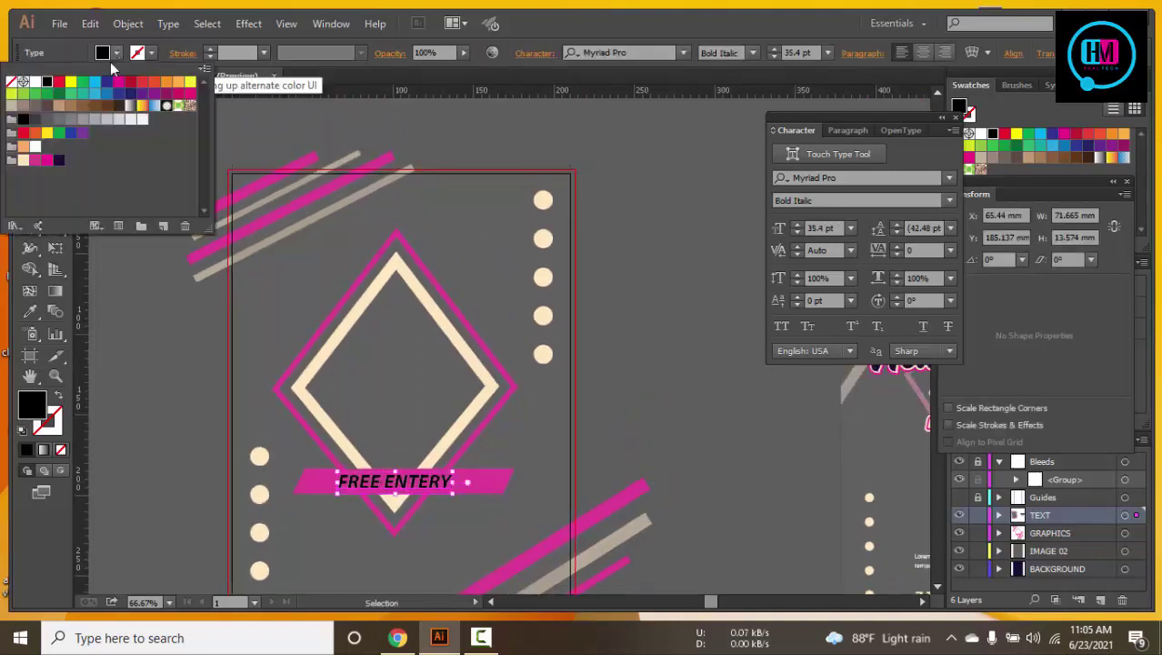
click(35, 82)
click(640, 331)
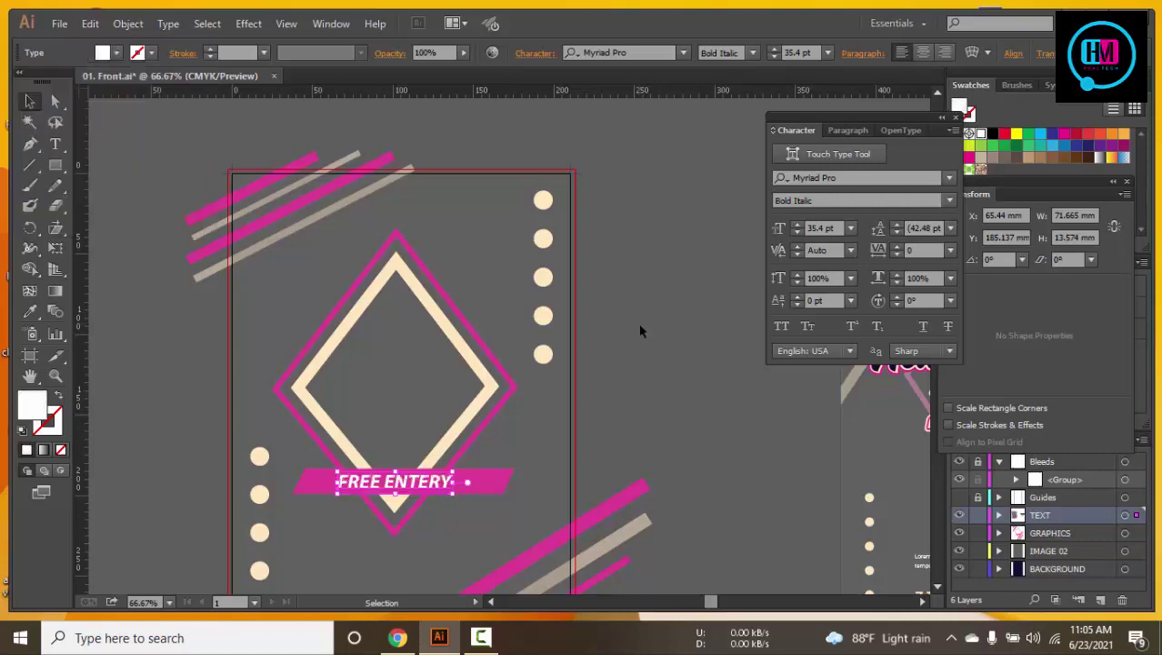
key(ctrl+minus)
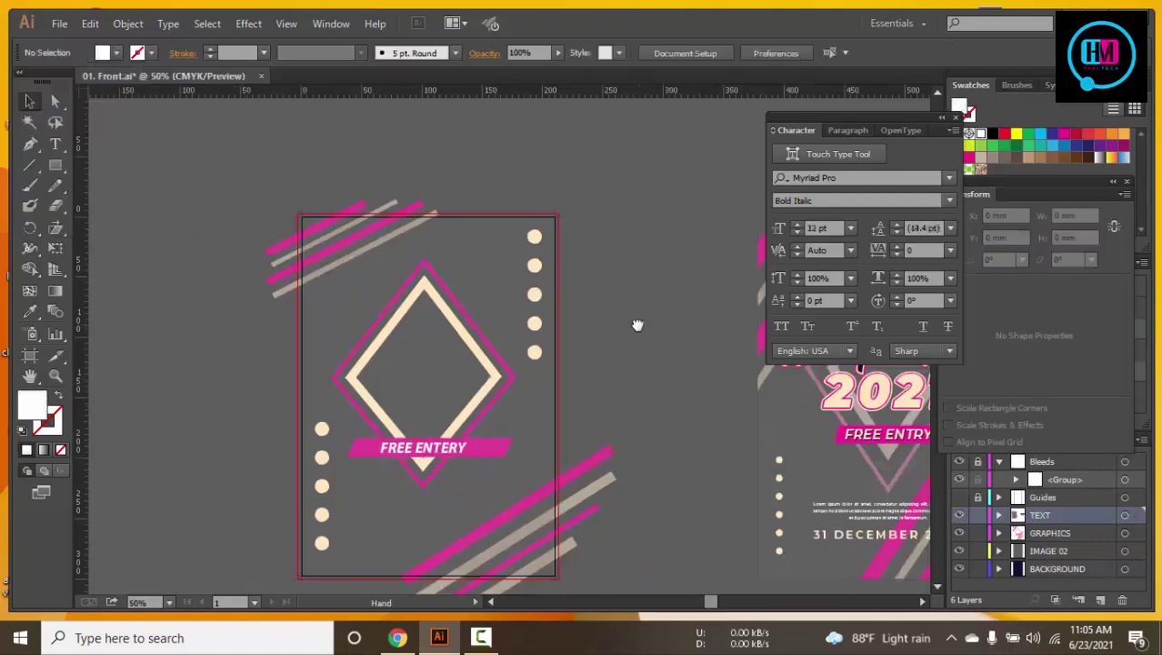
drag(632, 324, 518, 367)
key(space)
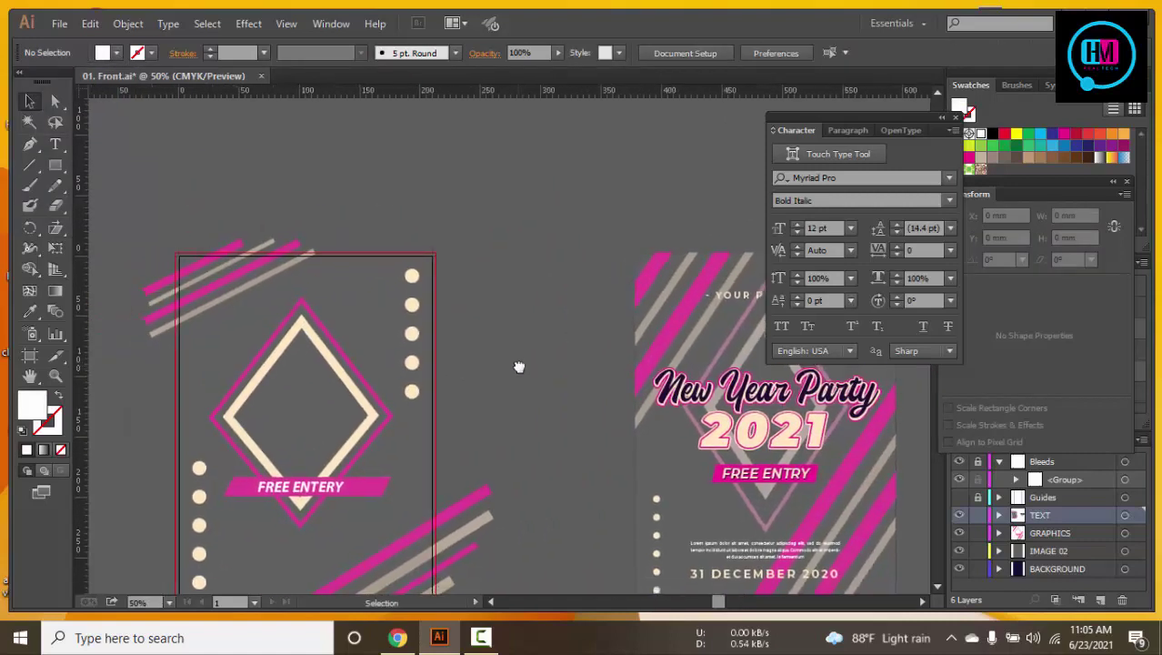
key(t)
Add a large 2021 text and fit it inside the diamond on the left flyer
click(512, 353)
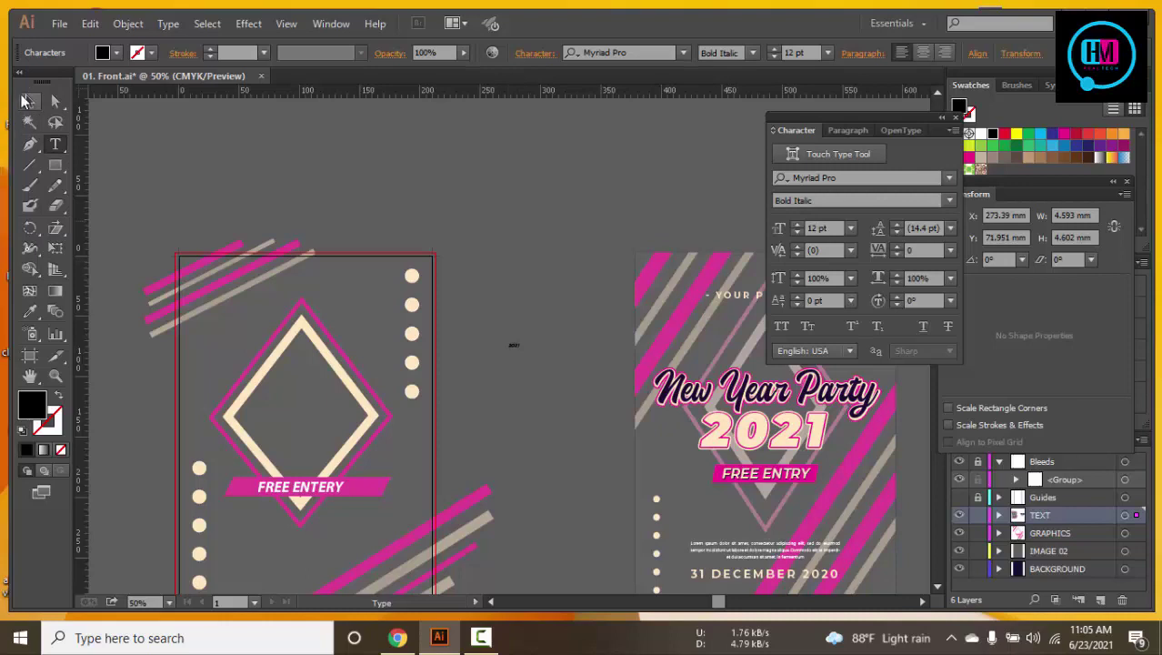
click(29, 101)
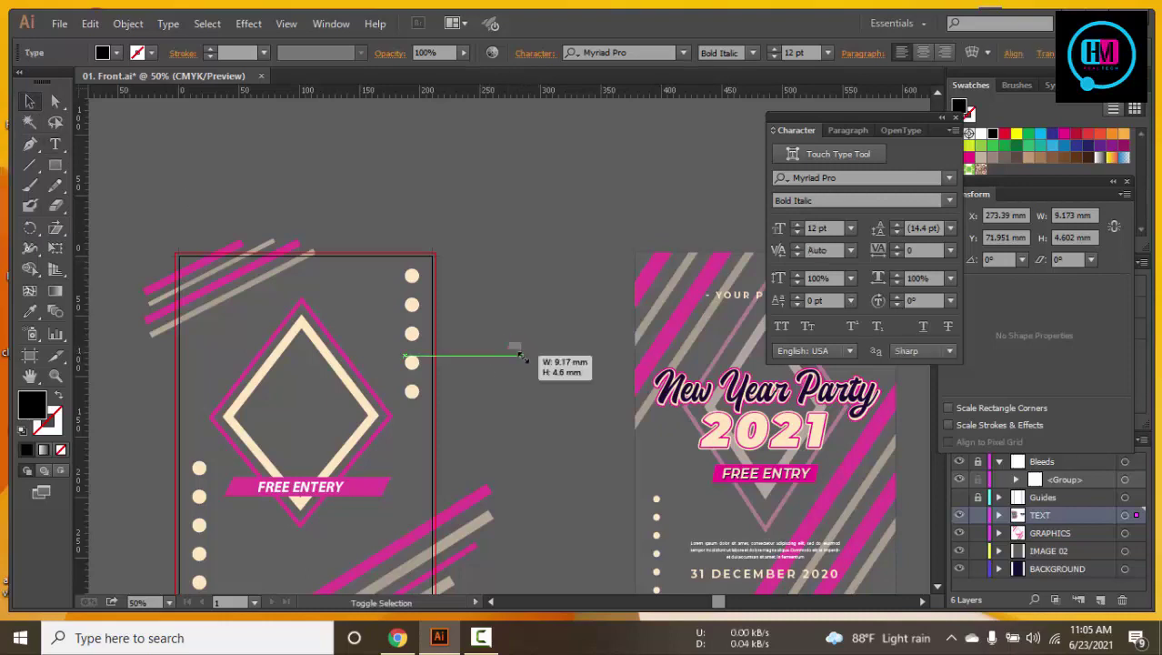
drag(522, 355, 592, 400)
text(2021)
drag(557, 348, 346, 450)
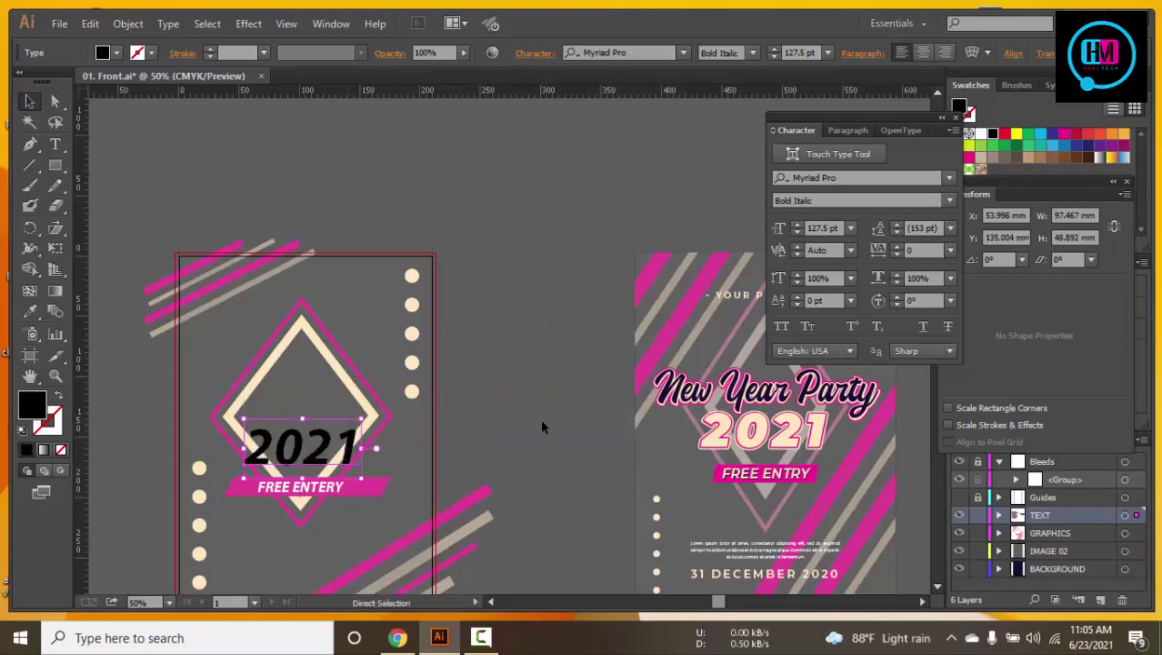
key(ctrl+equal)
drag(576, 382, 588, 331)
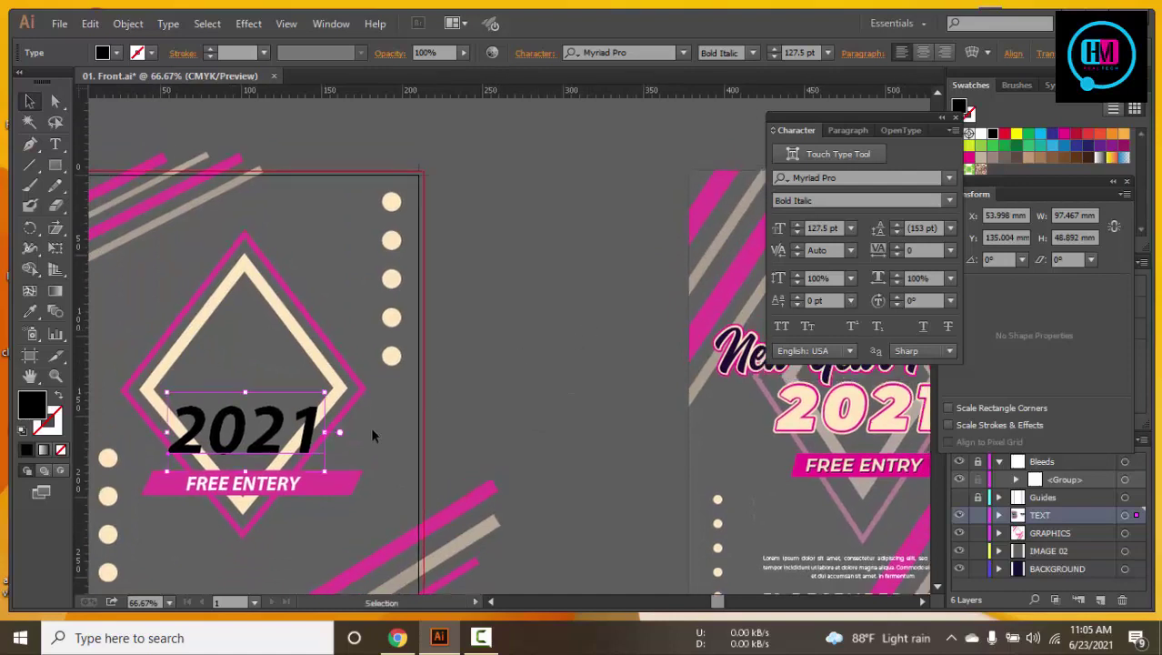
drag(327, 474, 312, 466)
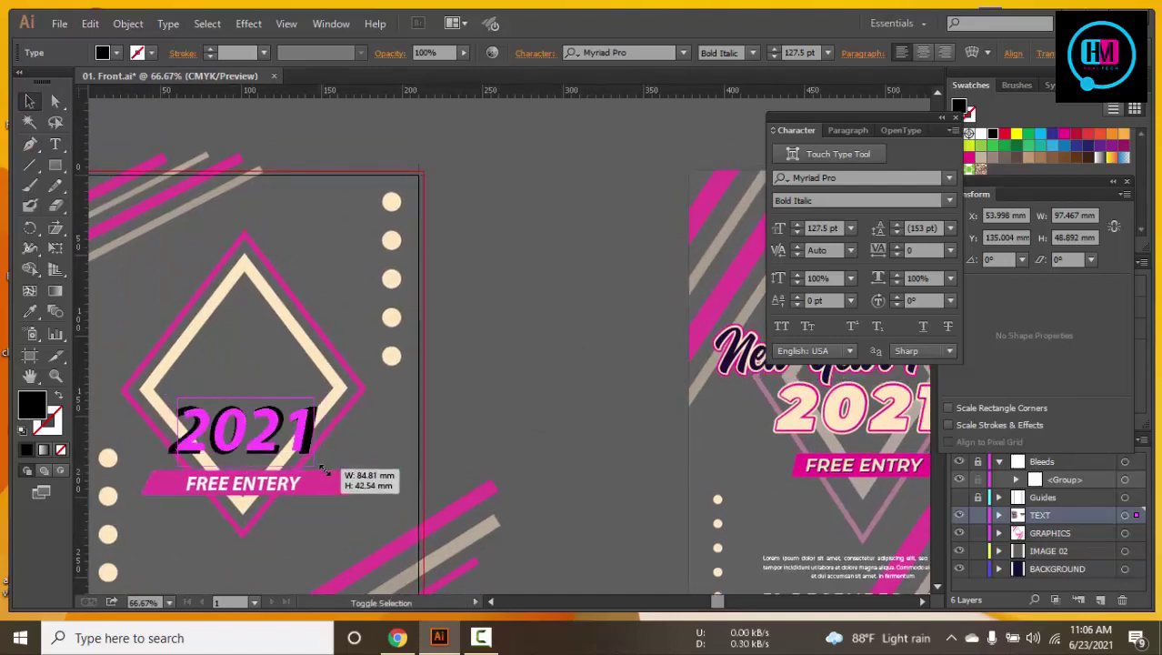
Close the floating Character, Colour and Transform panels
click(536, 384)
click(269, 436)
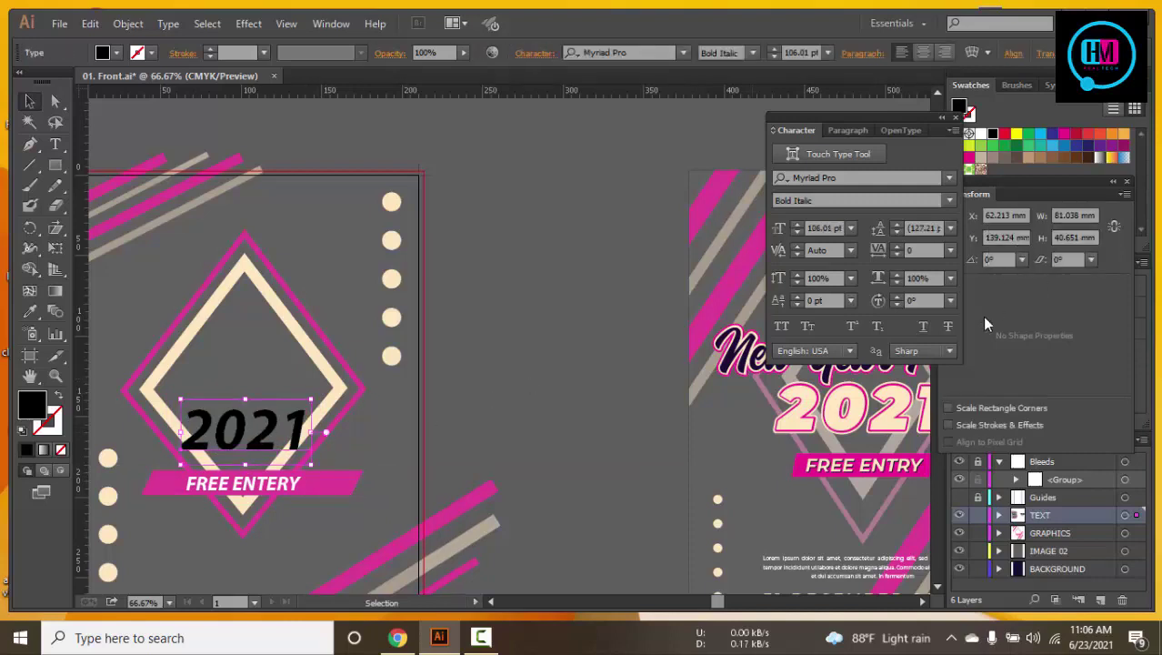
click(955, 117)
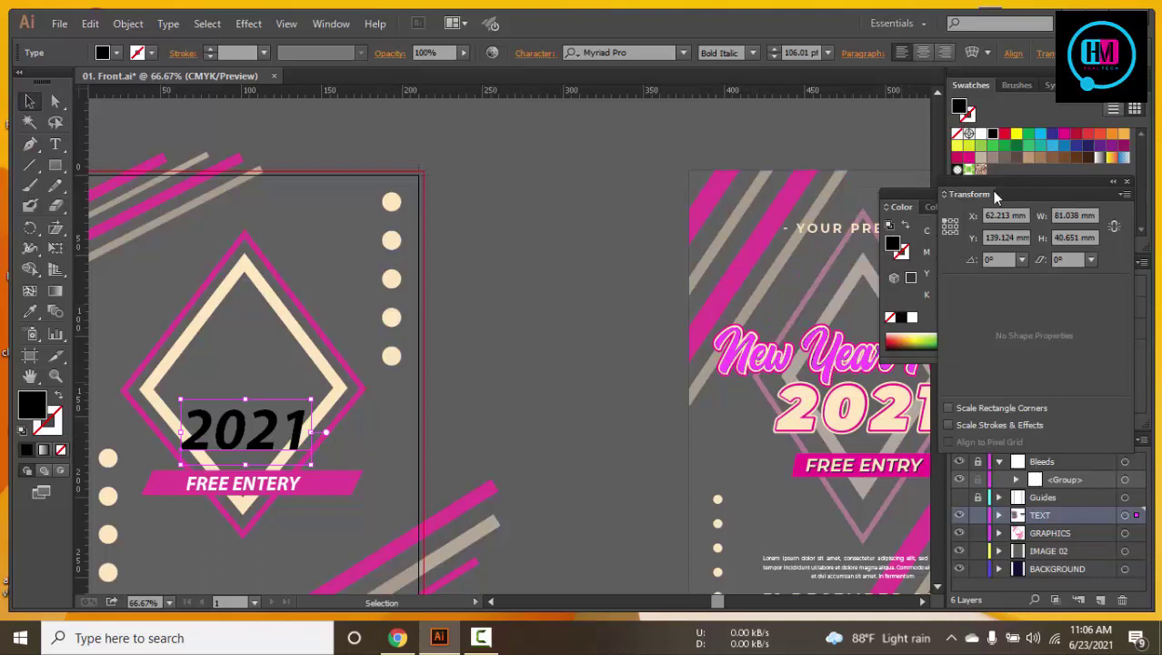
drag(995, 194, 701, 162)
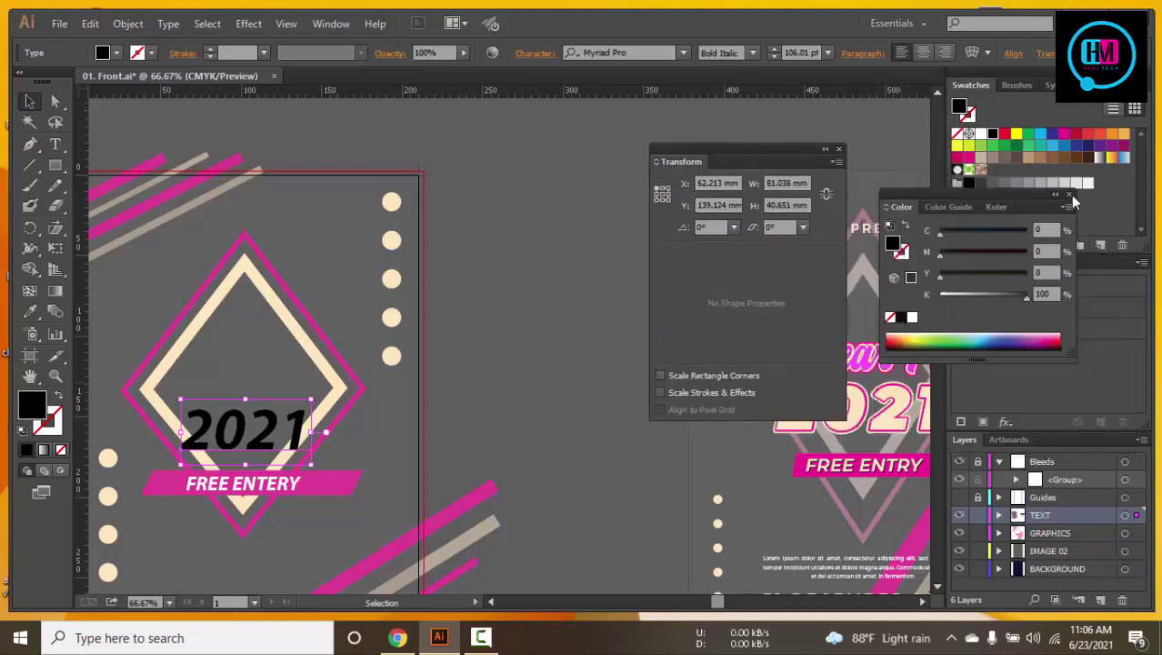
click(1069, 195)
click(839, 149)
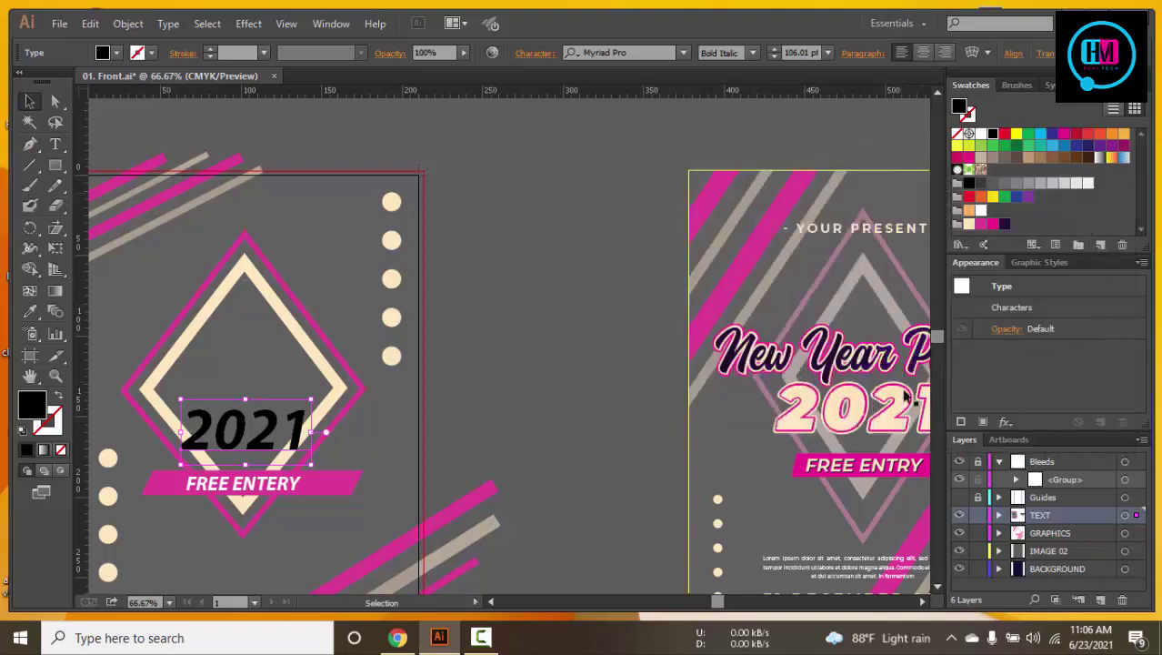
Set the 2021 text's Appearance fill to white
click(982, 421)
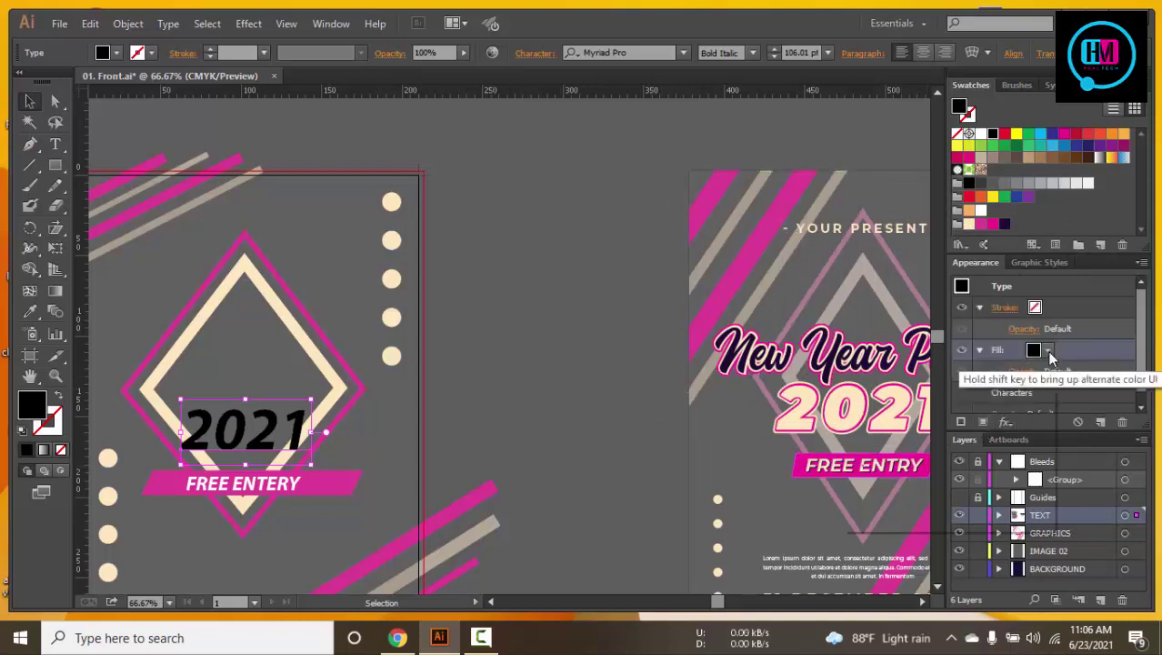
click(1048, 351)
click(912, 379)
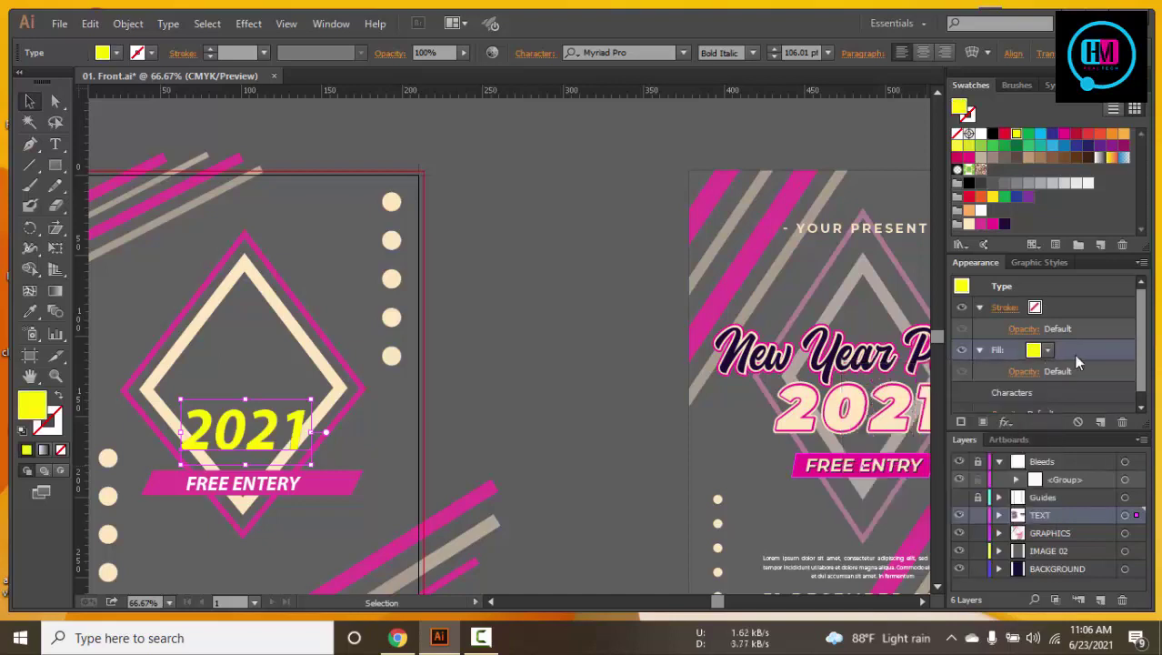
key(ctrl+z)
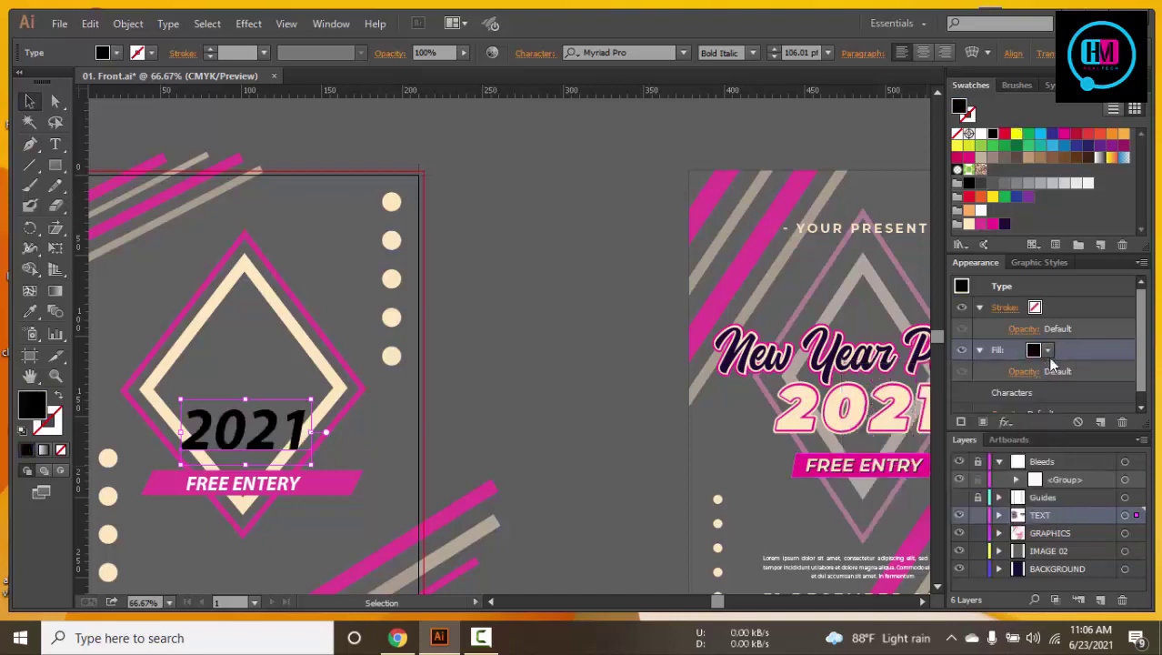
click(1048, 351)
click(876, 379)
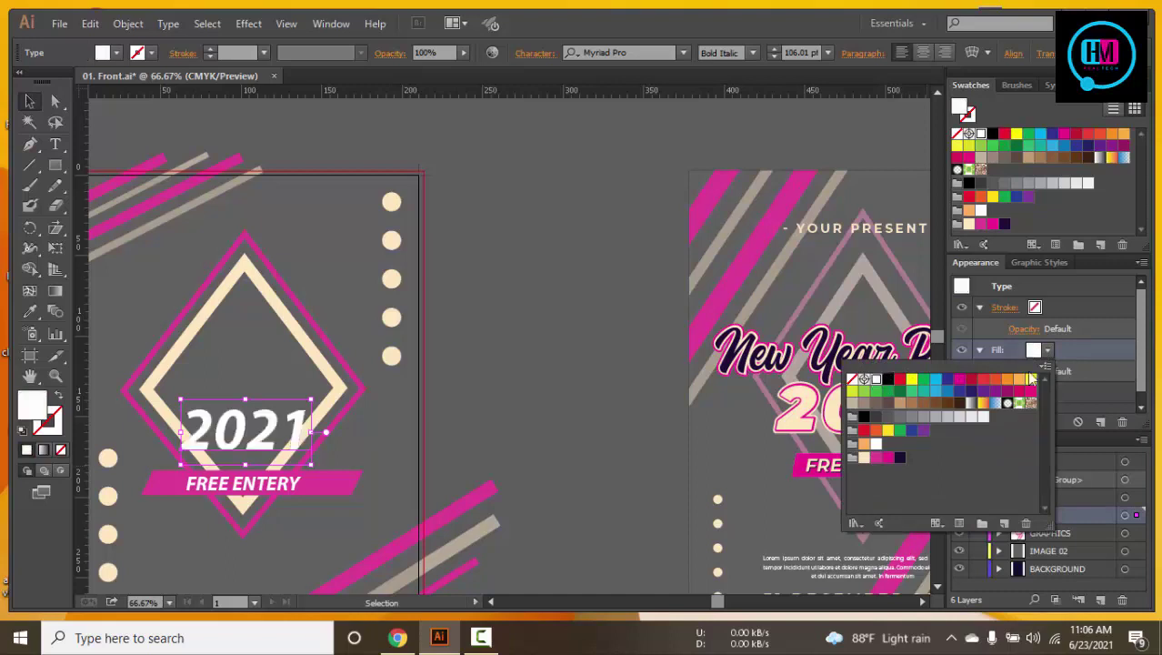
click(1088, 367)
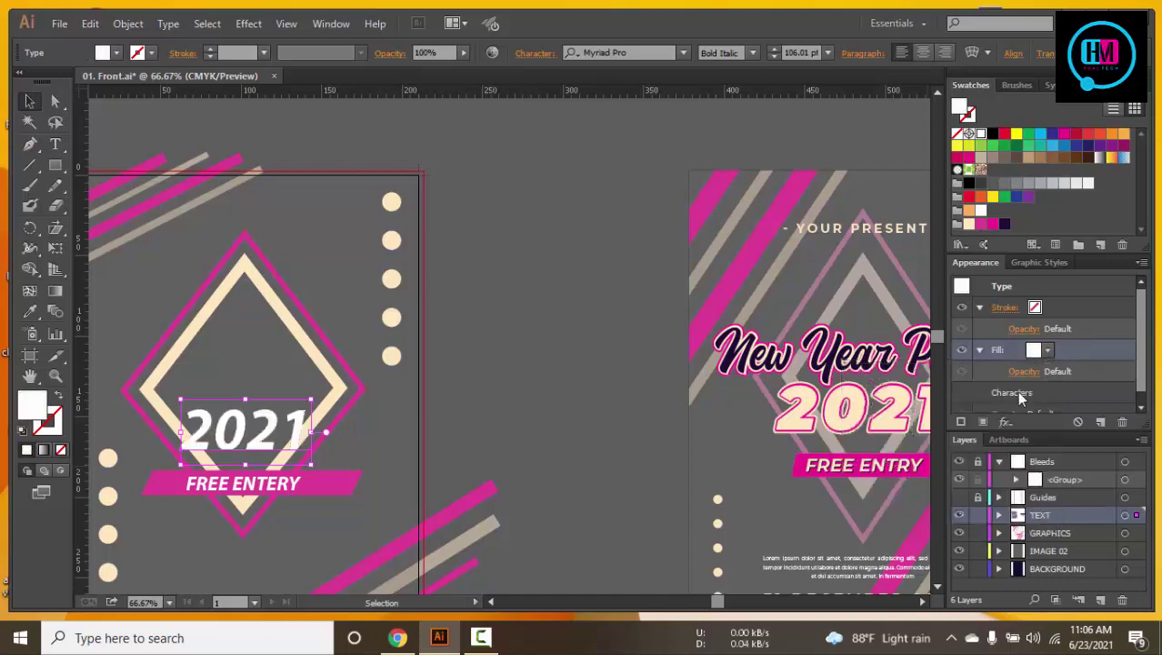
Add a second fill layer to the 2021 text
click(982, 420)
scroll(1068, 369, down, 2)
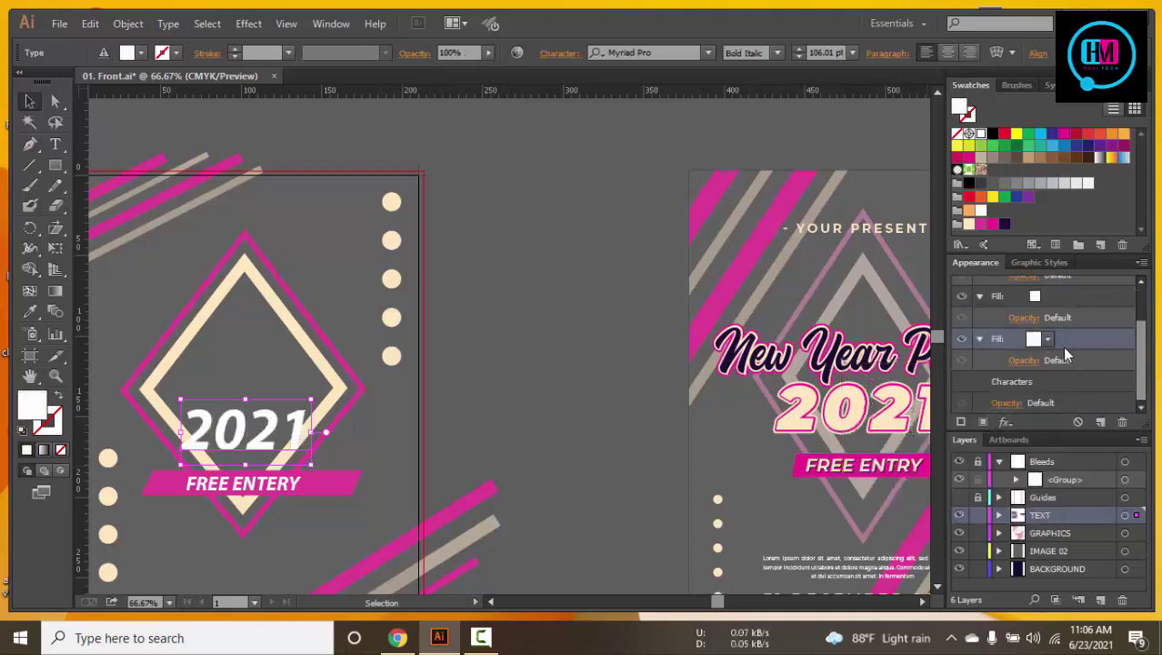
click(1061, 346)
click(1048, 339)
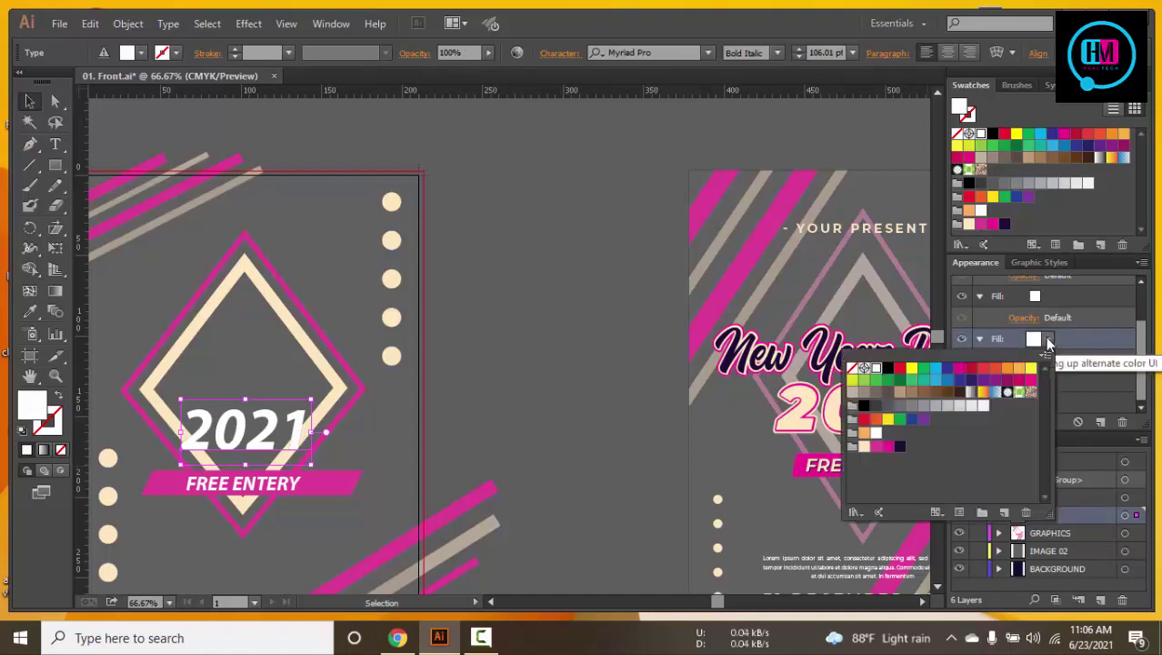
click(1086, 345)
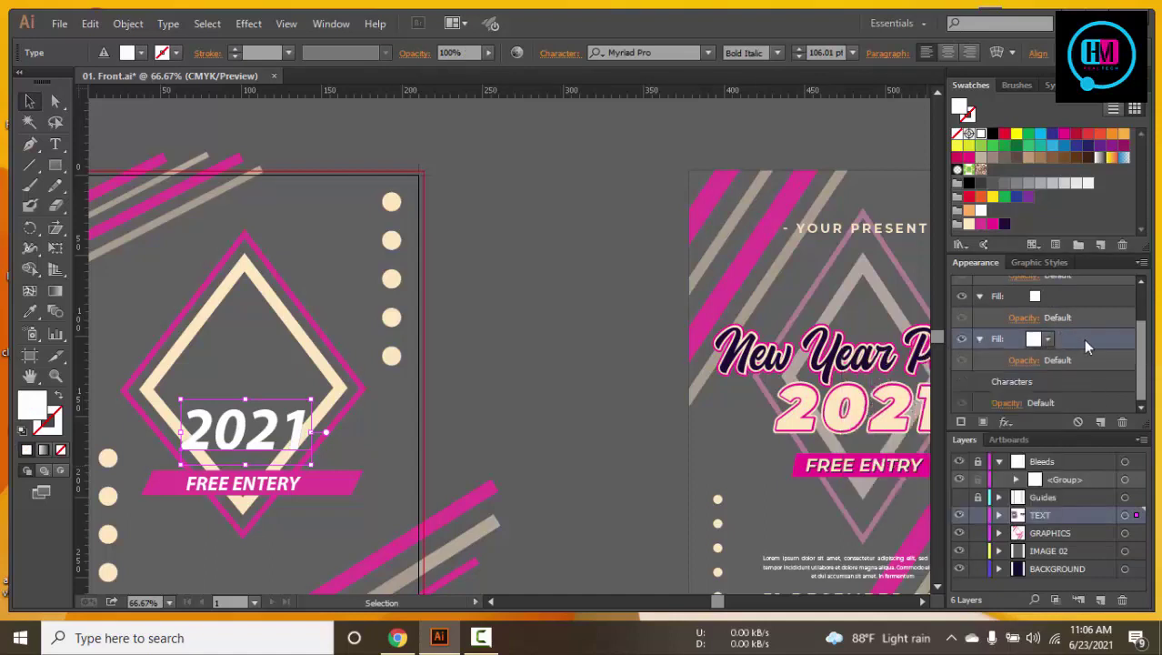
Apply a 1 mm Offset Path to the new fill and colour it magenta
click(1006, 422)
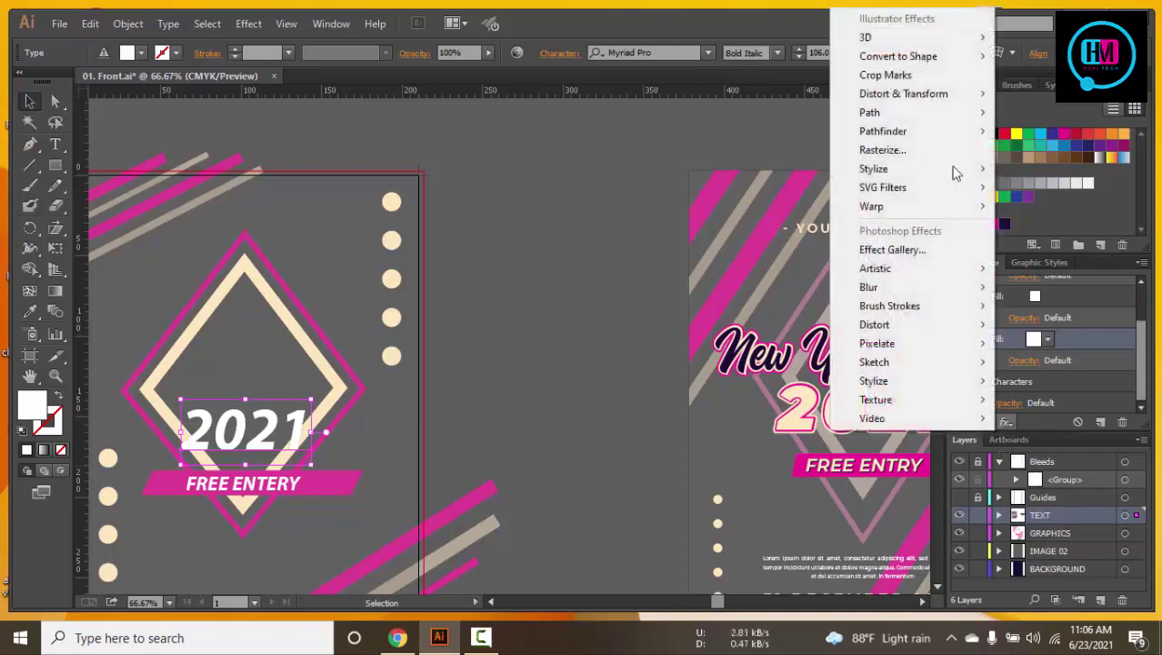
mouse_move(870, 112)
click(1048, 111)
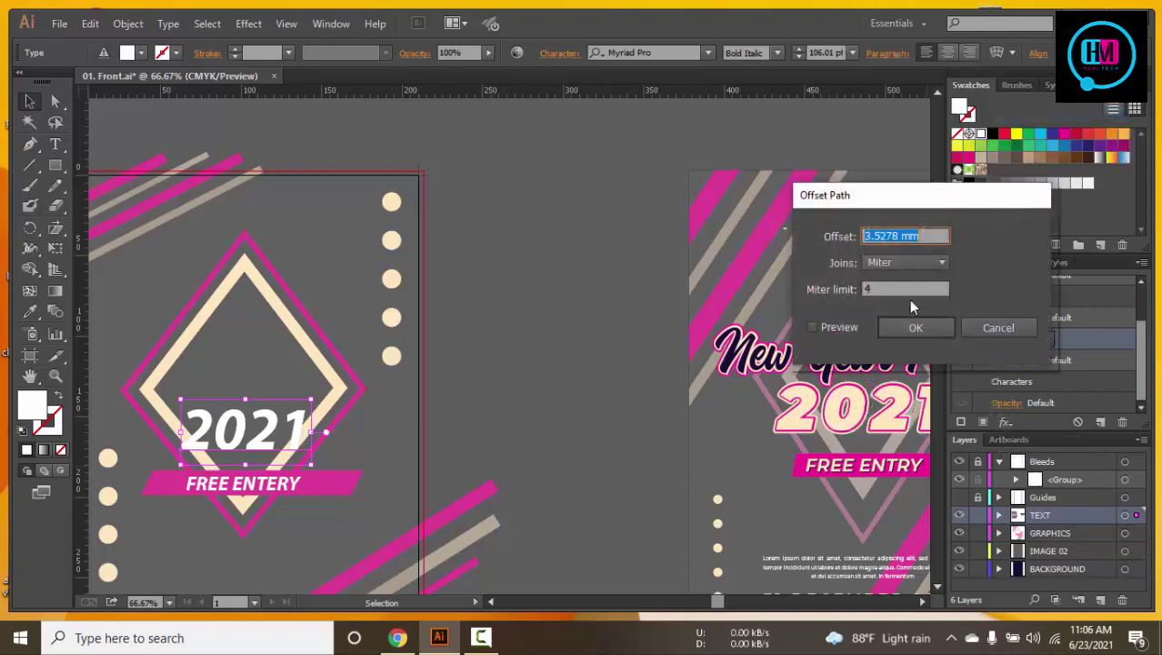
click(812, 328)
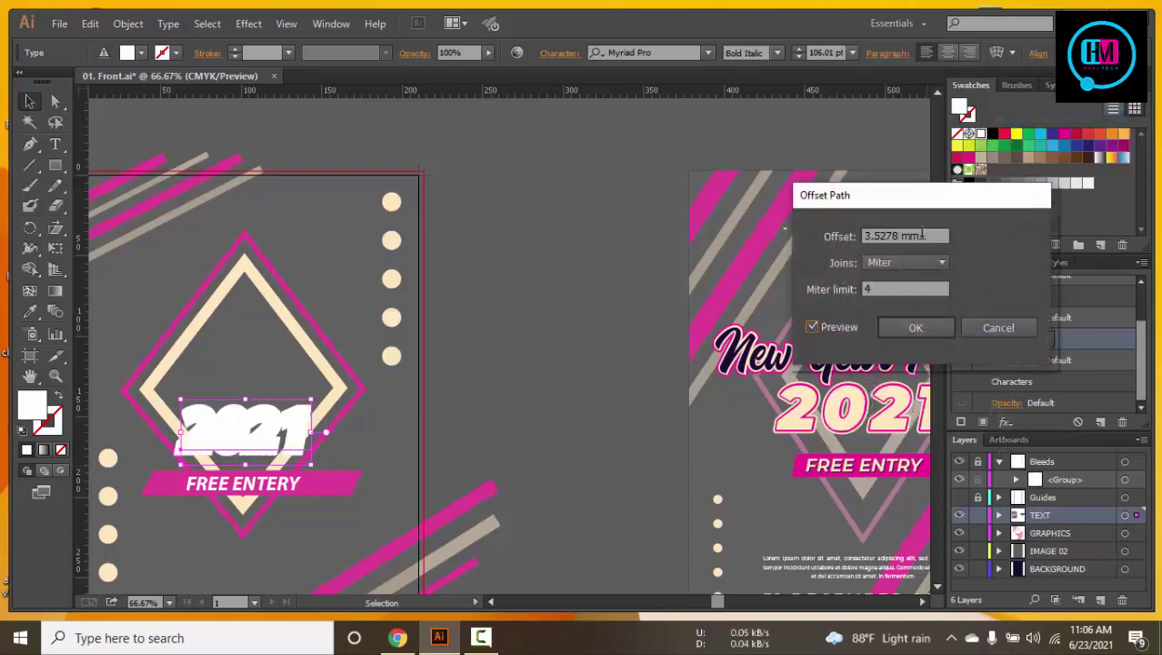
drag(922, 235, 799, 233)
text(1)
click(812, 327)
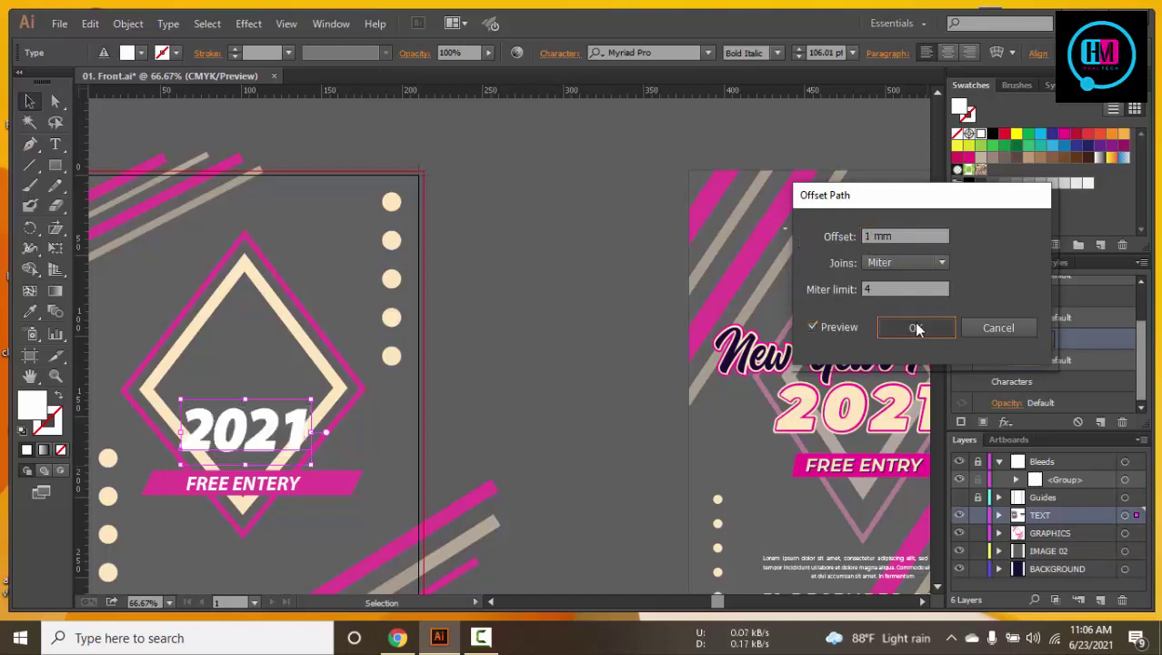
click(883, 326)
click(1047, 351)
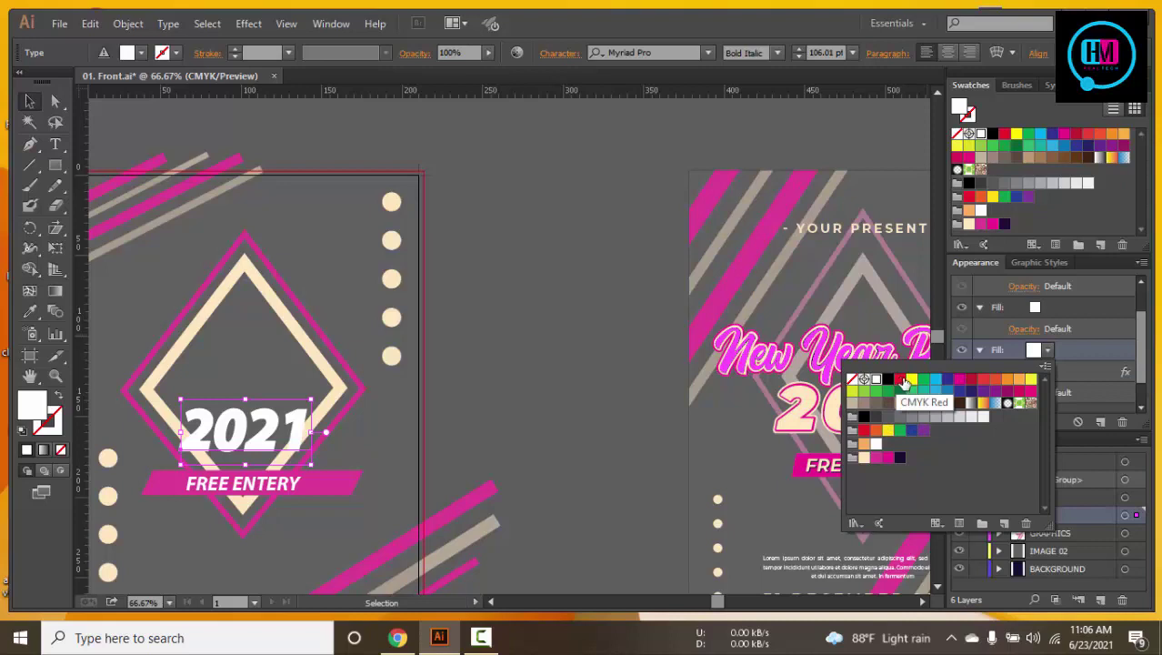
click(959, 379)
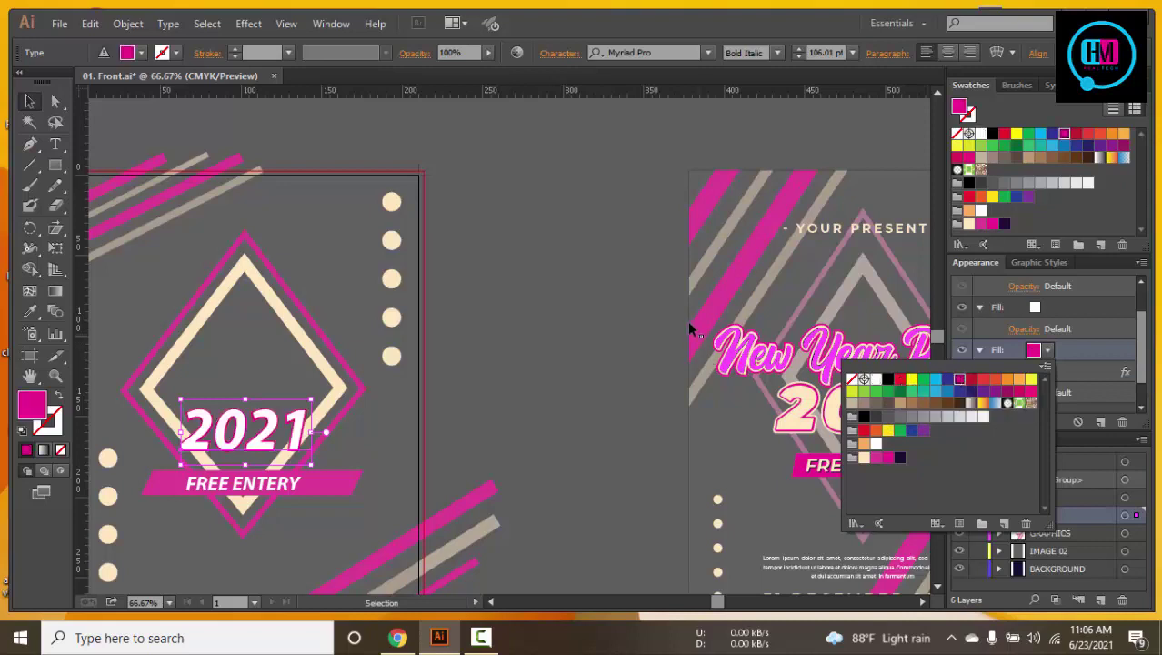
click(614, 316)
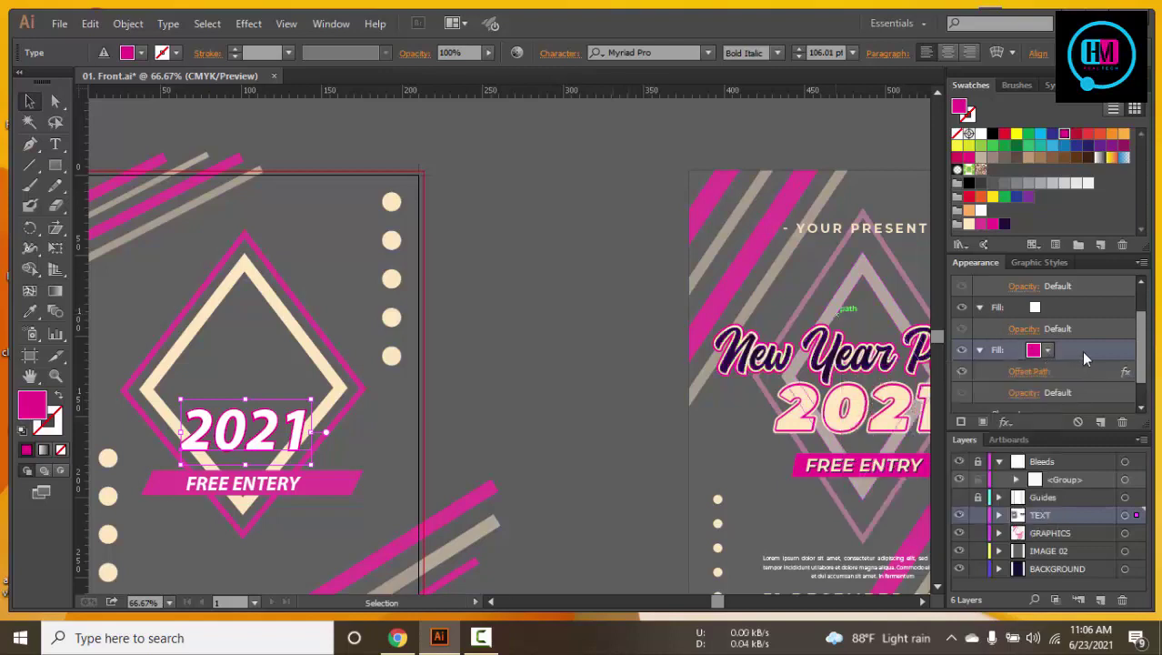
Reorder the 2021 fill layers and set the lower fill to white
drag(1081, 366, 983, 414)
click(1064, 389)
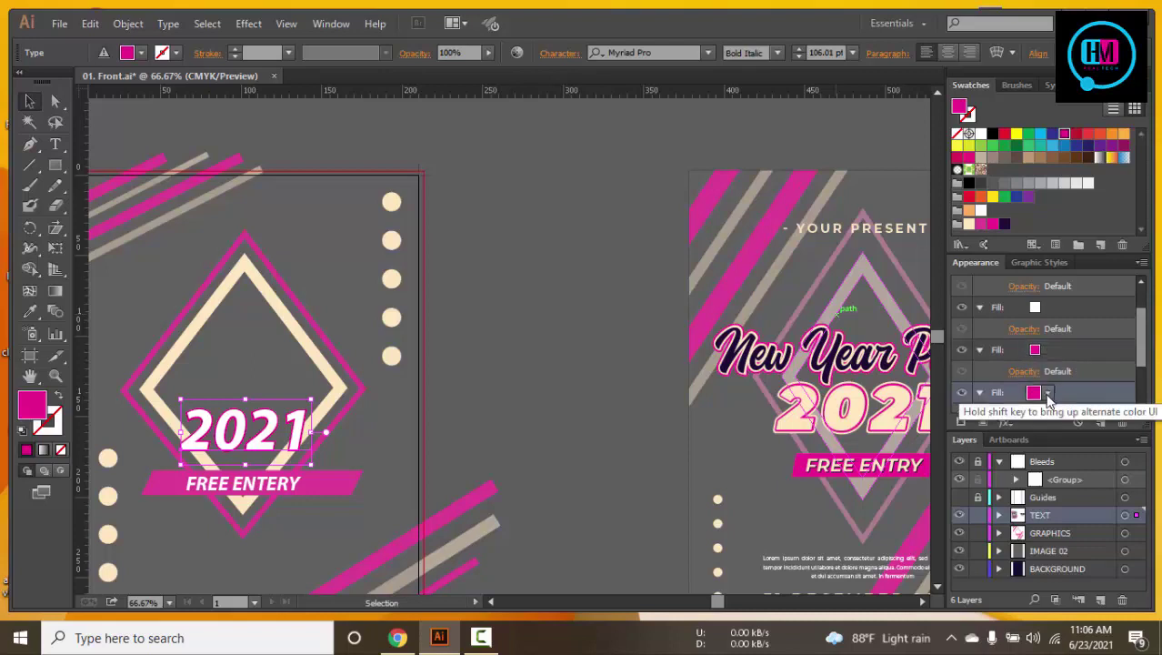
click(1048, 394)
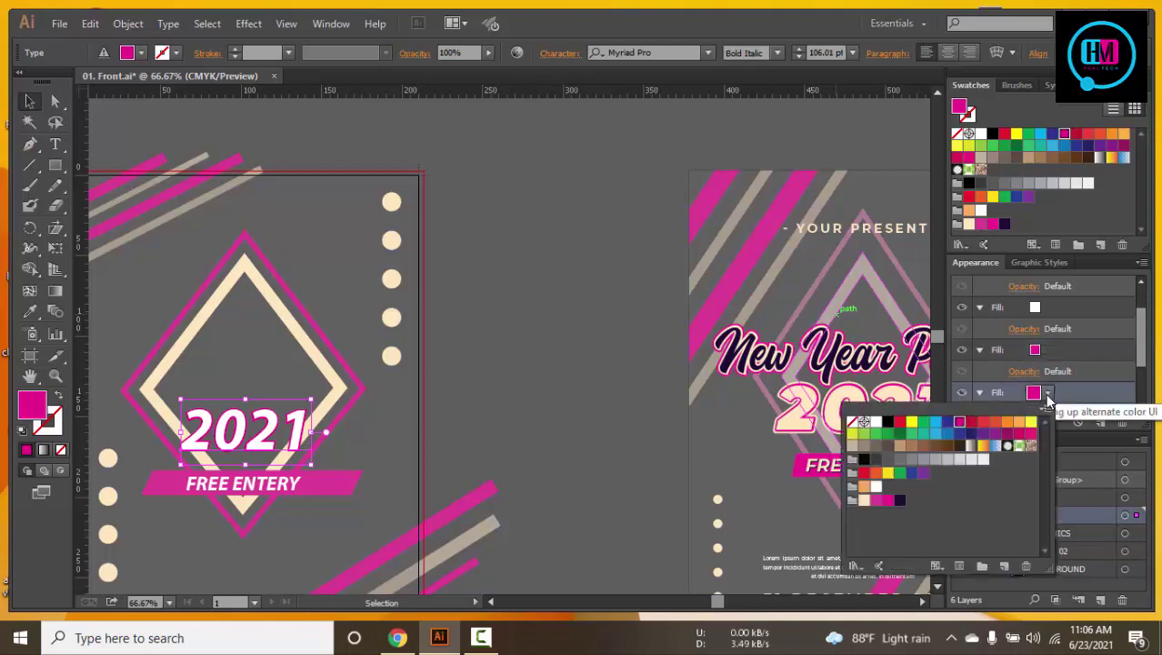
click(878, 424)
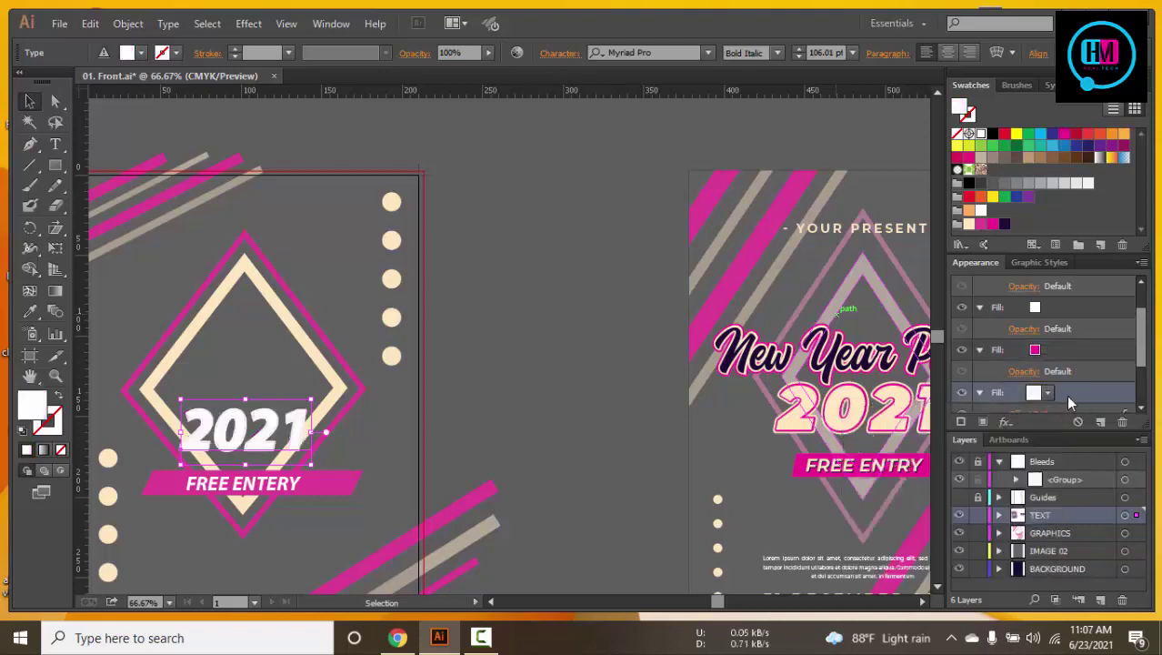
scroll(1067, 396, down, 3)
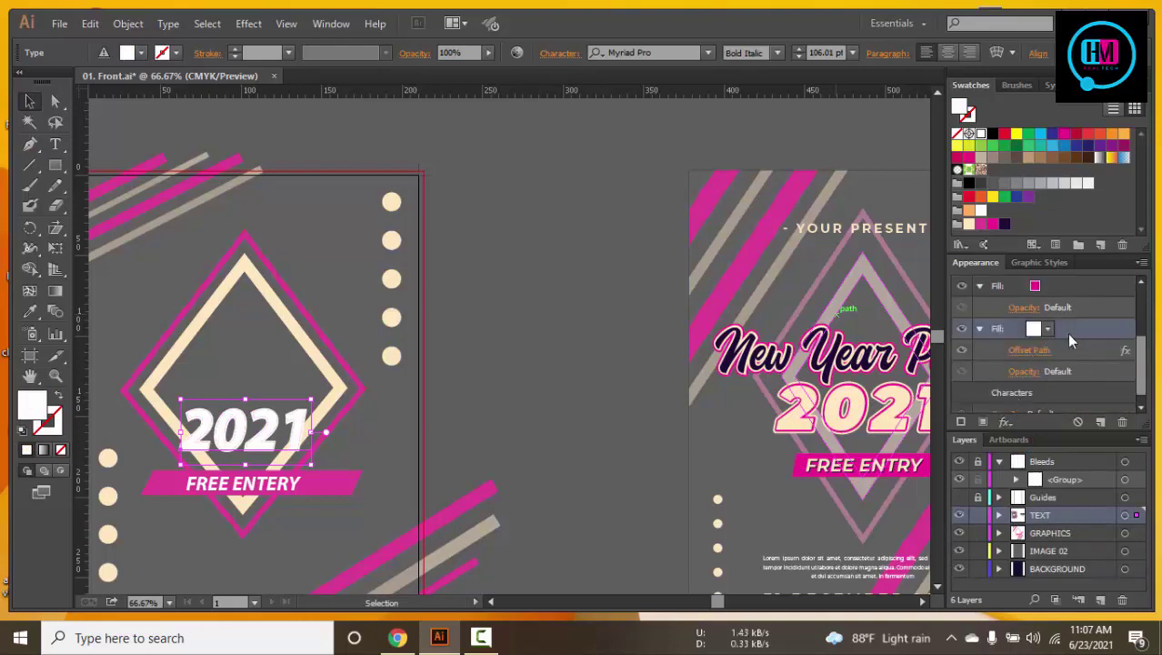
Change the white fill's Offset Path distance to 2 mm
click(1029, 351)
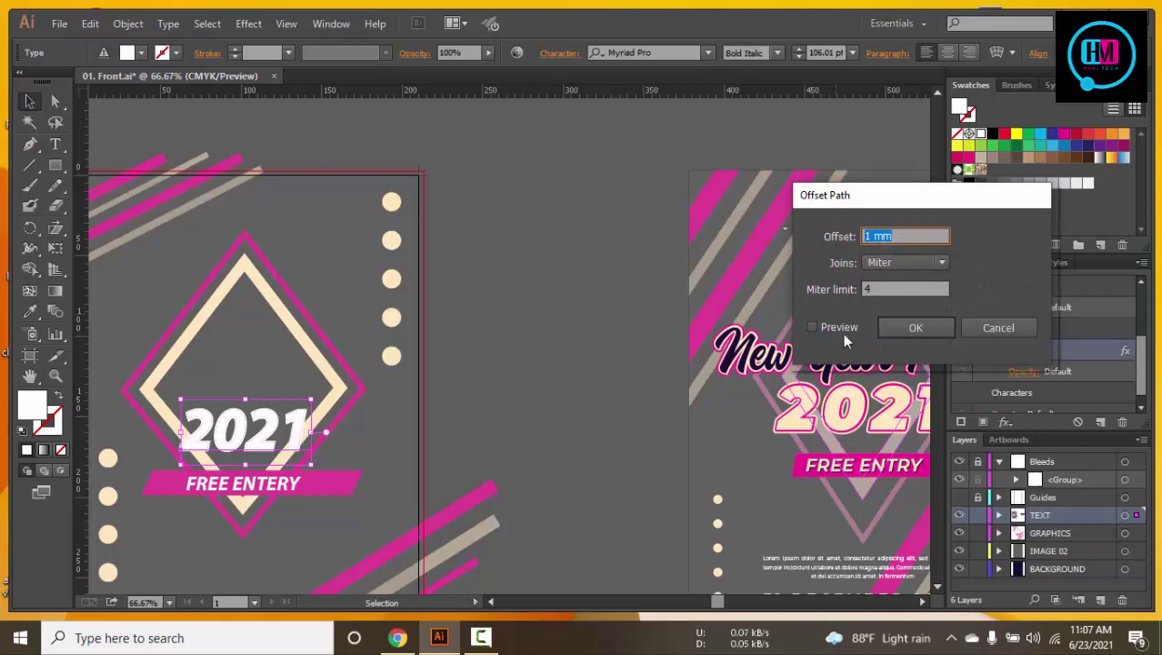
click(814, 327)
click(902, 235)
text(2)
key(Tab)
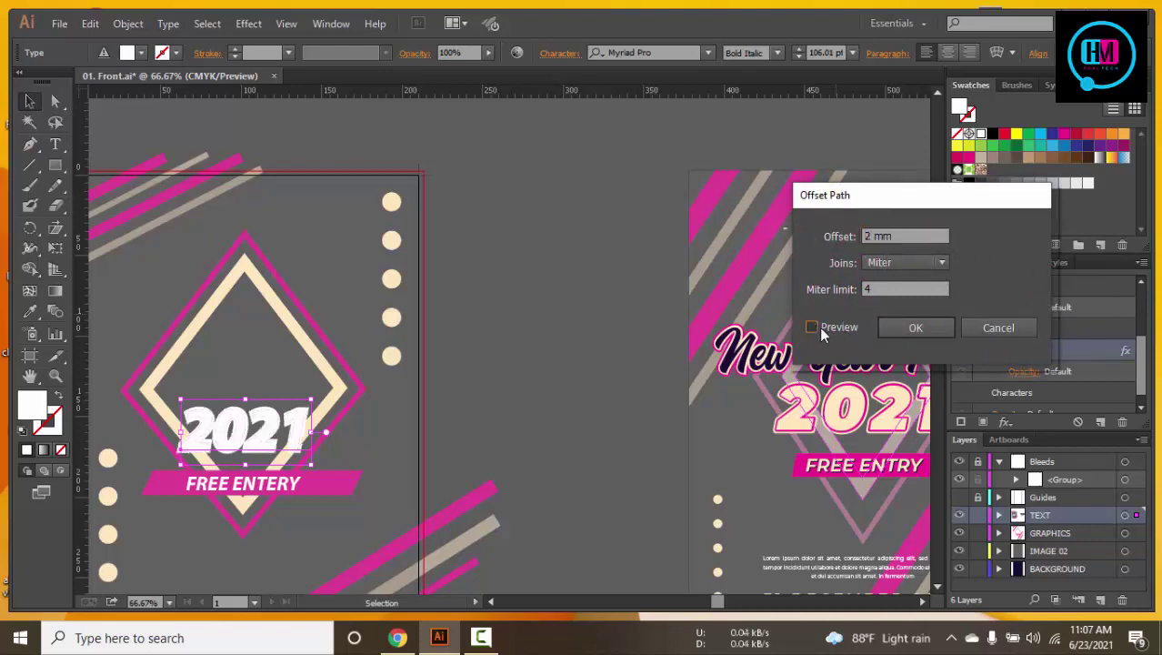
click(923, 327)
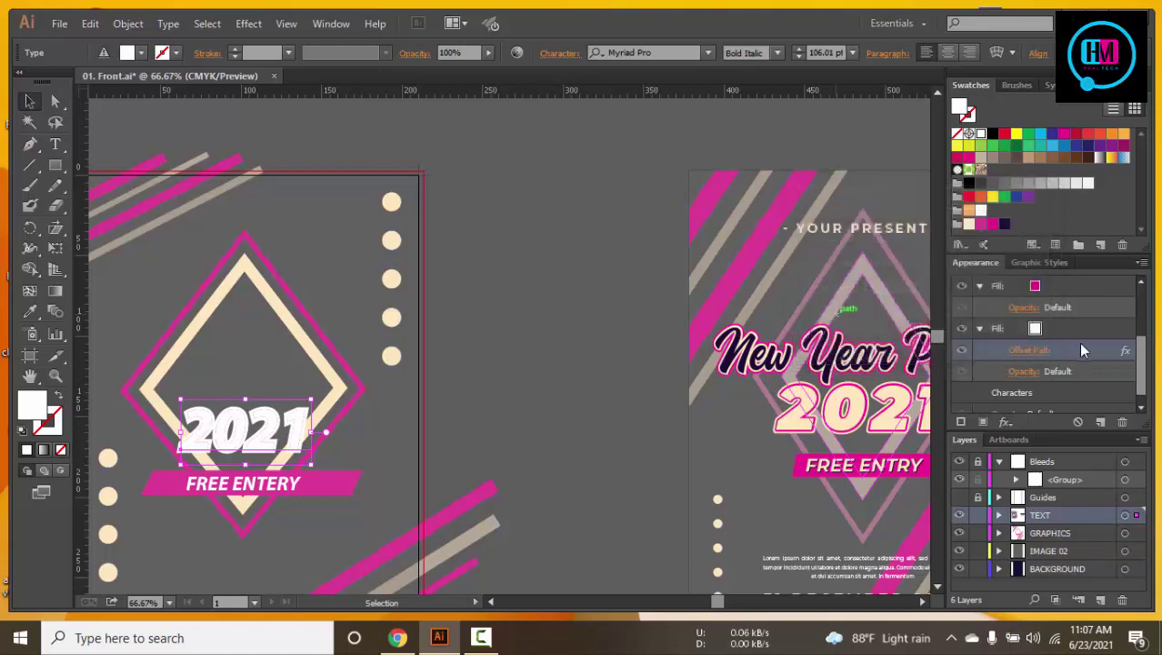
Add another pink fill to 2021 with a 2 mm Offset Path
click(1065, 289)
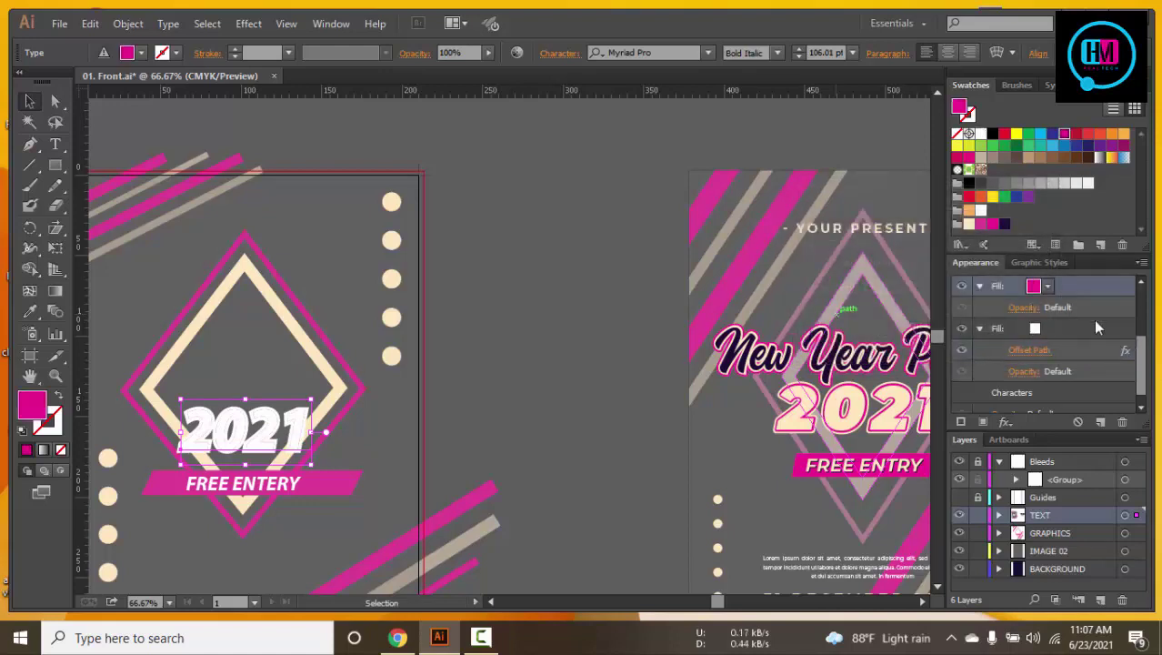
key(ctrl+slash)
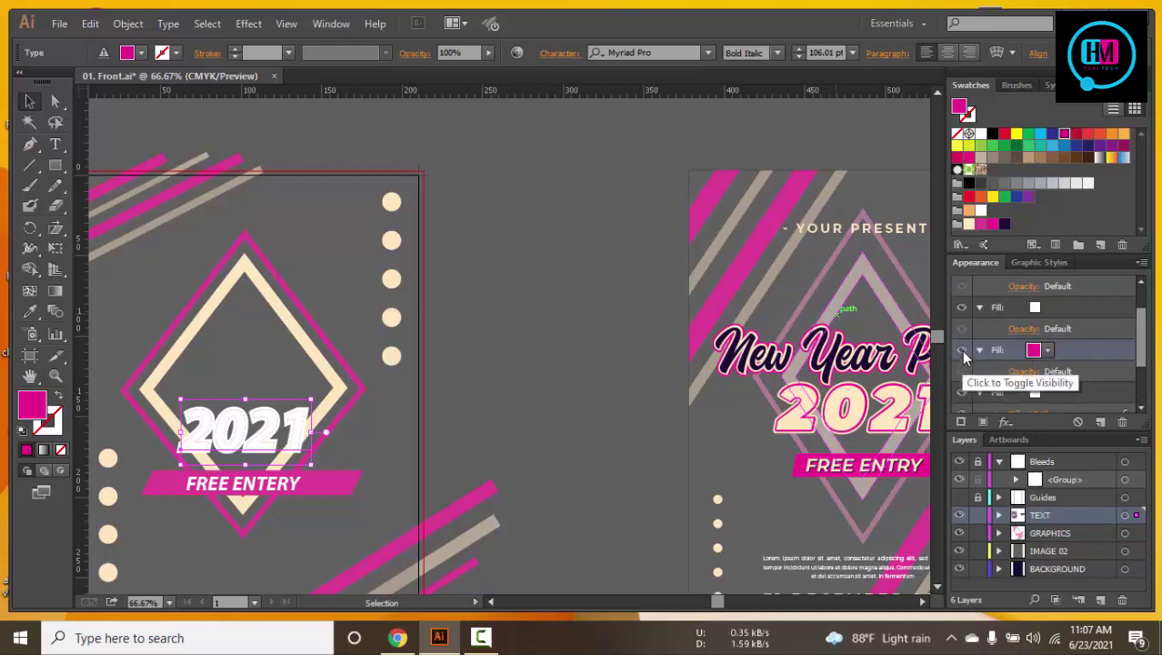
click(962, 351)
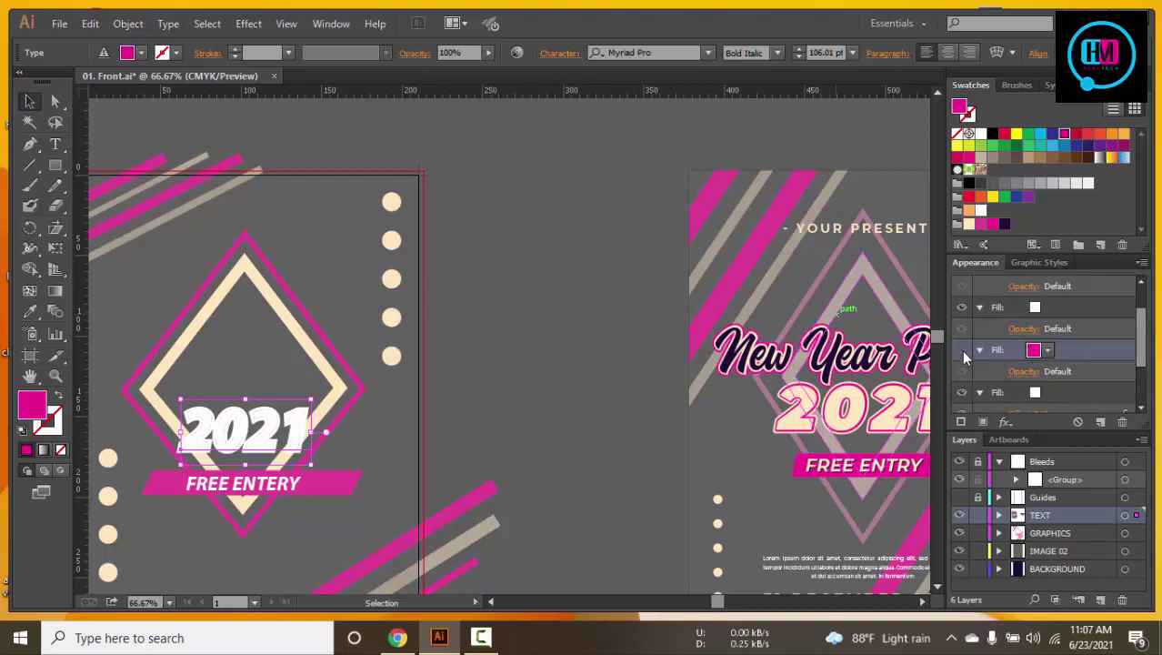
click(962, 351)
click(1008, 424)
mouse_move(869, 113)
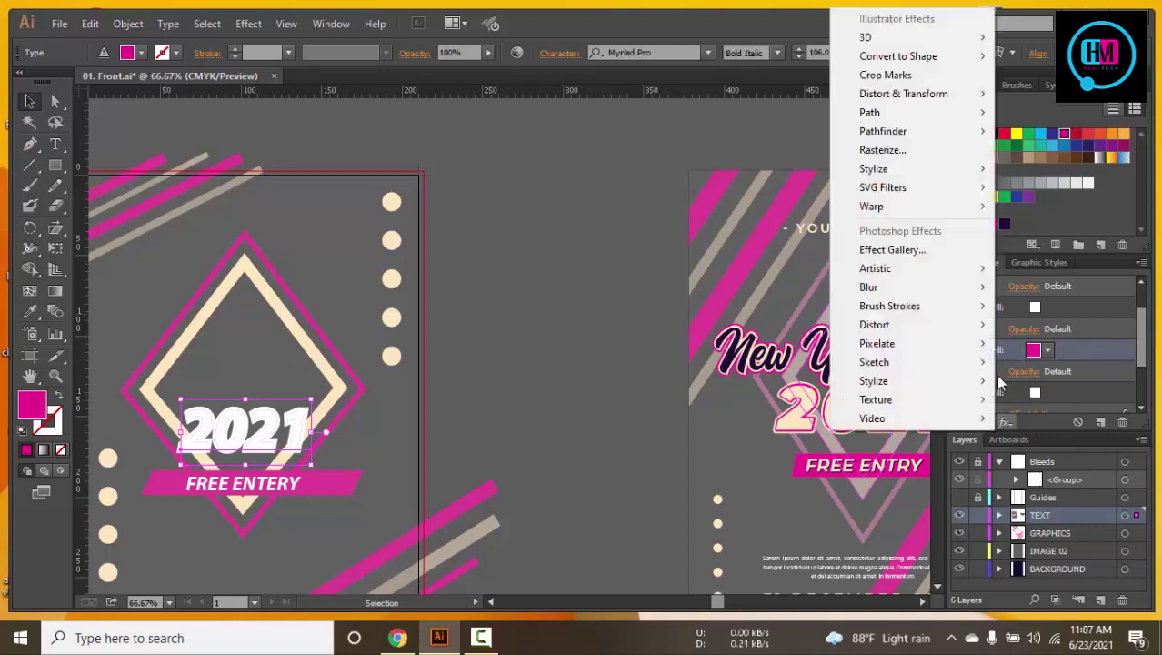
click(1012, 115)
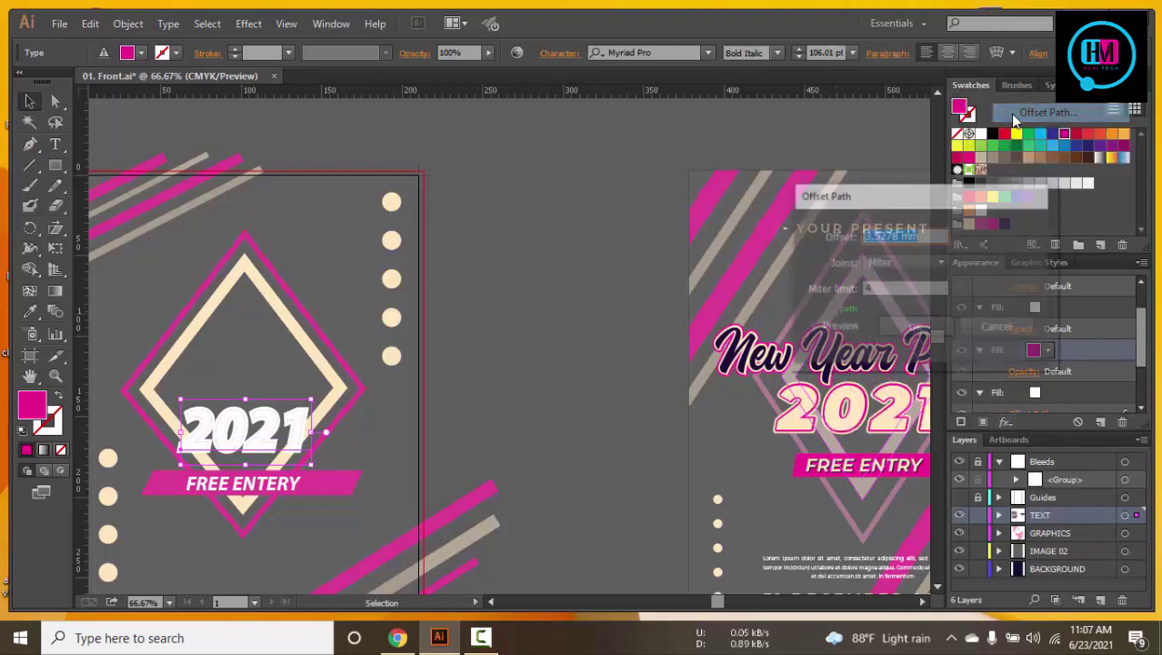
click(812, 327)
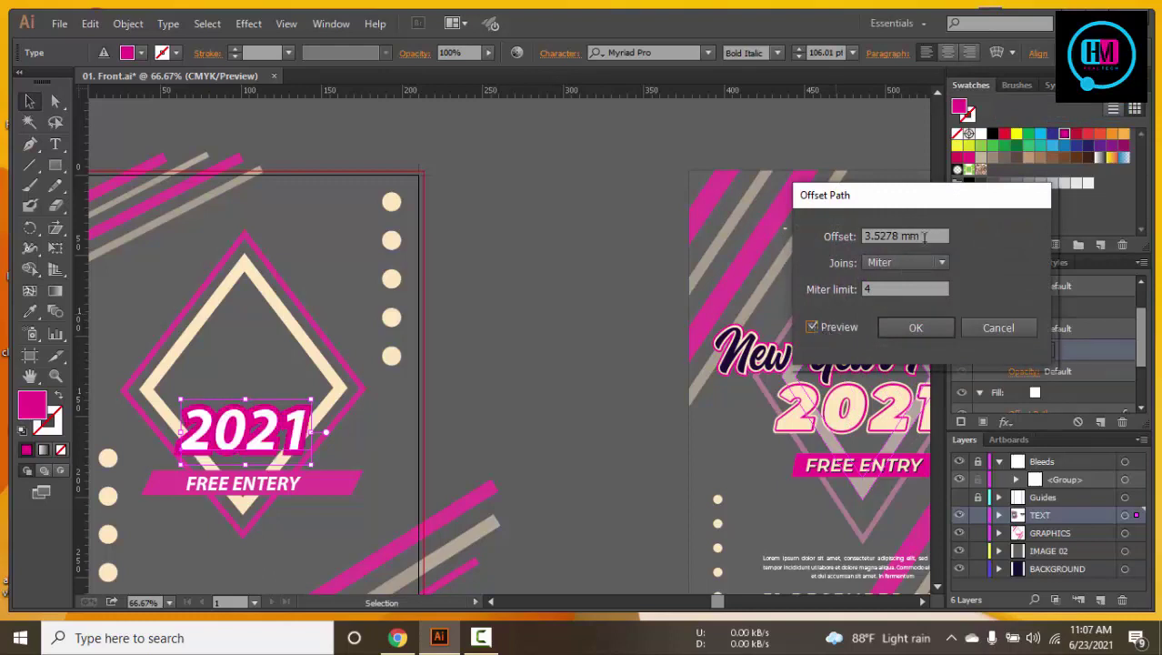
click(821, 235)
text(2)
click(819, 324)
click(915, 327)
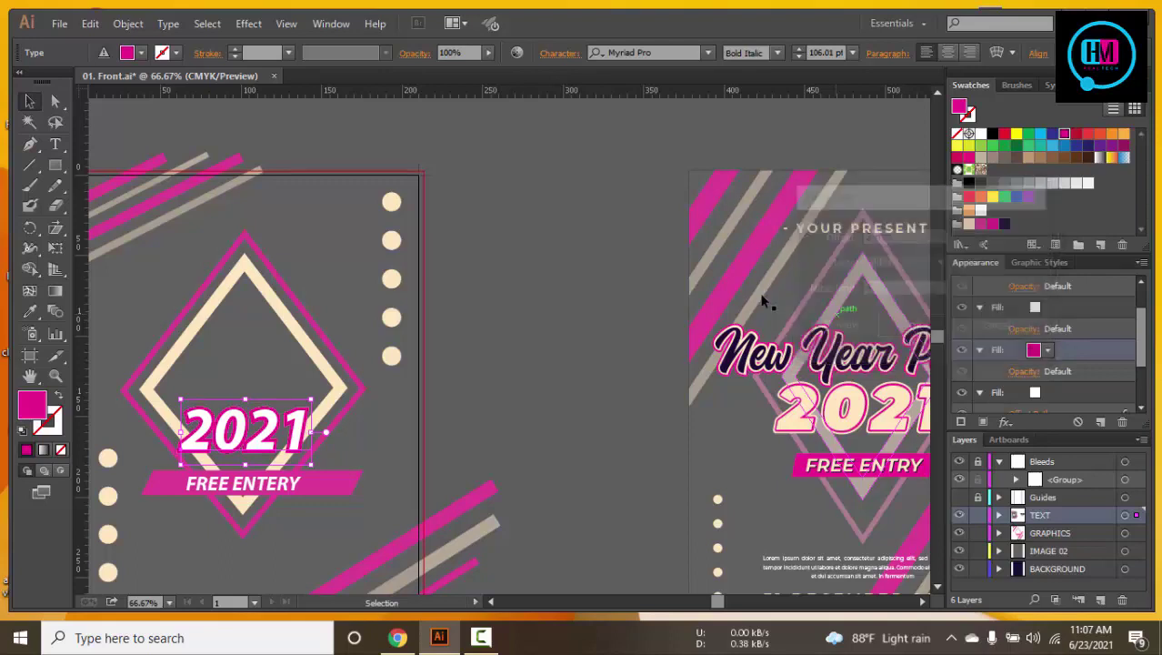
click(621, 251)
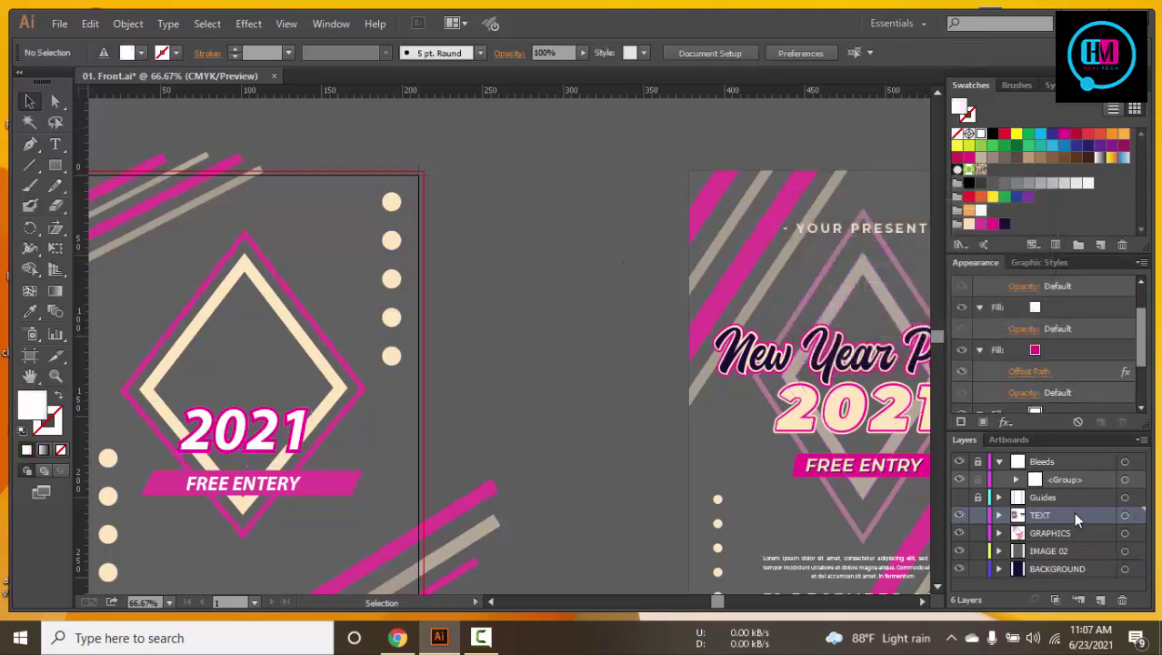
Select the 2021 text and its white fill in the Appearance panel
click(271, 443)
click(583, 366)
scroll(918, 385, down, 1)
scroll(1064, 384, down, 2)
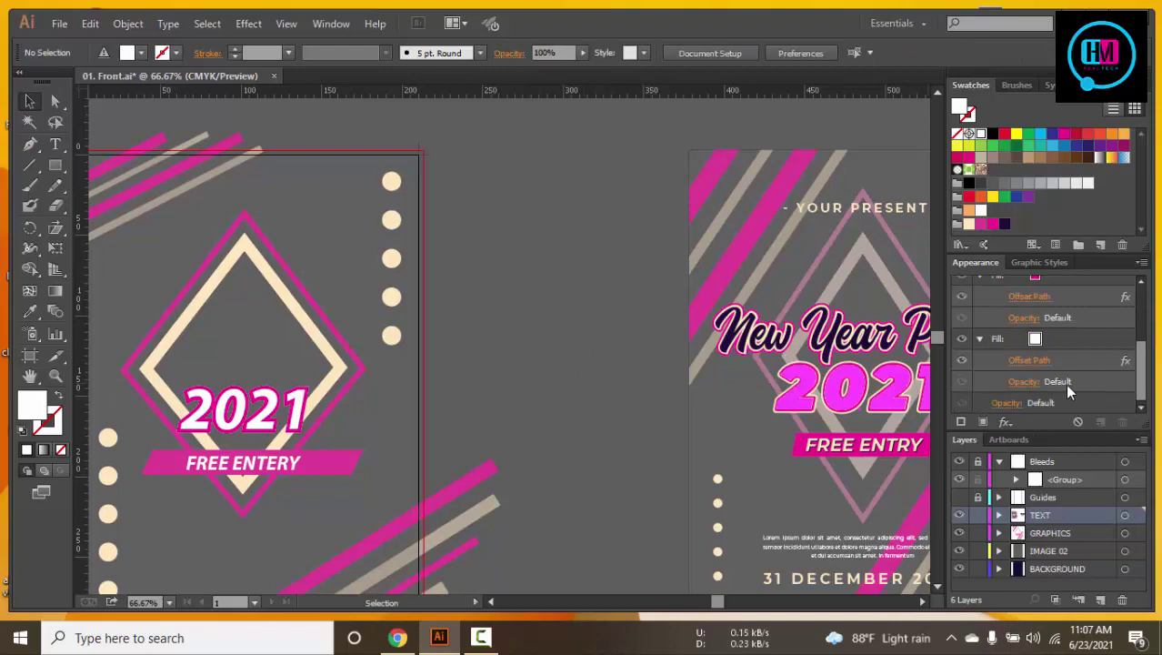
scroll(960, 335, up, 1)
click(960, 335)
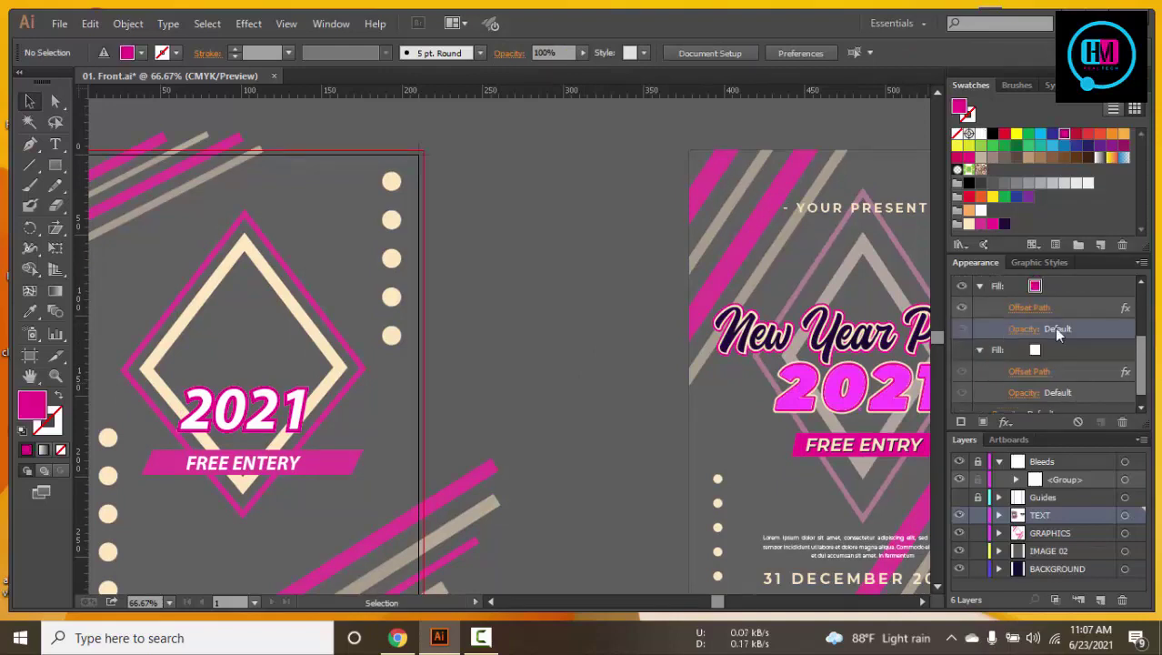
click(1045, 350)
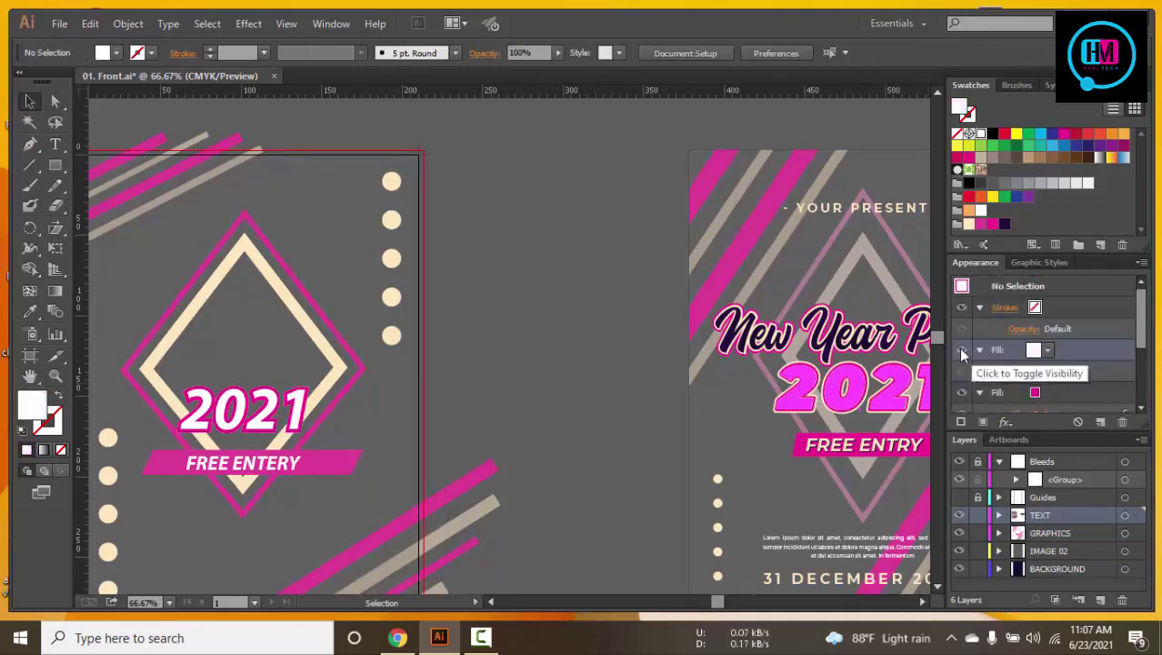
click(265, 402)
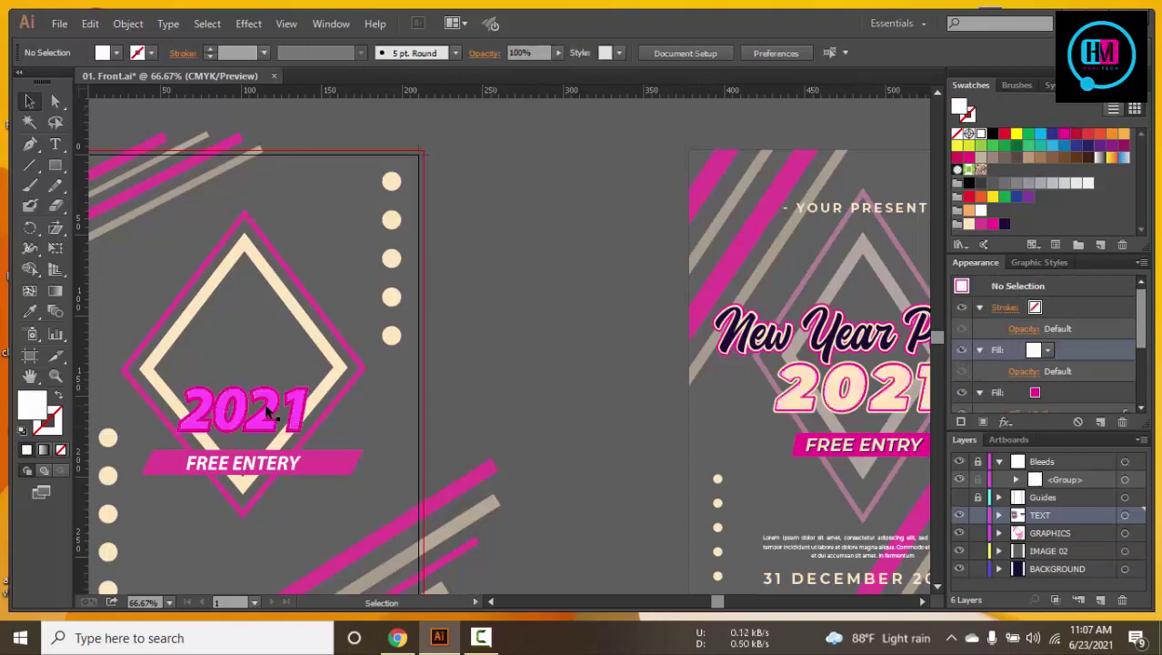
click(963, 349)
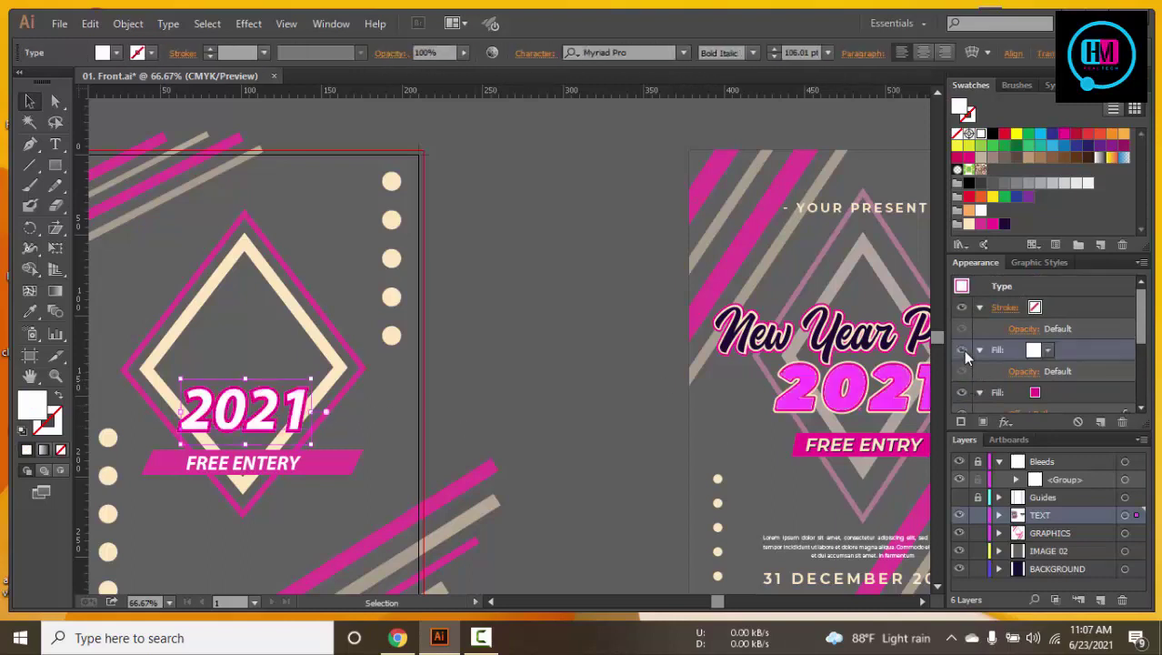
Toggle the pink outline and lower white fills' visibility to compare them
scroll(1013, 351, down, 2)
click(1072, 336)
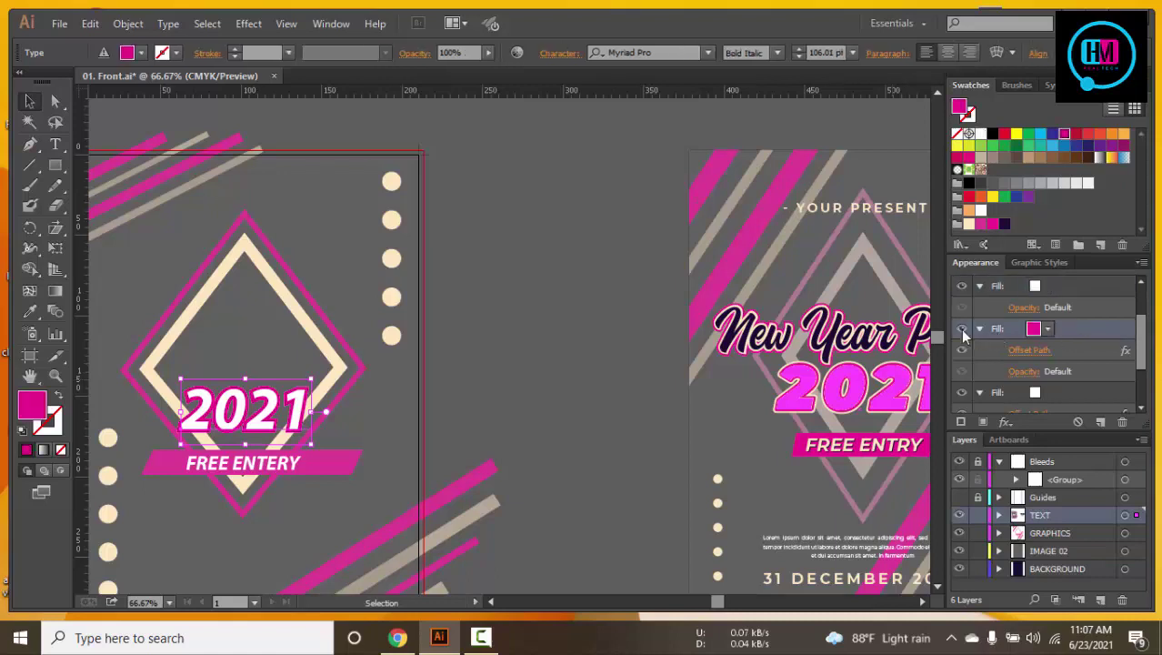
click(961, 330)
click(961, 329)
scroll(1086, 366, down, 3)
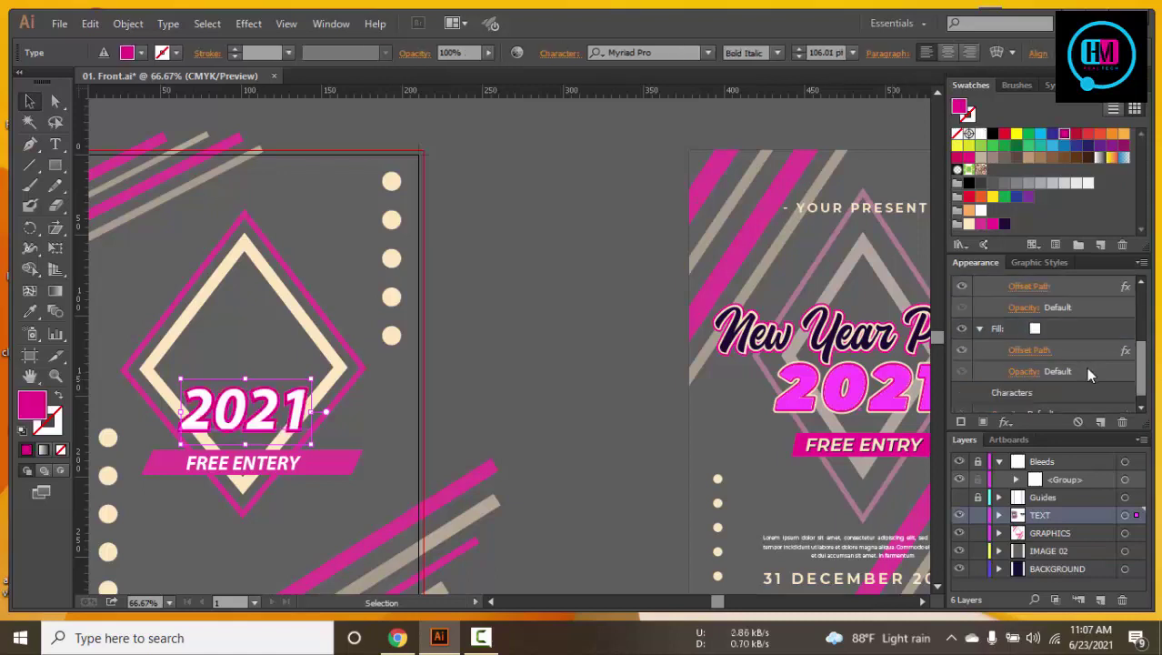
click(1055, 334)
click(962, 330)
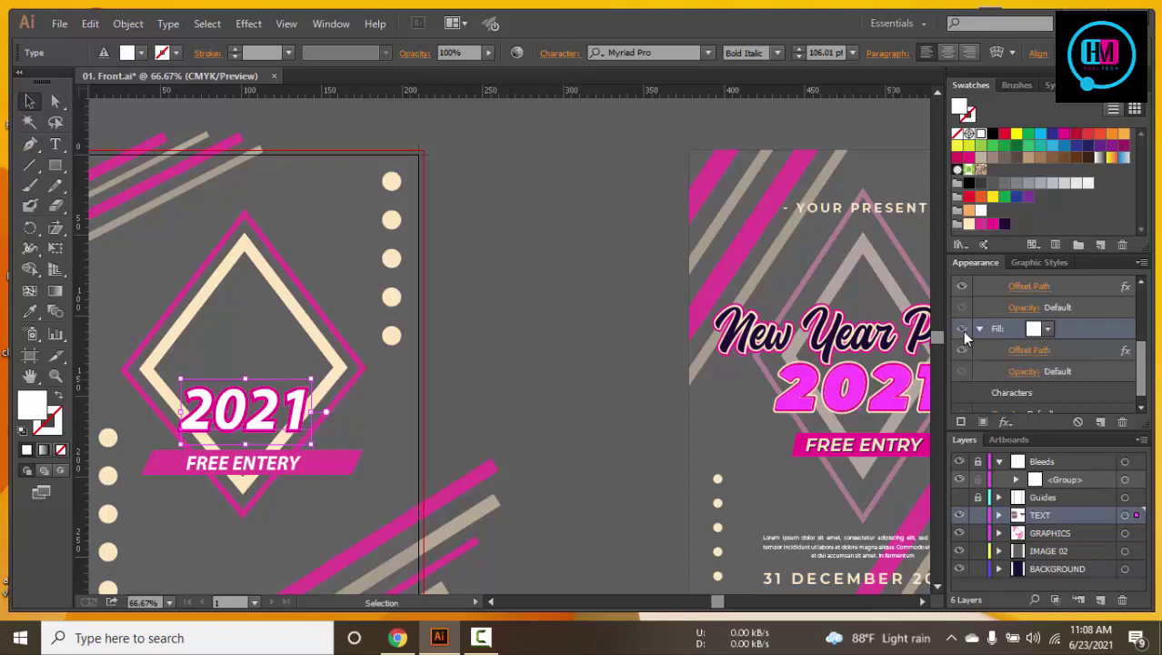
Set the lower white fill's Offset Path to 3 mm
click(1030, 351)
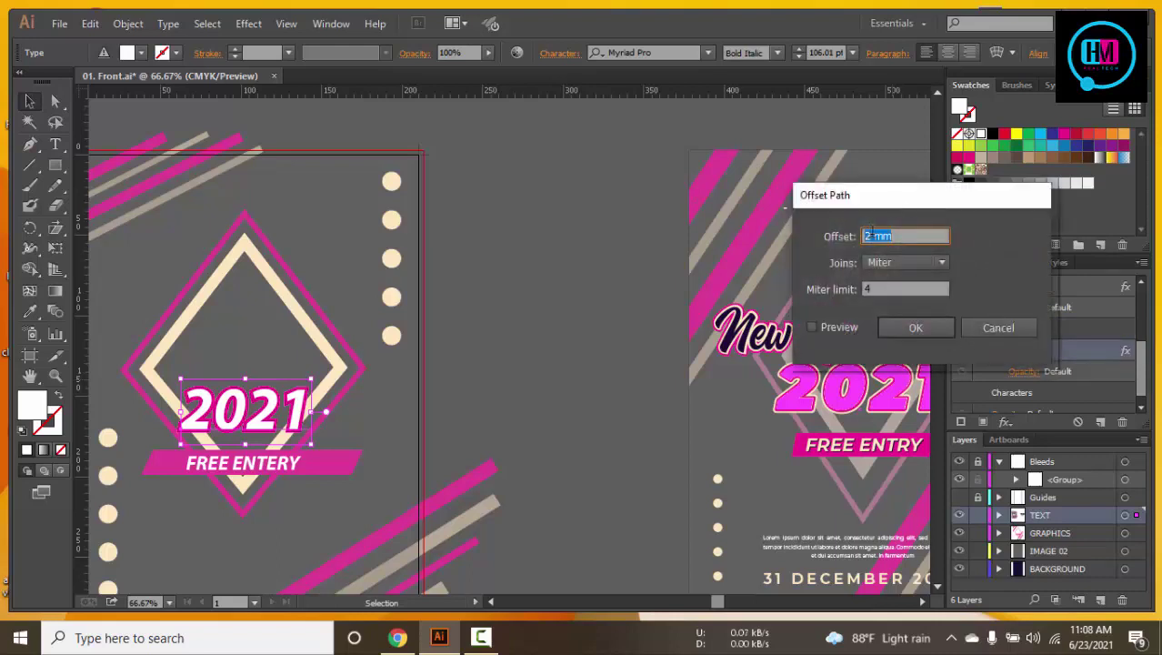
double_click(866, 236)
text(3)
click(823, 324)
click(905, 325)
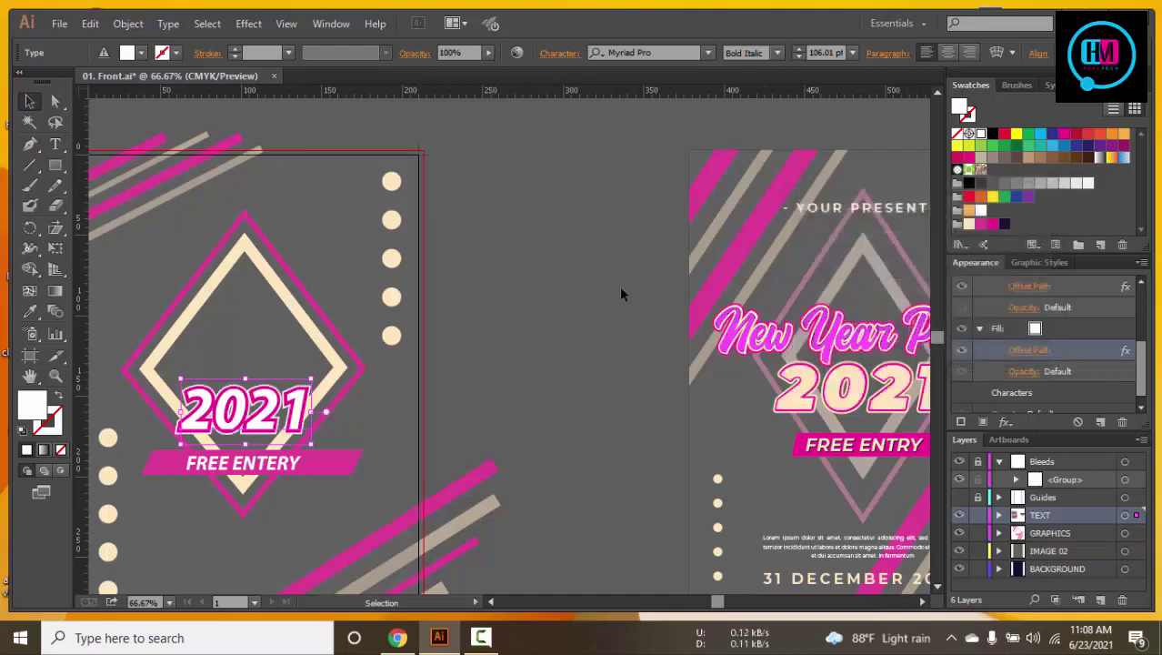
click(557, 271)
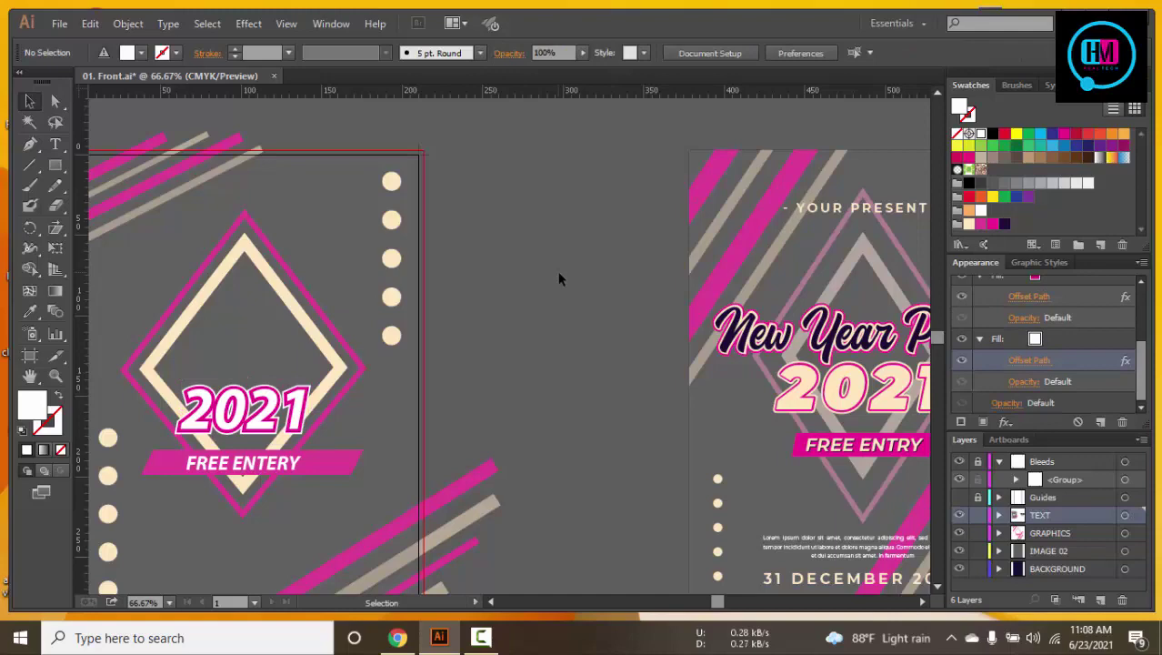
Zoom and pan to show both flyer artboards at 50%
key(ctrl+minus)
key(ctrl+minus)
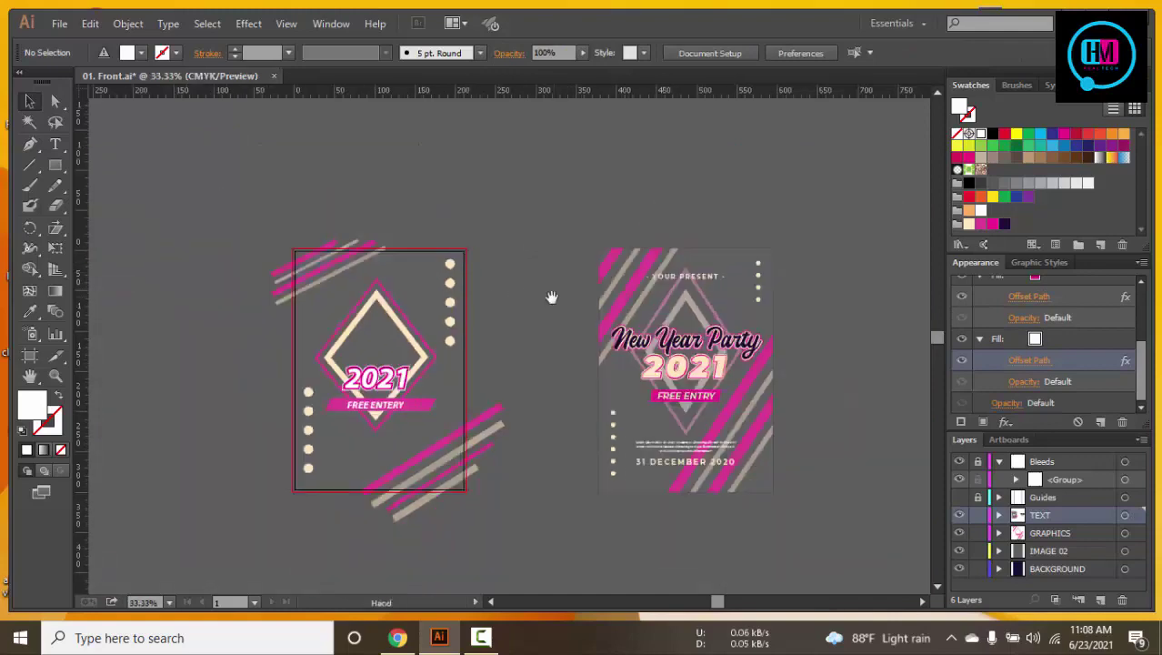
drag(540, 297, 606, 296)
key(a)
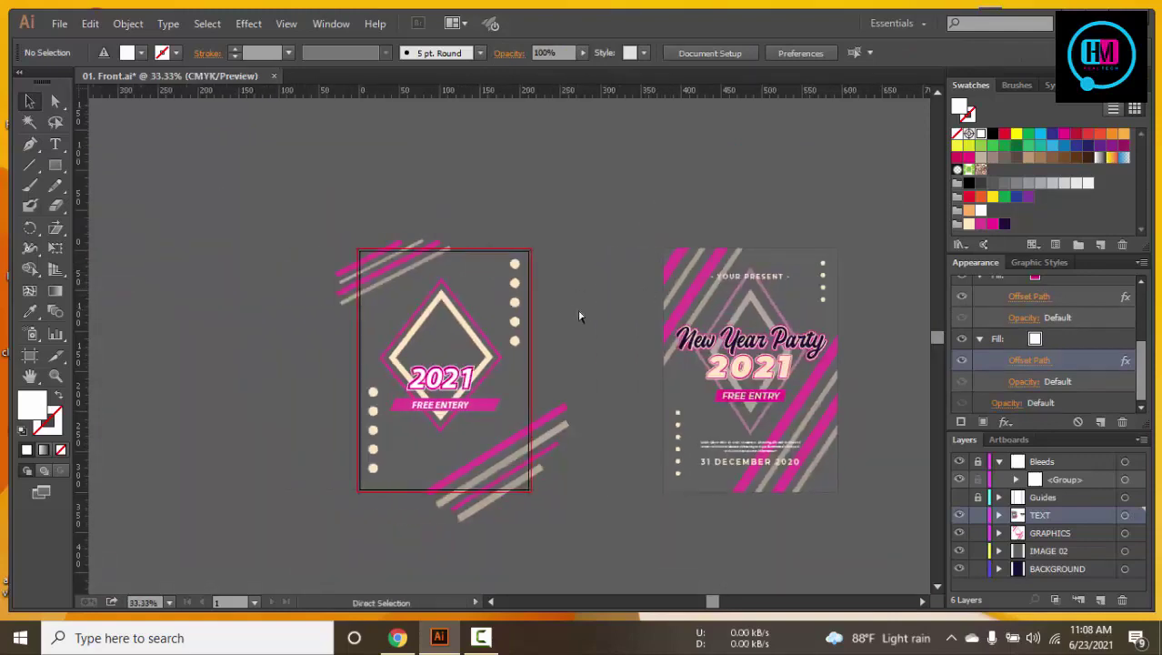
key(z)
click(579, 316)
drag(614, 310, 601, 252)
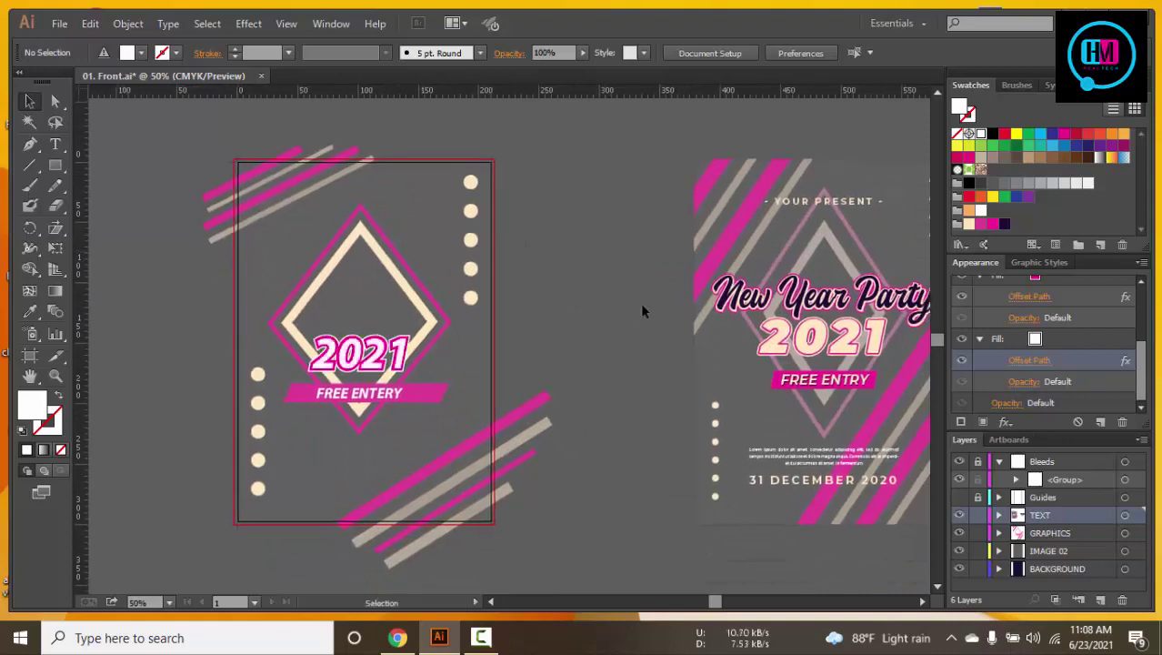
Check the font family of the reference flyer's New Year Party heading
key(ctrl+z)
click(815, 264)
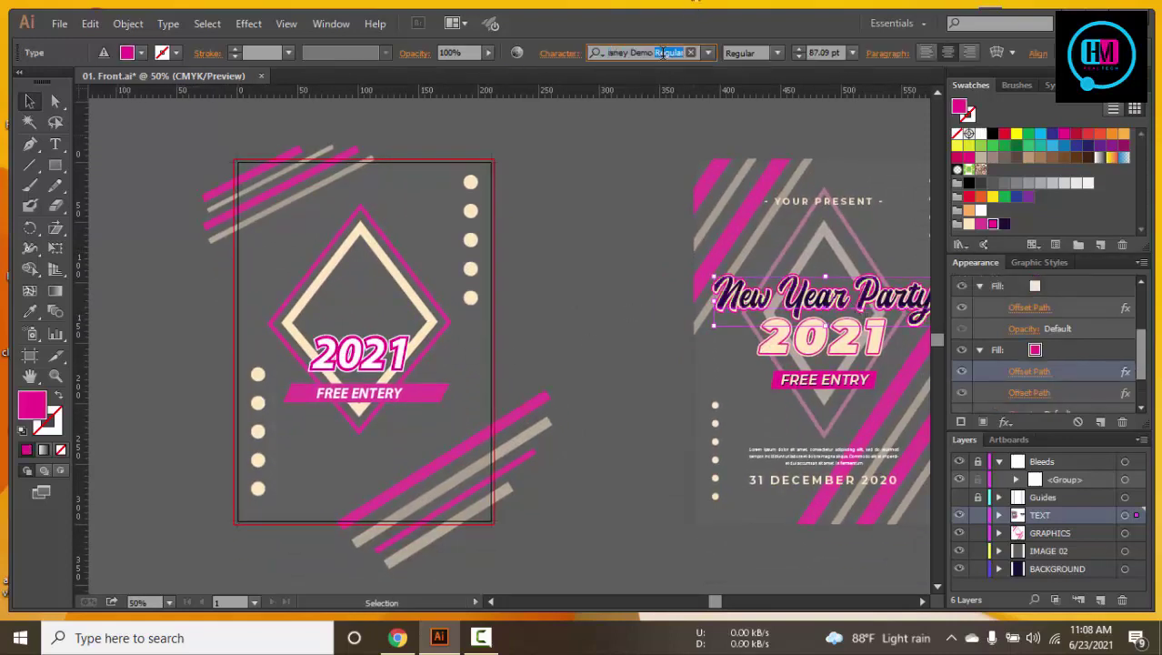
click(664, 54)
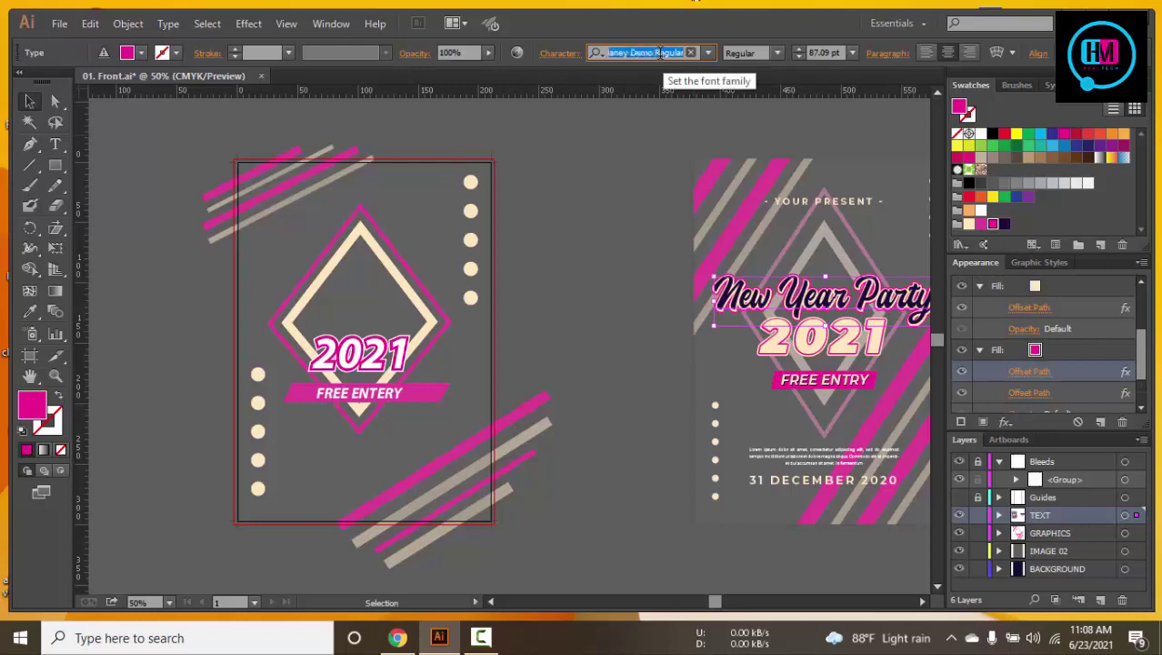
click(576, 262)
key(t)
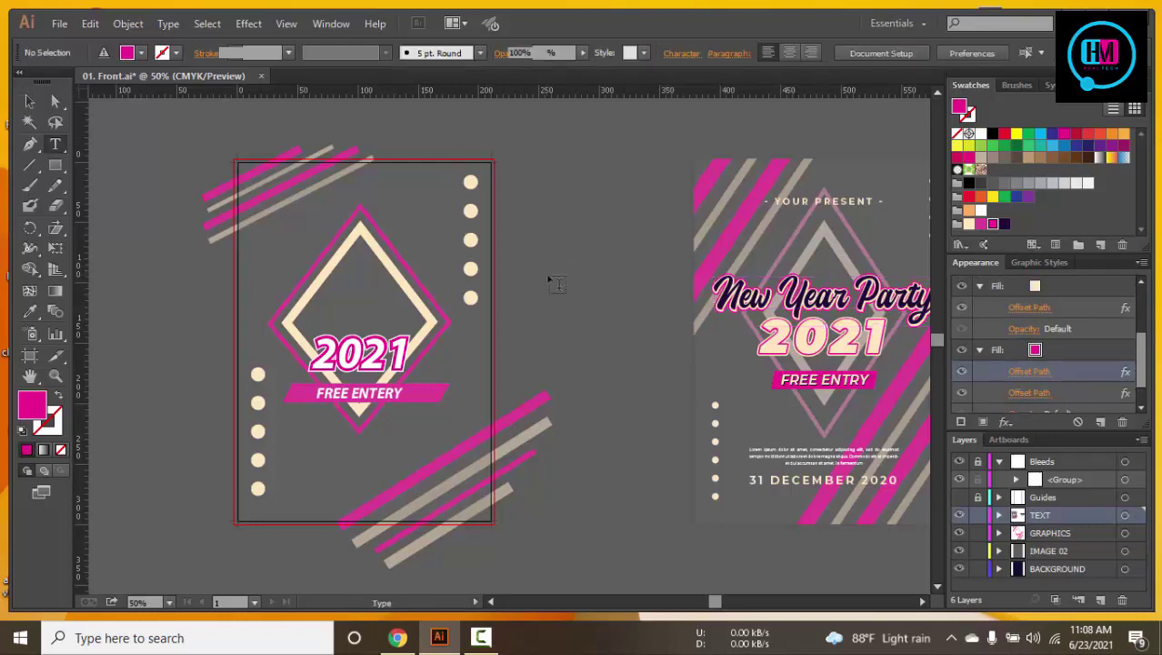
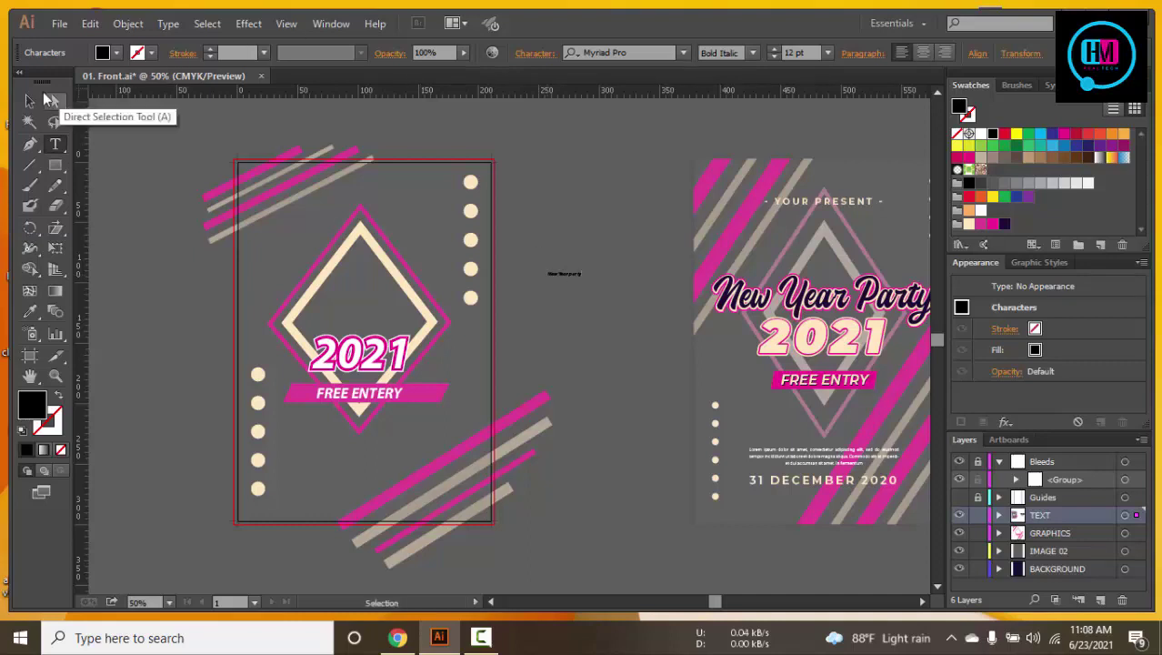
Enlarge the copied headline and set it in Halaney Demo Regular
click(29, 101)
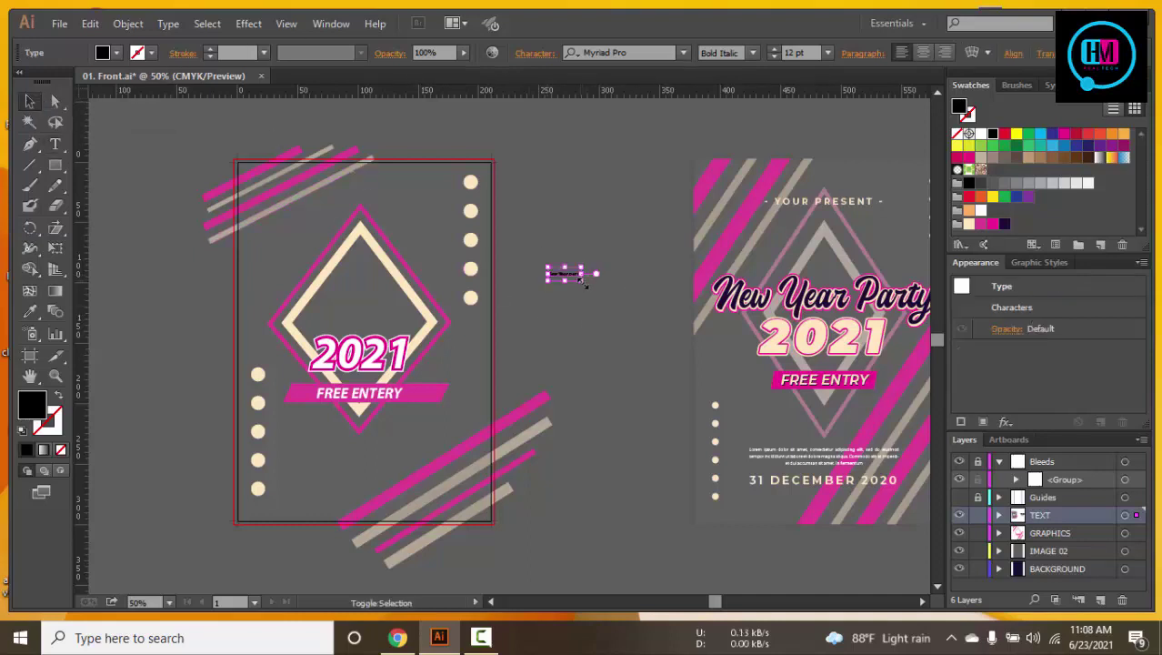
mouse_move(580, 280)
mouse_down()
mouse_move(619, 310)
mouse_move(671, 298)
mouse_move(391, 305)
mouse_up()
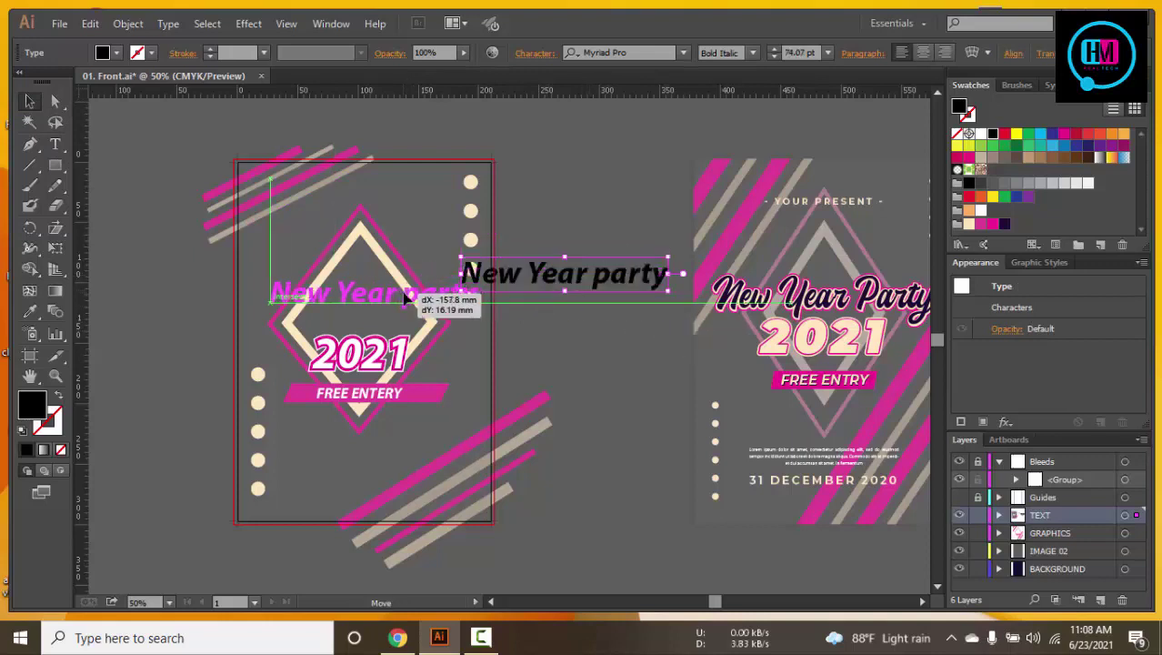
click(614, 53)
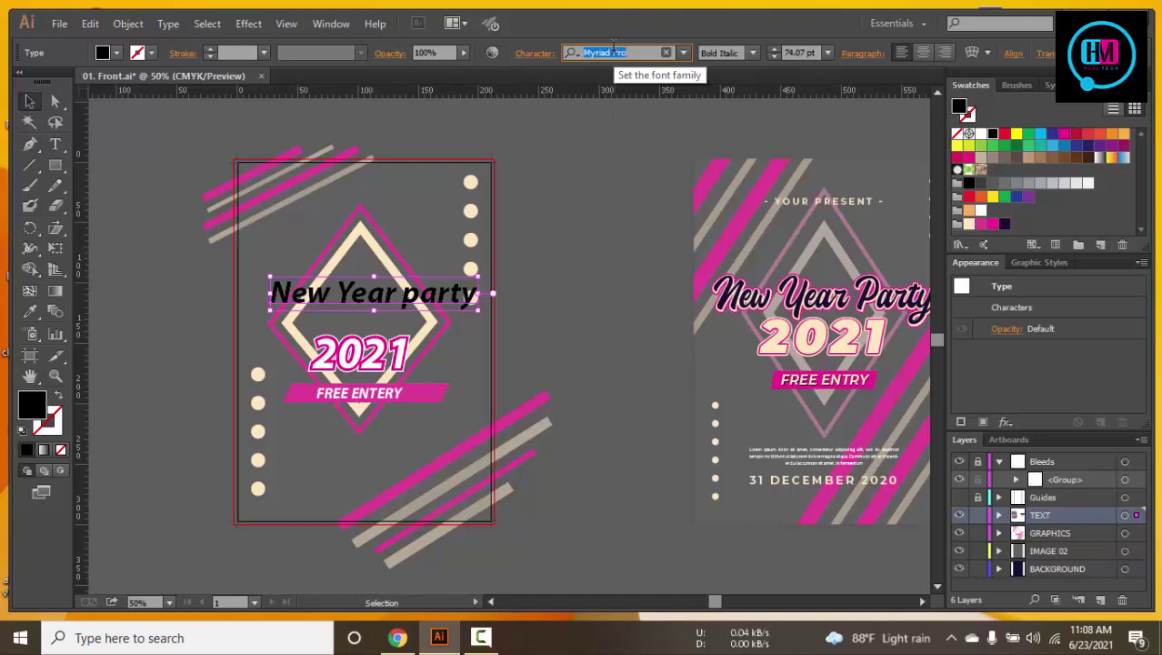
text(hal)
key(Return)
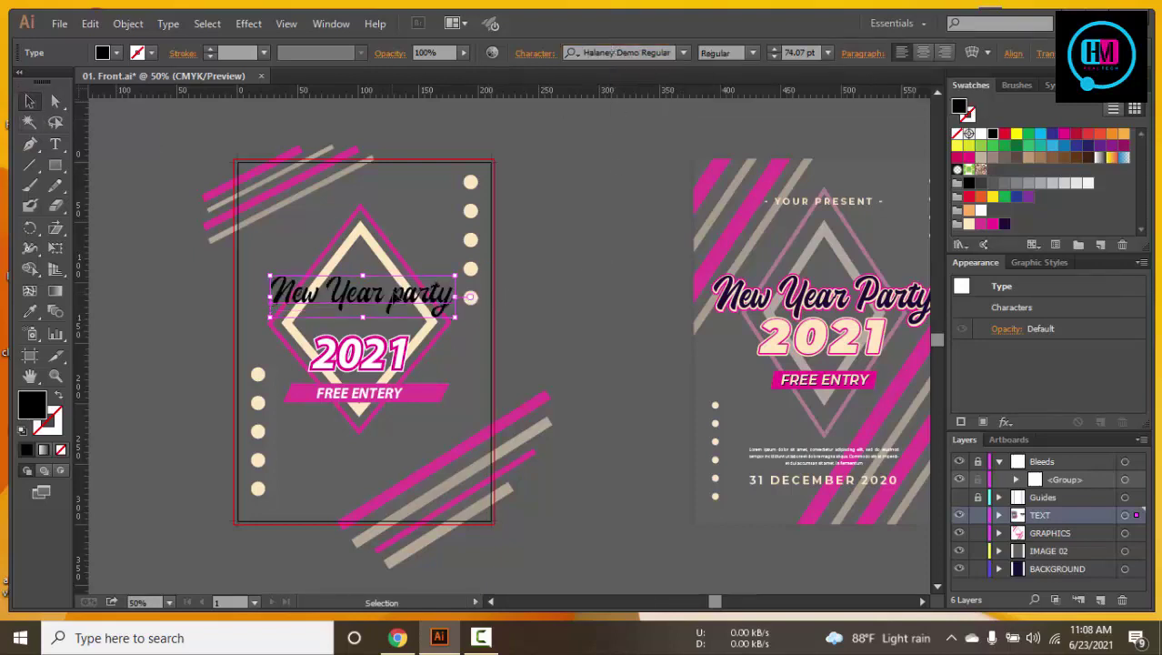
Position the headline just above 2021 with small arrow-key nudges
mouse_move(396, 299)
mouse_down()
mouse_move(390, 316)
mouse_move(468, 337)
mouse_up()
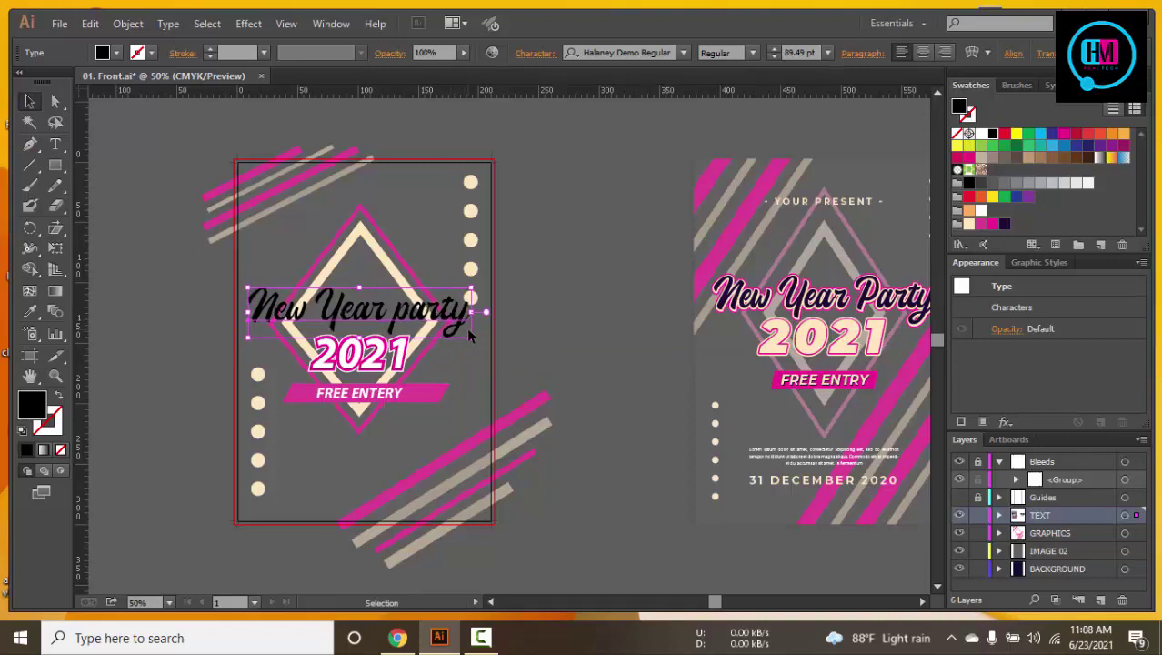
key(Right)
key(Right)
key(Right)
key(Down)
key(Down)
key(Right)
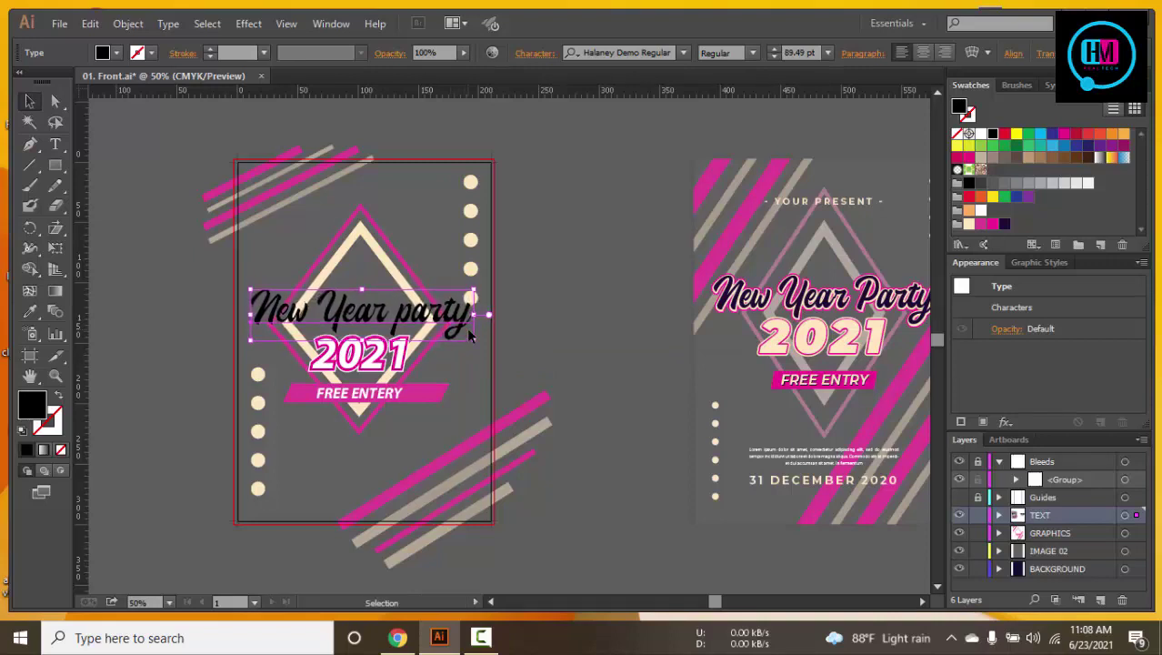
key(Down)
Group the right column's five dots, tighten their spacing and nudge the group up
scroll(544, 262, right, 3)
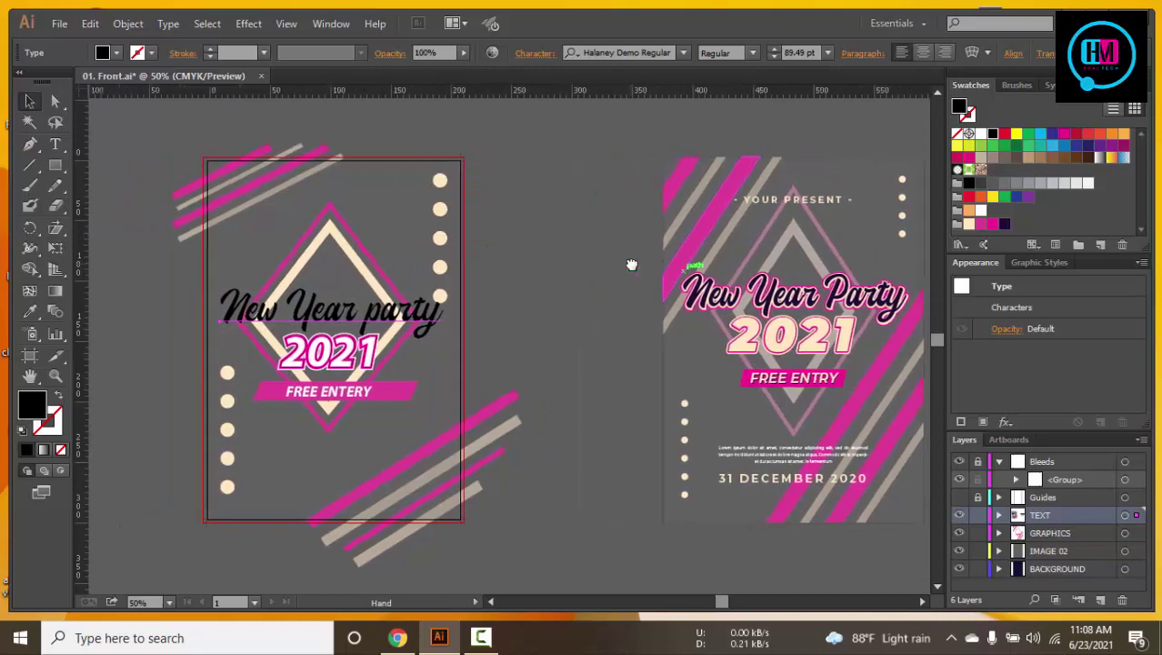
scroll(630, 262, left, 2)
click(444, 294)
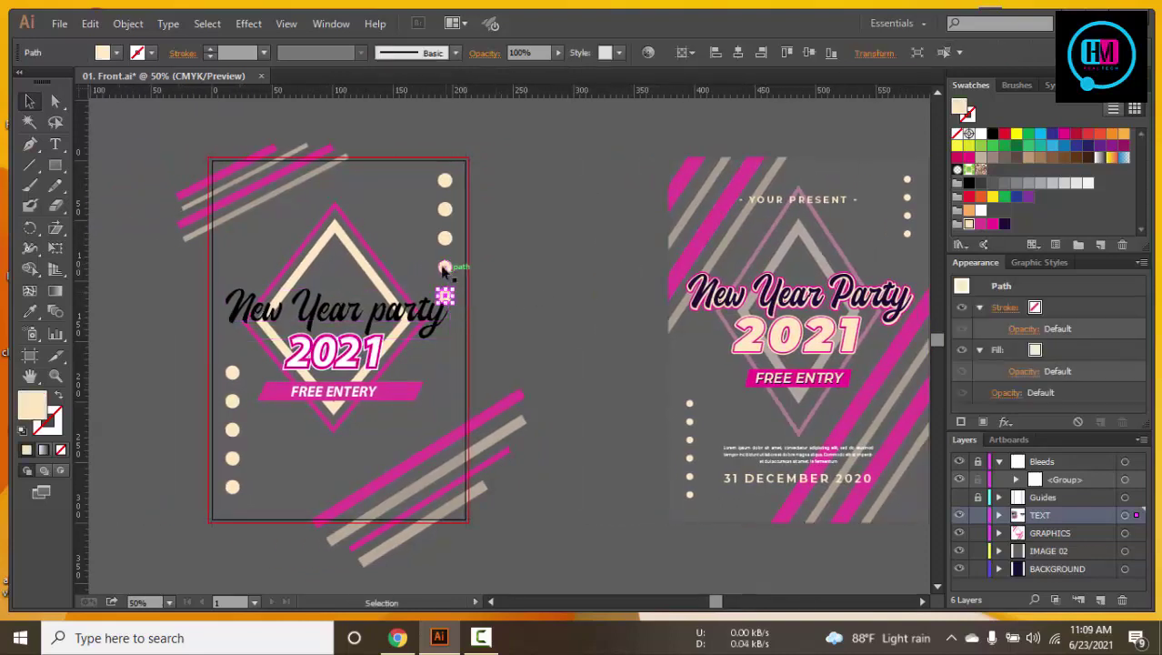
shift+click(445, 238)
shift+click(444, 209)
shift+click(444, 180)
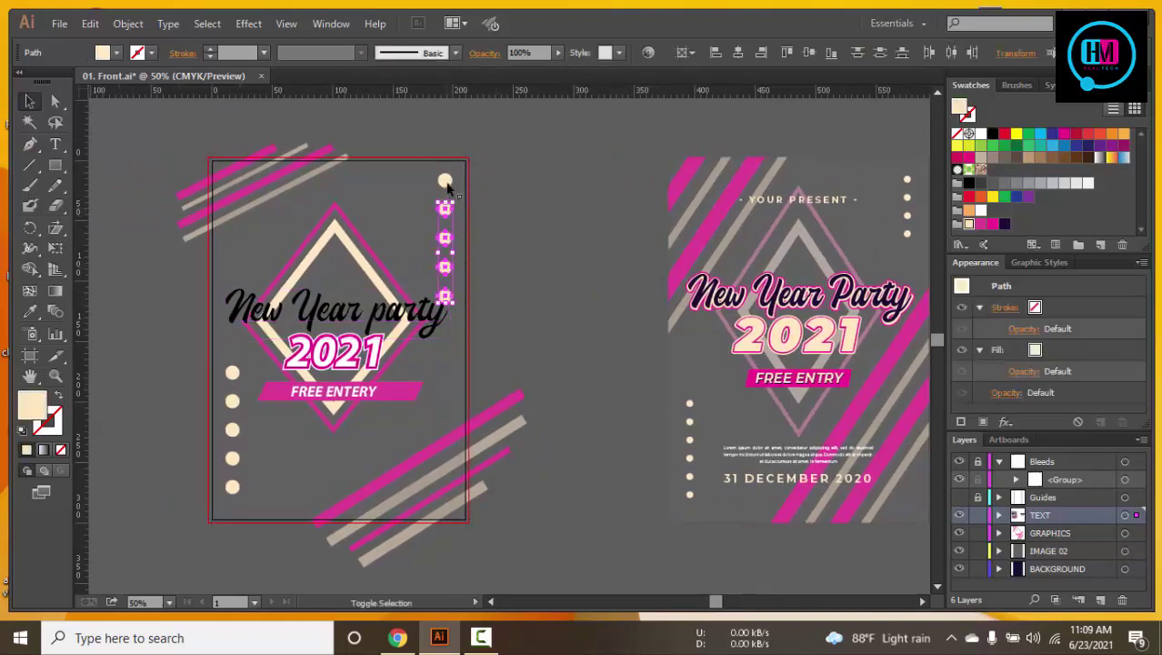
key(ctrl+g)
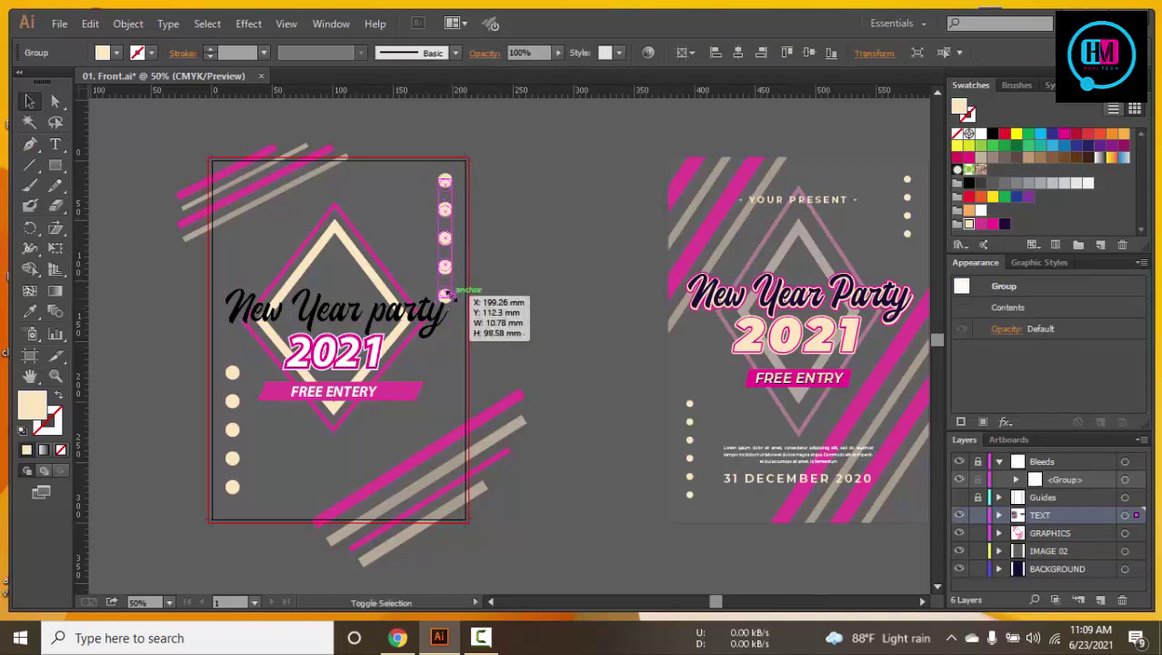
drag(447, 300, 448, 288)
key(Up)
key(Up)
key(Up)
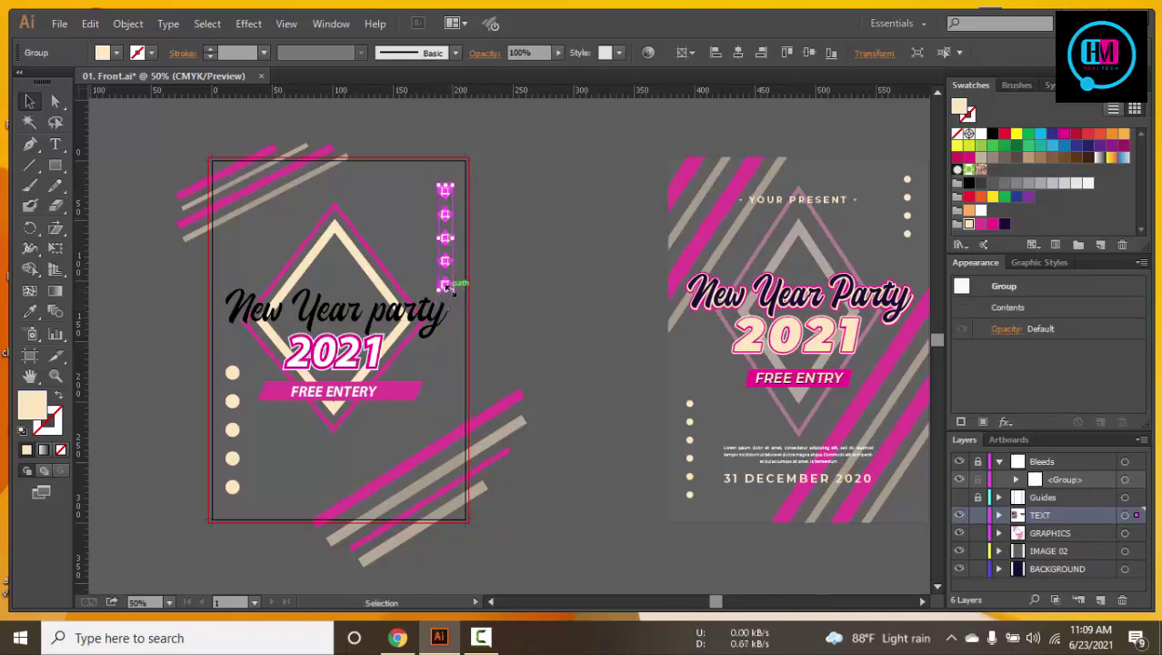
key(Up)
key(Up)
key(Up)
key(Up)
key(Up)
key(Up)
key(Up)
key(Up)
key(Up)
key(Up)
key(Up)
key(Up)
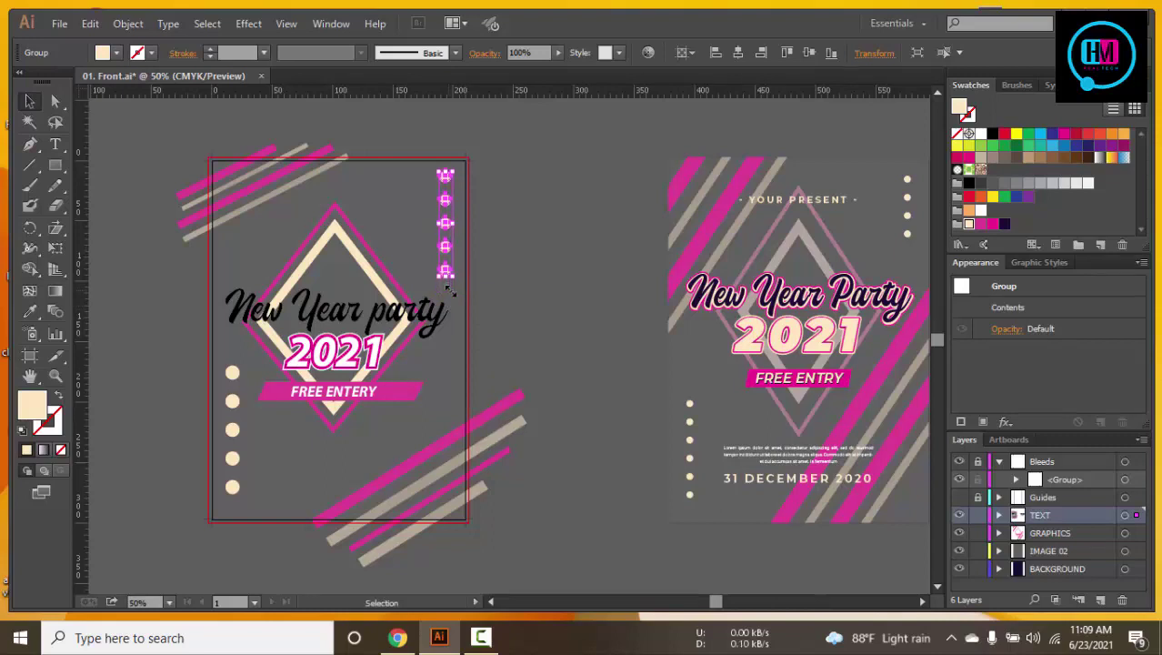
key(Up)
key(Up)
key(Up)
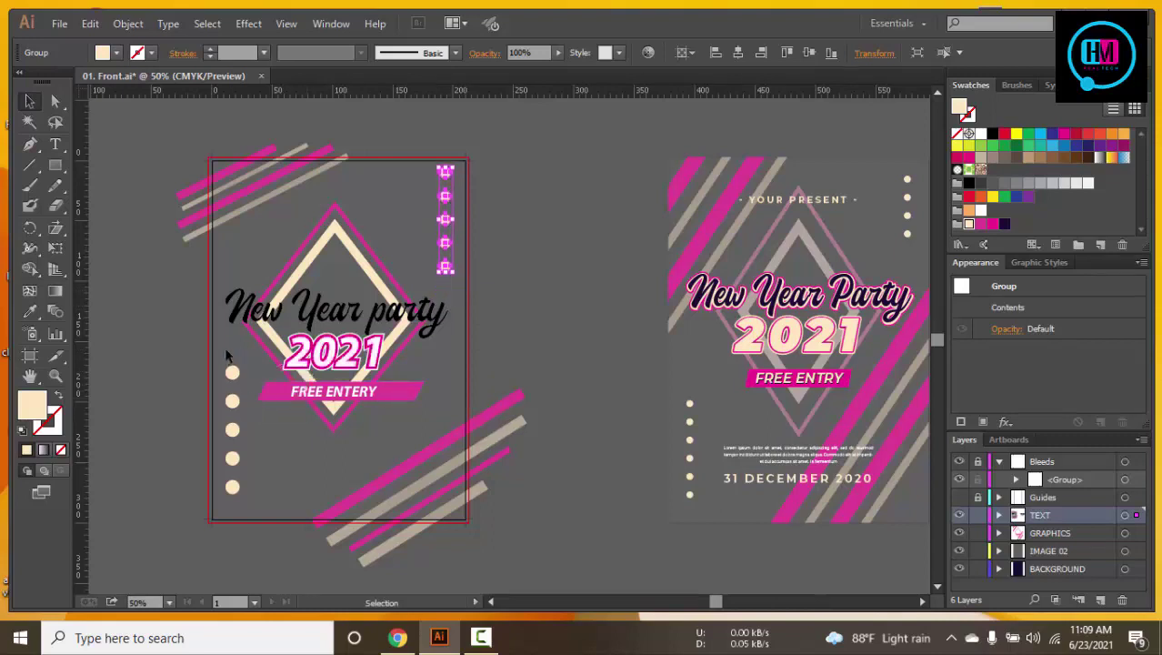
Group the left dot column, shorten it and move it down near the FREE ENTERY banner
click(234, 497)
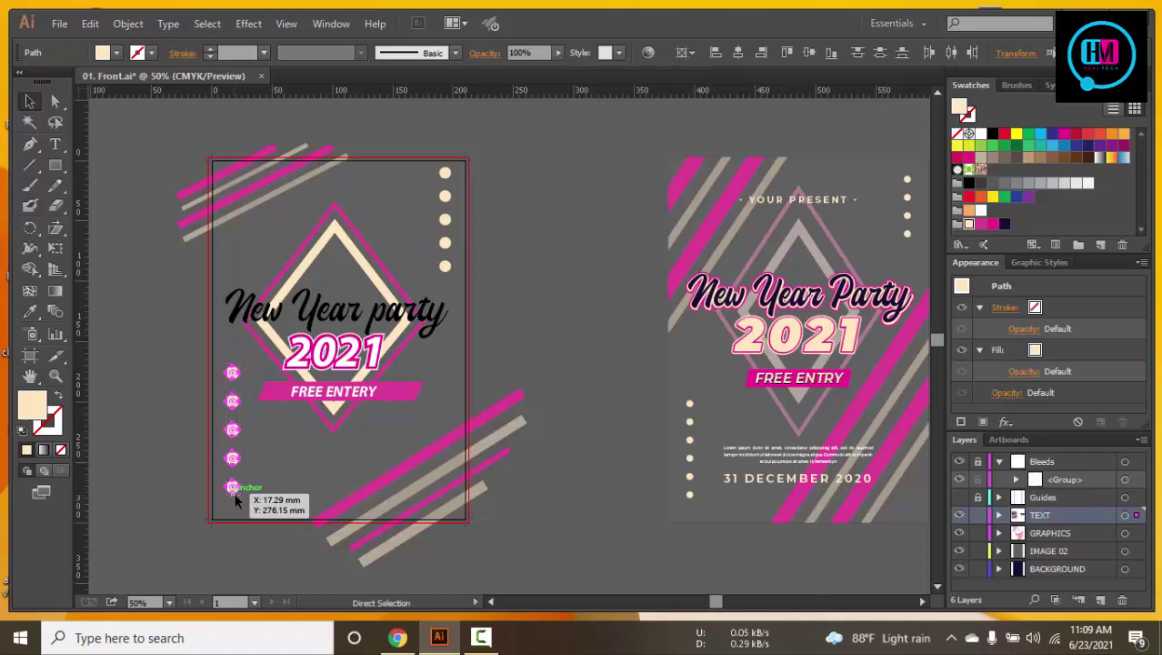
key(ctrl+g)
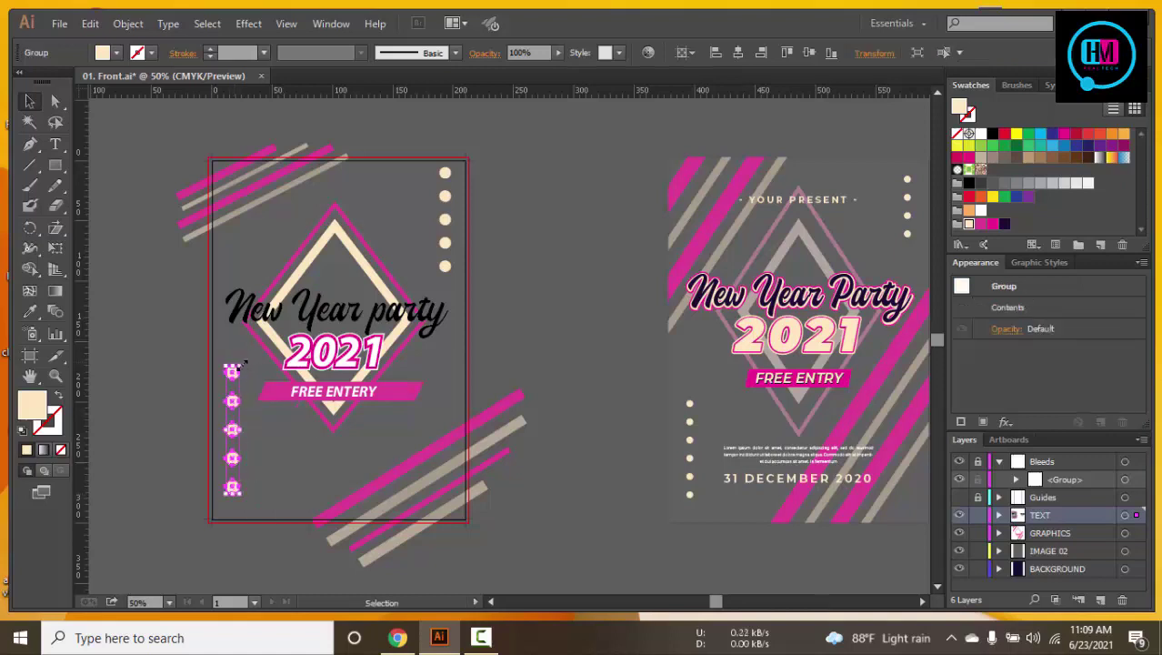
drag(242, 364, 231, 380)
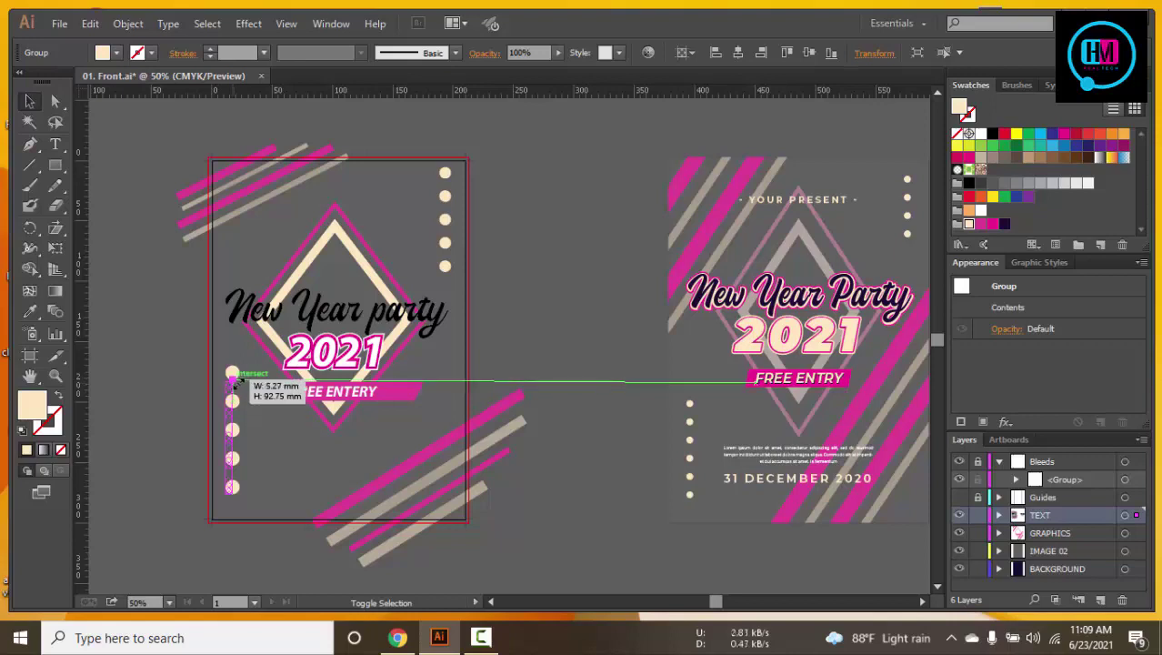
drag(232, 382, 233, 389)
click(526, 346)
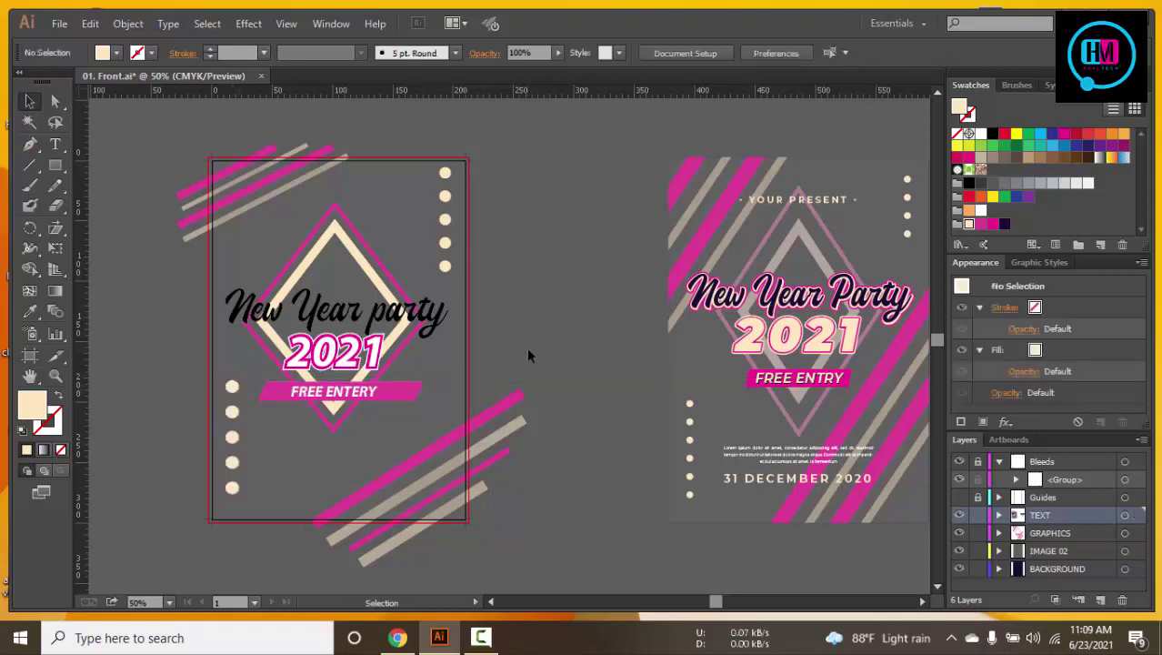
click(401, 313)
click(571, 311)
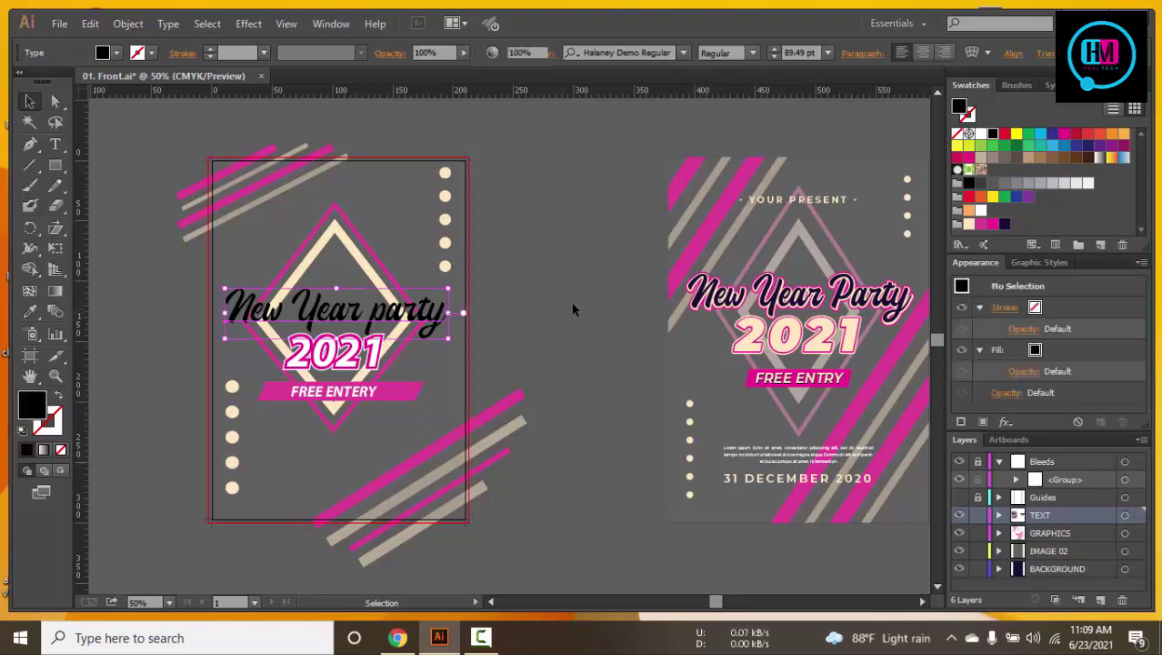
Add a new white fill to the New Year party headline
click(367, 323)
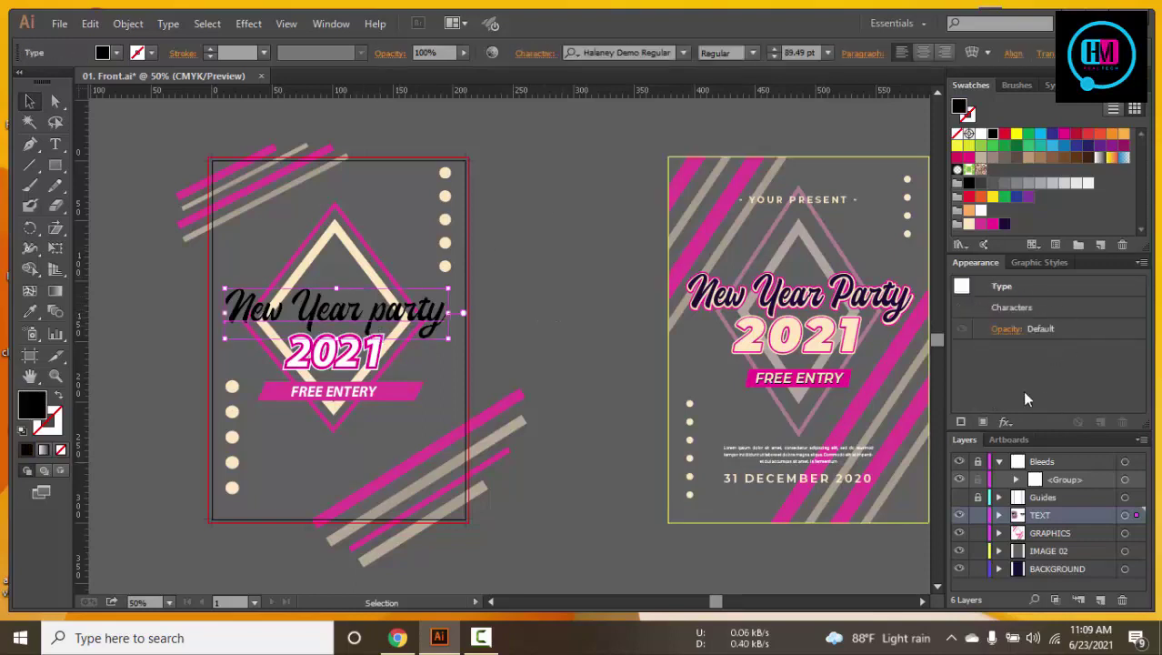
click(982, 420)
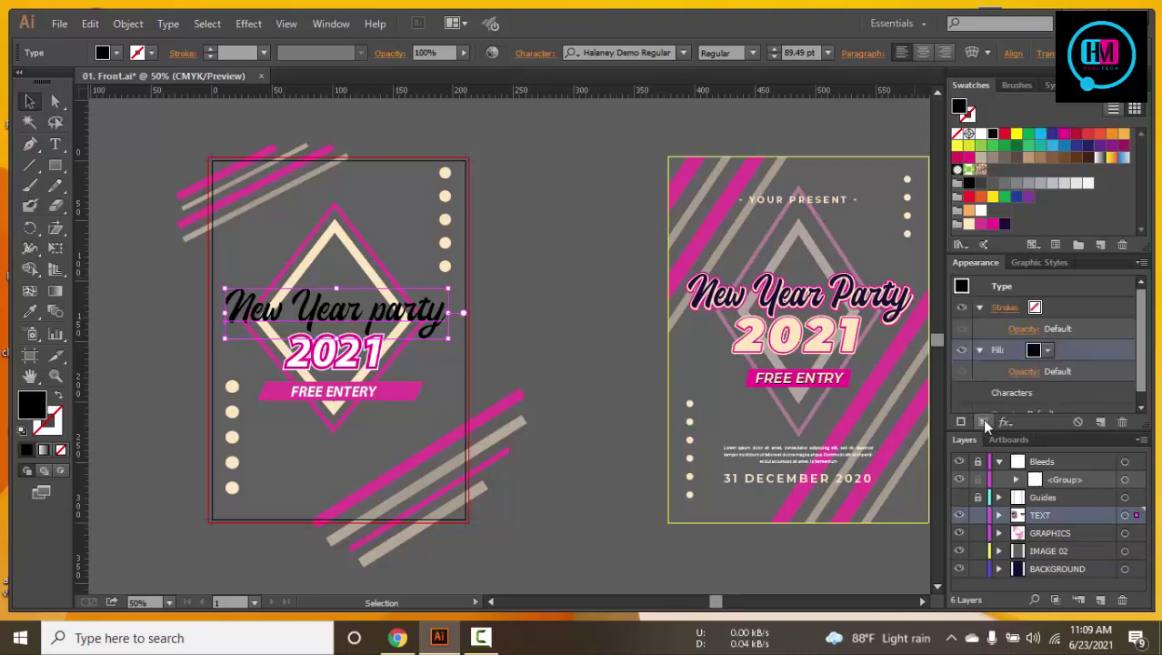
click(1048, 351)
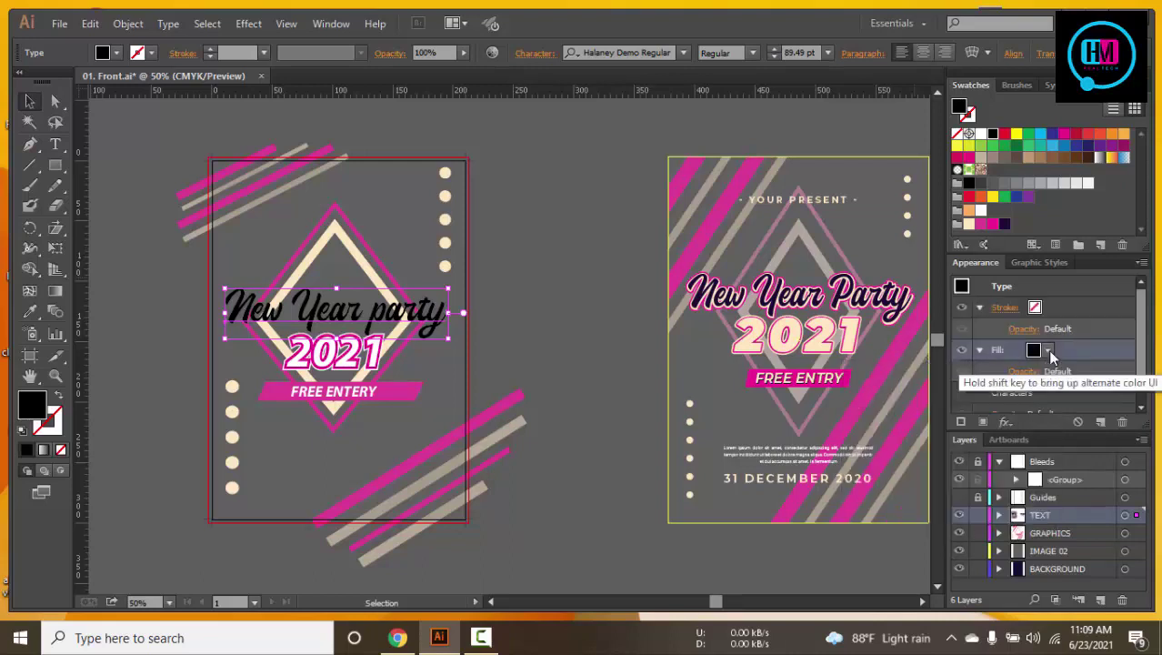
scroll(1074, 345, down, 1)
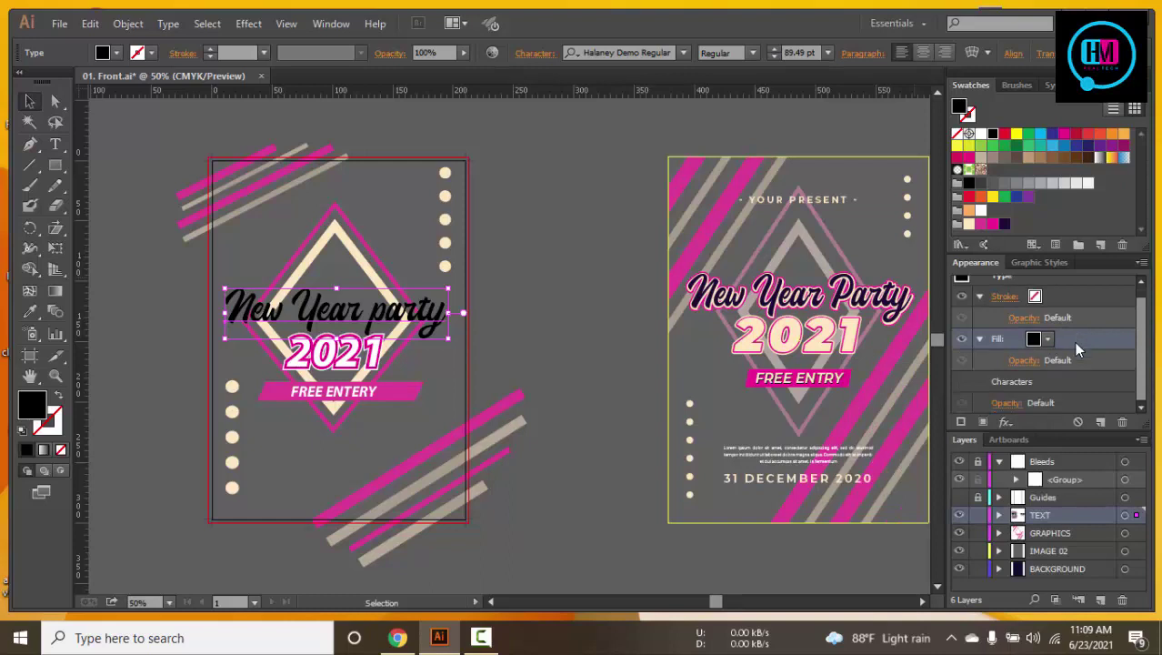
click(982, 420)
click(1061, 392)
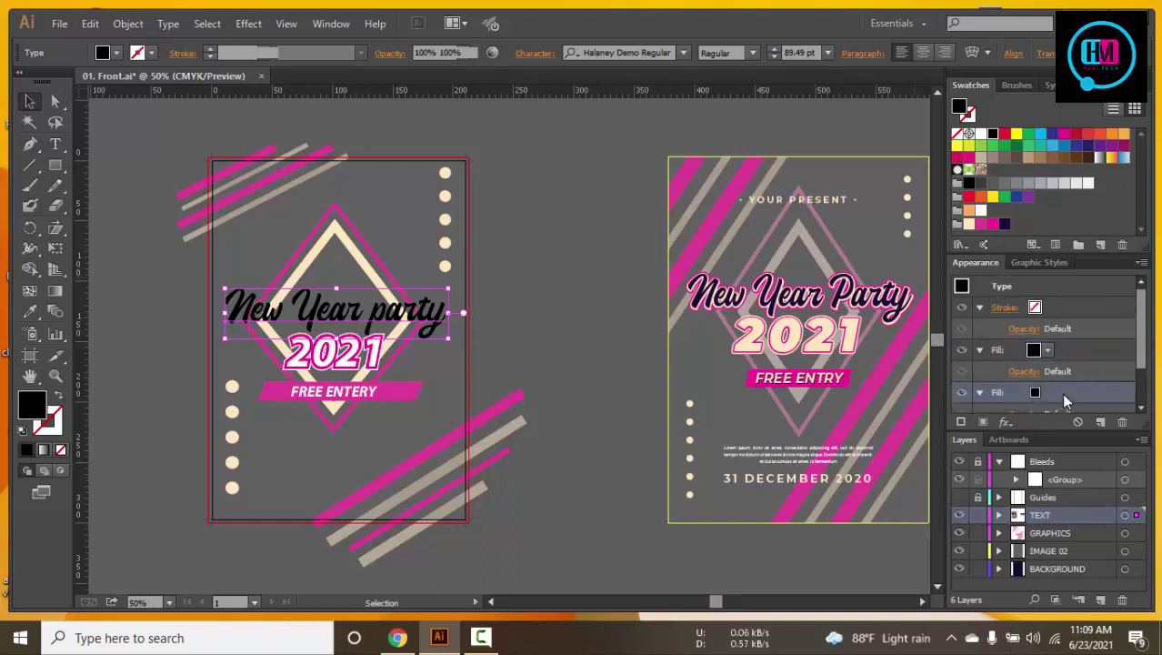
click(1048, 392)
click(876, 422)
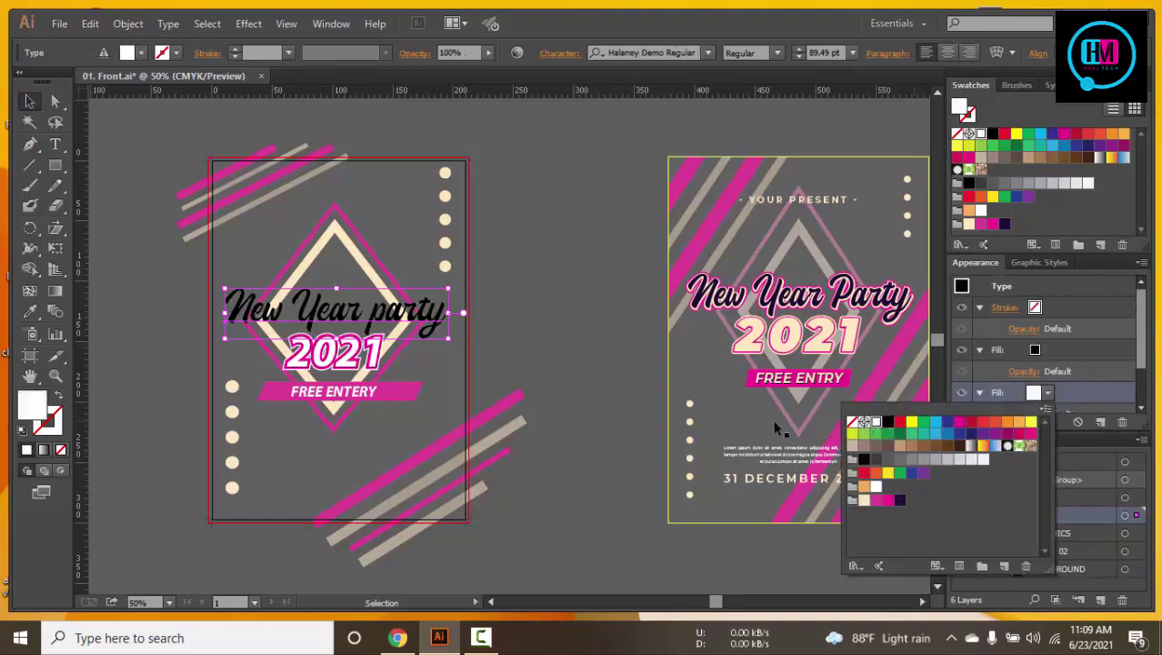
click(1111, 399)
scroll(1110, 399, down, 3)
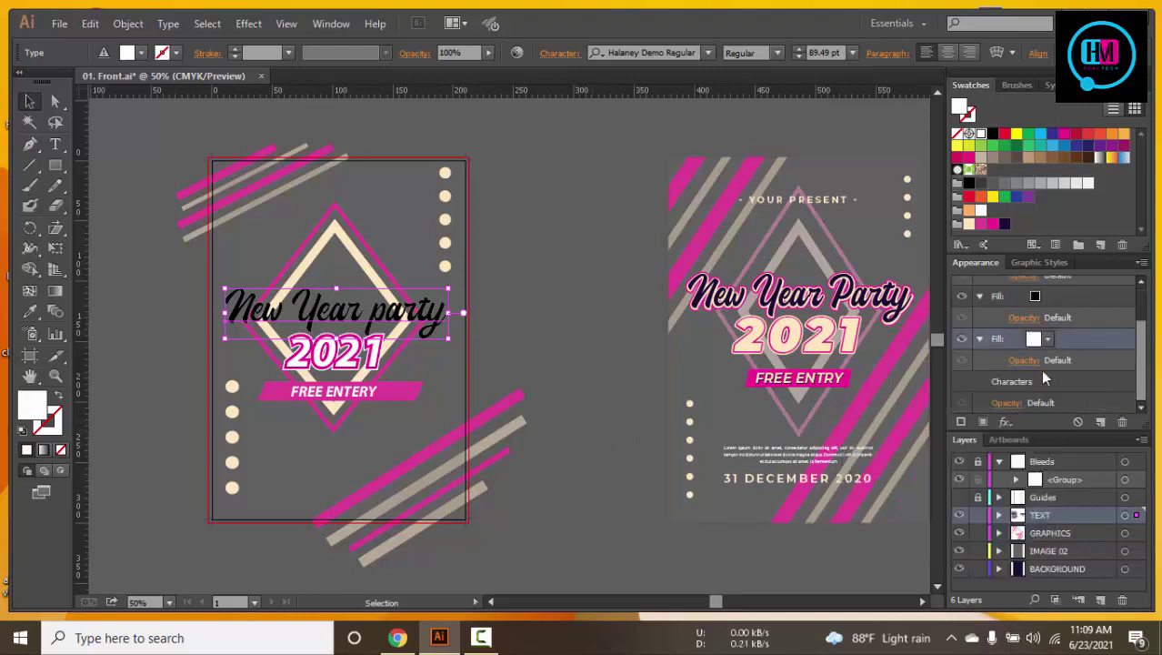
Apply a 1 mm Offset Path effect to the white fill
click(1015, 425)
mouse_move(870, 112)
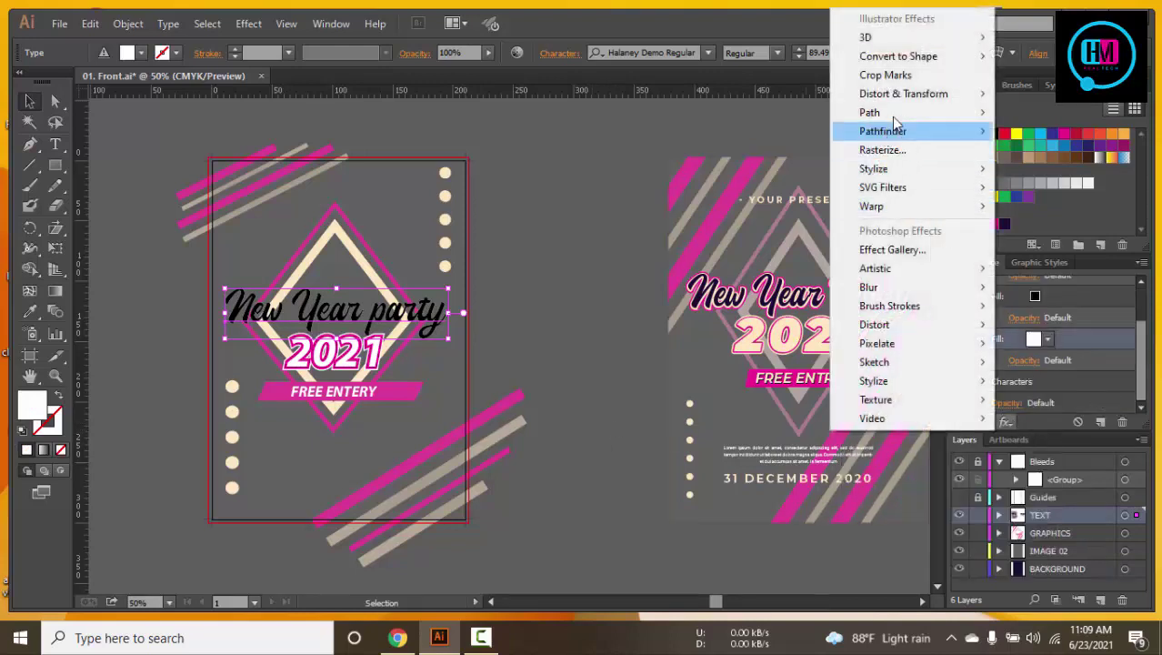
click(1026, 113)
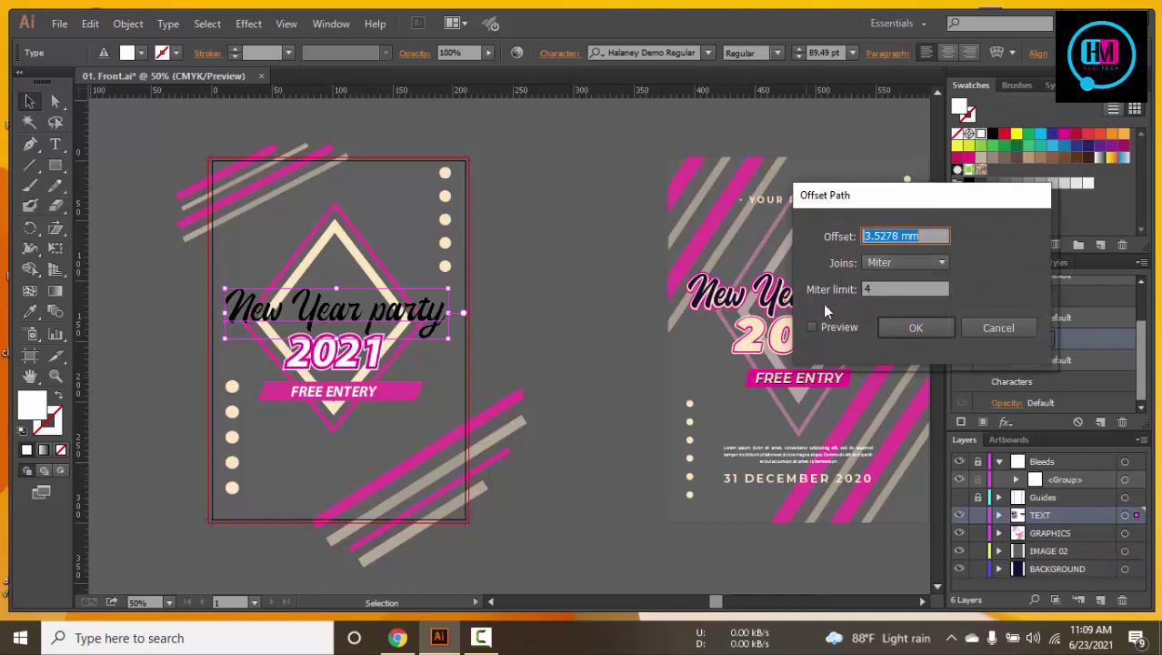
click(812, 326)
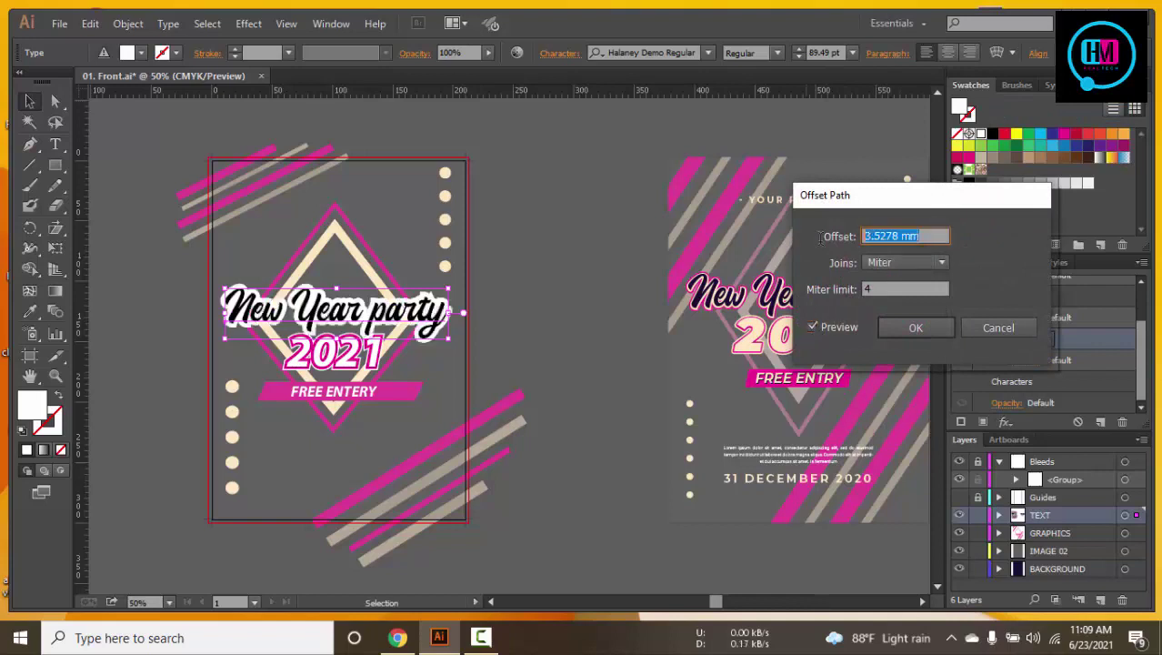
text(2)
click(843, 330)
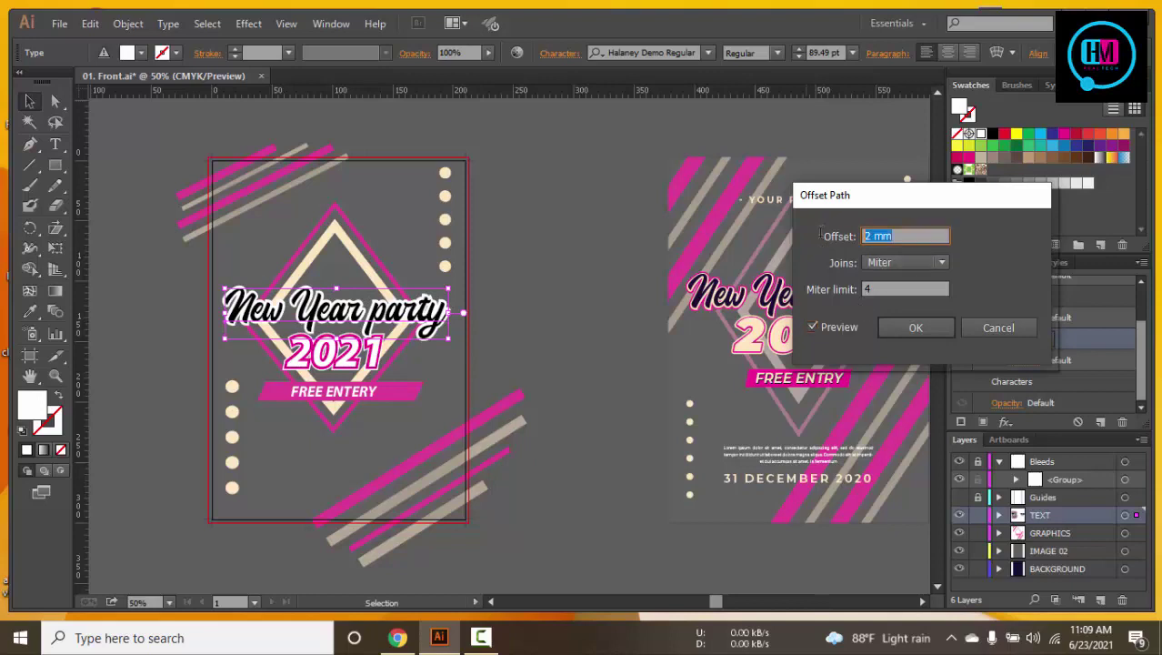
text(1)
click(812, 327)
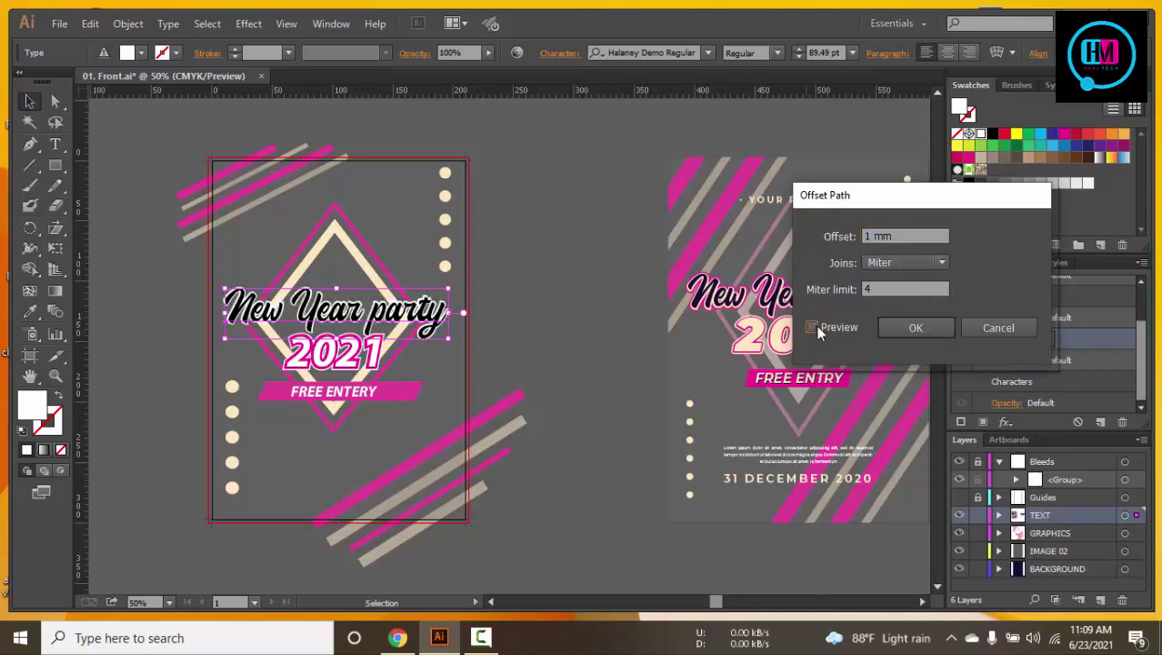
click(913, 327)
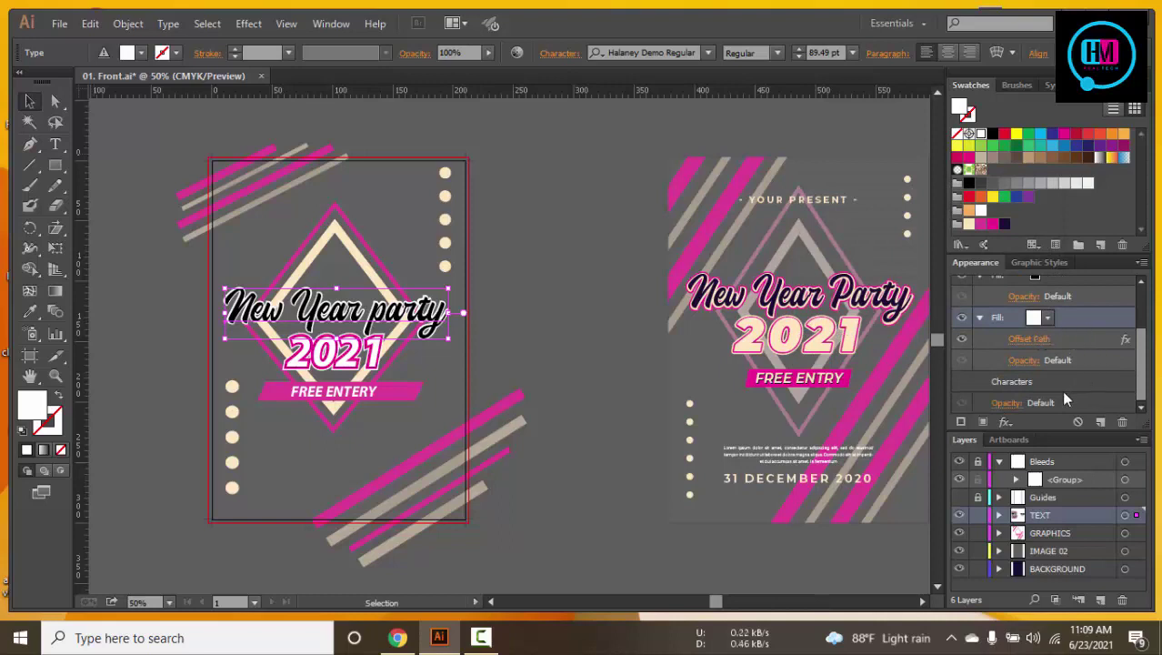
Add a third fill to the headline with a 3 mm Offset Path effect
click(985, 422)
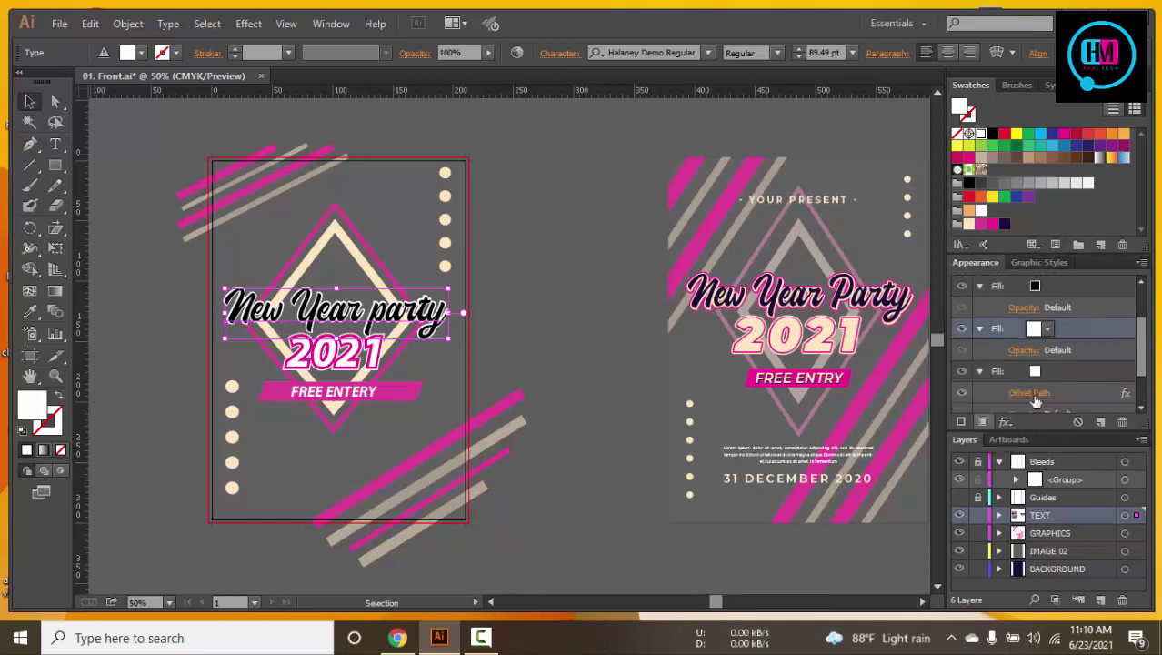
click(1074, 369)
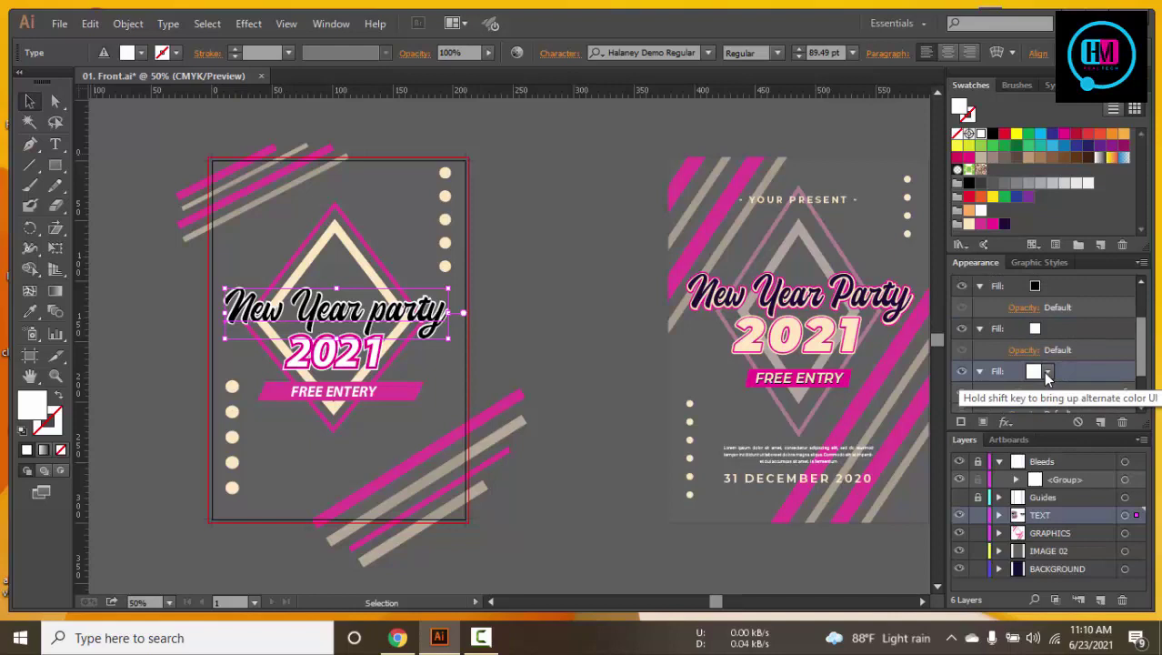
click(1006, 421)
mouse_move(869, 111)
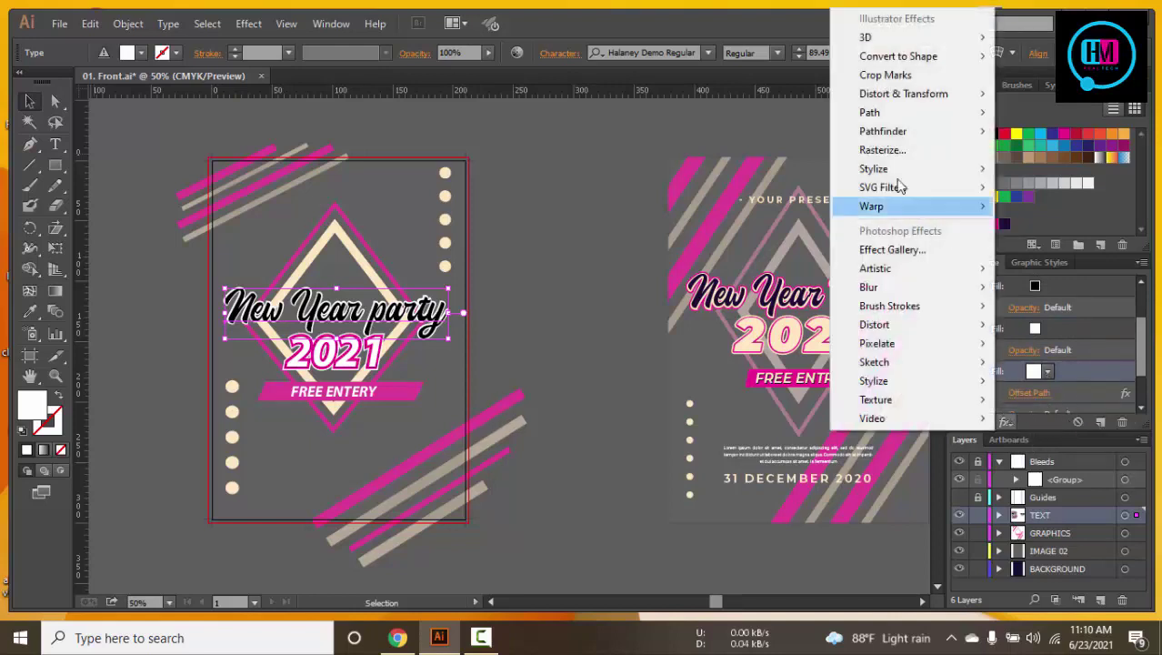
click(1039, 114)
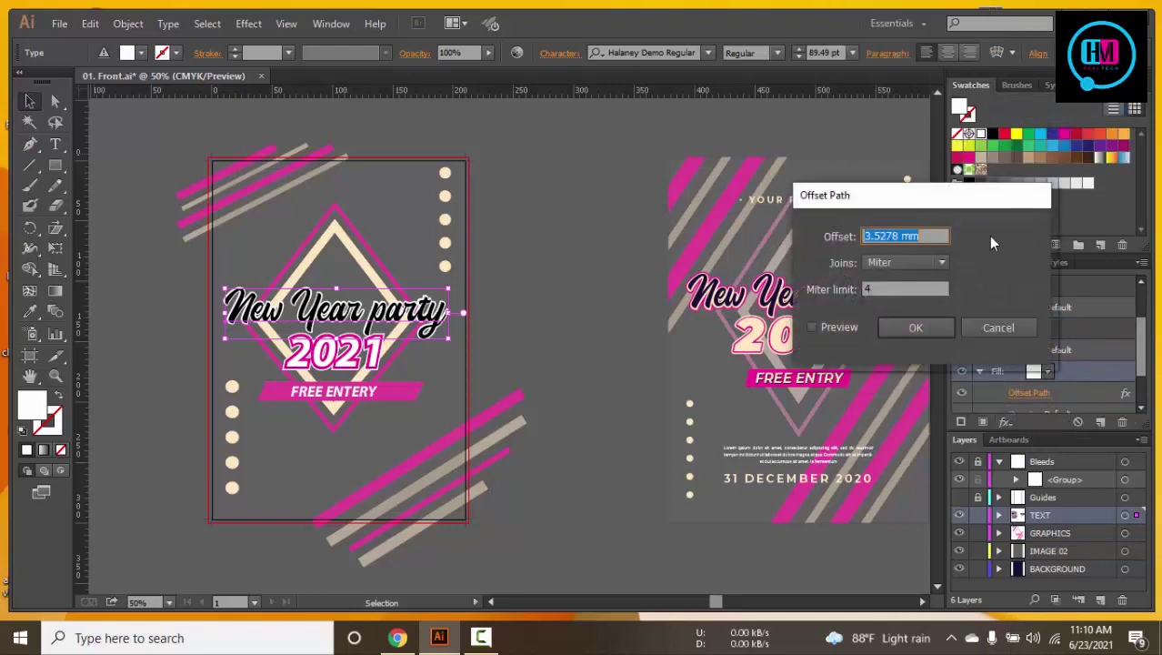
click(812, 328)
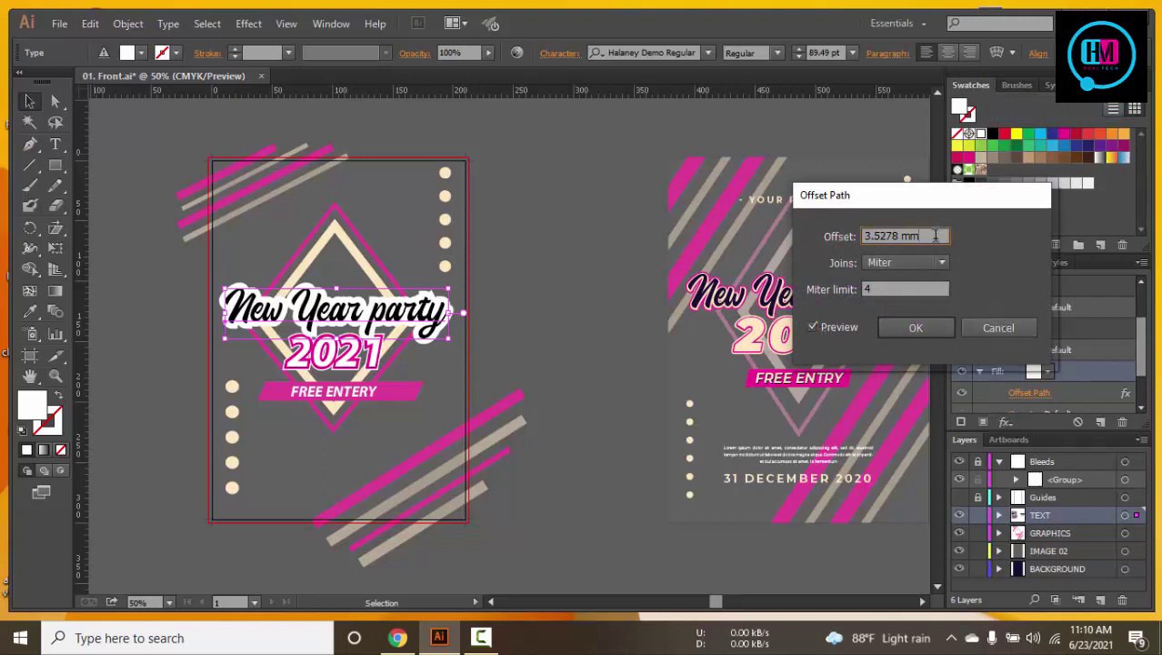
drag(930, 231, 818, 233)
click(903, 331)
Colour the new offset fill magenta after trying crimson, red and blue
click(1046, 372)
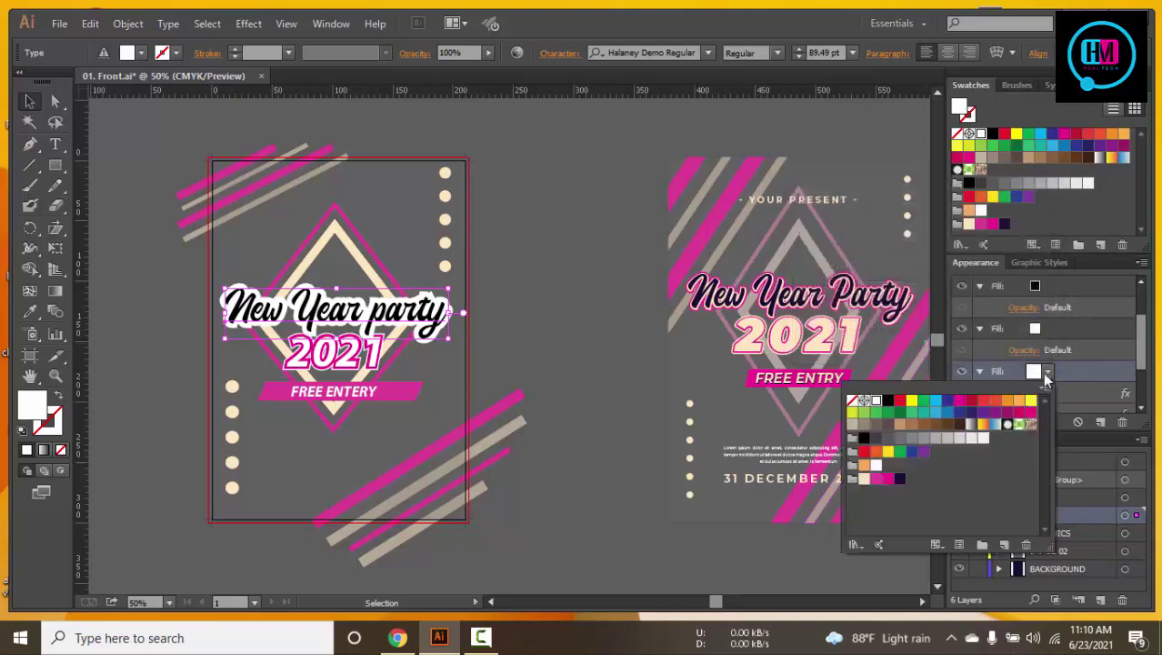
click(959, 400)
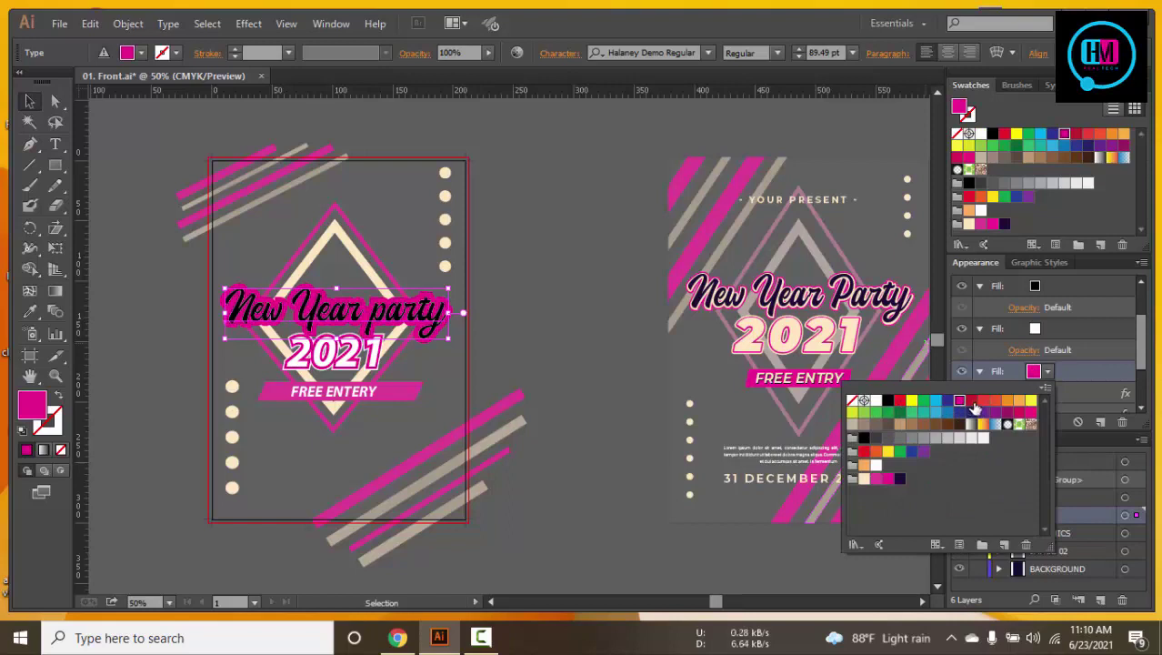
click(971, 401)
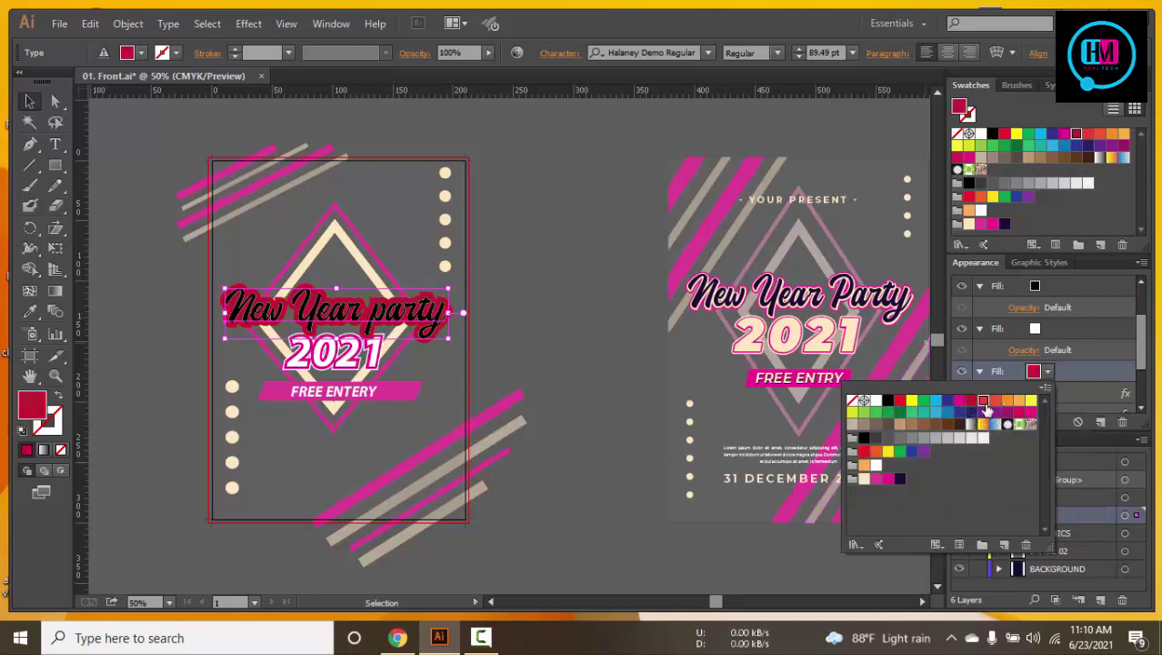
click(984, 402)
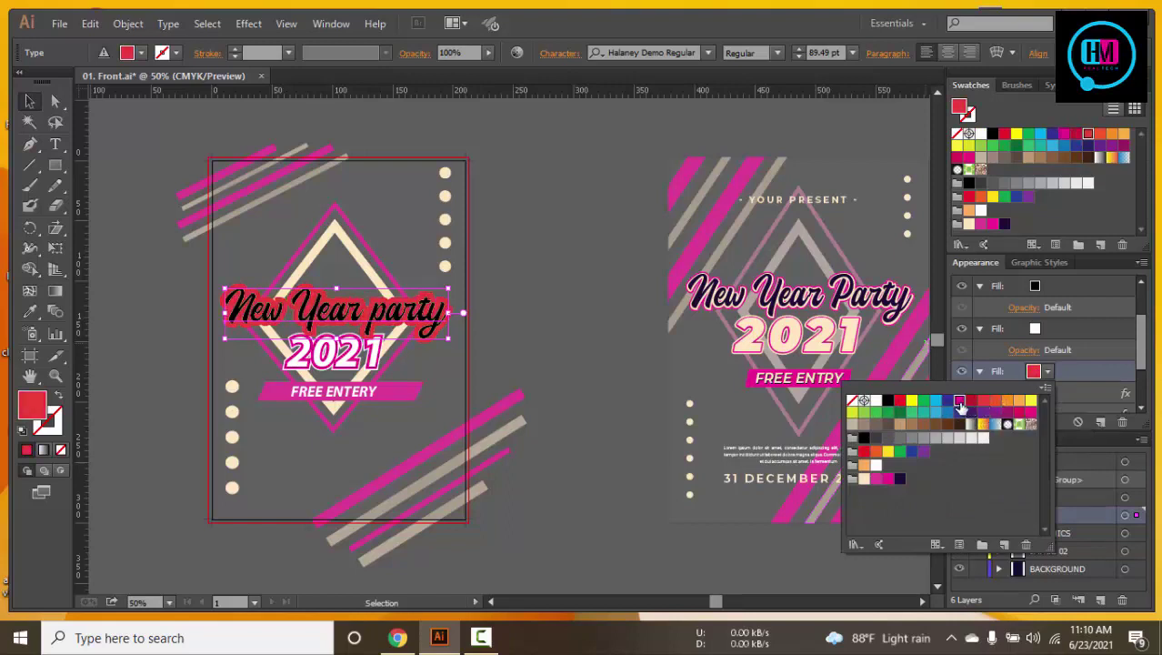
click(959, 401)
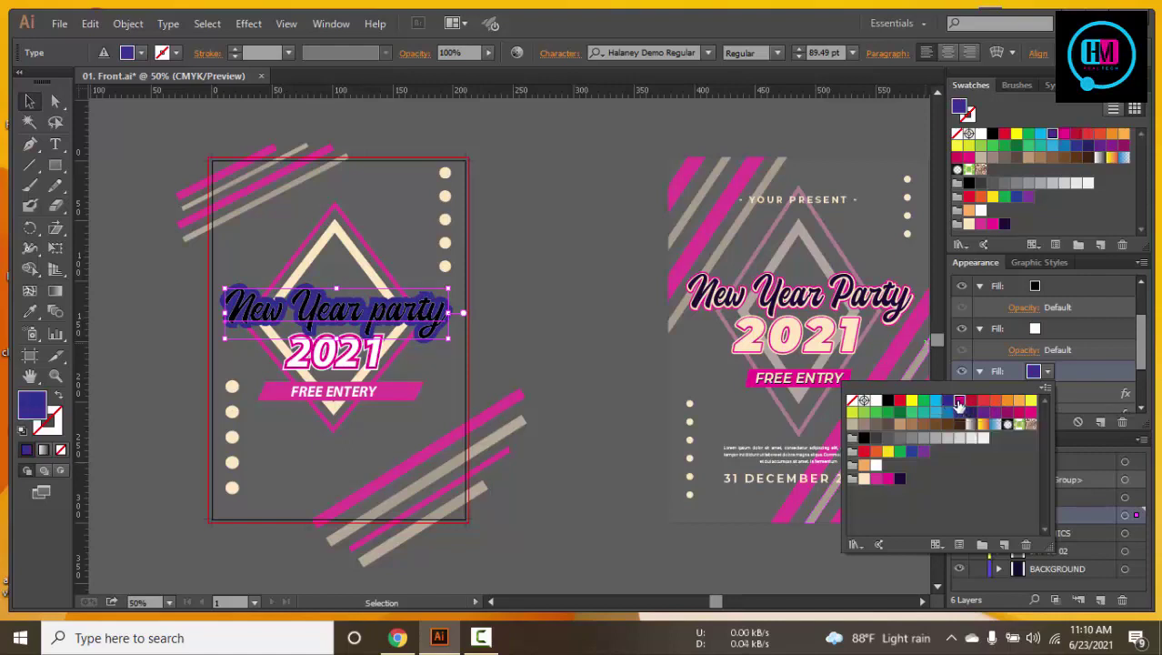
click(959, 400)
Inspect the headline's white and magenta fills and their offset effects in Appearance
click(1066, 327)
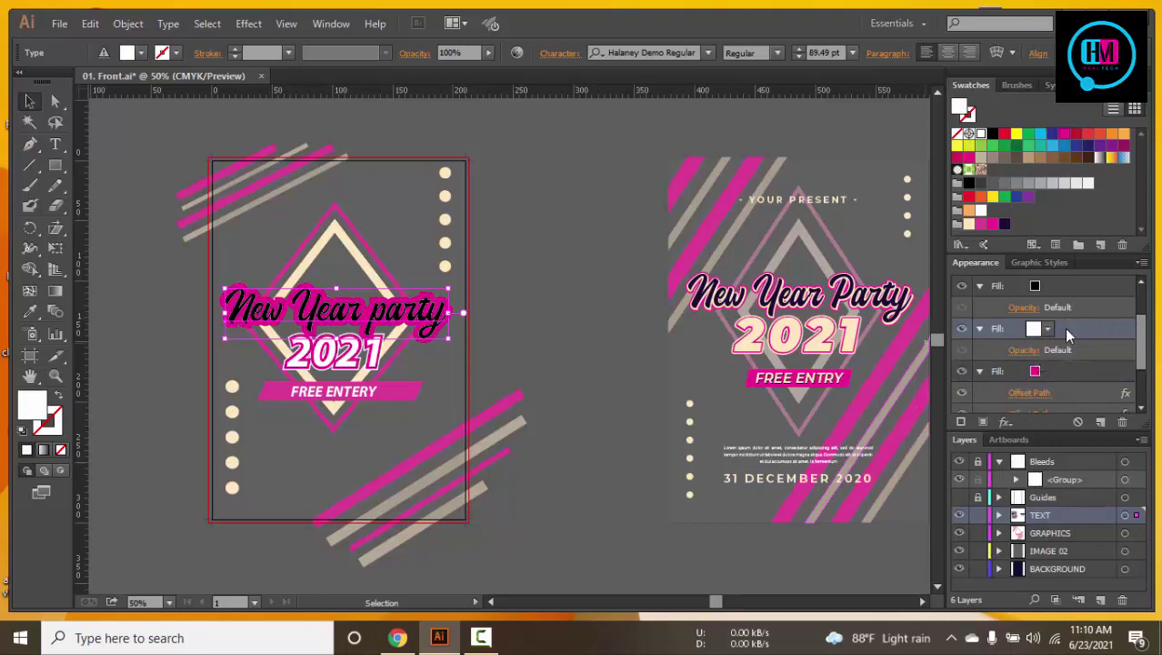
scroll(1078, 337, down, 1)
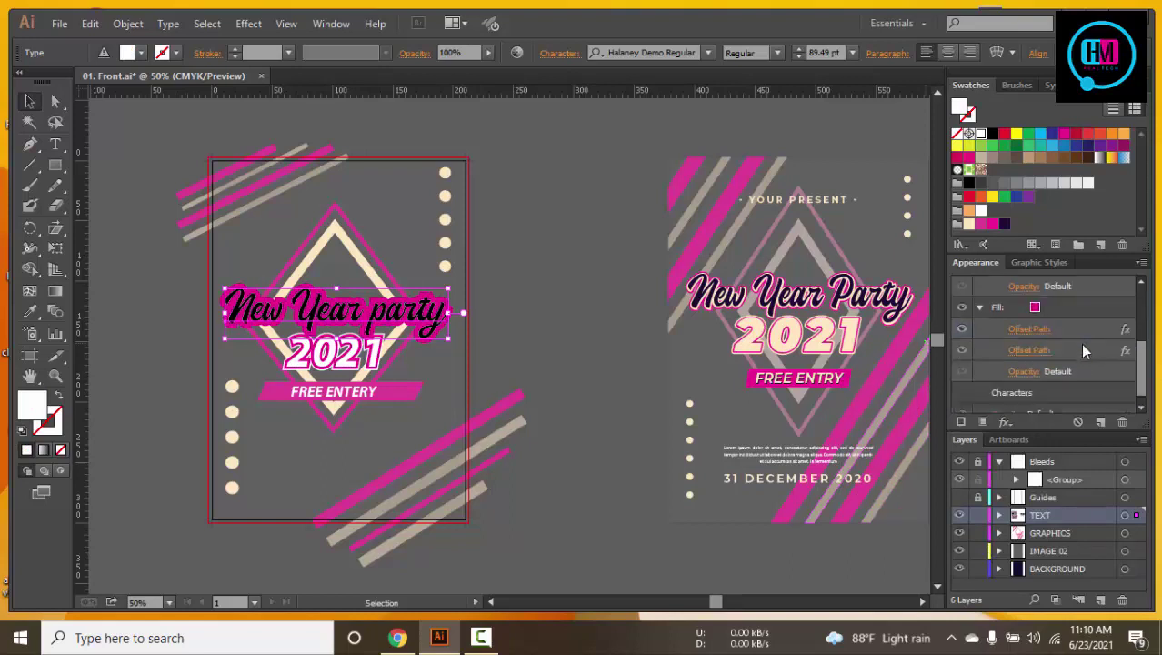
scroll(1080, 343, down, 1)
scroll(1086, 366, down, 2)
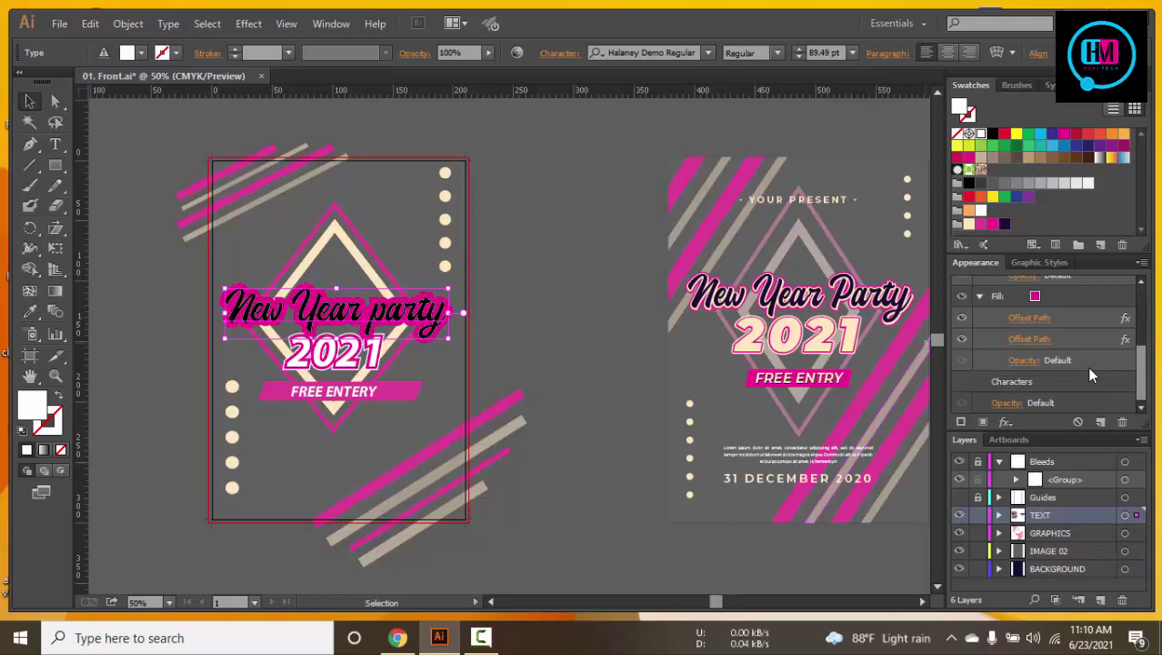
click(1070, 300)
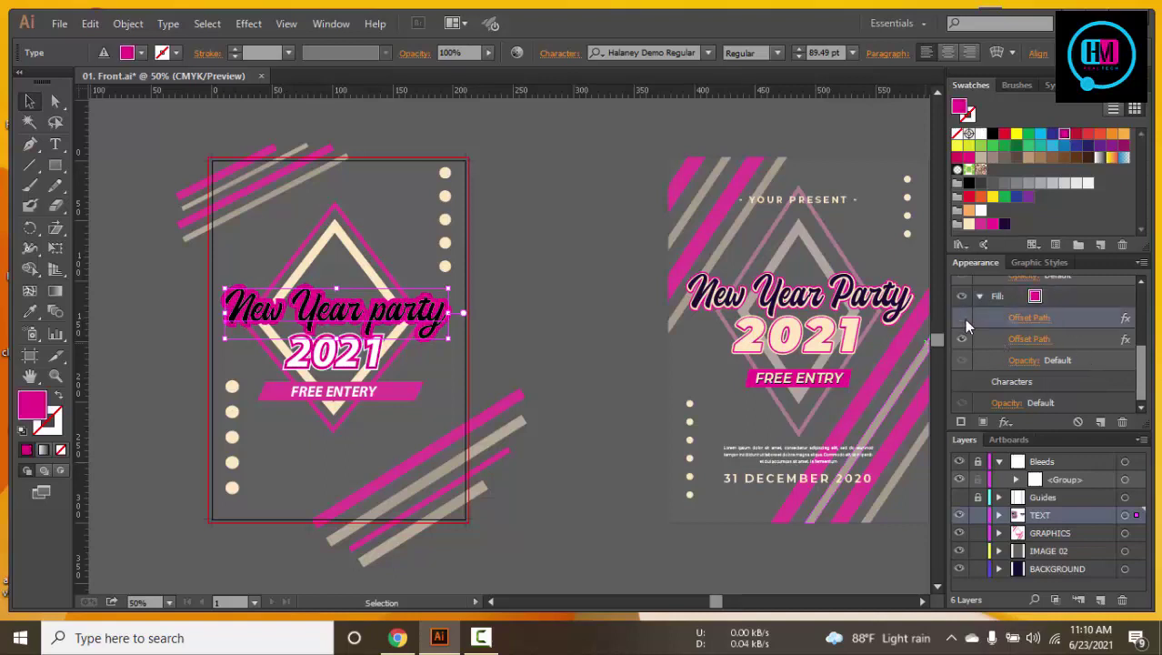
click(963, 318)
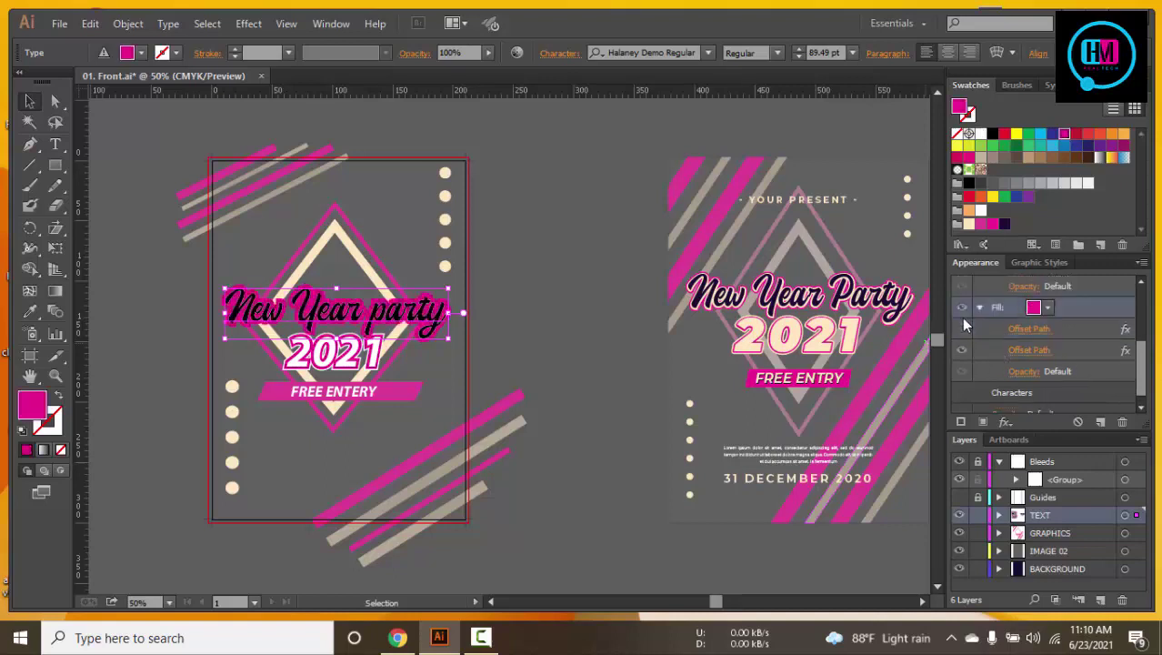
click(963, 325)
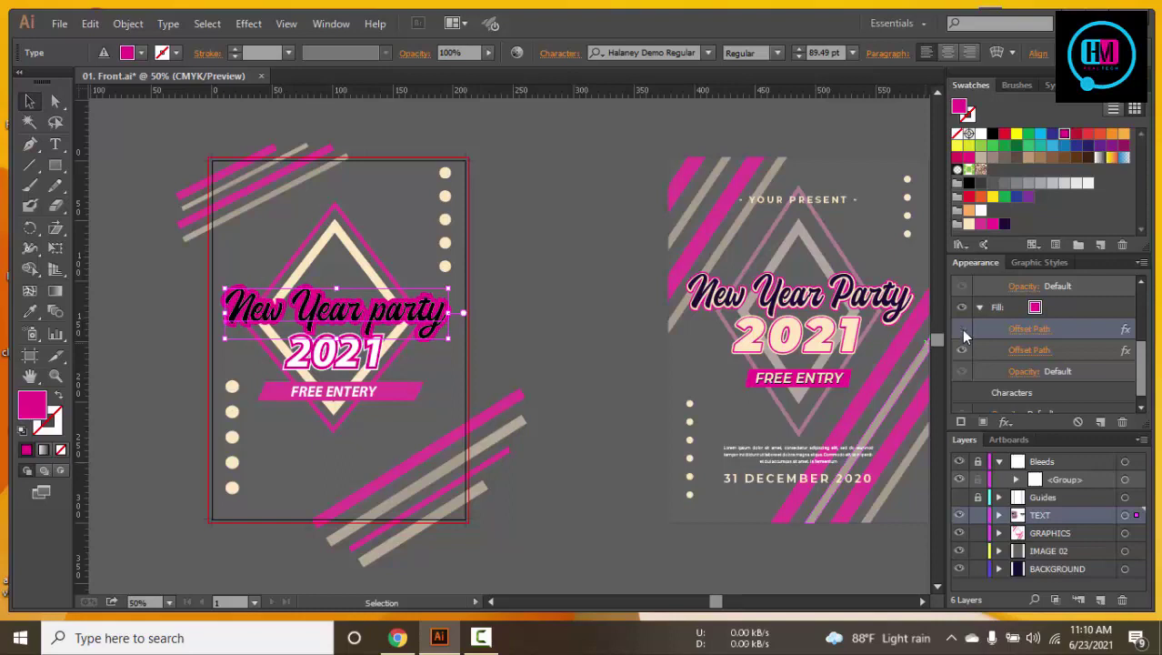
scroll(1096, 396, up, 3)
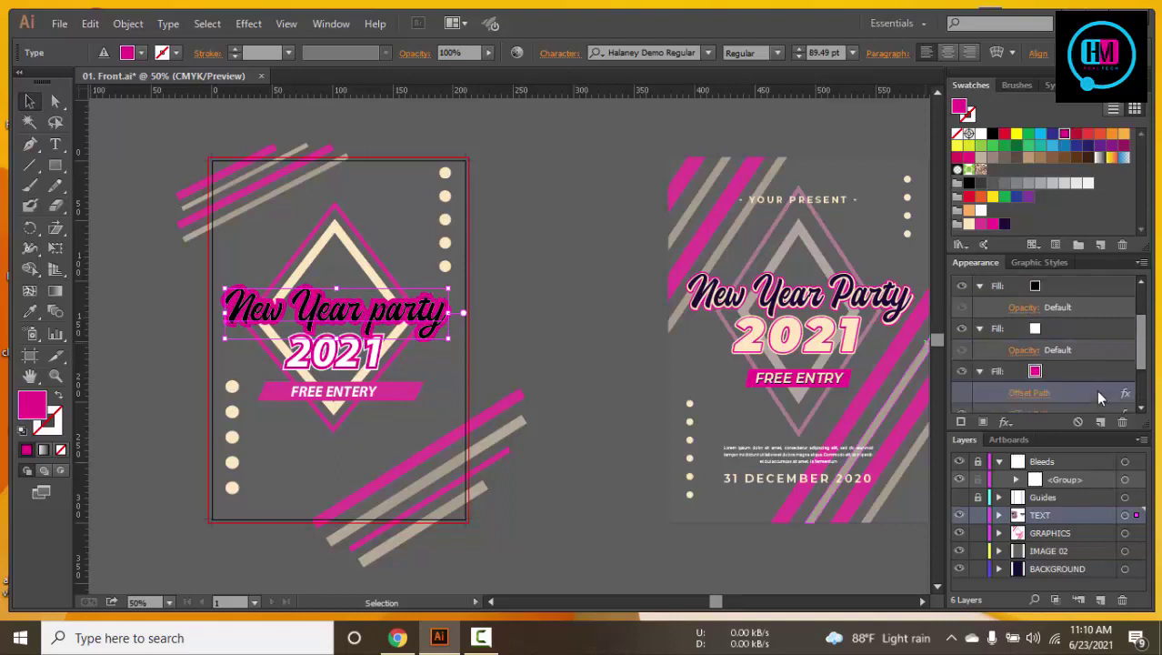
scroll(1058, 362, down, 3)
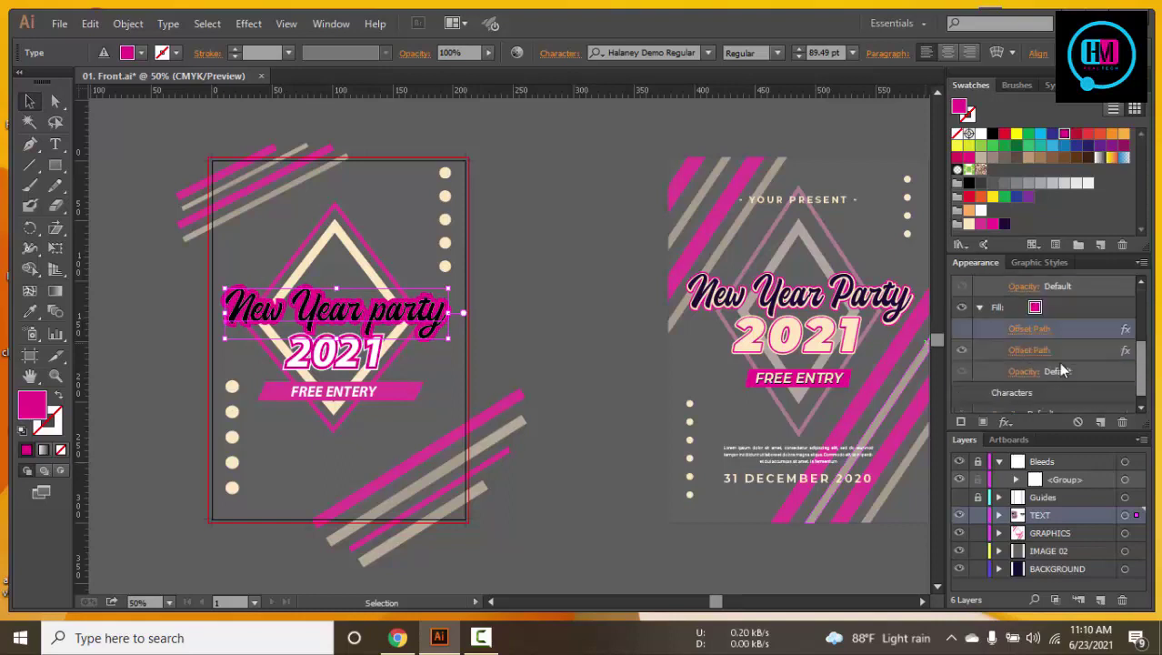
Compare the two Offset Path effects and delete the duplicate one
click(965, 348)
click(963, 350)
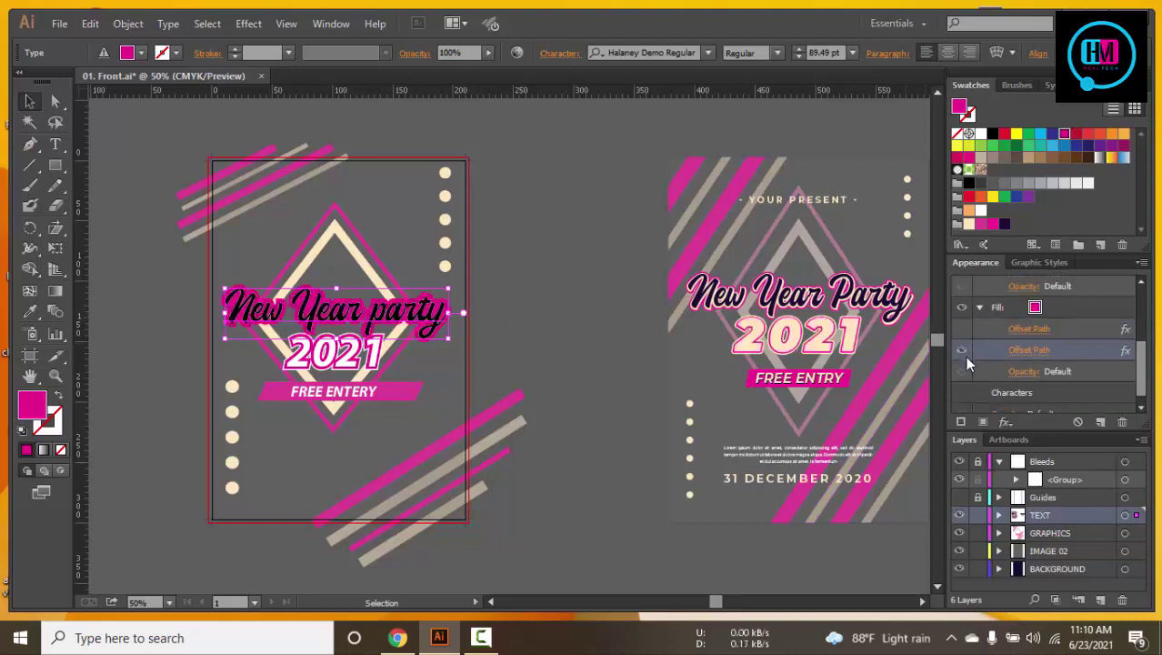
click(966, 329)
click(960, 357)
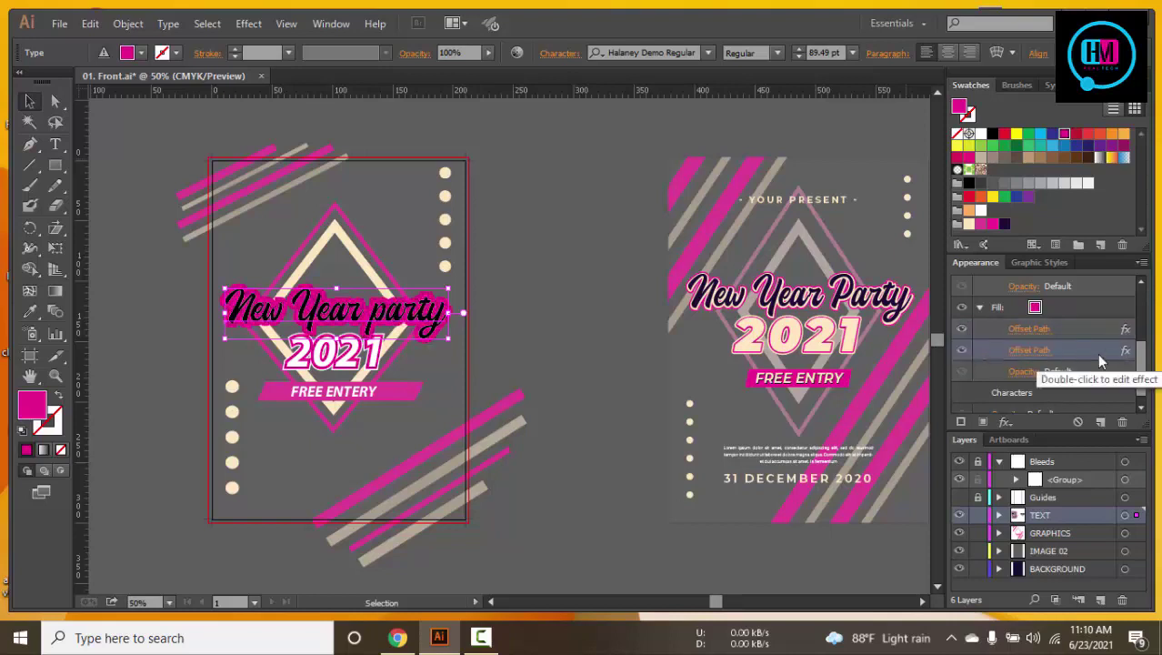
scroll(1097, 373, down, 1)
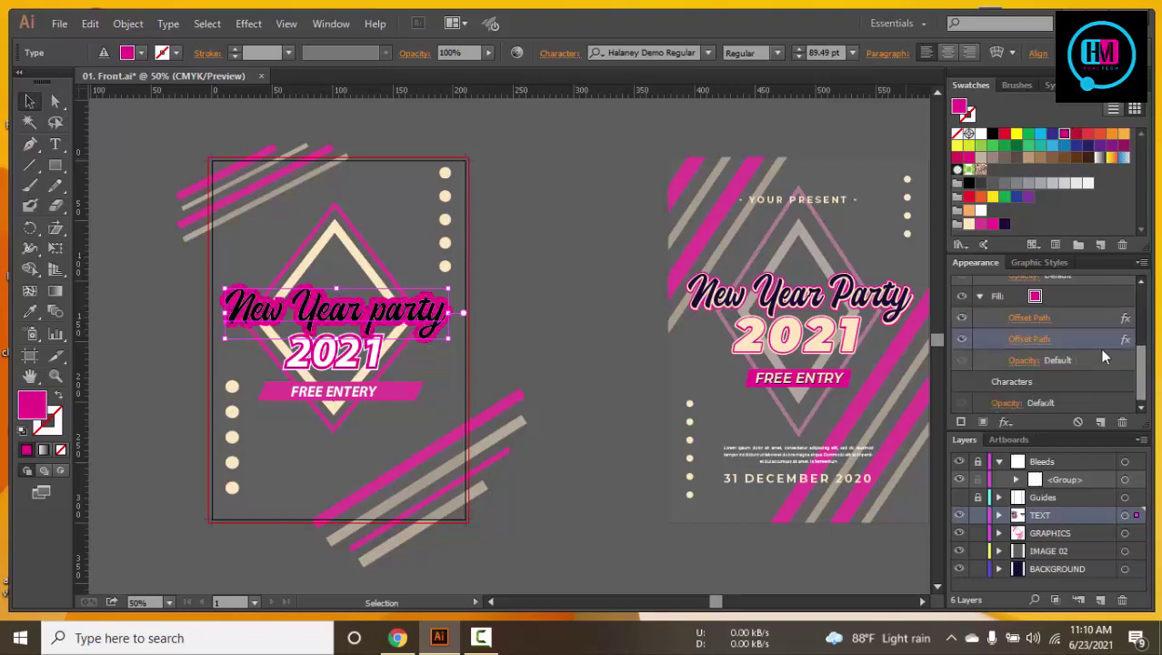
click(961, 336)
scroll(976, 346, up, 1)
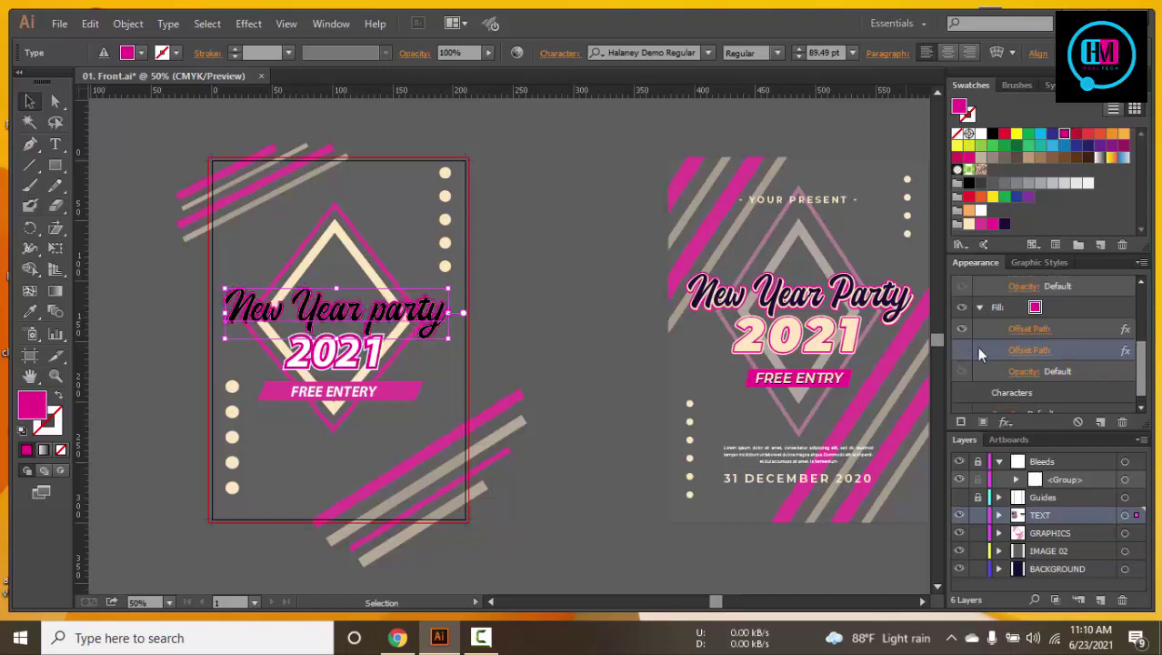
click(1022, 350)
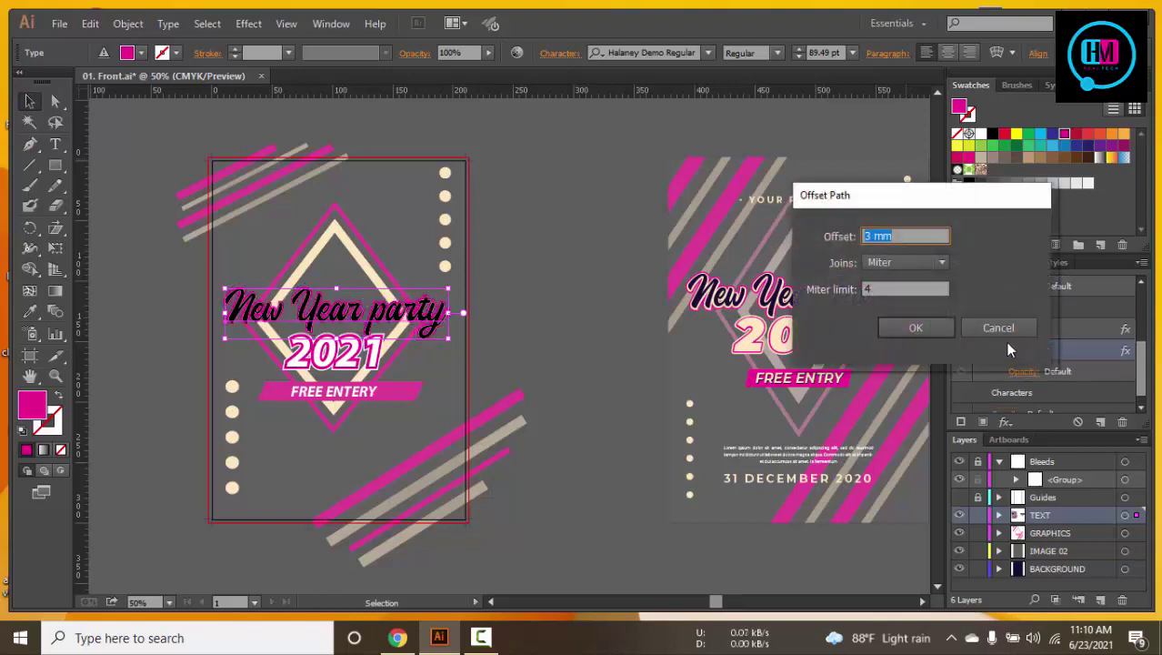
click(998, 329)
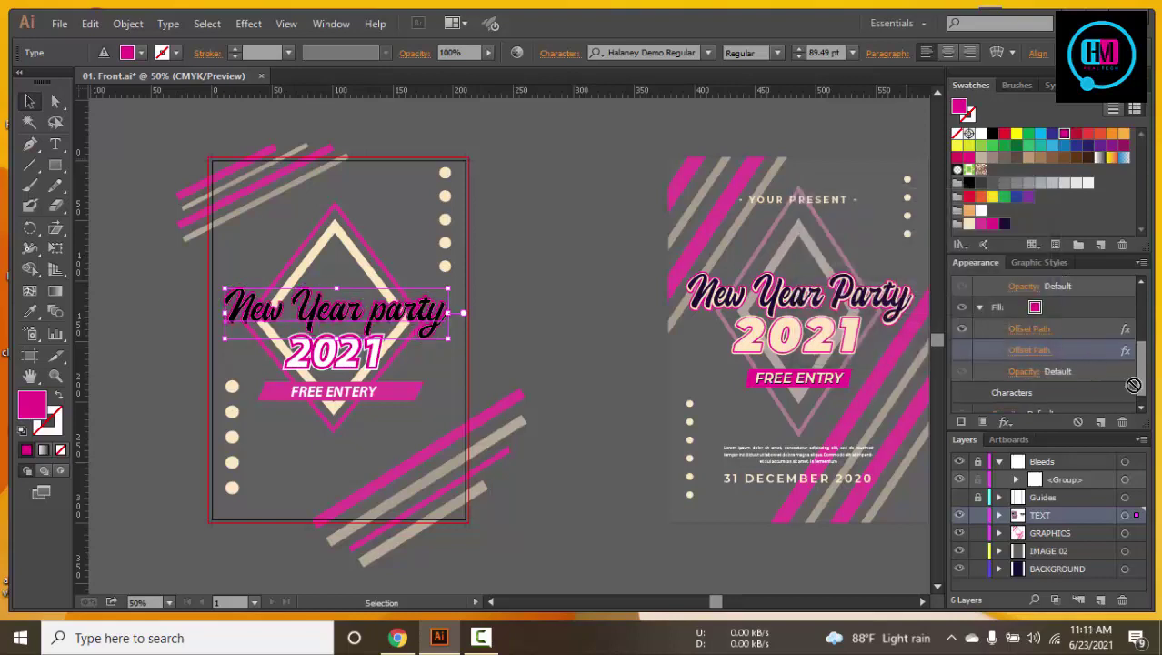
drag(1132, 385, 1122, 421)
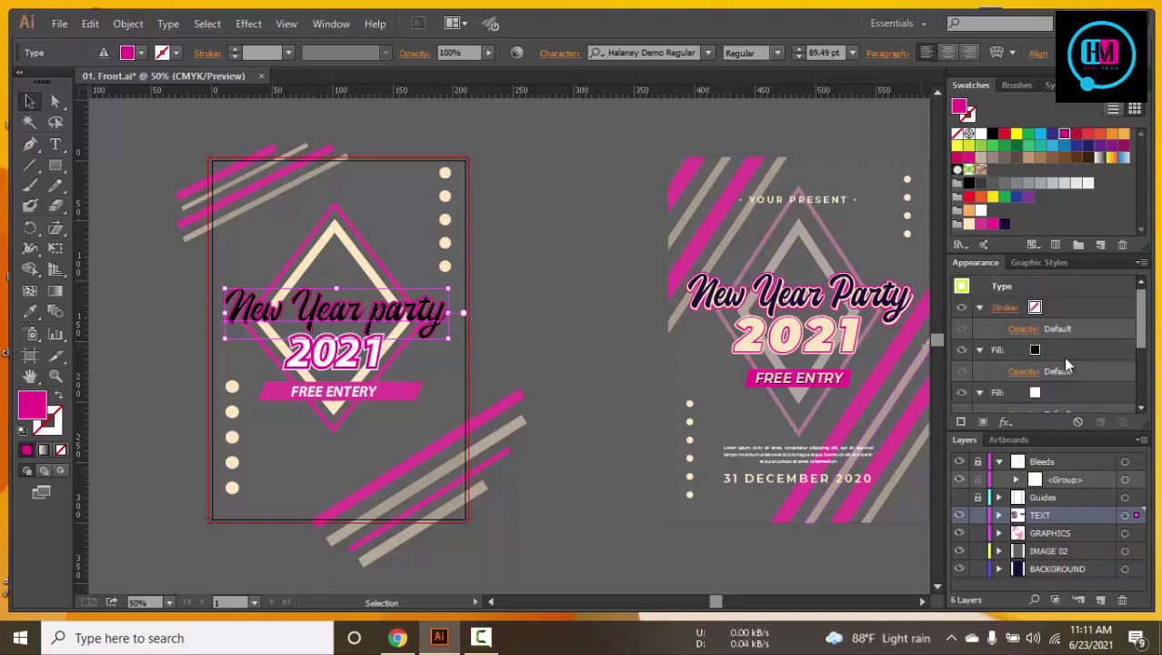
Try a 2 mm value in the existing Offset Path settings
click(1055, 390)
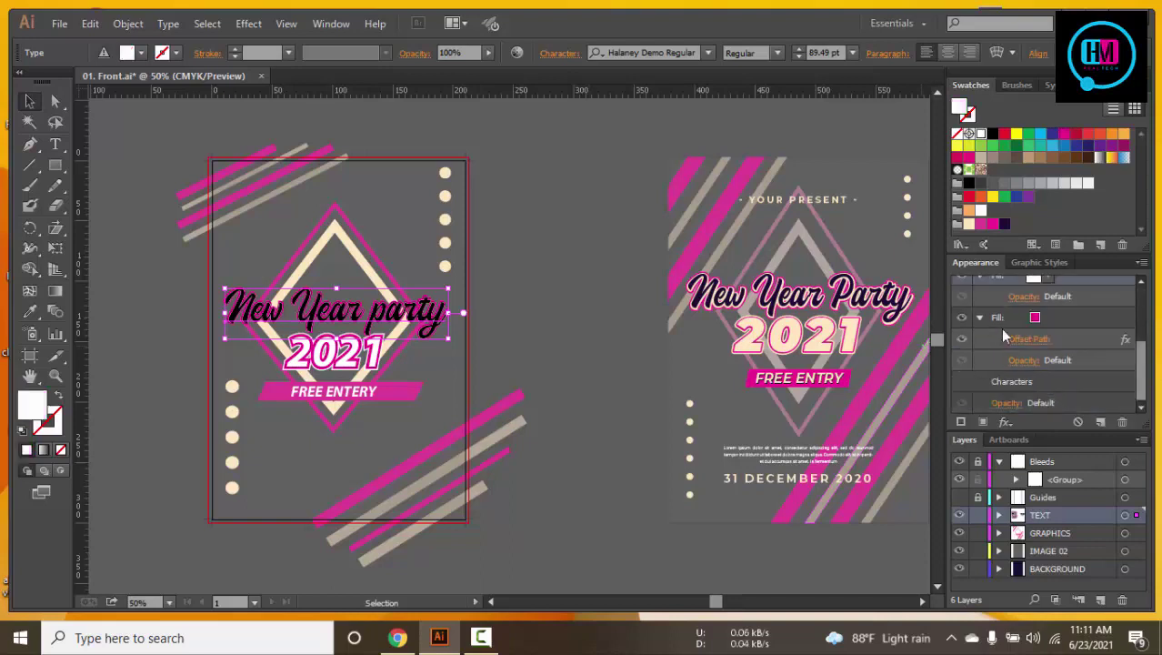
click(1028, 338)
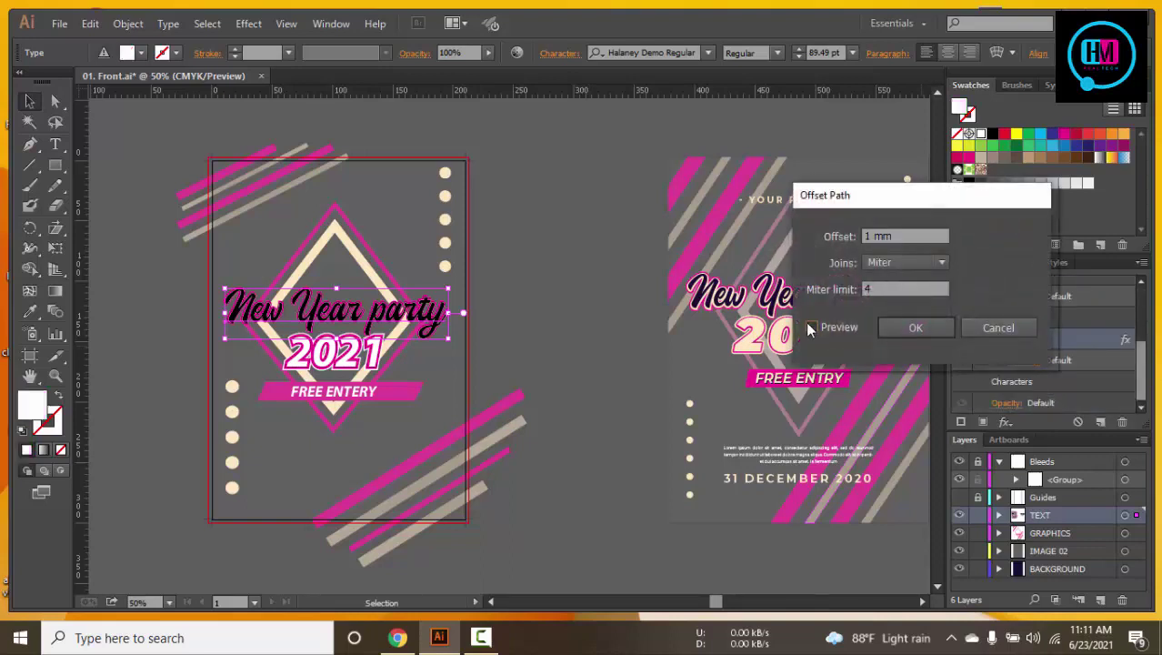
click(812, 327)
drag(900, 235, 844, 235)
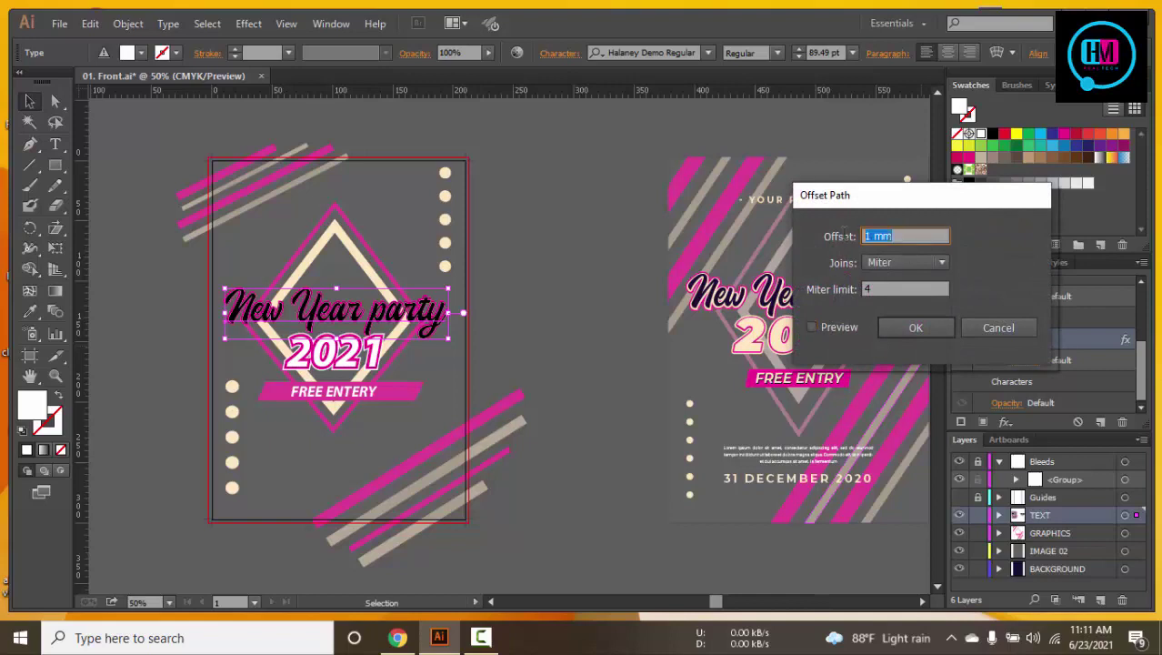
text(2)
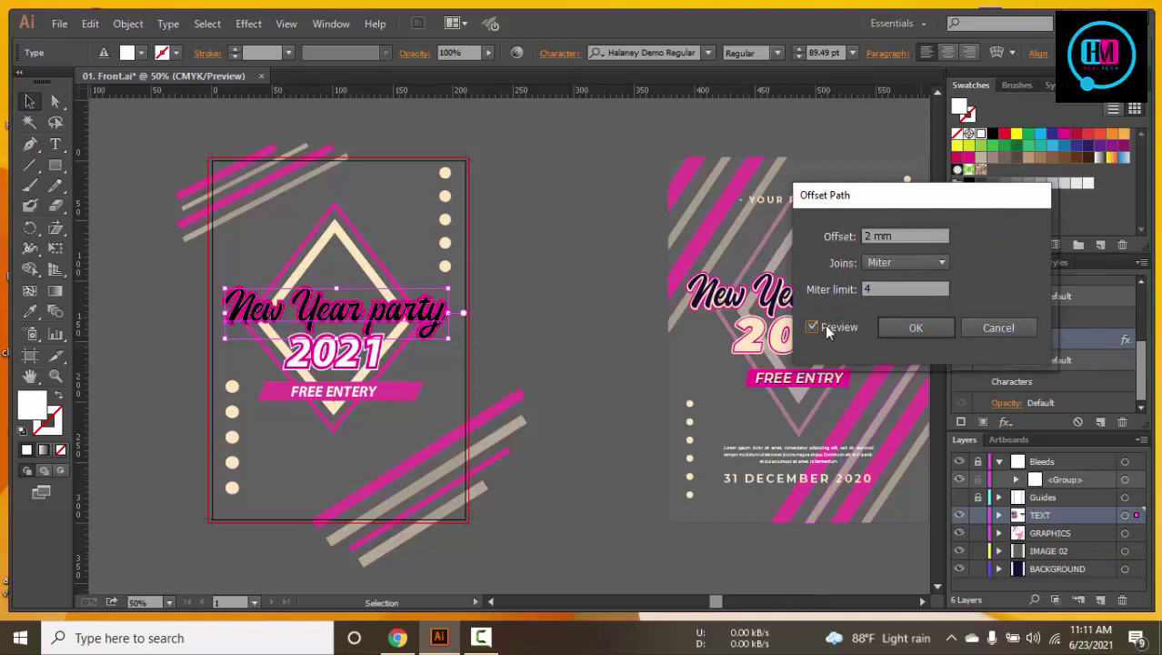
click(824, 323)
click(1030, 326)
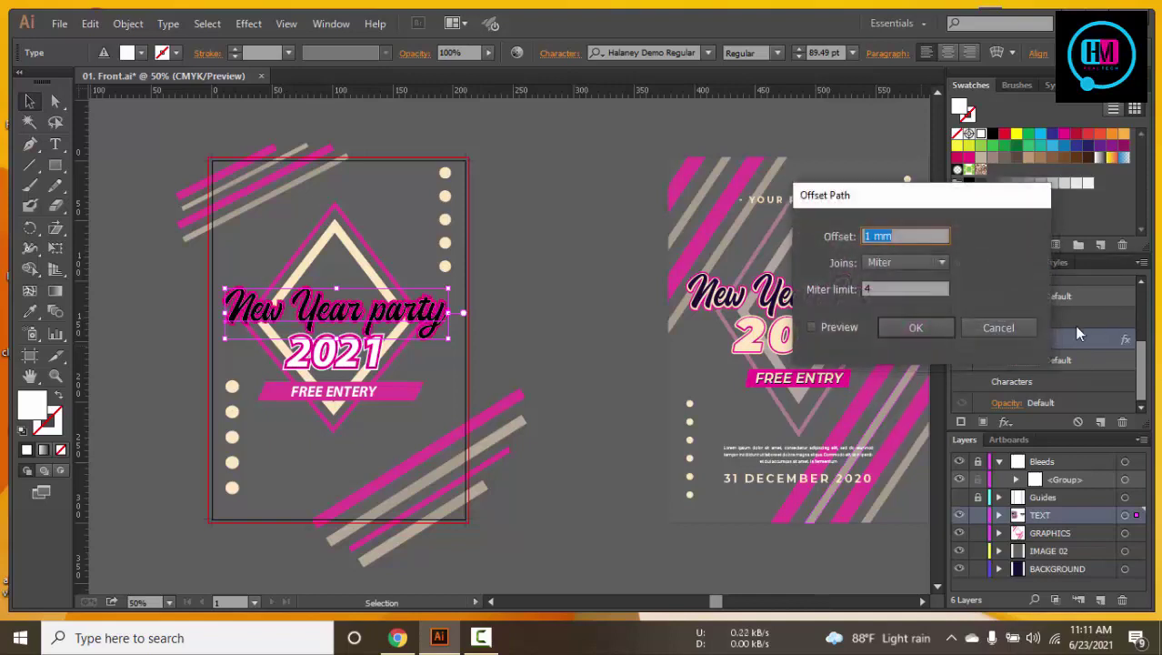
Add a 2 mm Offset Path effect to the headline's white fill
click(1091, 338)
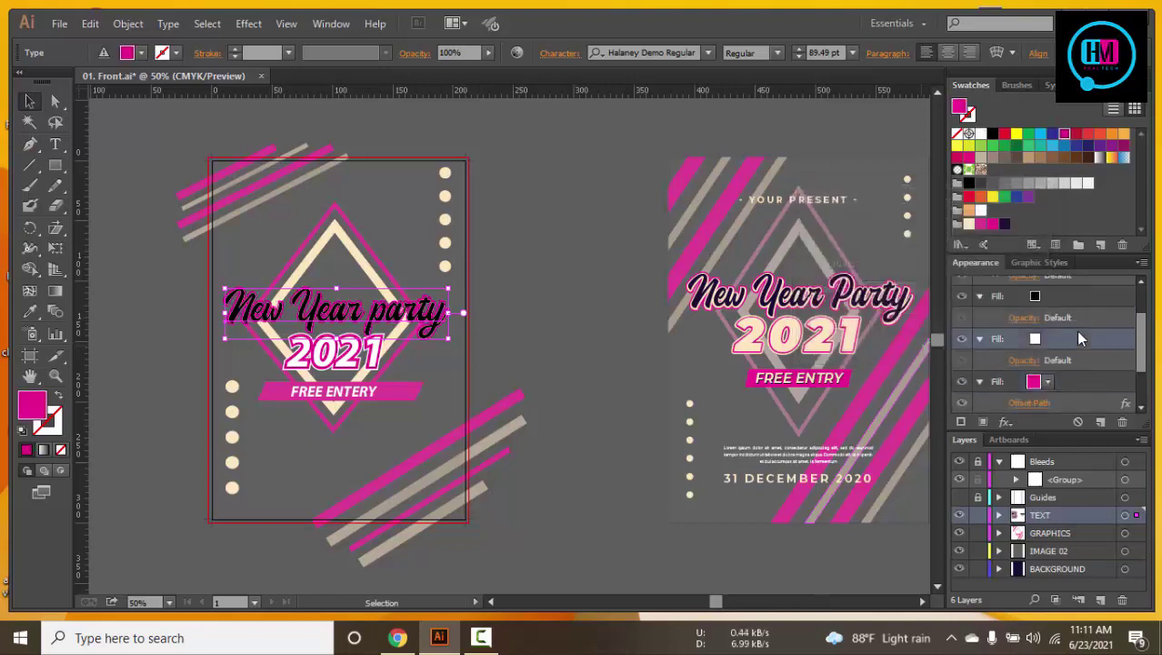
click(1005, 422)
mouse_move(869, 111)
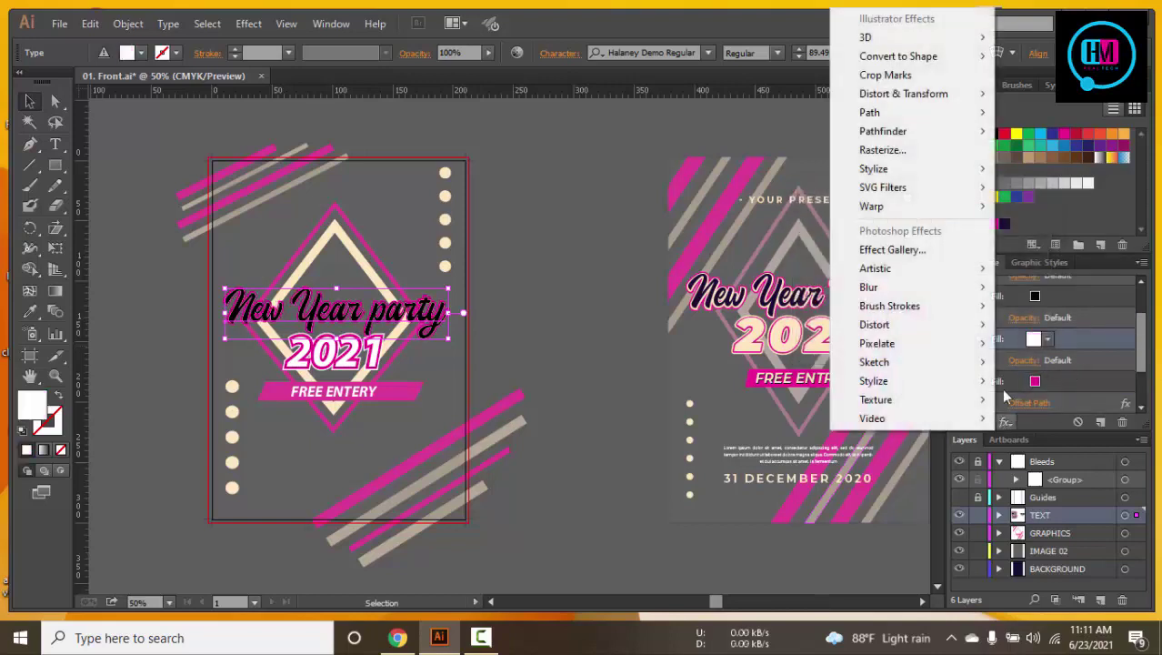
click(1017, 115)
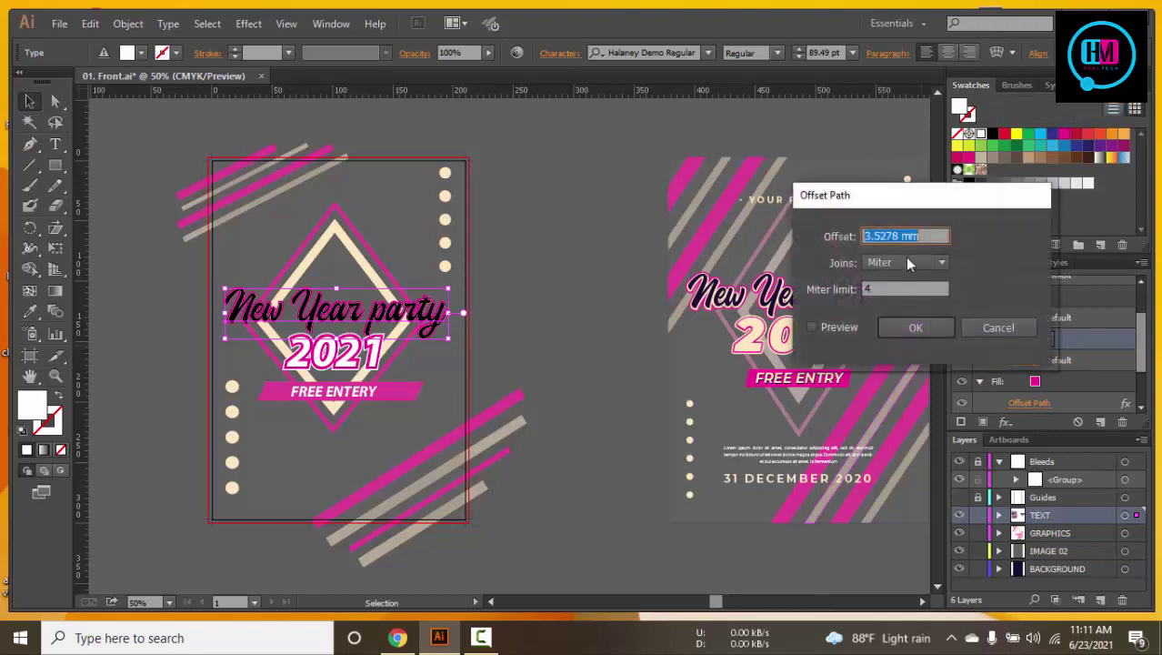
click(838, 326)
drag(929, 236, 845, 234)
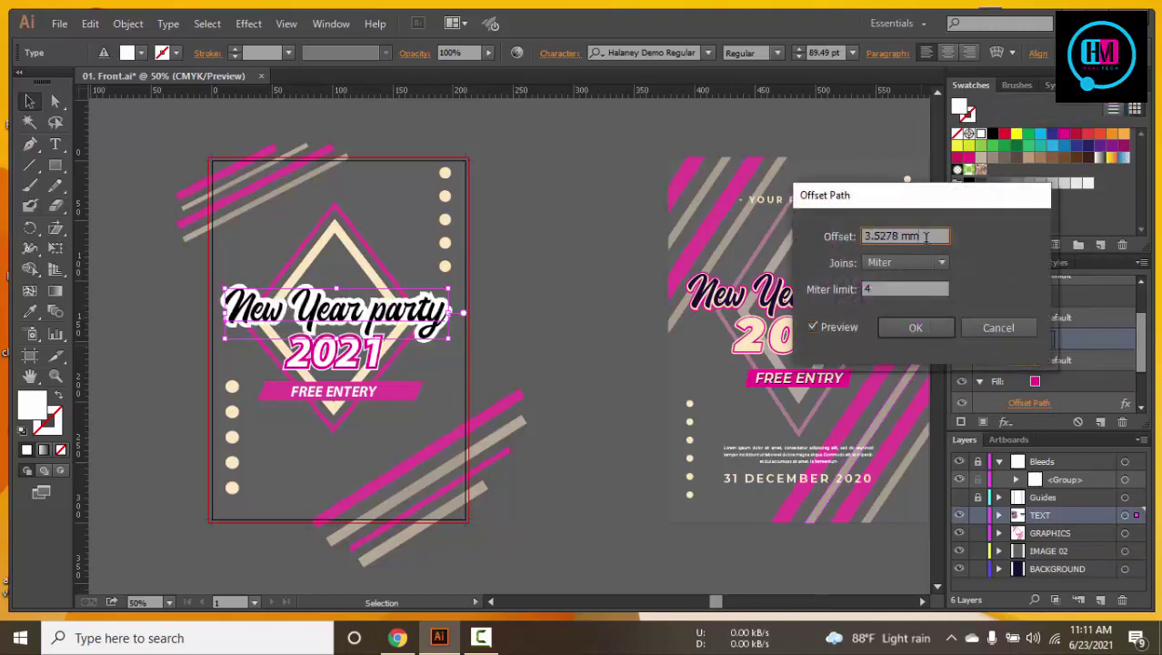
text(2)
click(912, 327)
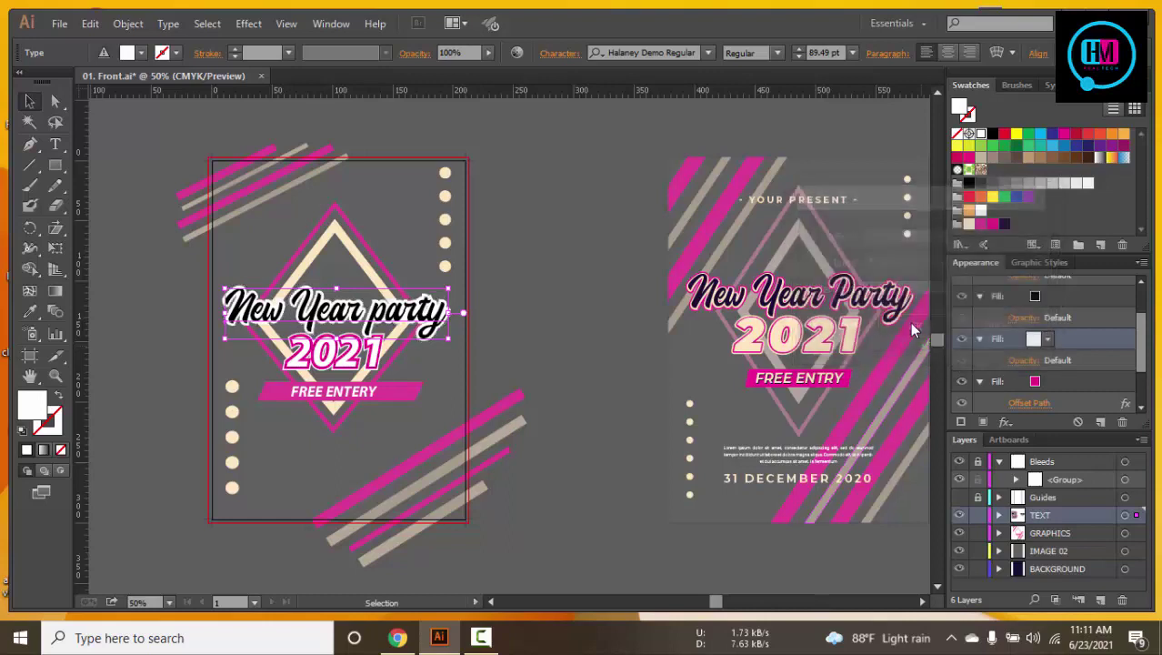
click(546, 270)
scroll(1039, 382, down, 2)
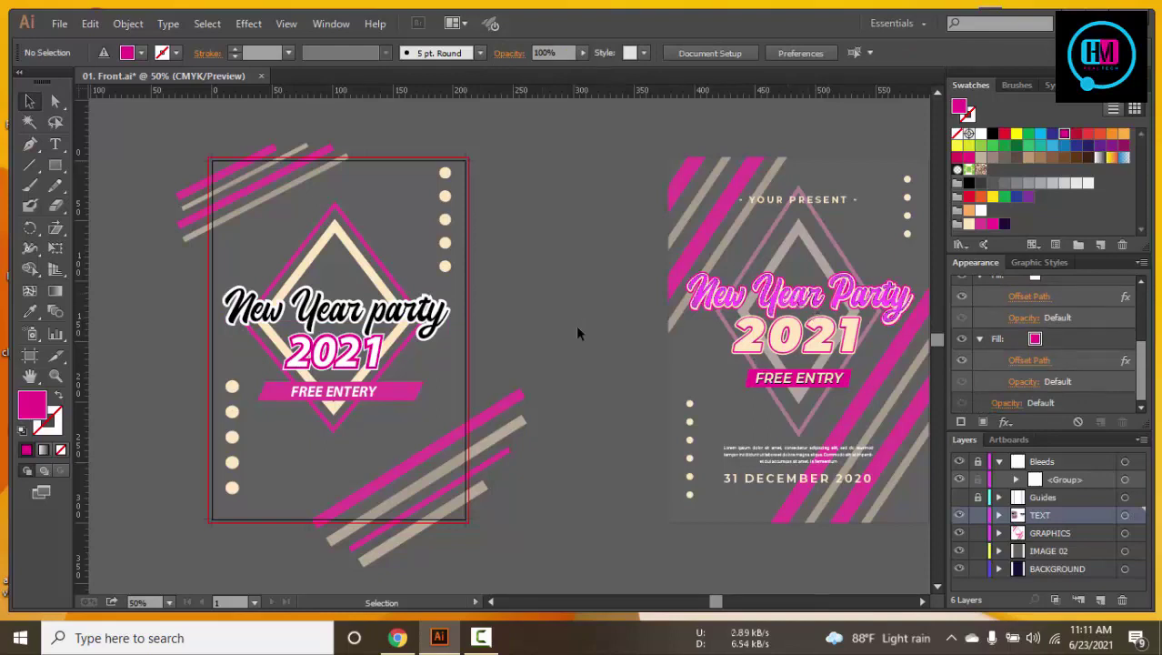
click(423, 324)
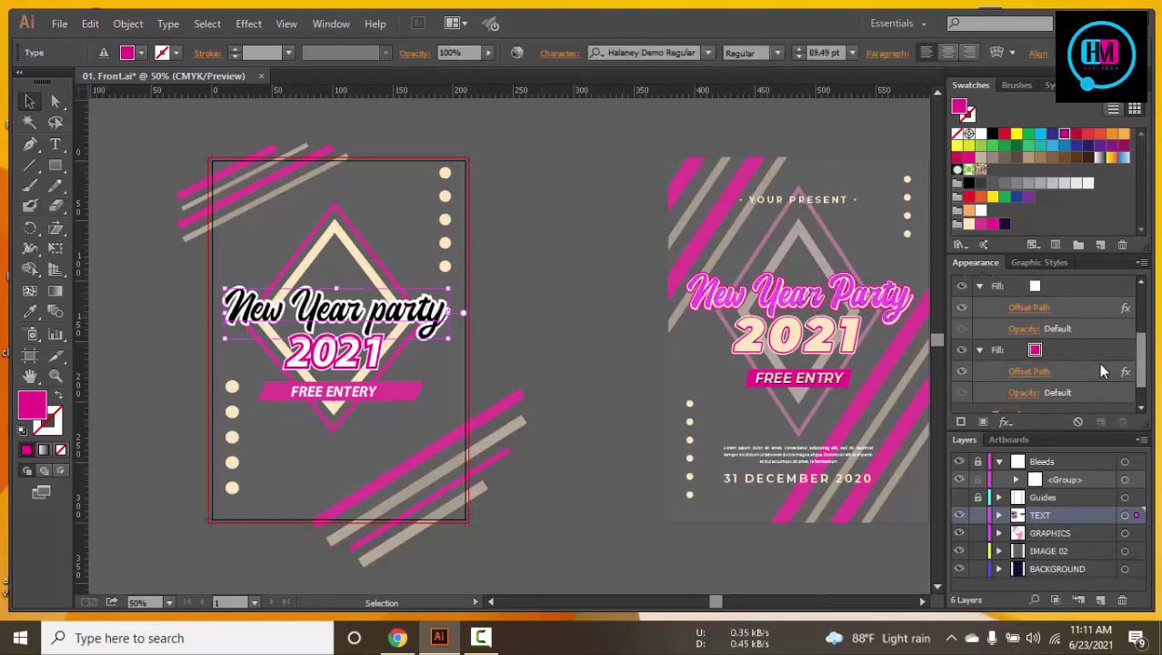
scroll(1051, 387, down, 1)
scroll(1098, 383, up, 3)
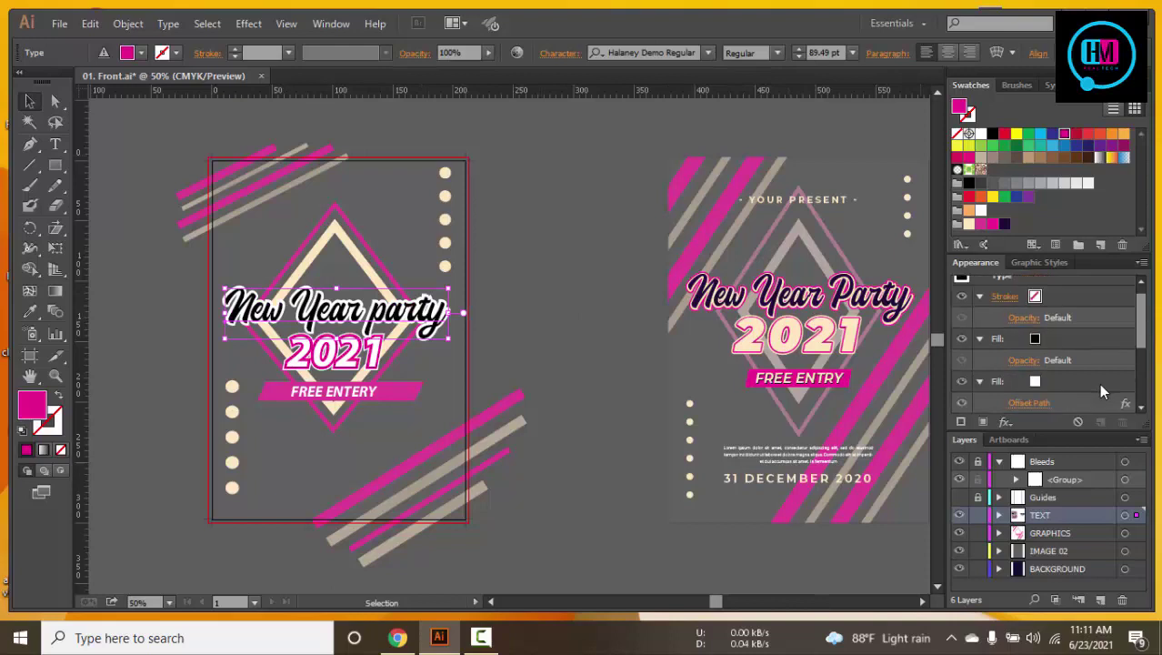
click(1062, 339)
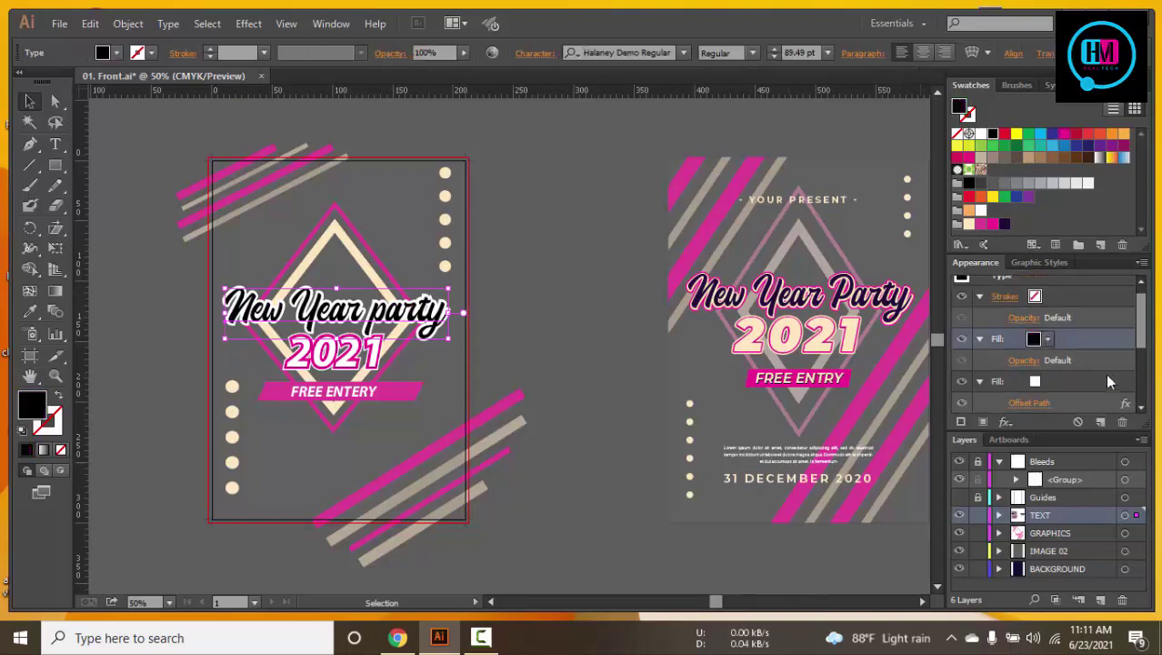
scroll(1105, 373, down, 3)
click(1071, 324)
scroll(1071, 374, down, 3)
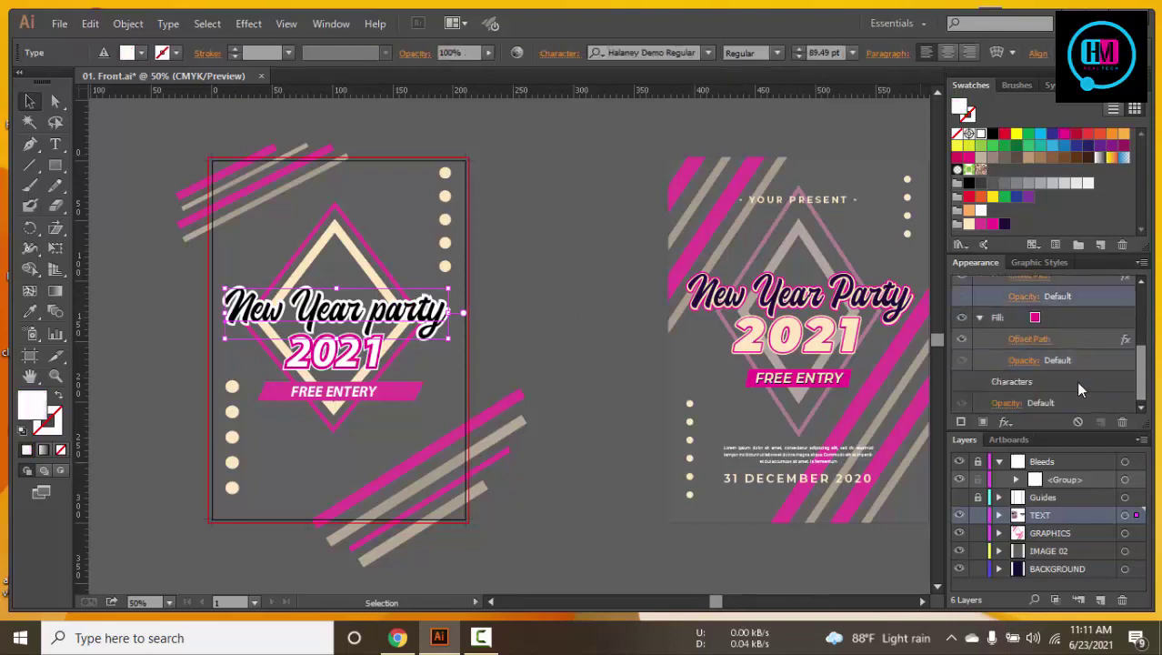
click(1065, 338)
click(1057, 318)
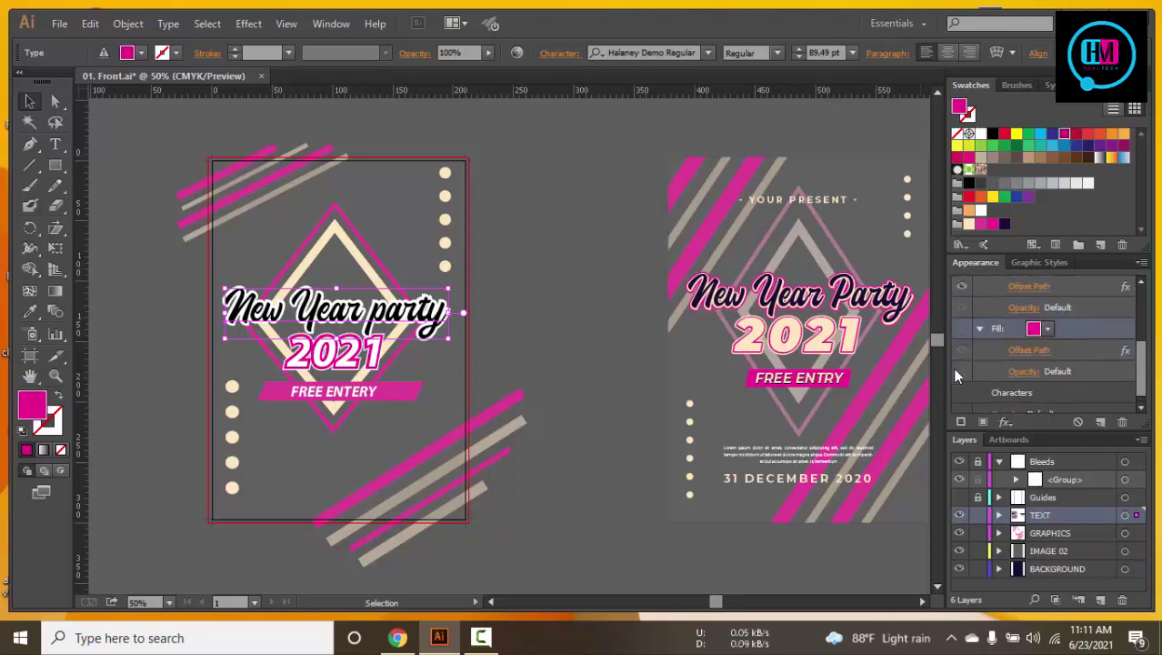
scroll(1011, 348, up, 5)
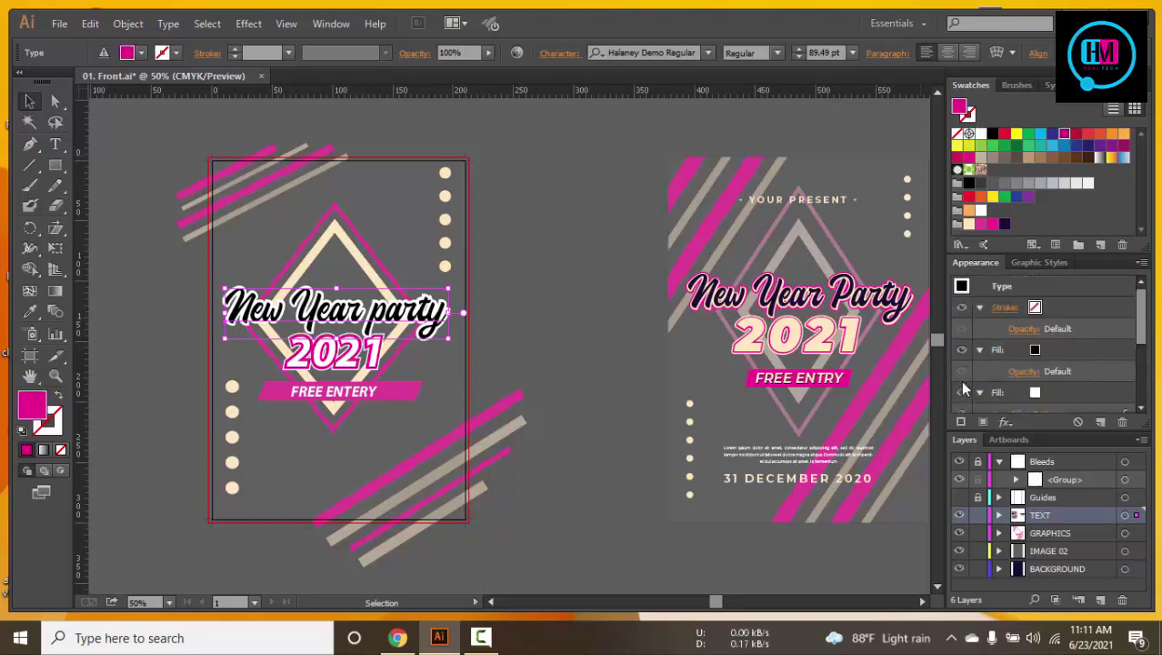
click(962, 373)
click(965, 392)
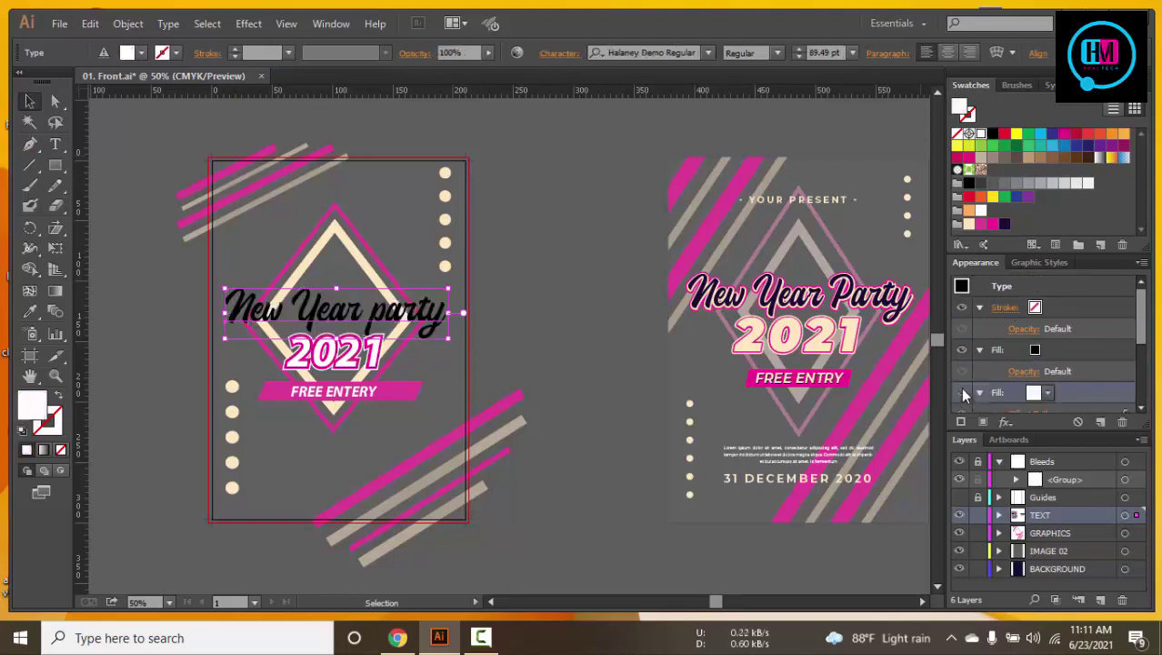
click(961, 391)
scroll(1091, 363, down, 3)
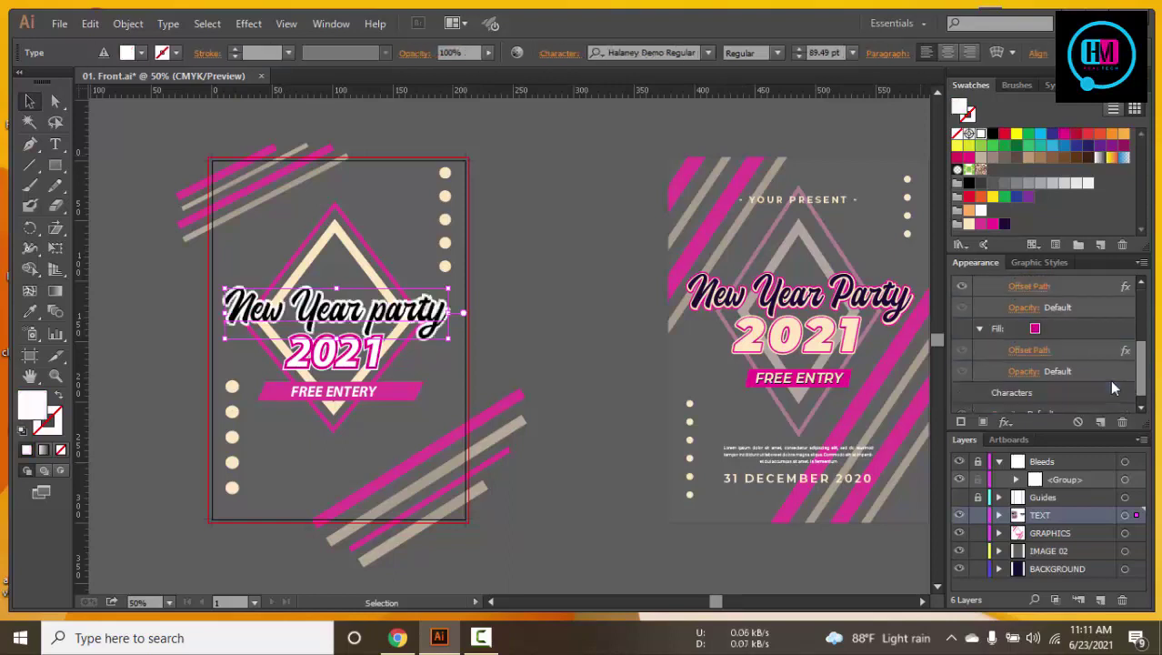
click(1060, 337)
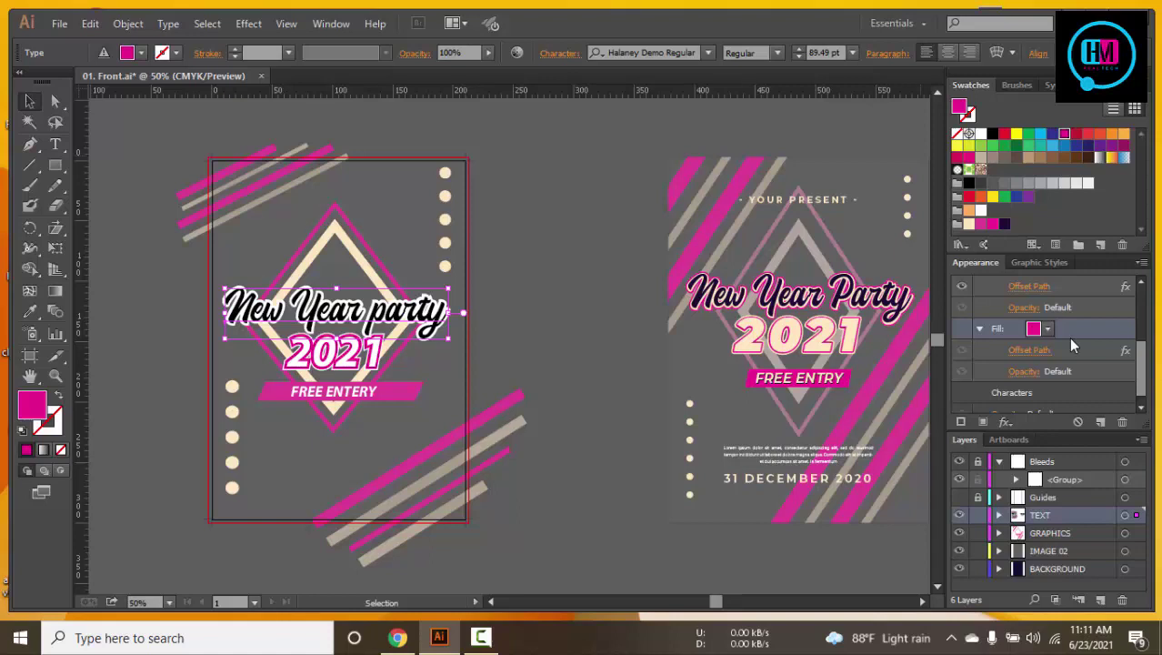
scroll(1070, 340, down, 1)
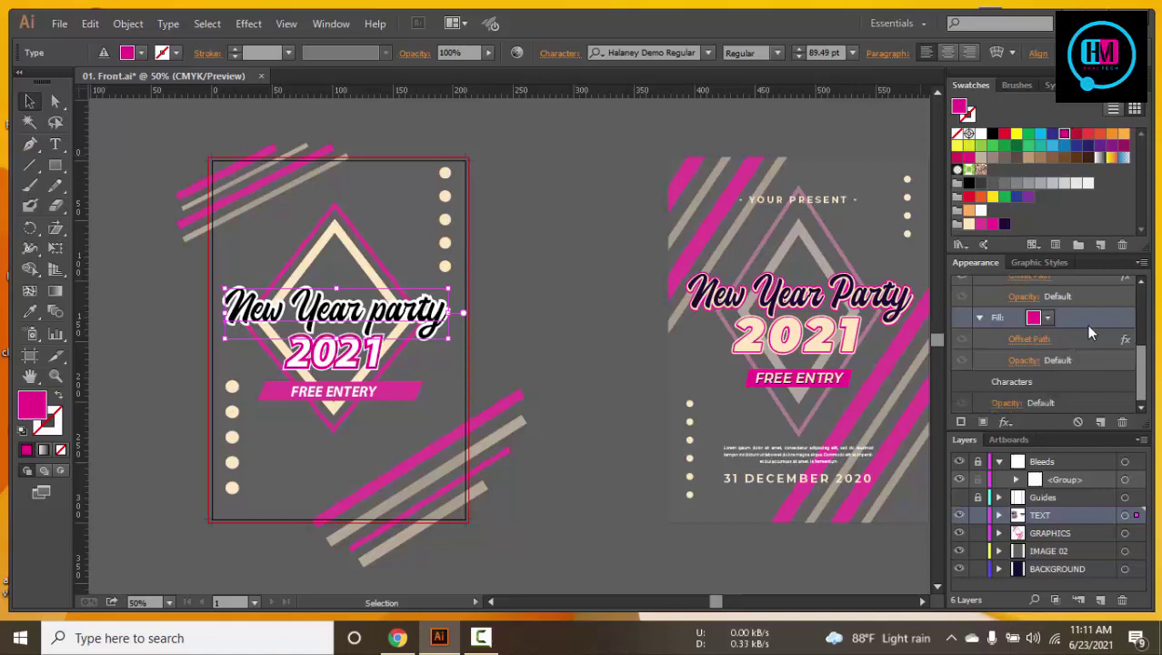
scroll(960, 316, up, 1)
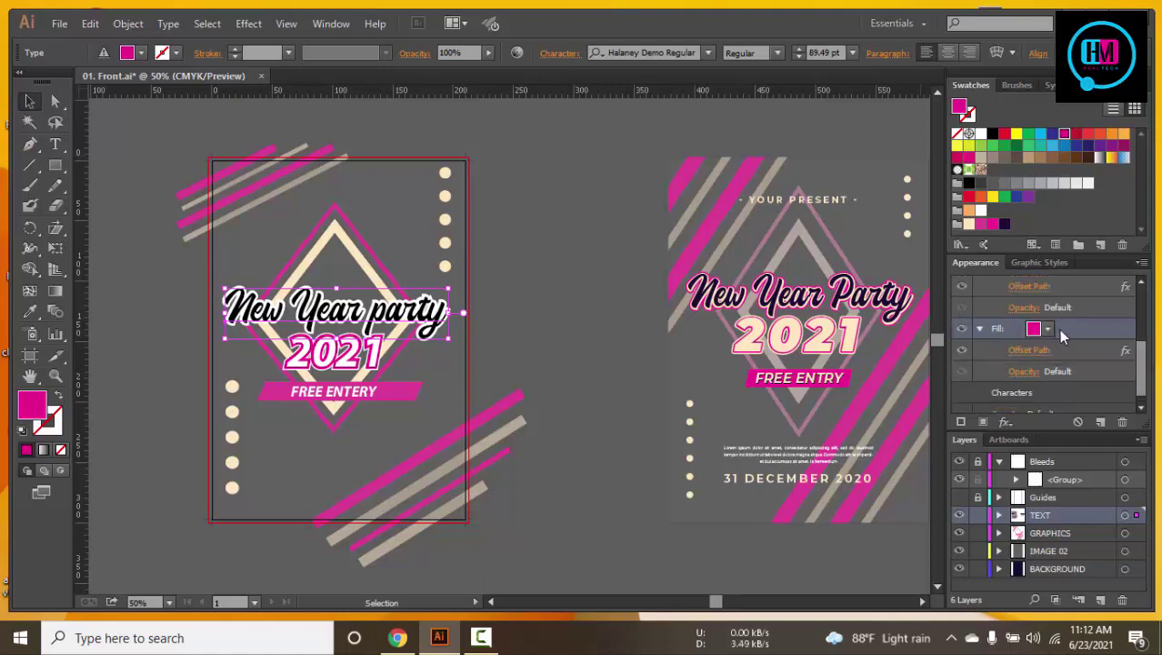
scroll(1046, 346, down, 1)
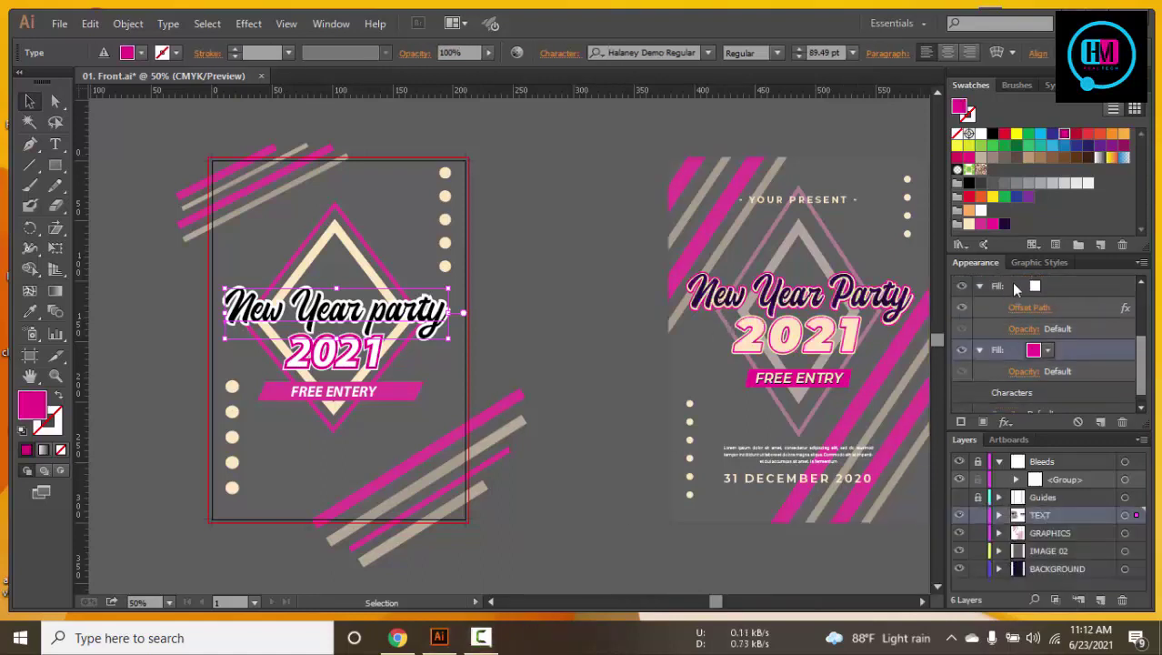
Add a 4 mm Offset Path effect to the pink fill
click(1006, 420)
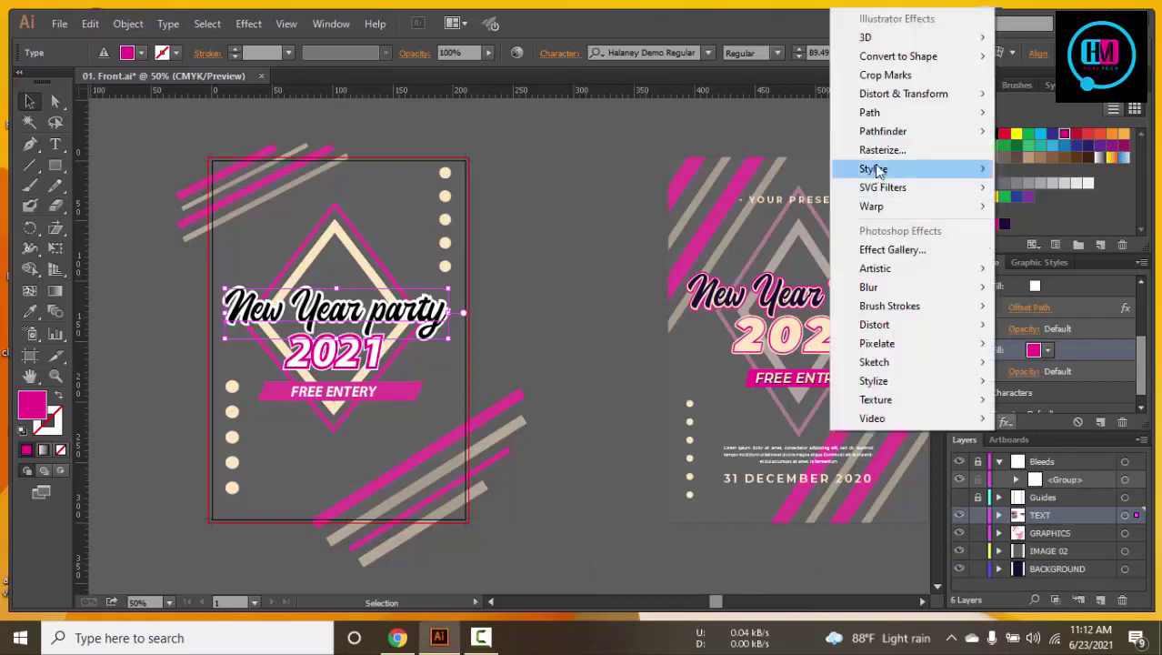
mouse_move(869, 112)
click(1089, 111)
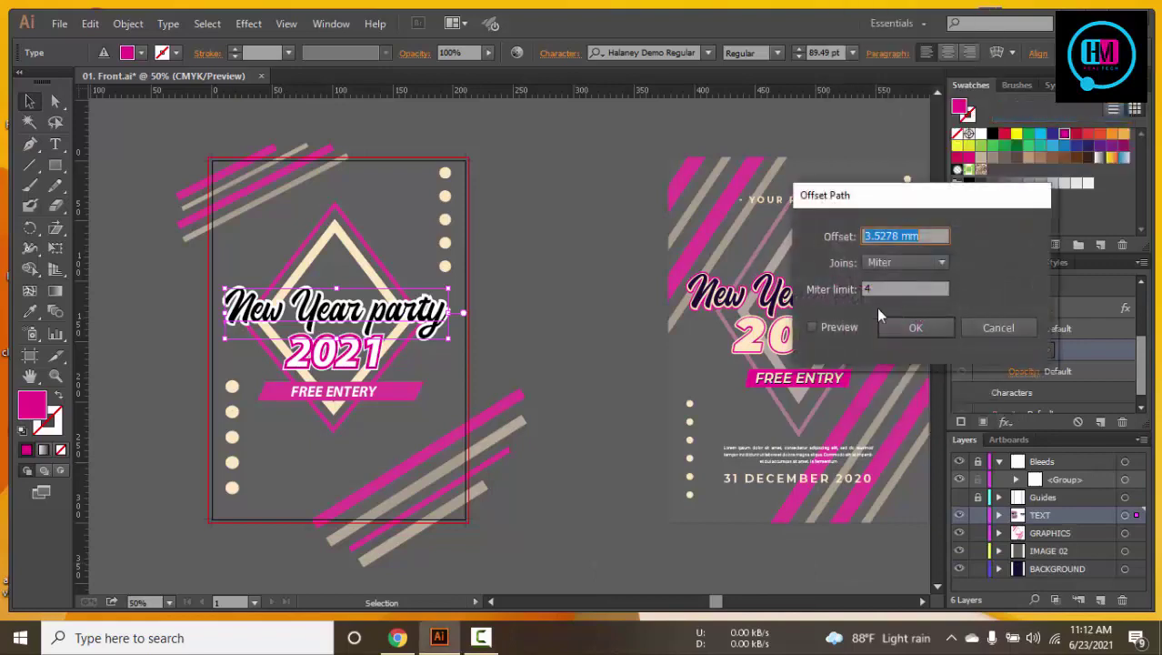
click(818, 325)
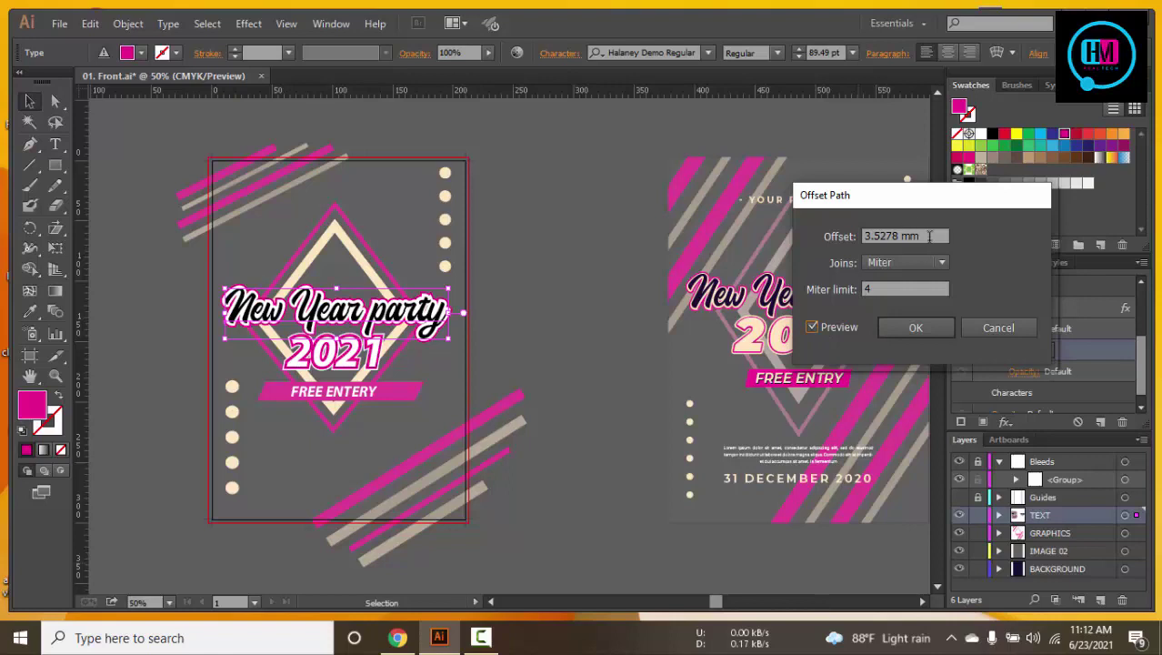
drag(929, 236, 804, 233)
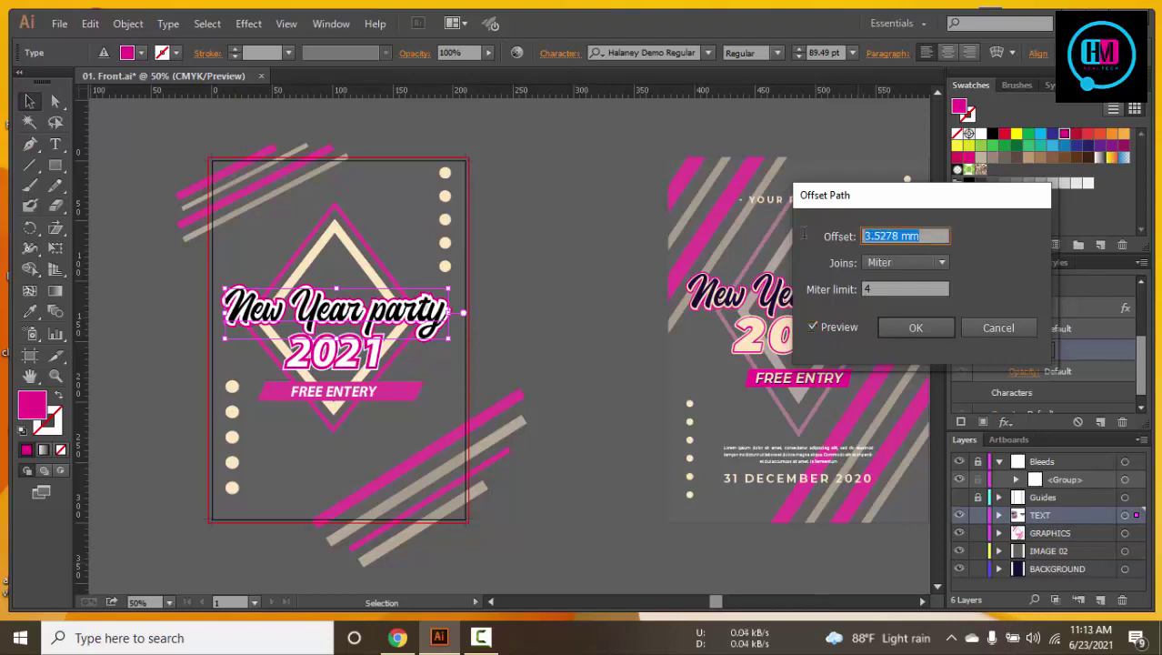
text(4)
click(829, 325)
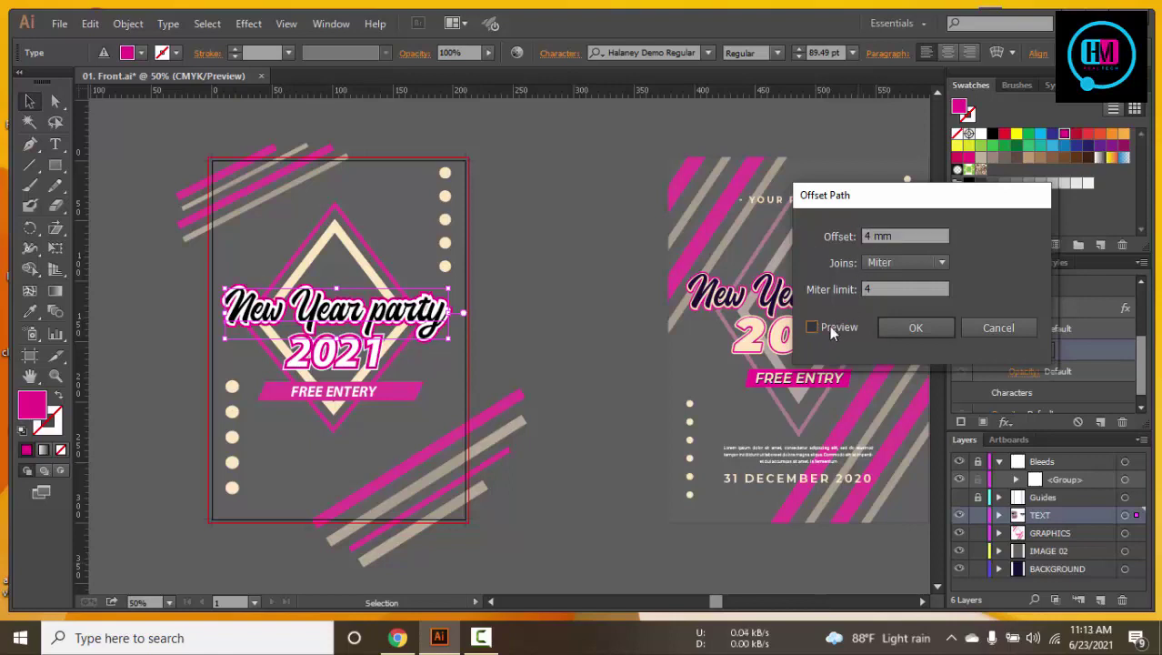
click(900, 326)
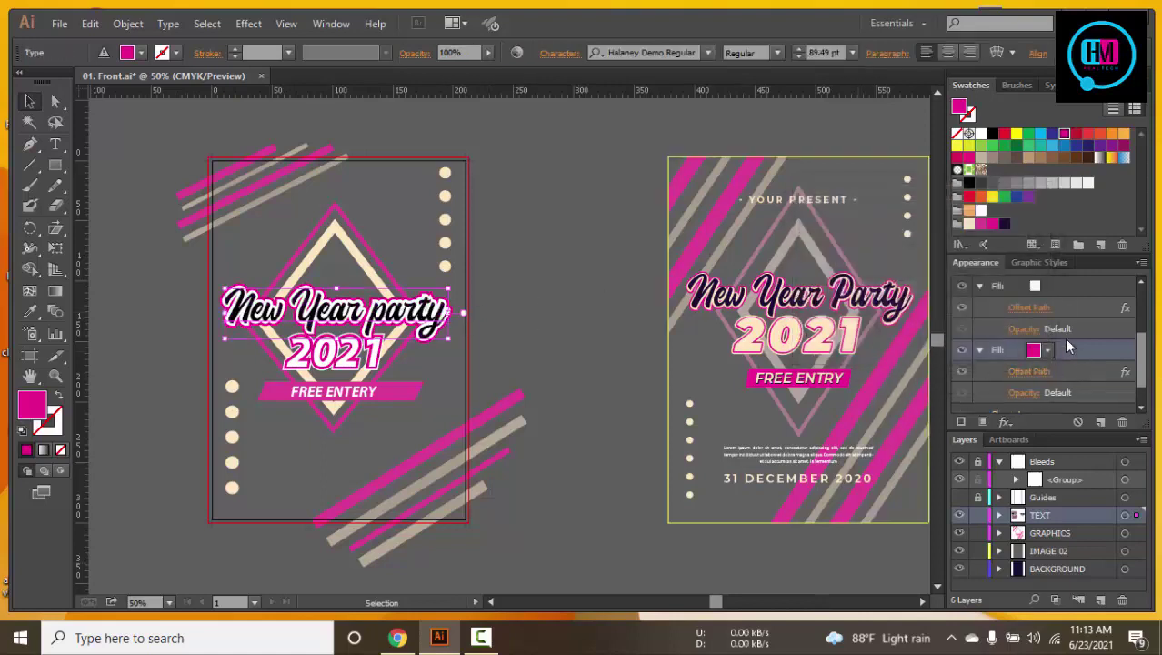
Reduce the pink fill's offset to 1.5 mm and deselect the heading
click(1043, 309)
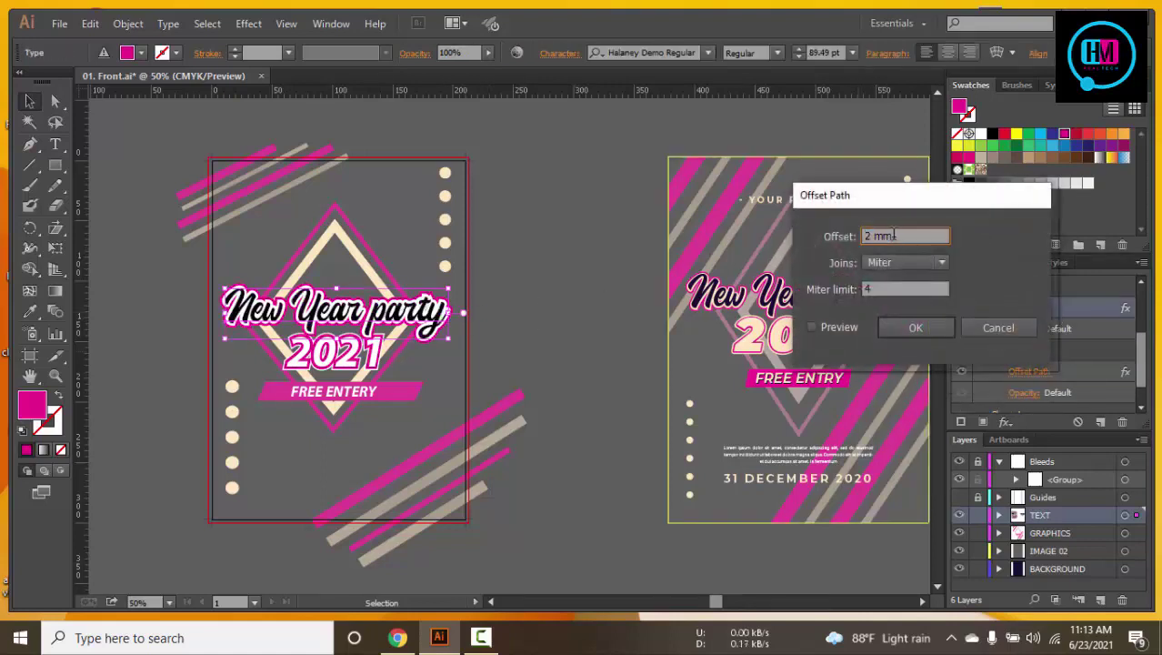
text(1.5)
click(826, 327)
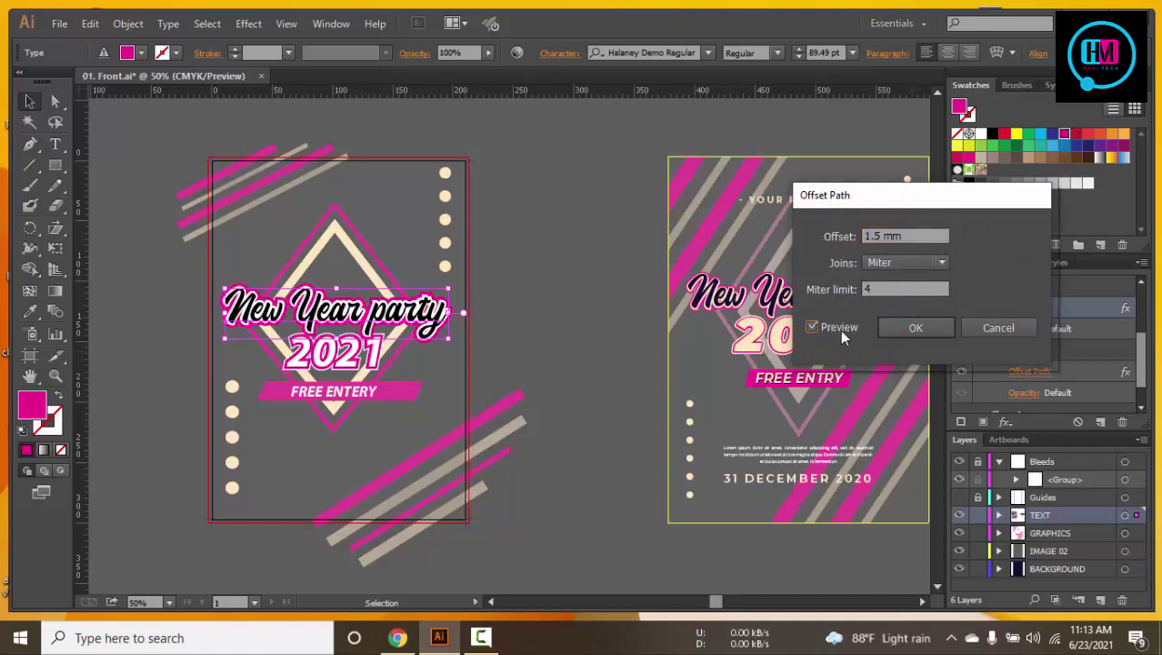
click(915, 327)
click(577, 289)
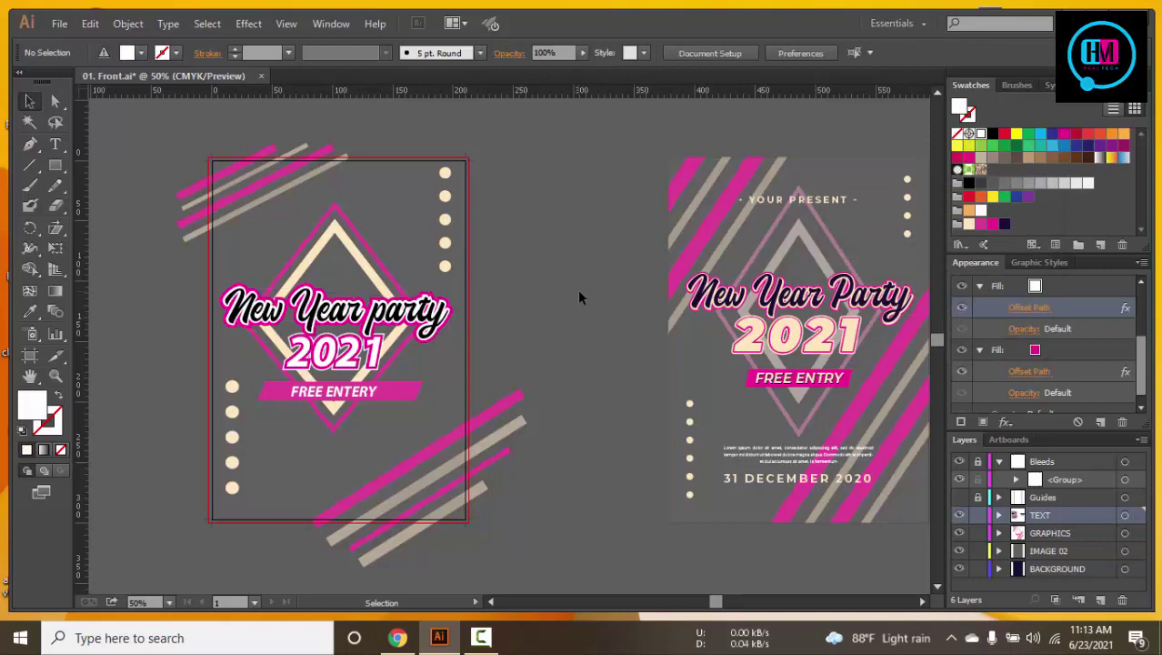
drag(587, 280, 596, 310)
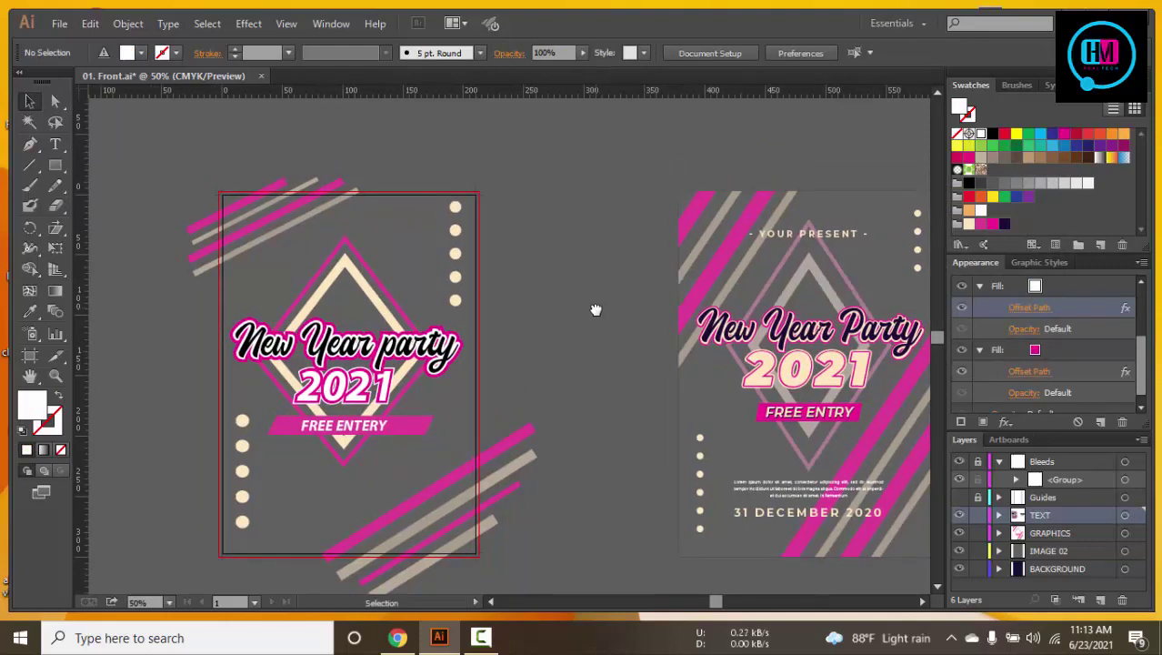
Scale the 'Your Prestent' text and place it at the top of the left artboard
key(t)
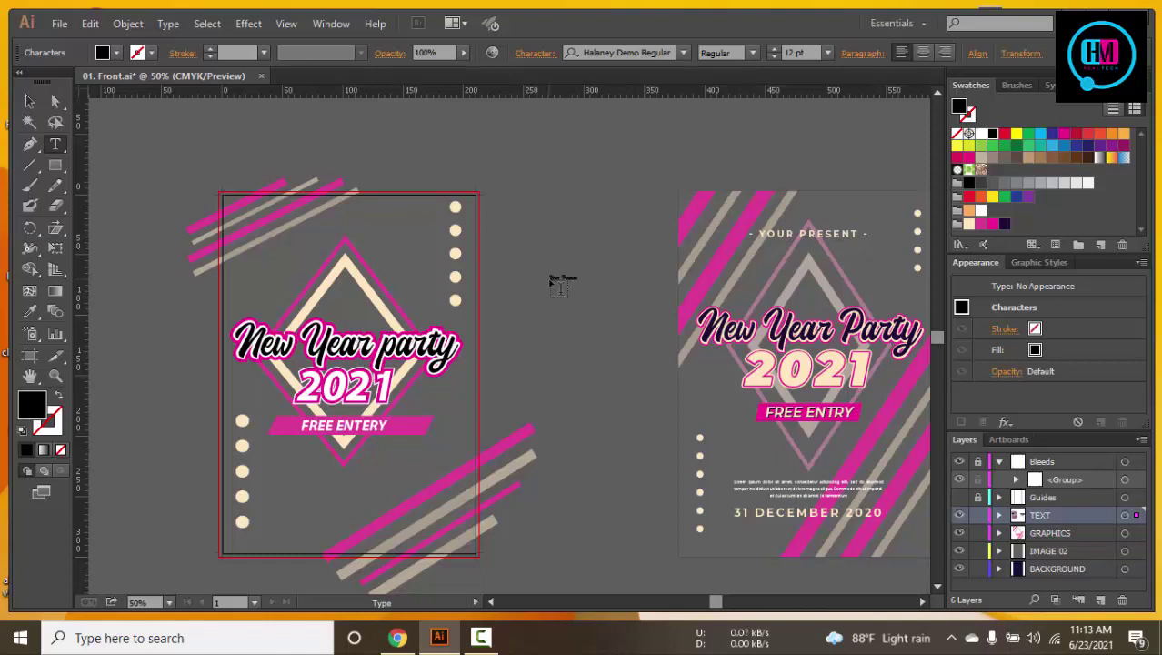
key(ctrl+a)
key(Escape)
mouse_move(578, 282)
mouse_down()
mouse_move(631, 329)
mouse_move(713, 310)
mouse_up()
drag(621, 275, 424, 243)
mouse_move(496, 271)
mouse_down()
mouse_move(446, 260)
mouse_move(435, 245)
mouse_up()
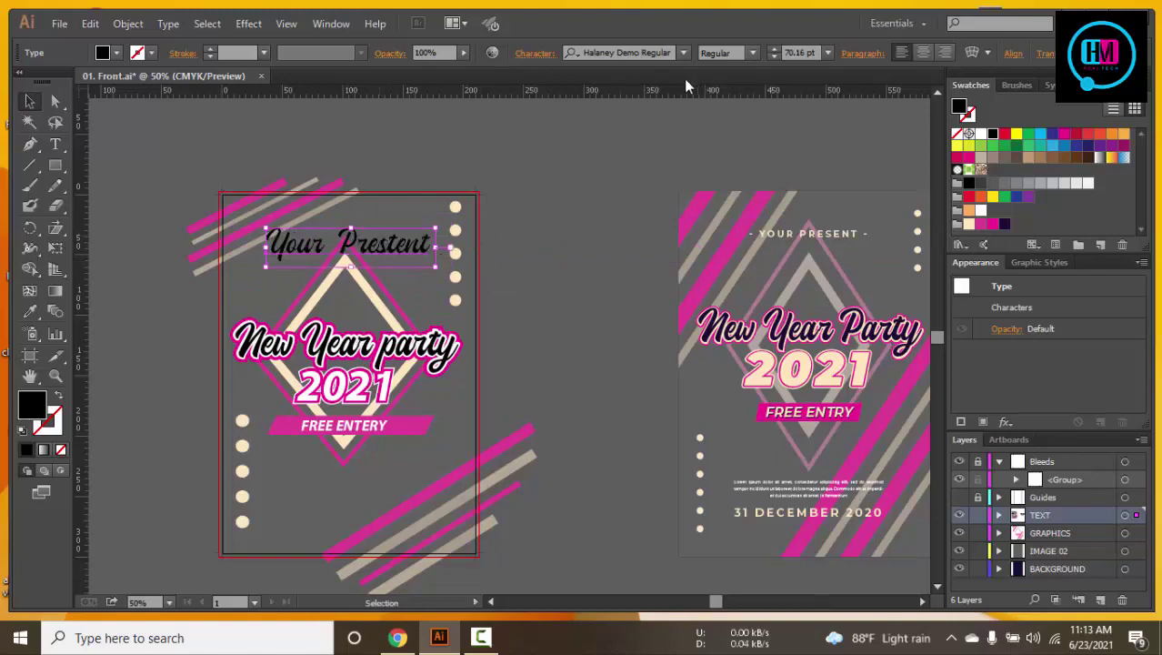
Set the 'Your Prestent' text in Myriad Pro Bold
click(628, 52)
text(m)
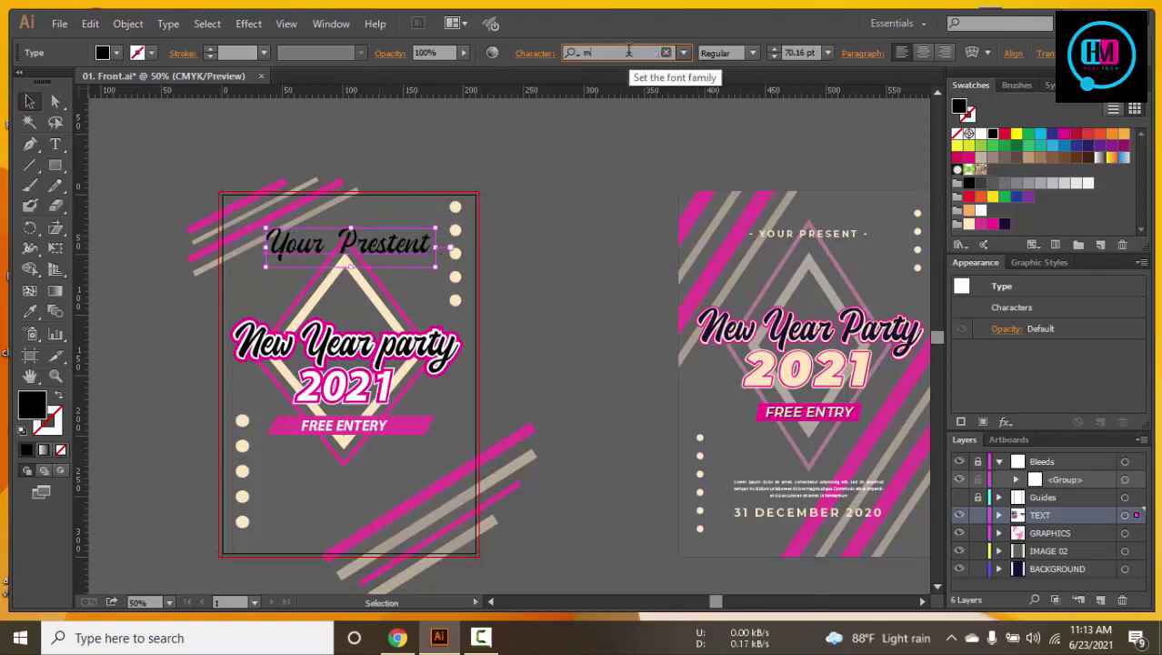
text(yra)
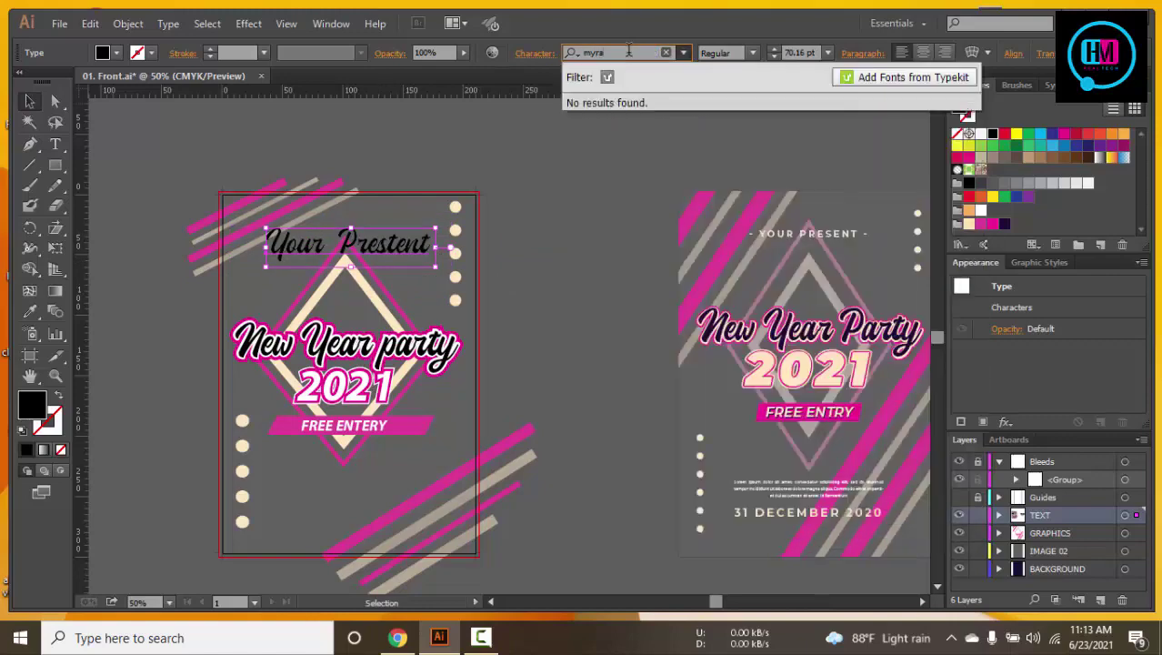
key(BackSpace)
key(BackSpace)
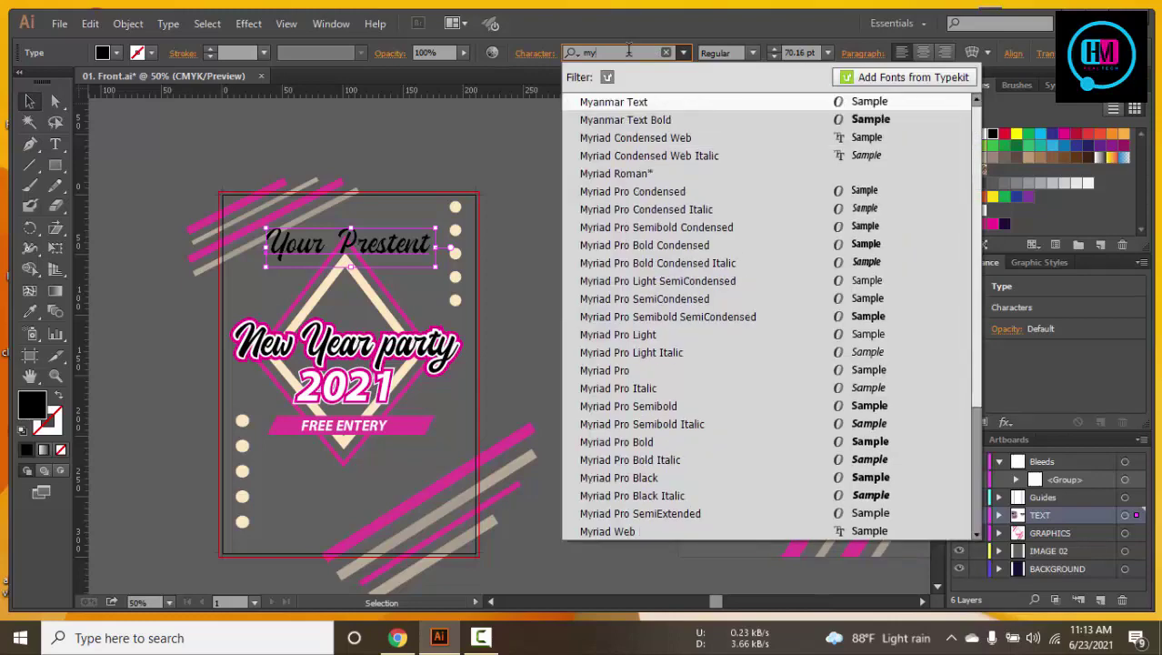
key(BackSpace)
text(y)
click(631, 191)
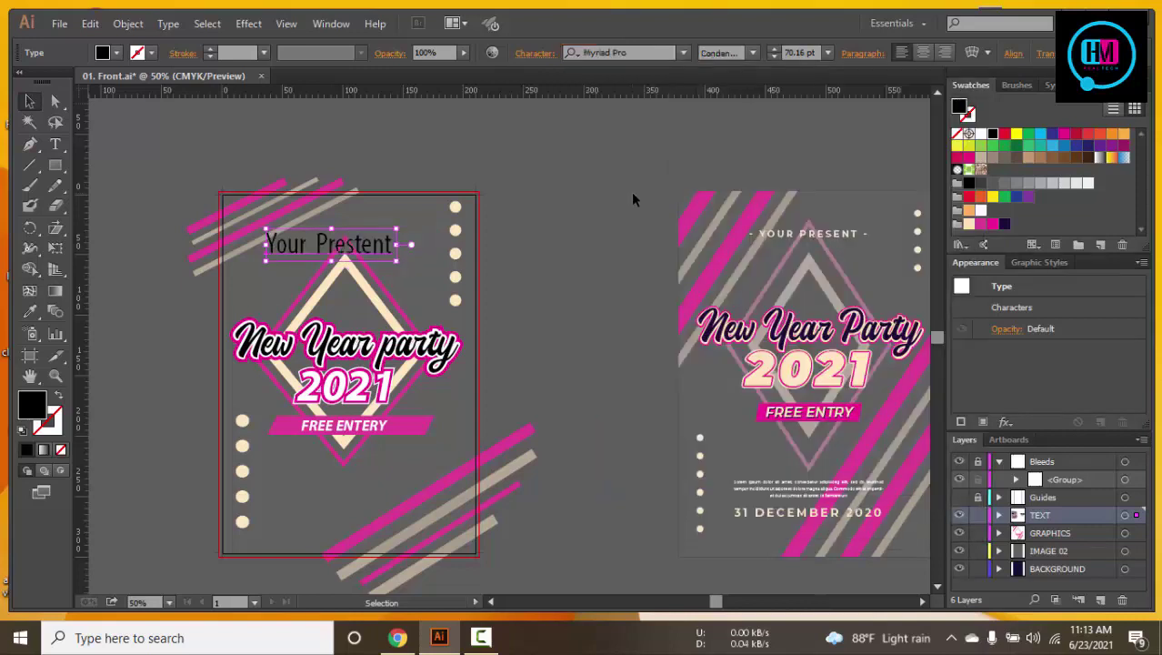
click(752, 53)
click(750, 335)
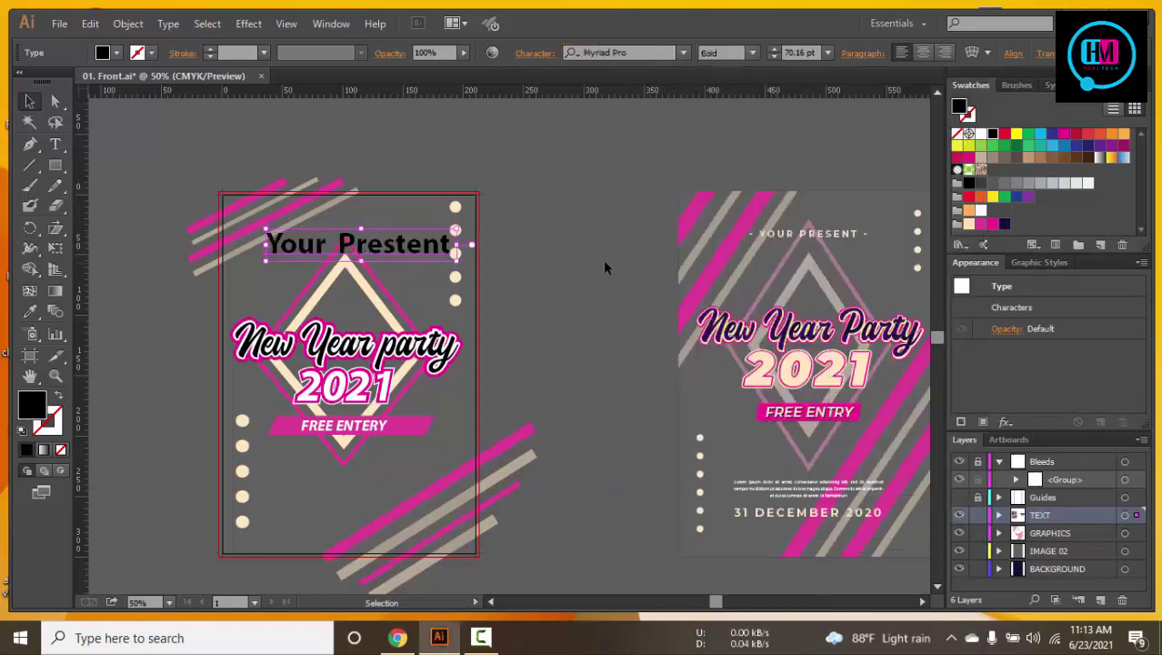
Correct 'Prestent' to 'Present' by deleting the extra t
double_click(407, 245)
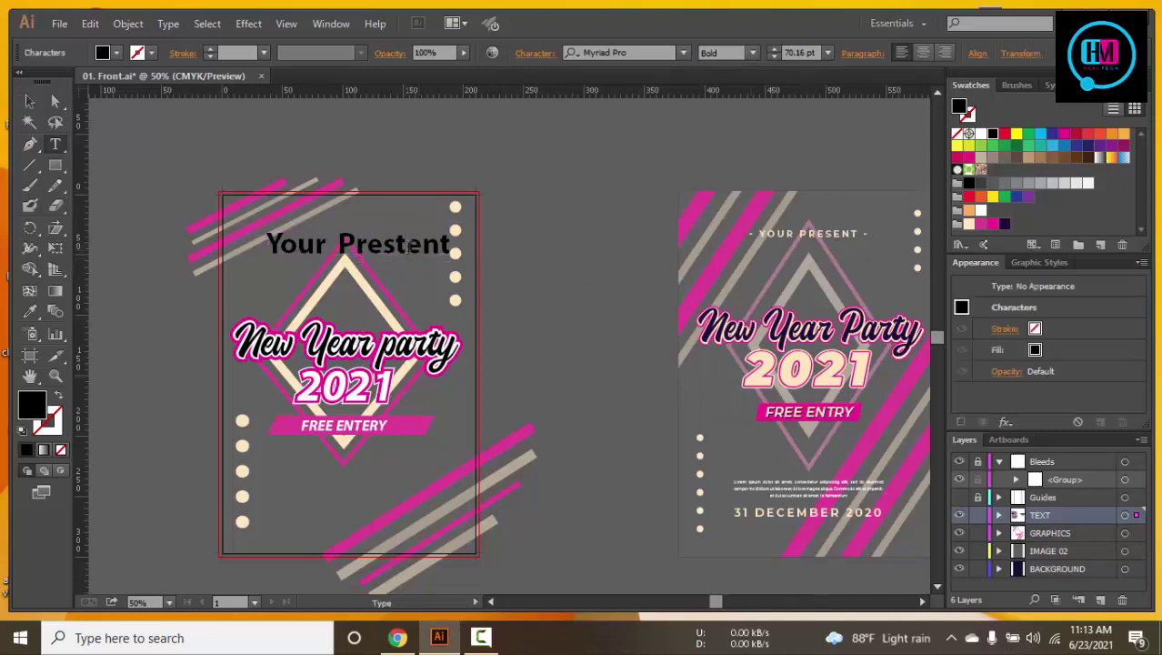
key(BackSpace)
key(Escape)
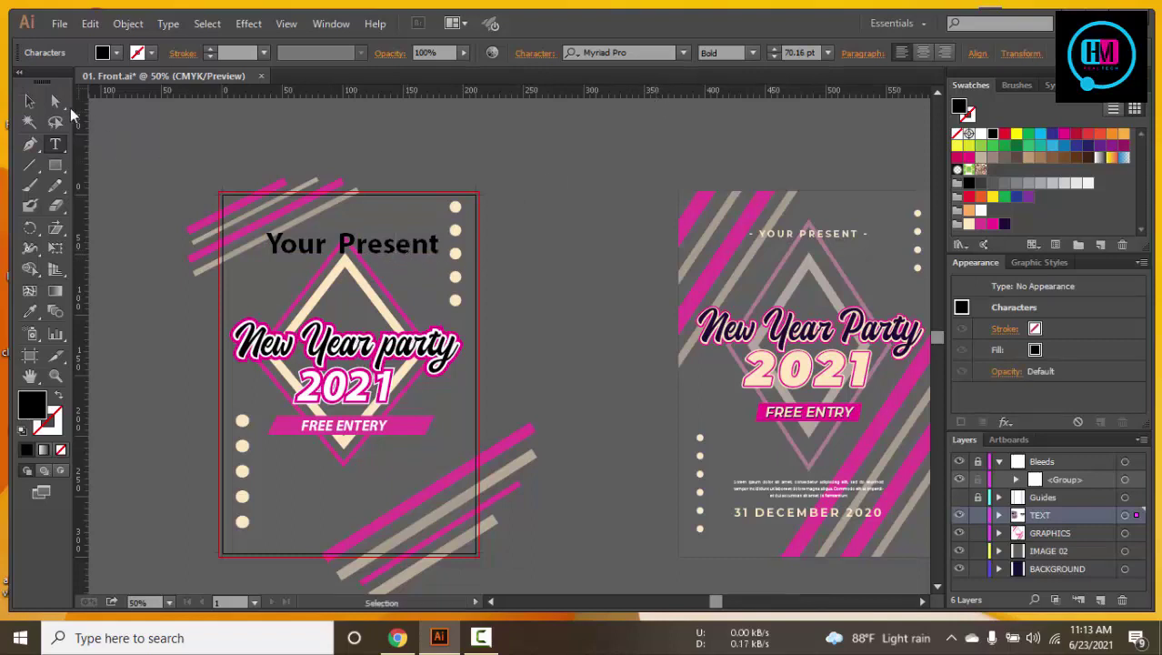
Make the Your Present heading white and scale it down slightly
click(116, 53)
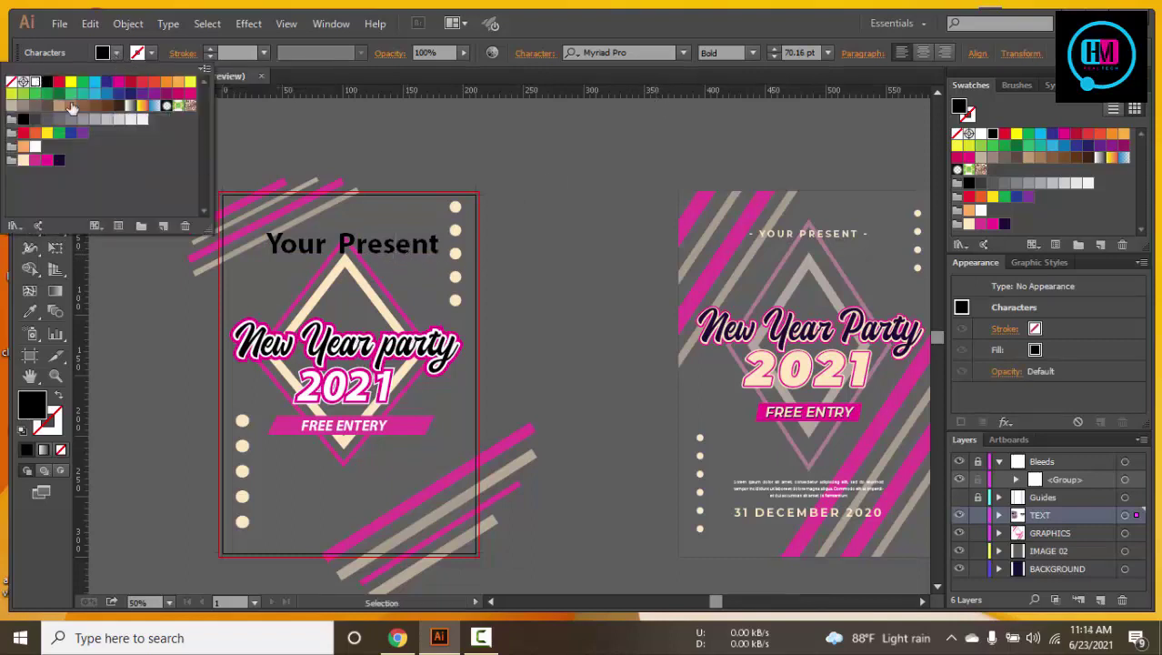
click(72, 108)
click(483, 164)
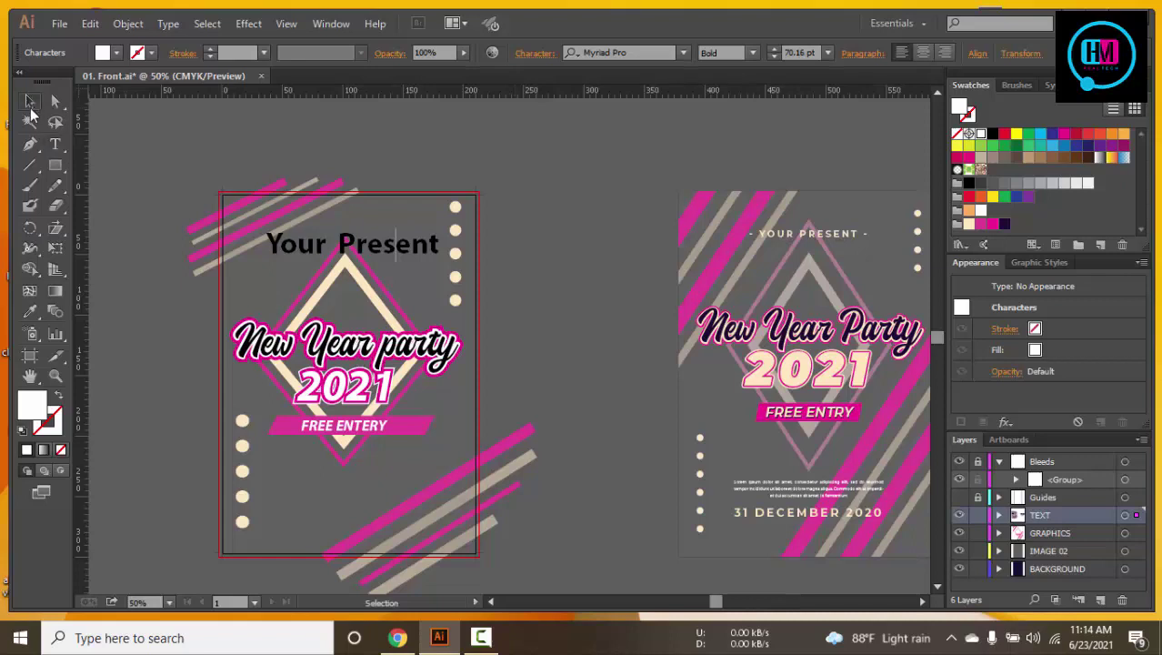
click(300, 243)
click(116, 53)
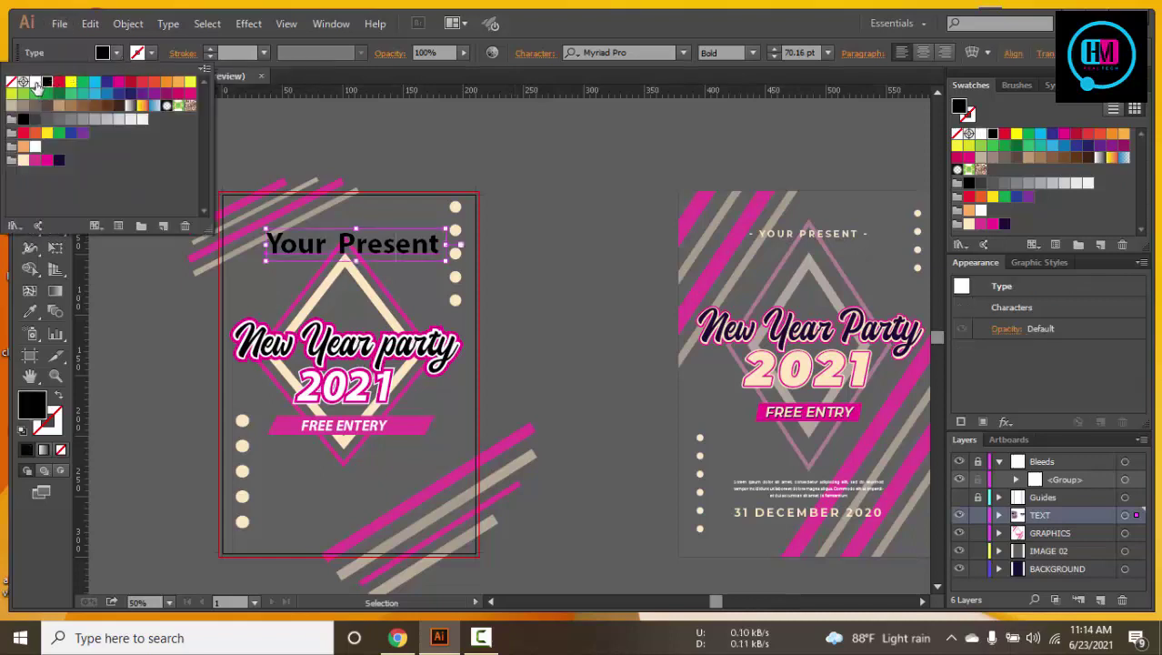
click(38, 90)
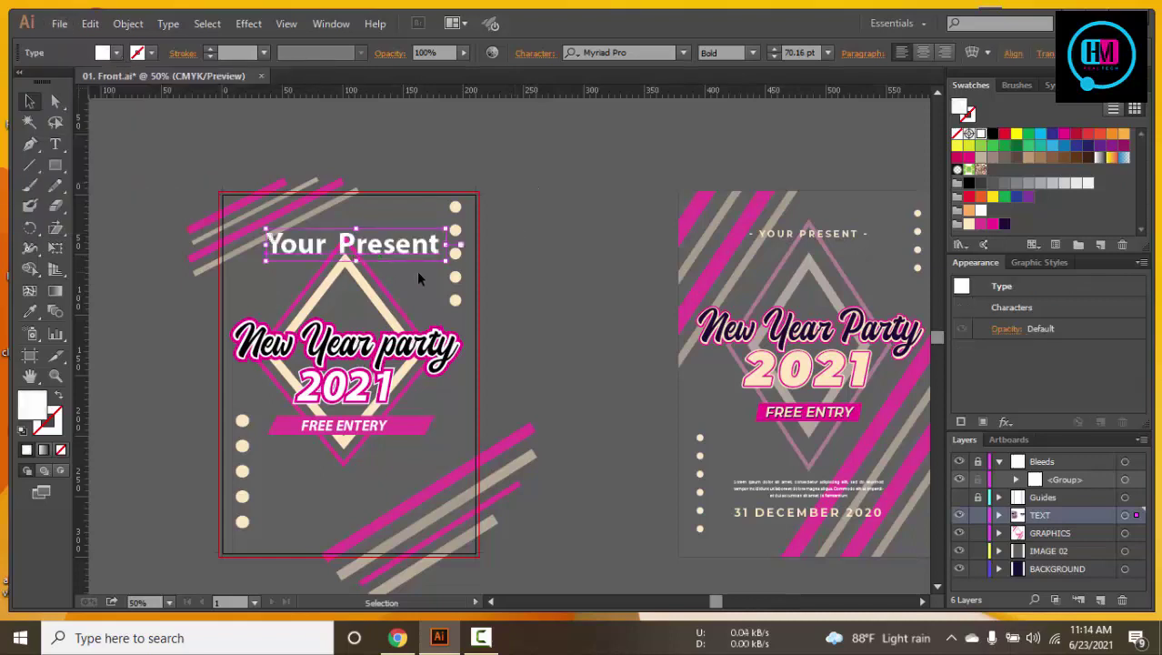
drag(445, 262, 419, 267)
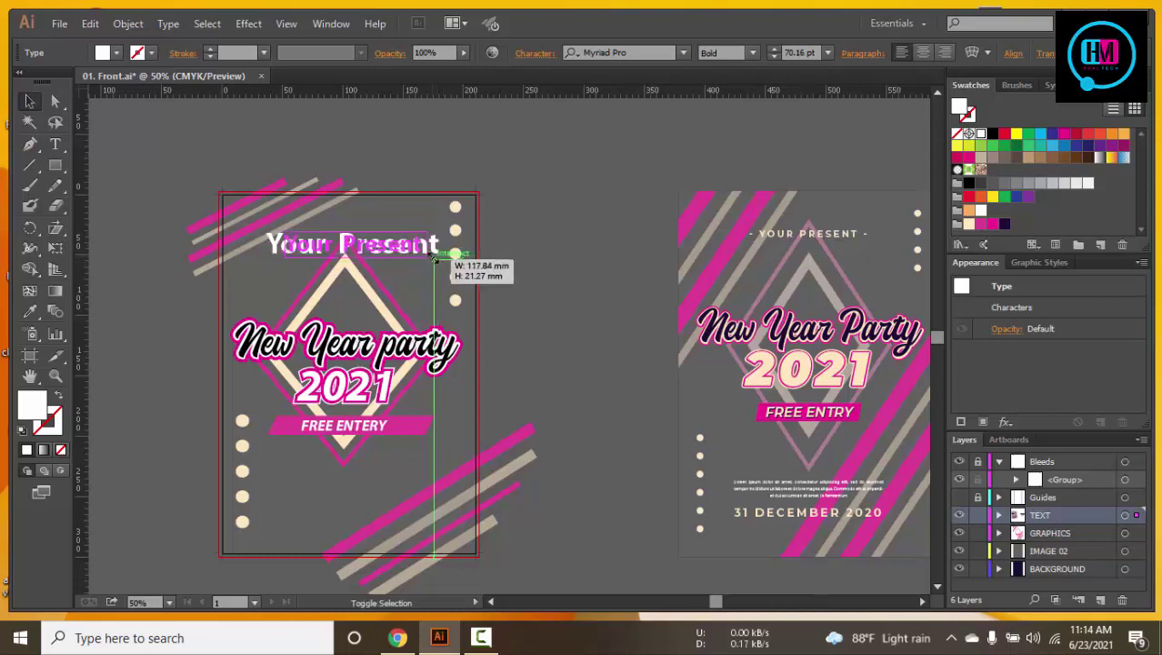
Enlarge the pink diamond outline and centre Your Present above it
click(342, 464)
drag(346, 464, 344, 484)
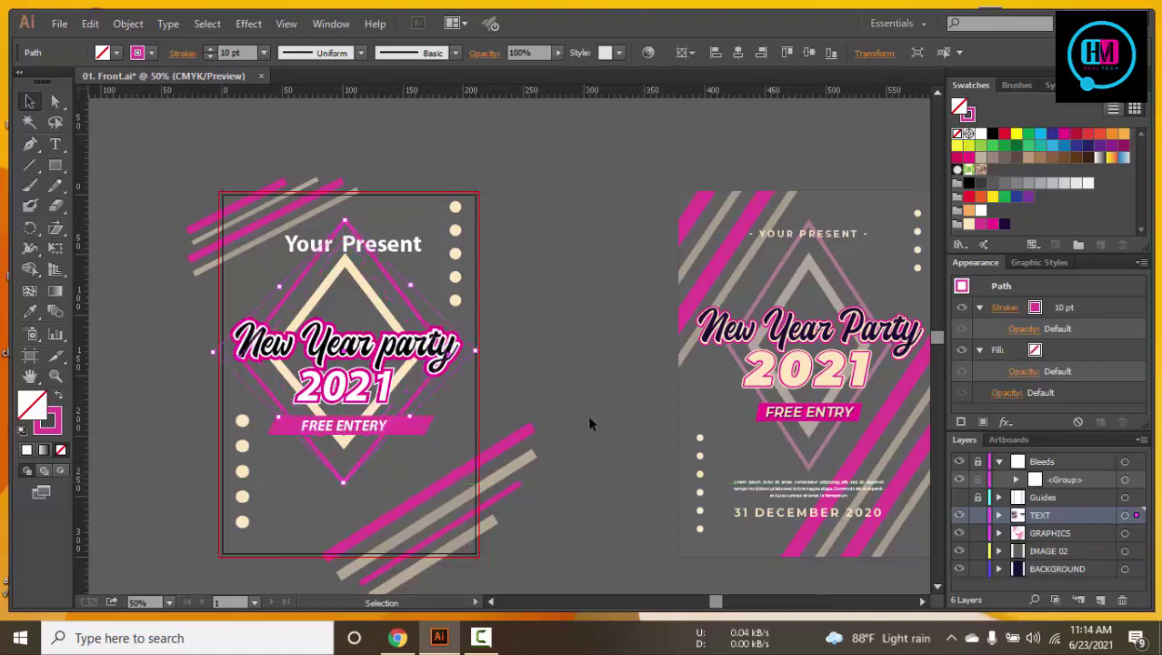
click(587, 414)
drag(382, 249, 373, 250)
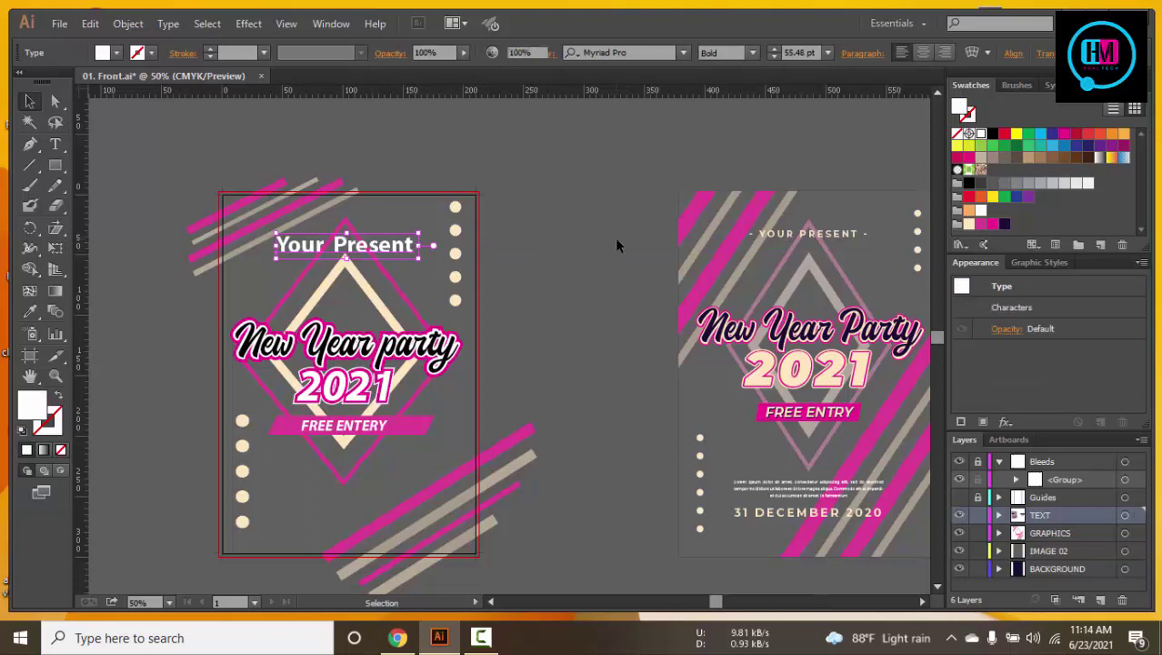
click(617, 243)
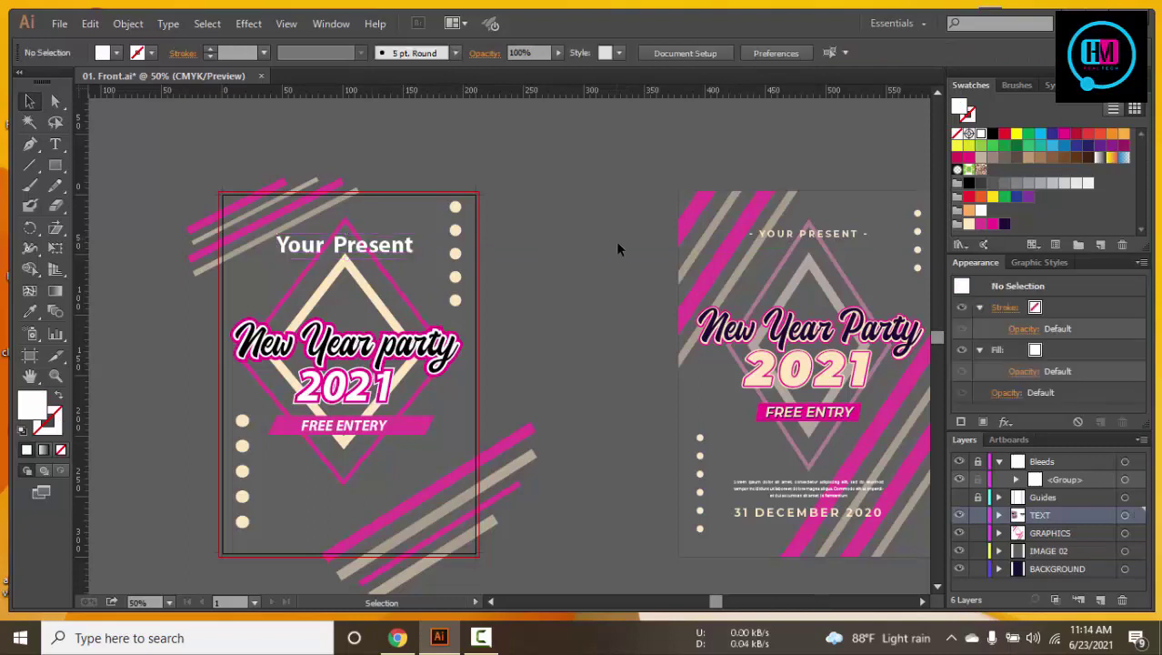
drag(612, 329, 615, 269)
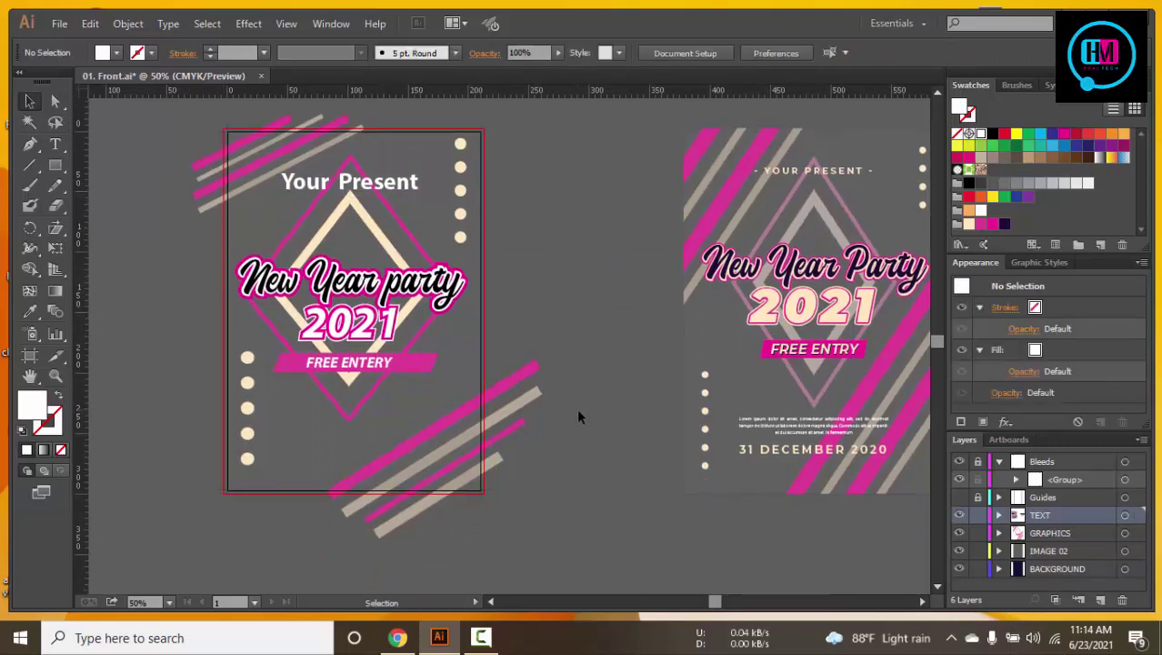
click(813, 435)
click(813, 436)
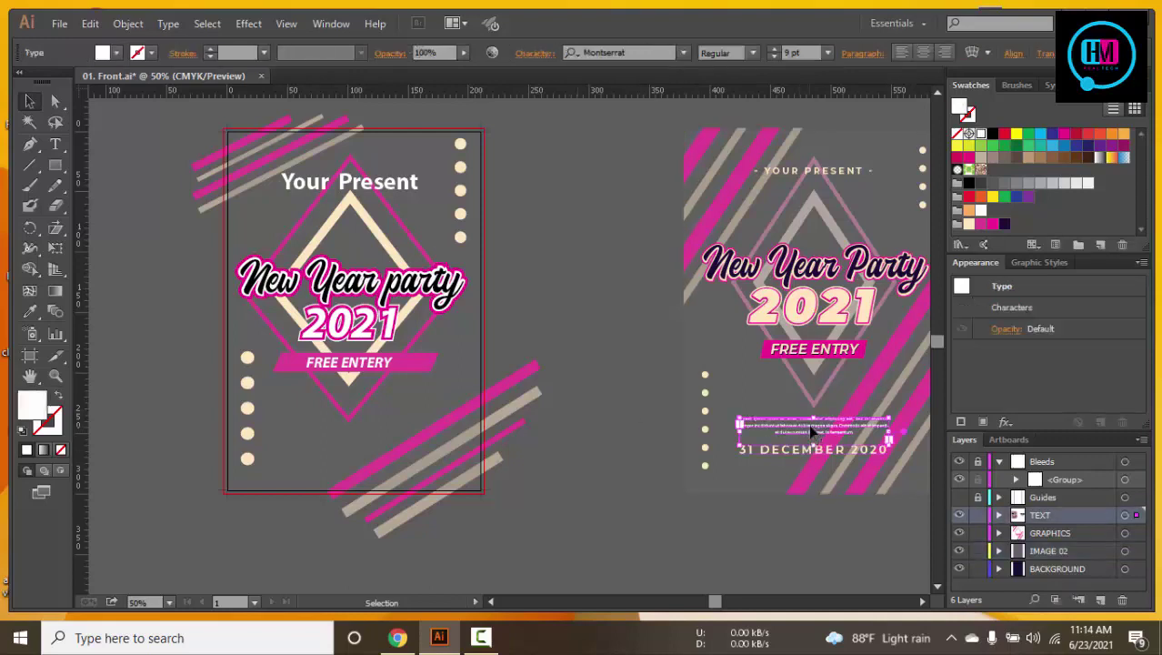
drag(813, 435, 363, 427)
key(ctrl+z)
click(814, 450)
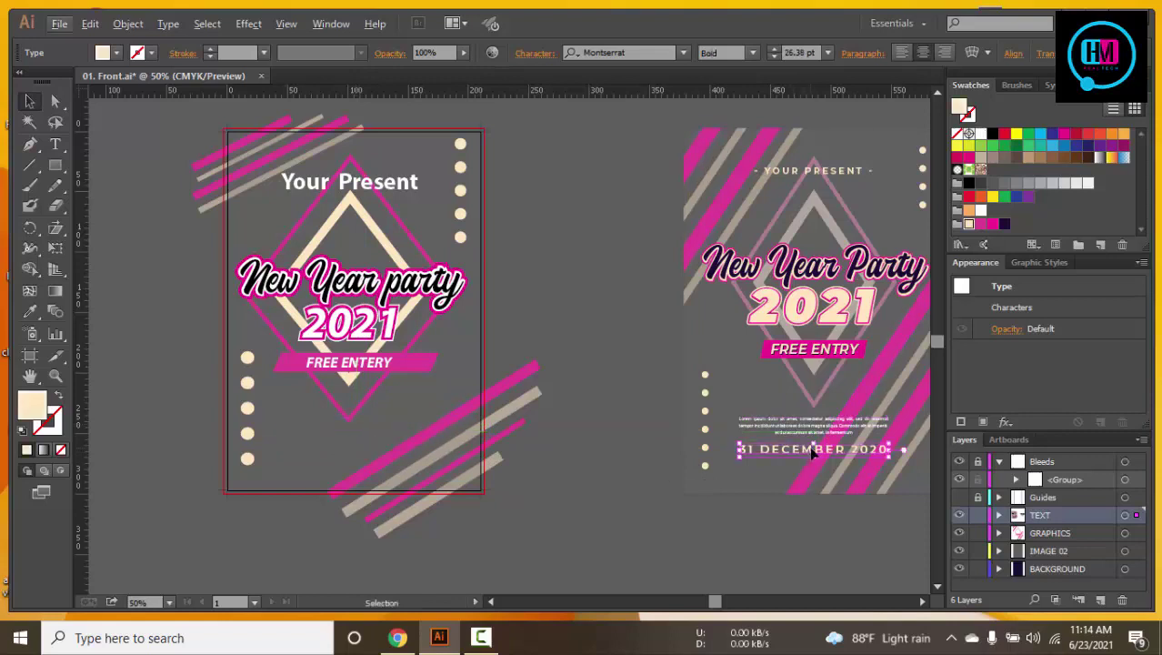
click(319, 431)
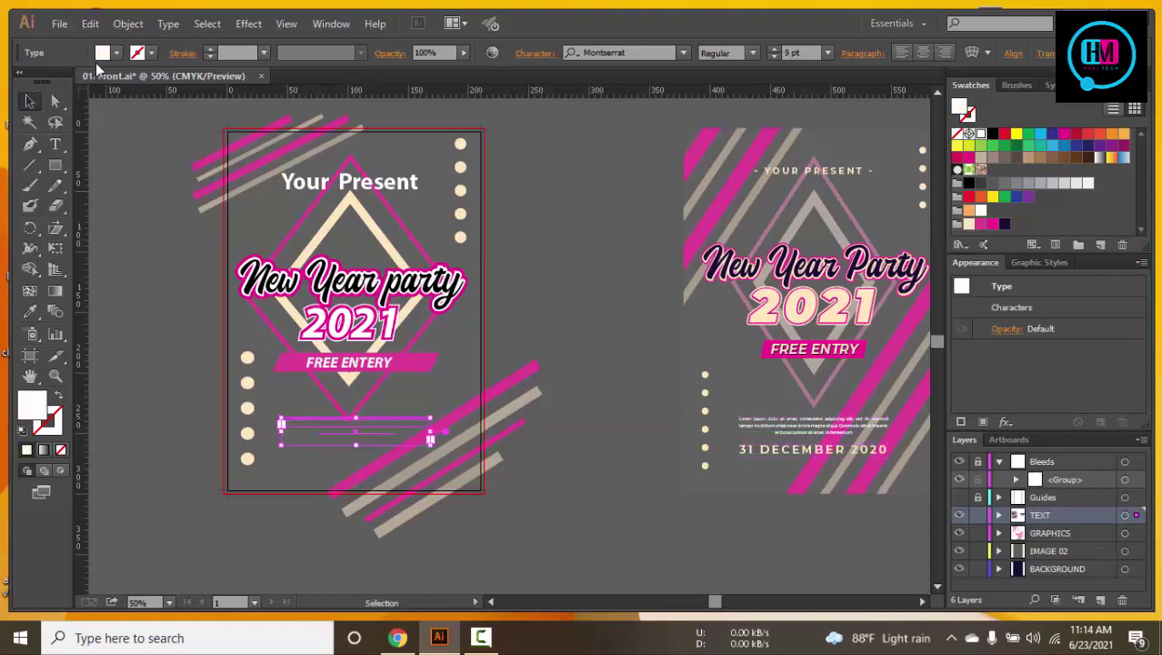
click(113, 54)
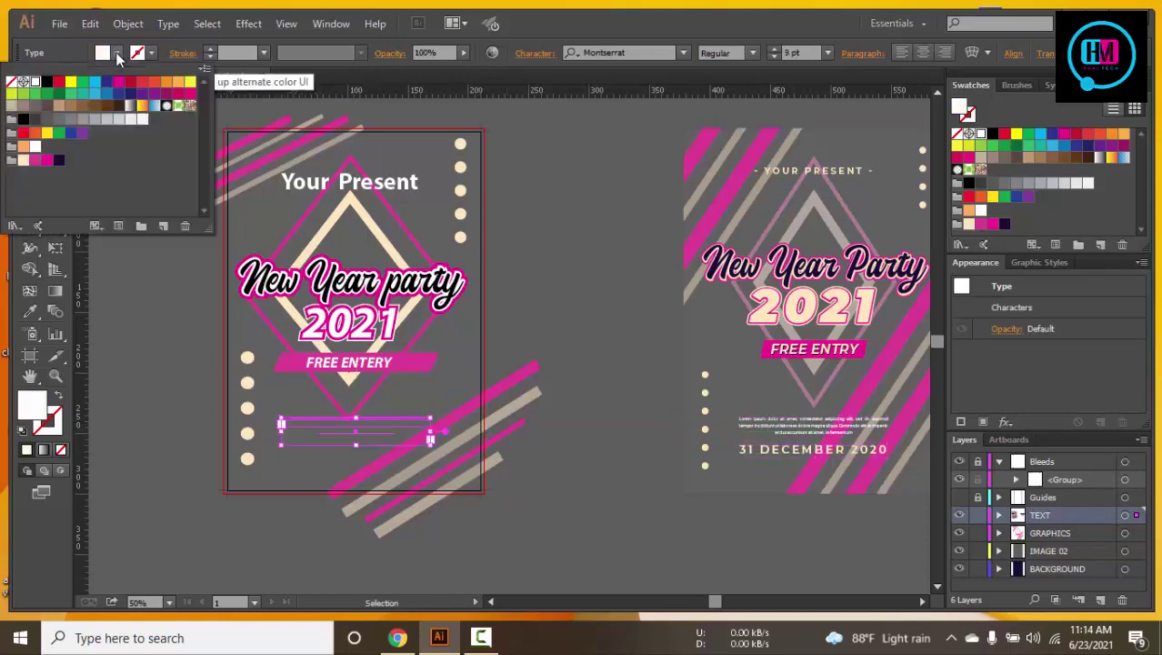
click(60, 81)
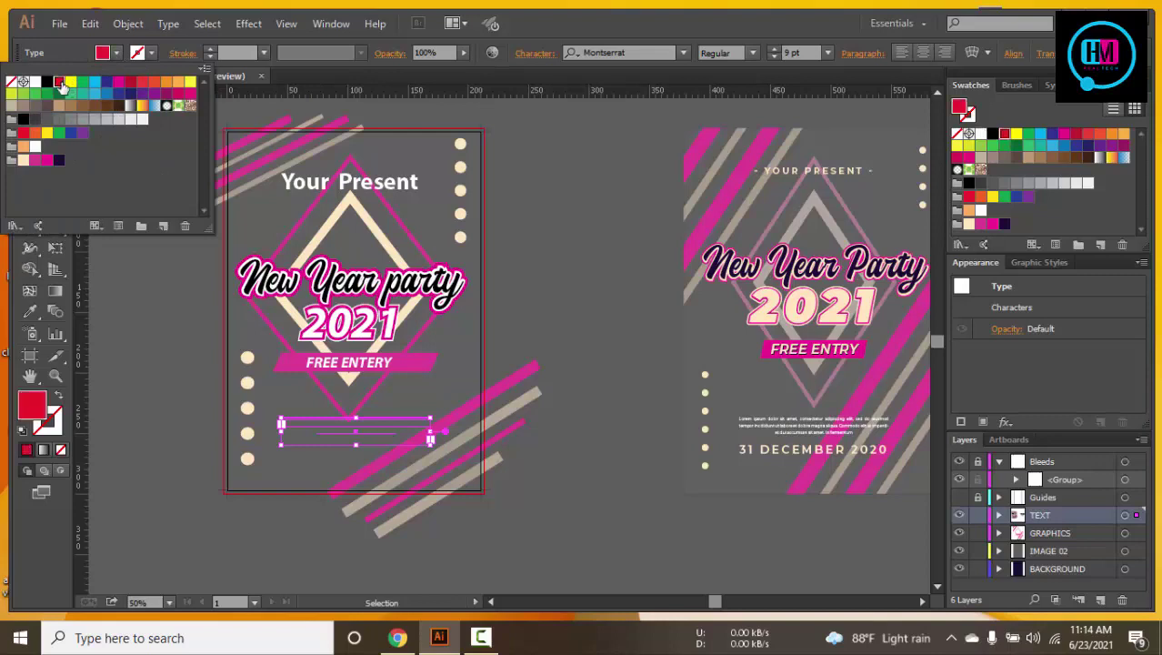
right_click(372, 421)
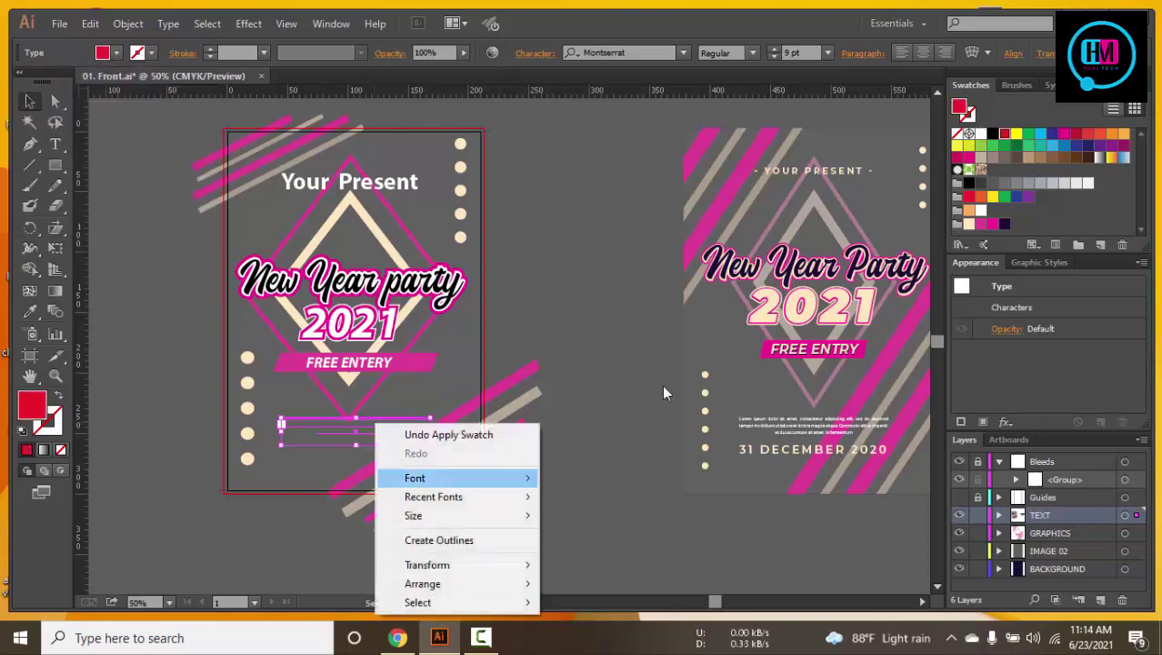
click(620, 333)
drag(349, 420, 528, 495)
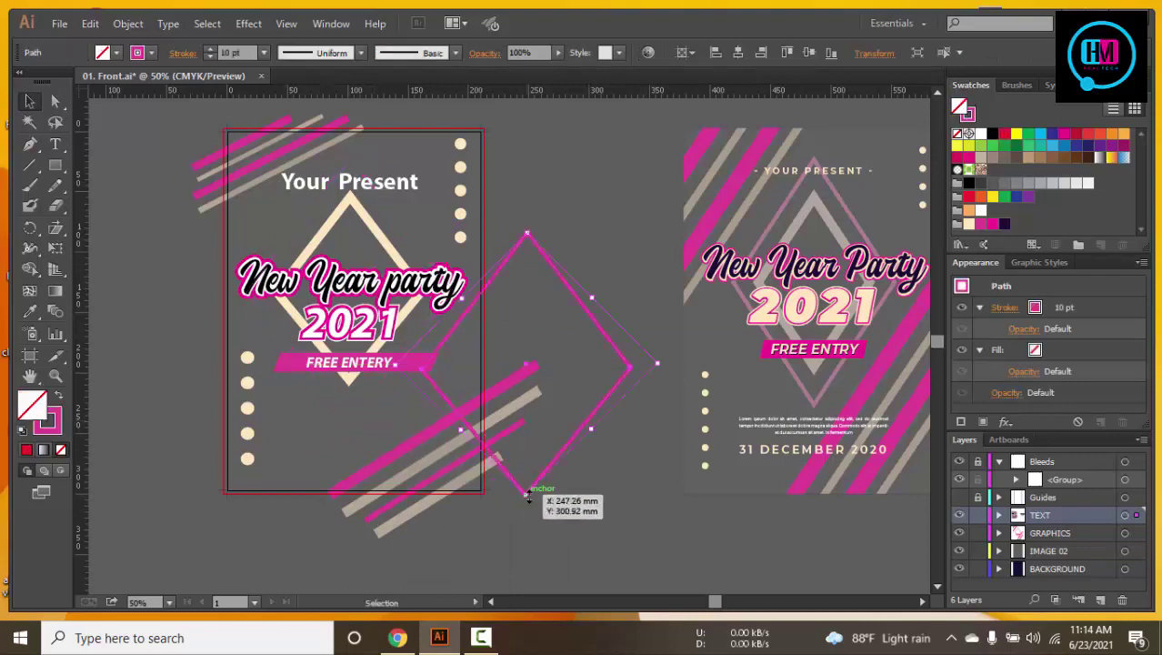
key(ctrl+z)
click(339, 438)
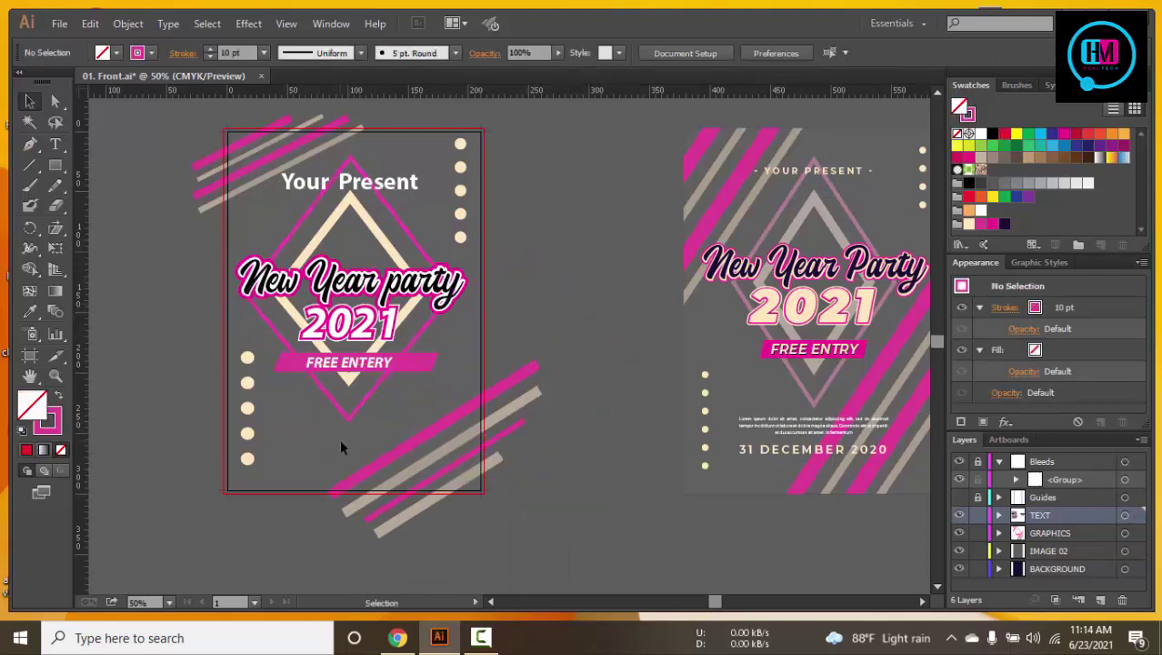
click(349, 437)
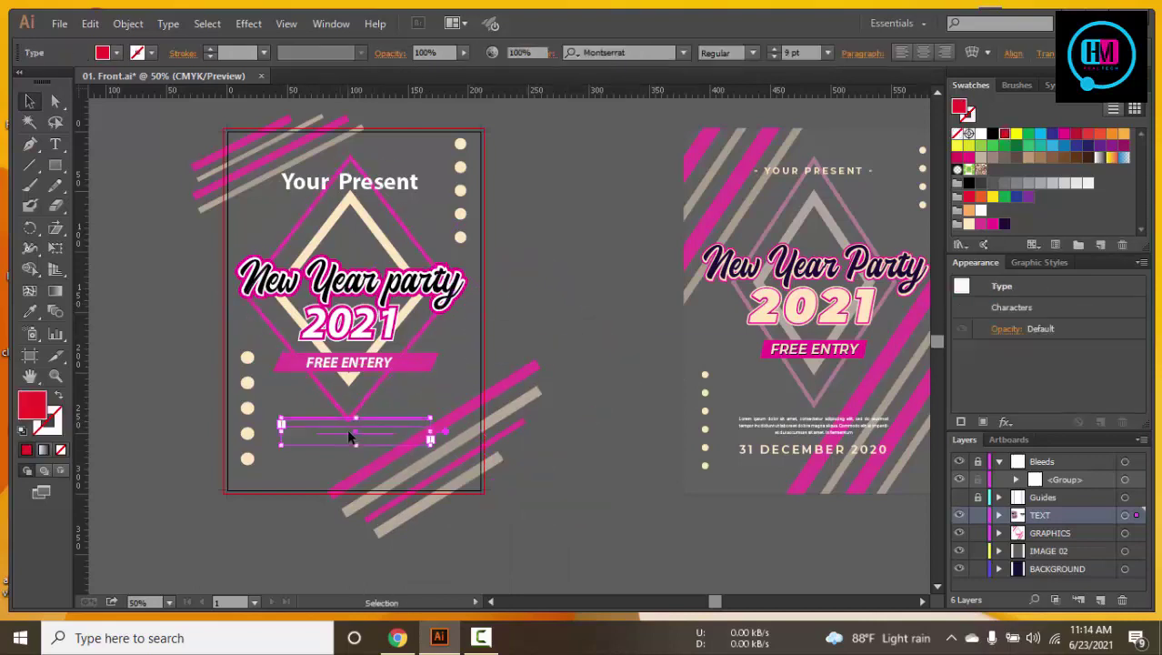
key(Delete)
key(t)
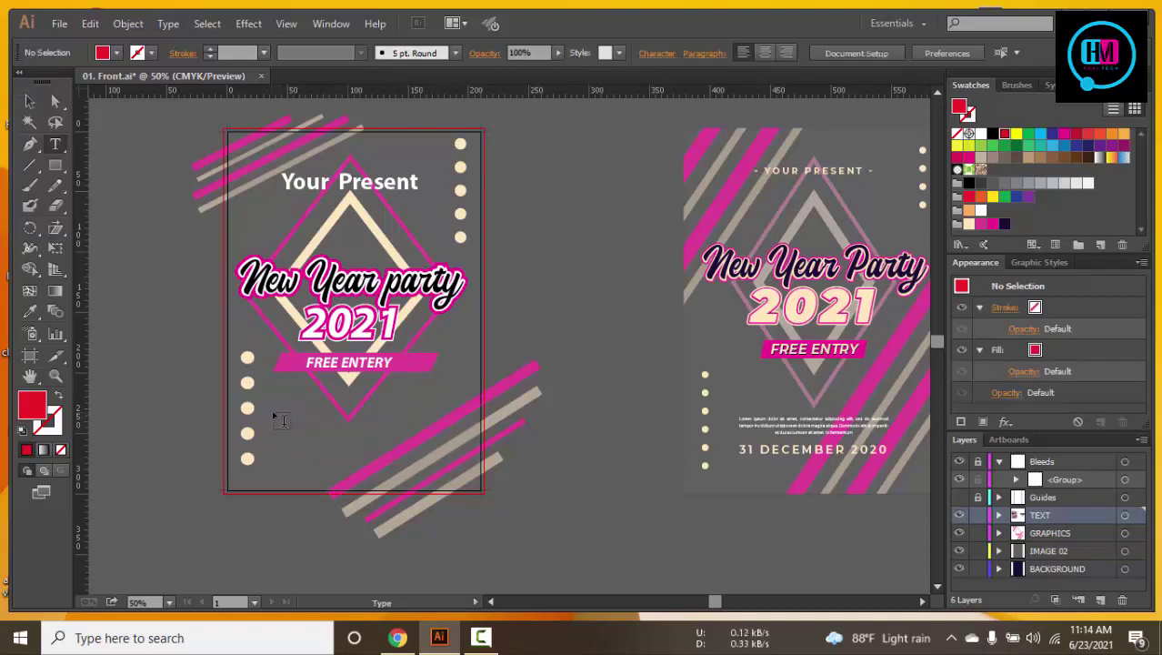
Draw a text area below FREE ENTERY and fill it with placeholder text
drag(274, 416, 464, 443)
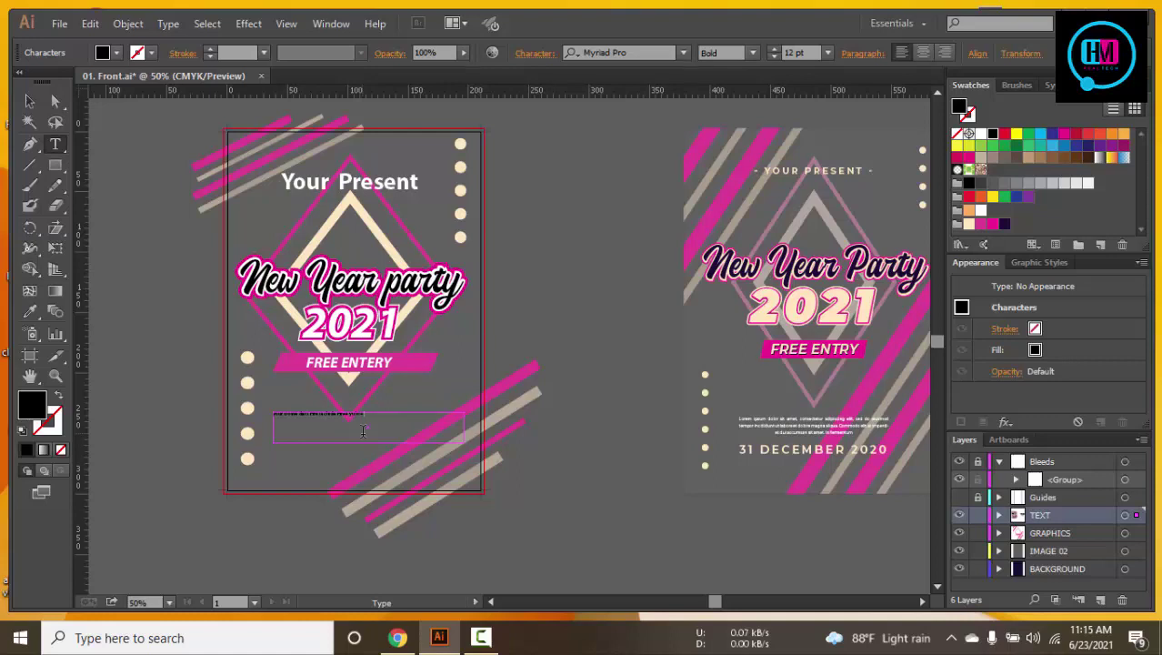
text(isci)
text(ng)
drag(415, 413, 274, 413)
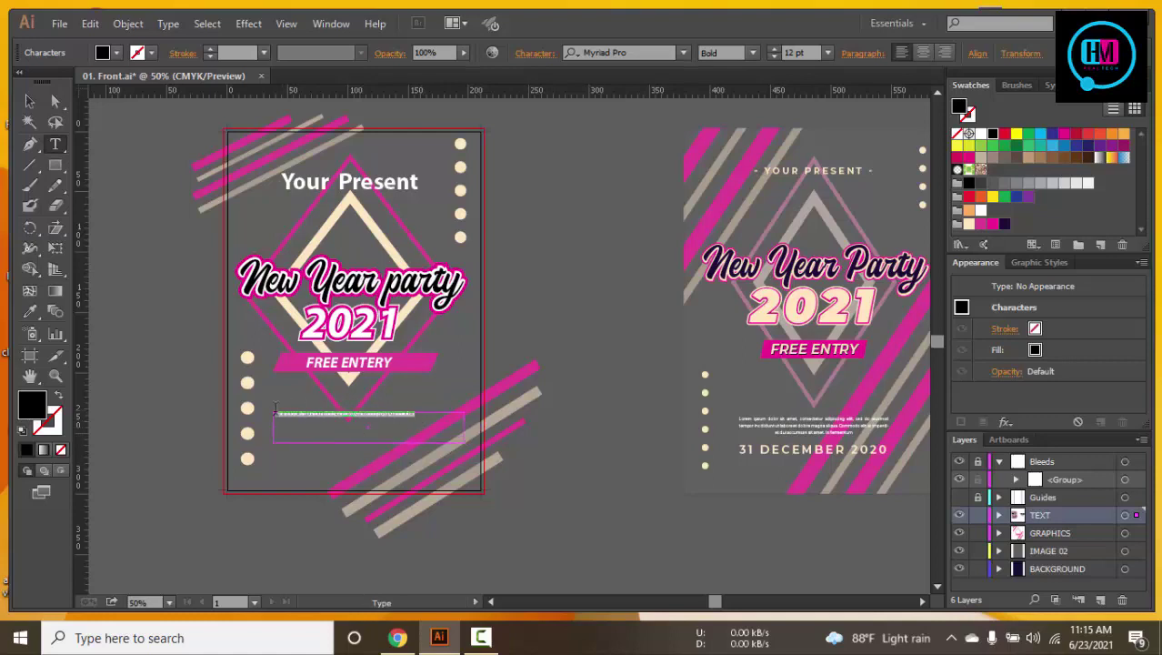
click(431, 419)
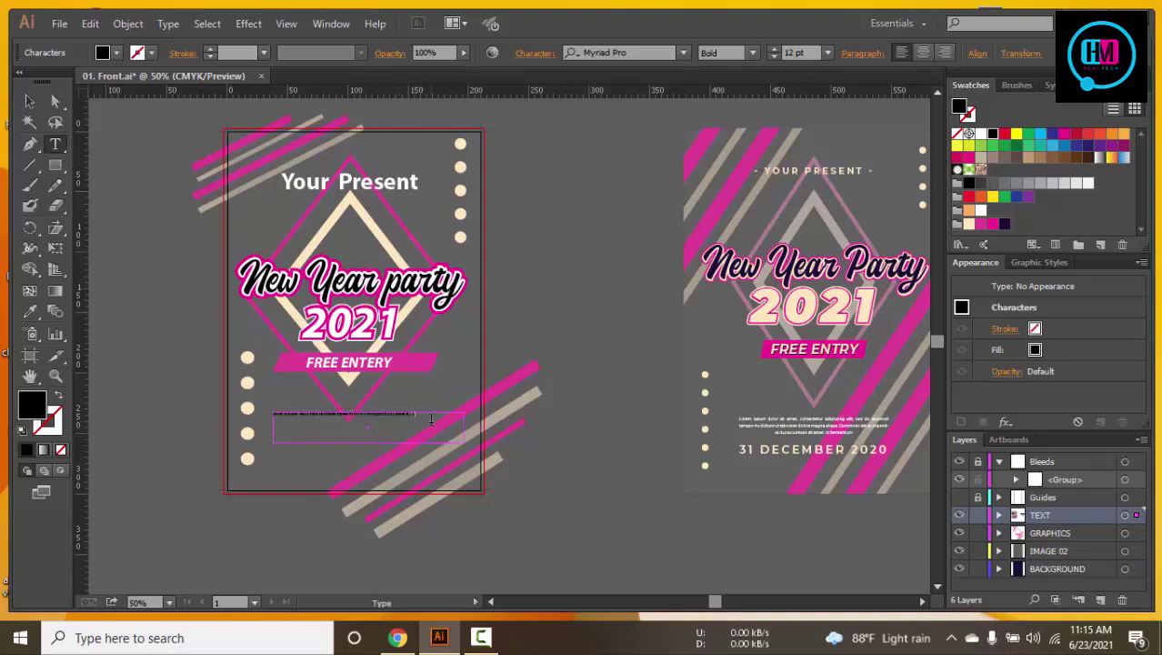
key(Escape)
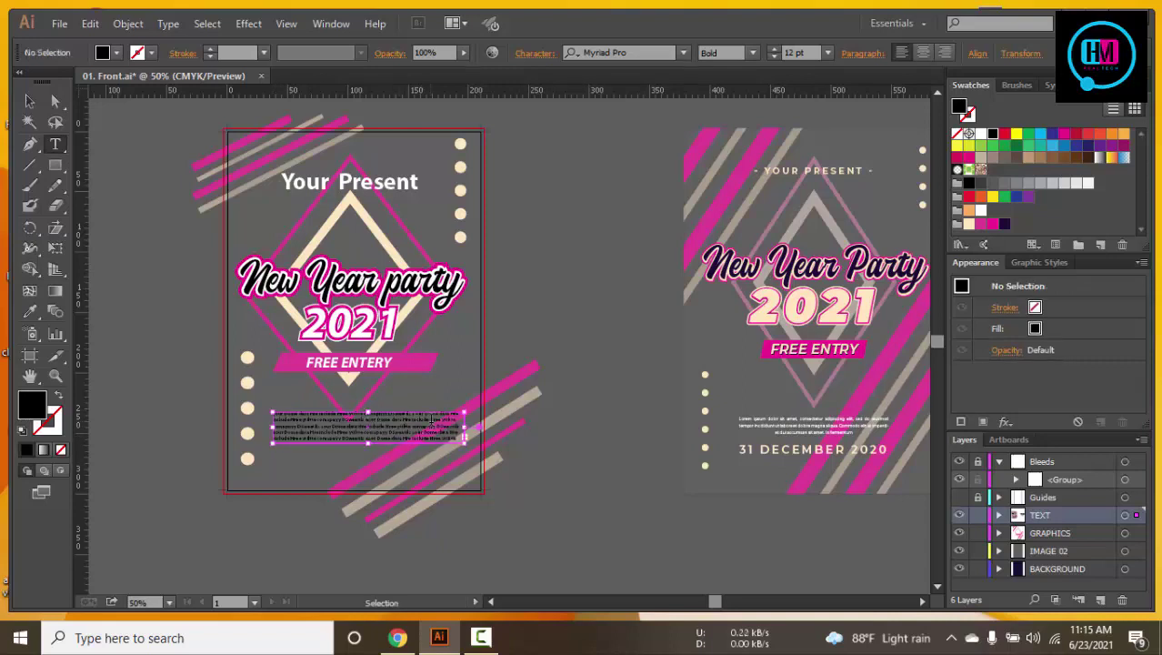
Make all of the body text white and deselect the text block
key(t)
key(ctrl+a)
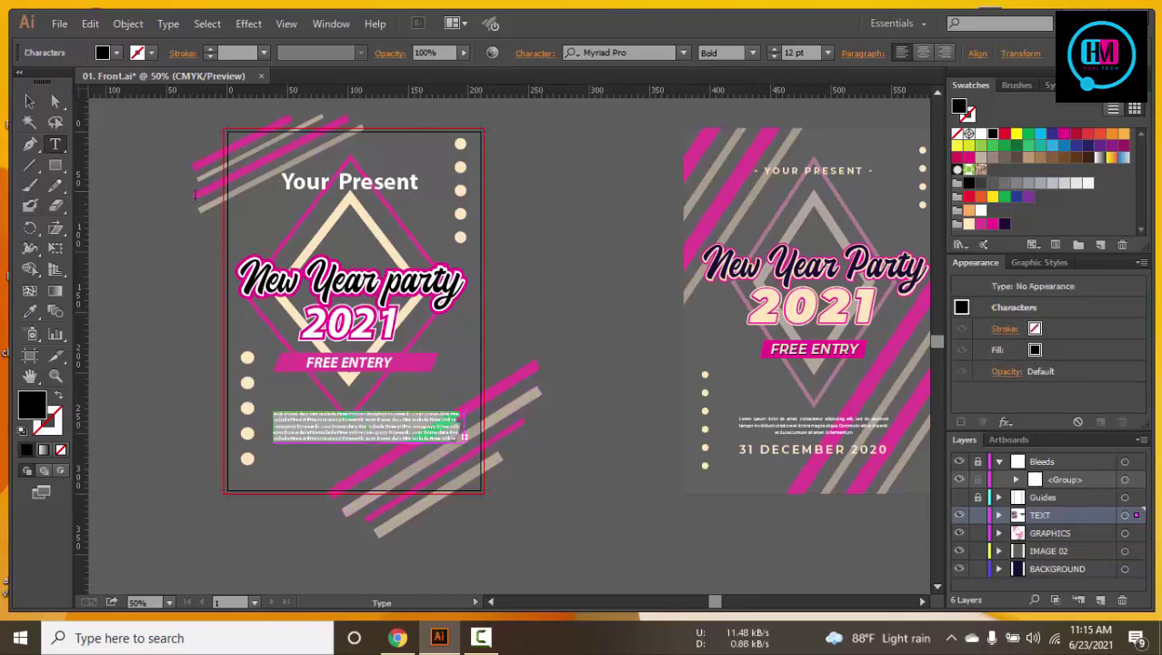
click(116, 53)
click(34, 82)
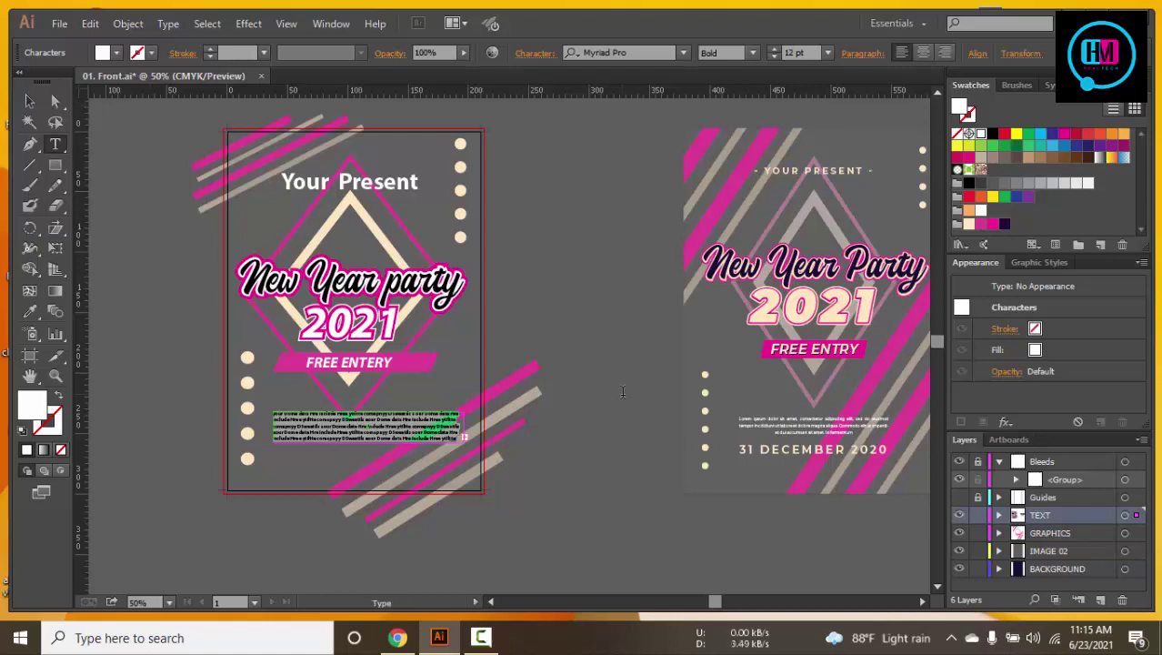
key(Escape)
click(30, 101)
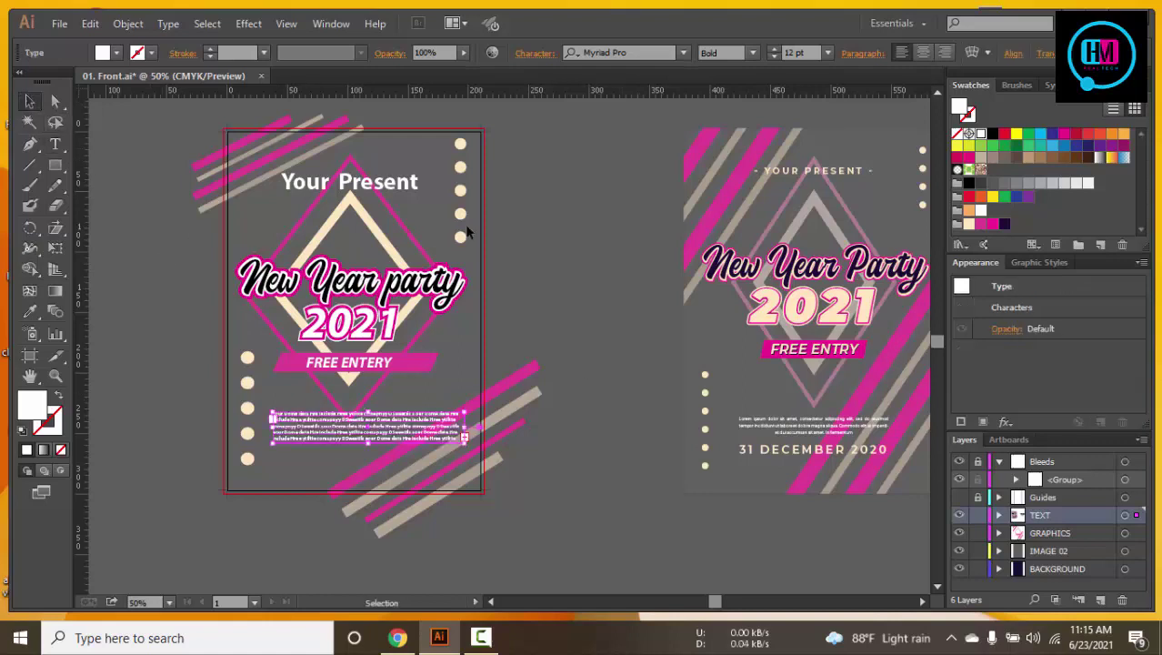
click(644, 228)
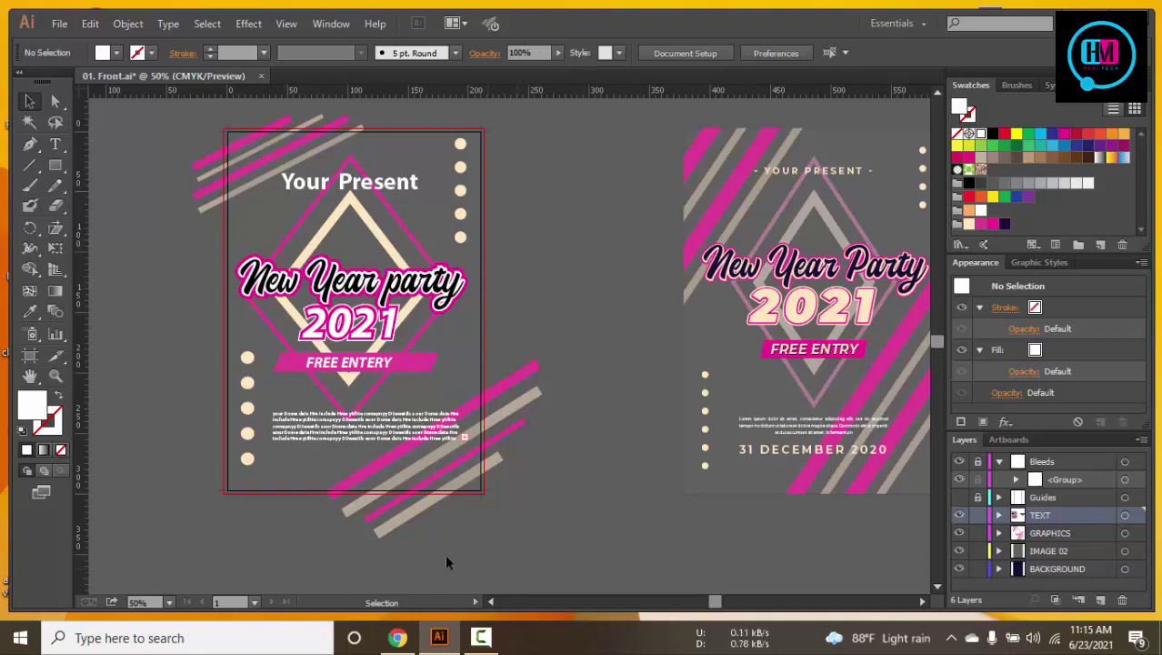
Duplicate the Your Present heading to the flyer's bottom and retype it as pixirak.com
click(349, 185)
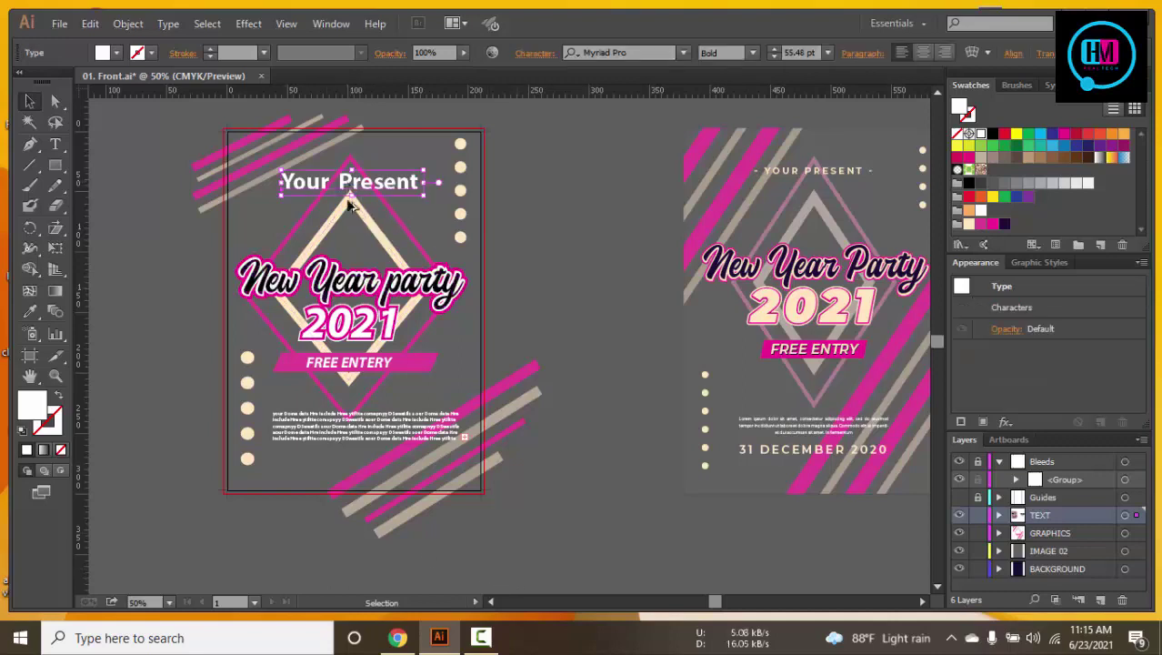
drag(349, 206, 349, 490)
key(t)
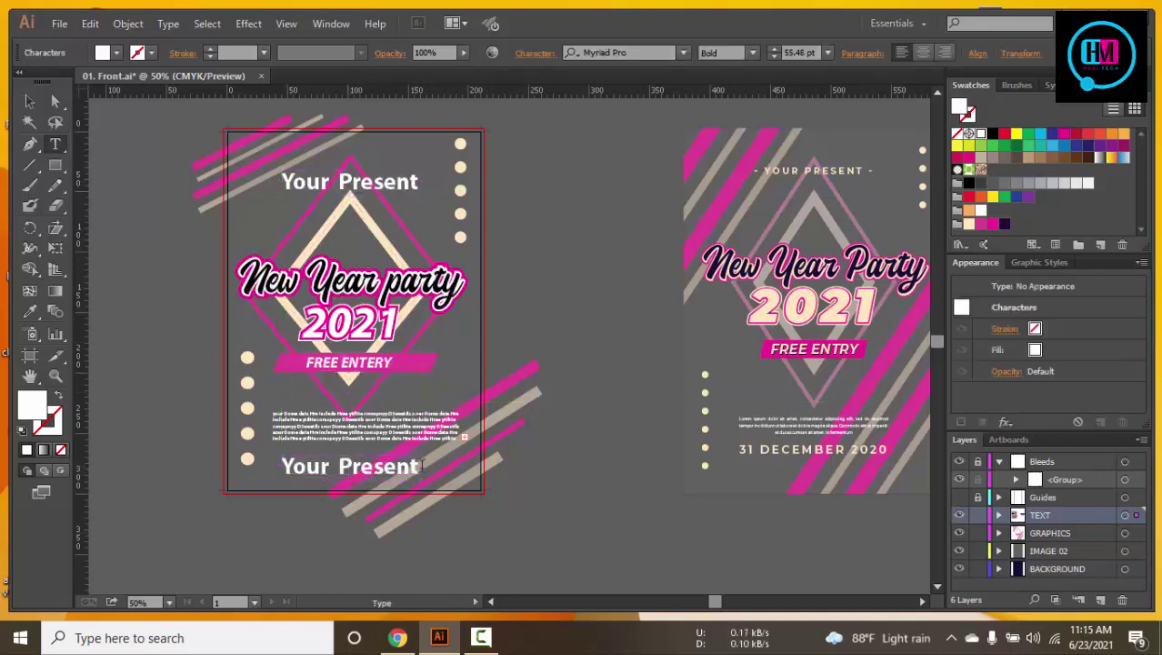
triple_click(331, 469)
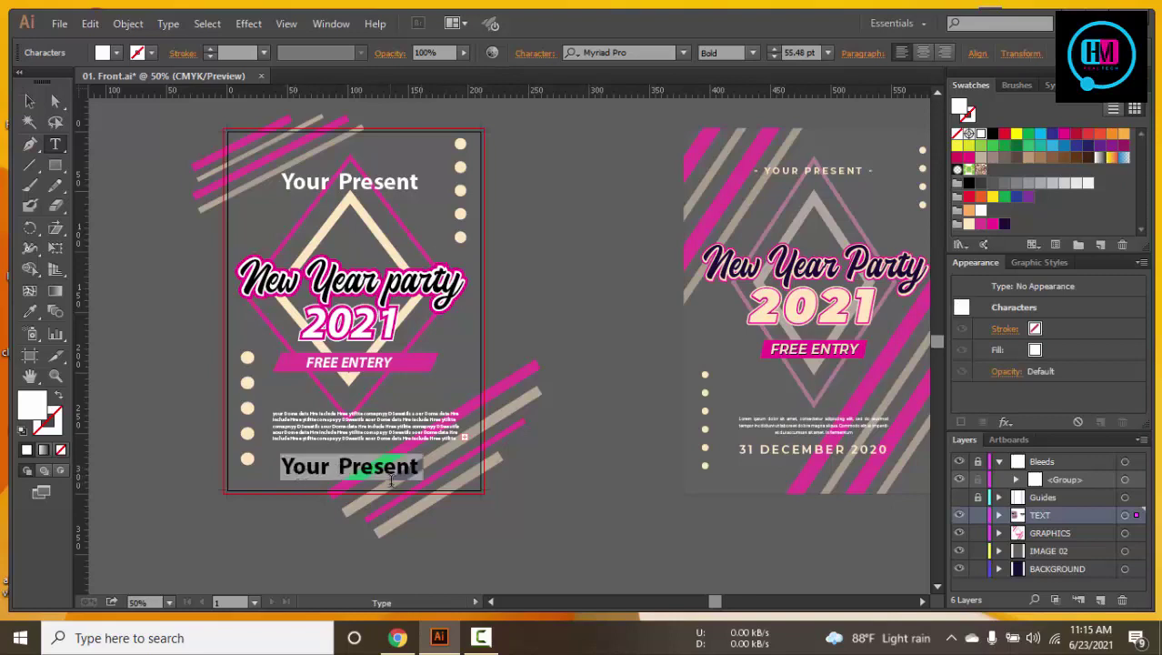
text(pixirak.com)
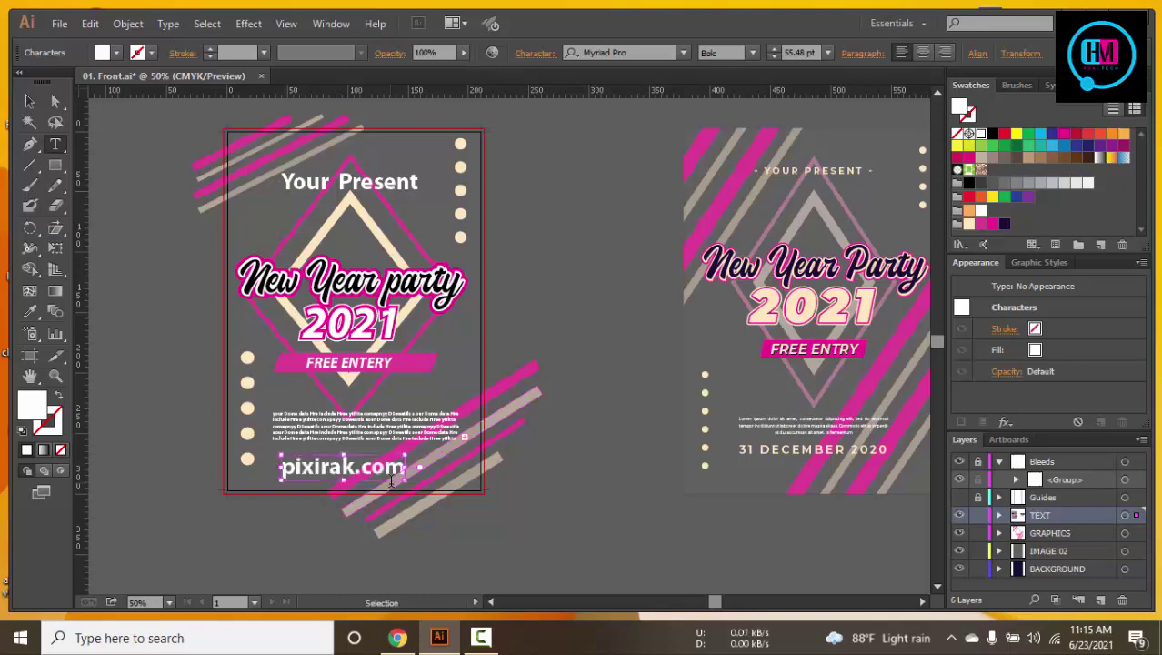
double_click(392, 482)
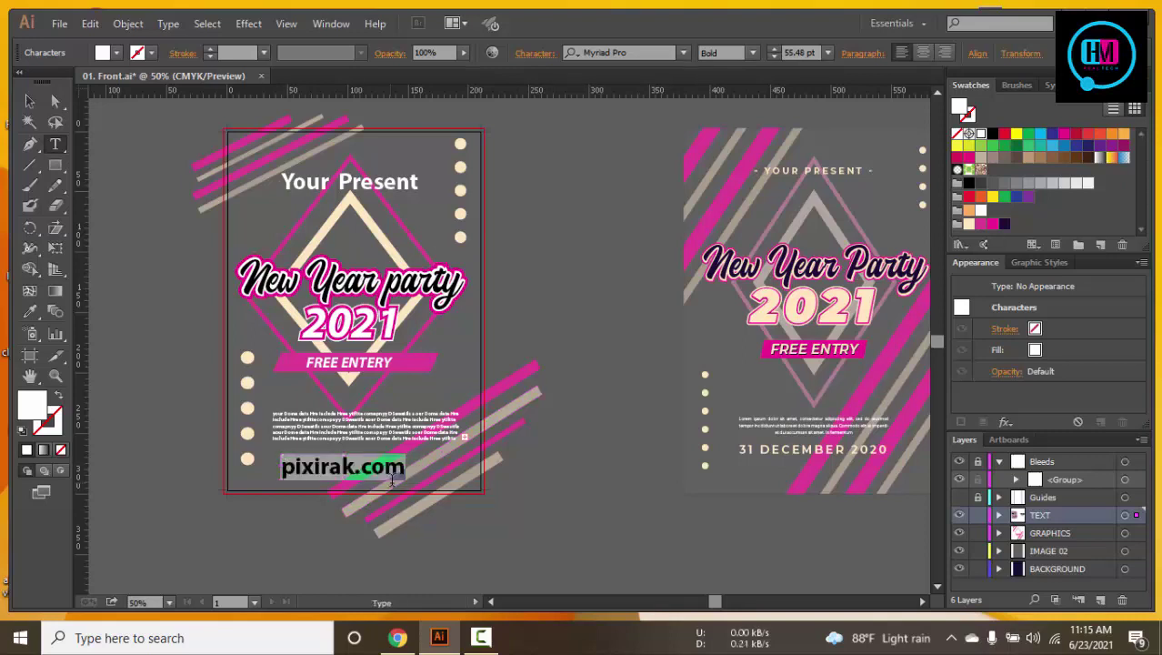
Nudge the pixirak.com line slightly right and up into place
click(28, 102)
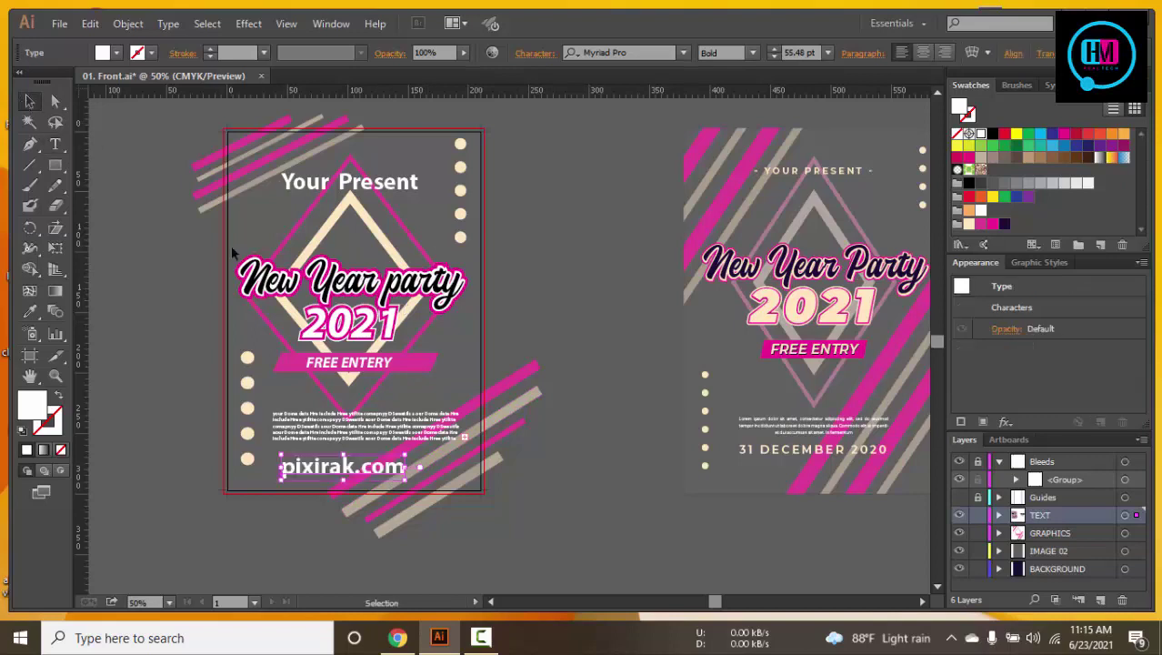
key(Right)
key(Right)
key(Right)
key(Right)
key(Right)
key(Right)
key(Right)
key(Right)
key(Right)
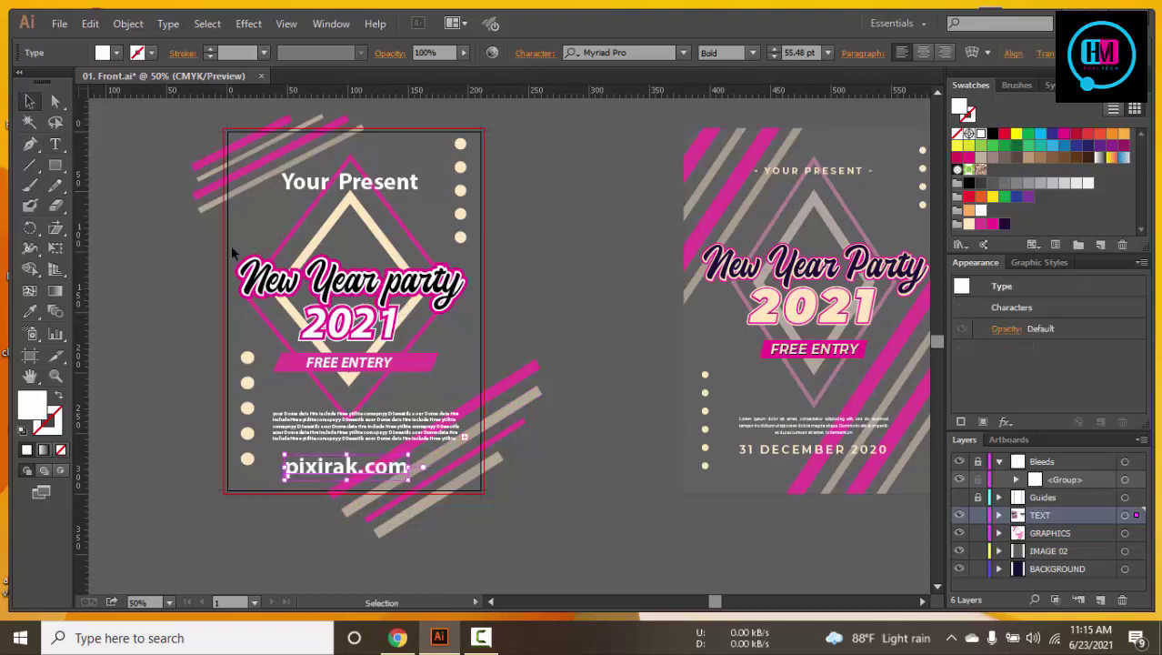
key(Right)
key(Right)
key(Right)
key(Up)
key(Up)
key(Up)
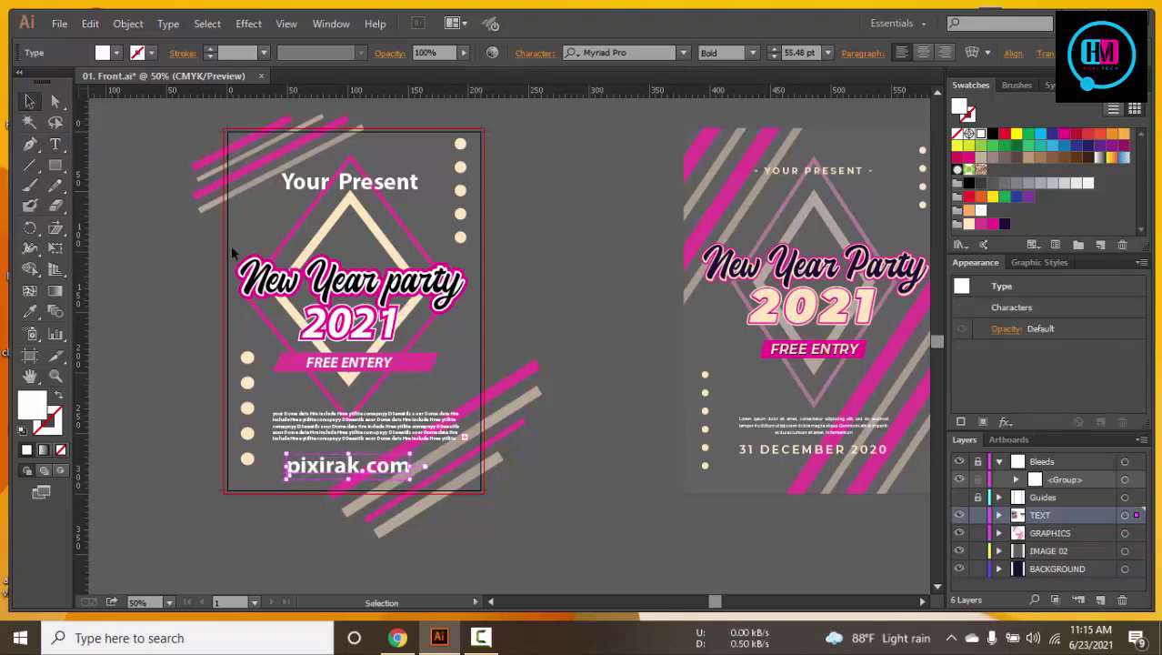
click(547, 243)
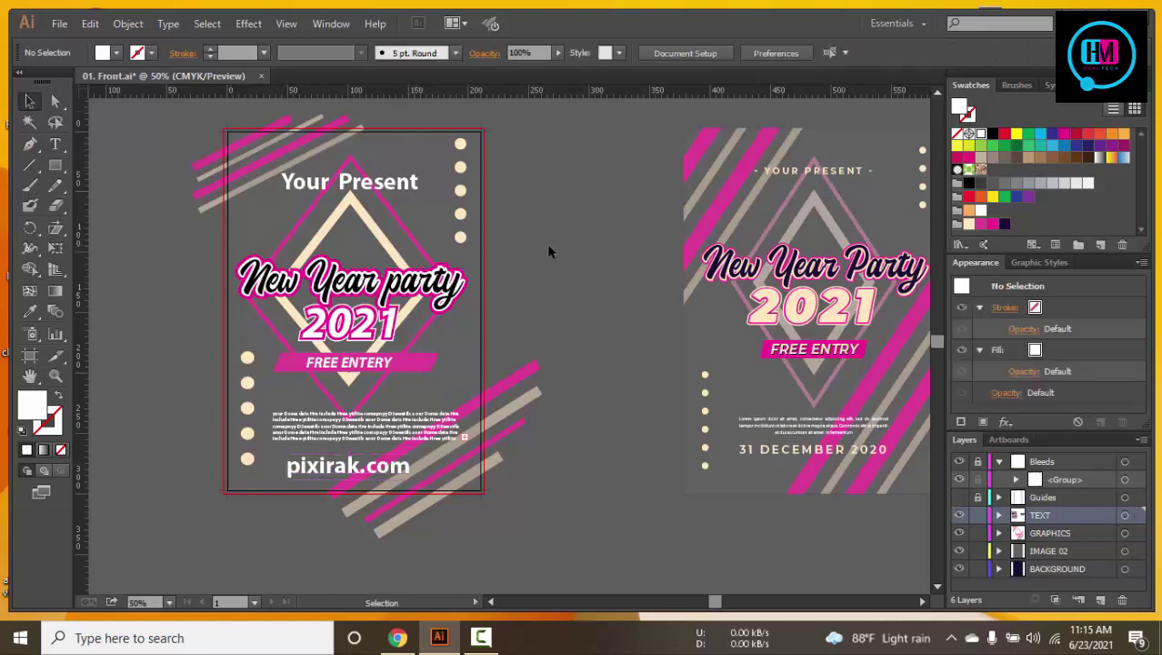
Delete all the artwork of the reference flyer on the right artboard
key(ctrl+minus)
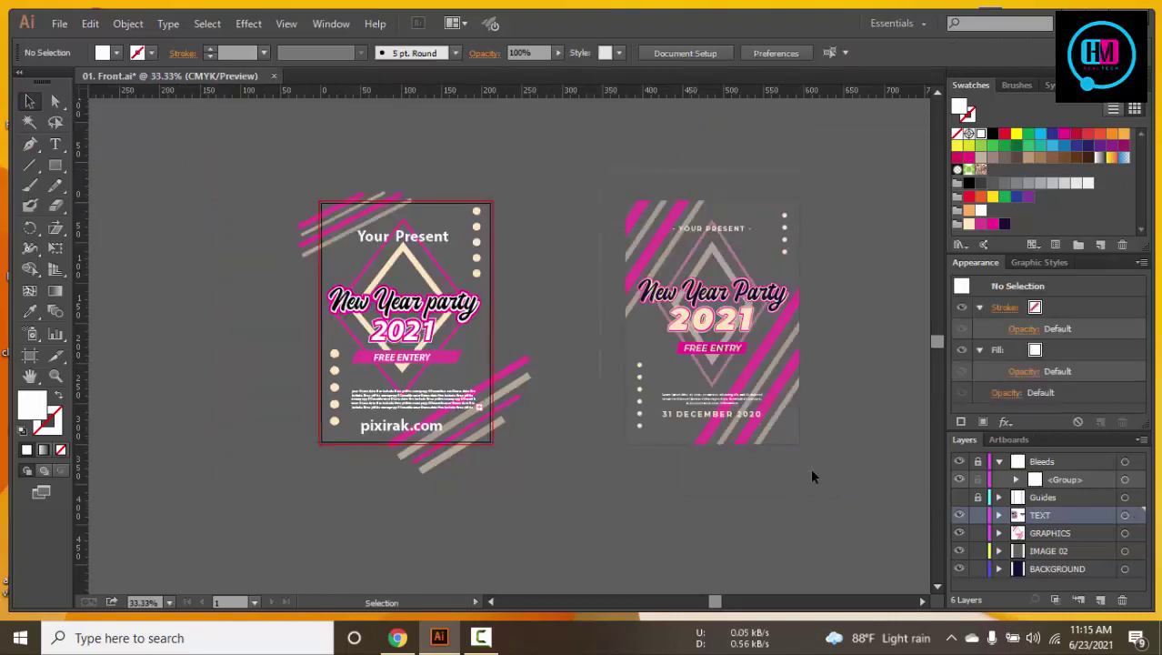
key(ctrl+alt+a)
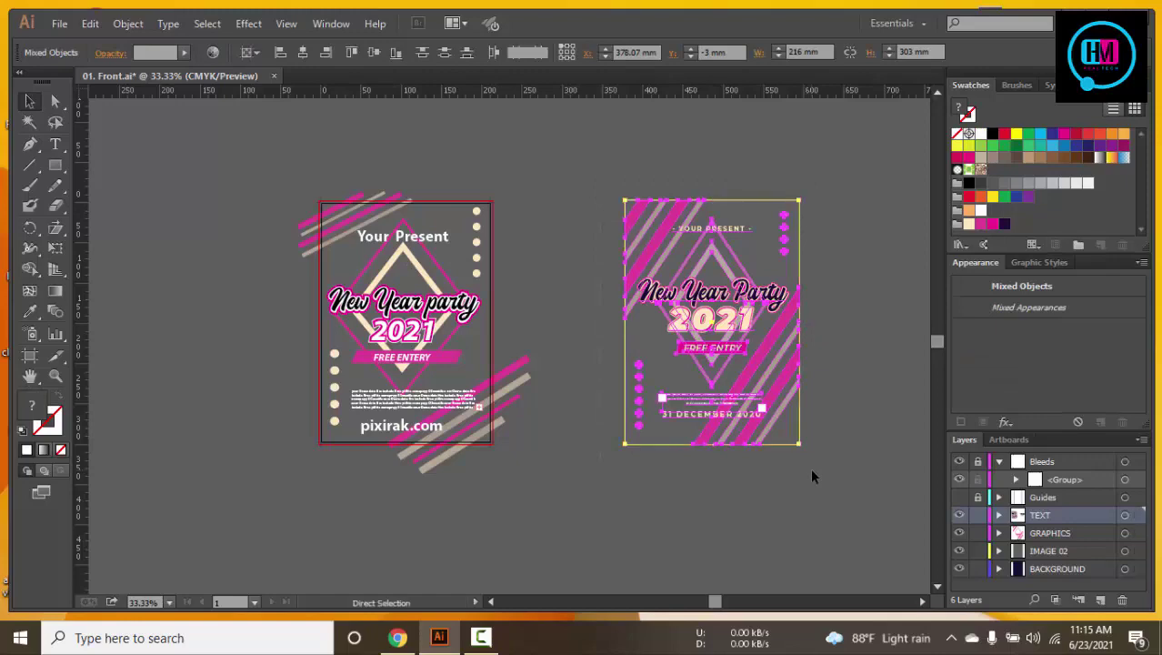
key(Delete)
scroll(639, 443, up, 4)
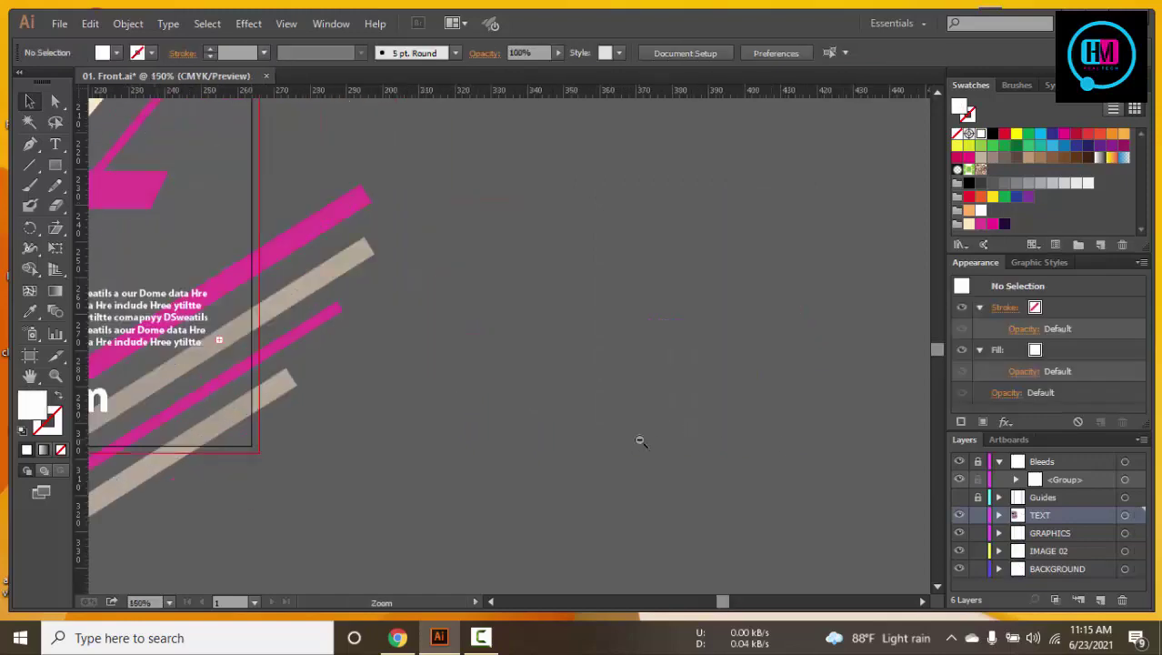
drag(844, 430, 883, 461)
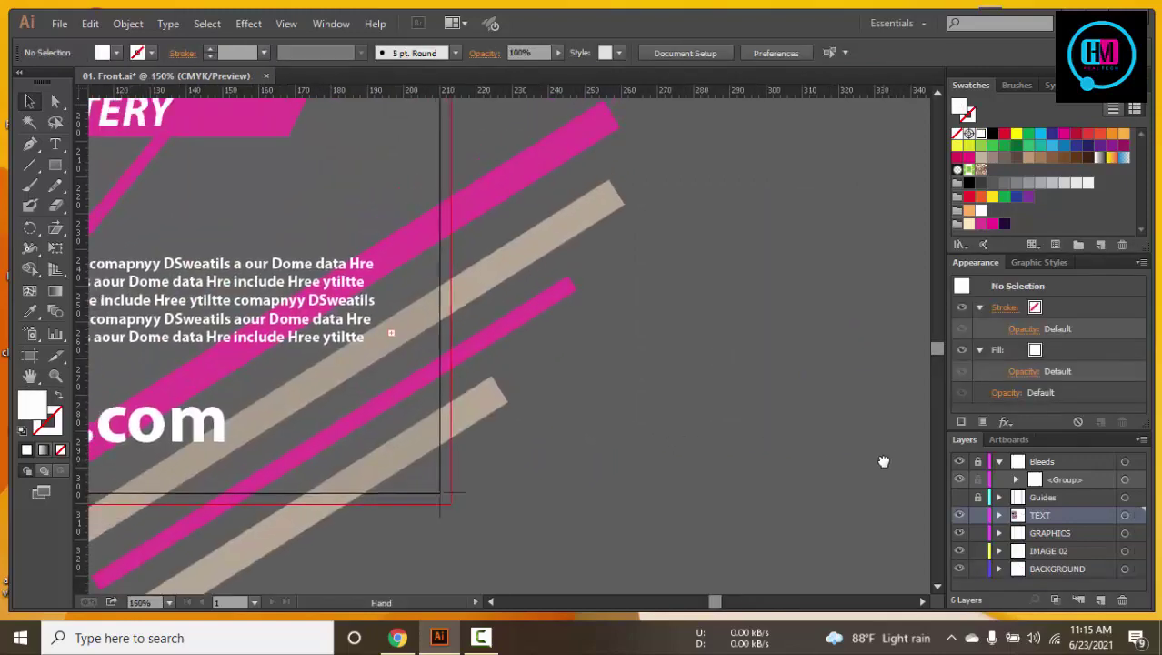
Trim the stripe ends overhanging the flyer's right edge using a rectangle and Shape Builder
click(56, 165)
key(ctrl+minus)
key(ctrl+minus)
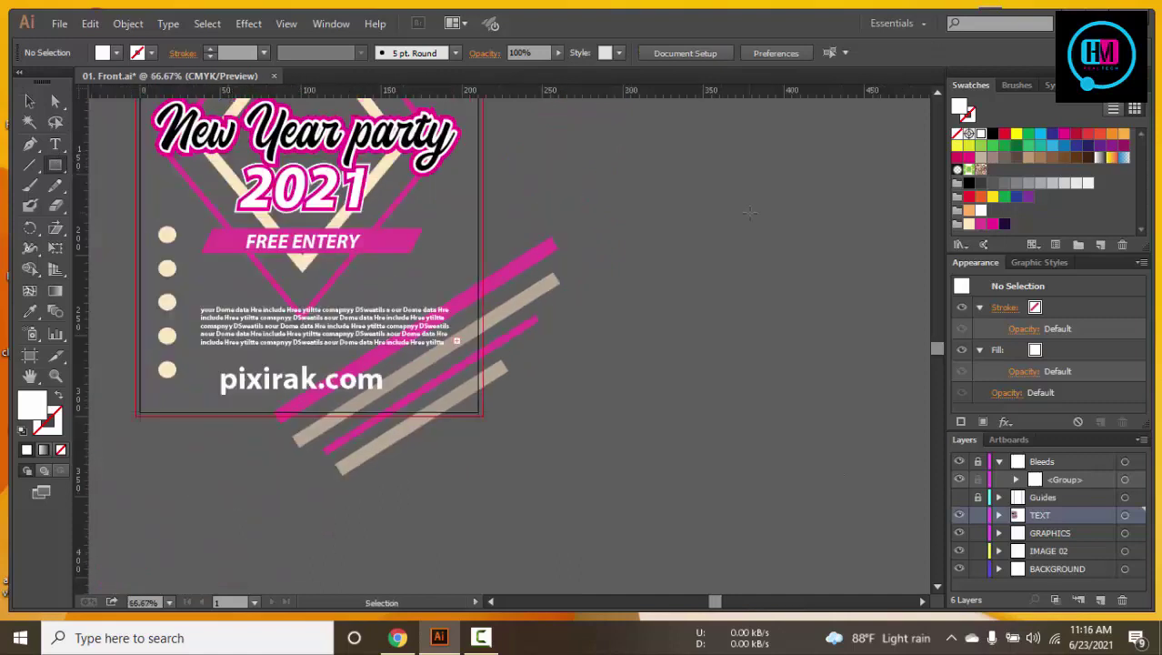
drag(726, 154, 483, 480)
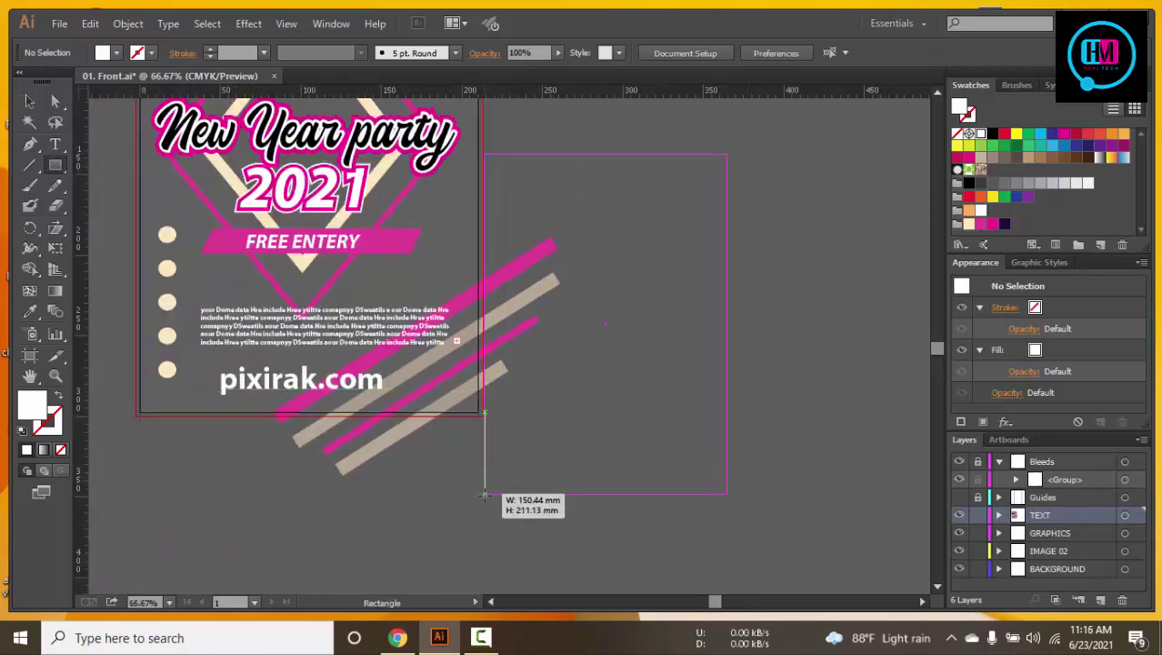
drag(482, 480, 484, 494)
key(ctrl+a)
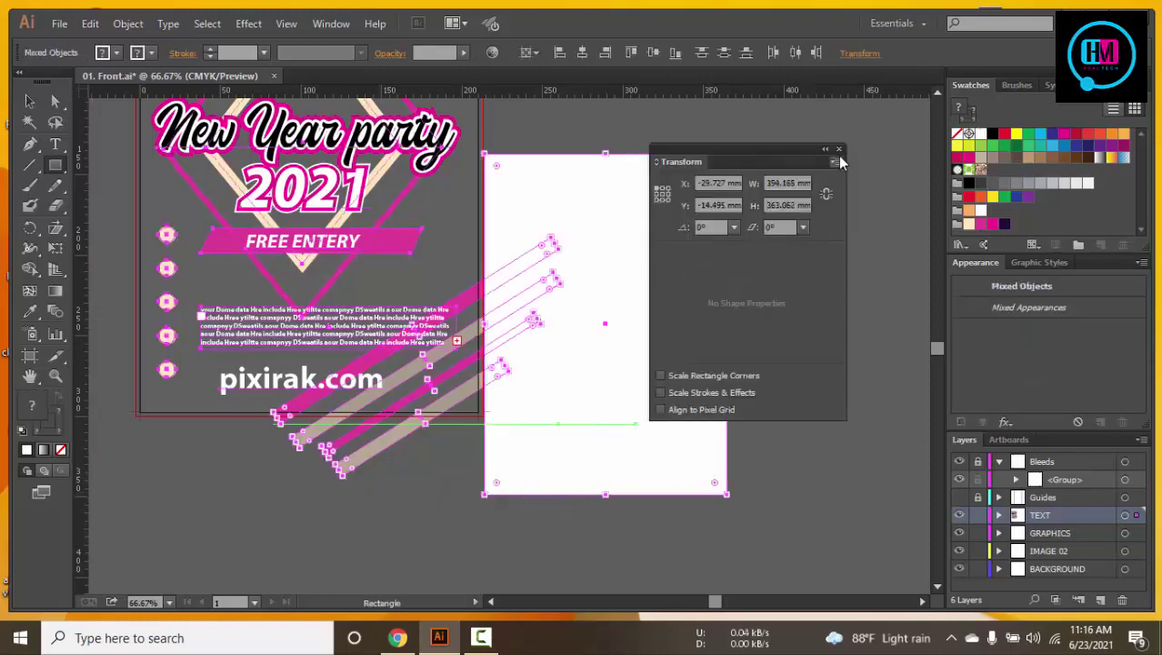
click(838, 149)
key(shift+m)
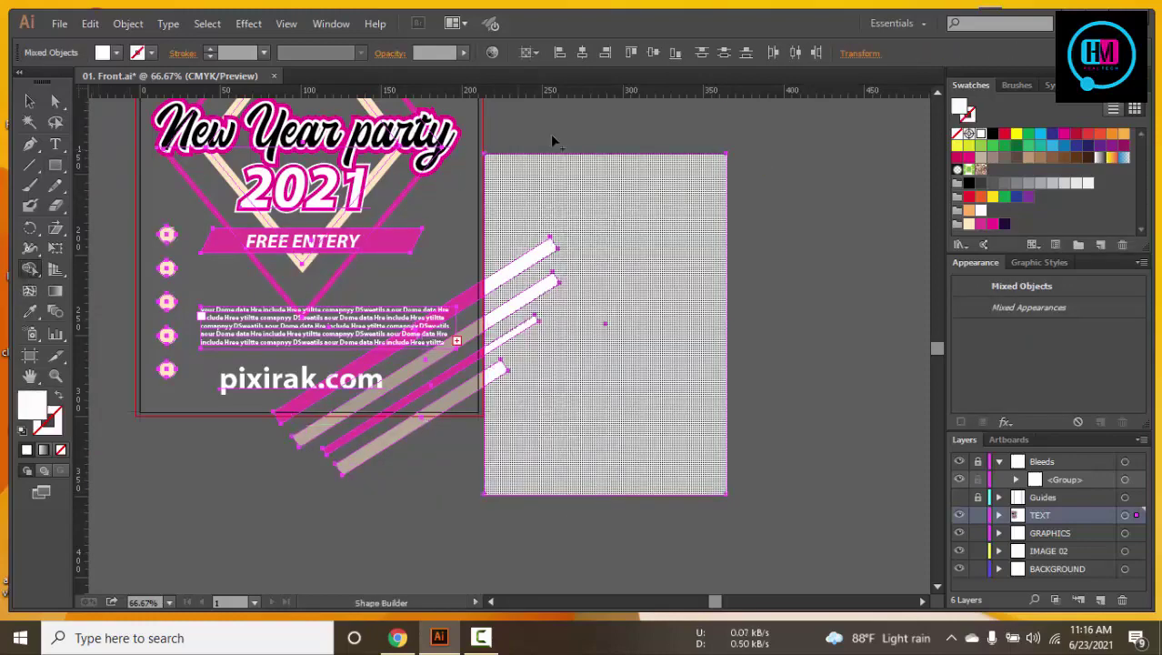
mouse_move(519, 136)
mouse_down()
mouse_move(502, 415)
mouse_move(536, 387)
mouse_up()
Trim the stripes below the flyer's bottom edge and remove the leftover triangle
click(55, 165)
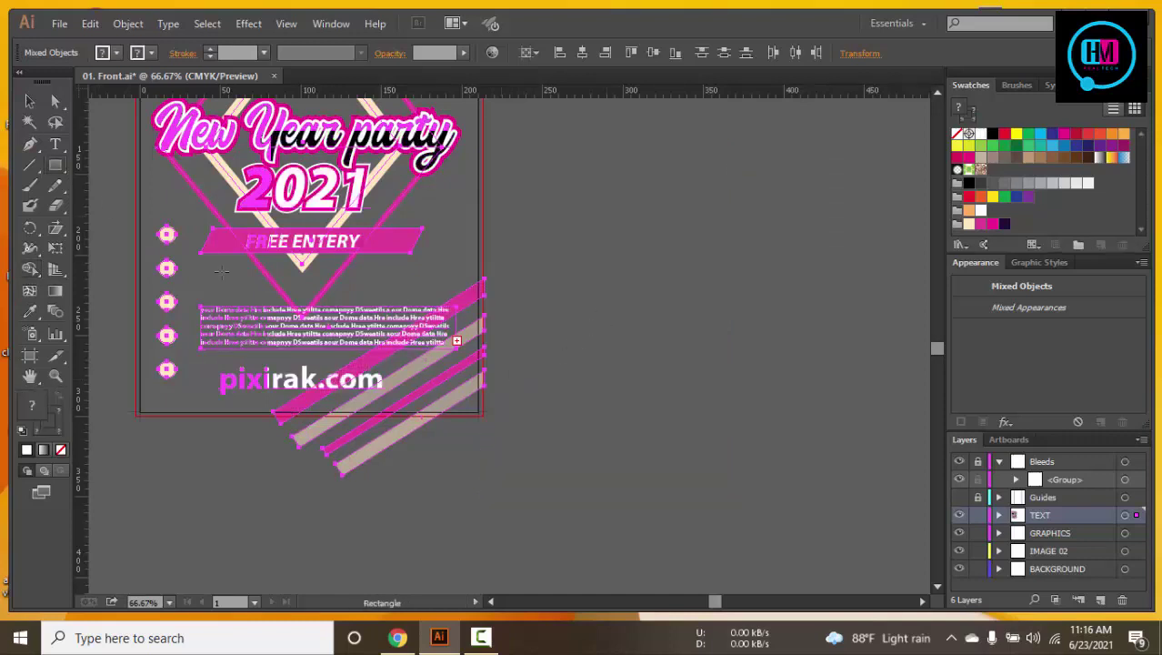
drag(261, 541, 573, 415)
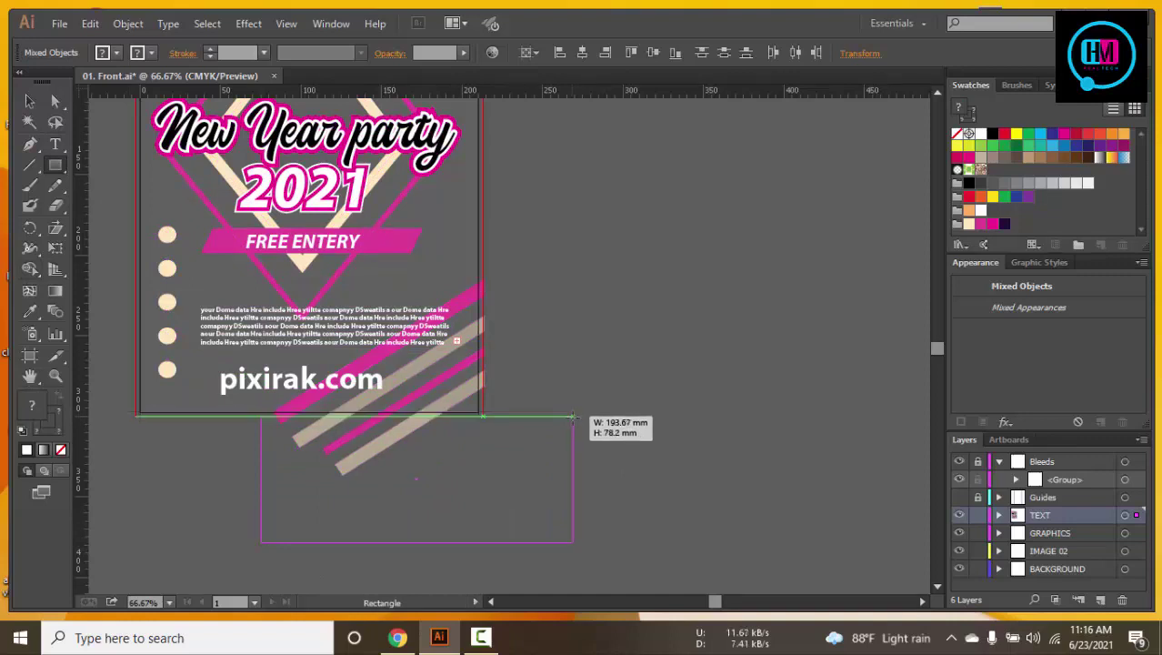
drag(573, 415, 573, 415)
key(ctrl+a)
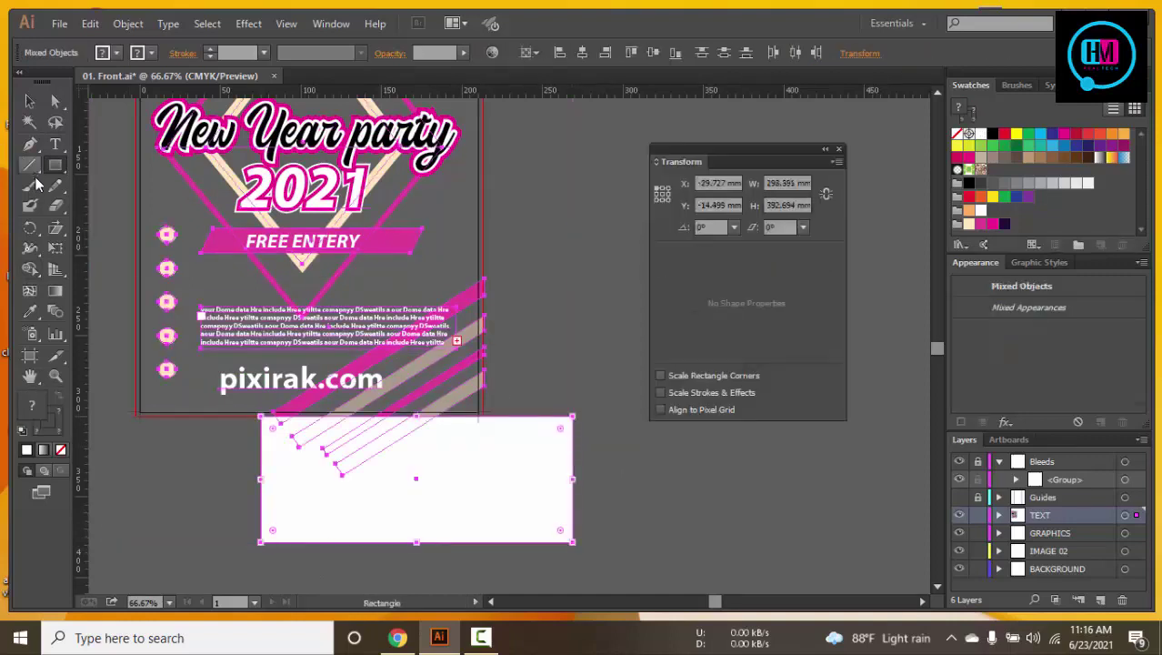
click(30, 268)
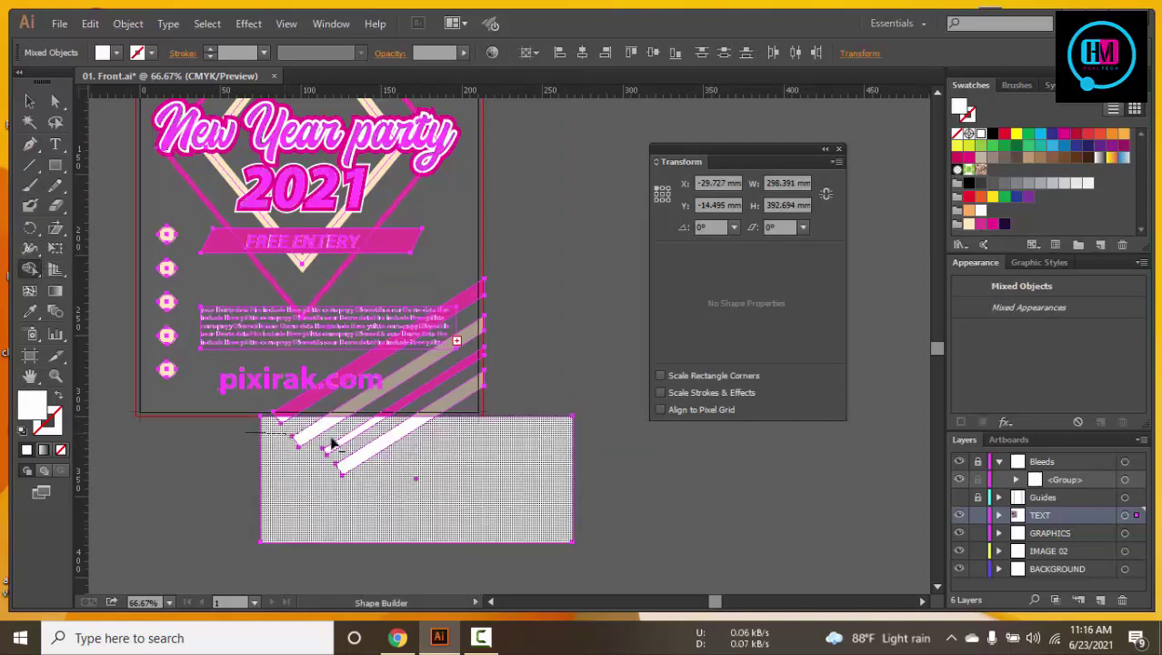
drag(273, 435, 417, 440)
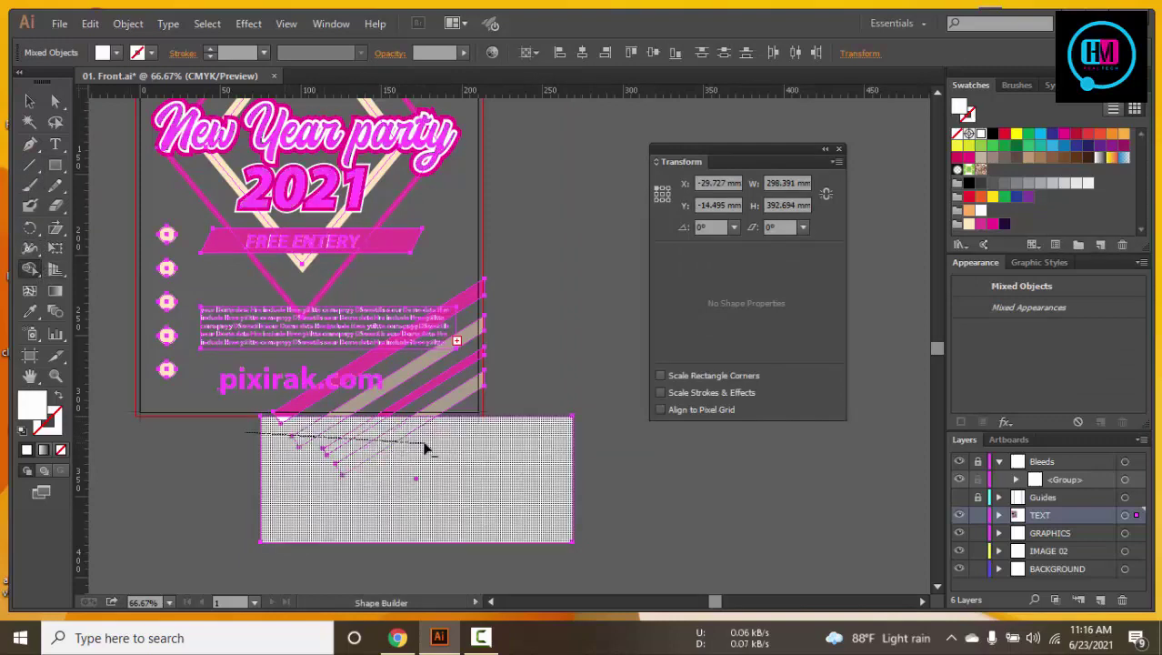
alt+click(282, 418)
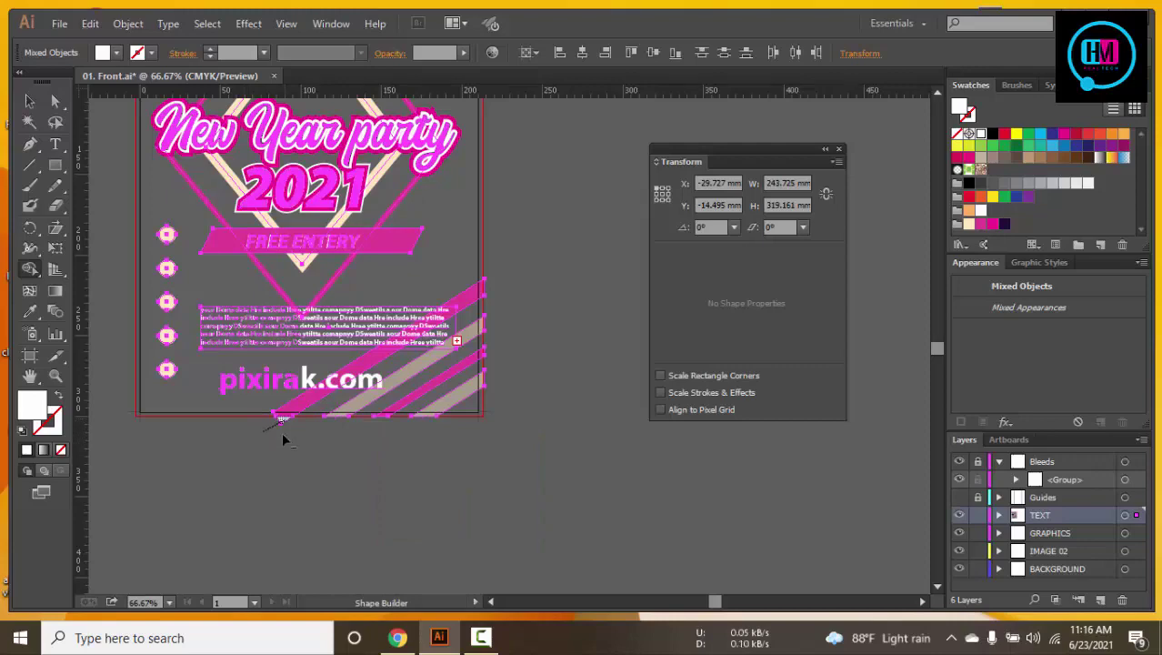
click(30, 100)
click(401, 474)
mouse_move(431, 485)
mouse_down()
mouse_move(697, 539)
mouse_move(267, 461)
mouse_up()
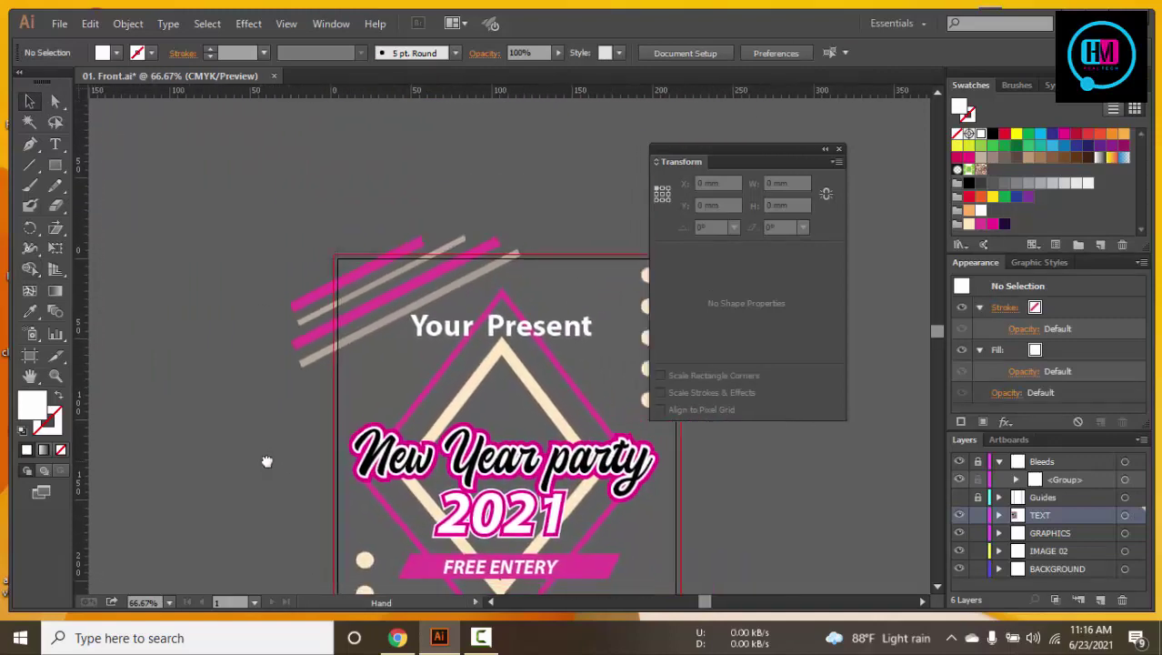
Trim the stripe ends overhanging the flyer's left edge with Shape Builder
click(57, 164)
drag(215, 179, 324, 441)
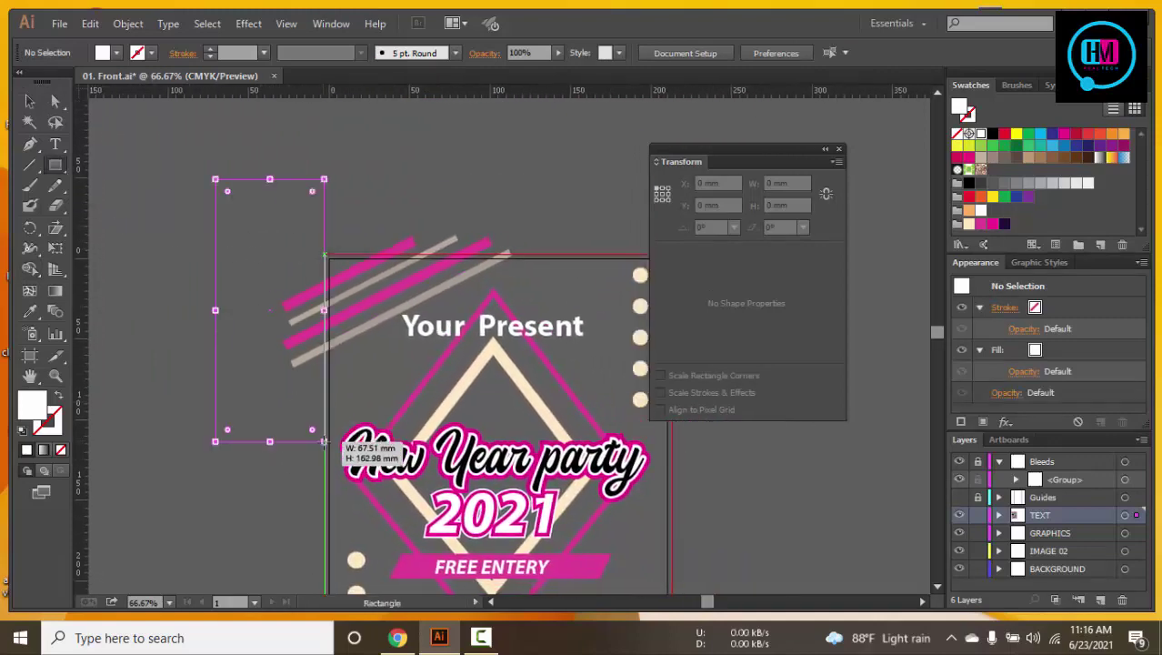
key(ctrl+a)
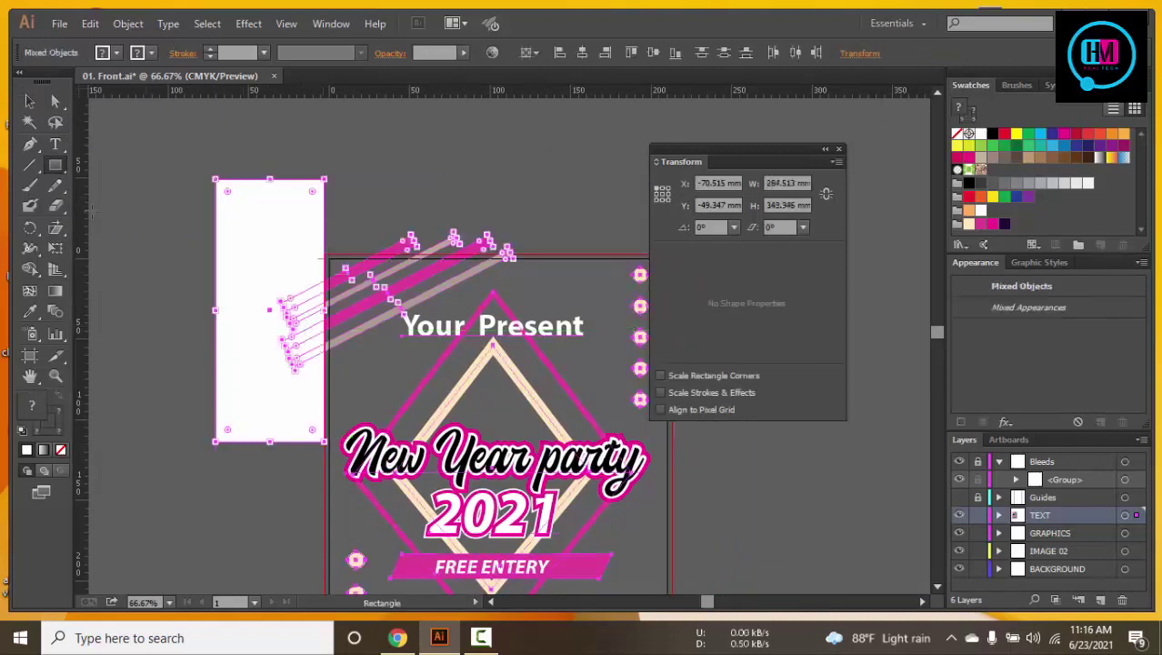
click(30, 269)
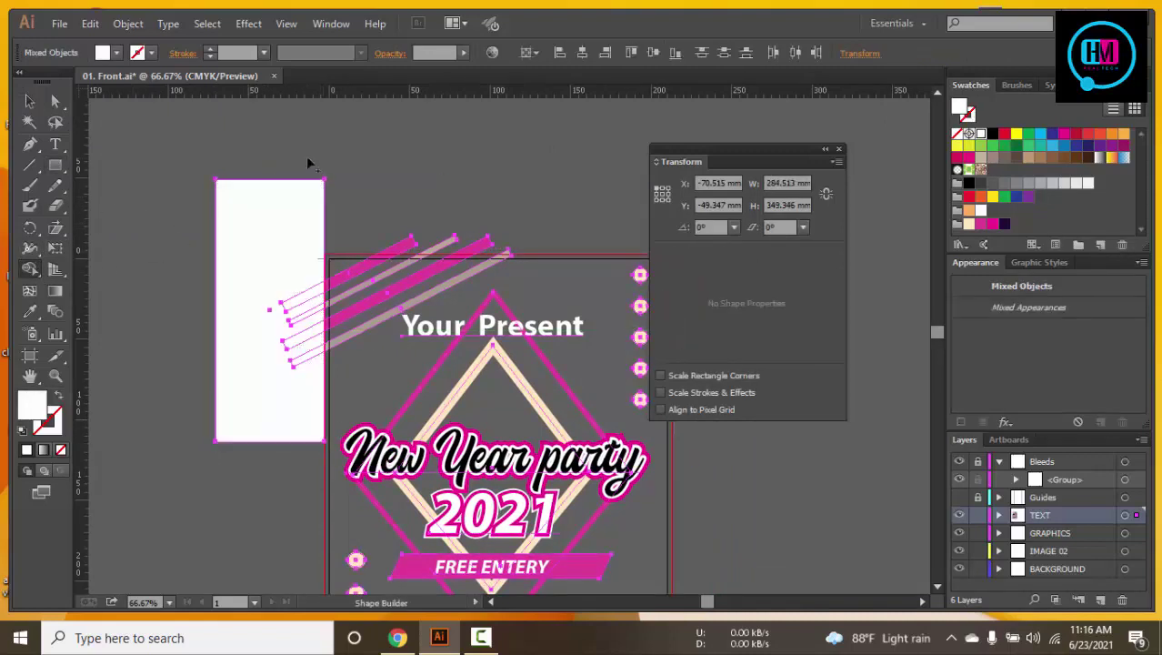
drag(307, 191, 311, 373)
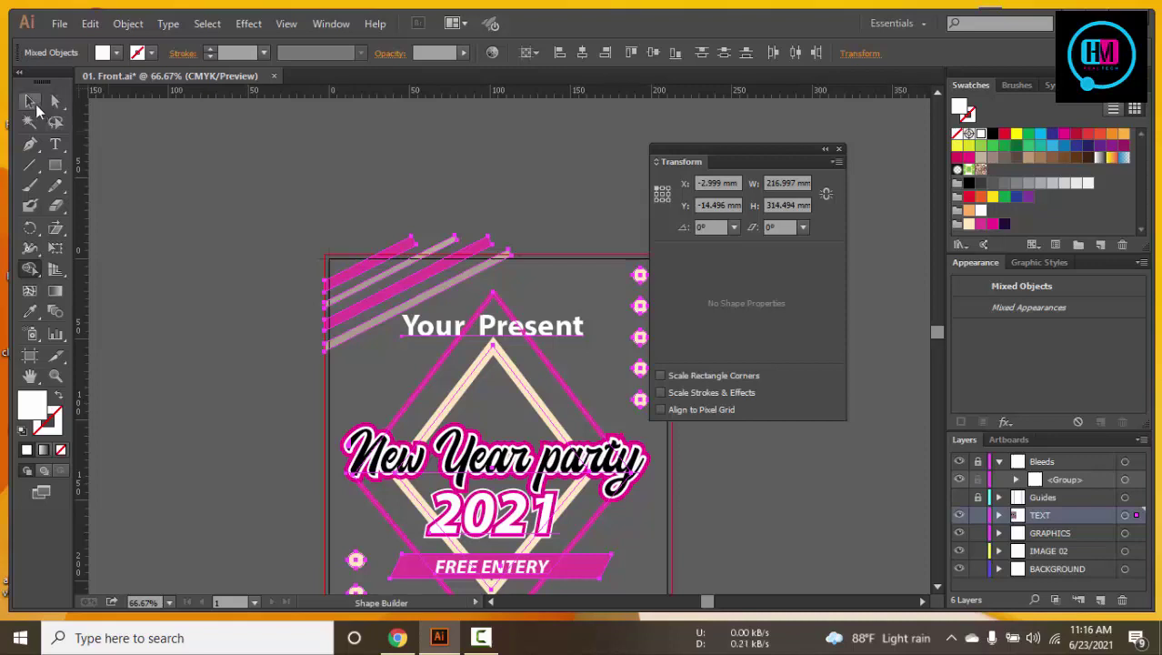
click(30, 102)
Trim the stripe parts above the flyer's top edge and remove the leftover piece
click(55, 165)
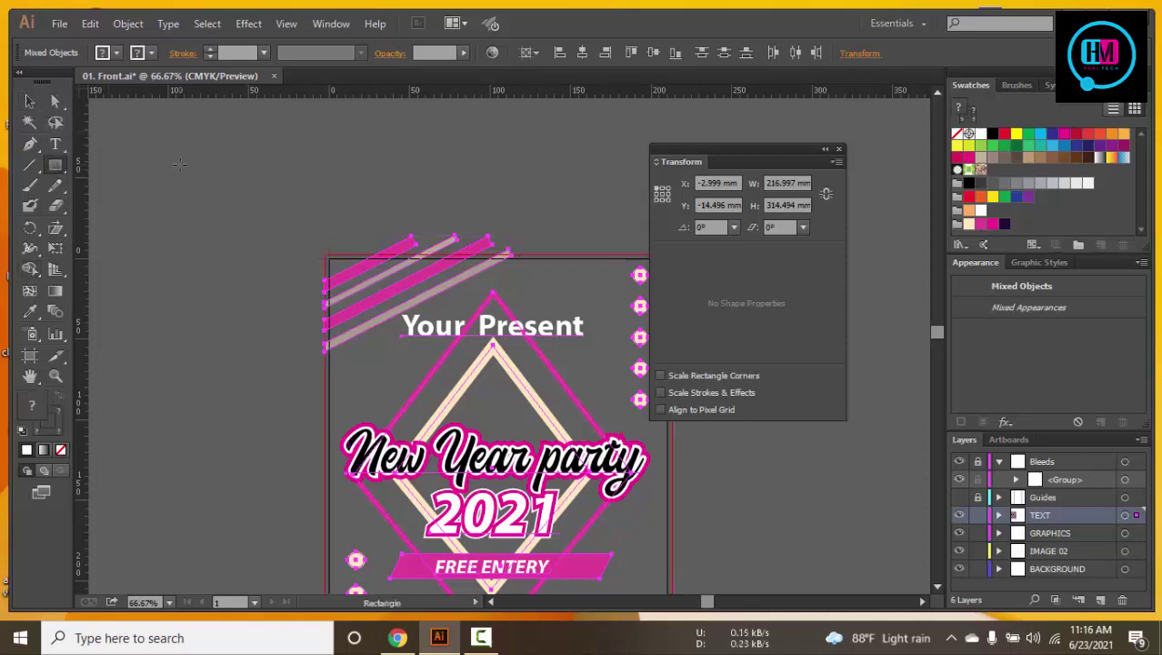
drag(179, 164, 579, 254)
key(ctrl+a)
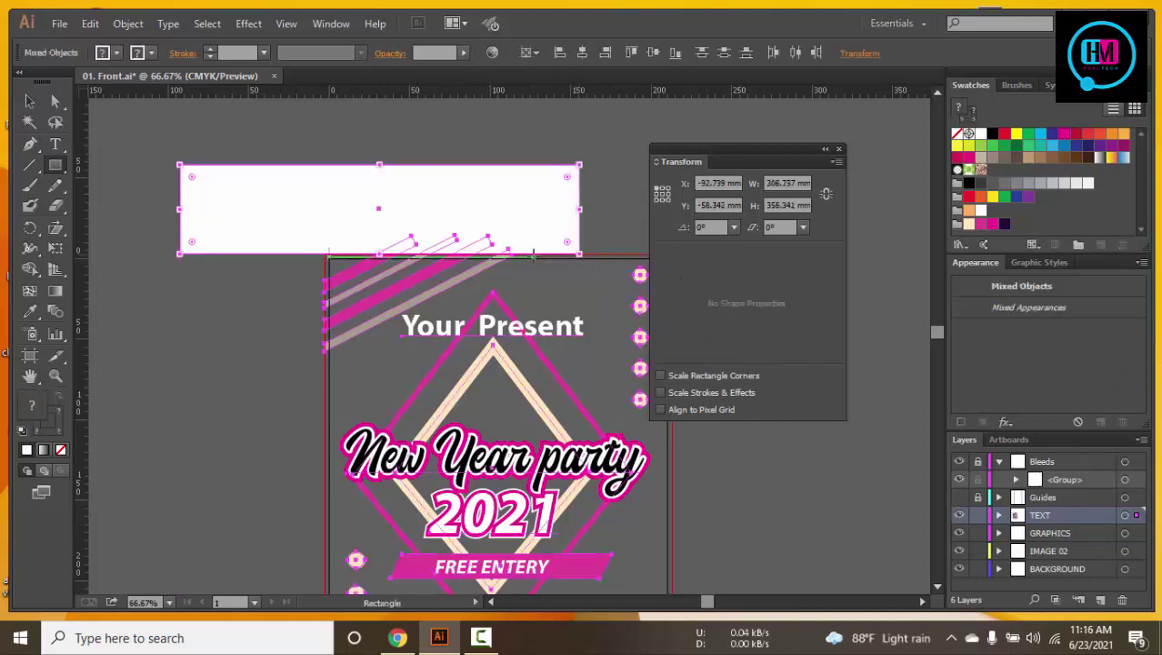
click(30, 268)
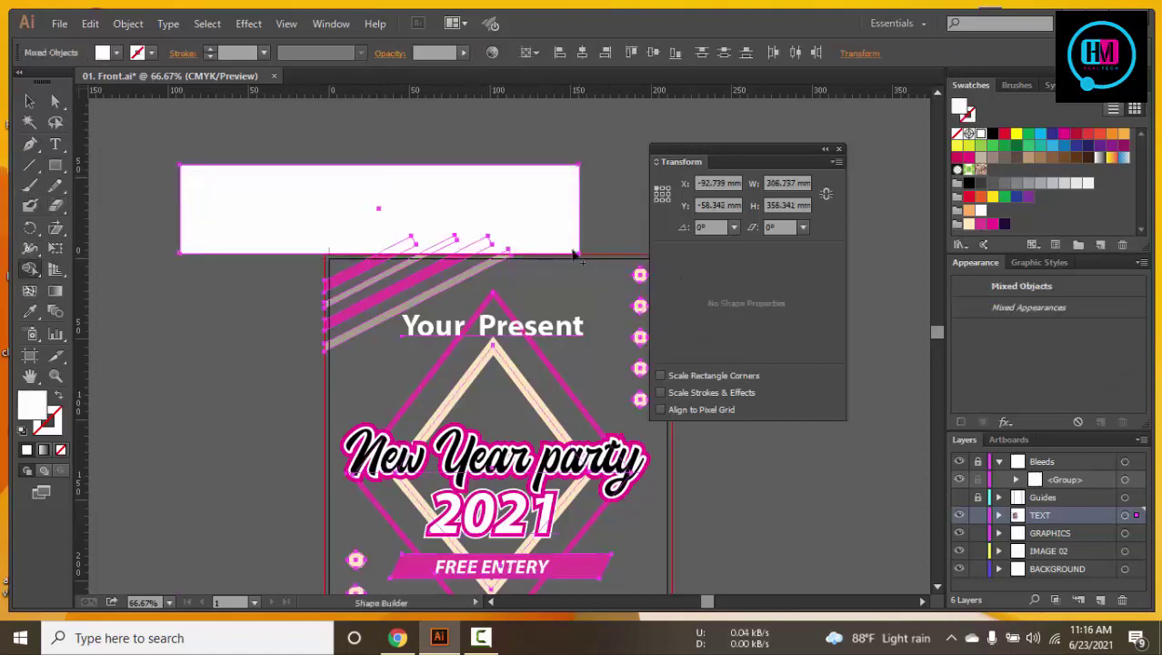
drag(594, 246, 383, 246)
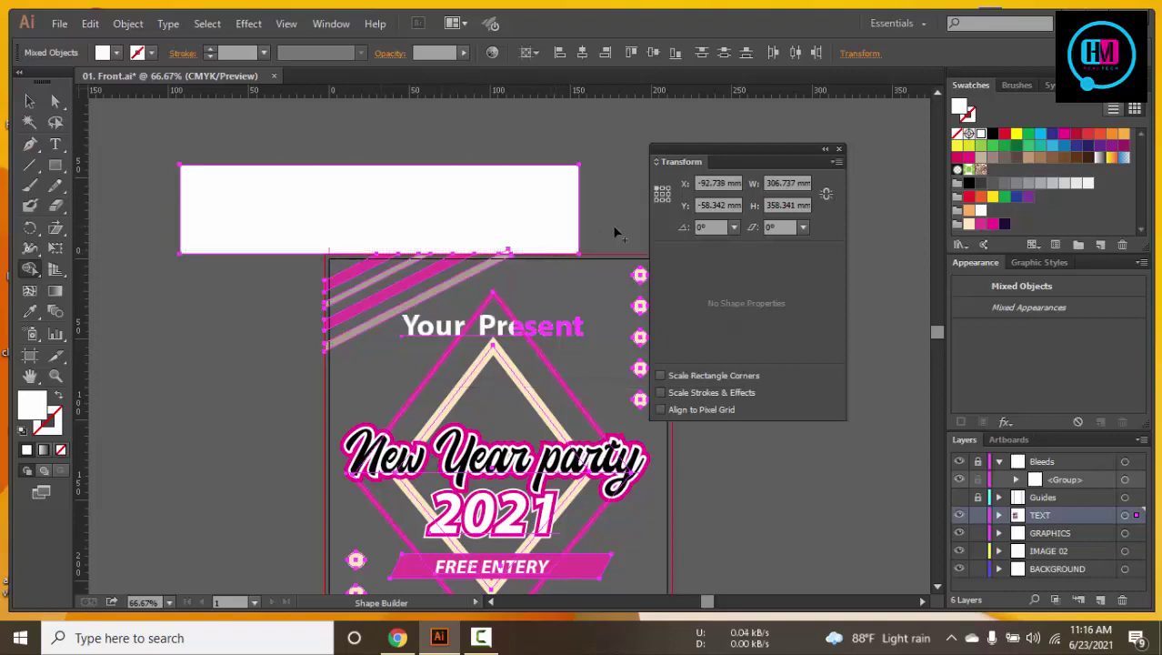
mouse_move(613, 229)
mouse_down()
mouse_move(510, 255)
mouse_move(531, 258)
mouse_up()
key(v)
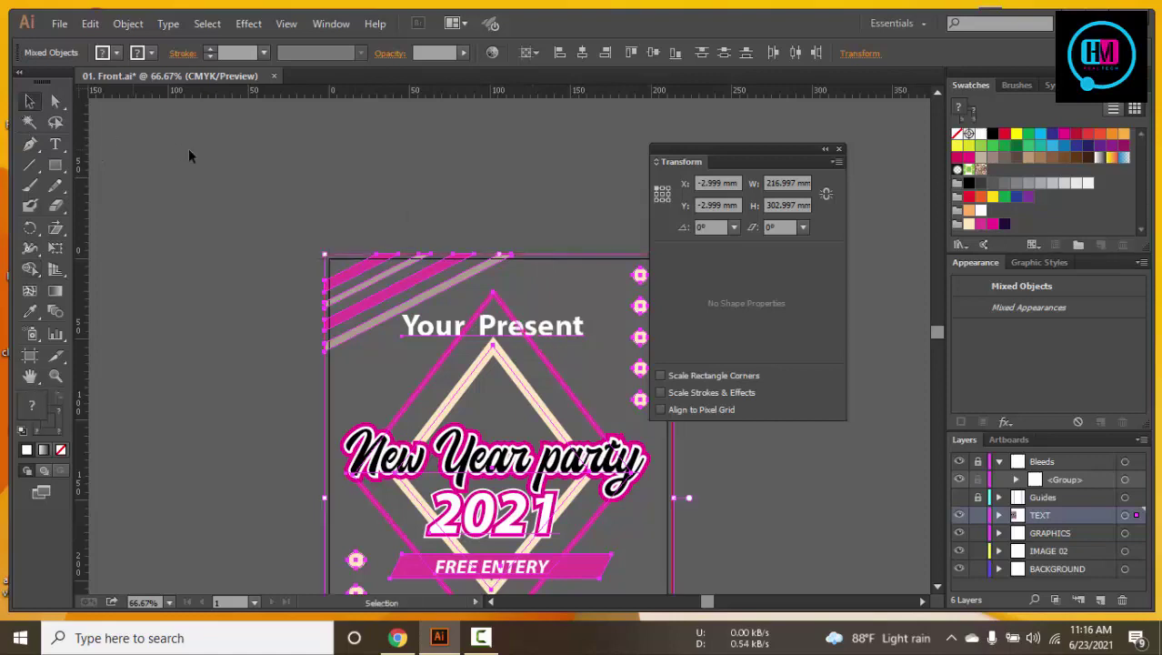
click(189, 155)
Zoom out to show the whole artboard and close the Transform panel
key(ctrl+minus)
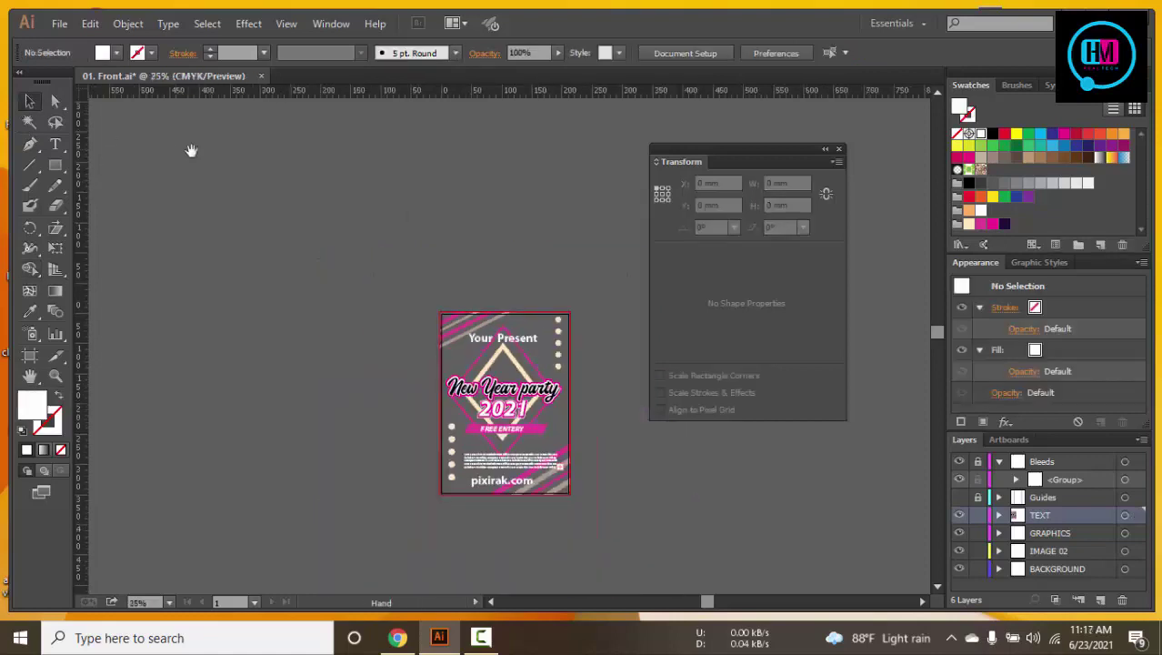
scroll(324, 220, right, 3)
key(ctrl+minus)
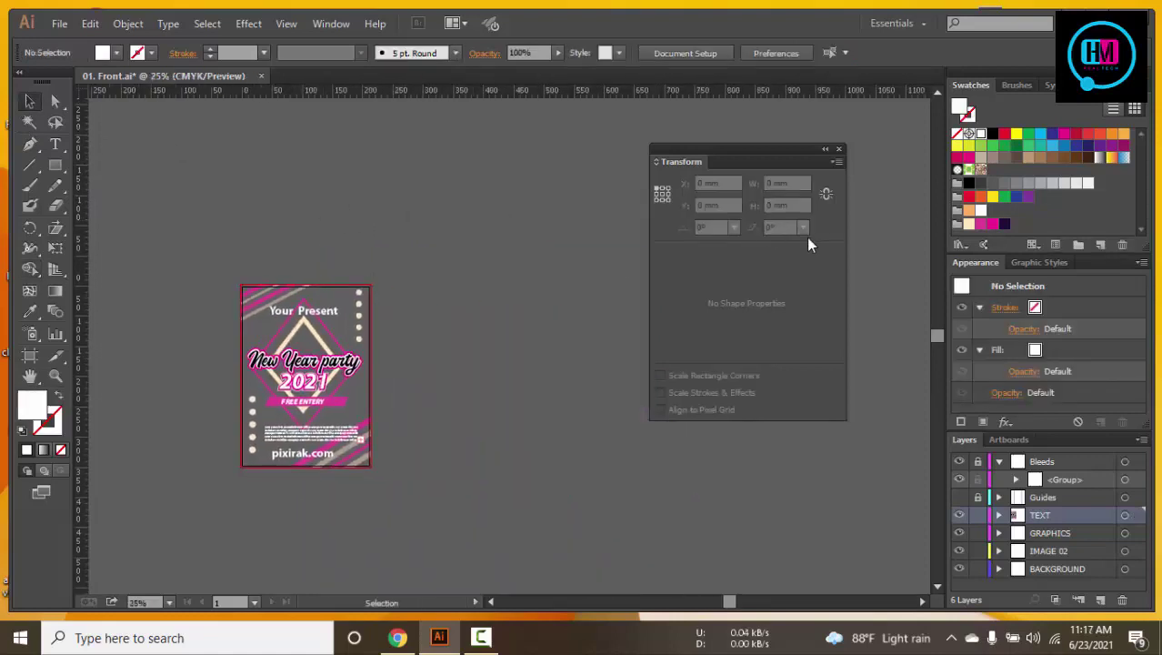
click(840, 149)
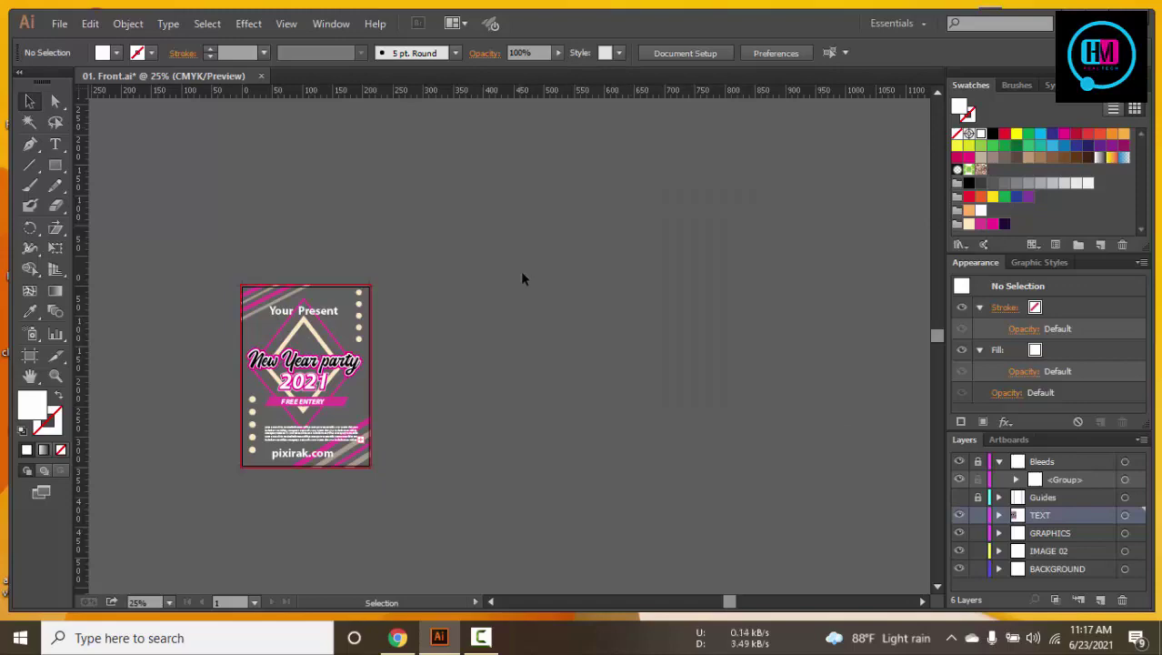
click(397, 636)
Search Google in a new tab for background clipart images and show image results
click(229, 14)
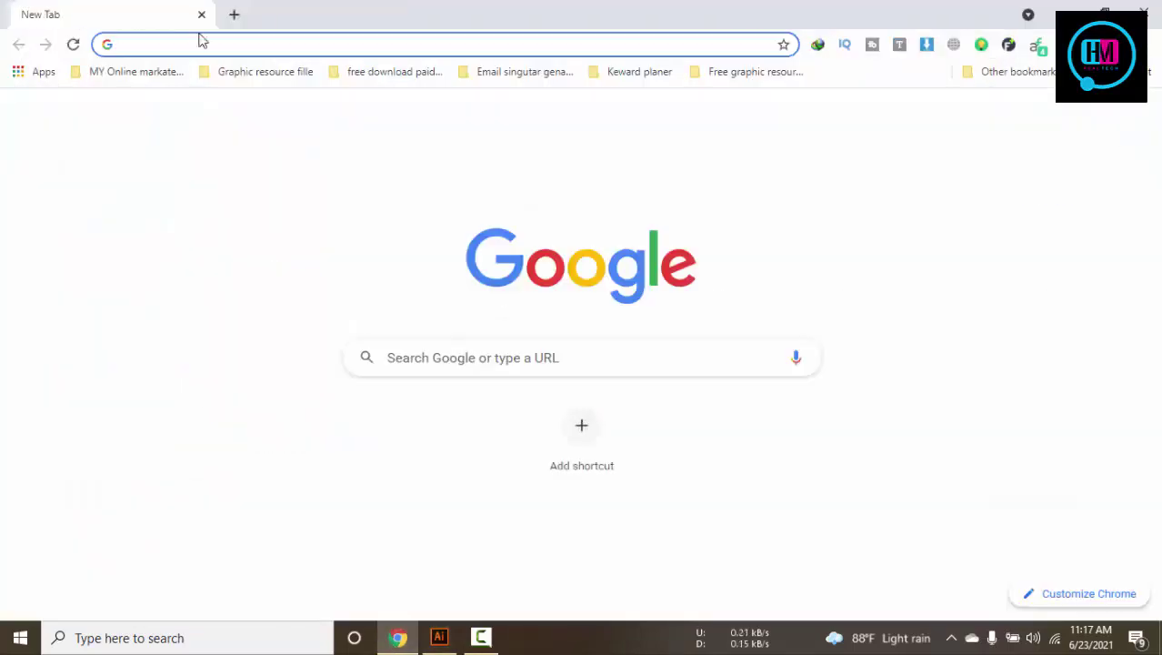
click(205, 47)
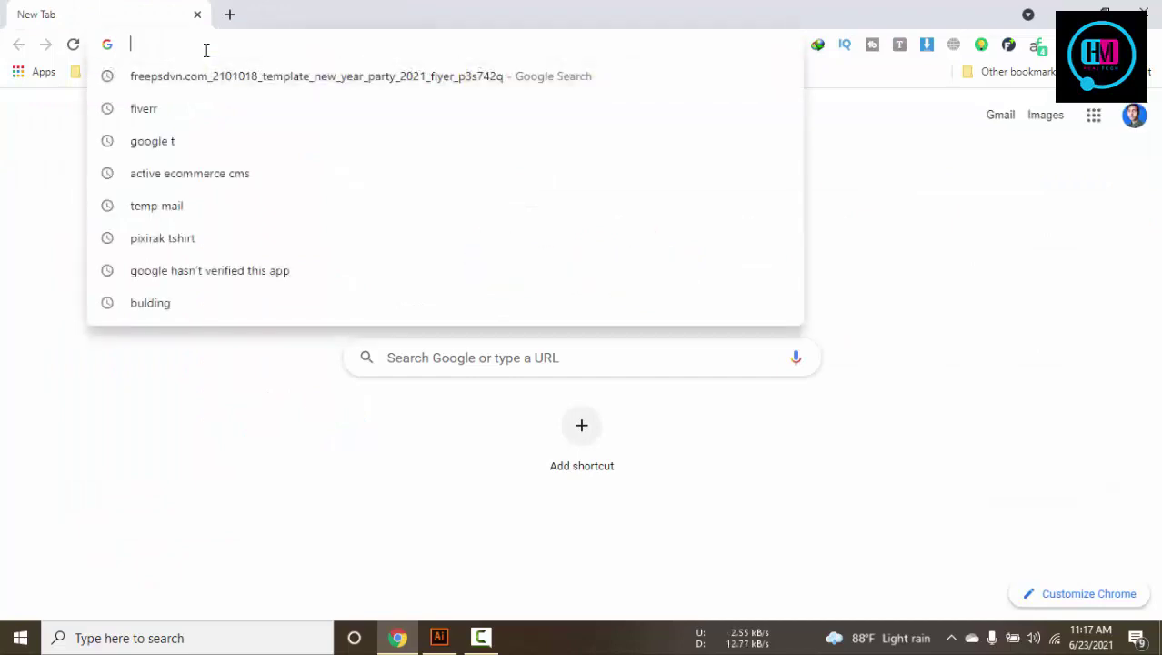
text(backgoun)
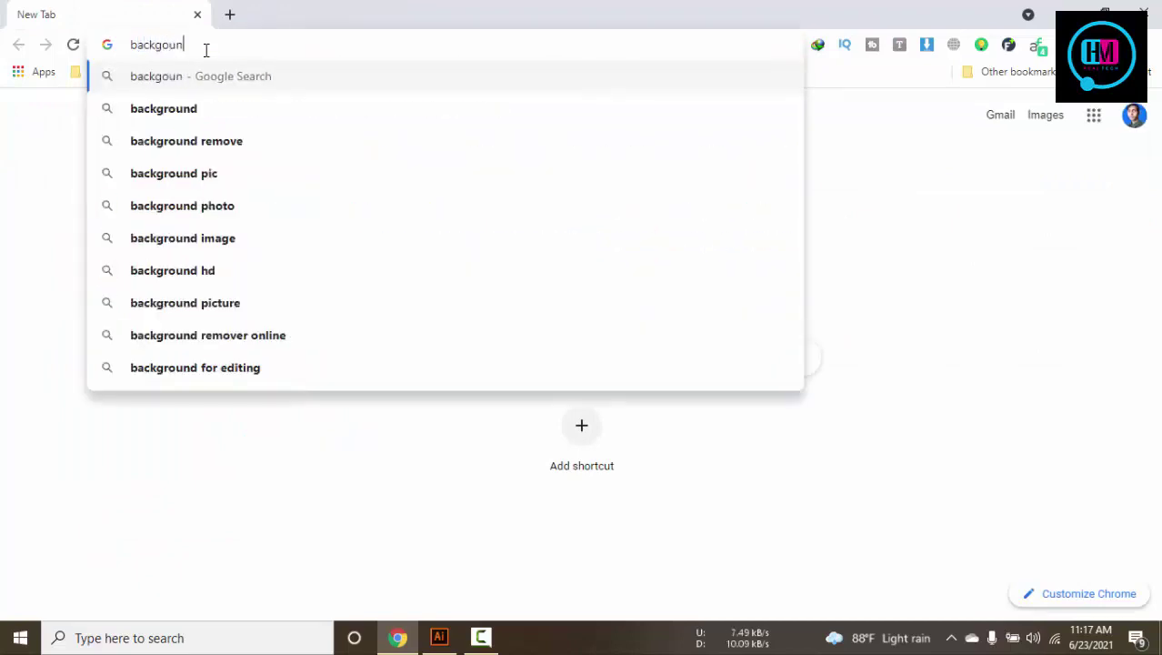
text(d)
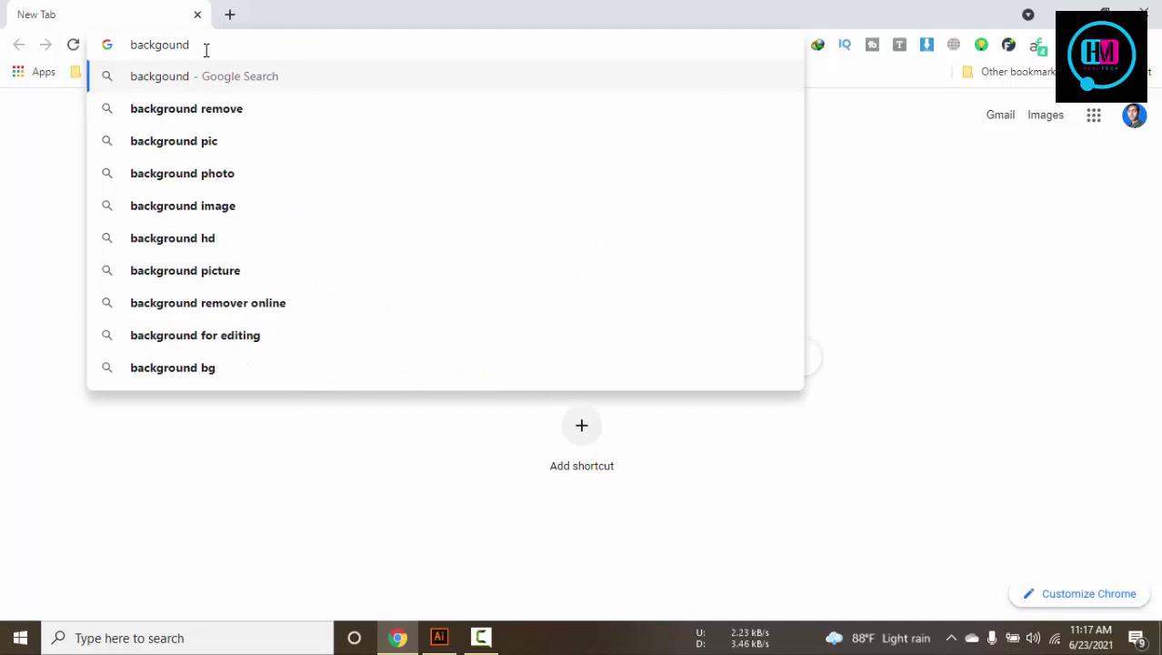
text( copare)
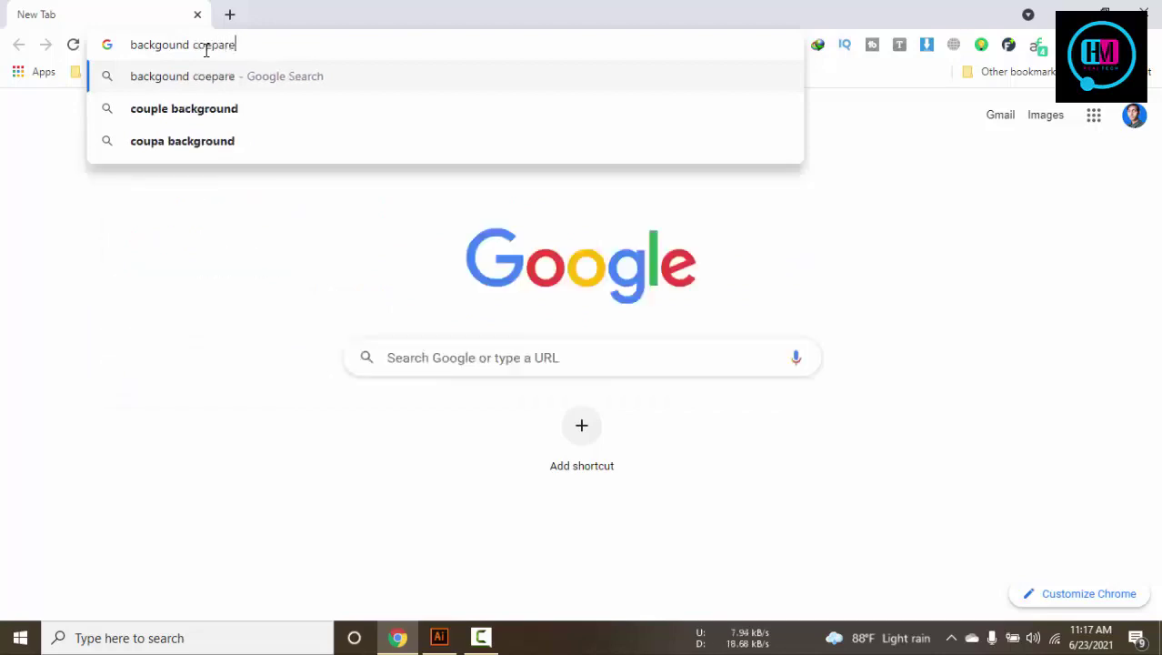
text(t iamg)
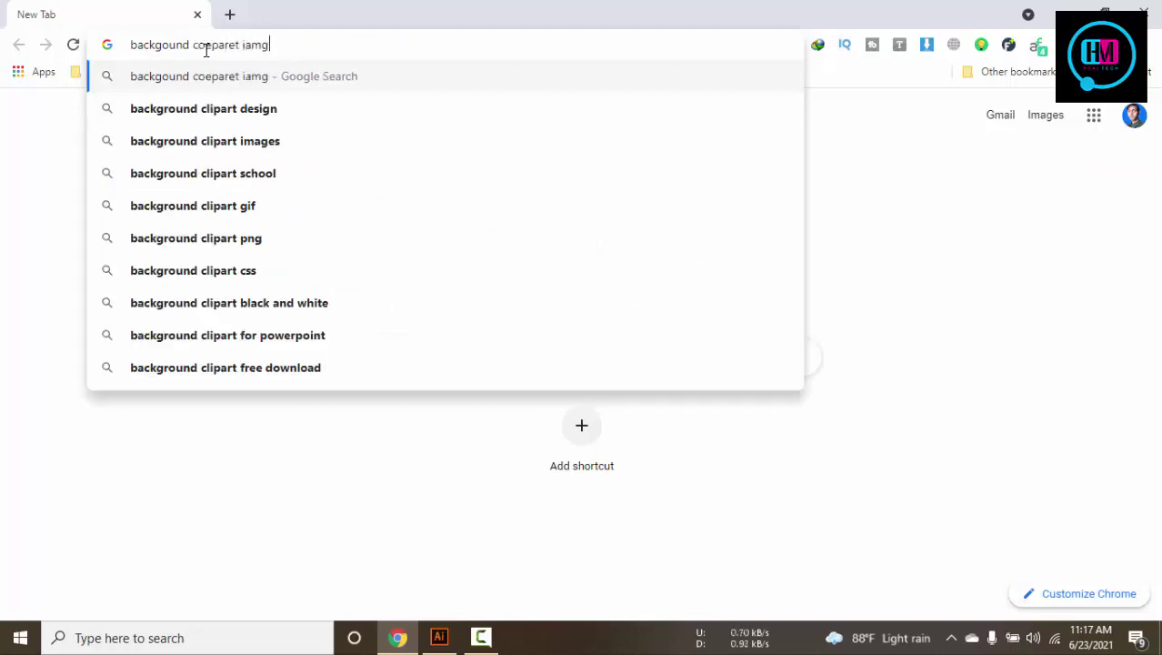
text(es)
key(Return)
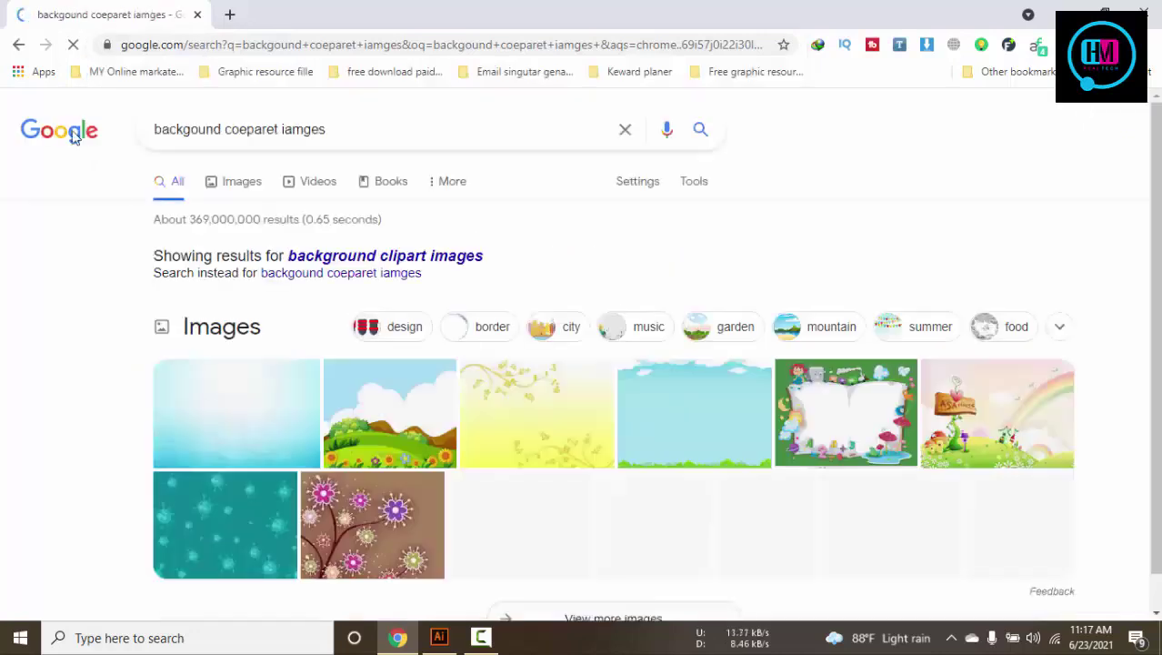
click(241, 185)
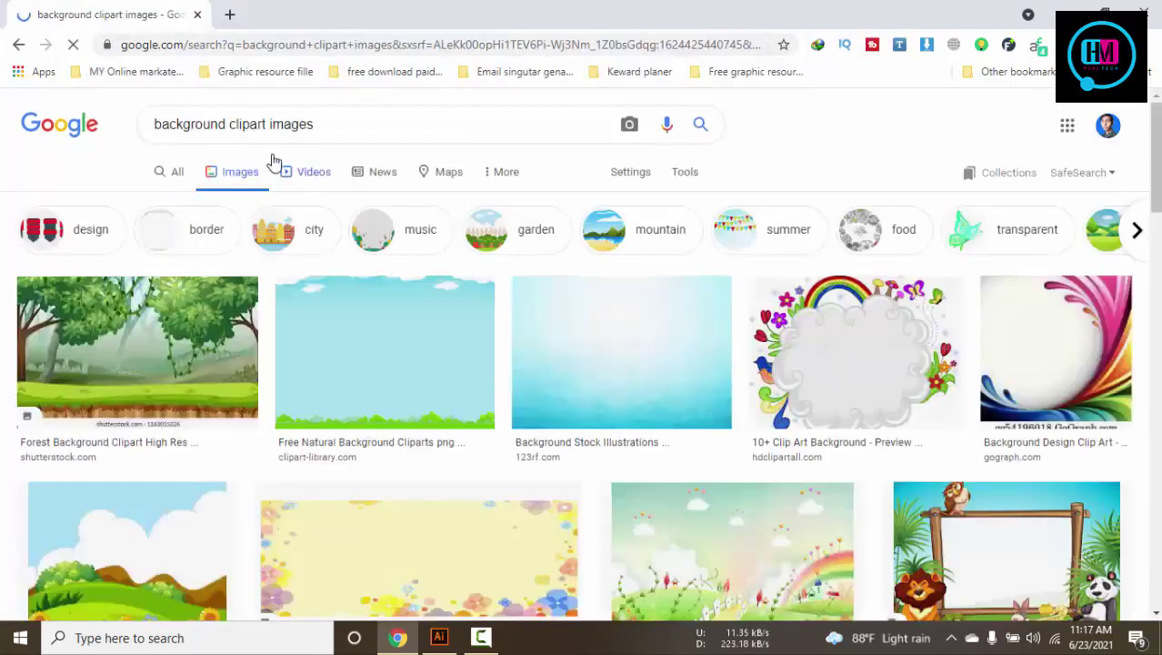
Change the search to background building images and browse the results
drag(230, 125, 365, 123)
key(BackSpace)
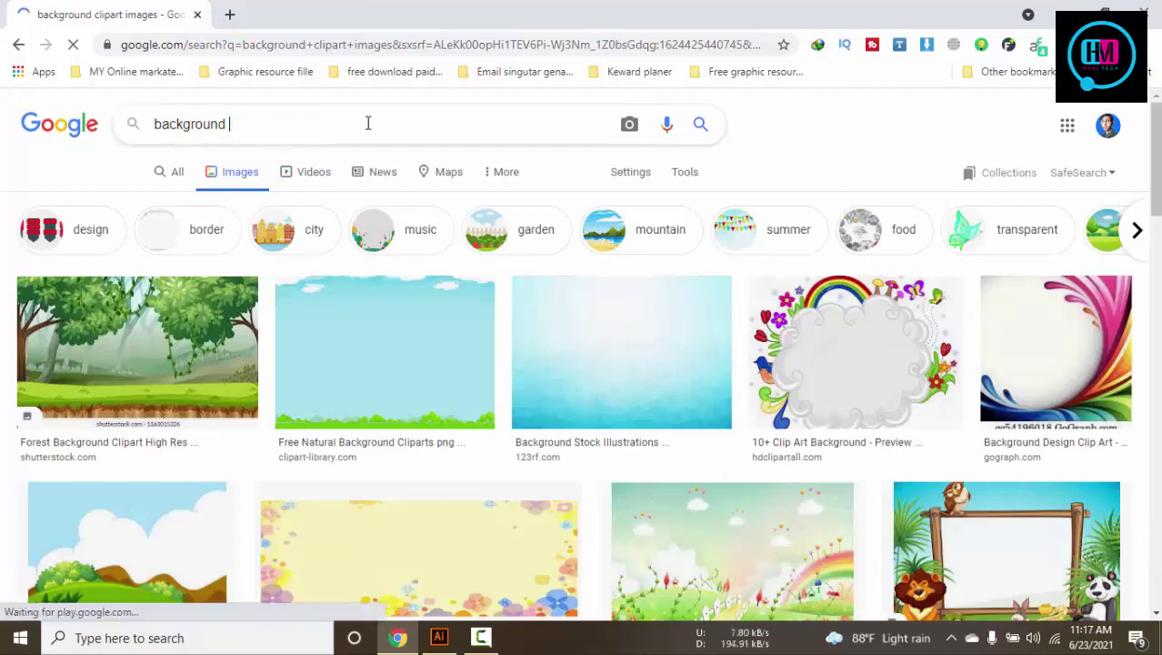
text(iamg)
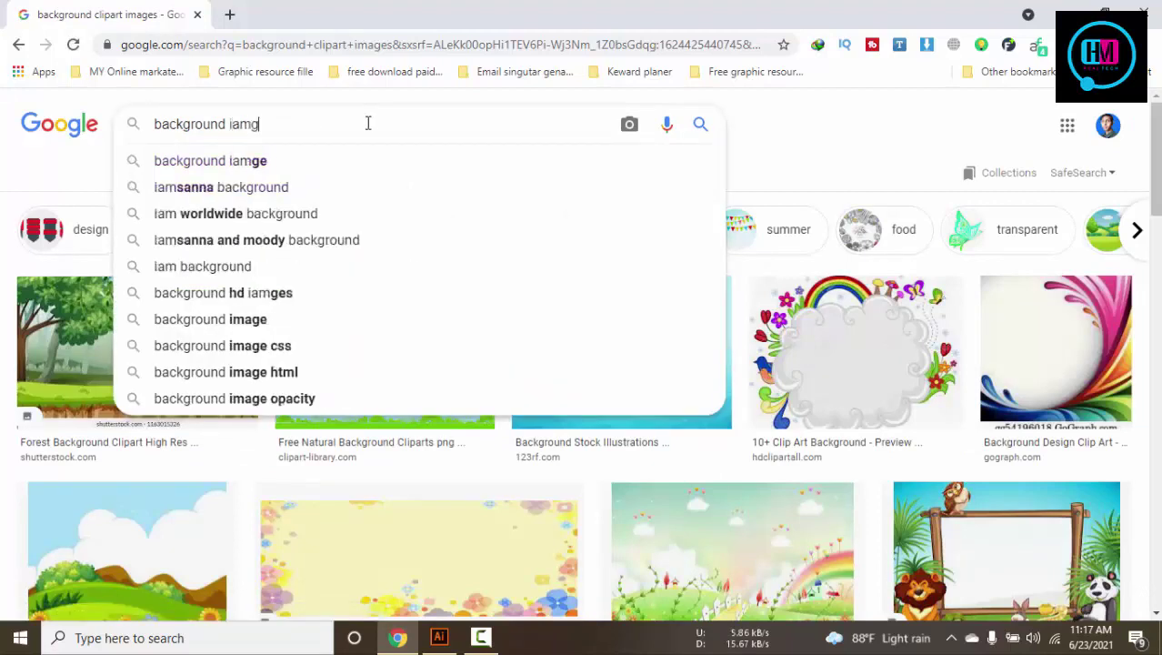
text(es bulsing)
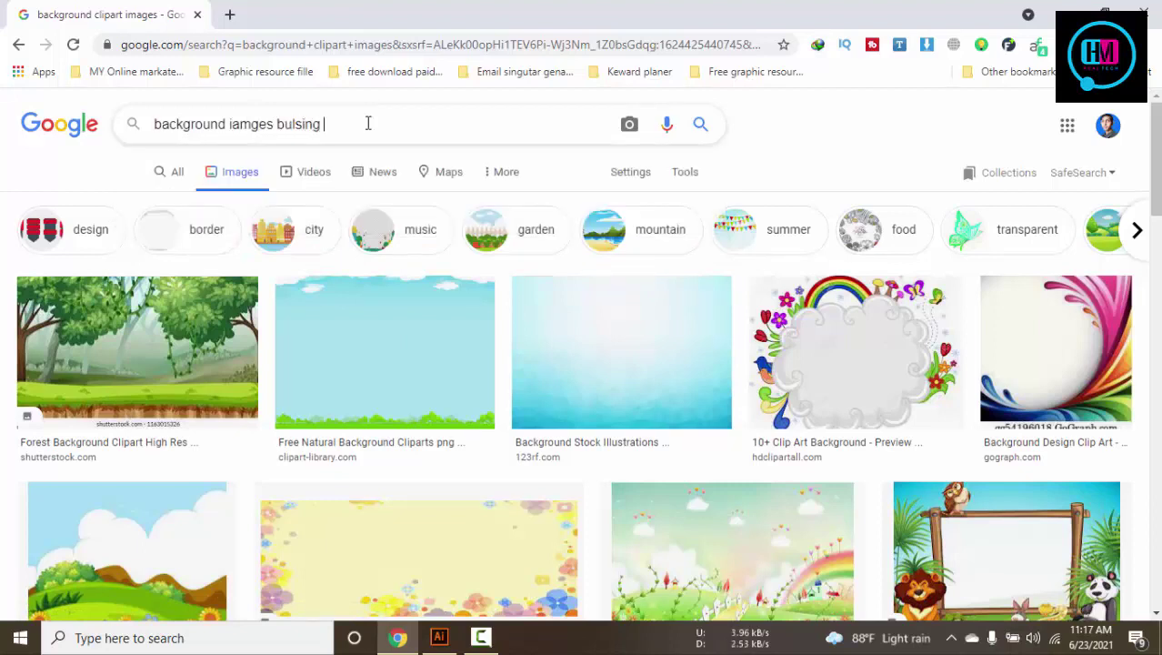
key(Return)
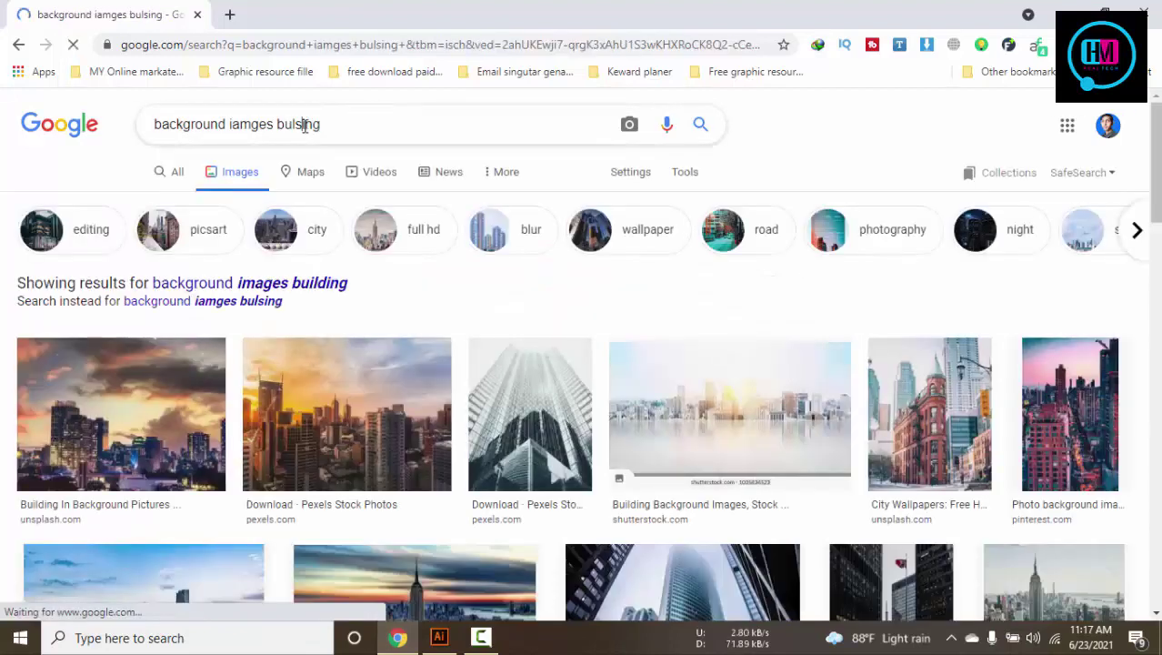
key(BackSpace)
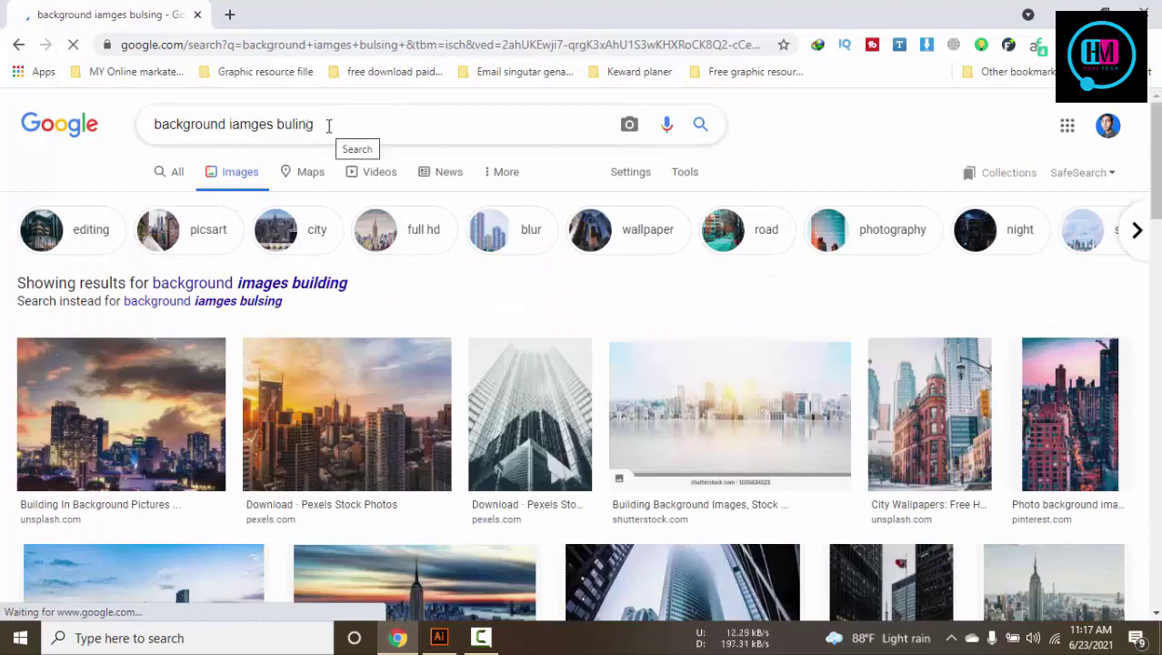
text(d)
scroll(580, 155, down, 2)
scroll(637, 173, down, 1)
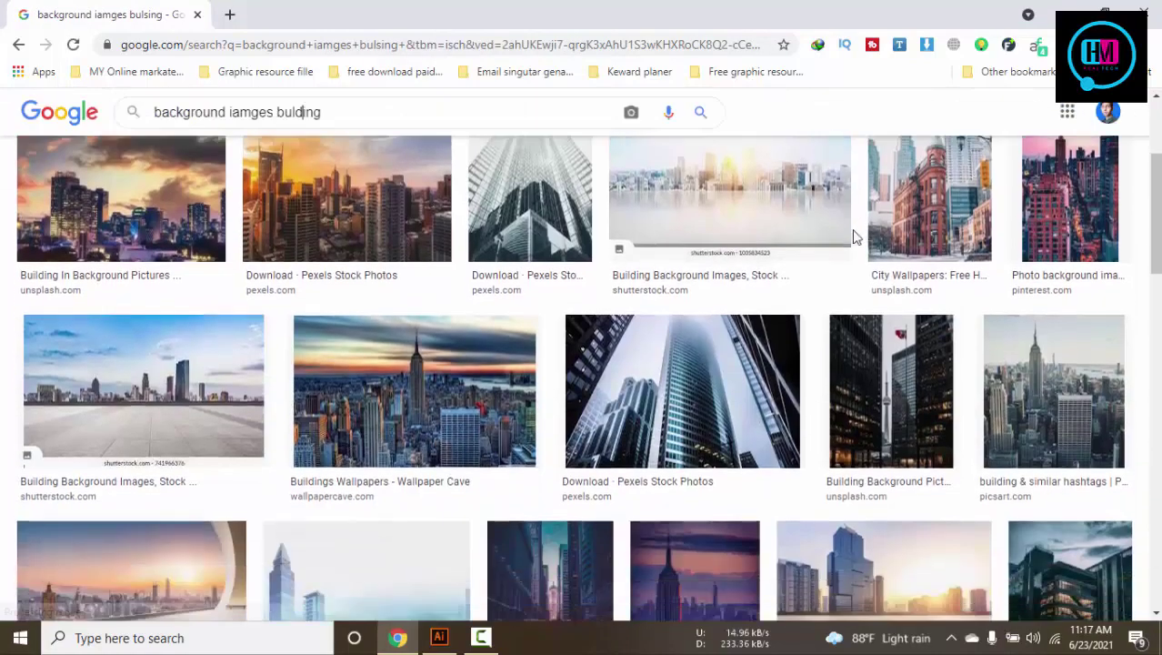
scroll(773, 200, down, 1)
scroll(917, 237, down, 2)
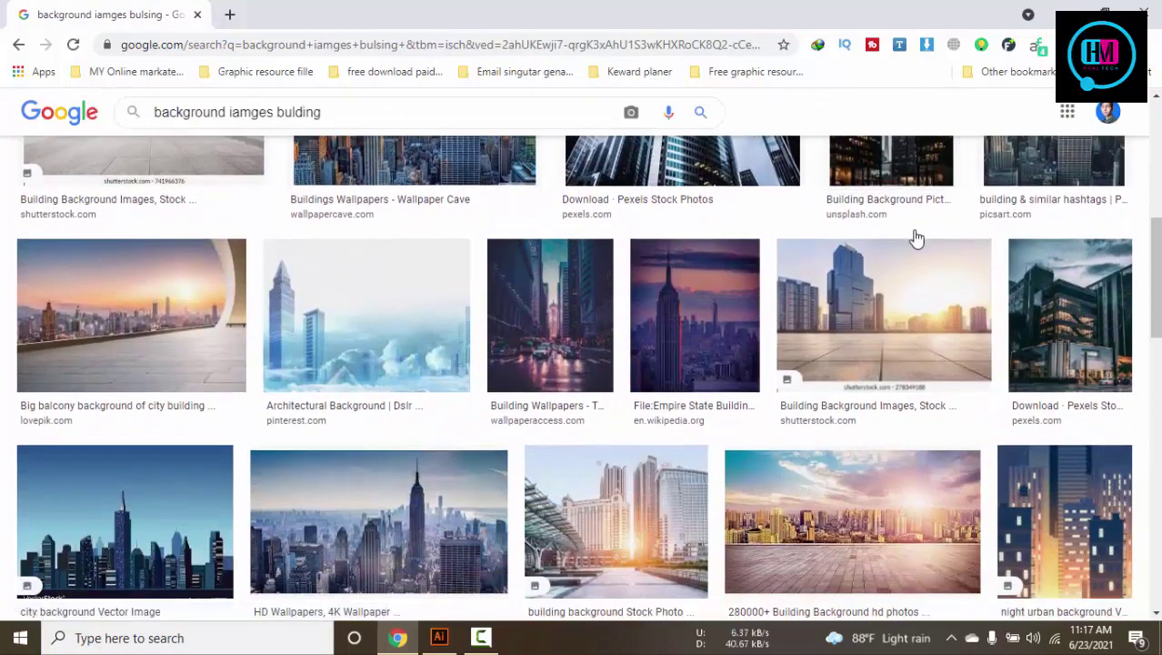
scroll(916, 238, down, 3)
scroll(913, 232, down, 1)
scroll(909, 235, up, 1)
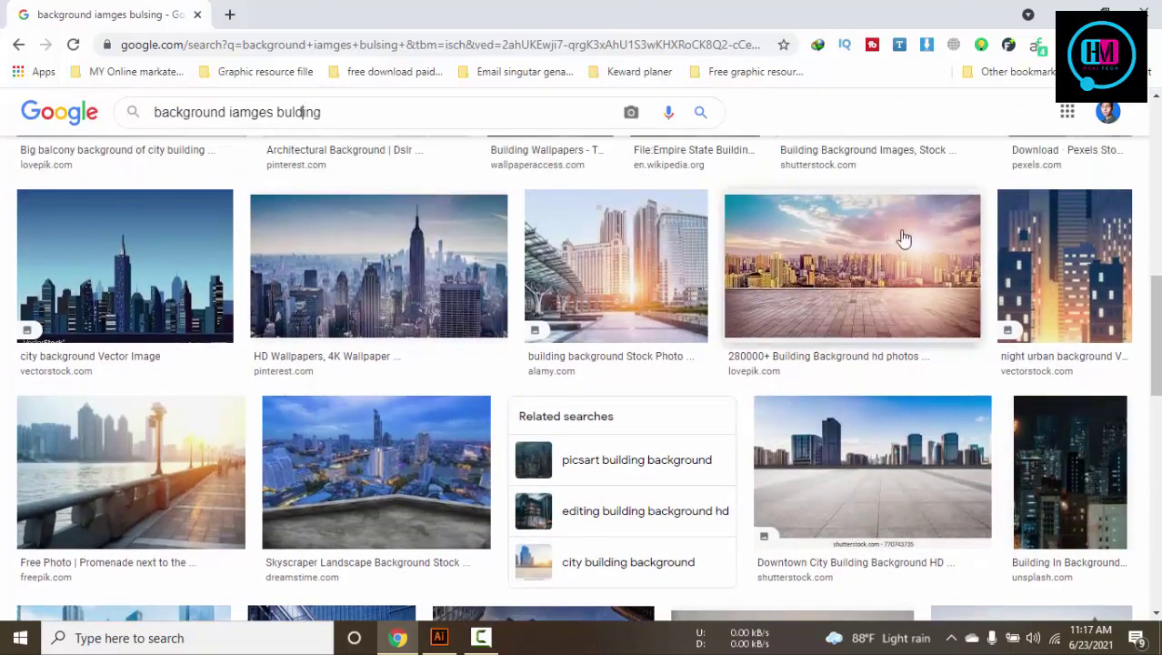
Save the HD Wallpapers skyline image as download.jpg and minimize Chrome
right_click(440, 271)
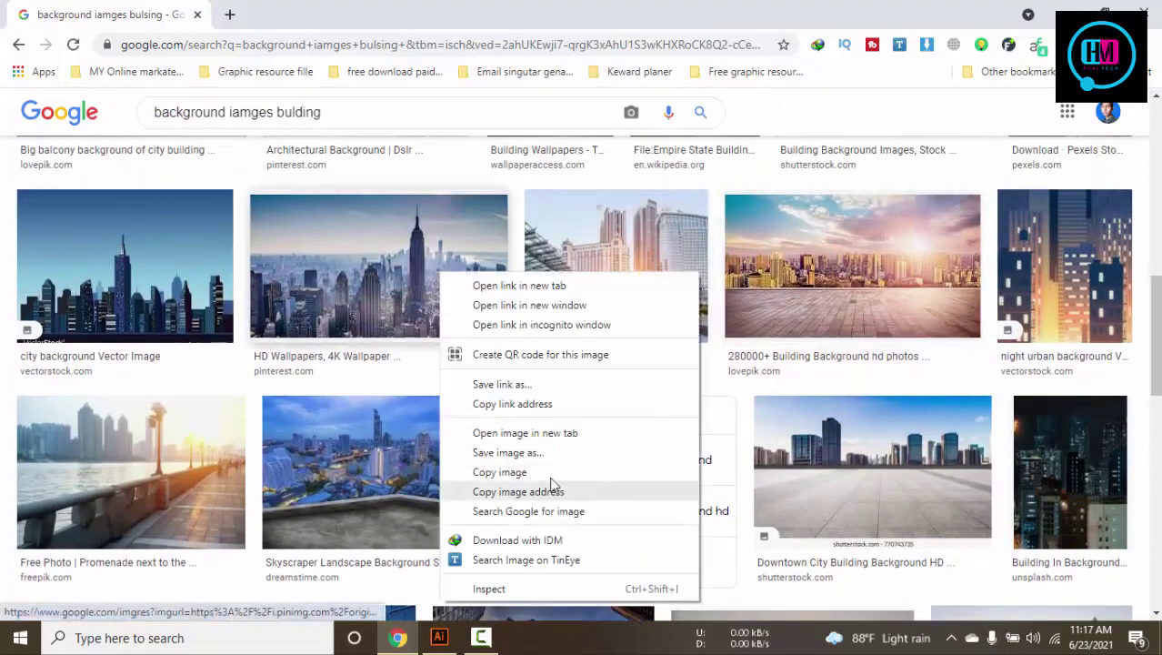
click(511, 460)
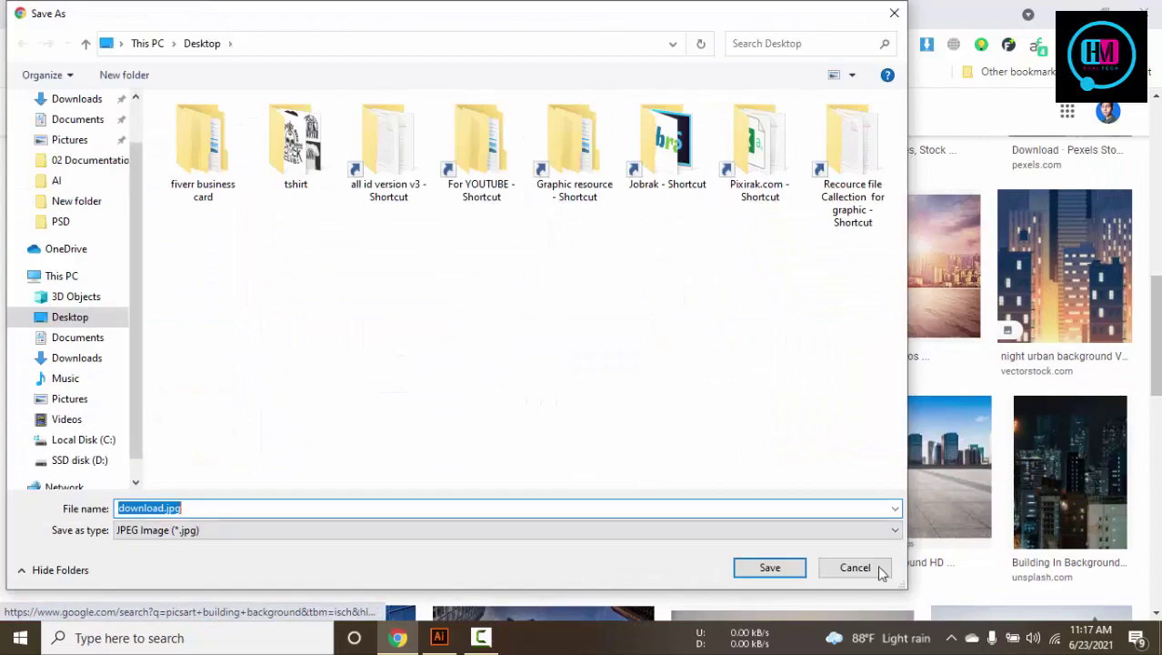
click(794, 567)
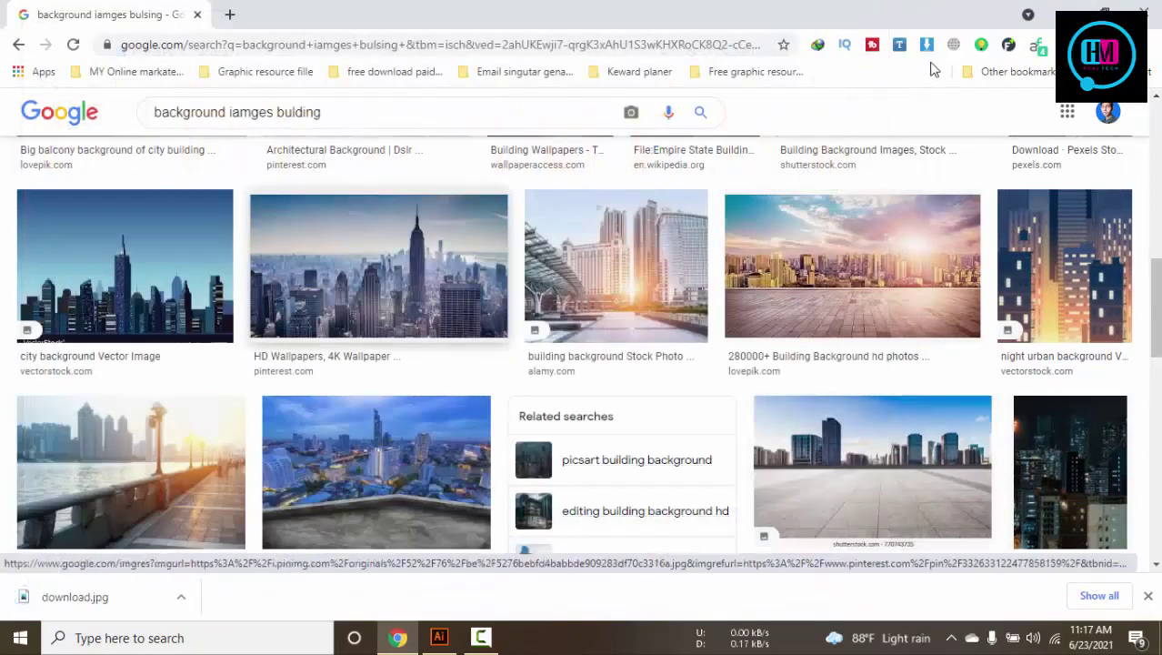
click(1050, 14)
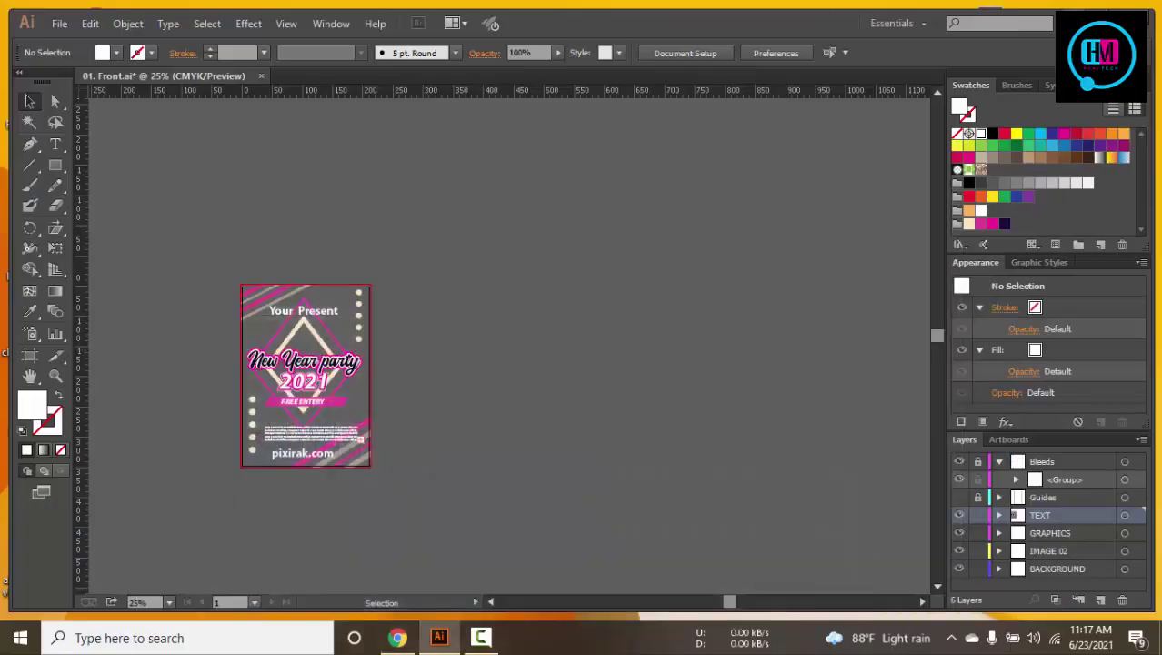
Drag download.jpg from the desktop onto the flyer, inspect it up close, then delete it
key(super+d)
drag(101, 336, 408, 474)
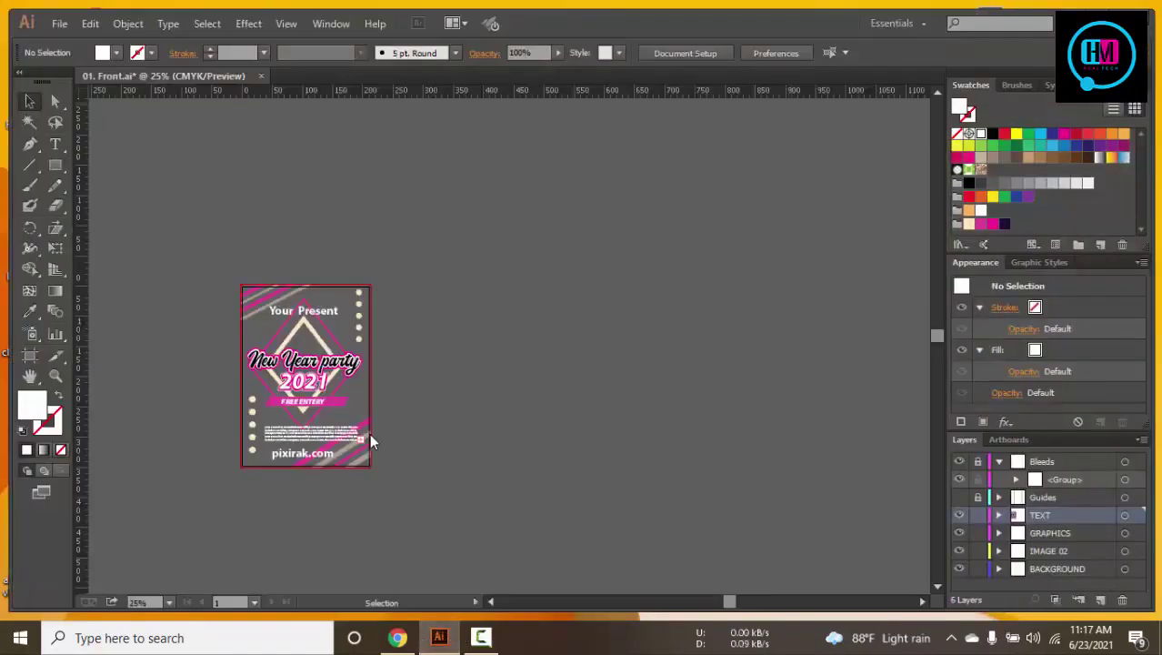
mouse_move(443, 632)
mouse_down()
mouse_move(332, 392)
mouse_move(537, 557)
mouse_up()
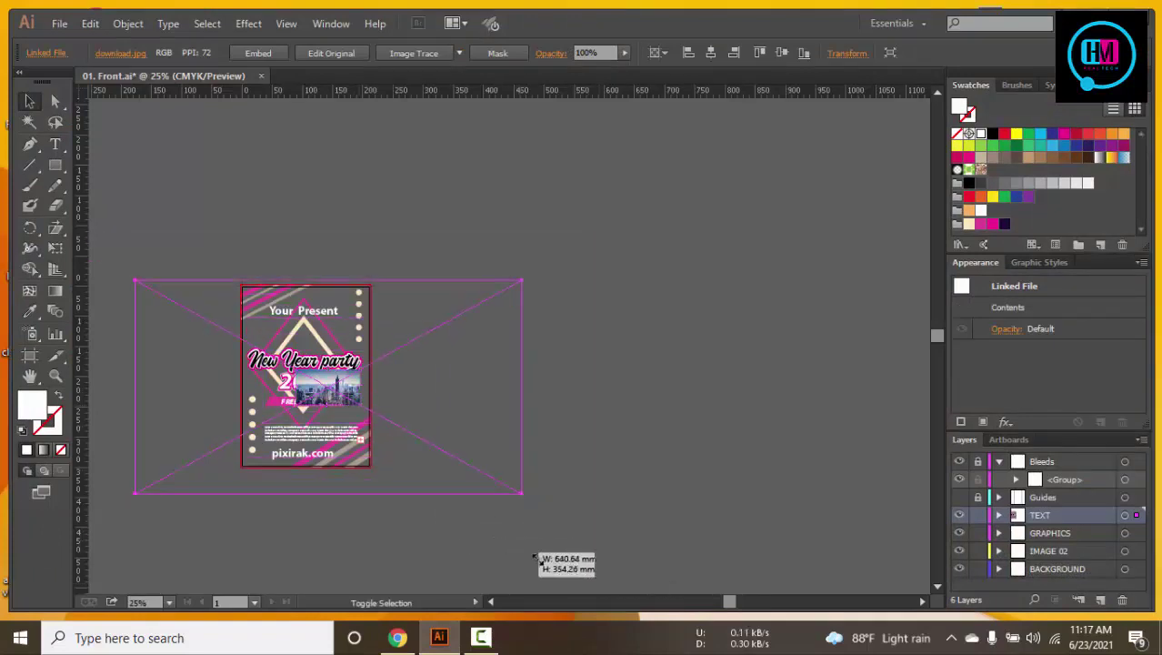
click(680, 466)
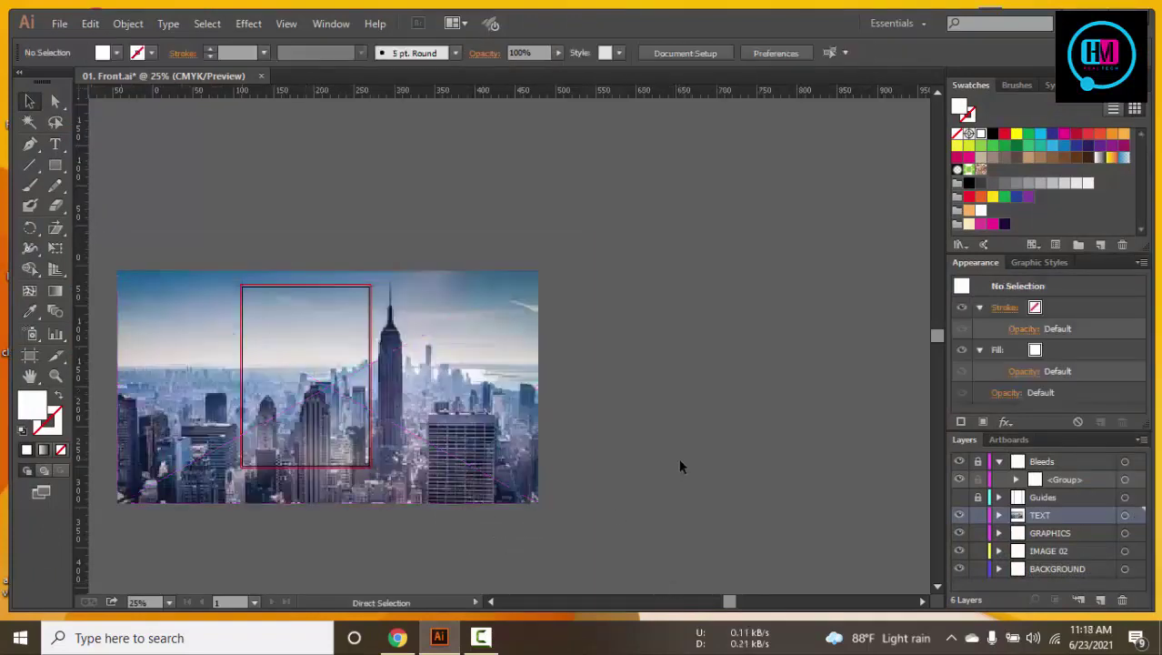
key(ctrl+plus)
drag(695, 420, 825, 397)
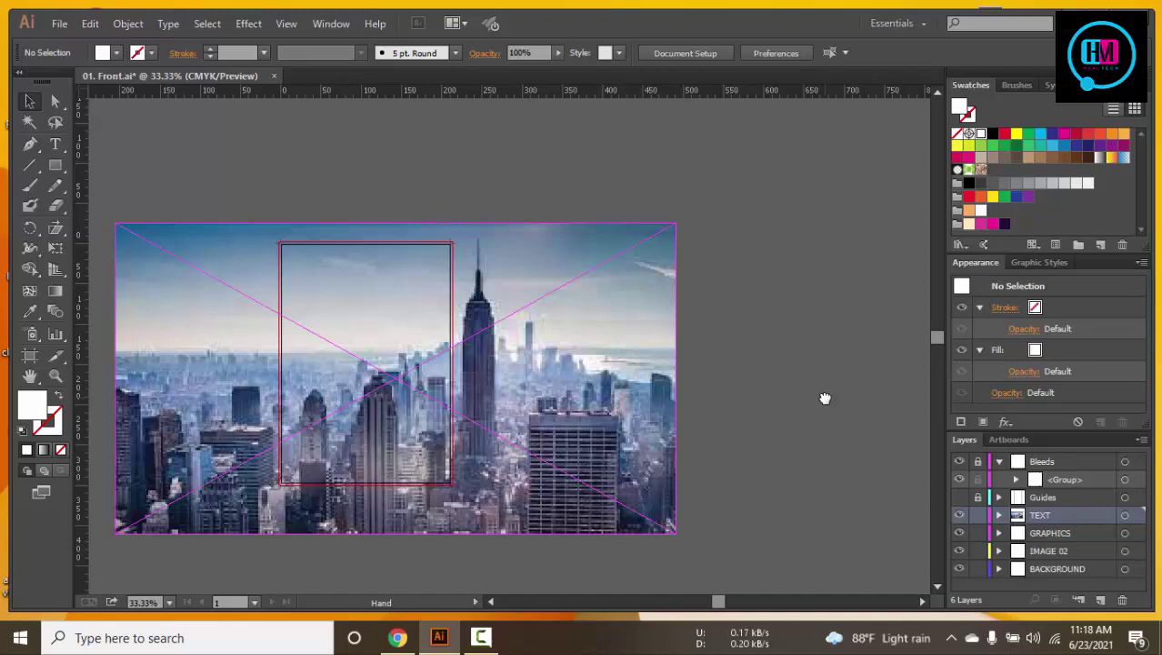
click(618, 414)
key(Delete)
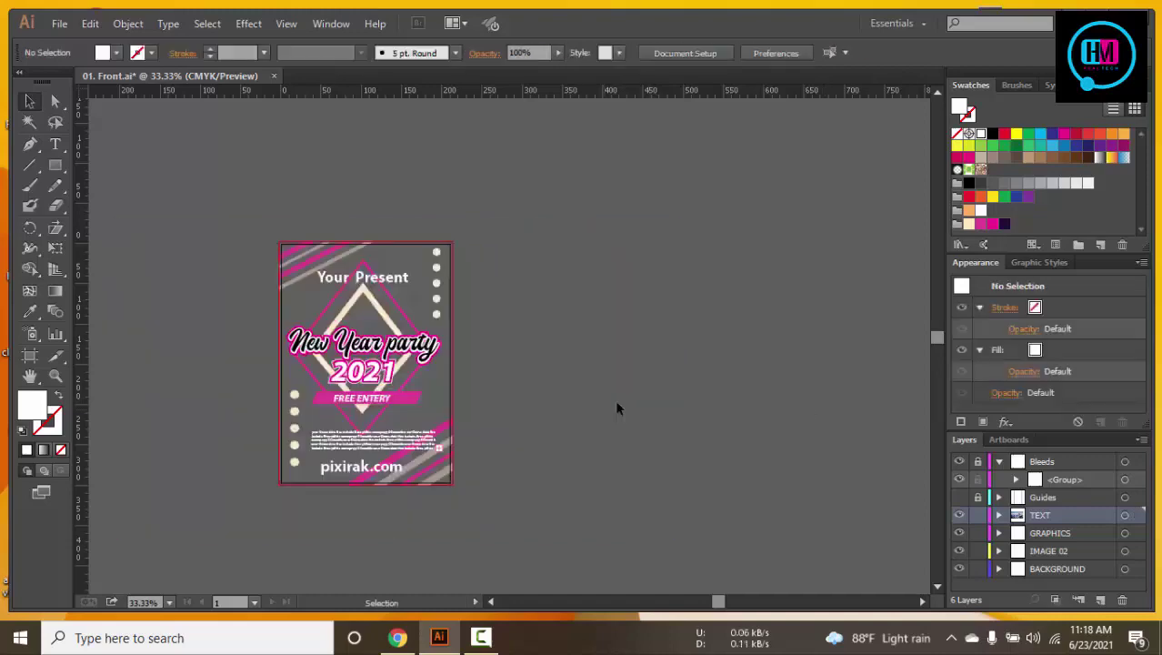
click(404, 637)
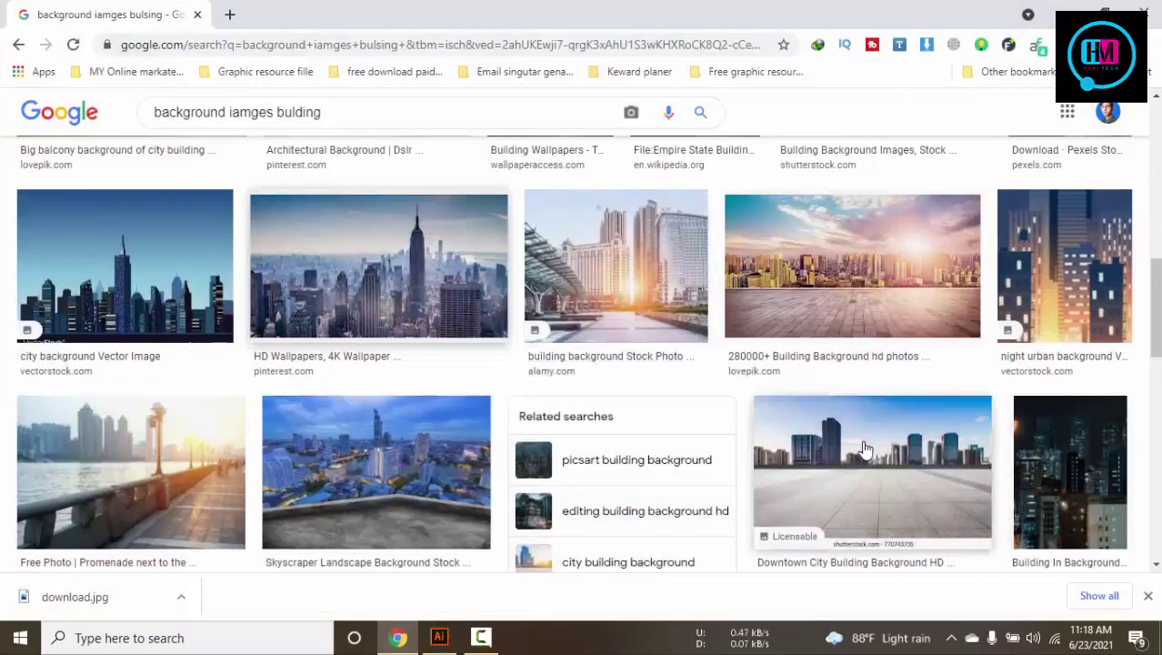
Preview building images and save the purple aesthetic building image to the Desktop as images.jpg
click(1113, 293)
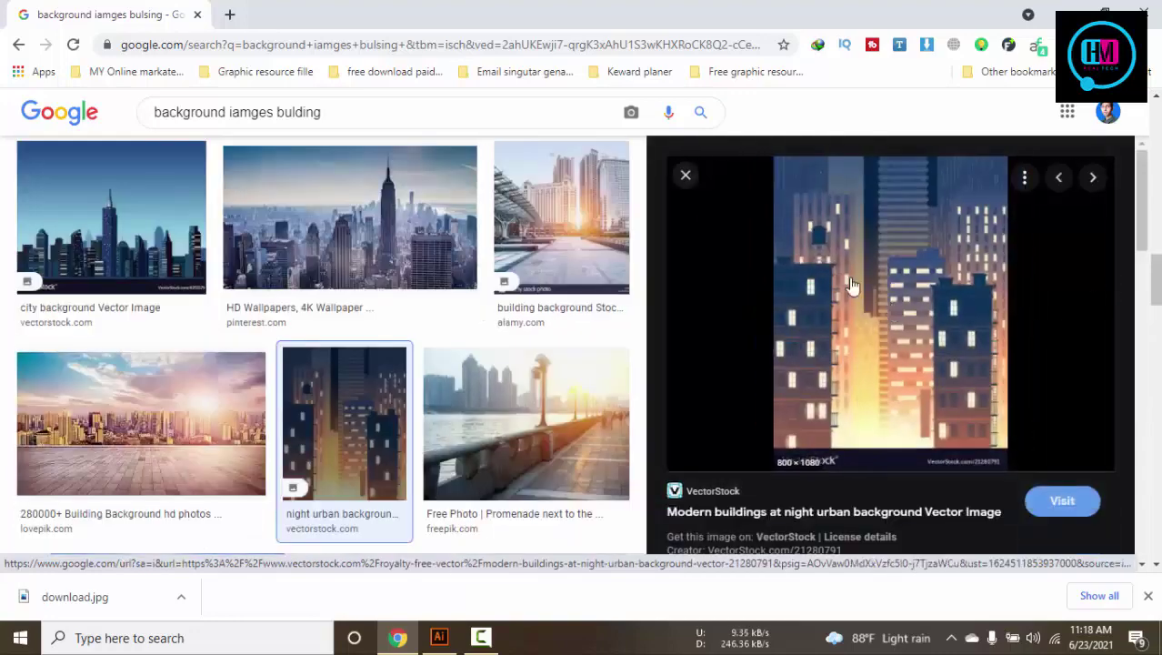
click(687, 175)
scroll(577, 263, down, 3)
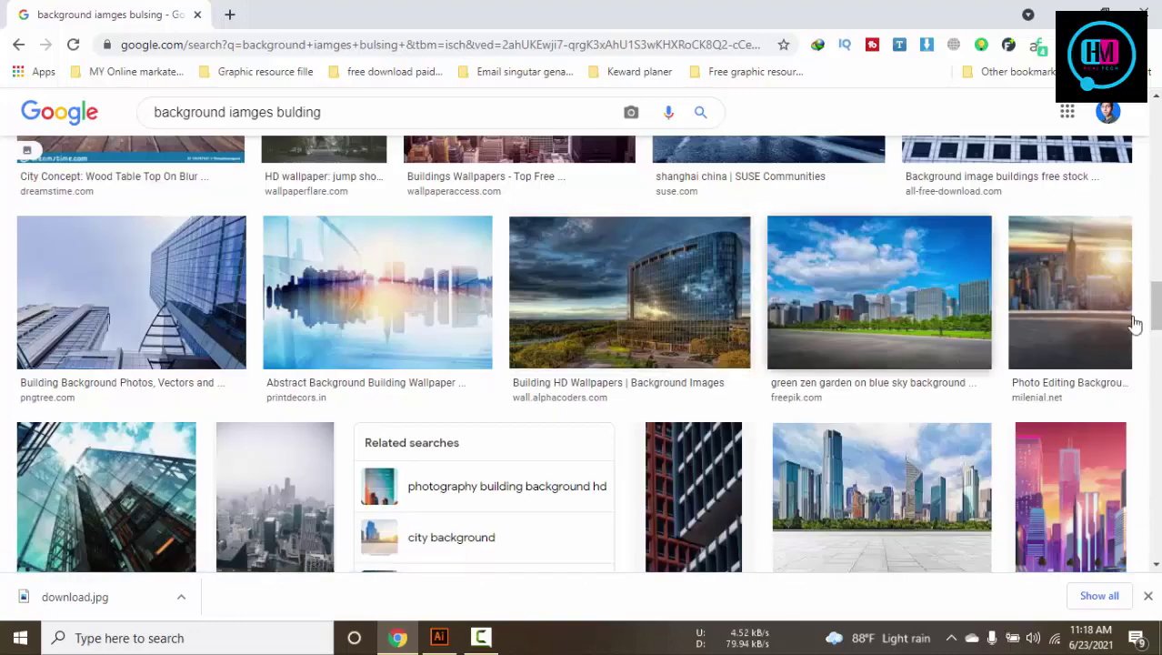
scroll(1081, 322, down, 2)
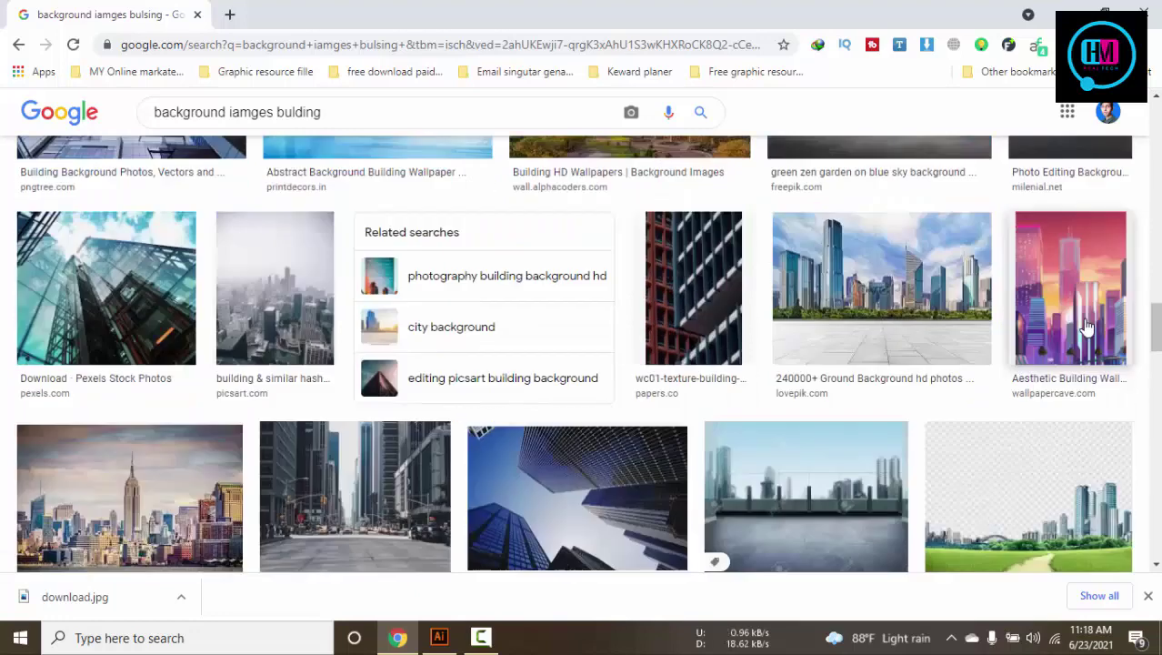
click(1088, 290)
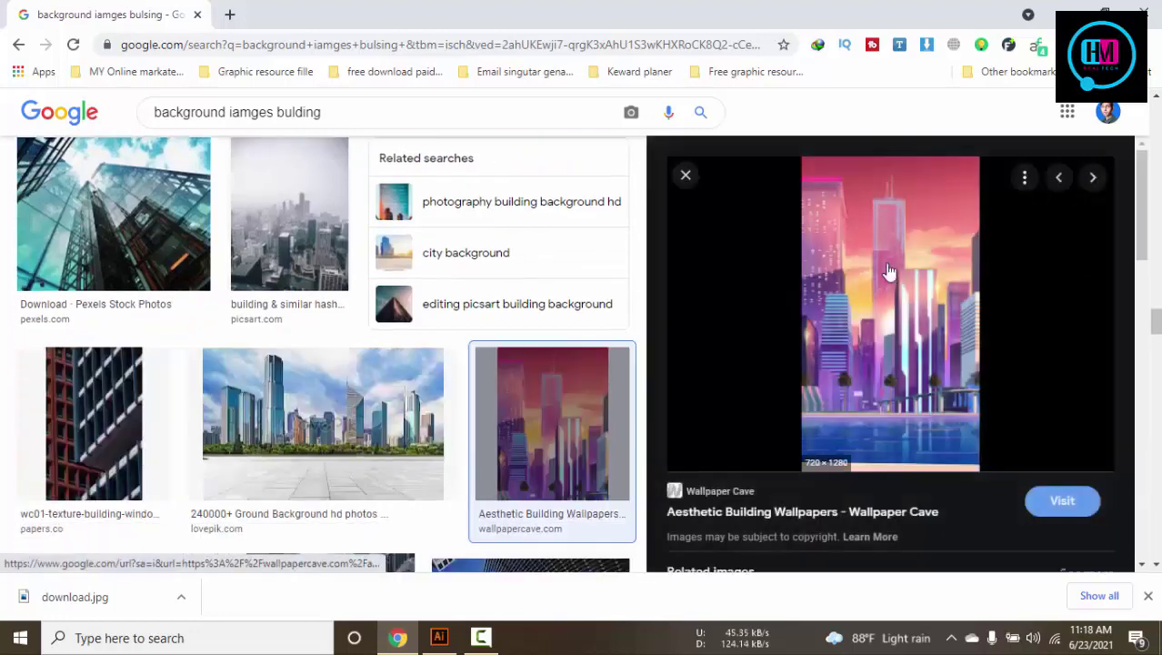
right_click(889, 271)
click(926, 440)
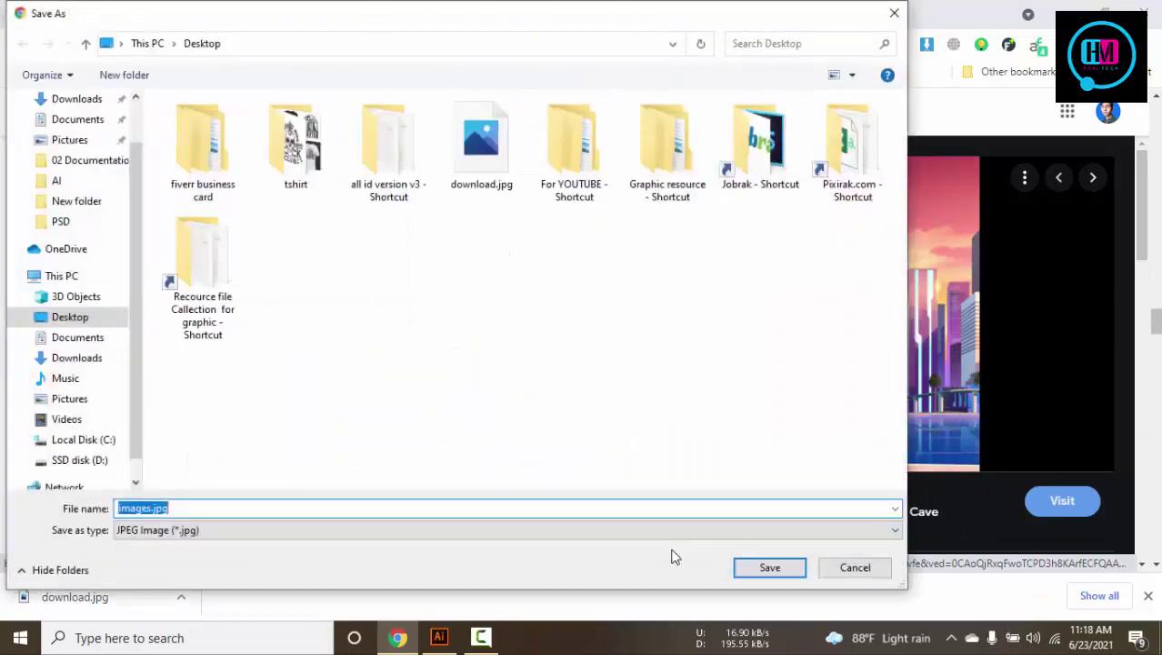
click(769, 568)
Select the flyer's full-poster background rectangle, try bringing it to front, then undo
click(439, 638)
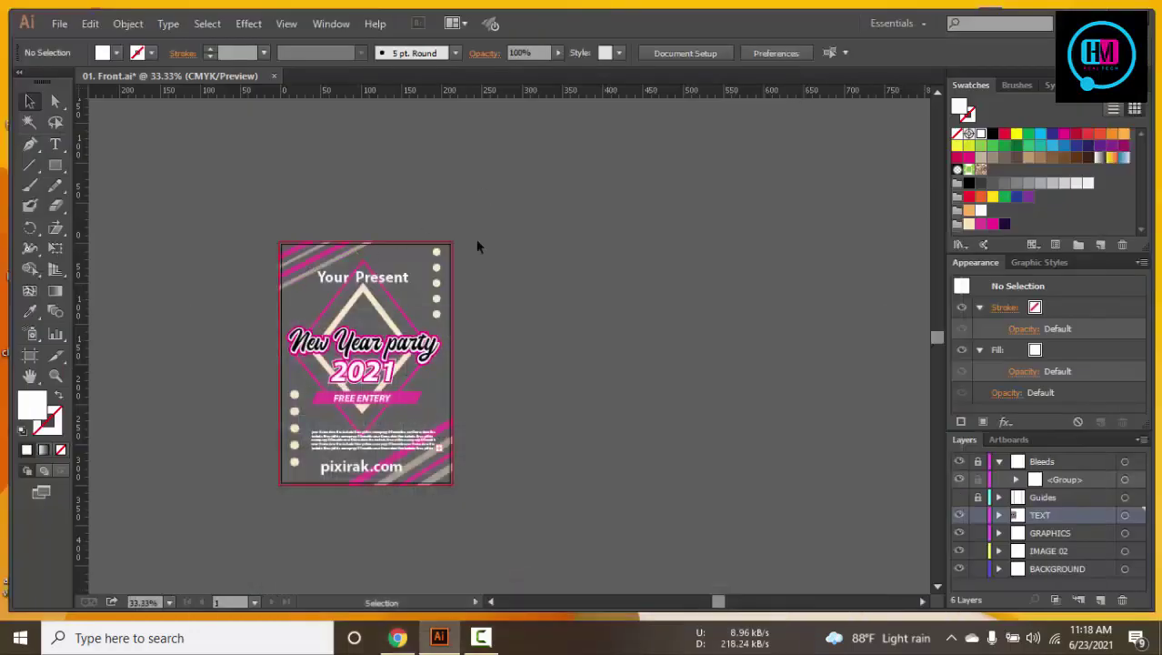
click(421, 401)
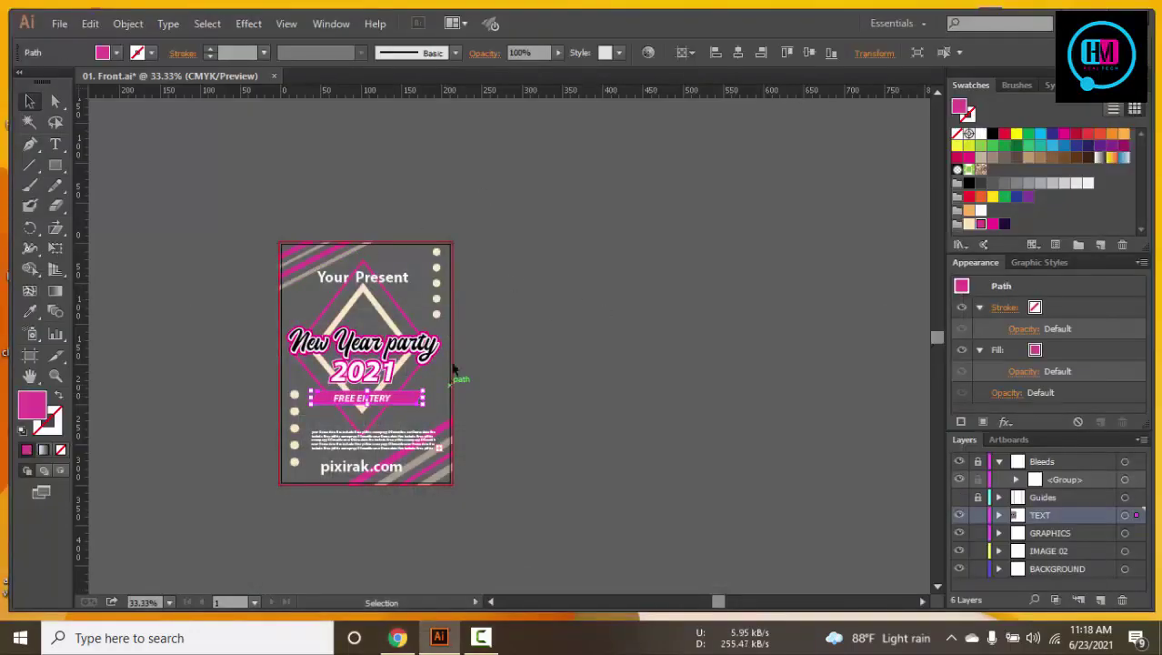
click(608, 336)
key(alt)
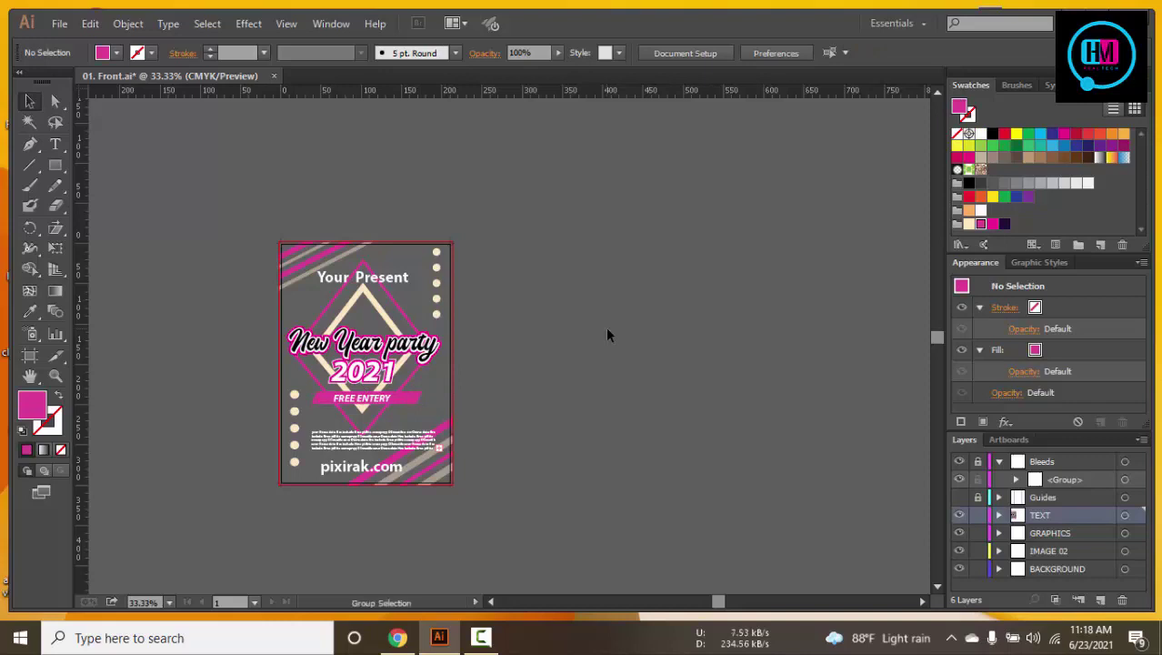
key(ctrl+a)
click(606, 326)
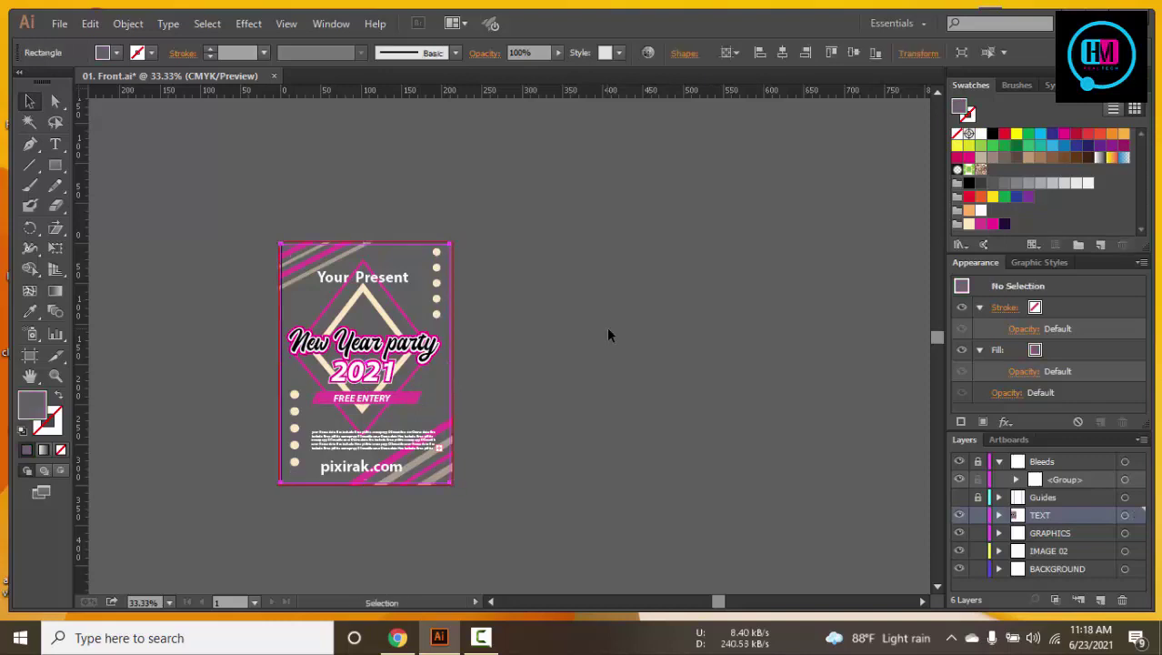
click(293, 300)
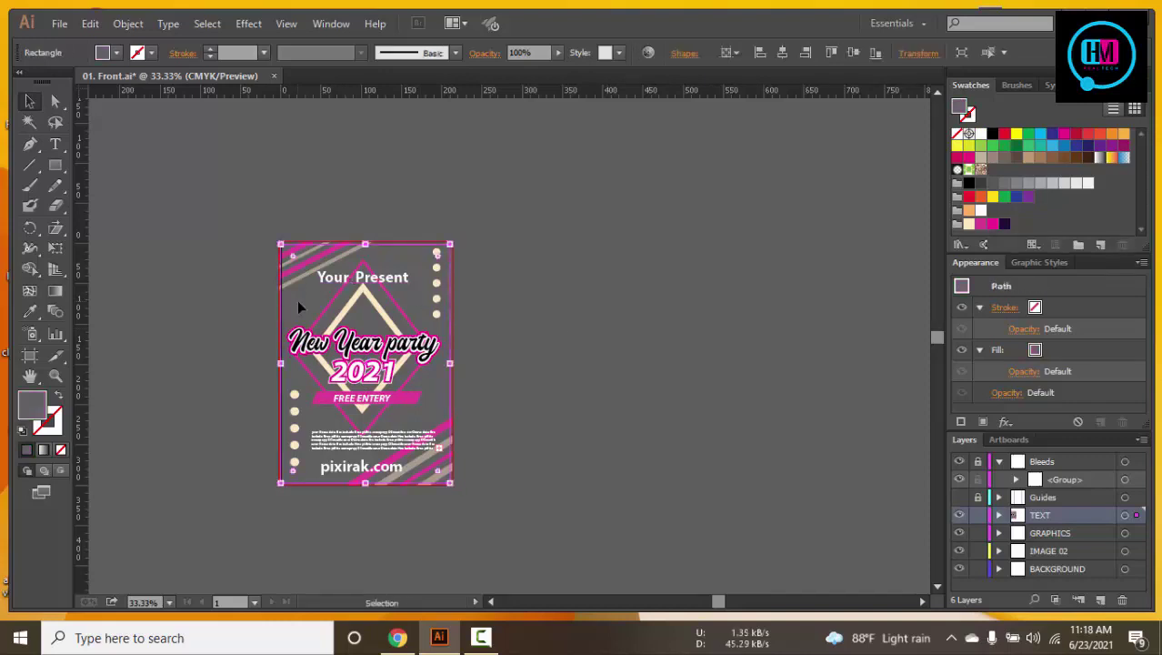
right_click(298, 306)
mouse_move(346, 543)
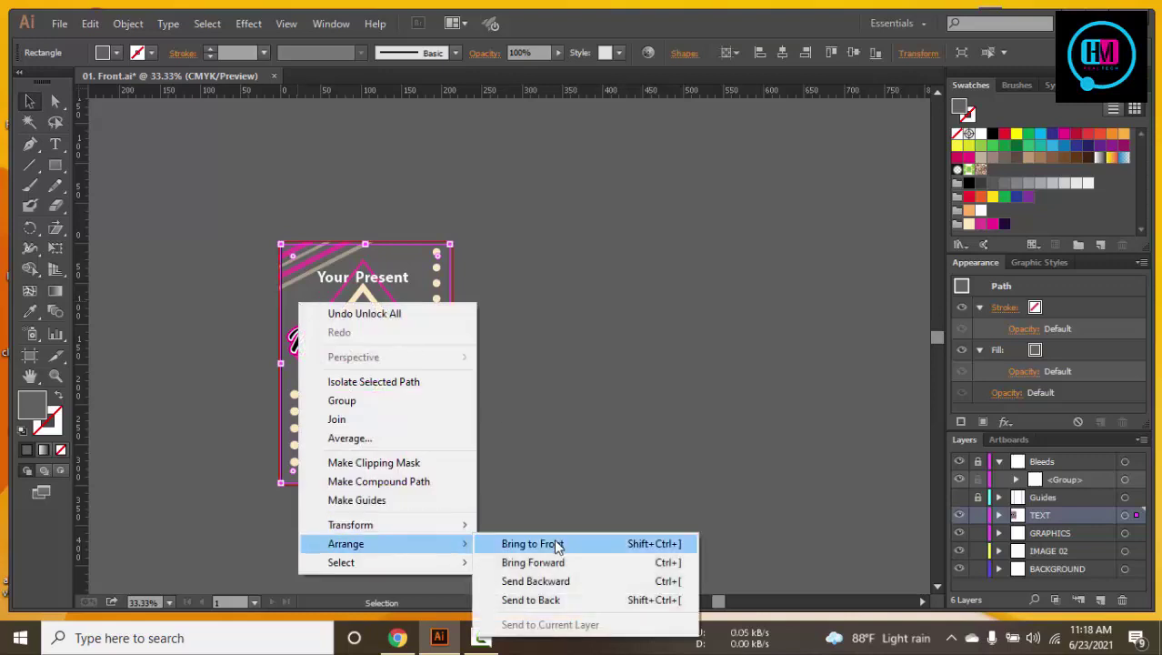
click(532, 543)
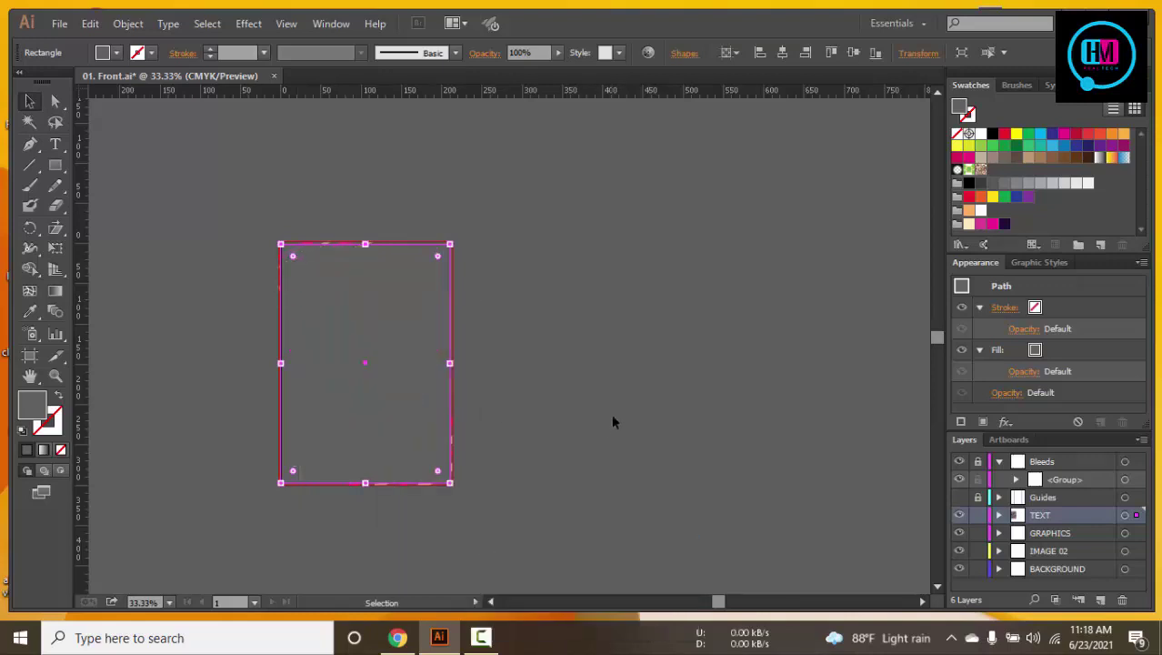
key(ctrl+z)
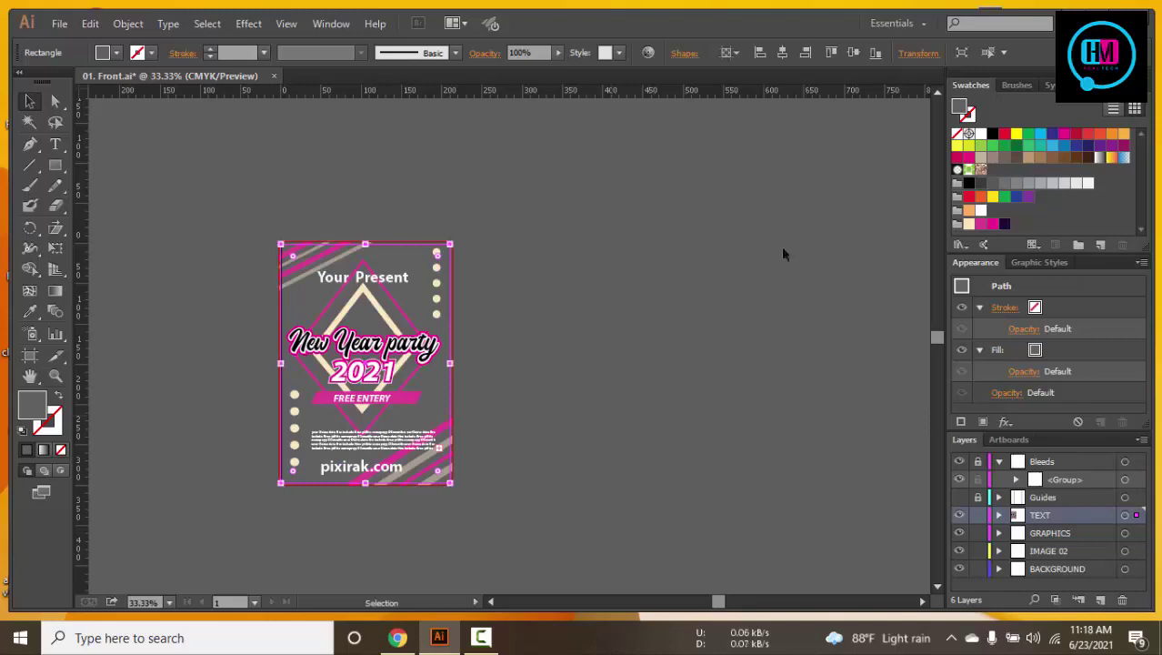
Drag images.jpg from the desktop into the document and position it over the left artboard
key(super+d)
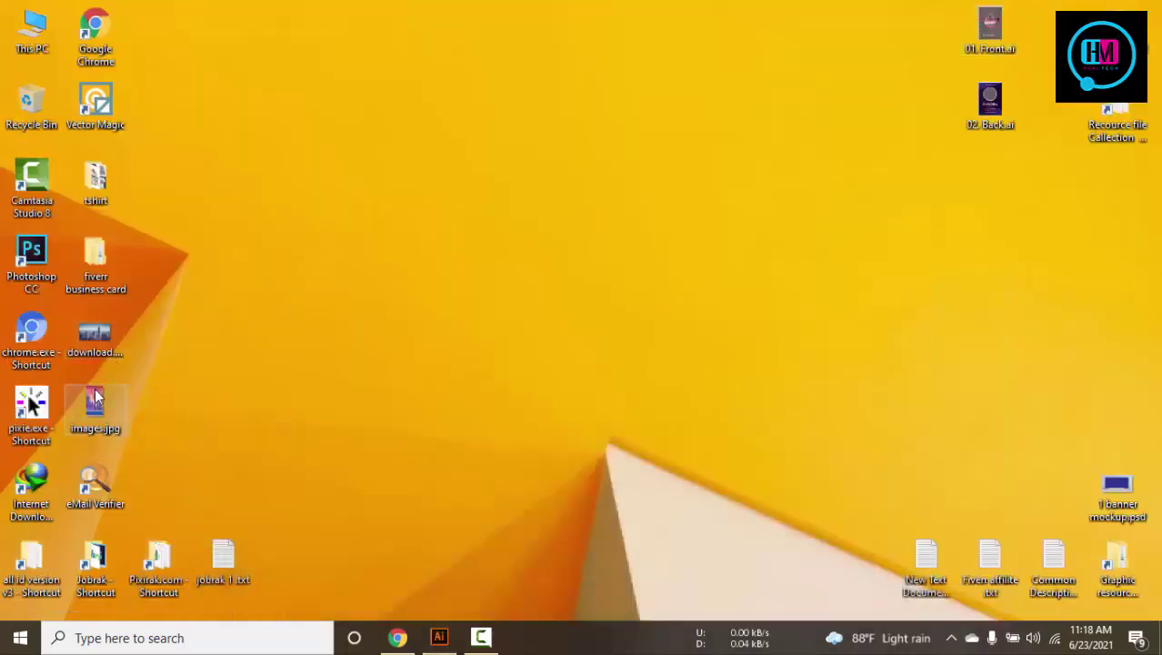
mouse_move(95, 404)
mouse_down()
mouse_move(461, 590)
mouse_move(414, 389)
mouse_move(472, 520)
mouse_up()
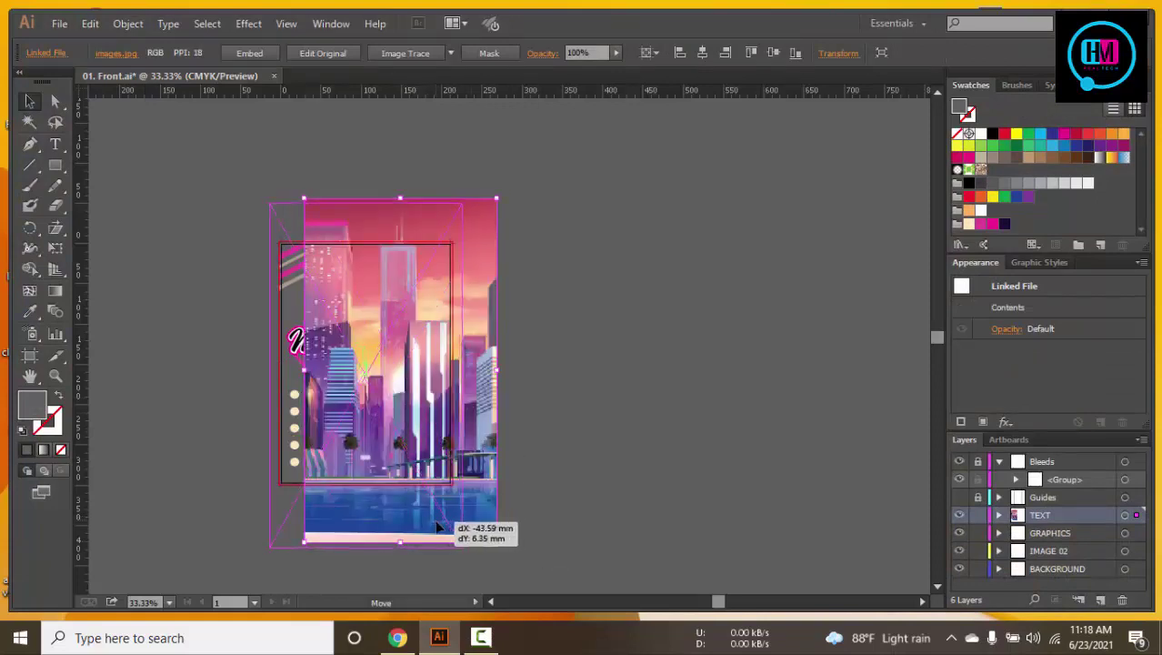
drag(437, 526, 401, 527)
click(675, 459)
click(411, 359)
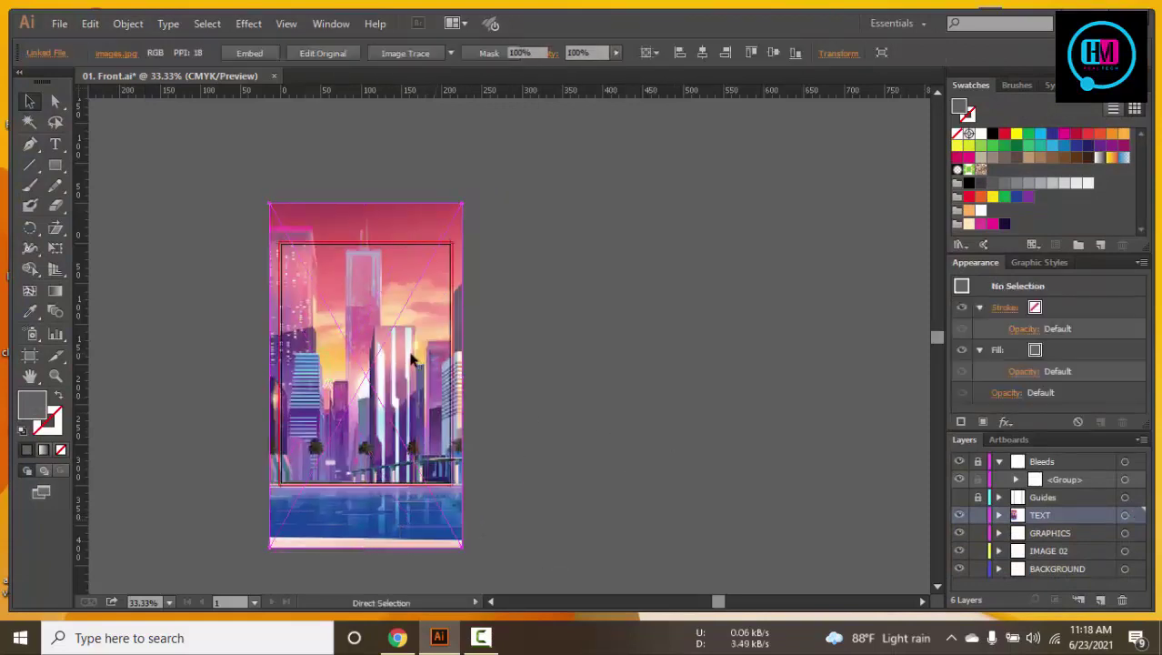
Bring the flyer's background rectangle to the front, then undo the change
key(ctrl+z)
click(413, 299)
right_click(415, 305)
mouse_move(463, 543)
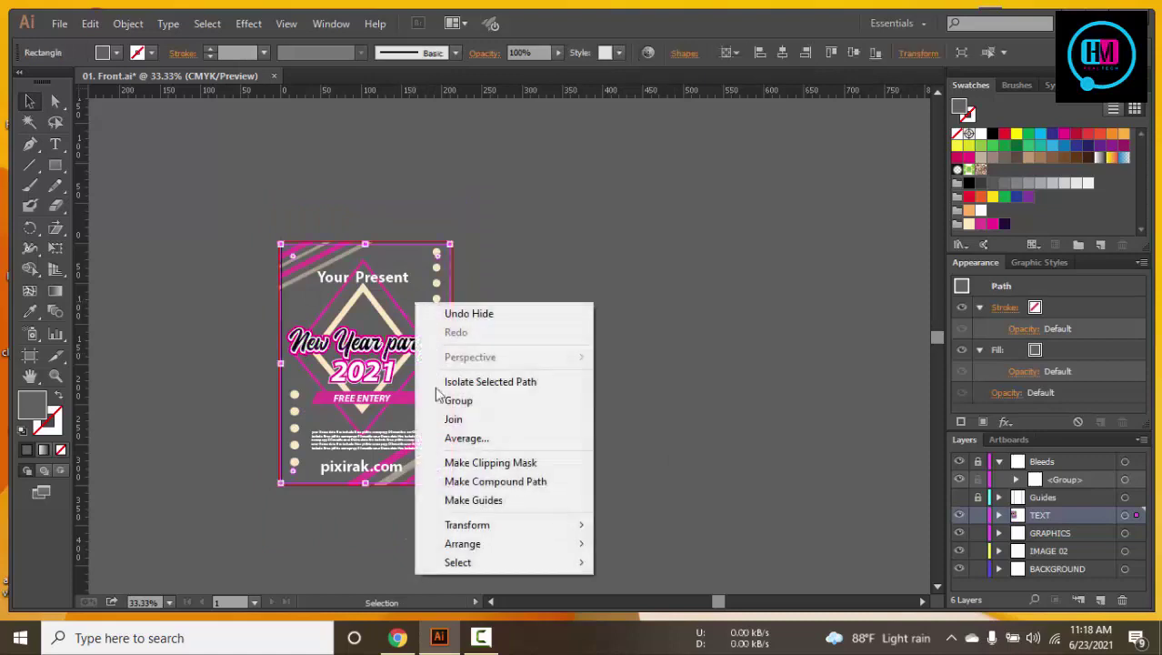
click(649, 544)
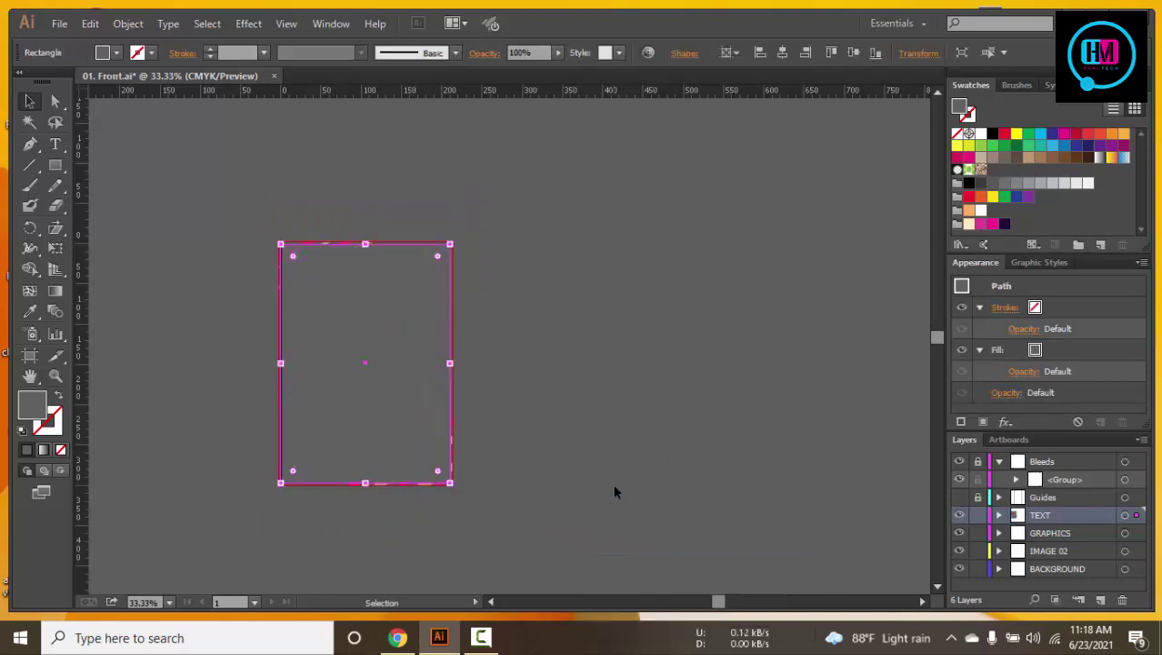
key(ctrl+z)
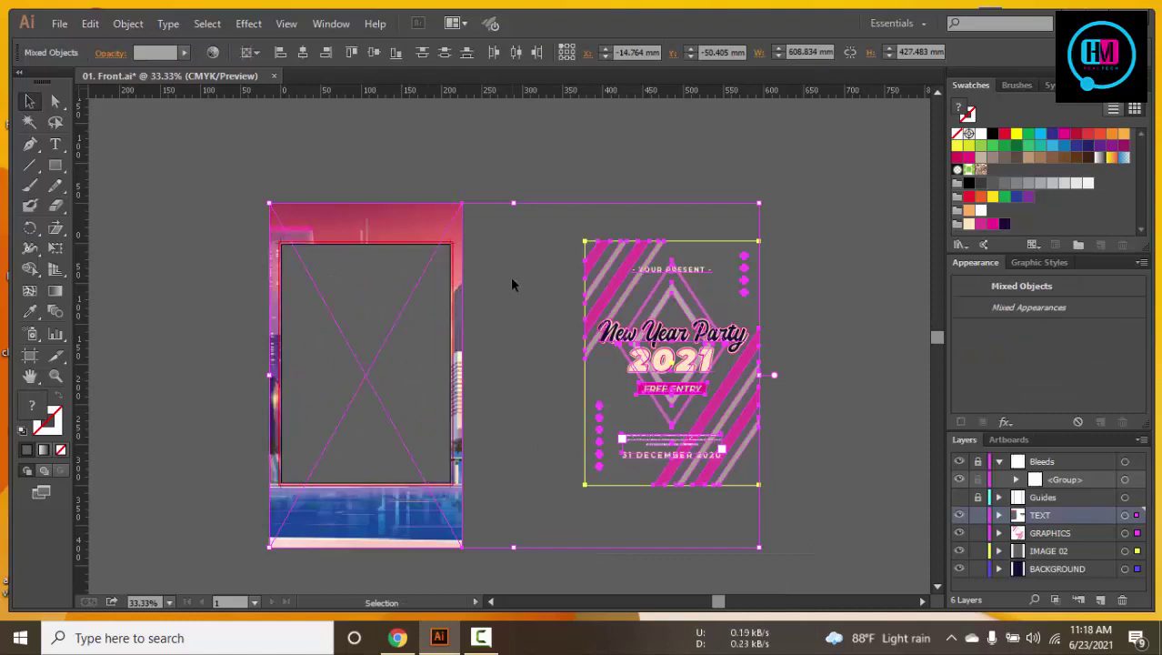
Make a clipping mask from the frame rectangle and the city image
click(511, 280)
click(354, 331)
shift+click(363, 230)
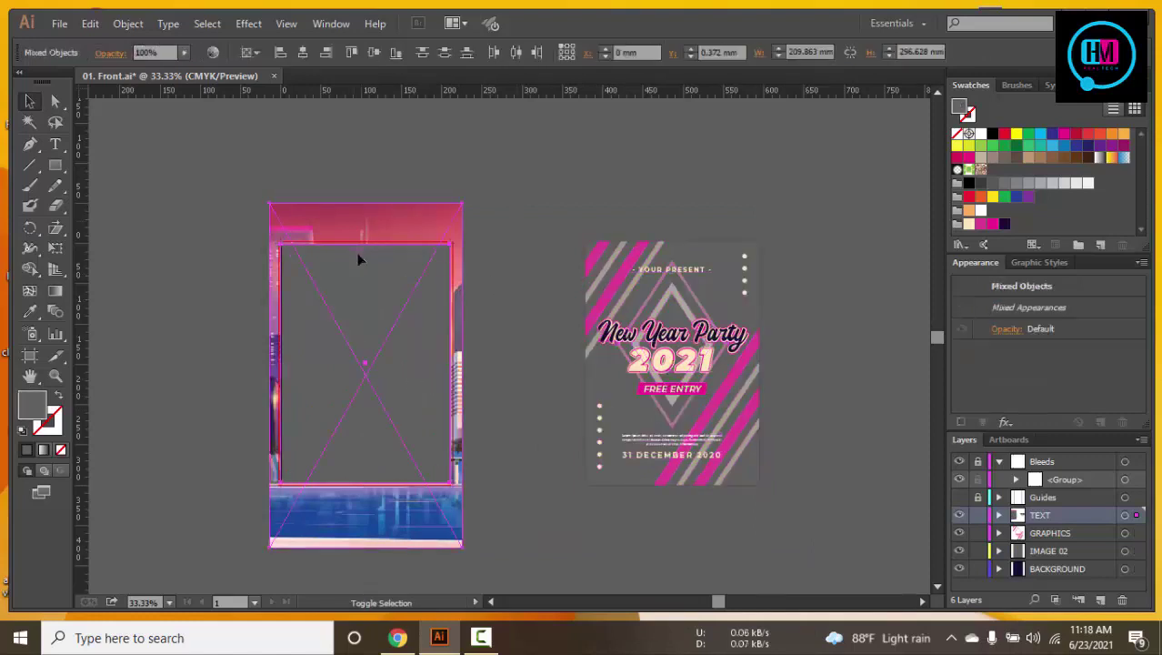
right_click(356, 252)
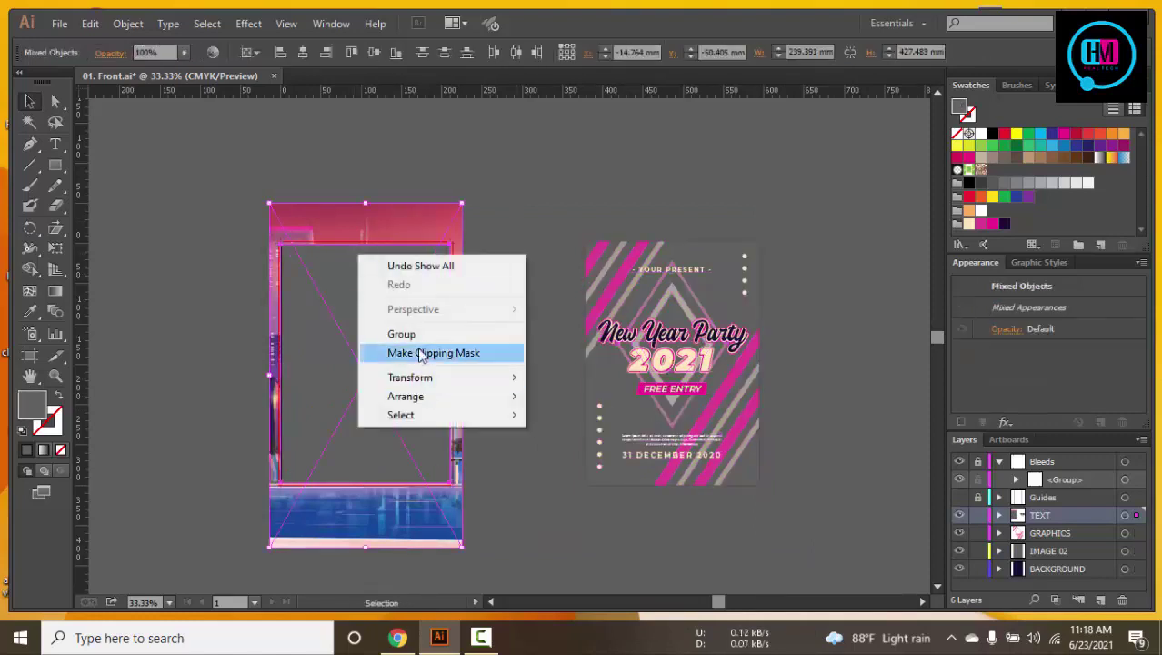
click(420, 353)
click(506, 309)
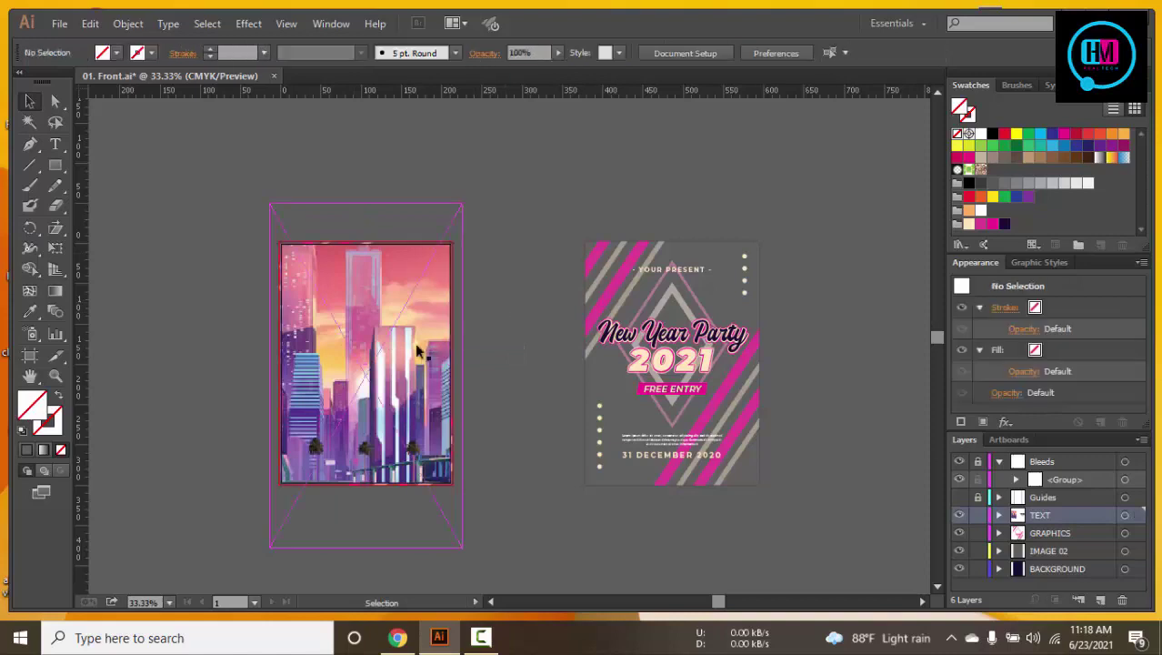
Send the clipped city image to the back, behind the flyer text
click(415, 348)
click(517, 344)
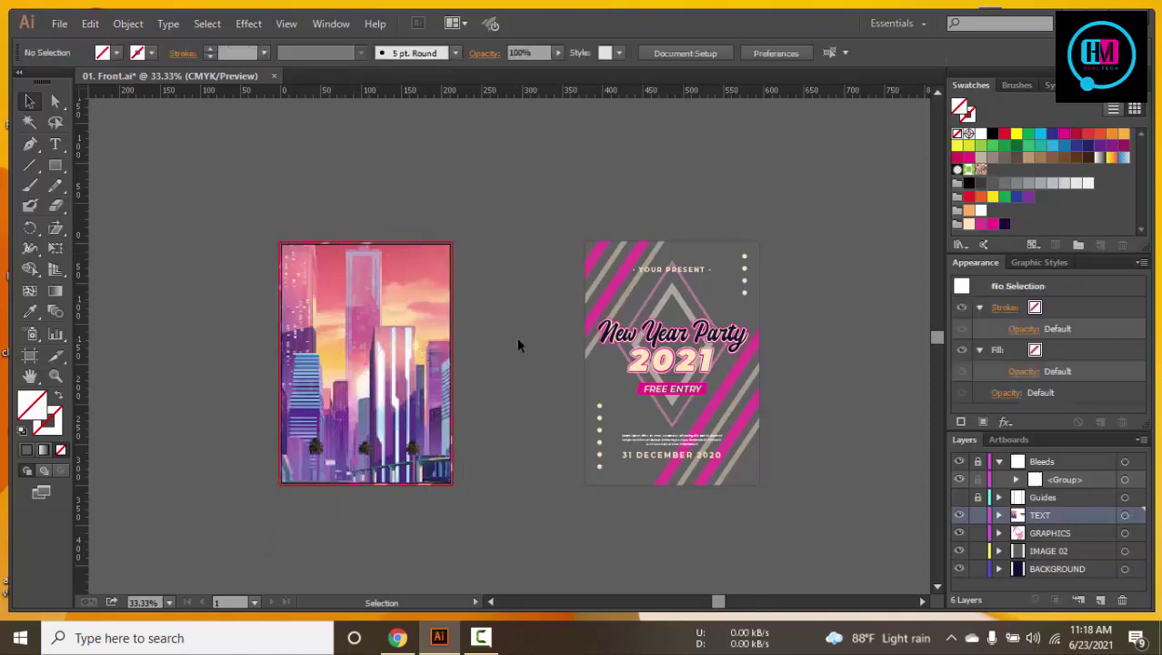
click(430, 335)
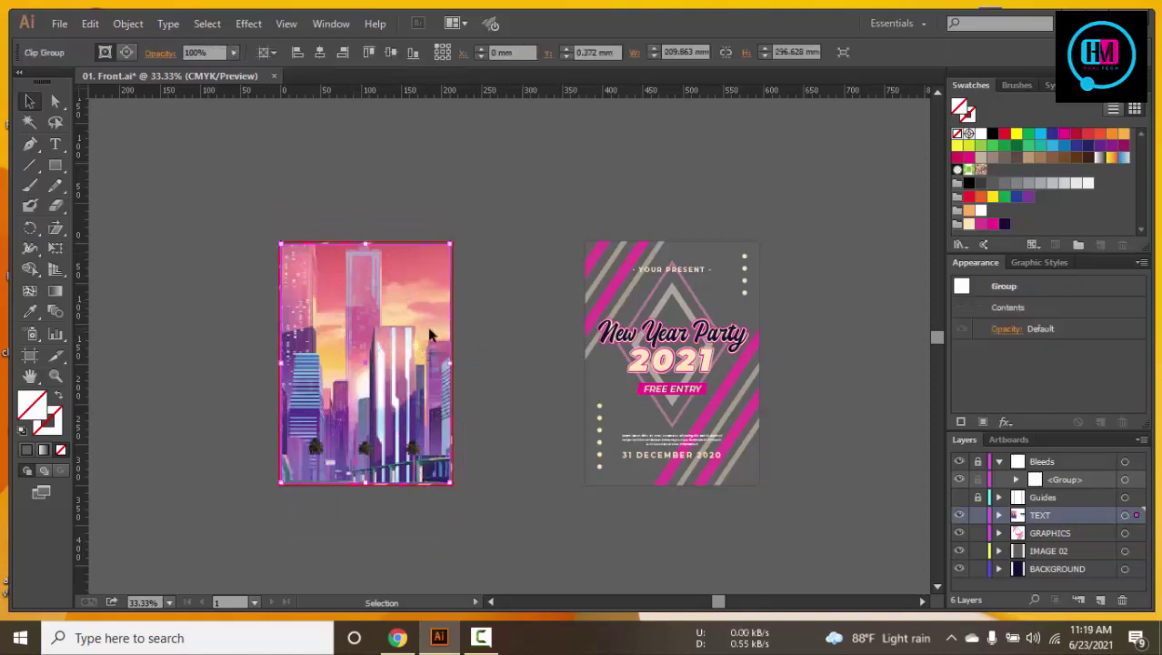
right_click(429, 331)
mouse_move(509, 471)
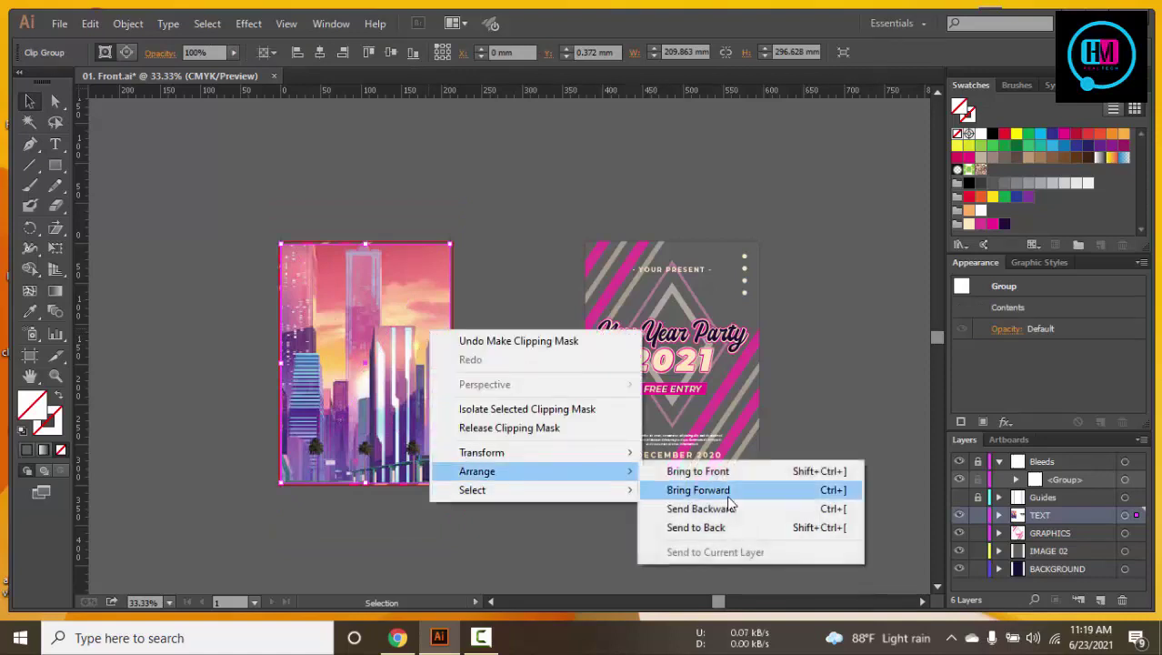
click(727, 529)
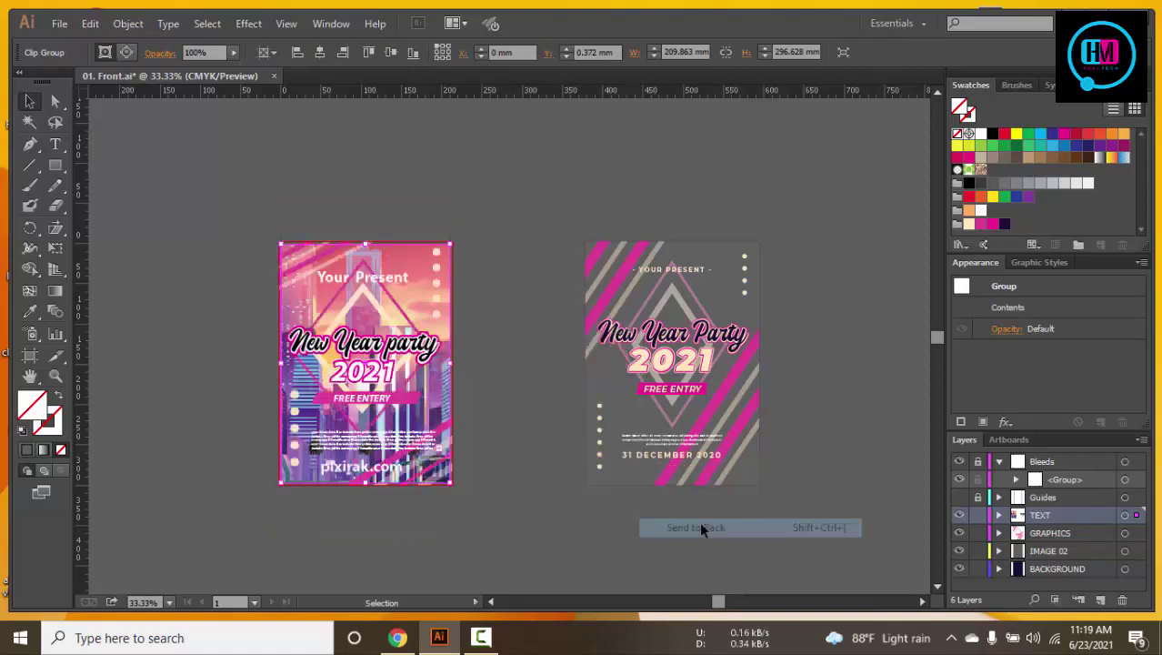
click(503, 443)
click(416, 281)
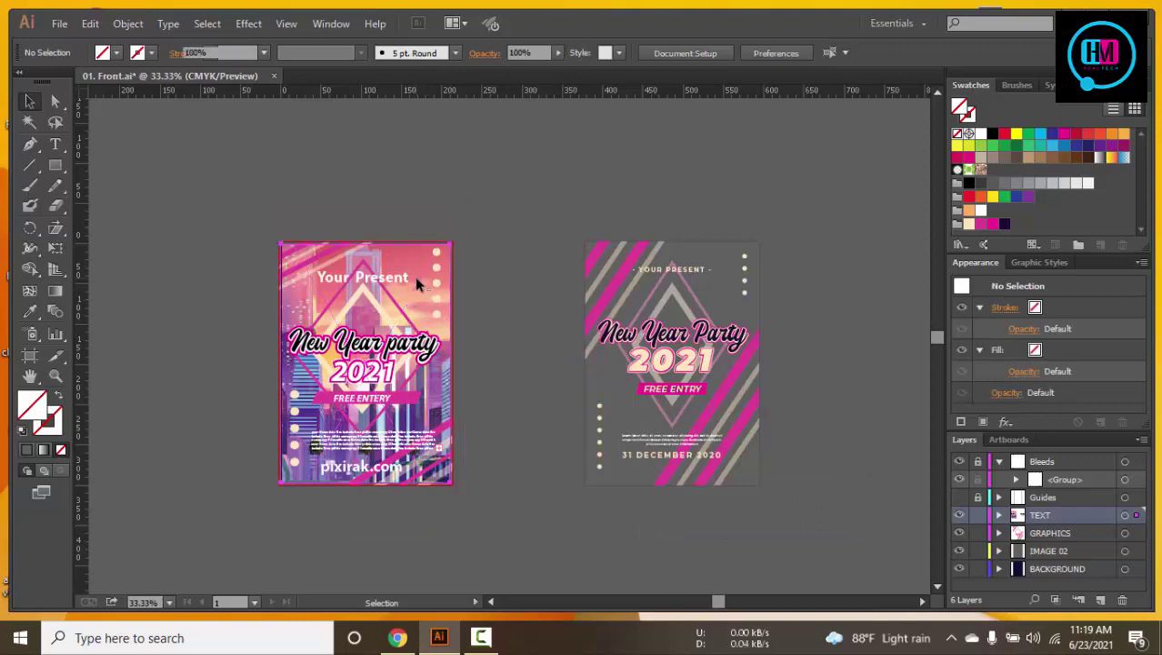
click(540, 326)
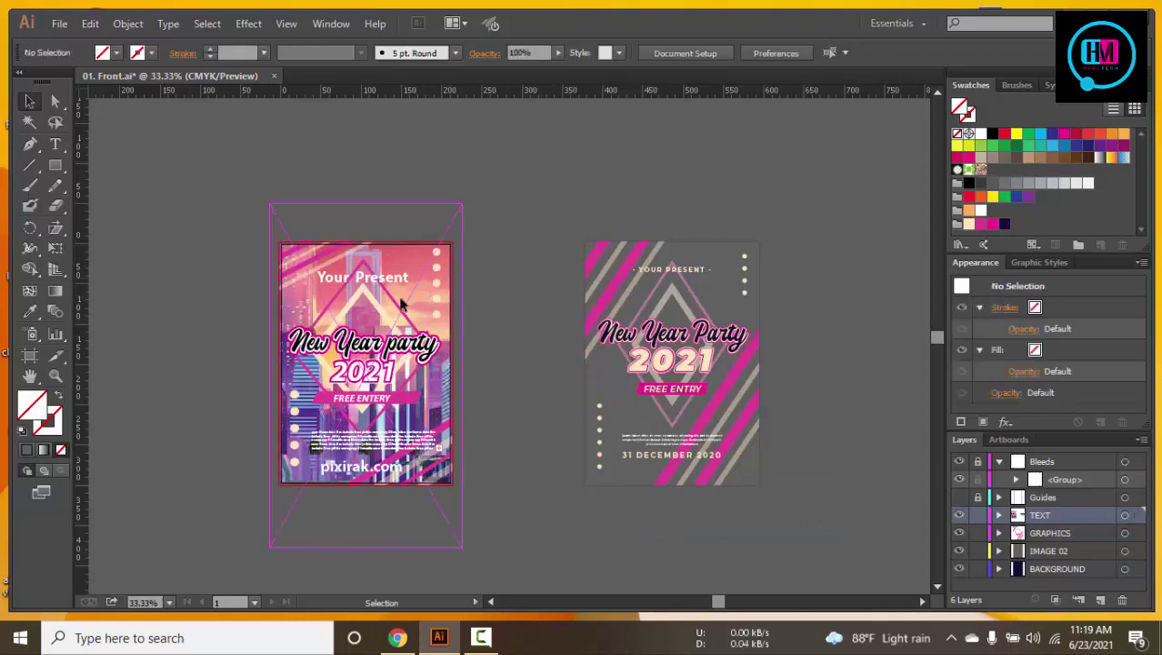
Enter the flyer's clip group in isolation mode and delete the city photo inside it
click(401, 304)
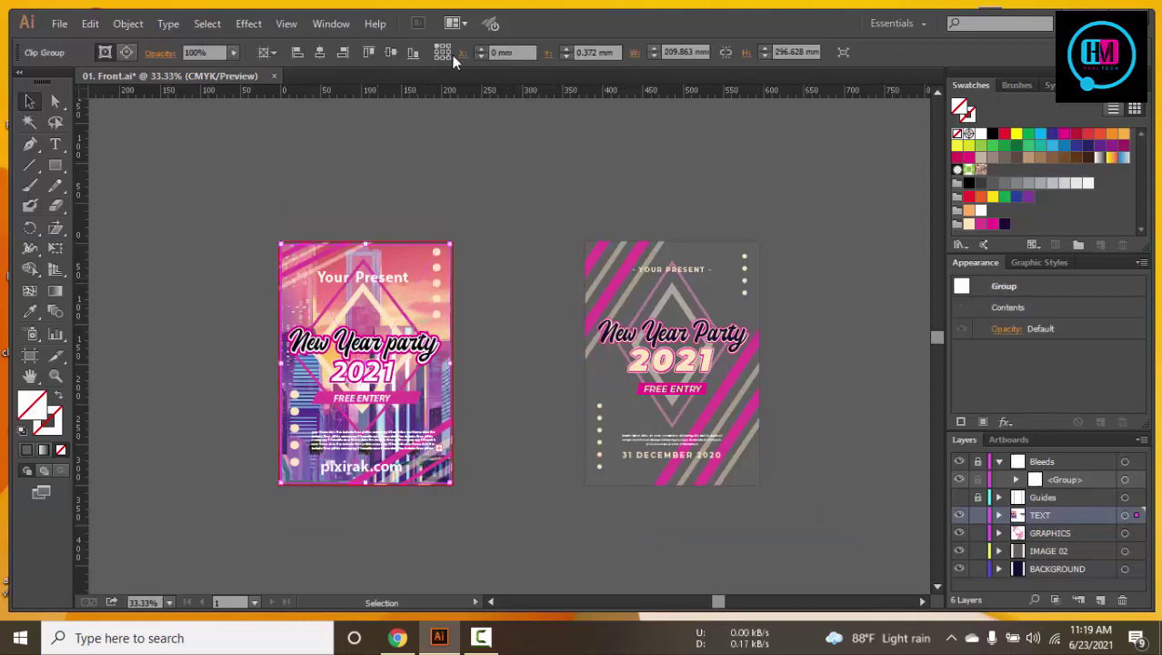
click(509, 220)
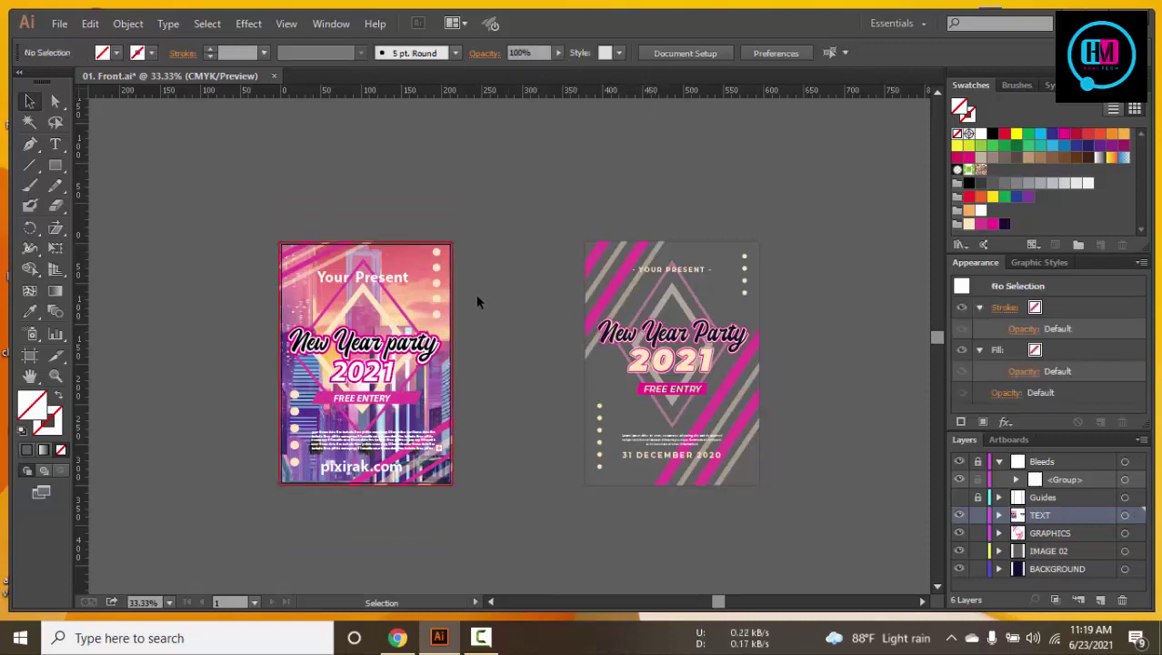
click(300, 289)
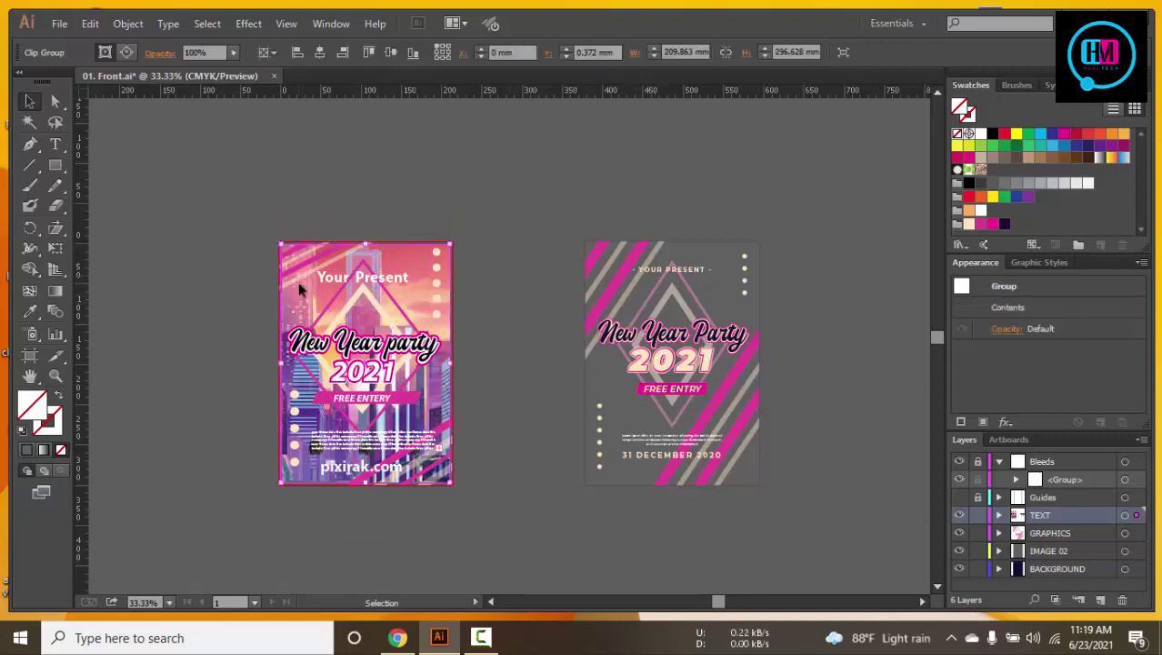
double_click(299, 287)
click(299, 288)
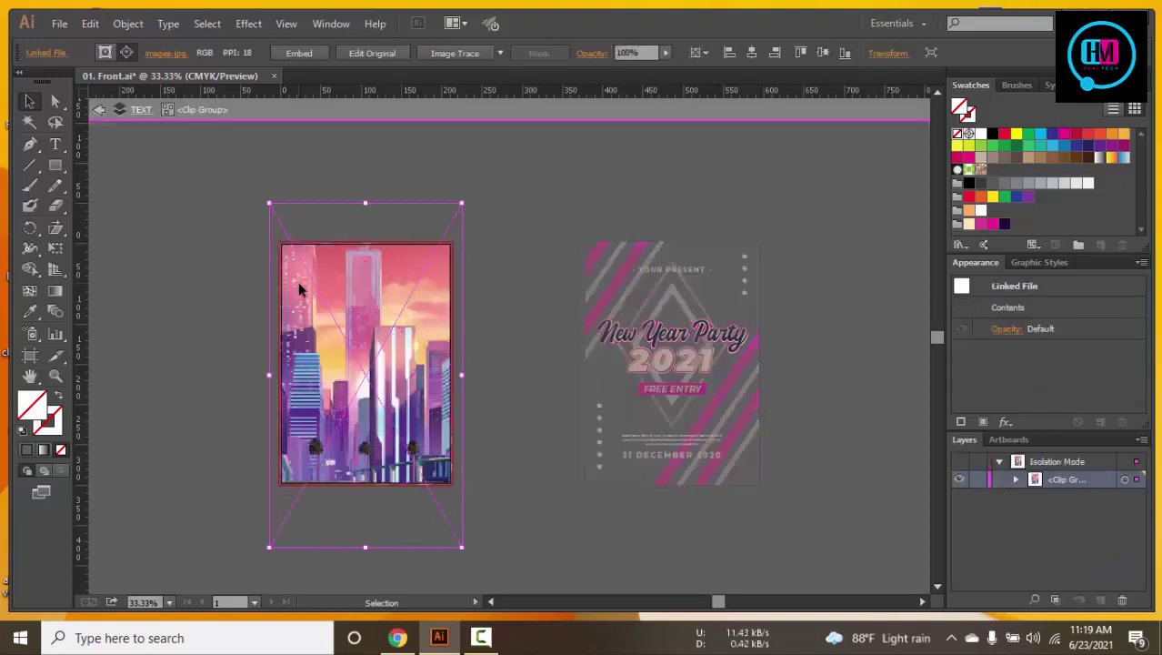
double_click(376, 329)
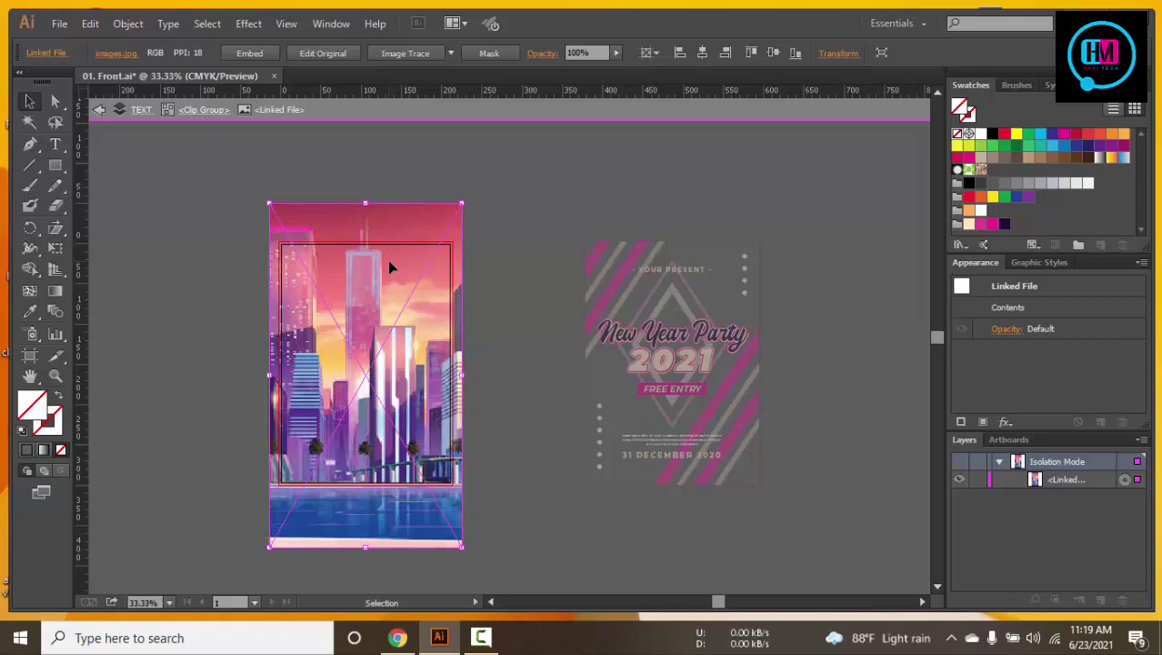
key(Delete)
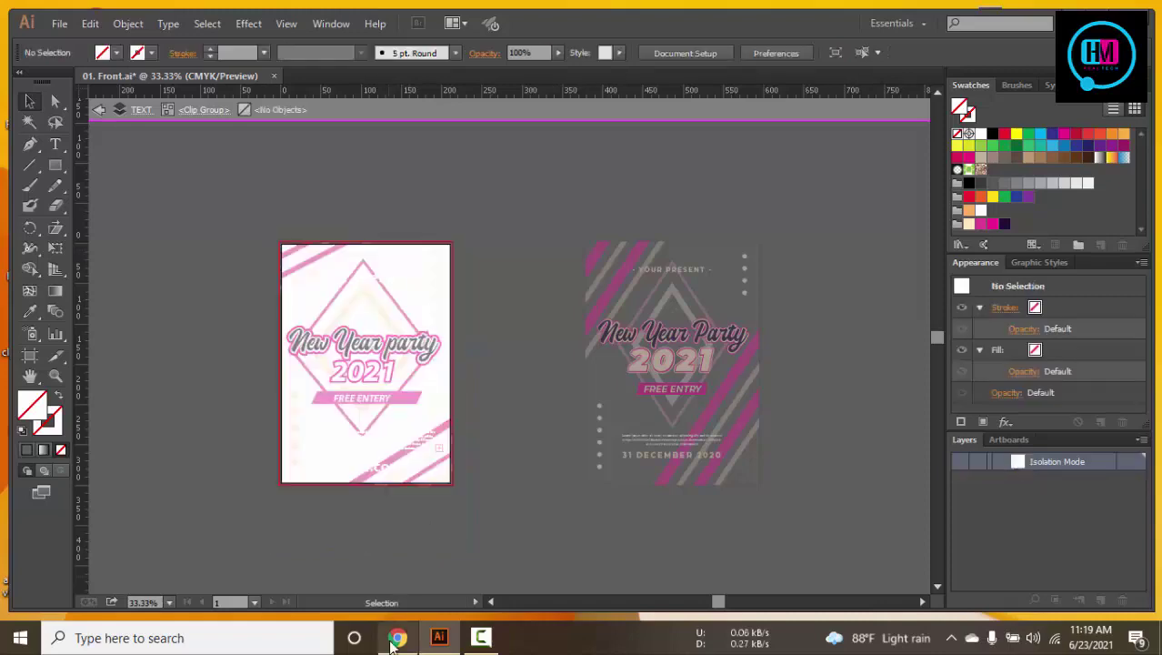
click(398, 637)
Scroll the Google Images building results and preview a street-scene building photo
scroll(287, 339, up, 2)
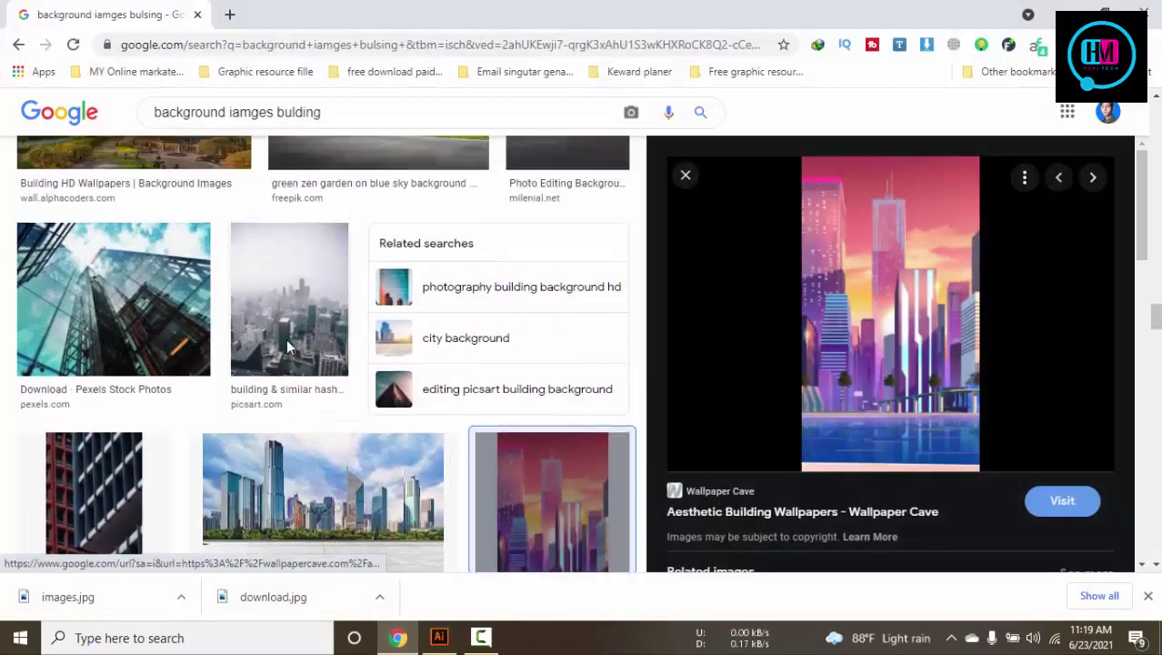
scroll(286, 338, down, 5)
scroll(291, 346, down, 5)
scroll(293, 351, down, 2)
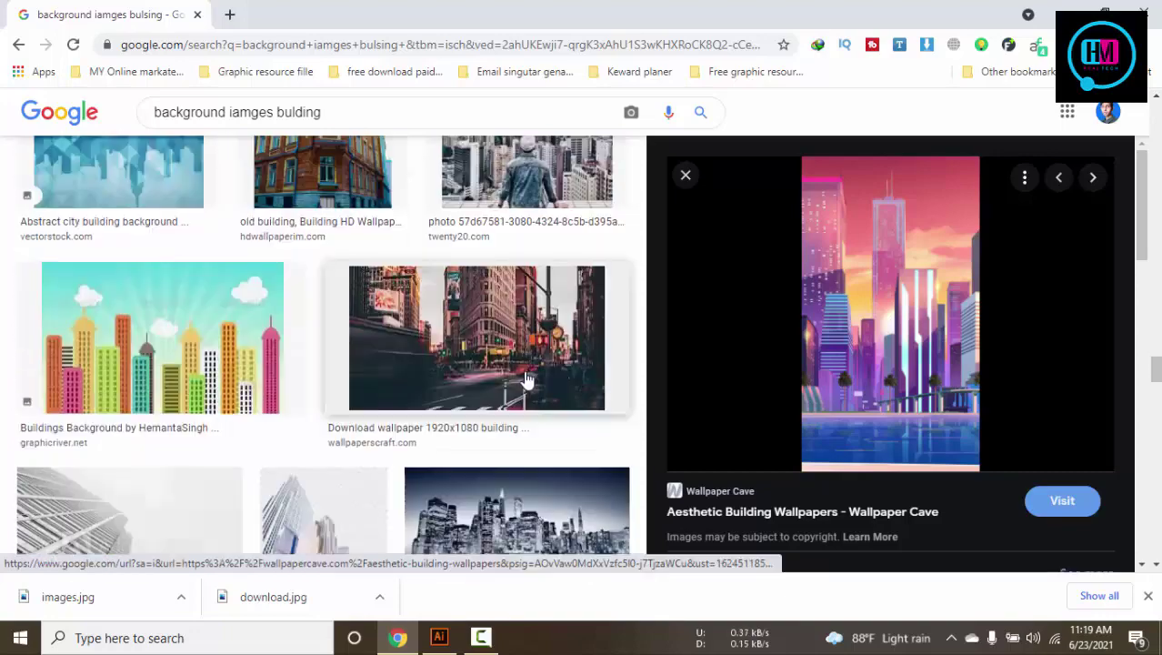
click(350, 405)
Preview the dark neon-lit building wallpaper and copy the image
scroll(350, 405, down, 3)
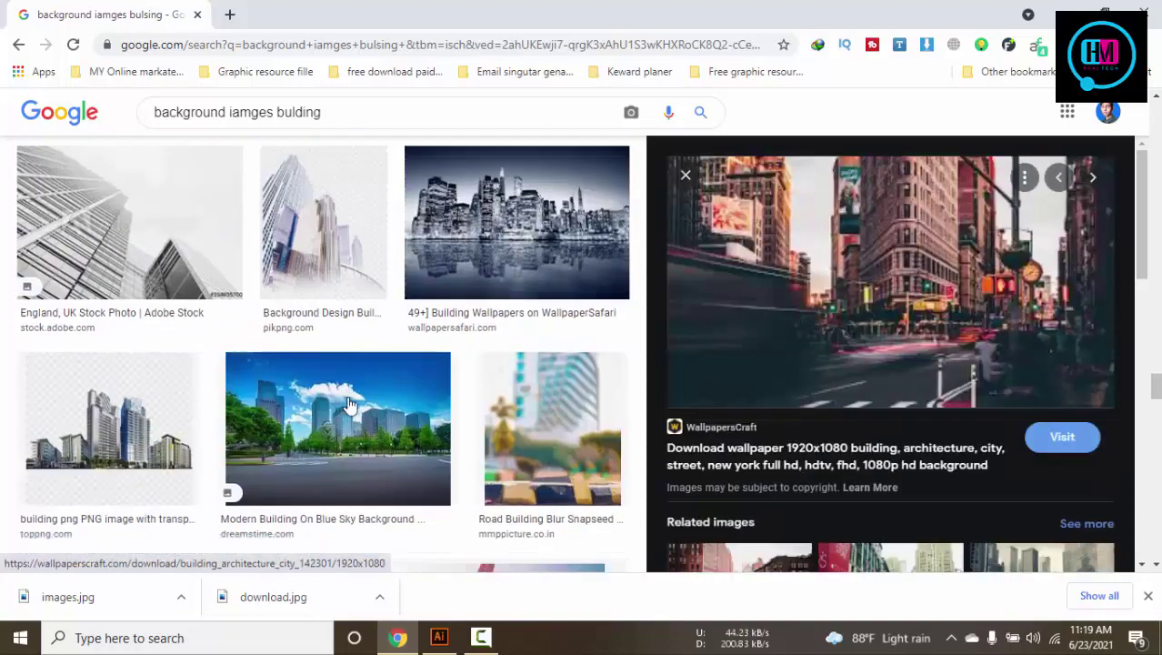
scroll(353, 405, down, 2)
scroll(353, 404, down, 4)
click(187, 304)
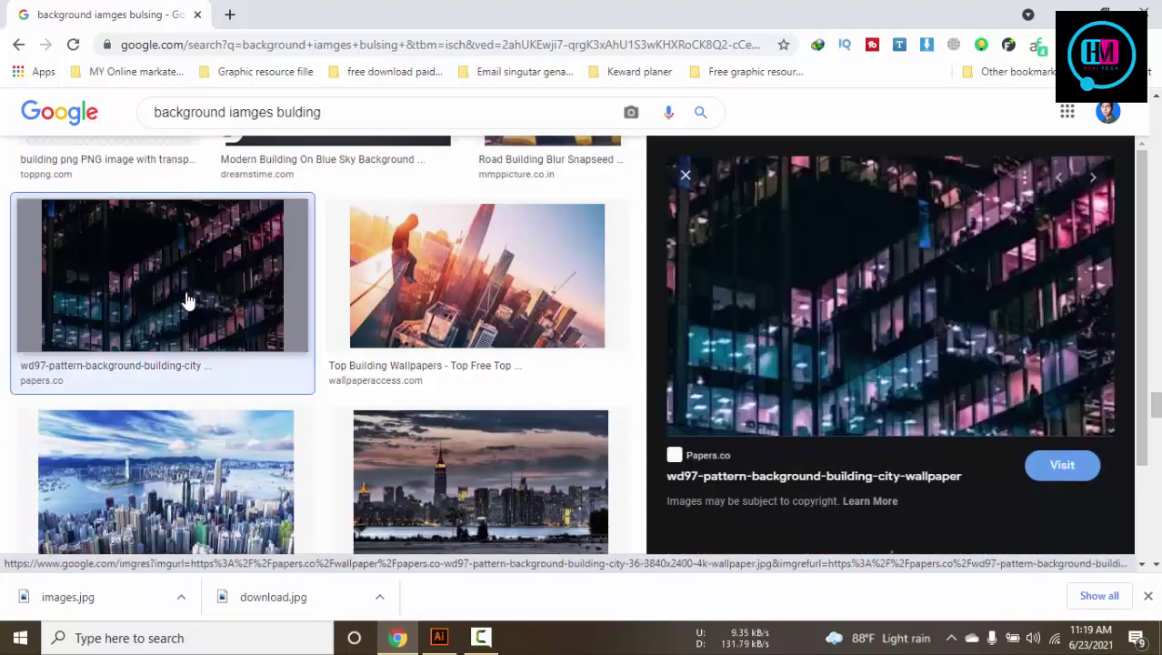
right_click(810, 287)
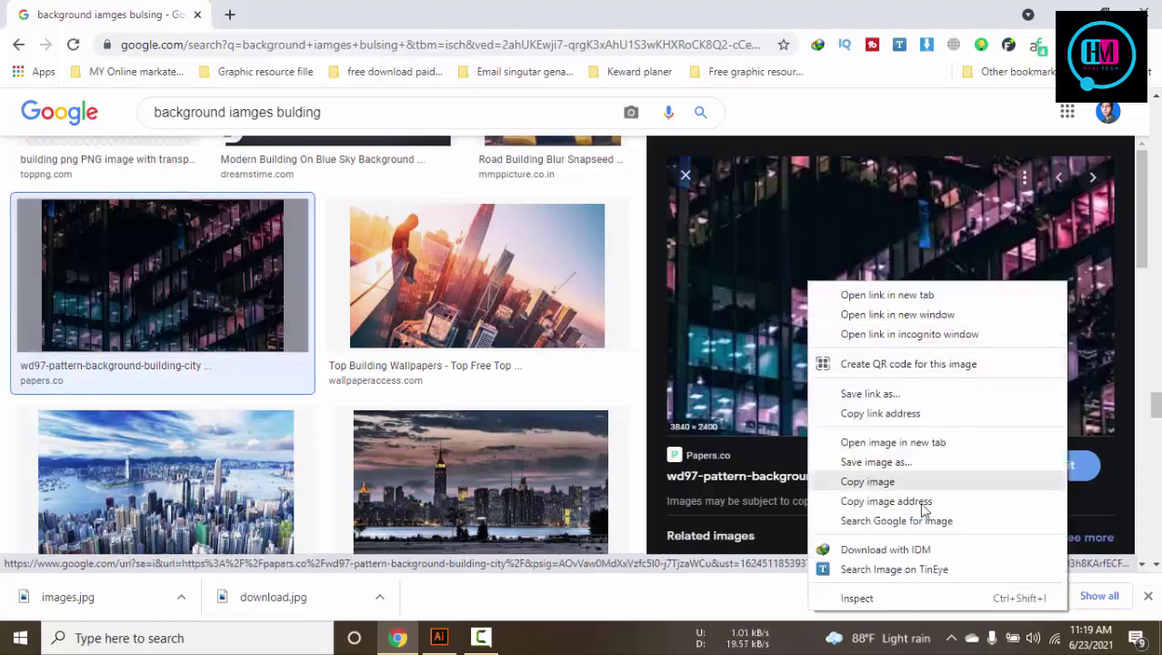
click(868, 480)
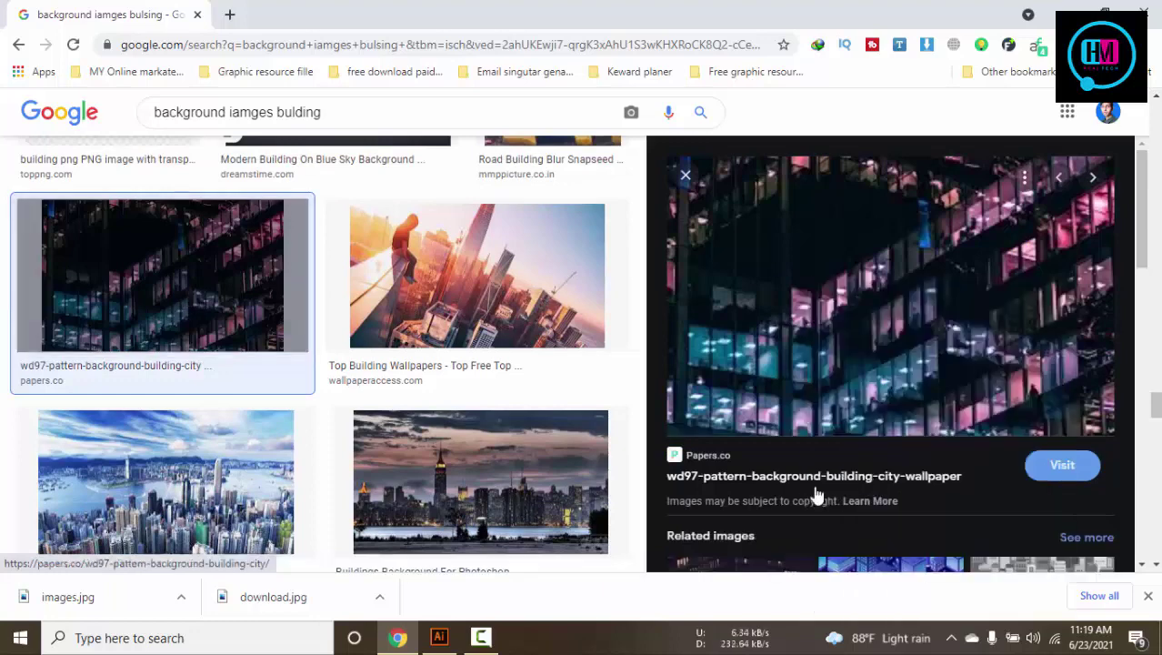
click(442, 642)
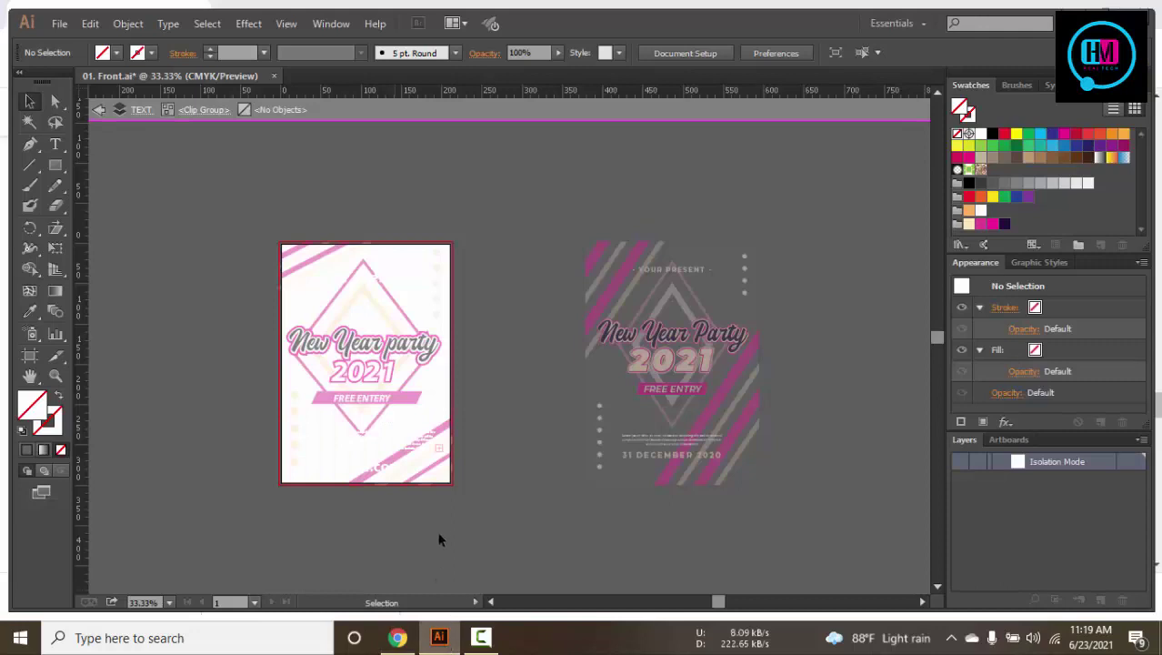
Paste the neon building photo into the clip group, scale it to cover the flyer, and exit isolation
key(ctrl+v)
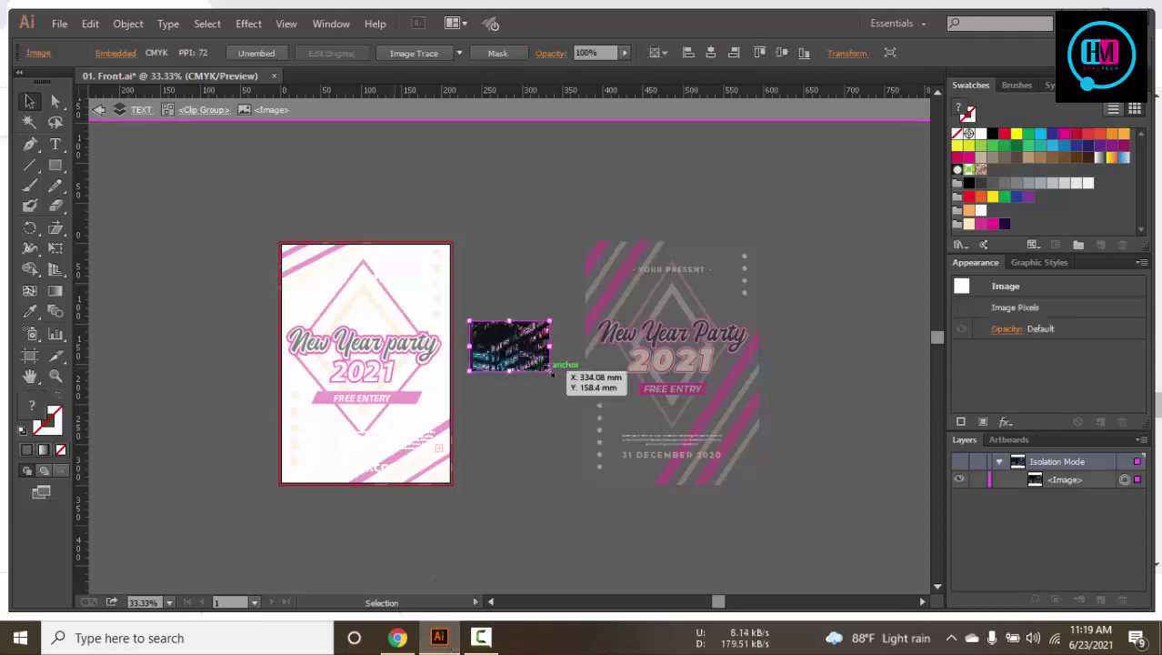
mouse_move(550, 370)
mouse_down()
mouse_move(724, 468)
mouse_move(696, 462)
mouse_up()
drag(513, 355, 421, 368)
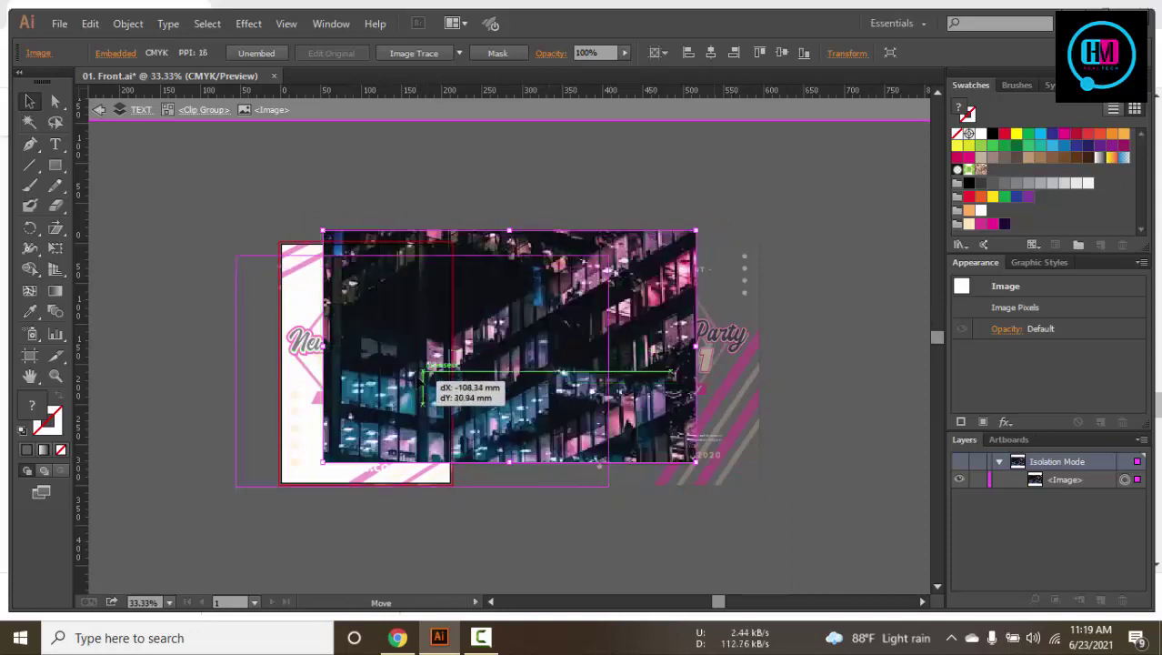
drag(608, 481, 647, 499)
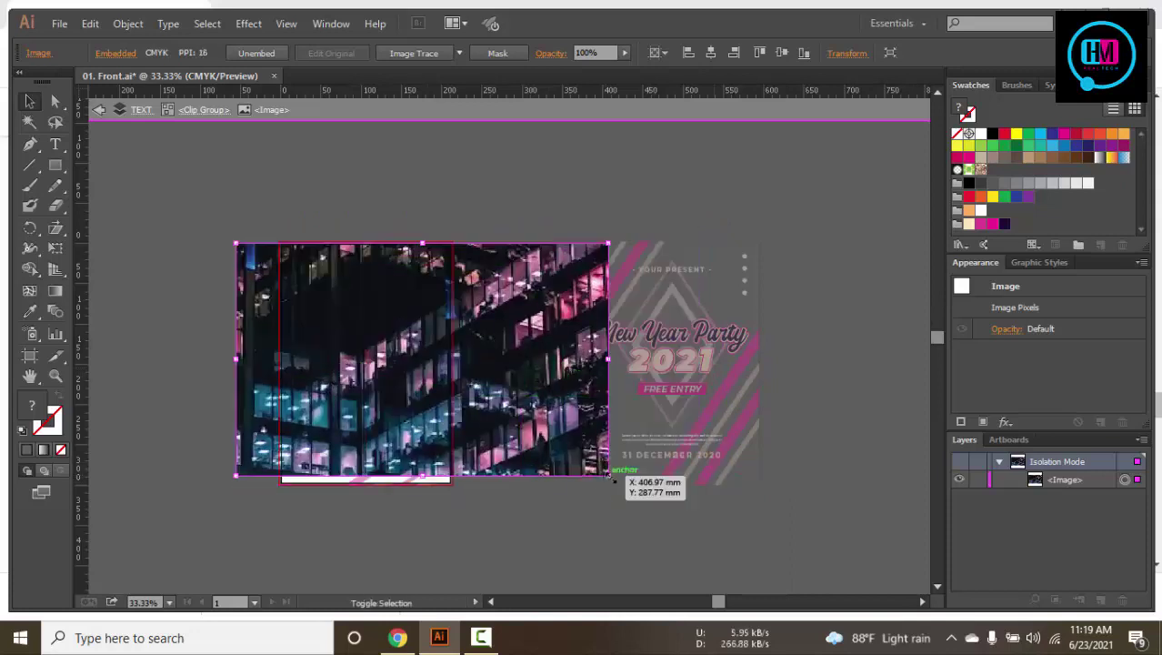
drag(494, 428, 471, 431)
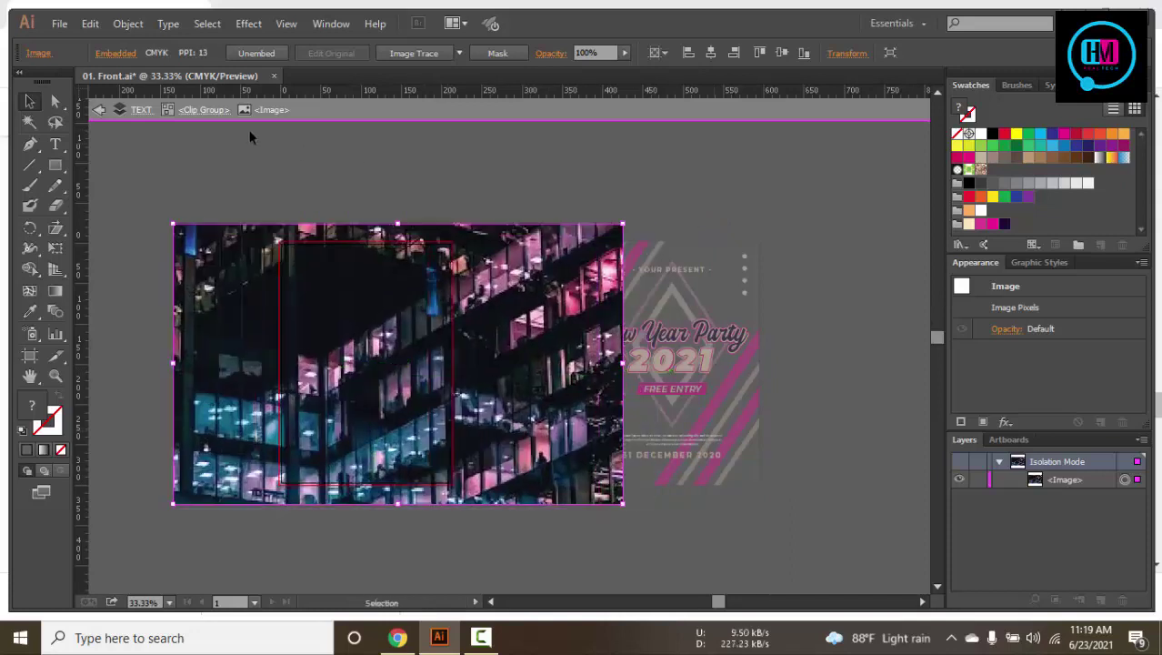
click(99, 110)
click(99, 110)
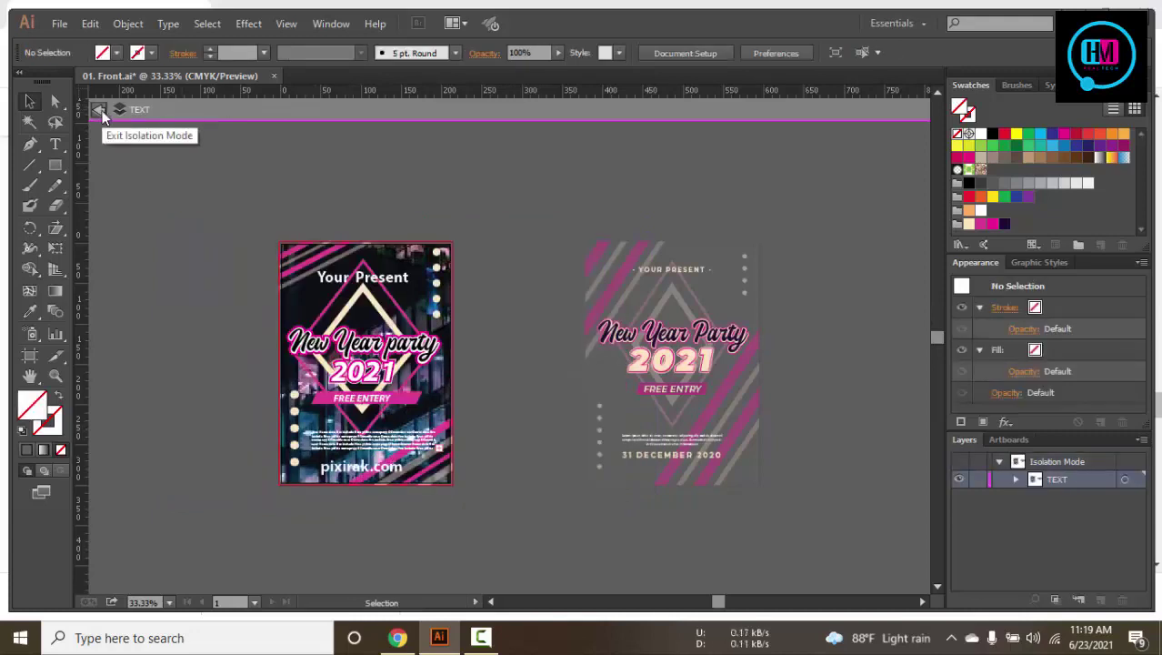
double_click(166, 246)
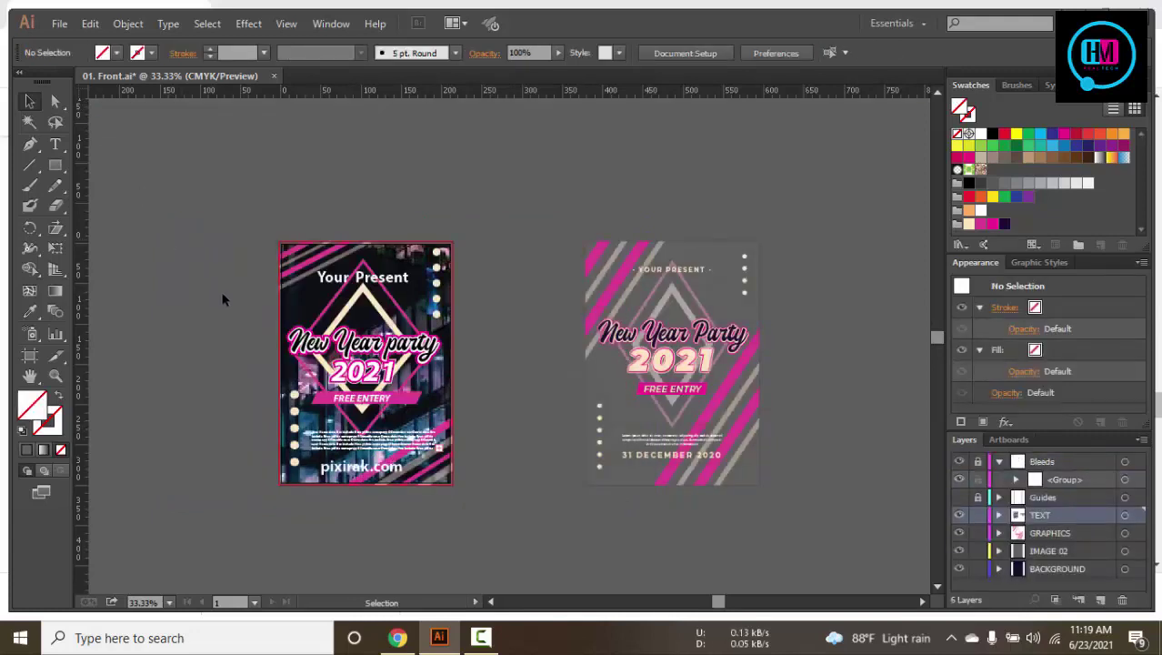
Delete the right-hand reference flyer and its leftover pink stripes
click(657, 545)
key(Delete)
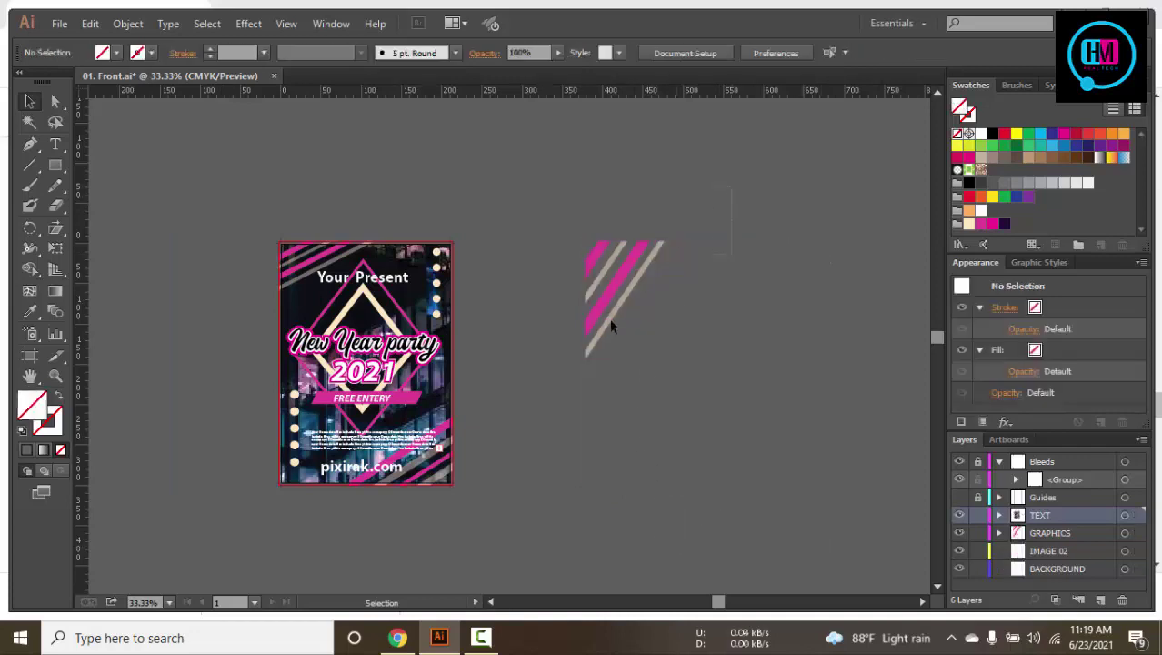
click(611, 325)
key(Delete)
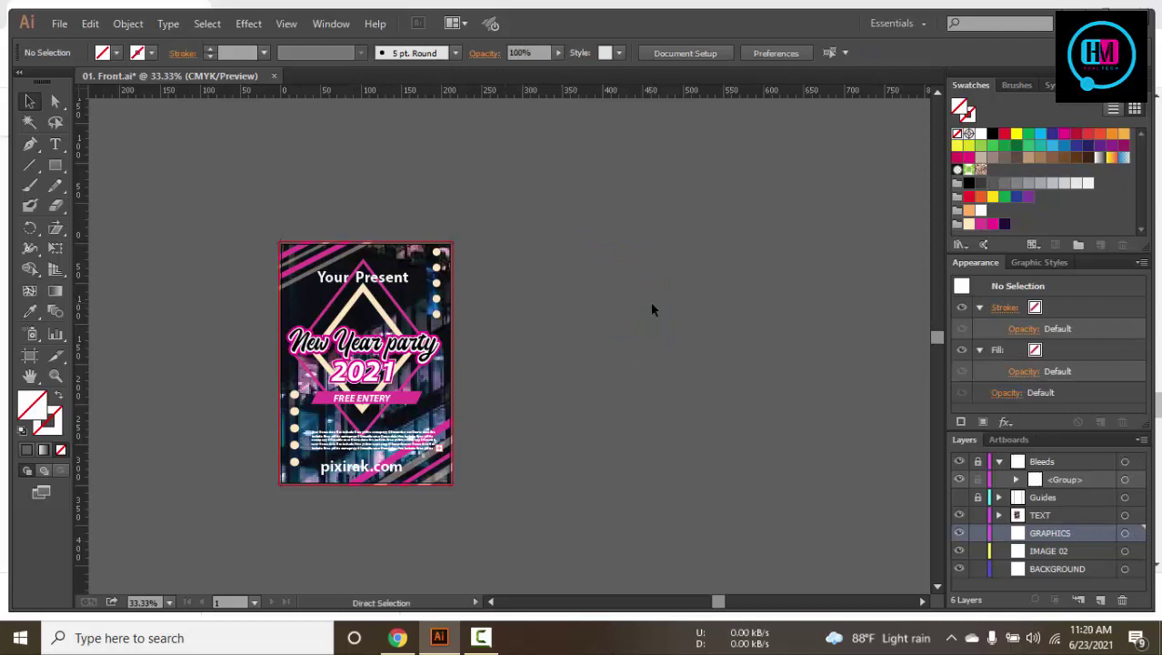
key(ctrl+plus)
key(ctrl+minus)
In 02. Back.ai, Alt-drag a duplicate of the back flyer to the right
click(480, 637)
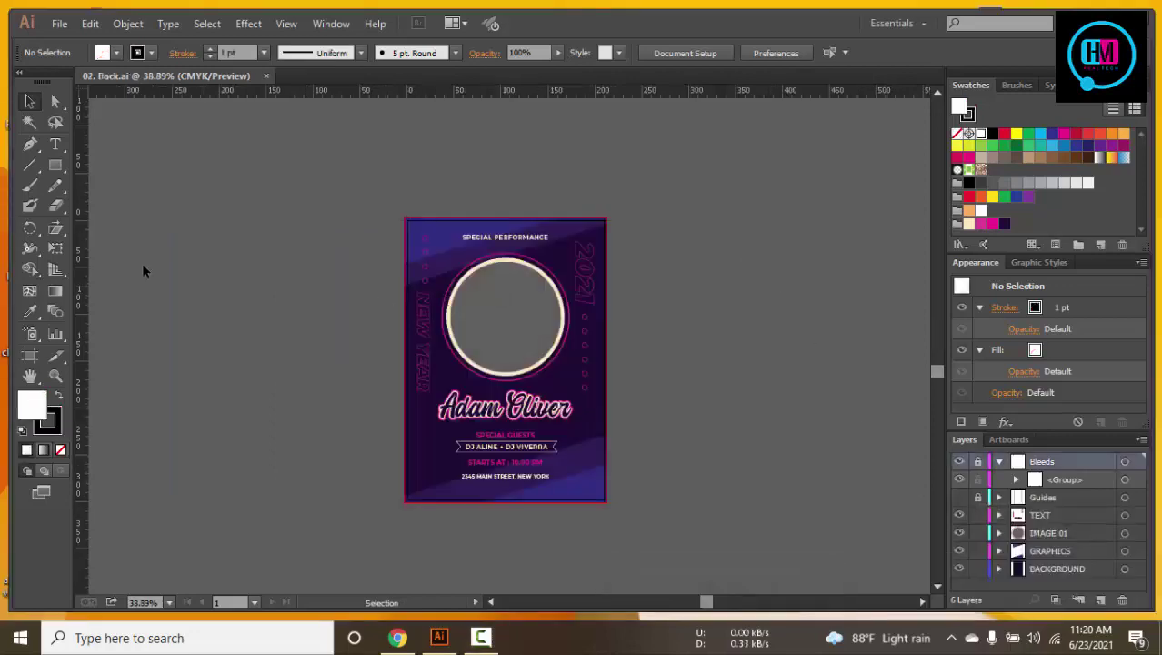
scroll(559, 363, down, 1)
mouse_move(371, 231)
mouse_down()
mouse_move(559, 363)
mouse_move(814, 366)
mouse_up()
click(308, 343)
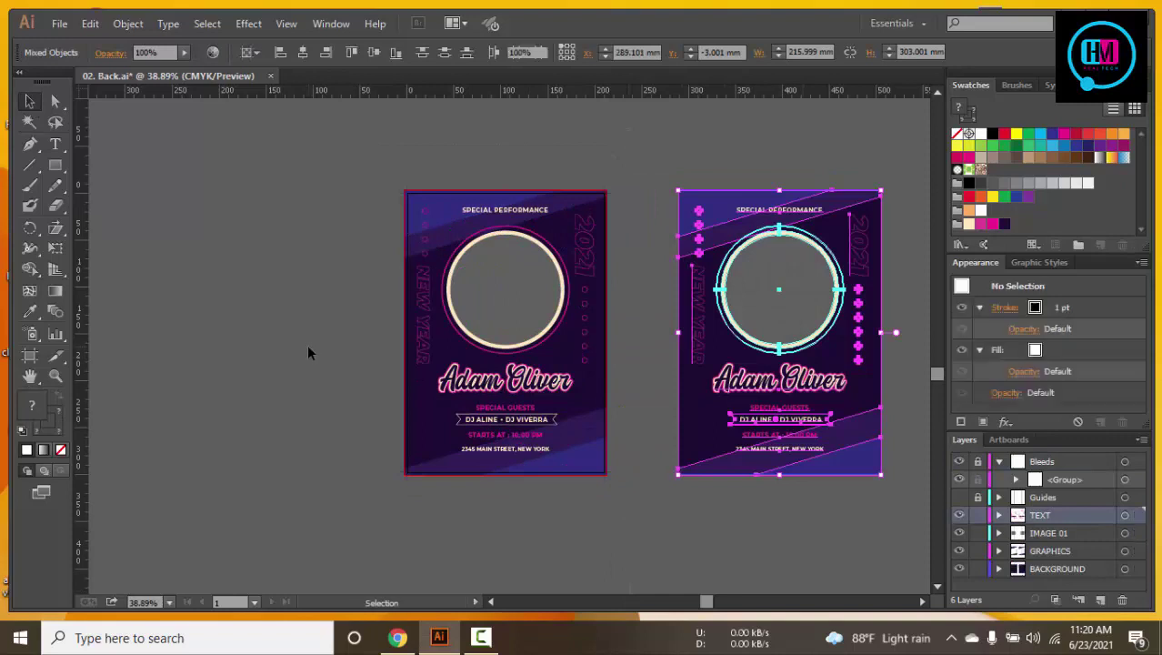
Marquee-select and delete all artwork on the left artboard, including the 2021 text
key(ctrl+a)
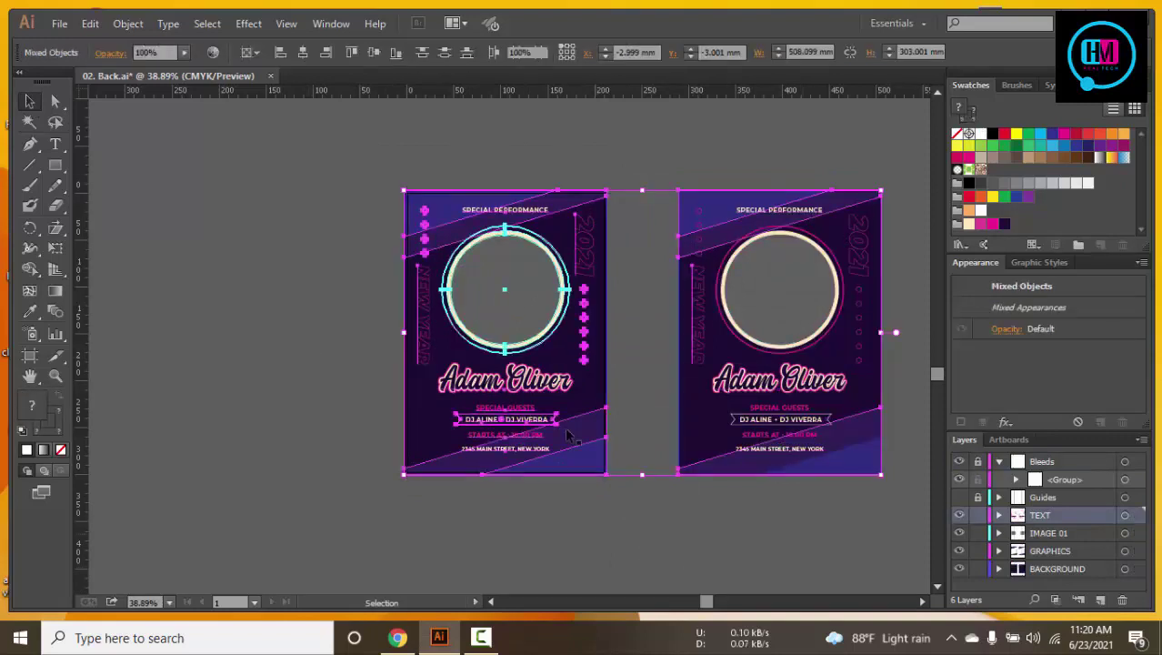
click(380, 171)
drag(380, 171, 546, 483)
key(Delete)
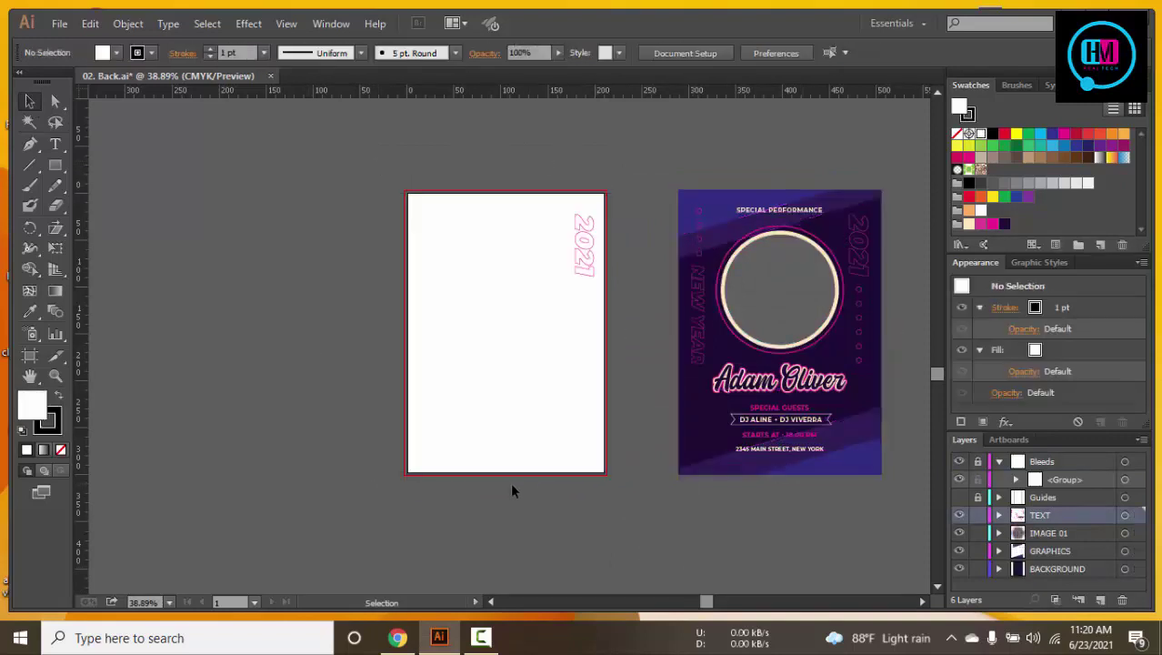
drag(507, 227, 584, 476)
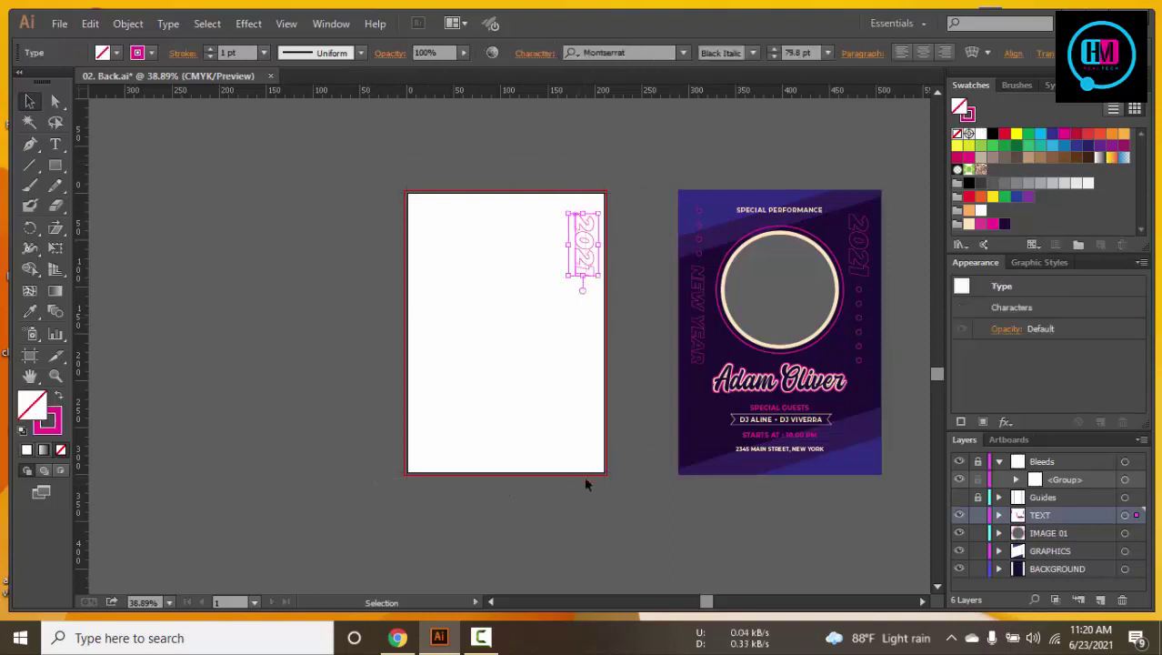
key(Delete)
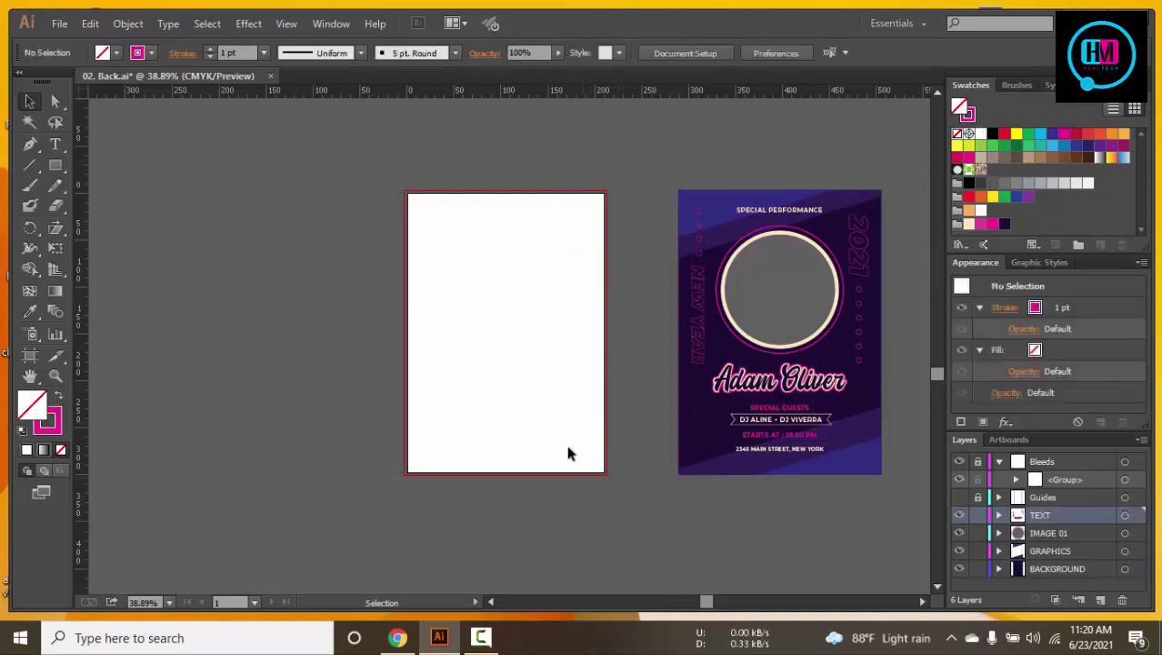
Draw a wide rectangle across the artboard top with green fill and no stroke
click(56, 164)
drag(232, 148, 594, 224)
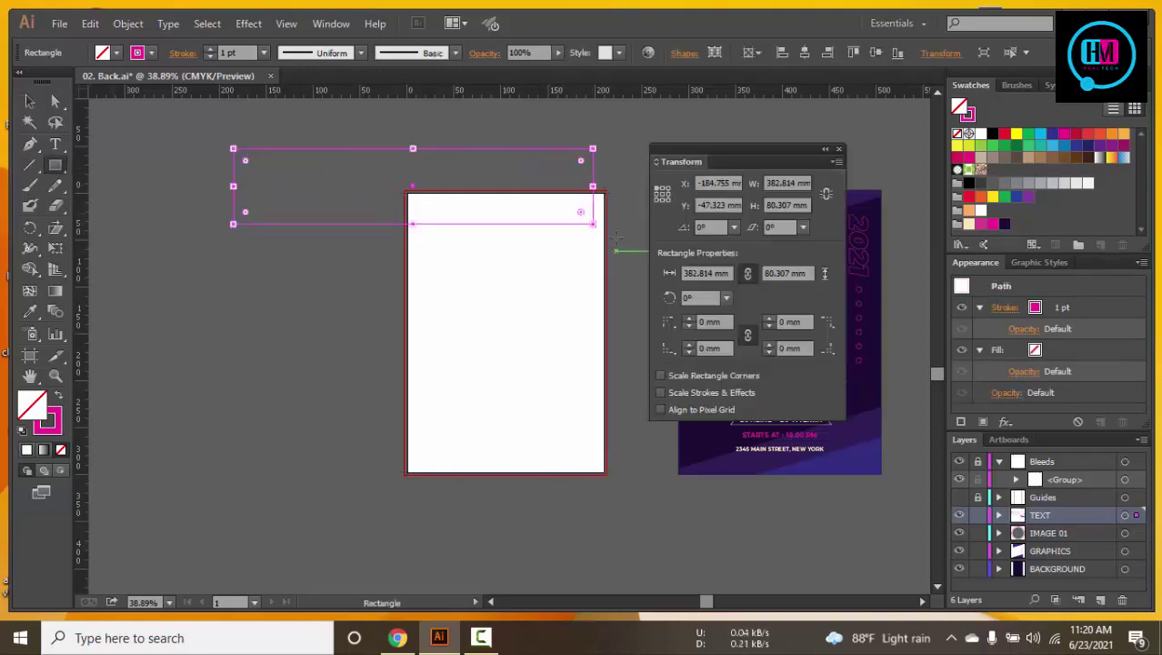
click(102, 52)
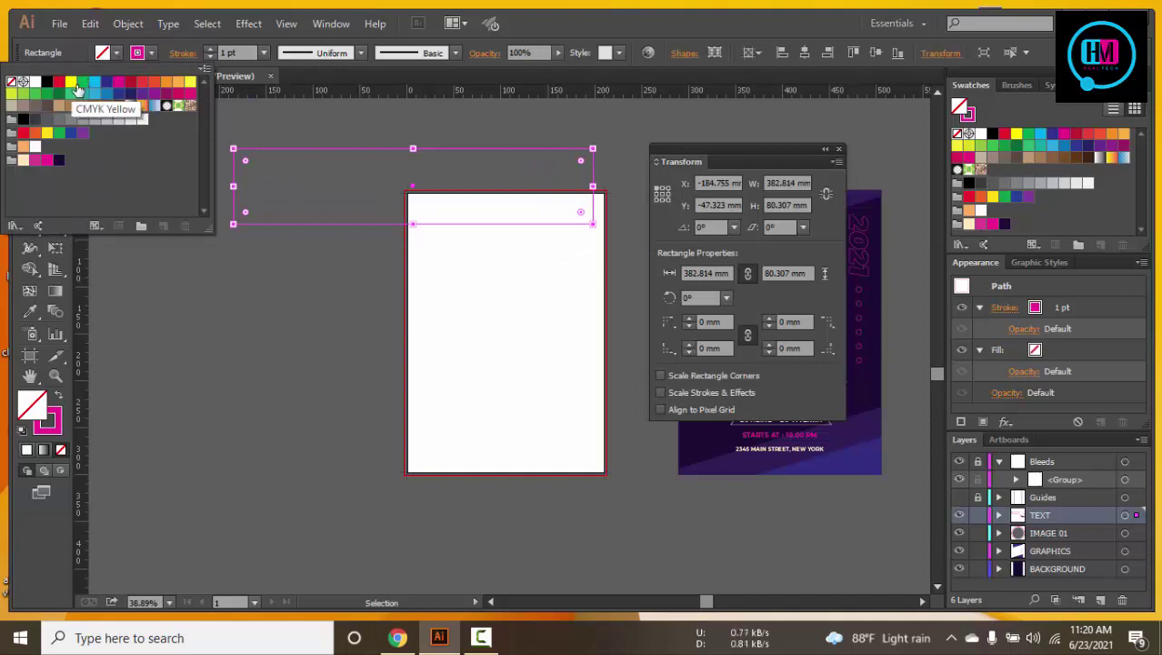
click(83, 80)
click(151, 53)
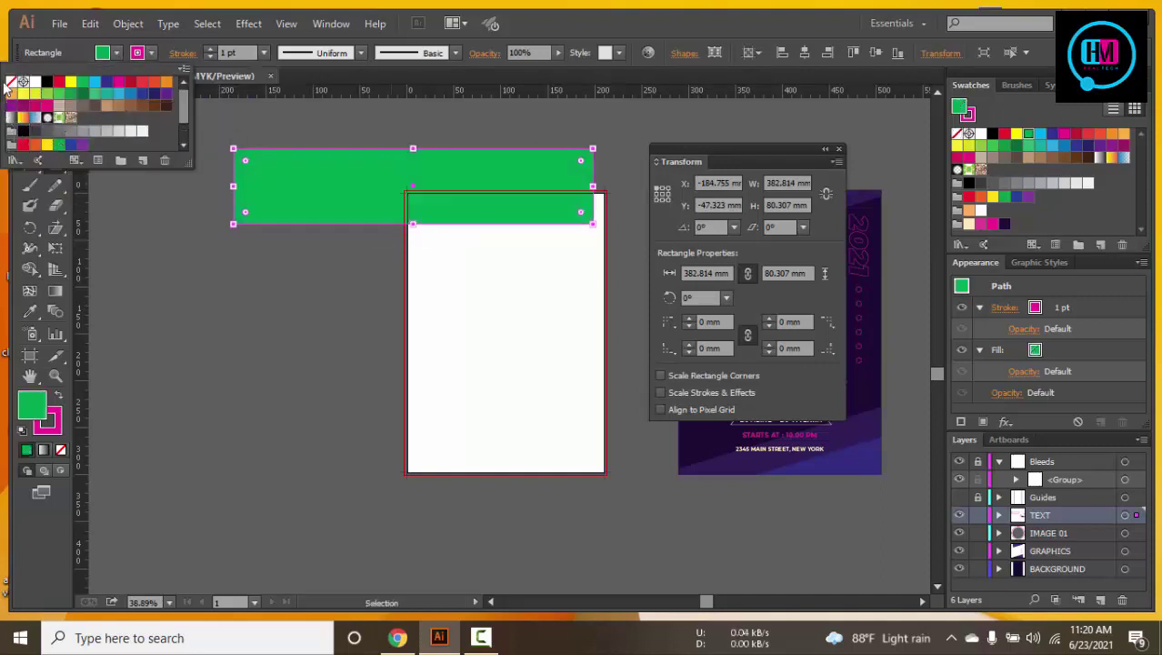
click(10, 82)
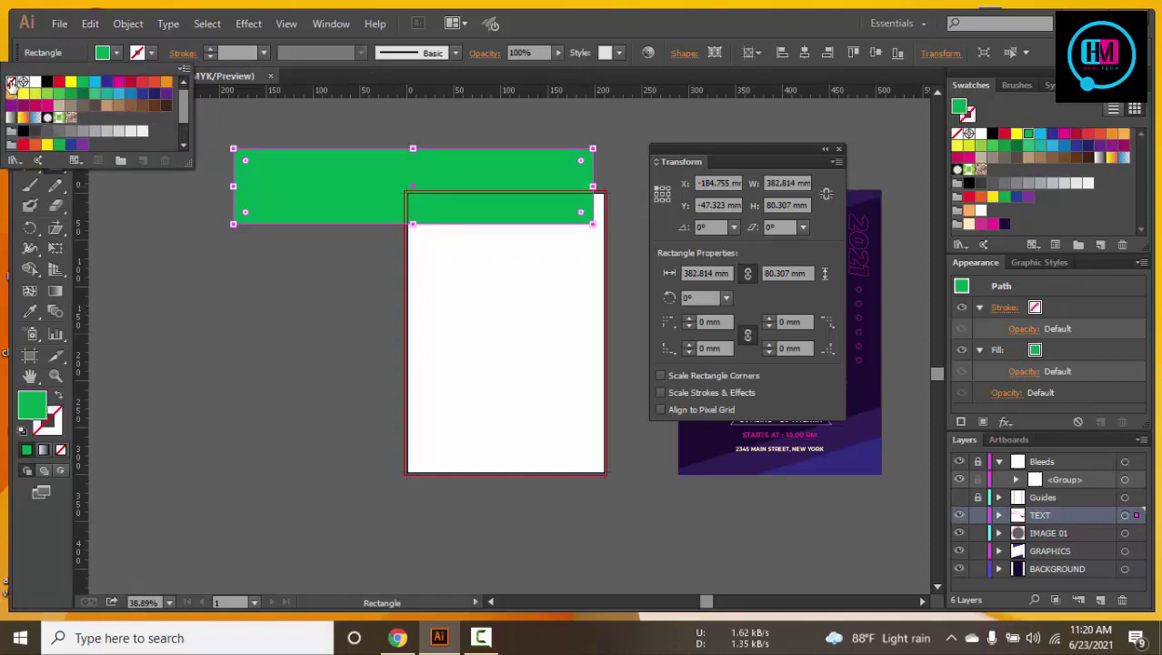
click(228, 383)
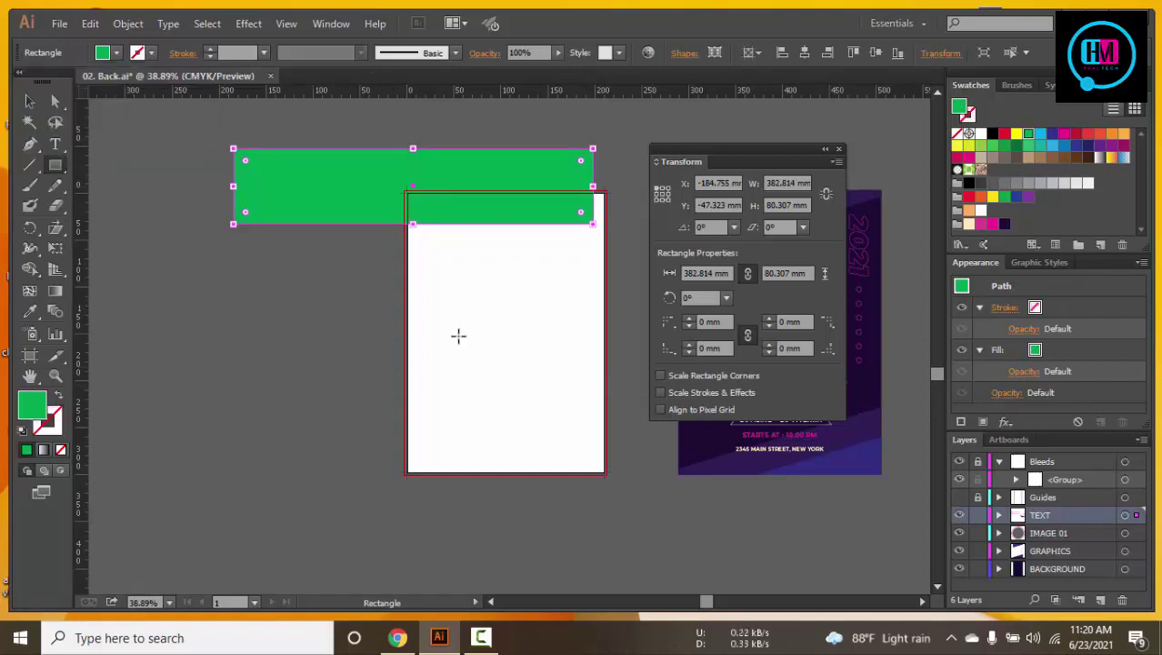
click(837, 149)
Rotate the band about 18° counter-clockwise and move it over the artboard top
key(v)
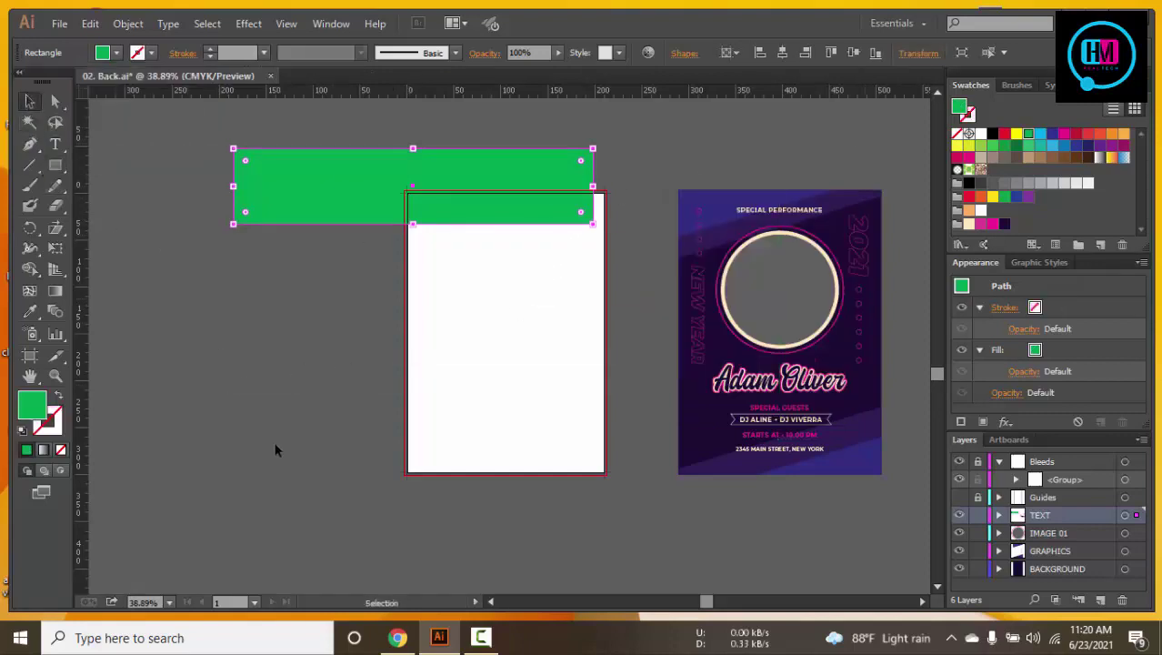
click(276, 449)
drag(568, 342, 511, 417)
click(535, 285)
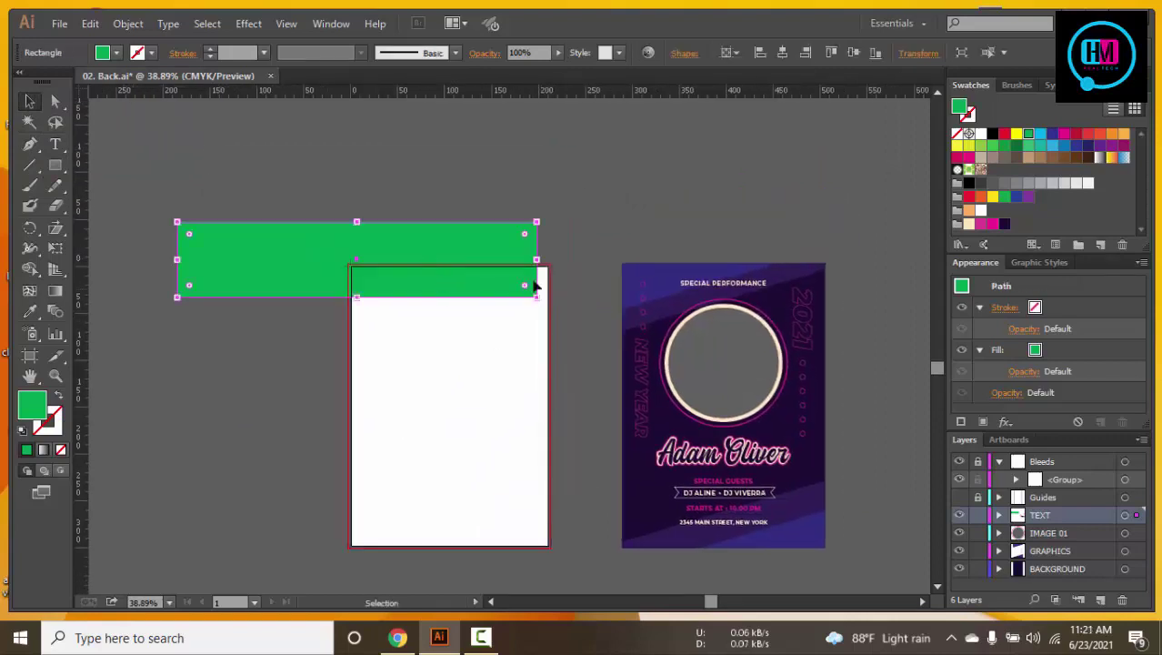
drag(542, 216, 580, 120)
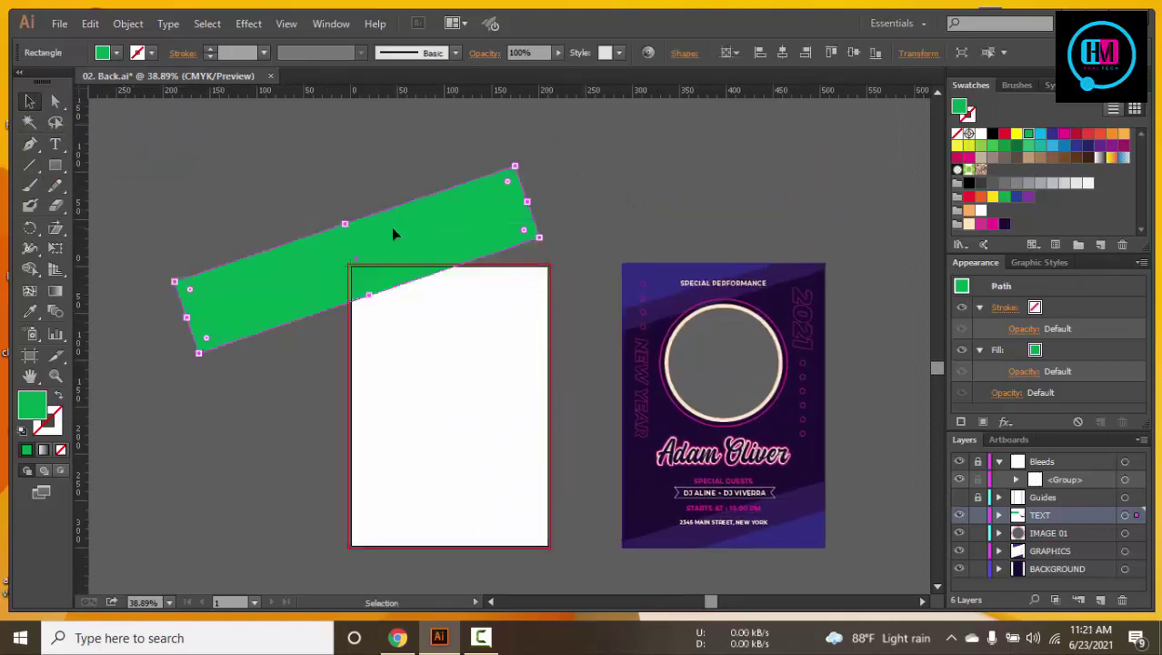
drag(393, 234, 436, 250)
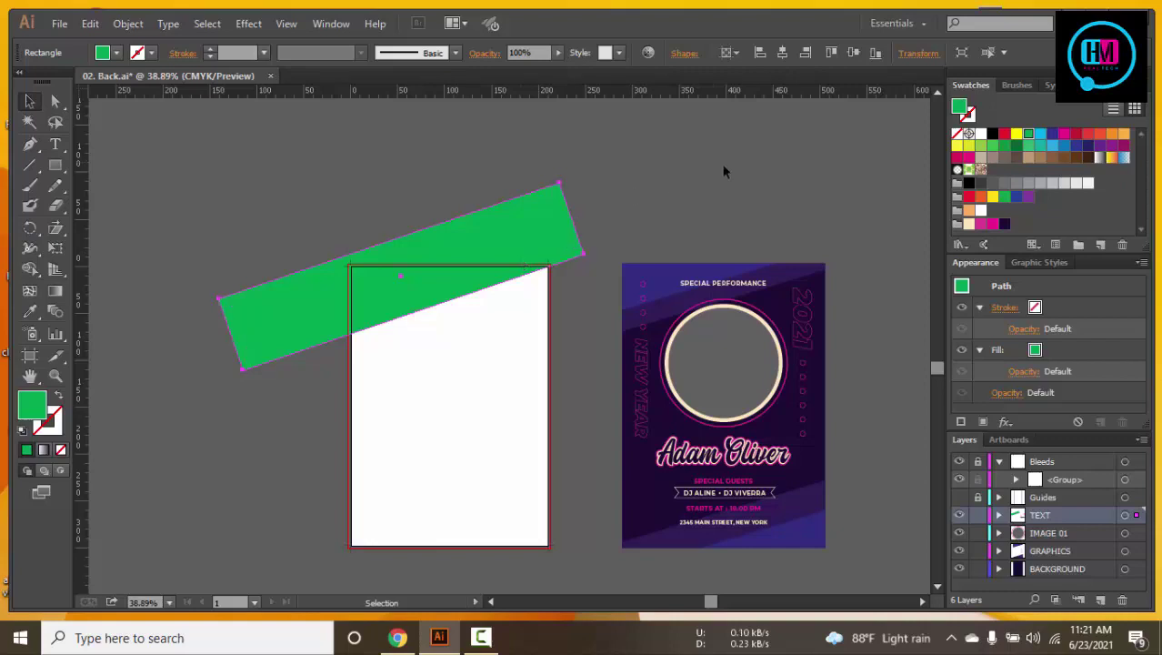
Eyedropper the reference flyer's dark purple onto the tilted band
click(724, 171)
click(470, 253)
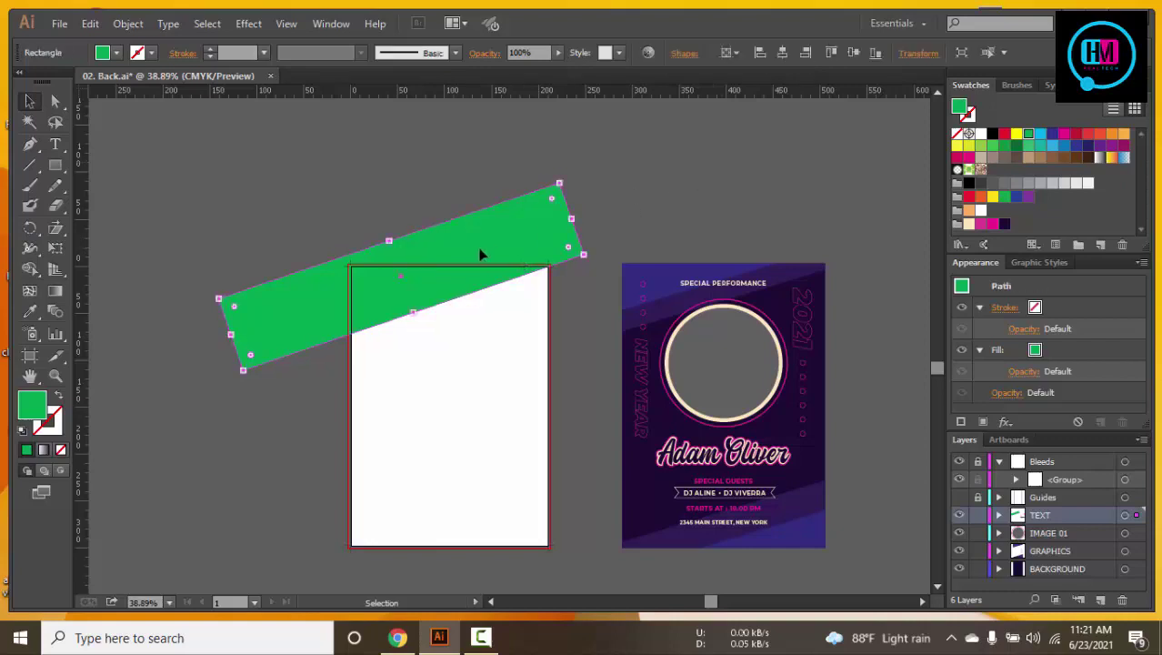
key(i)
click(685, 264)
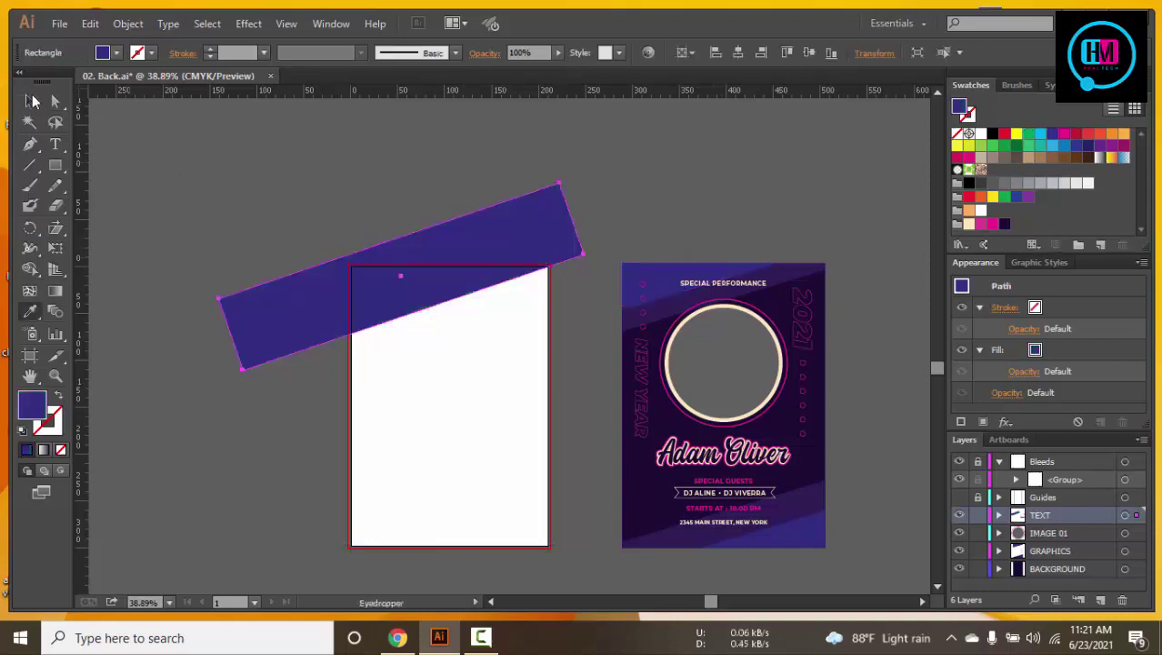
click(30, 101)
click(150, 114)
click(428, 302)
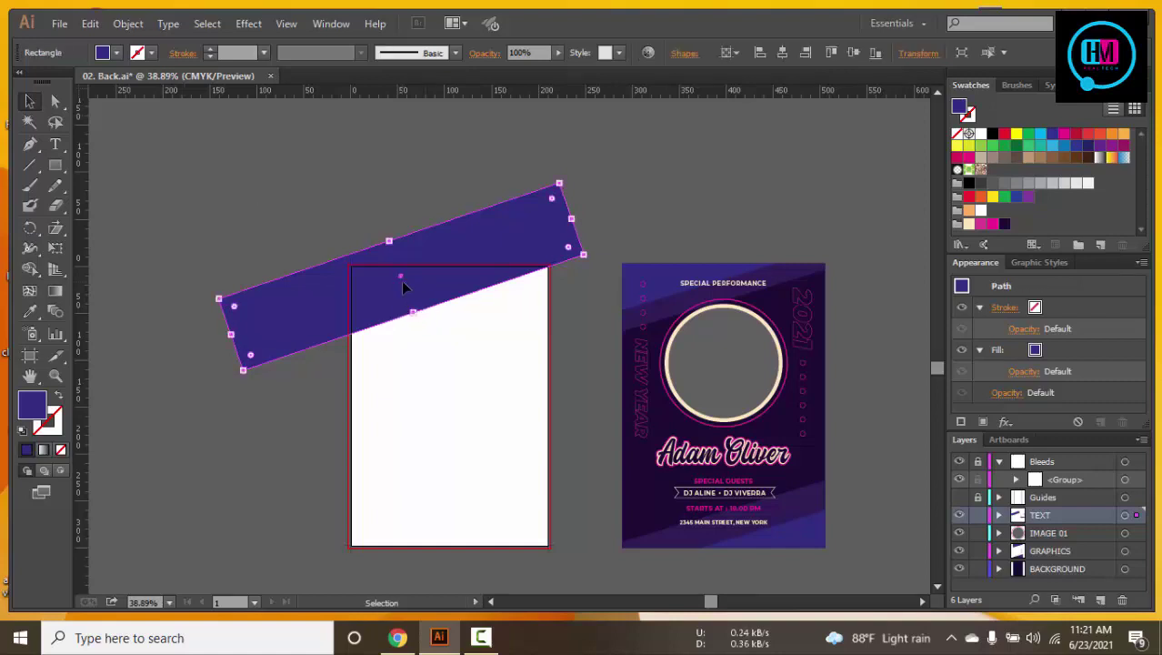
Duplicate the purple band straight downward and colour the copy with the poster's darker purple
drag(403, 286, 449, 368)
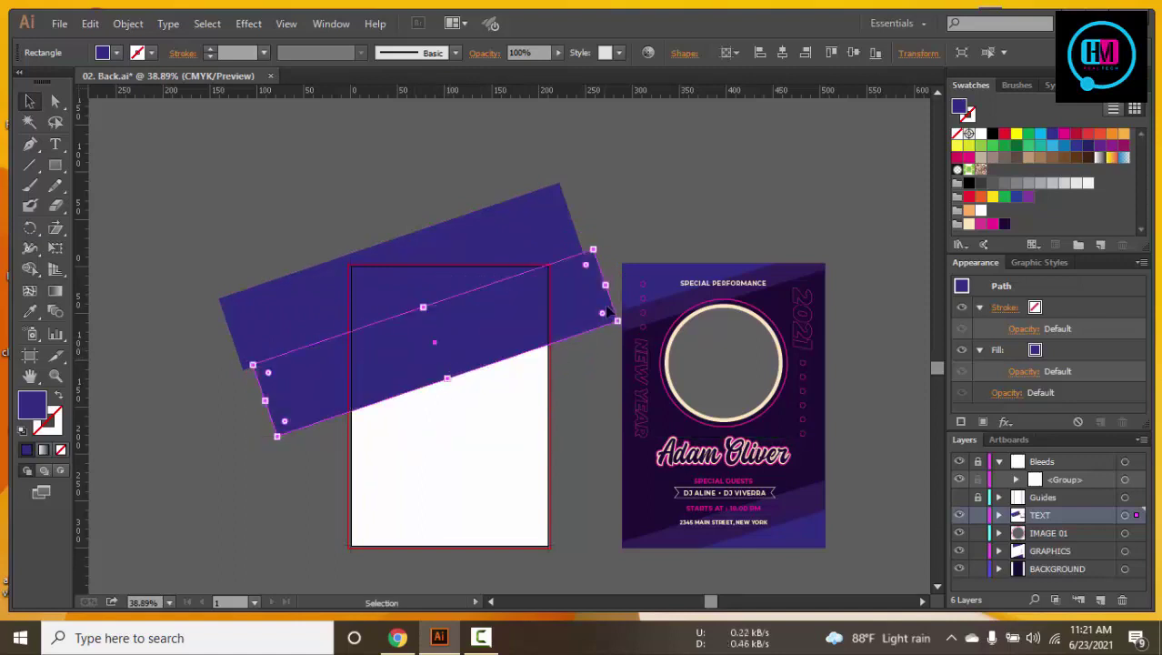
key(i)
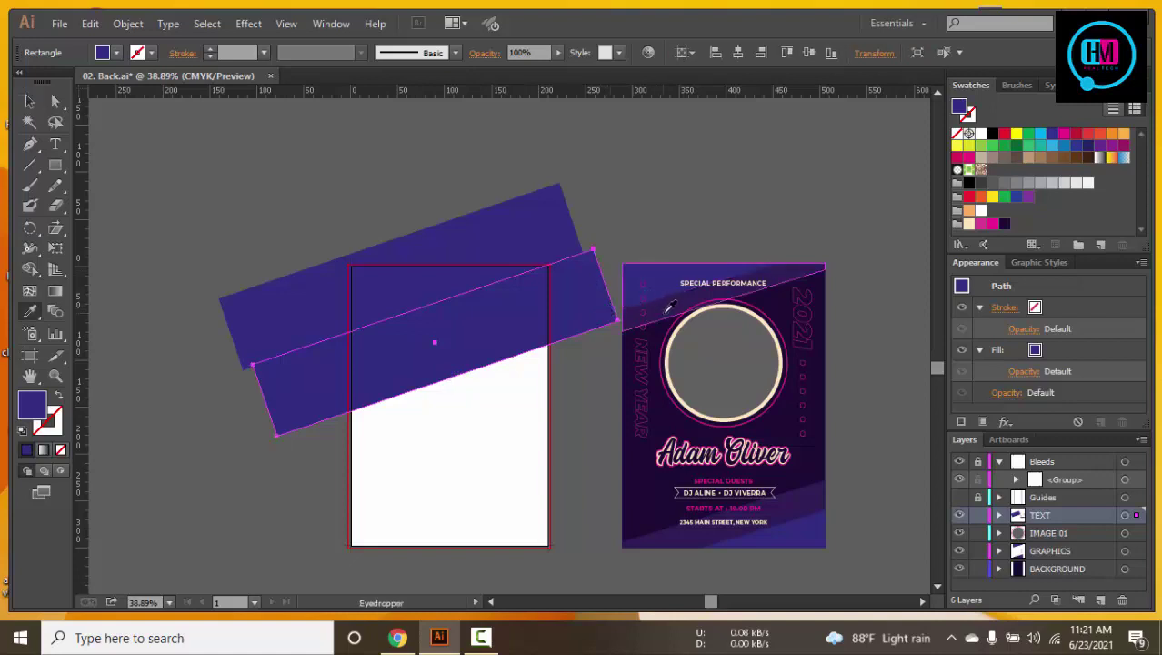
click(668, 309)
click(29, 101)
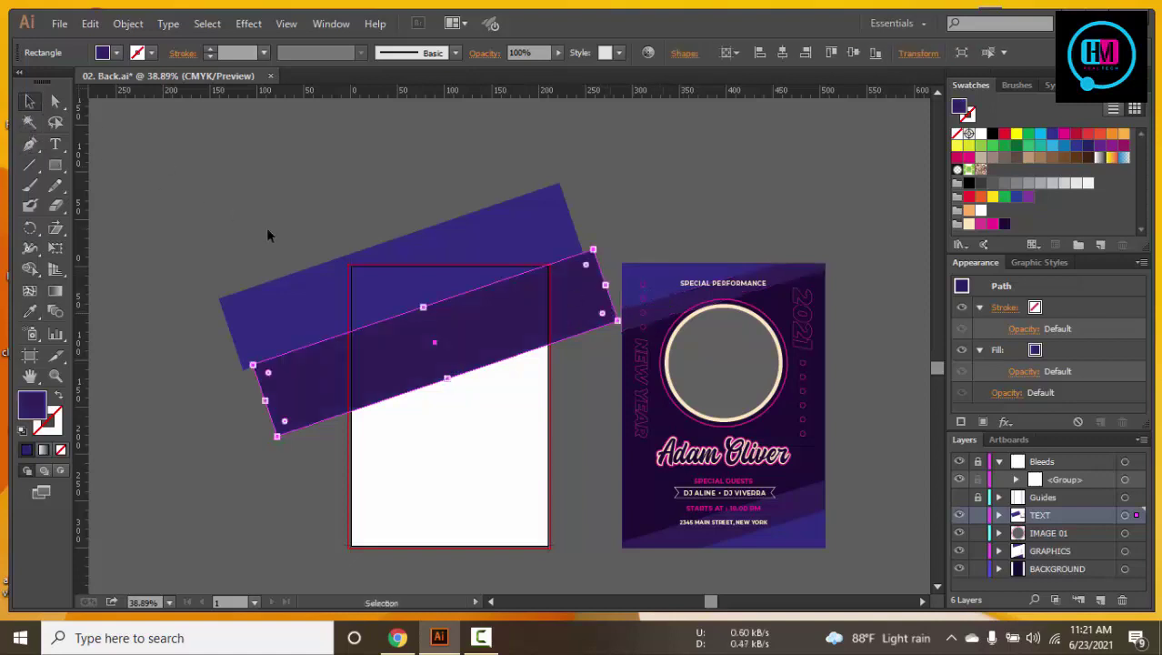
click(266, 228)
Shrink the darker copy into a thin strip and shorten the large band slightly
click(450, 375)
drag(446, 375, 429, 329)
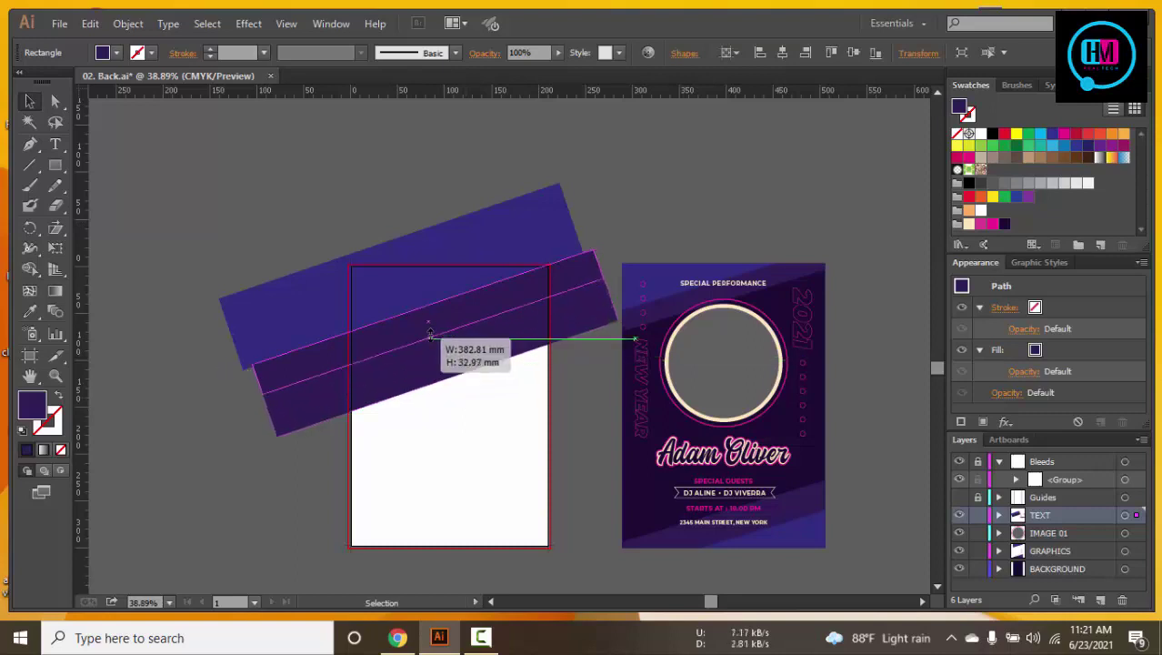
click(413, 191)
click(404, 243)
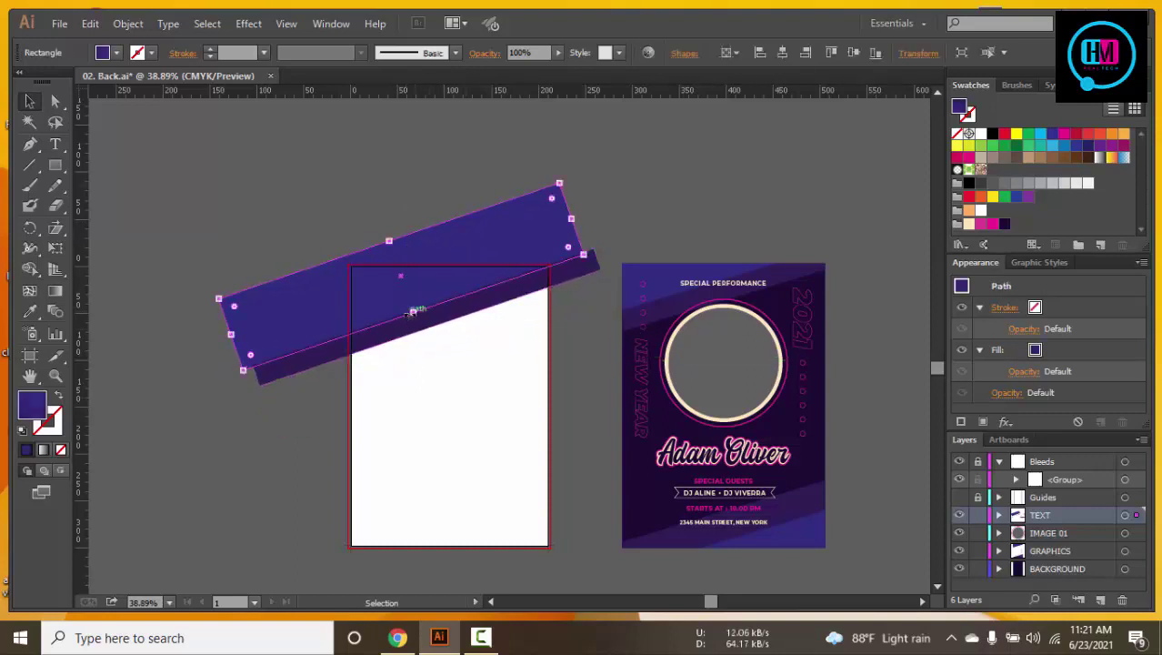
drag(408, 307, 410, 300)
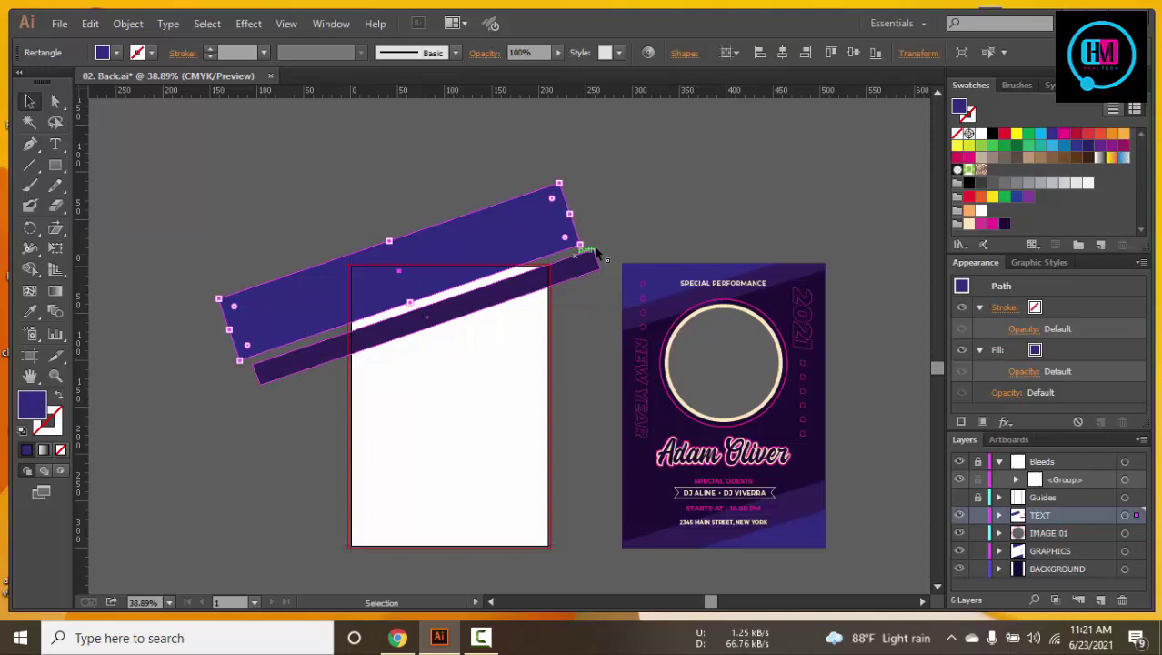
click(615, 195)
Move the thin strip up until it sits snug beneath the large band
key(ctrl+plus)
key(ctrl+plus)
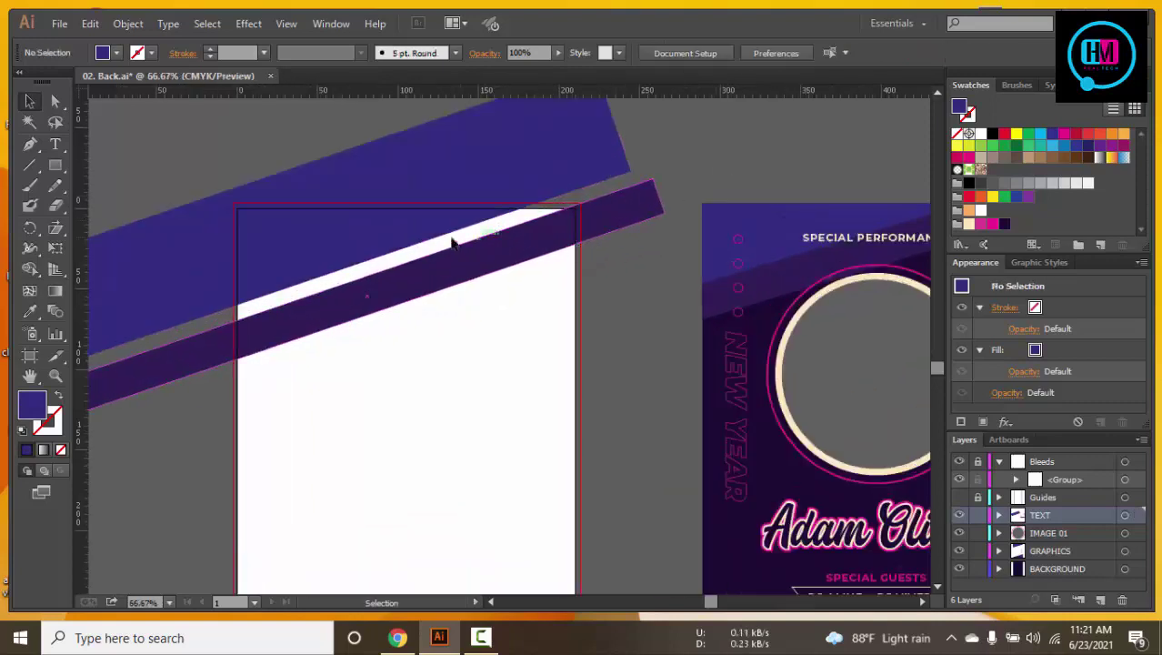
drag(445, 271, 455, 256)
key(Up)
key(Up)
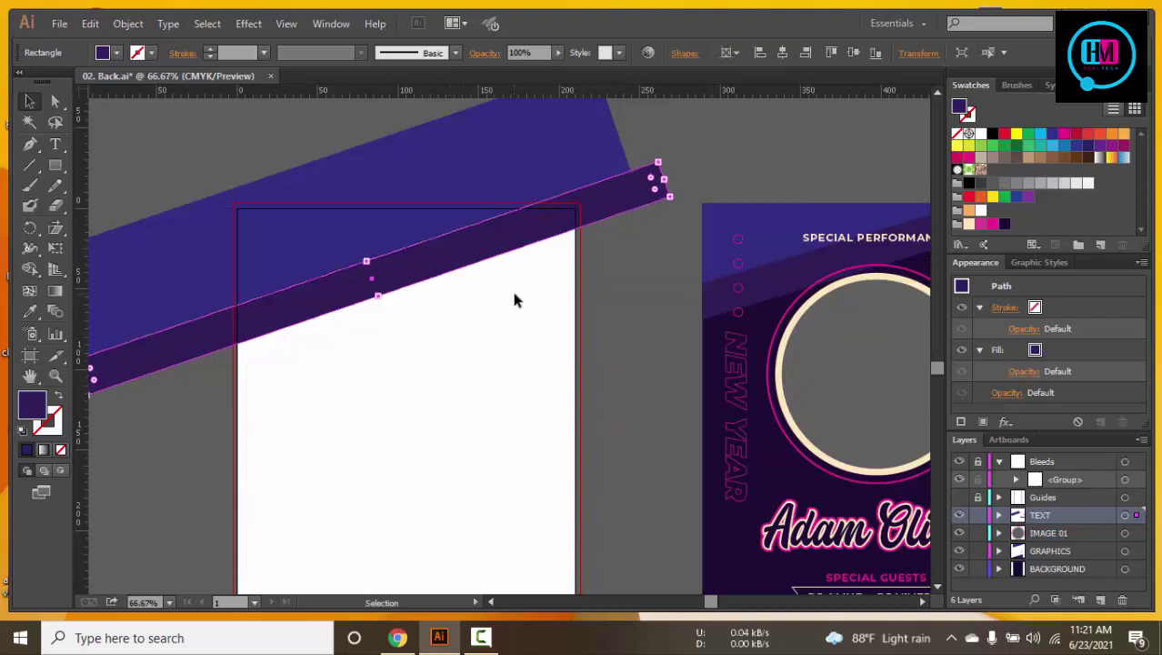
key(Up)
key(Up)
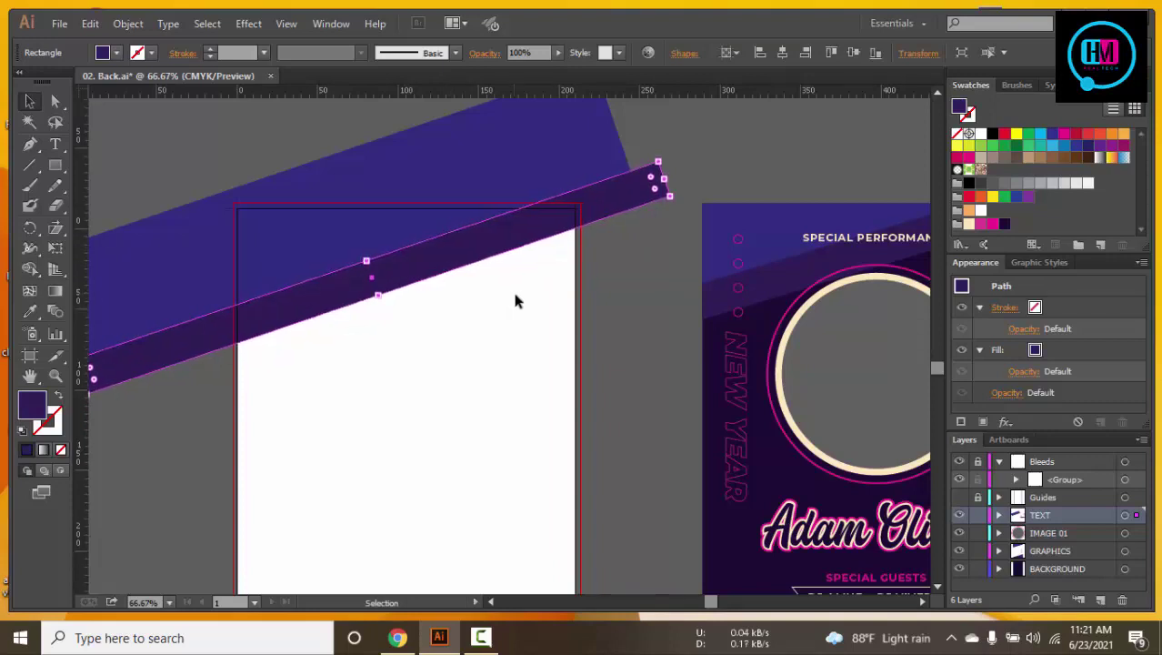
scroll(511, 288, up, 1)
click(200, 166)
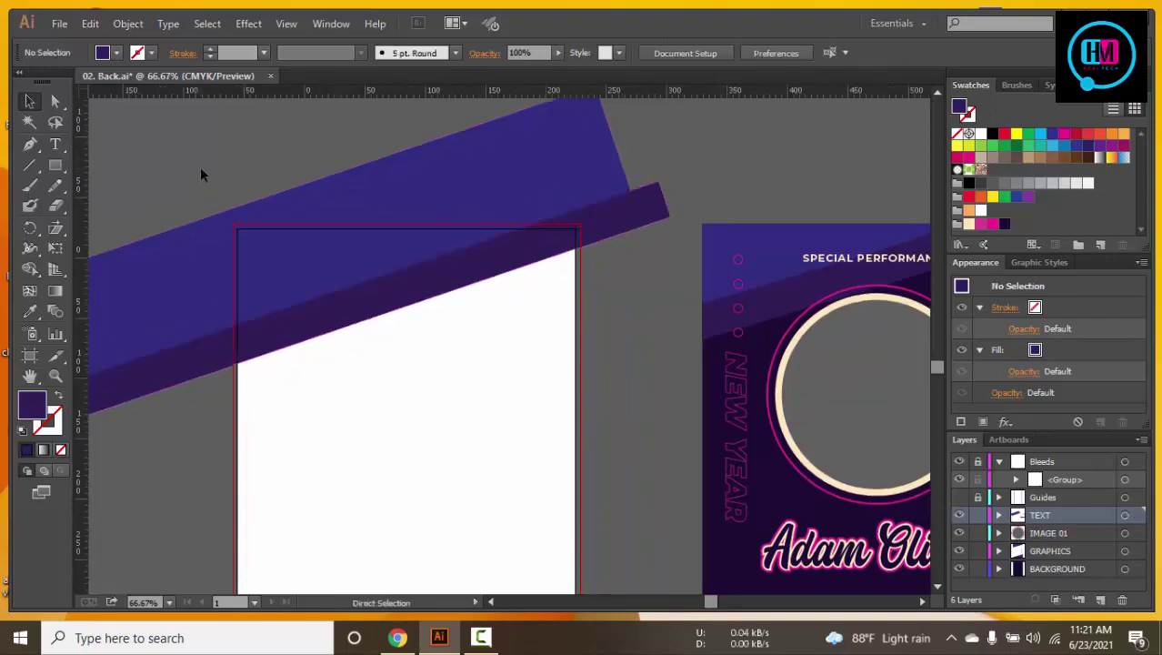
key(ctrl+minus)
key(ctrl+minus)
key(ctrl+minus)
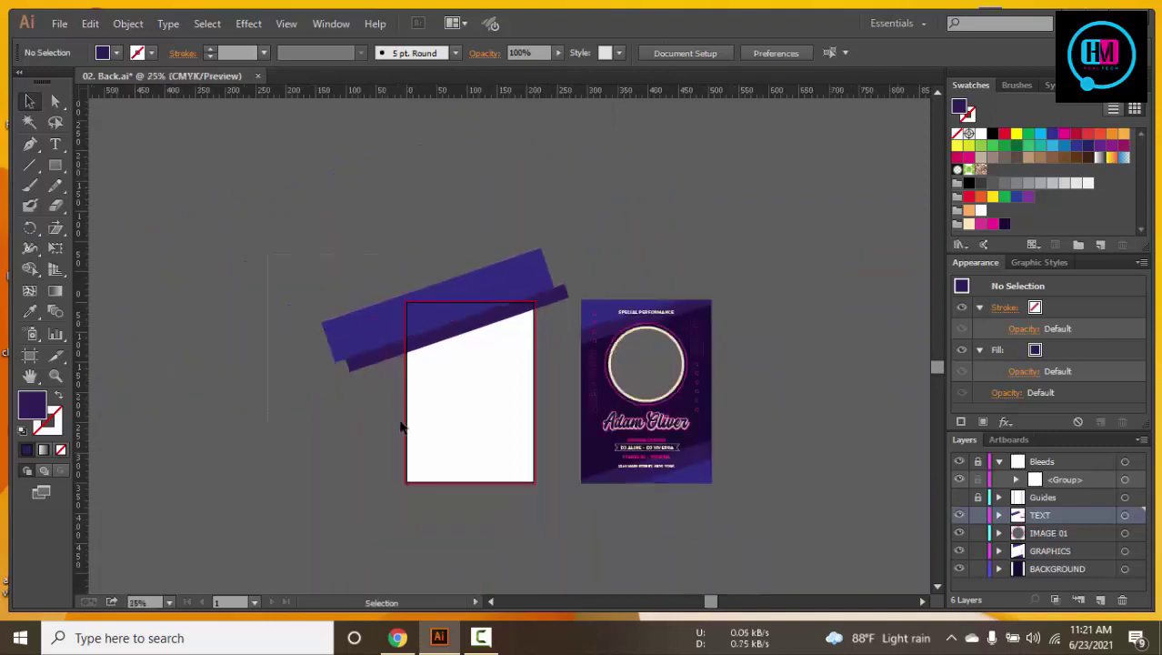
Move the reference poster further right, away from the artboard
click(388, 344)
mouse_move(729, 204)
mouse_down()
mouse_move(518, 132)
mouse_move(733, 122)
mouse_up()
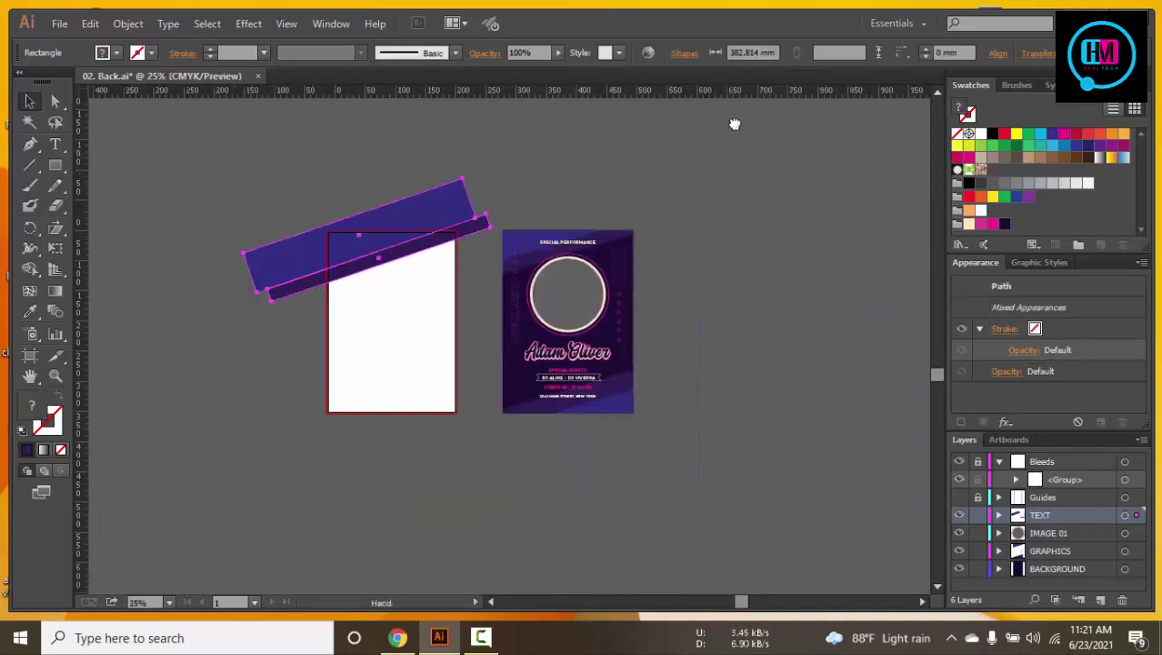
drag(723, 186, 567, 446)
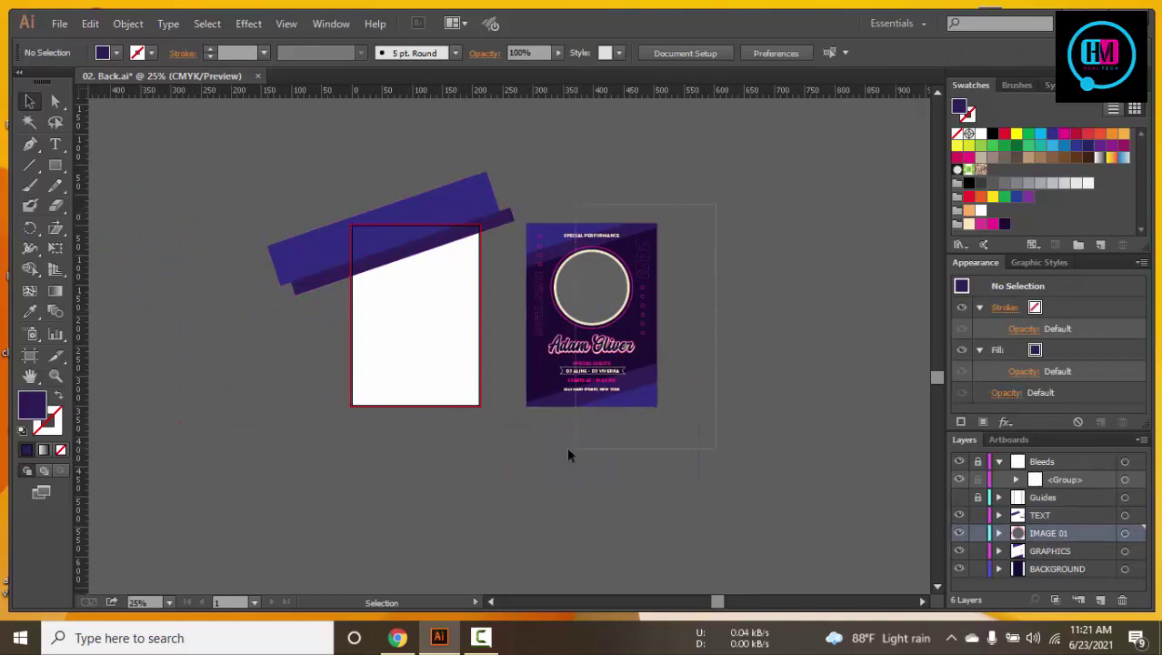
drag(628, 345, 829, 352)
Duplicate the band-and-strip pair to a spot below the artboard
drag(545, 138, 446, 278)
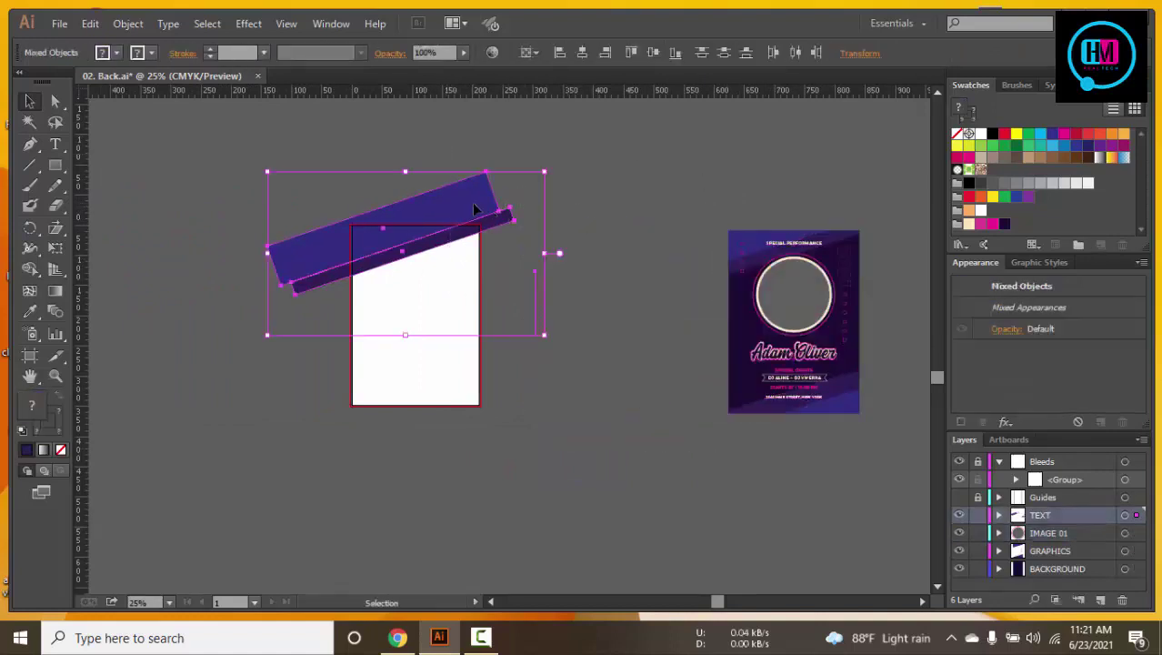
key(ctrl+d)
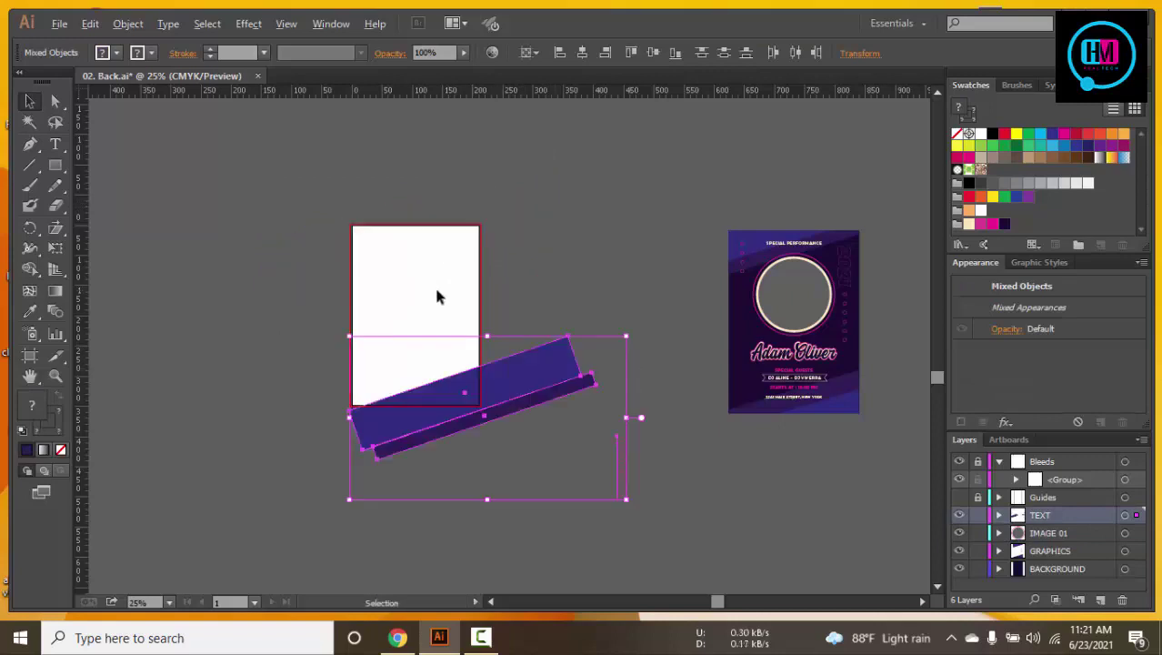
key(ctrl+z)
key(a)
key(v)
drag(408, 224, 489, 369)
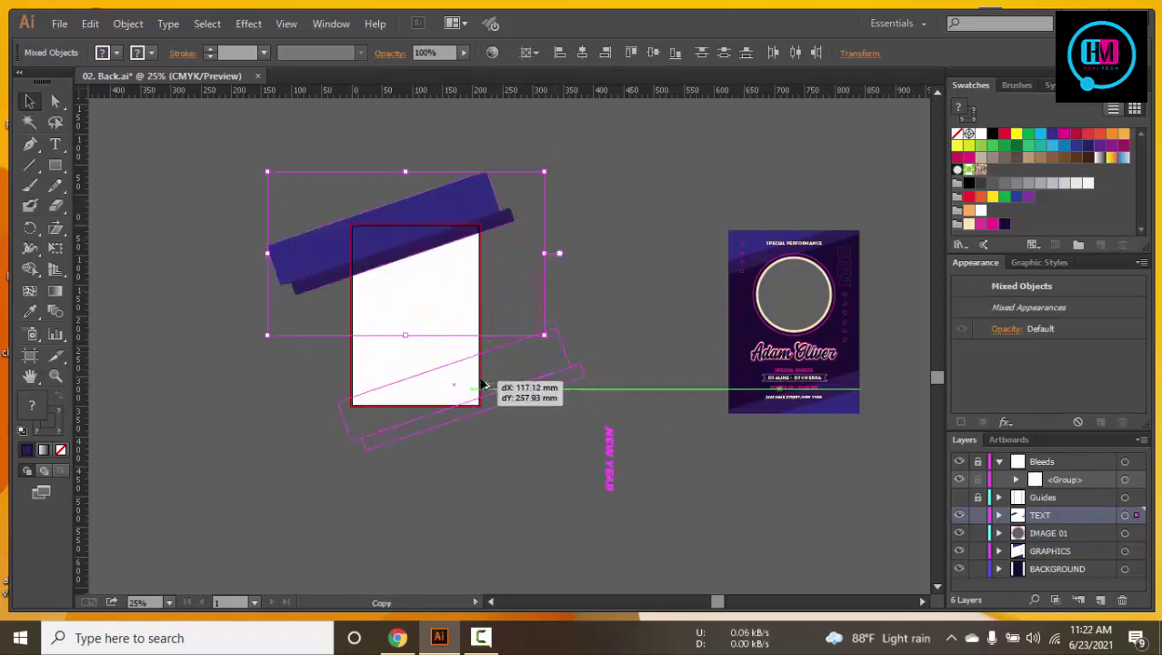
drag(543, 337, 544, 336)
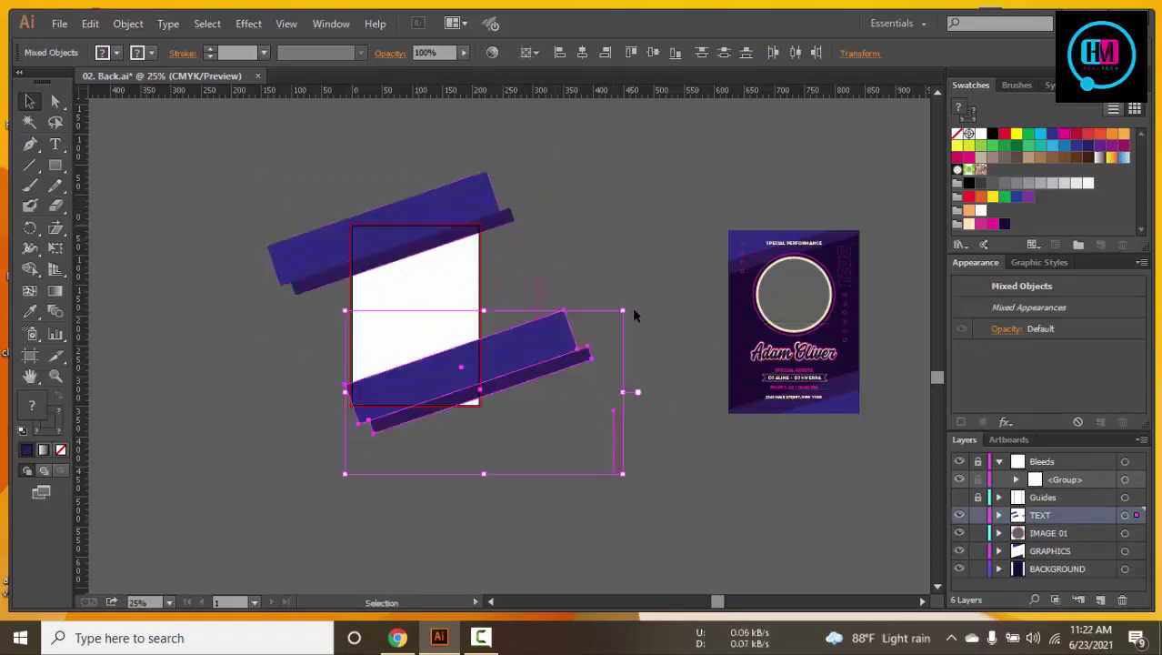
Rotate the copied pair upside down and fit it along the artboard's bottom edge
mouse_move(628, 304)
mouse_down()
mouse_move(276, 482)
mouse_move(286, 511)
mouse_move(240, 488)
mouse_up()
drag(552, 302, 486, 185)
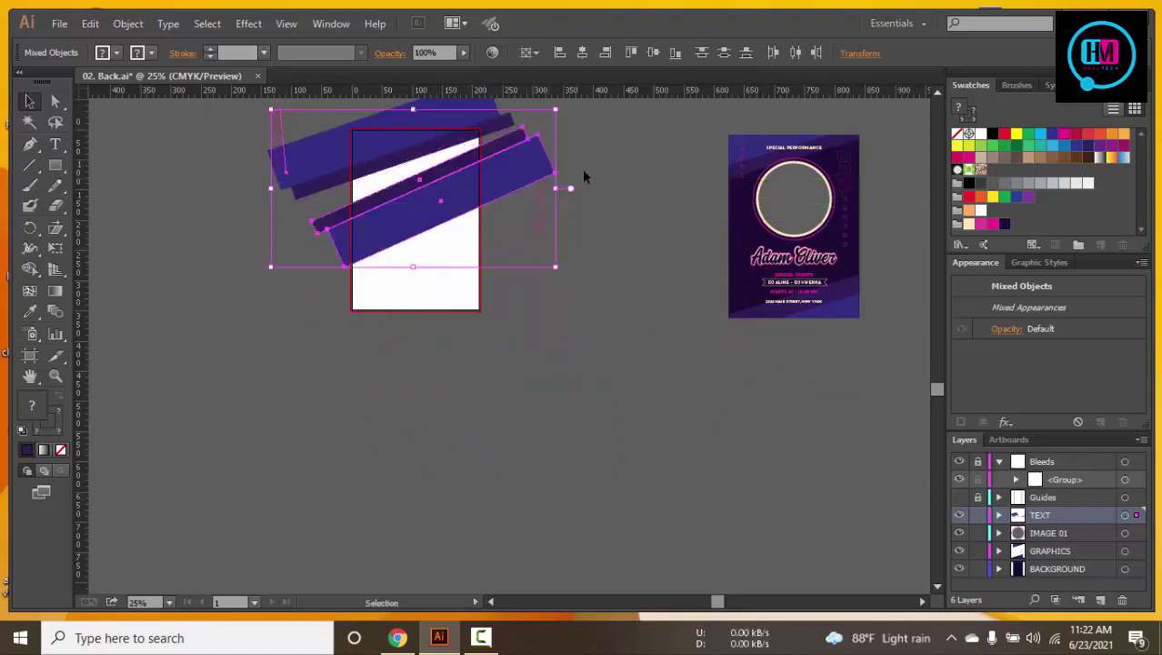
drag(564, 110, 565, 130)
drag(418, 209, 451, 329)
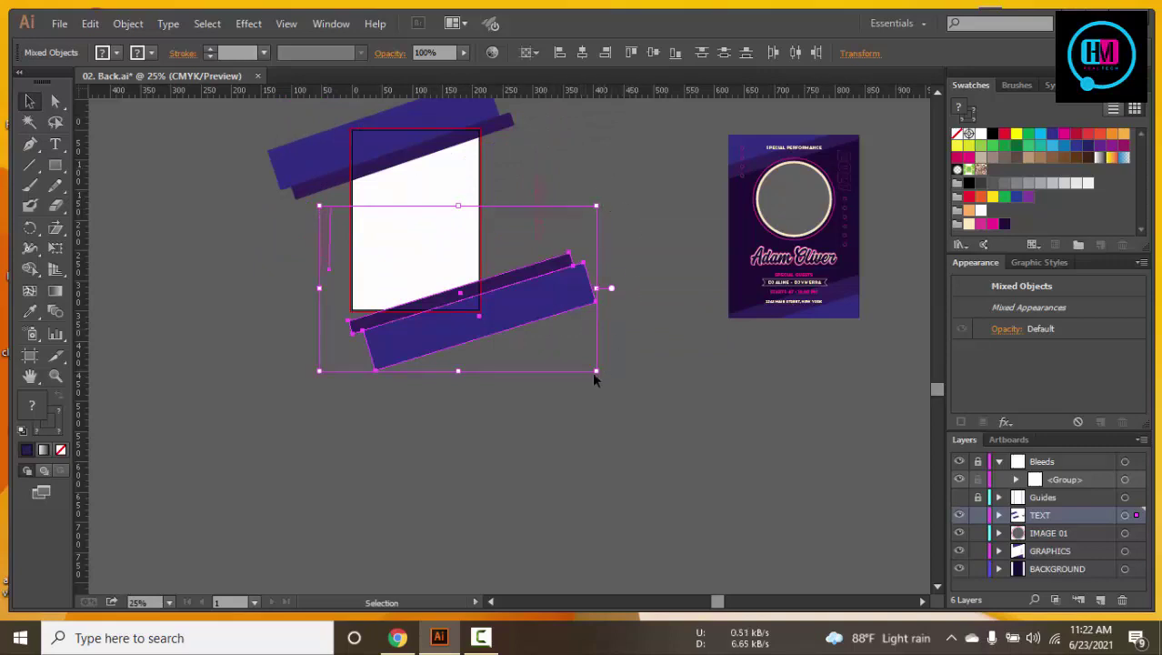
drag(545, 316, 536, 301)
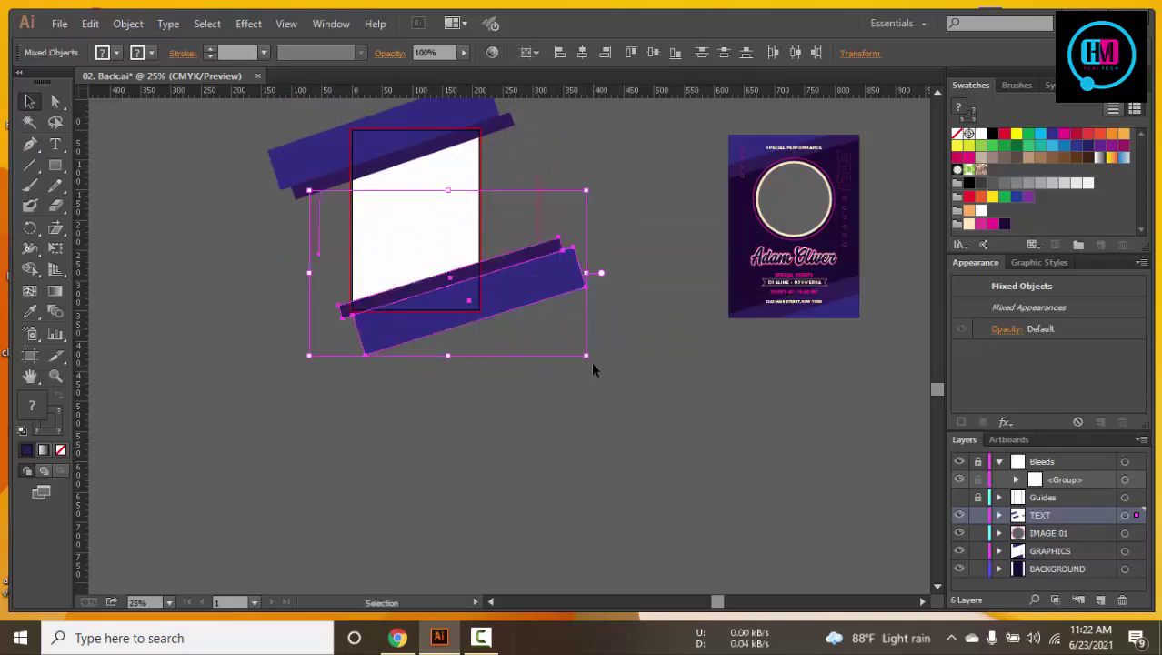
drag(587, 358, 597, 370)
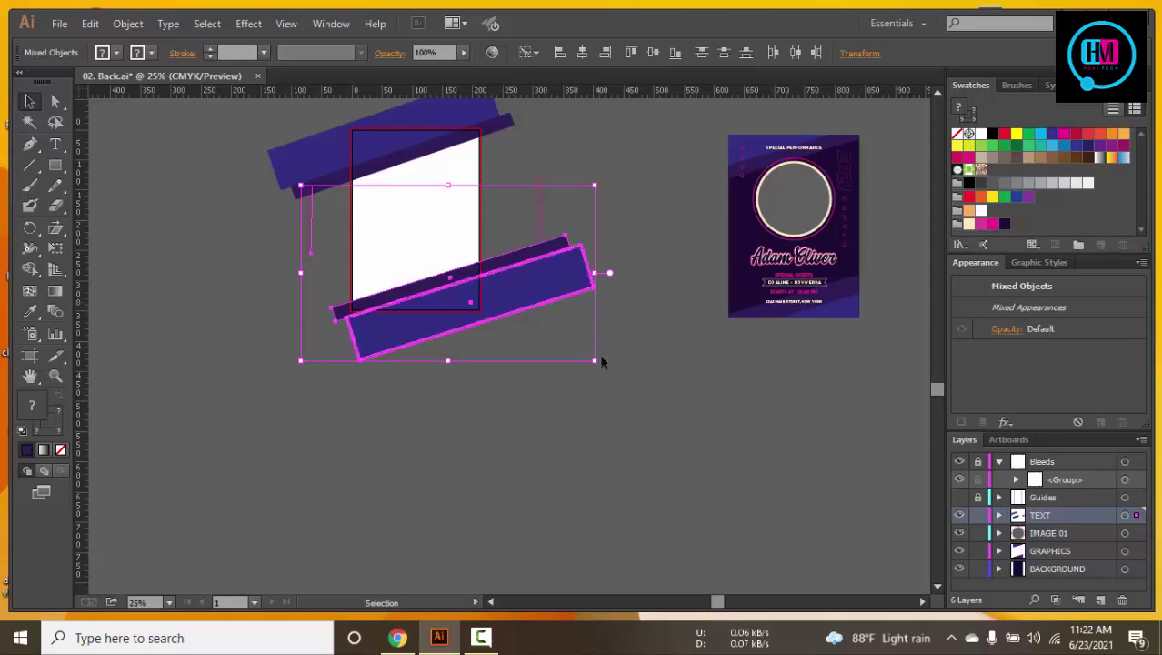
Check the mirrored bottom bars, then select all the purple bars
click(662, 408)
drag(600, 389, 638, 457)
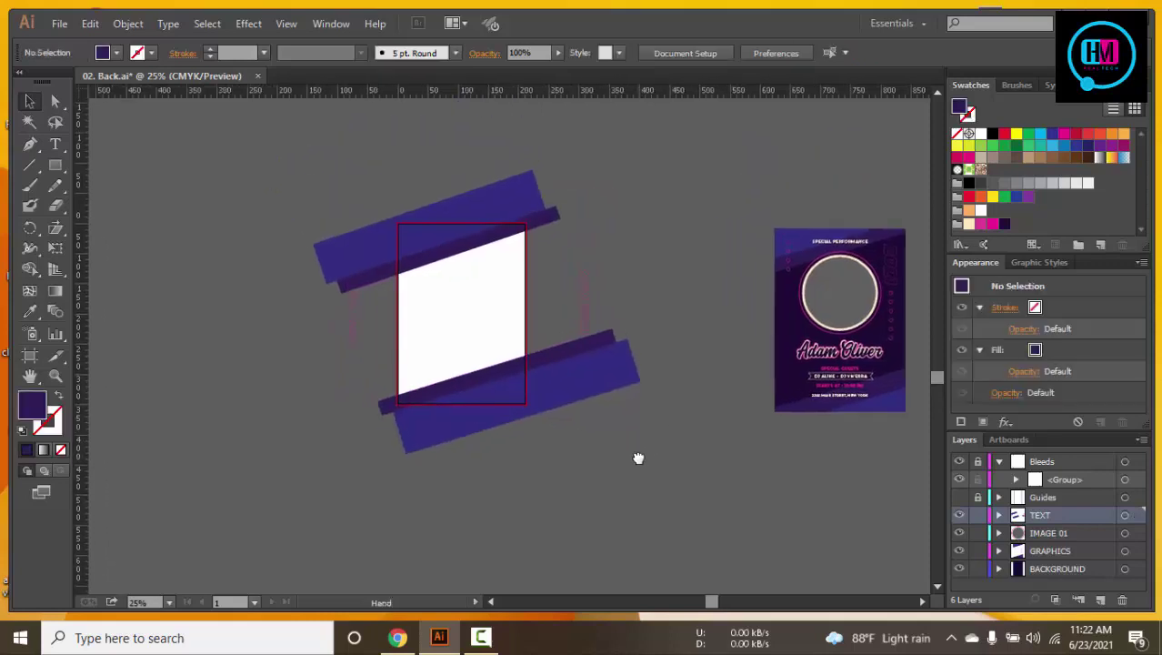
click(564, 373)
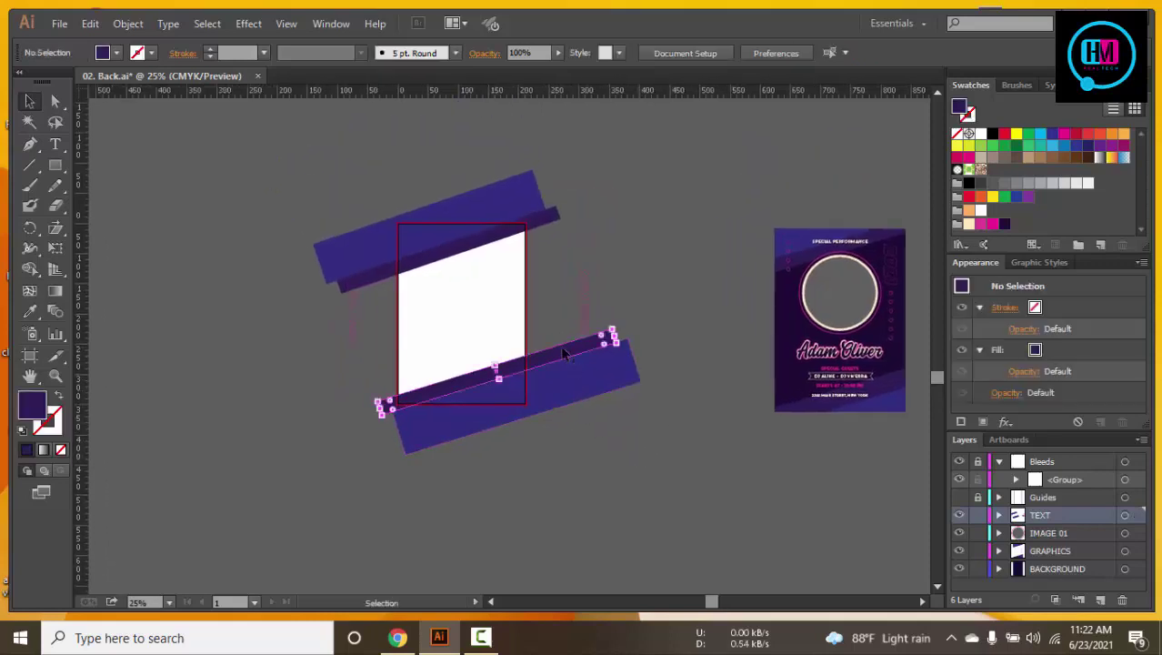
shift+click(559, 381)
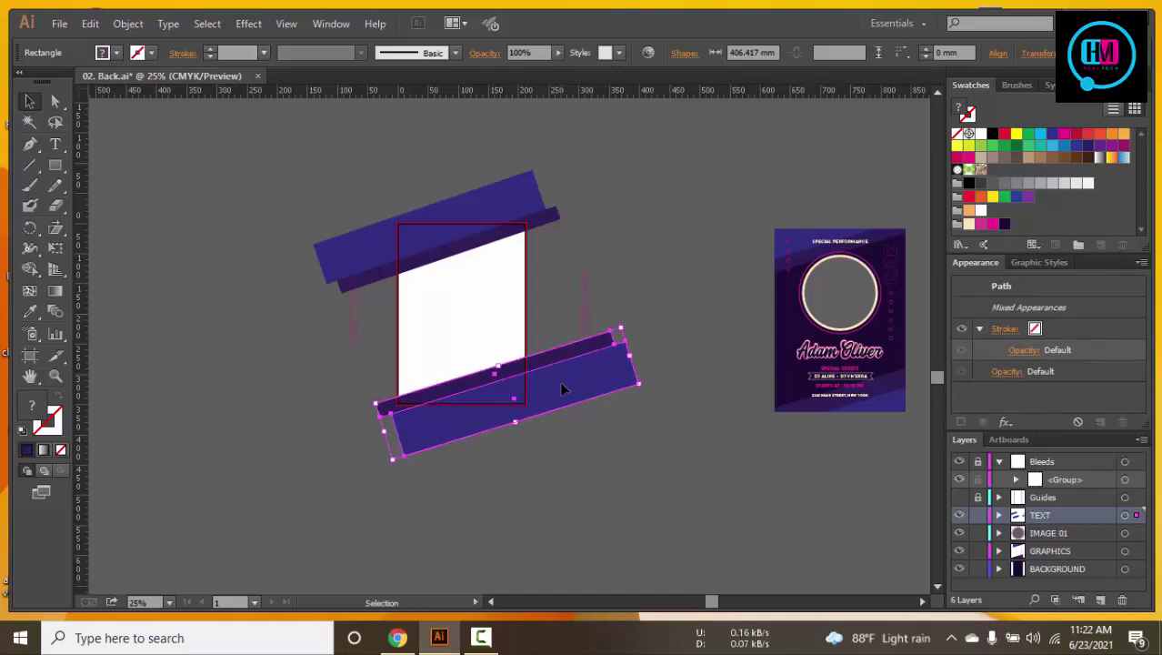
click(675, 280)
drag(675, 278, 592, 339)
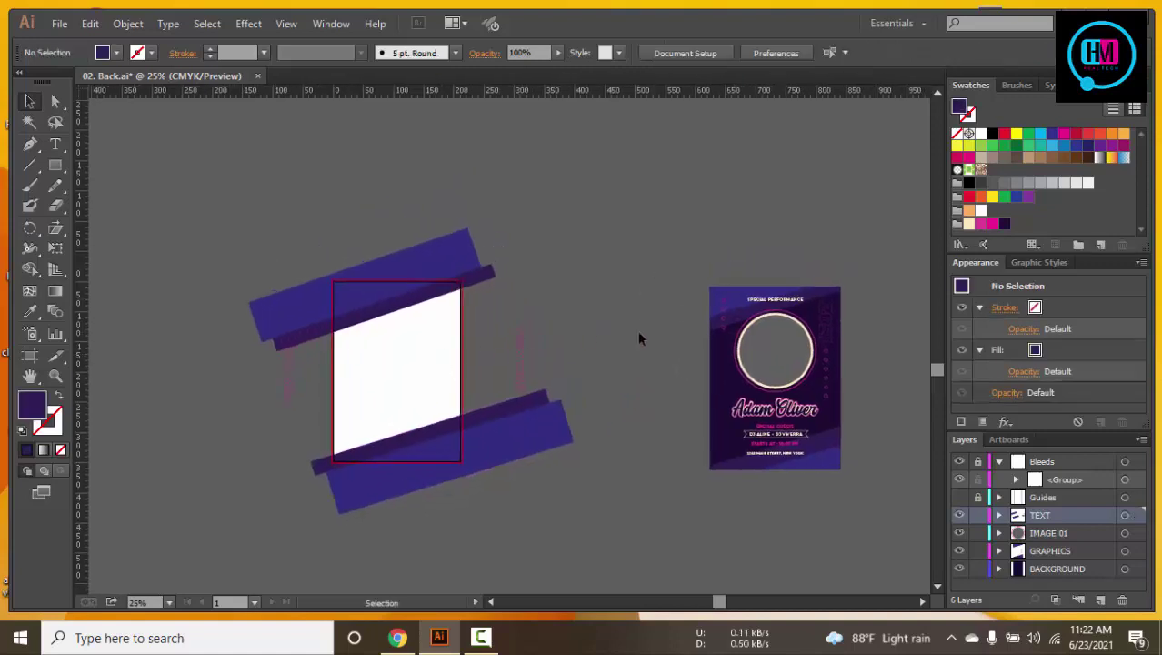
scroll(628, 329, up, 1)
scroll(625, 327, down, 1)
click(550, 464)
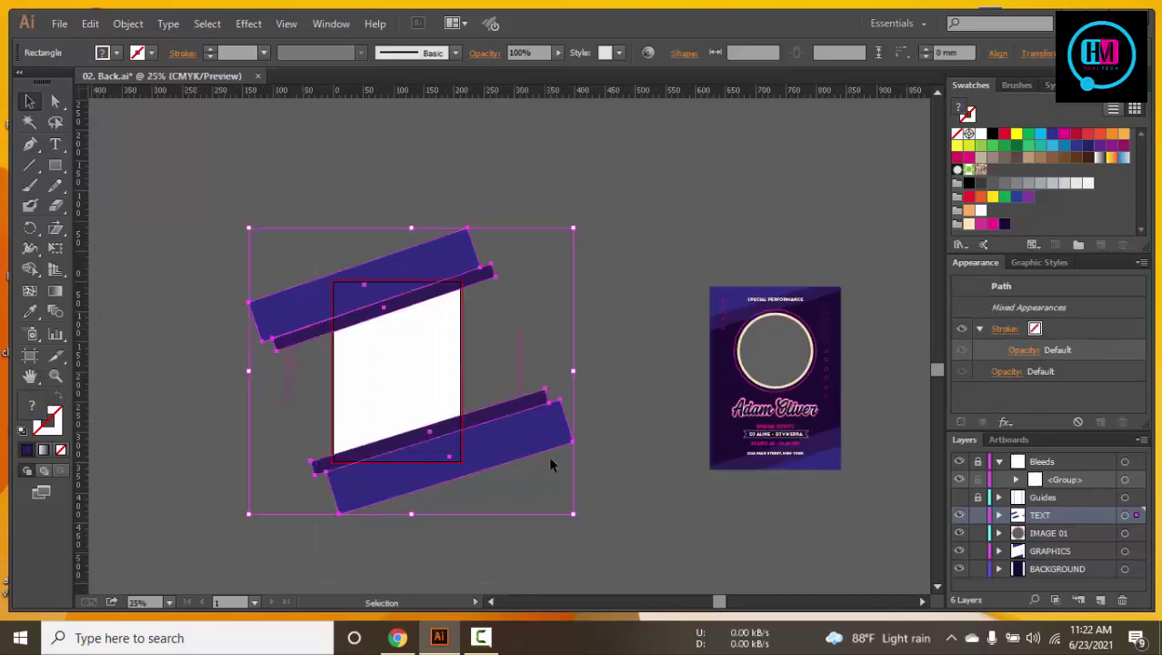
Remove the purple bars and draw a background rectangle covering the whole artboard
key(a)
key(v)
key(Delete)
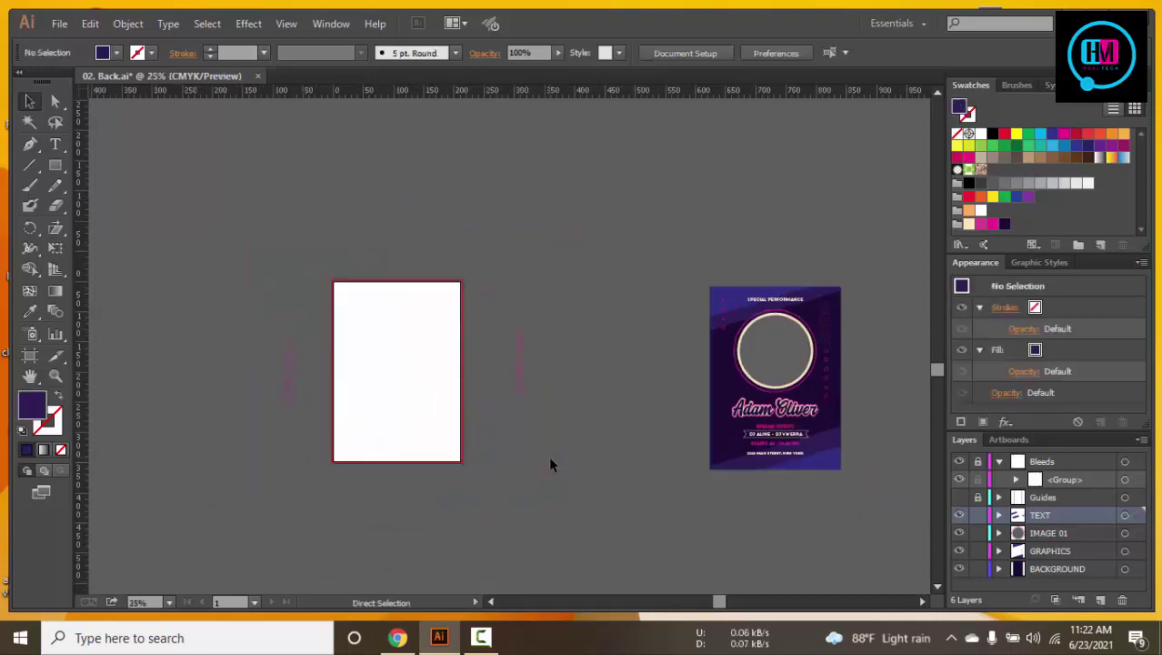
click(55, 170)
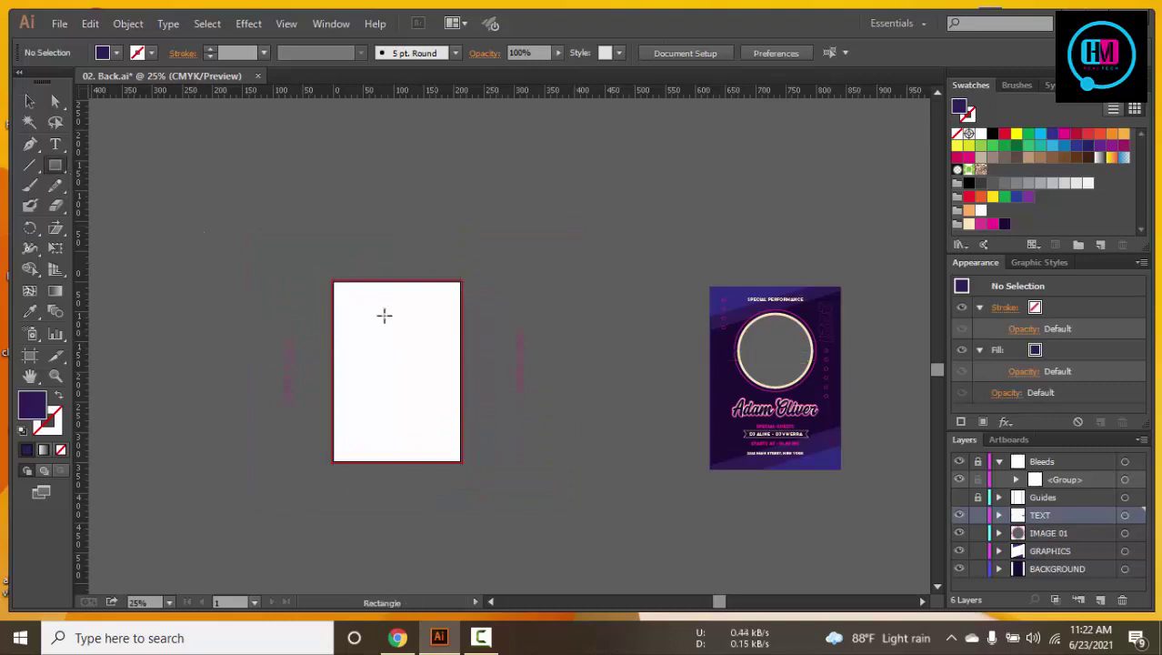
drag(335, 283, 459, 462)
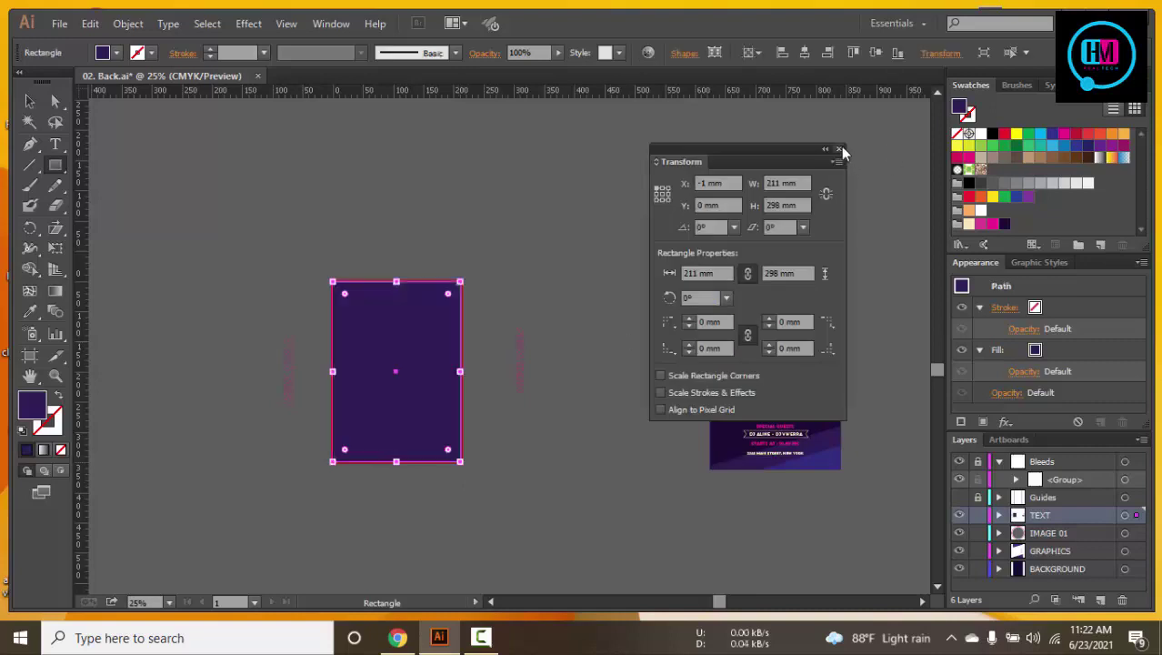
click(838, 148)
click(29, 101)
click(271, 179)
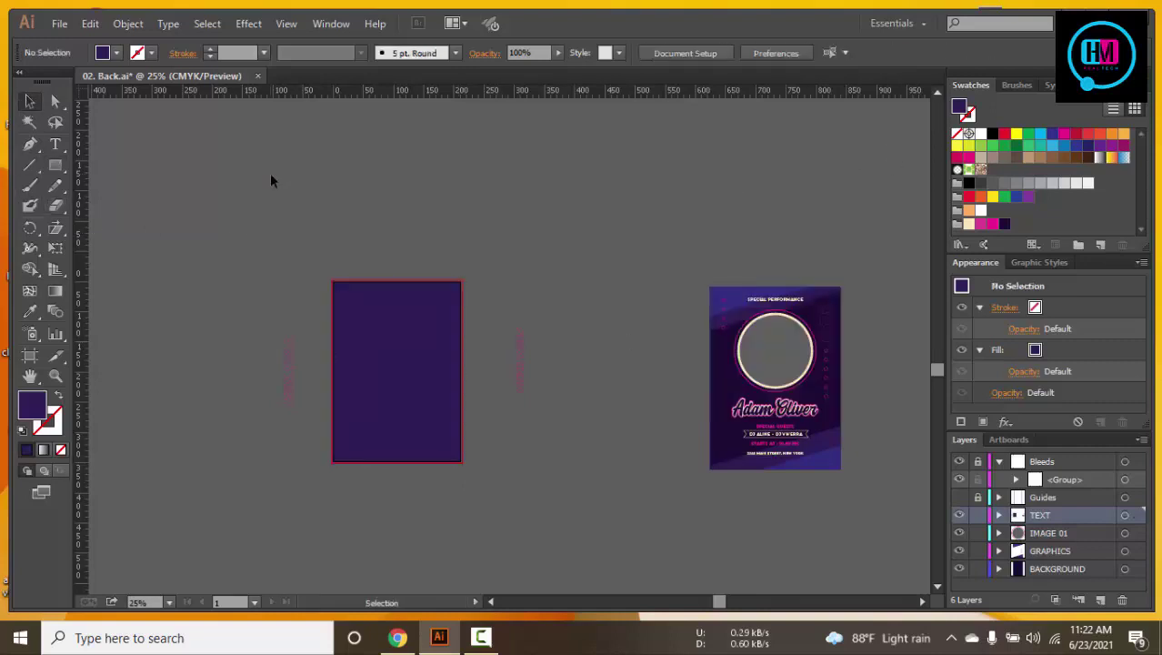
Paste the angled bands in place and bring the group to the front
key(ctrl+f)
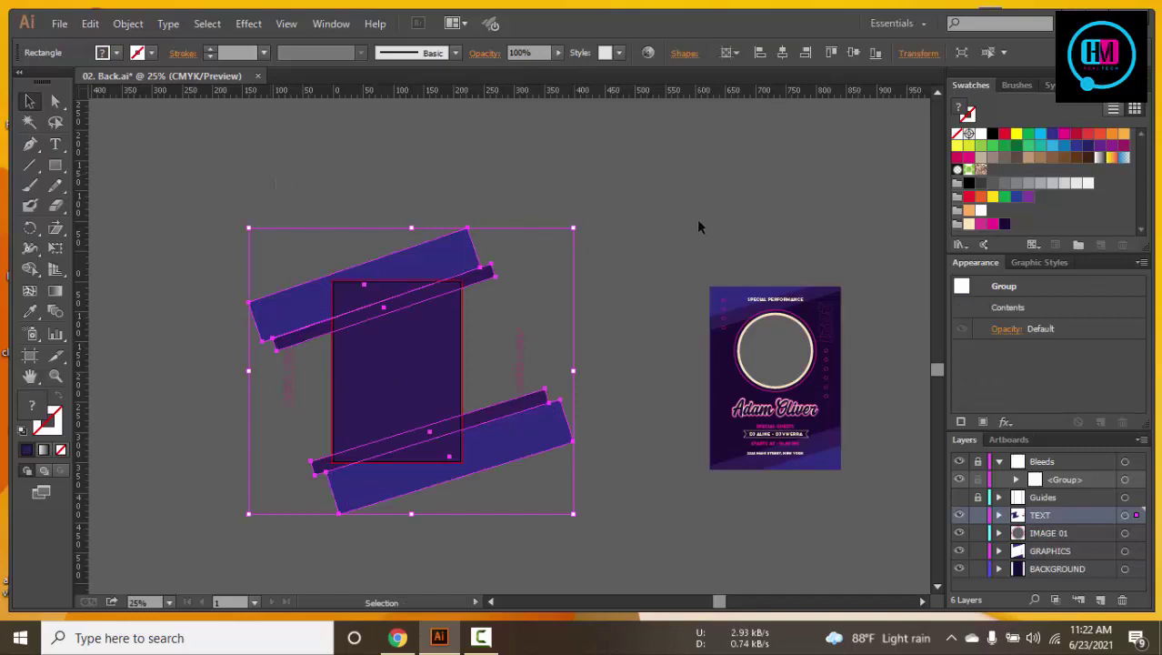
right_click(437, 260)
mouse_move(486, 402)
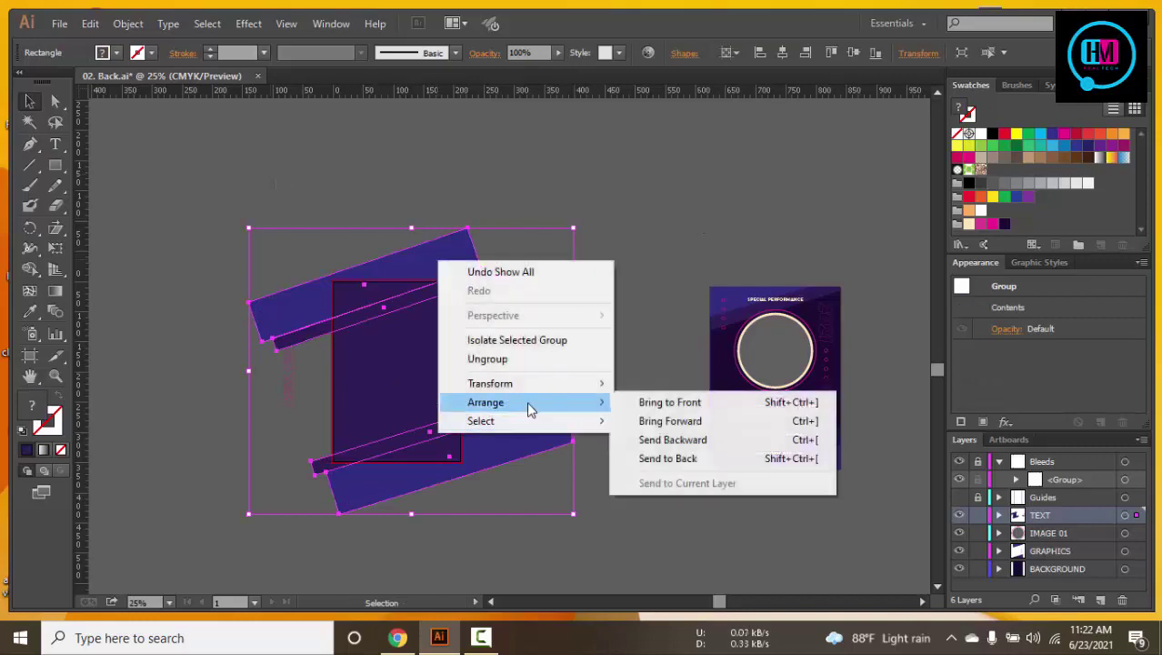
click(637, 402)
click(627, 199)
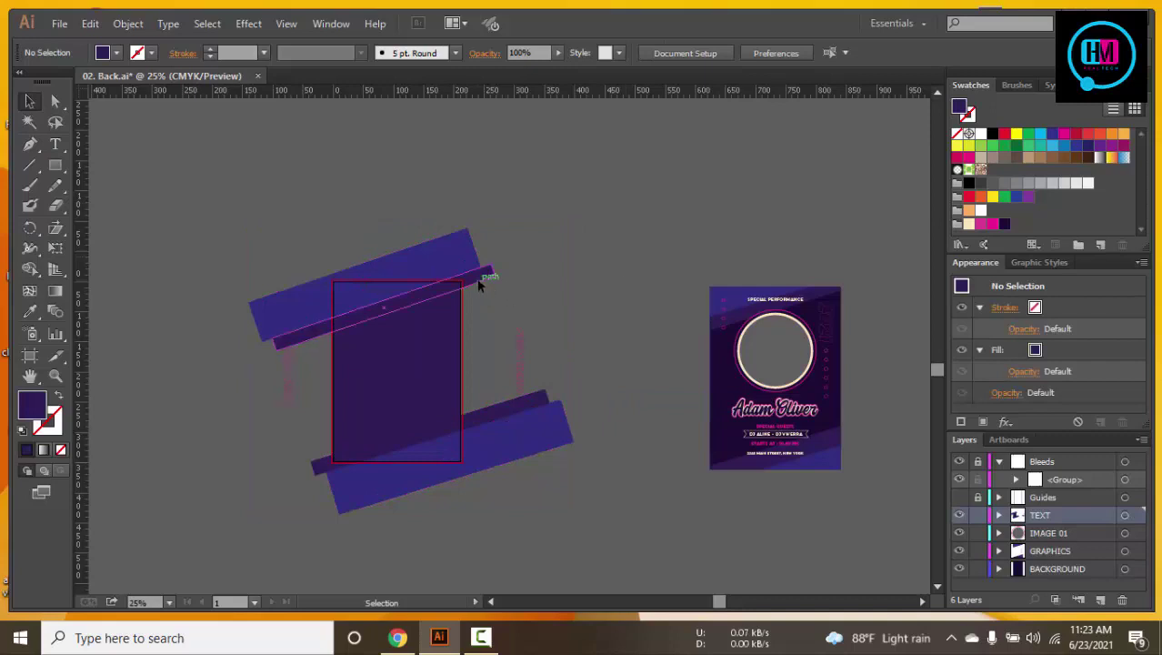
click(480, 277)
right_click(478, 278)
click(602, 213)
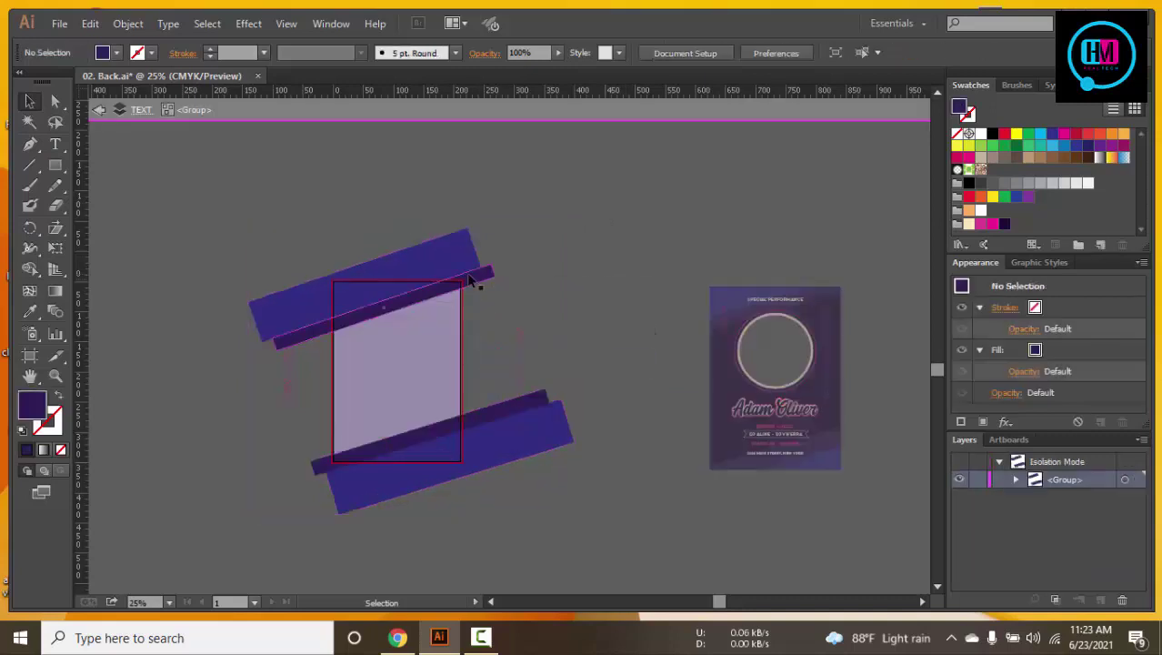
Ungroup the angled bands and select the thin upper bar
click(494, 272)
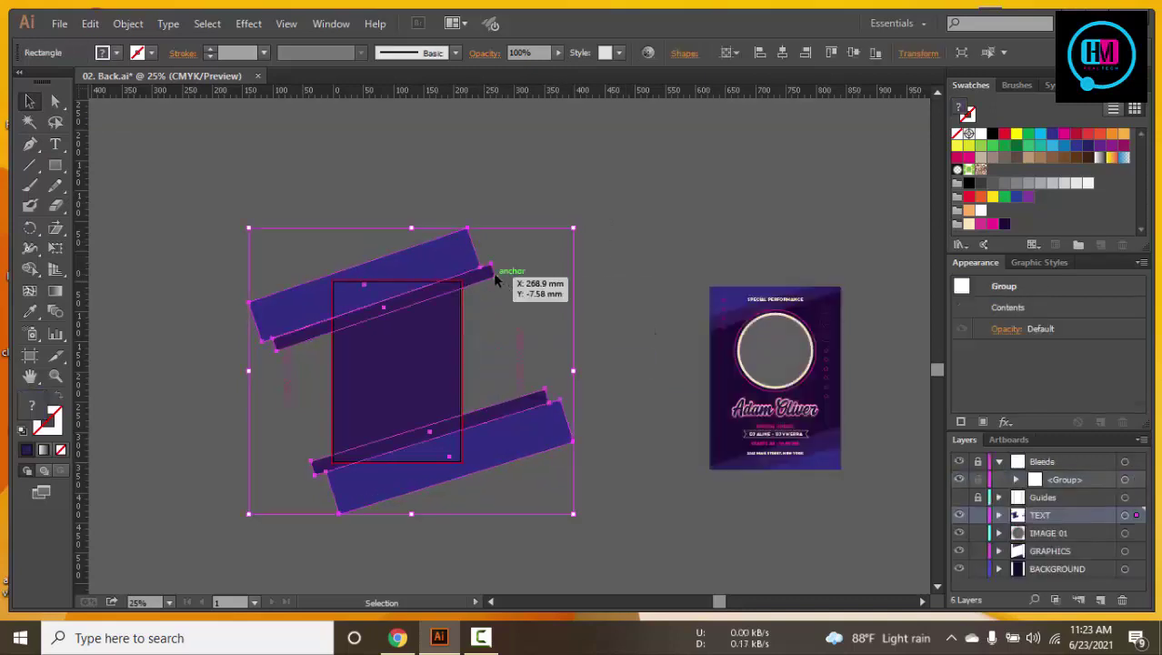
right_click(493, 272)
click(560, 372)
click(560, 277)
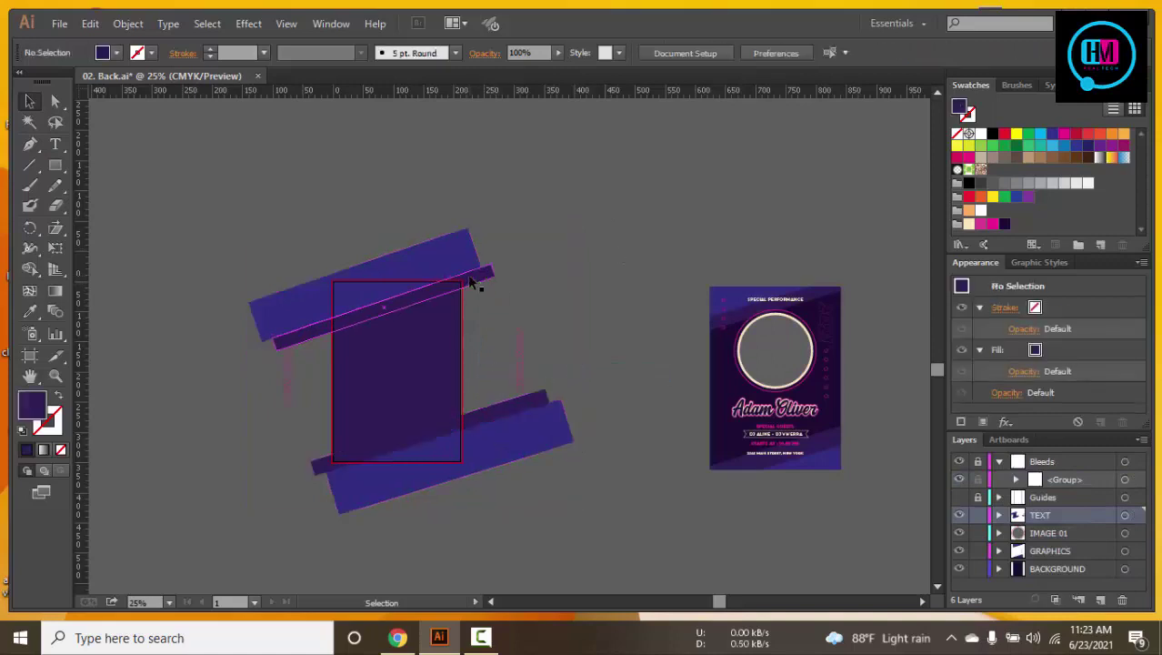
click(479, 283)
Give both thin bars the flyer's darker purple and lower their opacity
shift+click(506, 414)
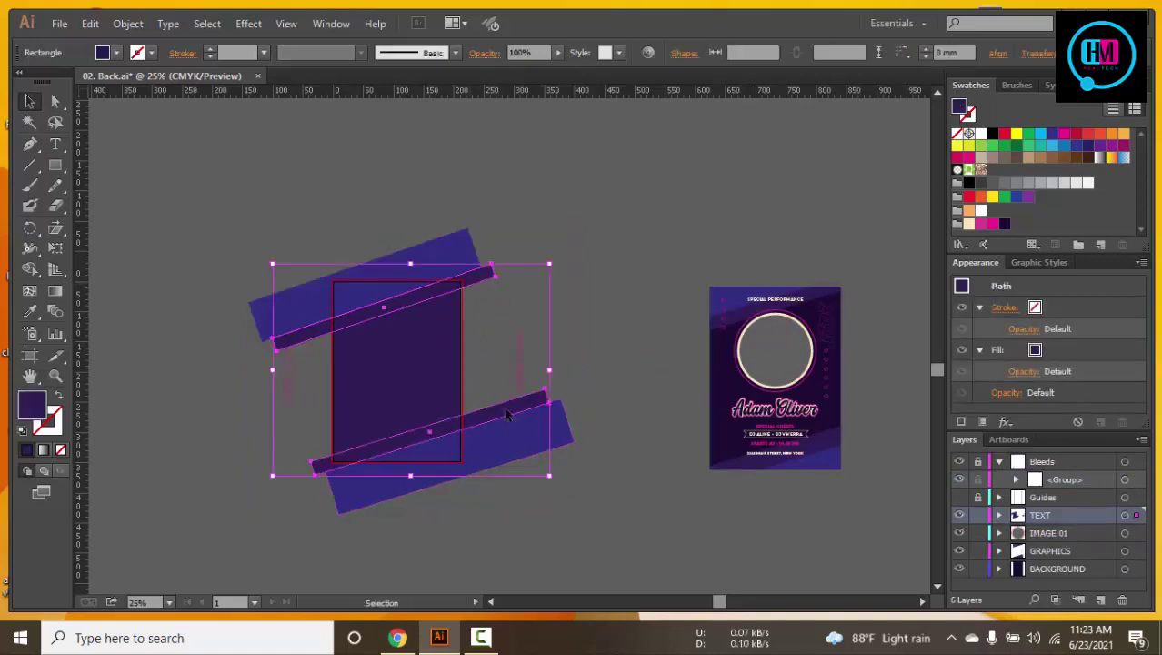
key(i)
click(745, 314)
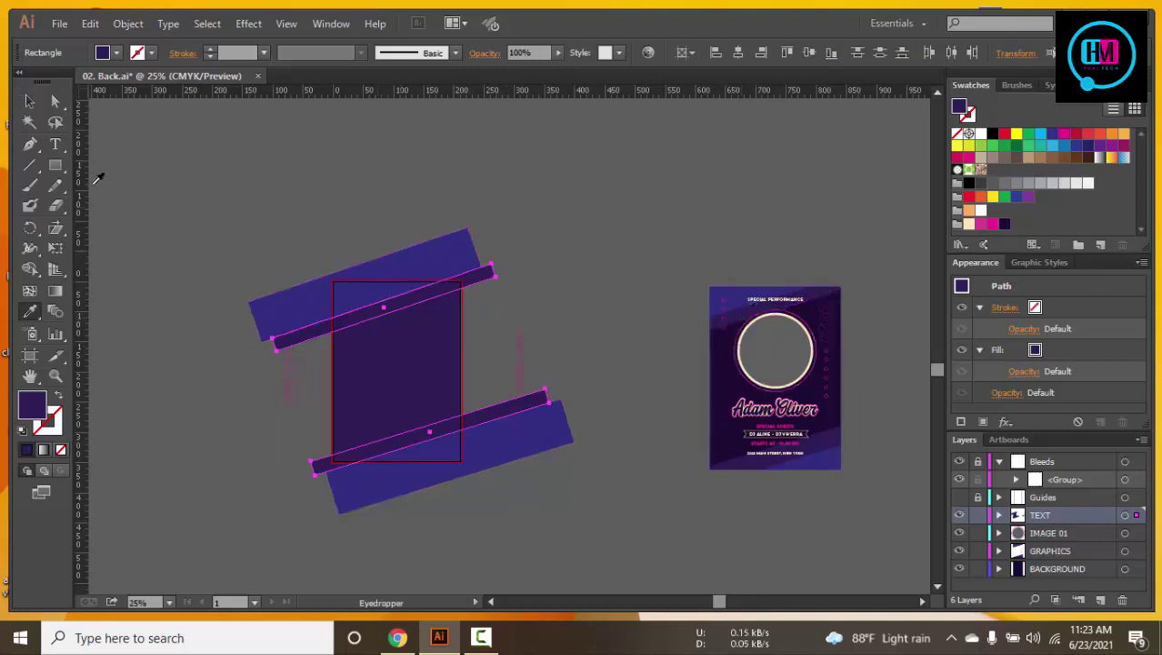
key(v)
click(558, 54)
click(516, 67)
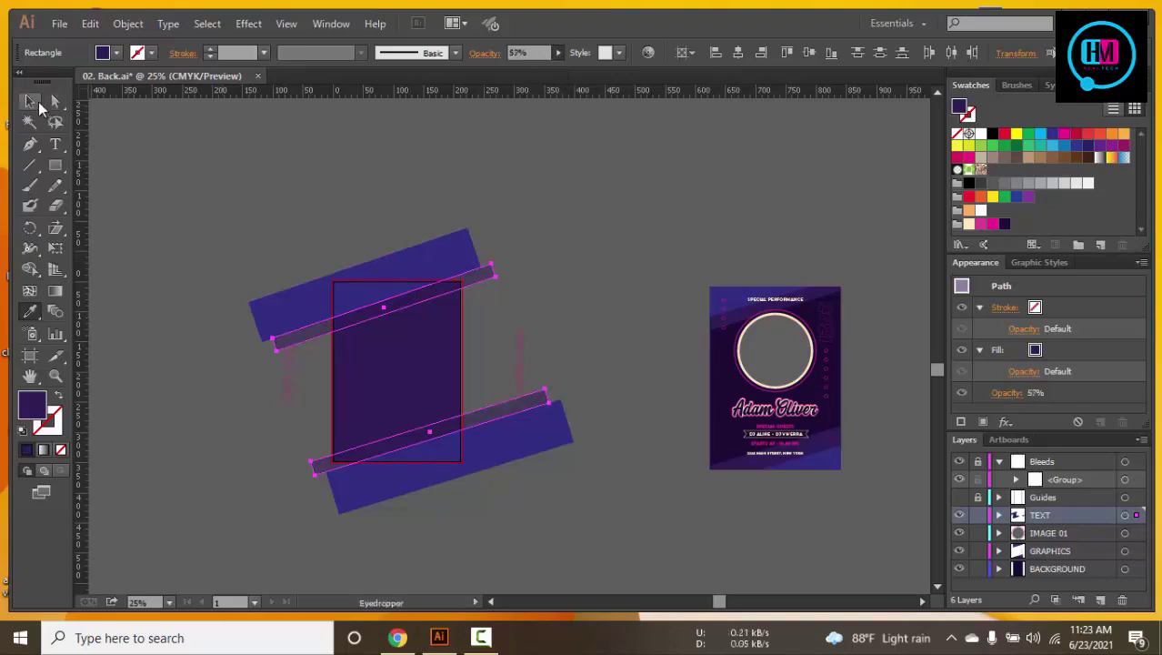
click(206, 154)
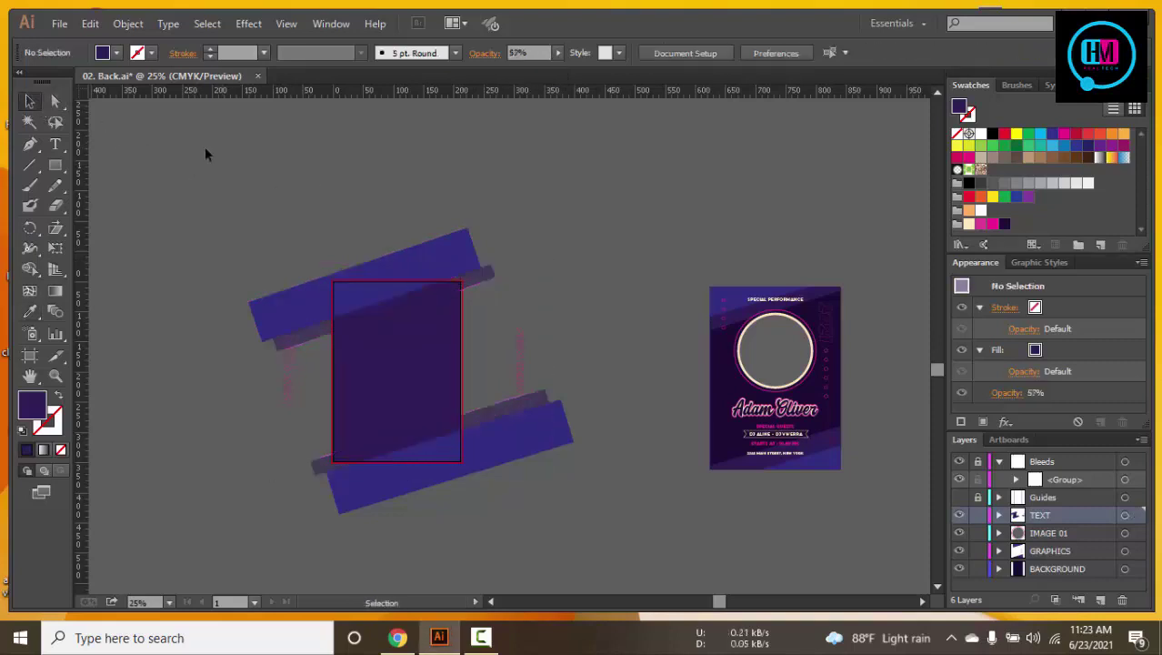
Set the wide upper band to 60% opacity
click(485, 286)
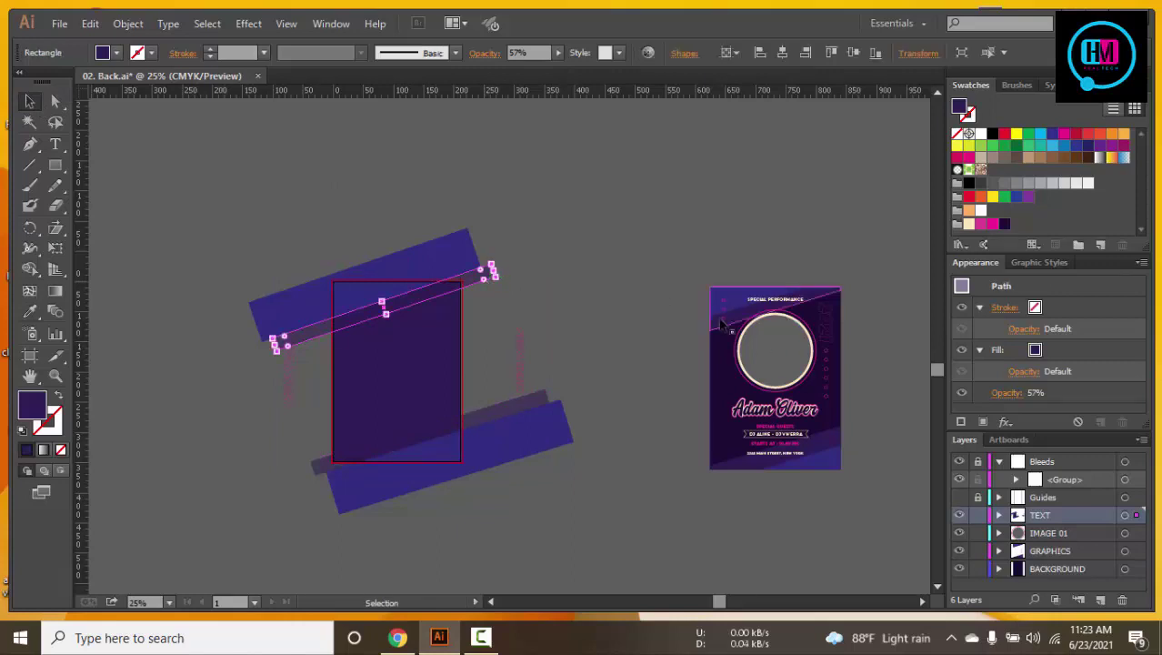
click(741, 318)
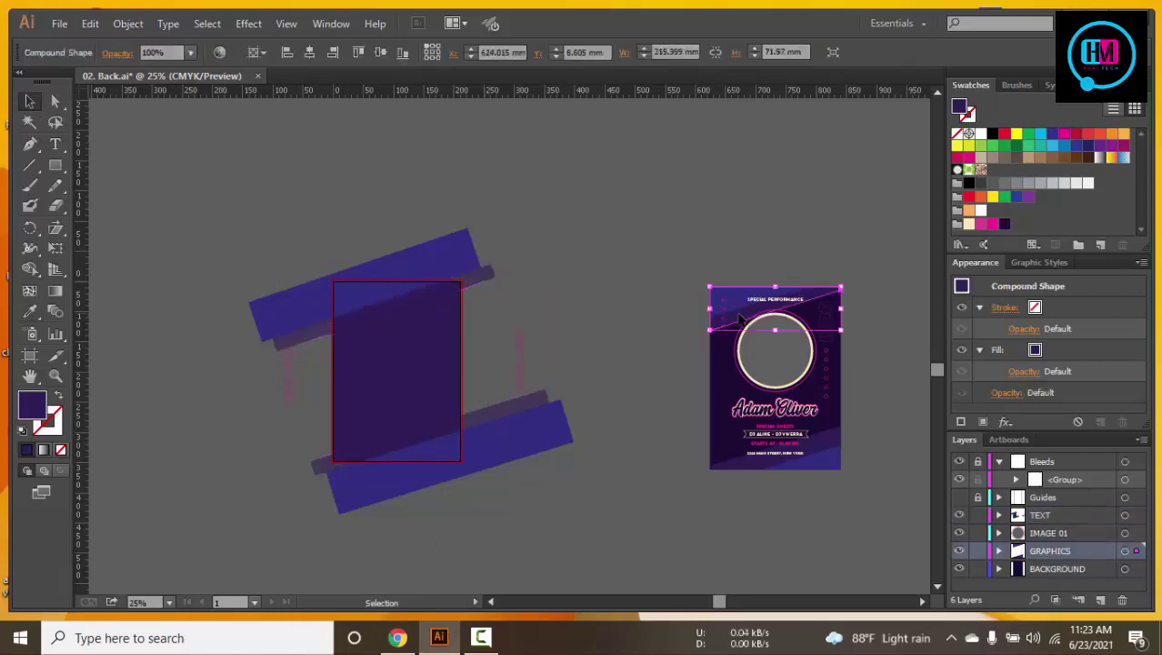
click(472, 275)
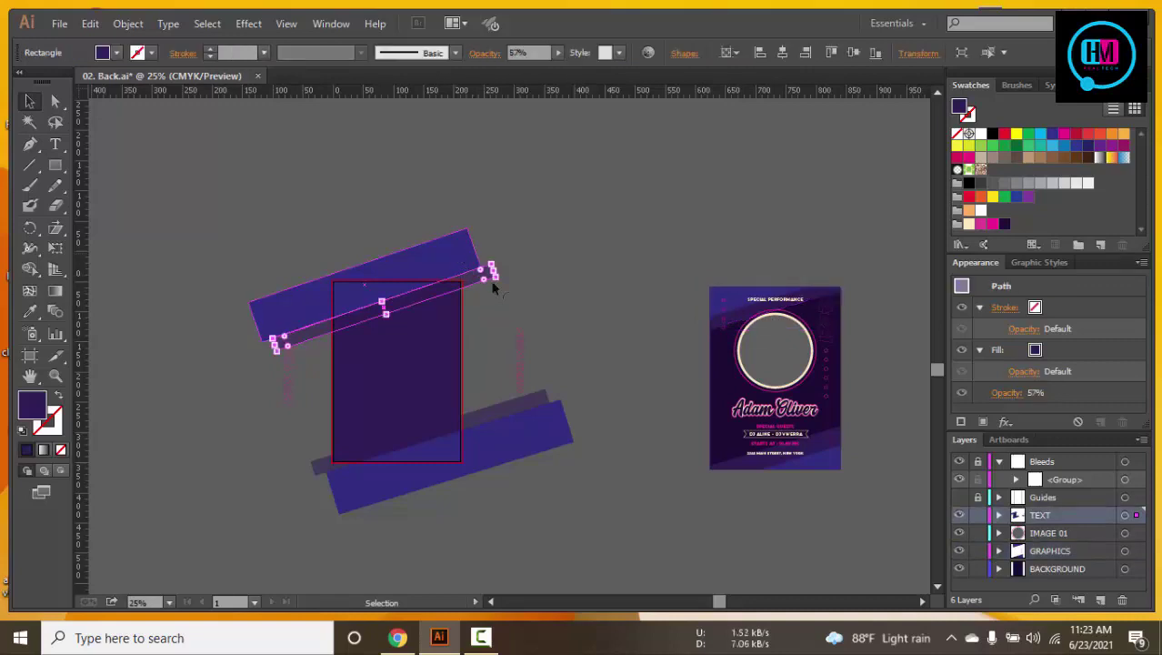
key(a)
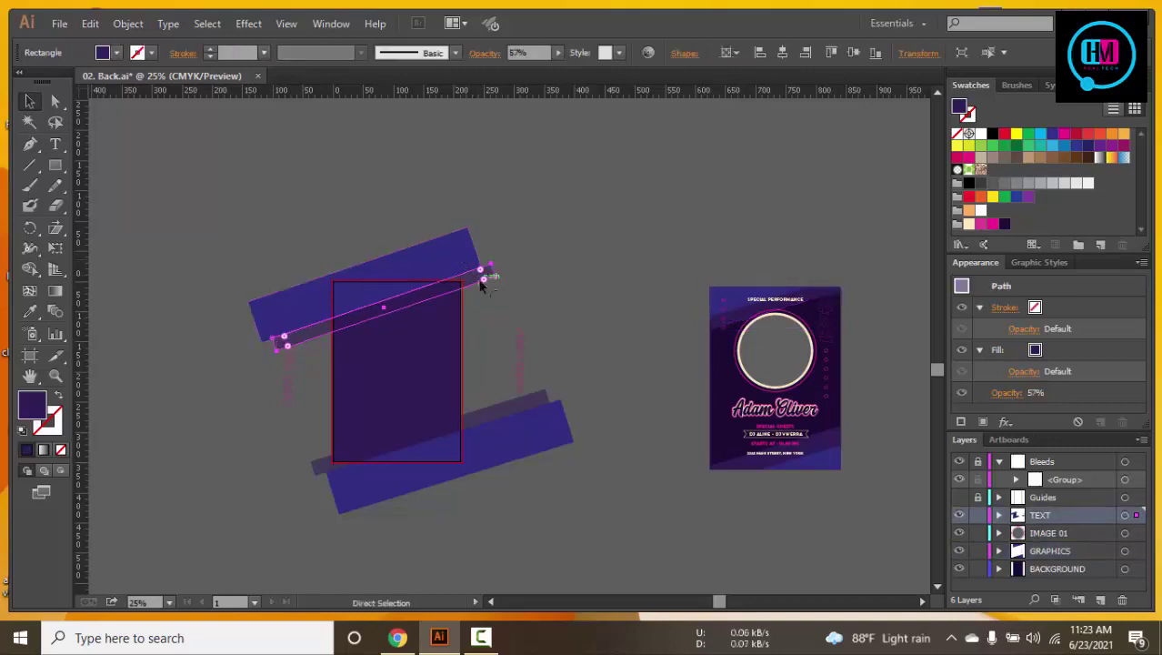
key(v)
click(461, 238)
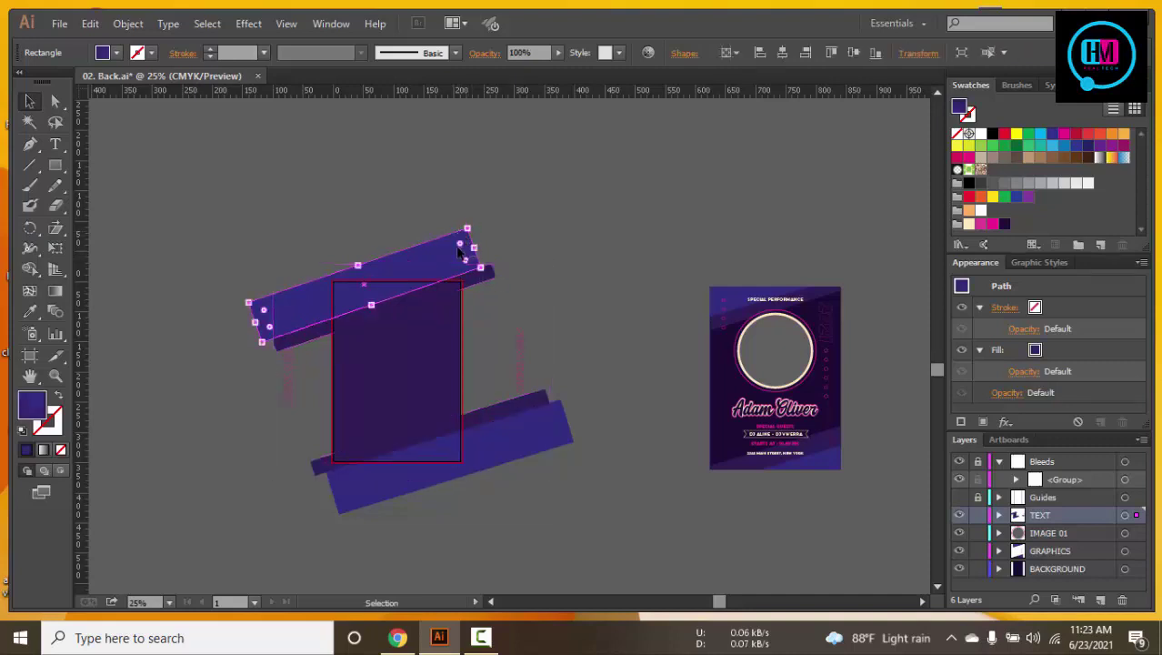
click(557, 52)
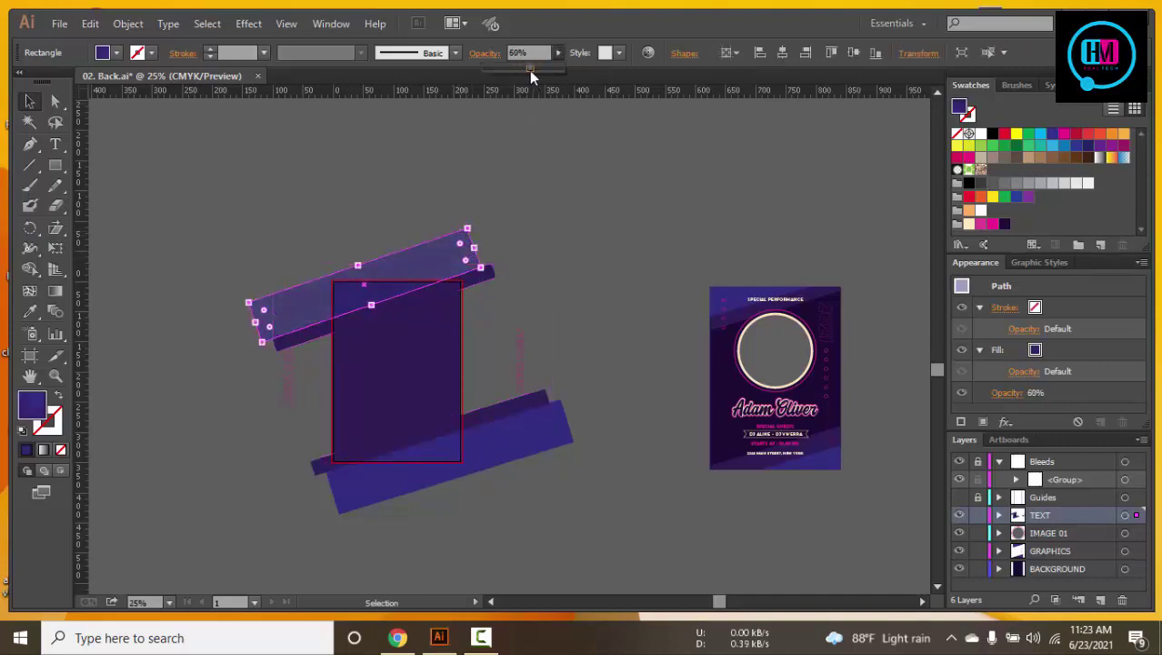
drag(513, 69, 610, 82)
click(578, 253)
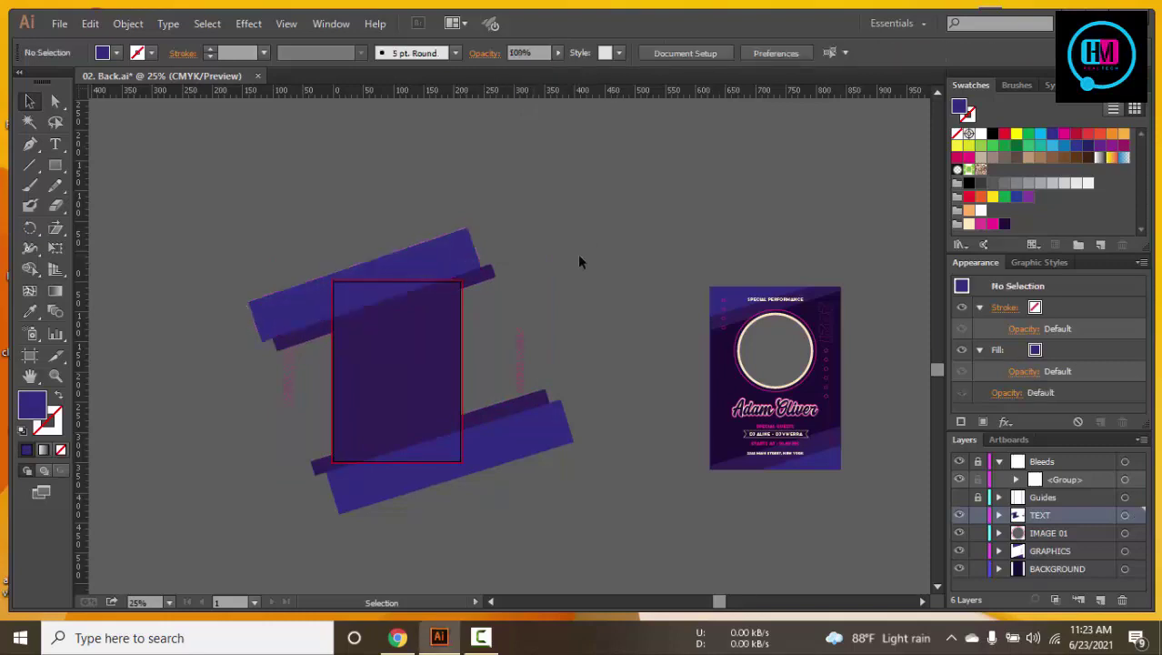
Move the purple triangle off the flyer onto the canvas and adjust the flyer's top element
drag(730, 286, 706, 213)
click(782, 273)
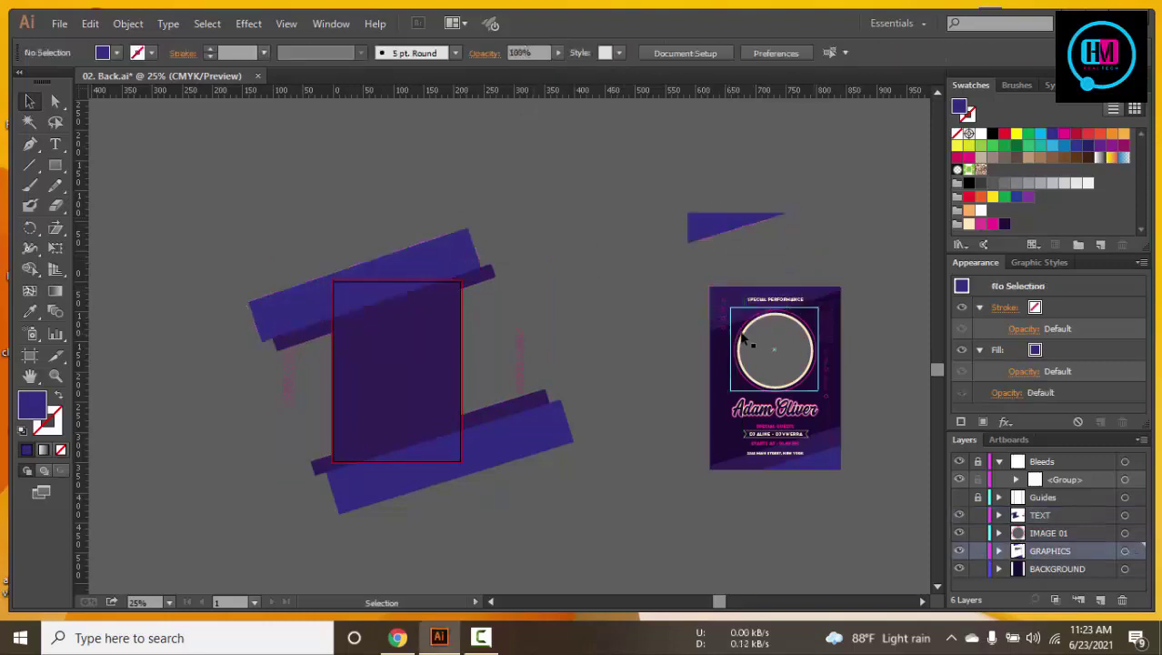
drag(724, 344, 718, 292)
click(537, 284)
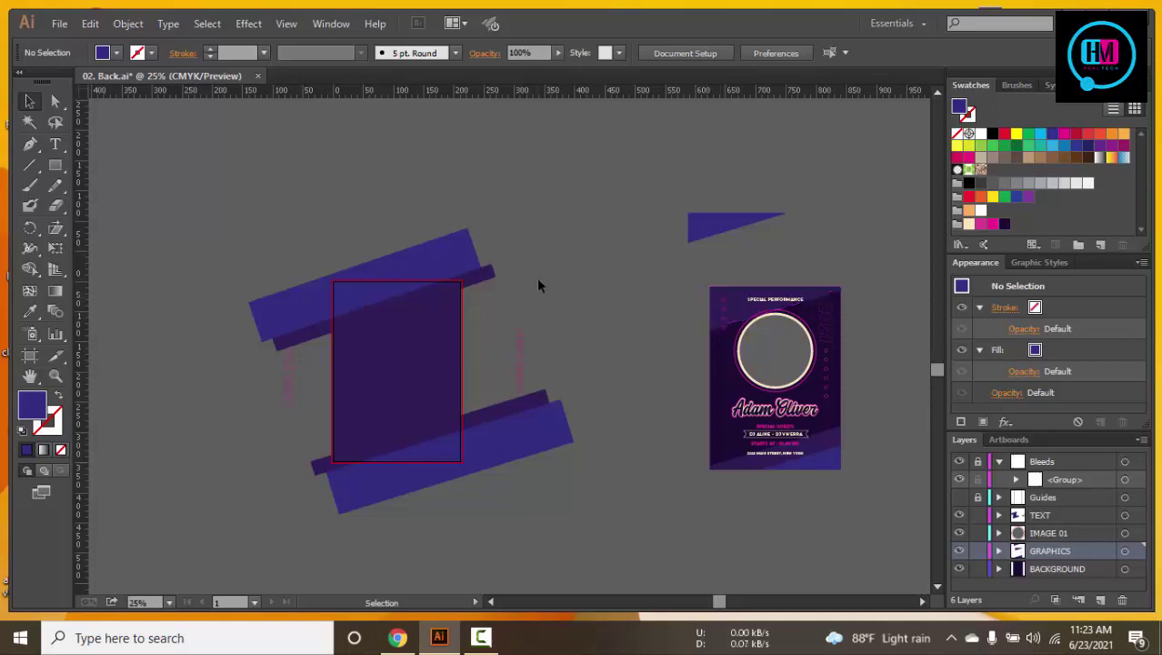
click(723, 368)
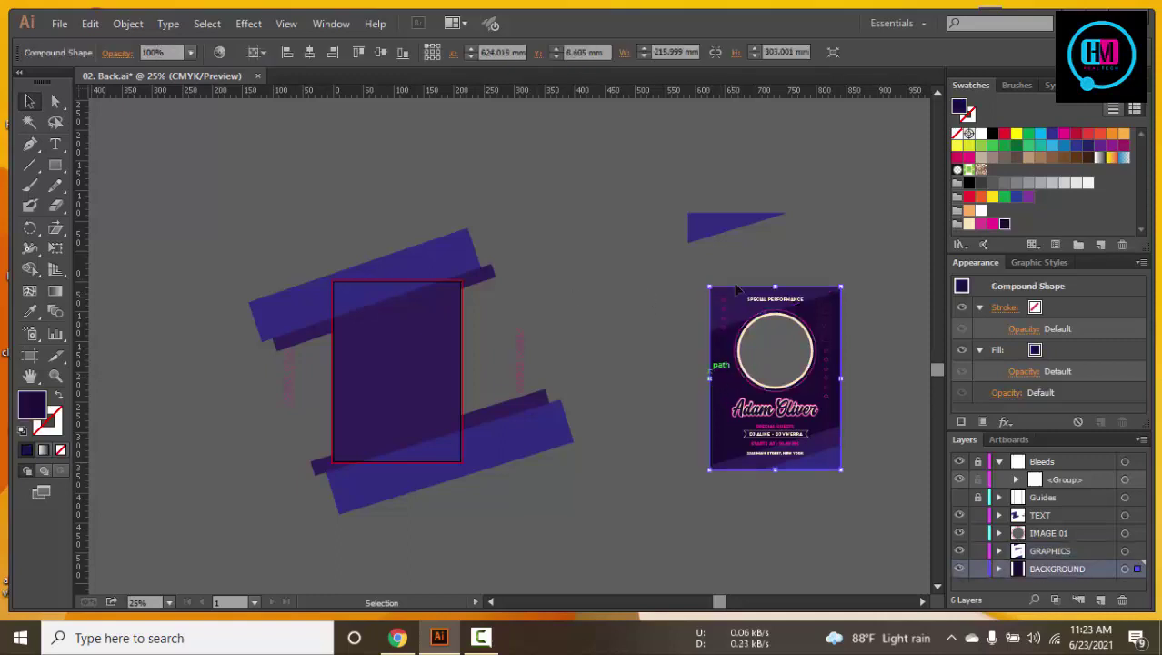
click(744, 238)
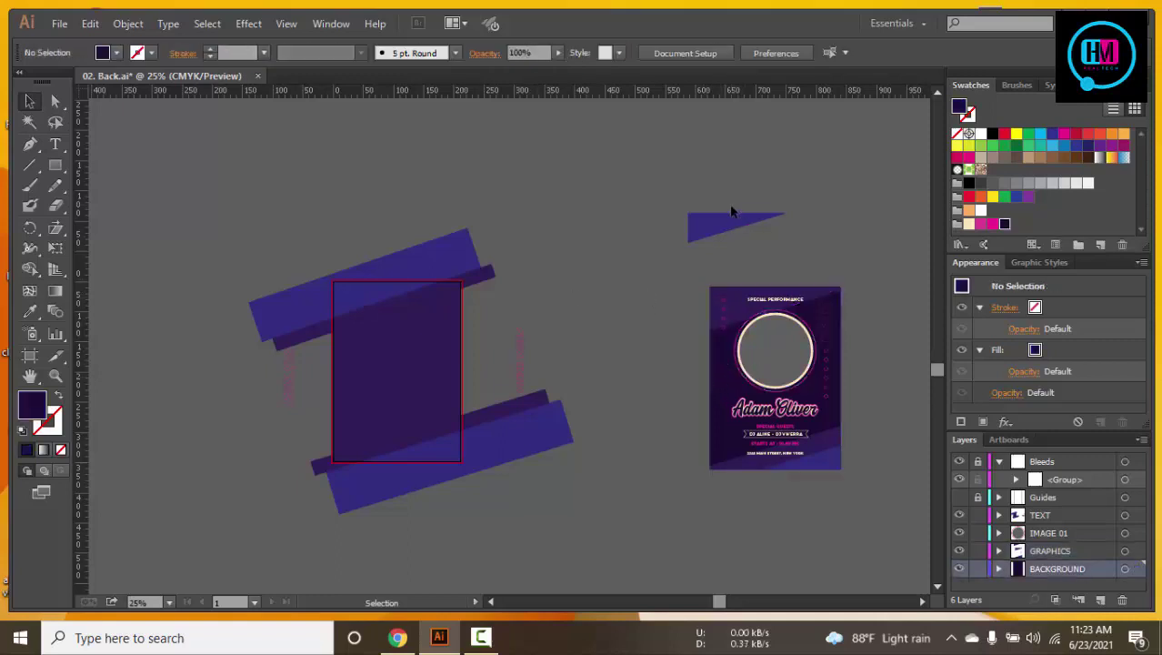
Set the left purple rectangle to 86% opacity and delete the stray triangle
click(425, 340)
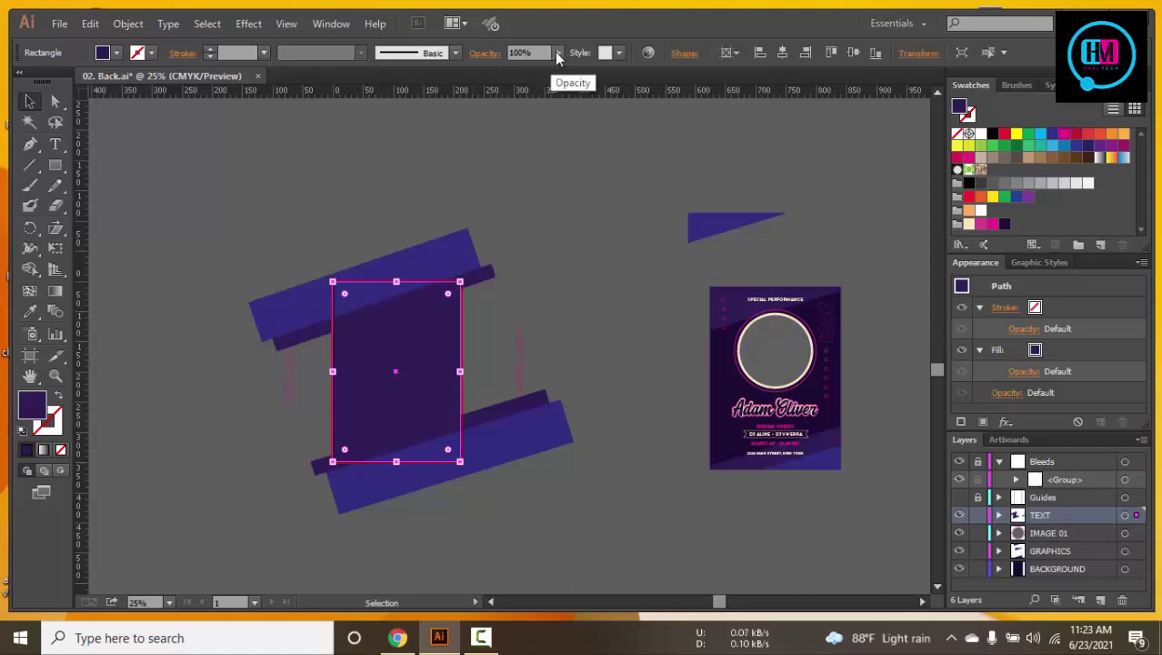
click(557, 52)
drag(563, 69, 550, 69)
click(548, 198)
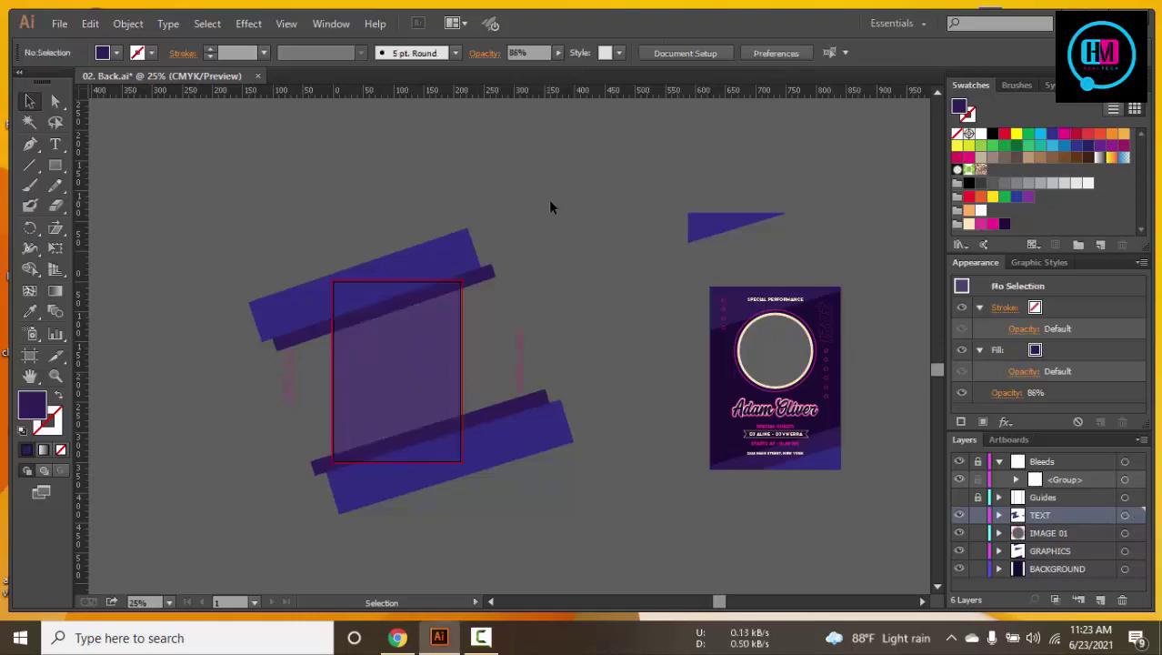
click(709, 225)
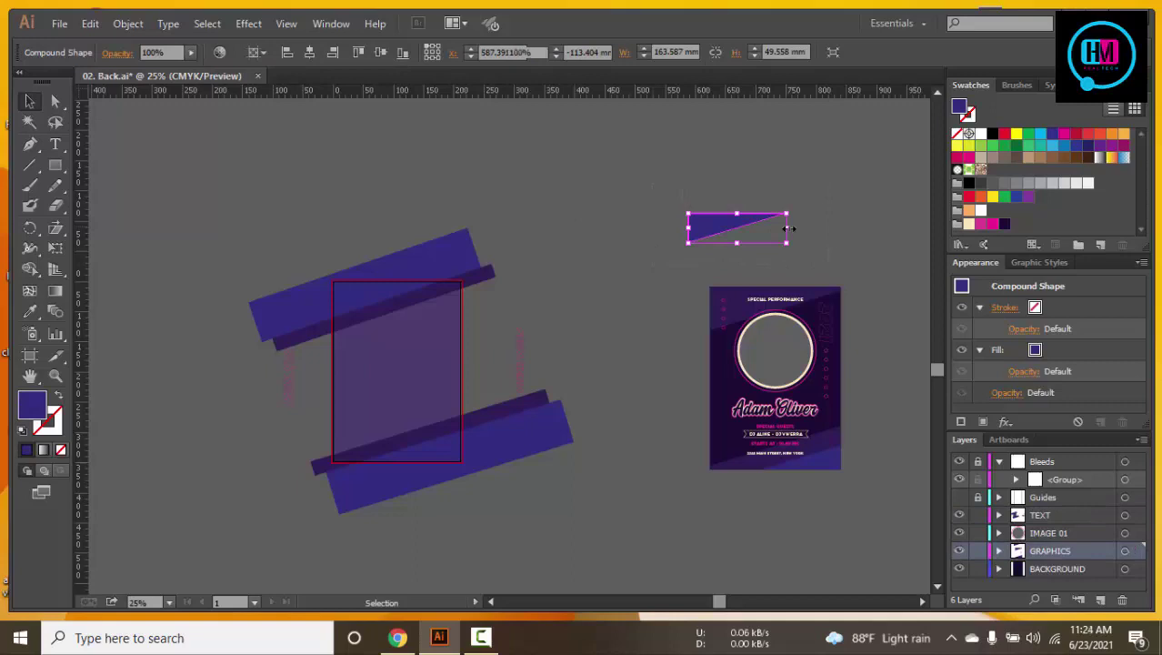
key(Delete)
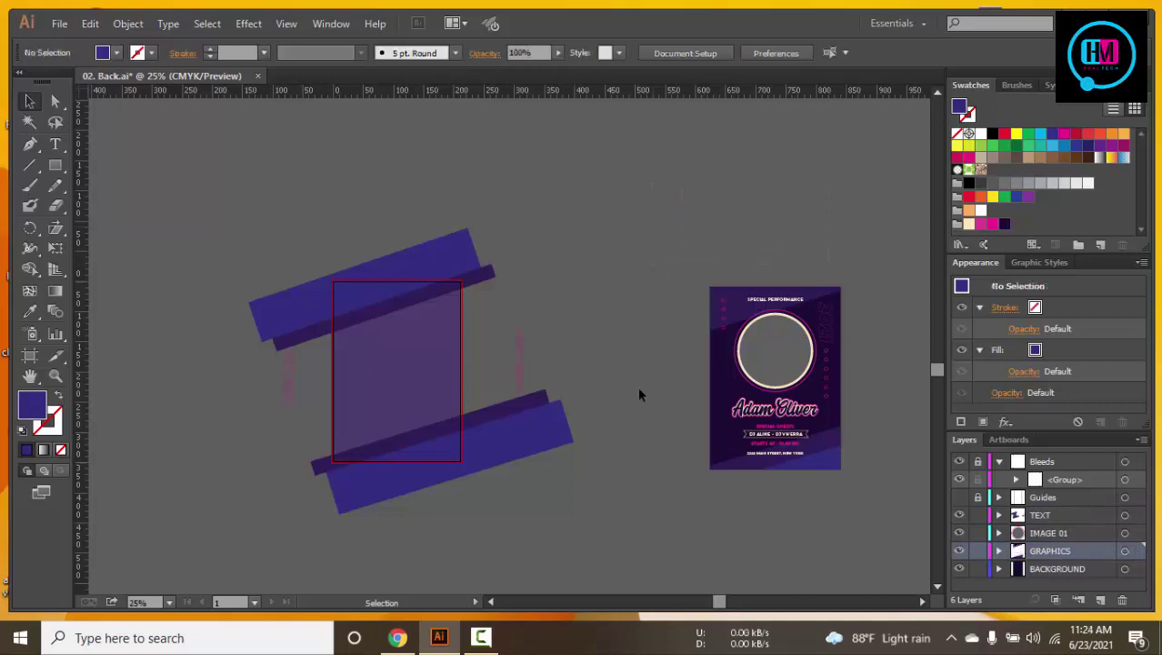
Copy the Adam Oliver title onto the left artboard and send the purple rectangle behind it
click(777, 410)
drag(779, 410, 404, 410)
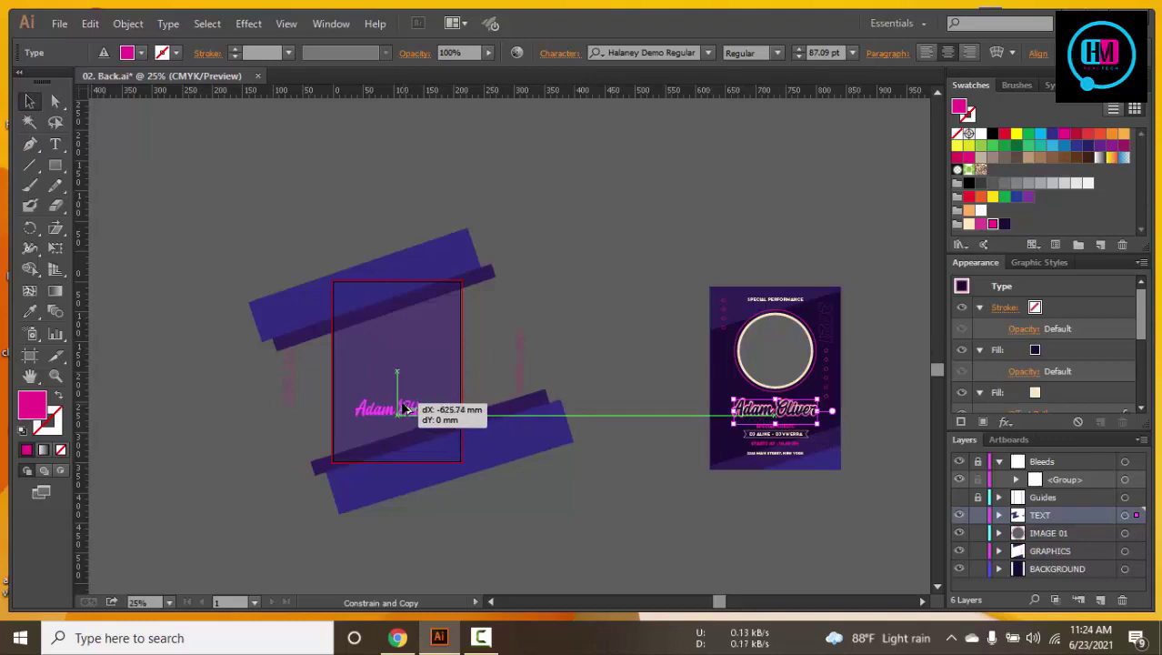
click(408, 409)
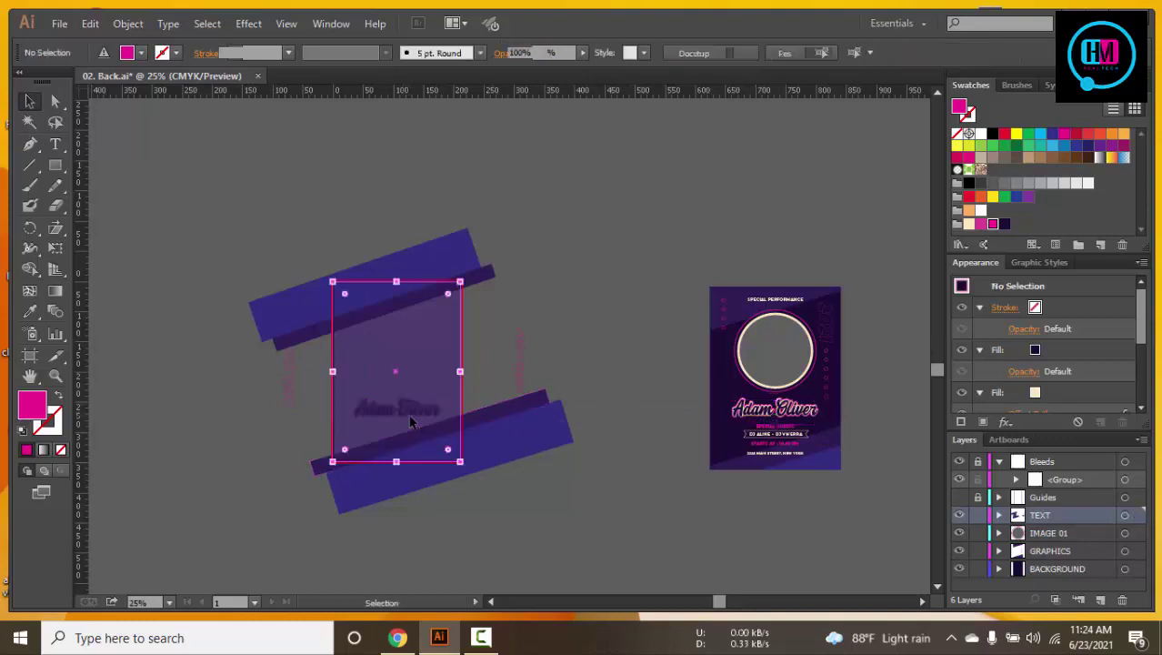
right_click(419, 353)
mouse_move(468, 587)
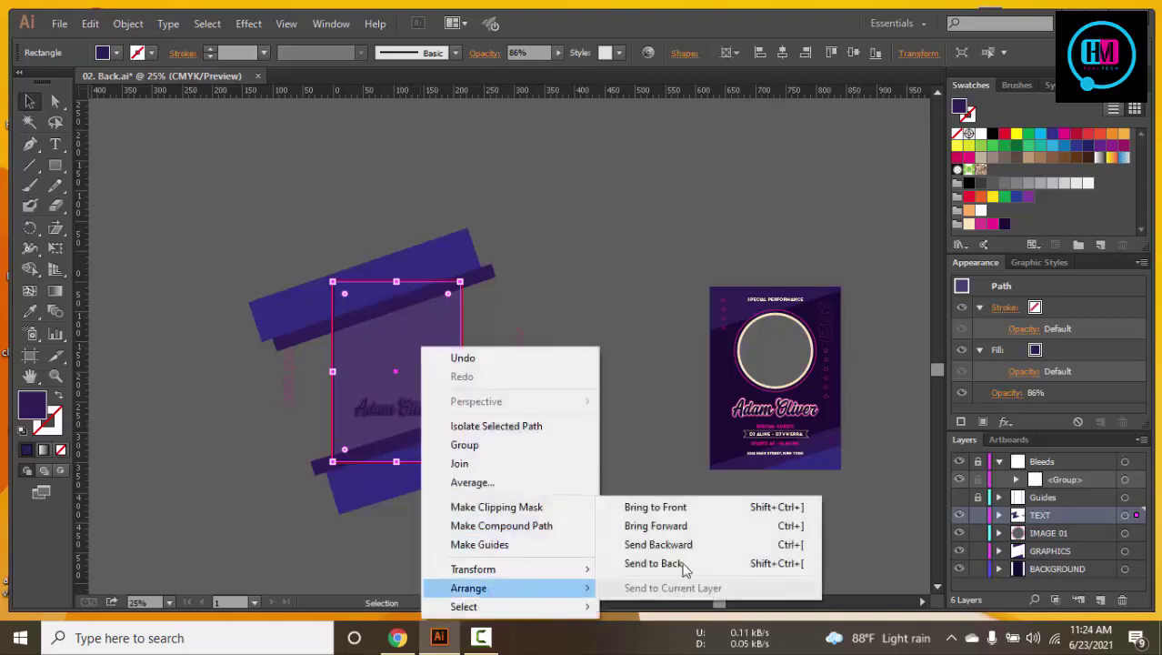
click(684, 566)
click(578, 355)
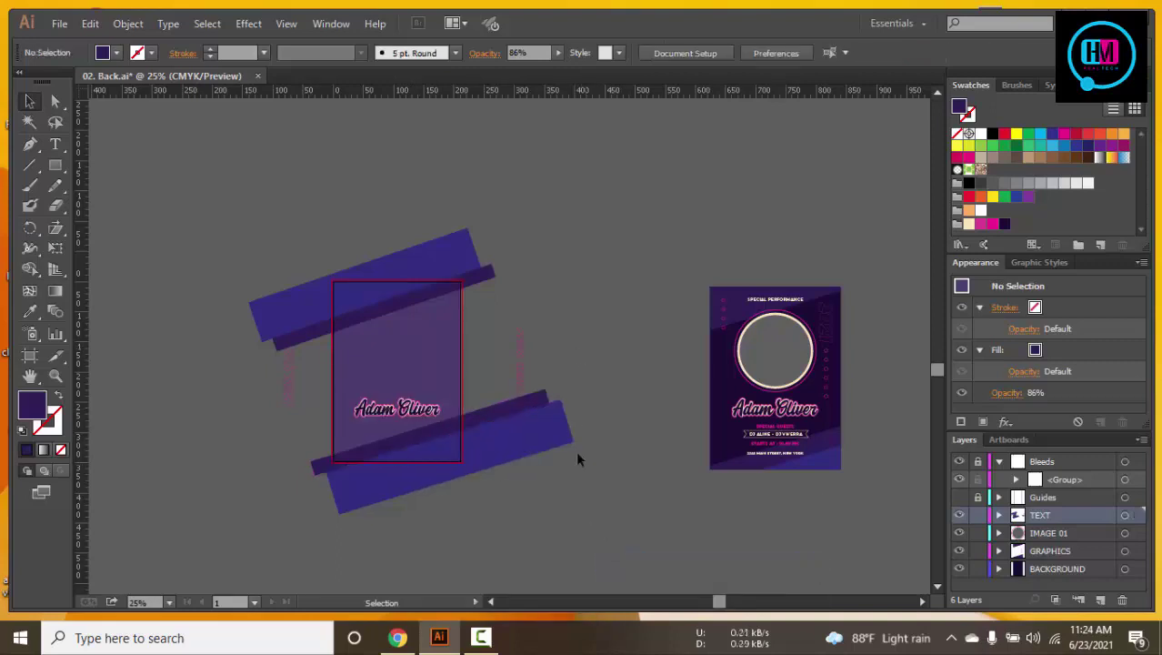
Group the two angled bands, then ungroup them again
click(545, 388)
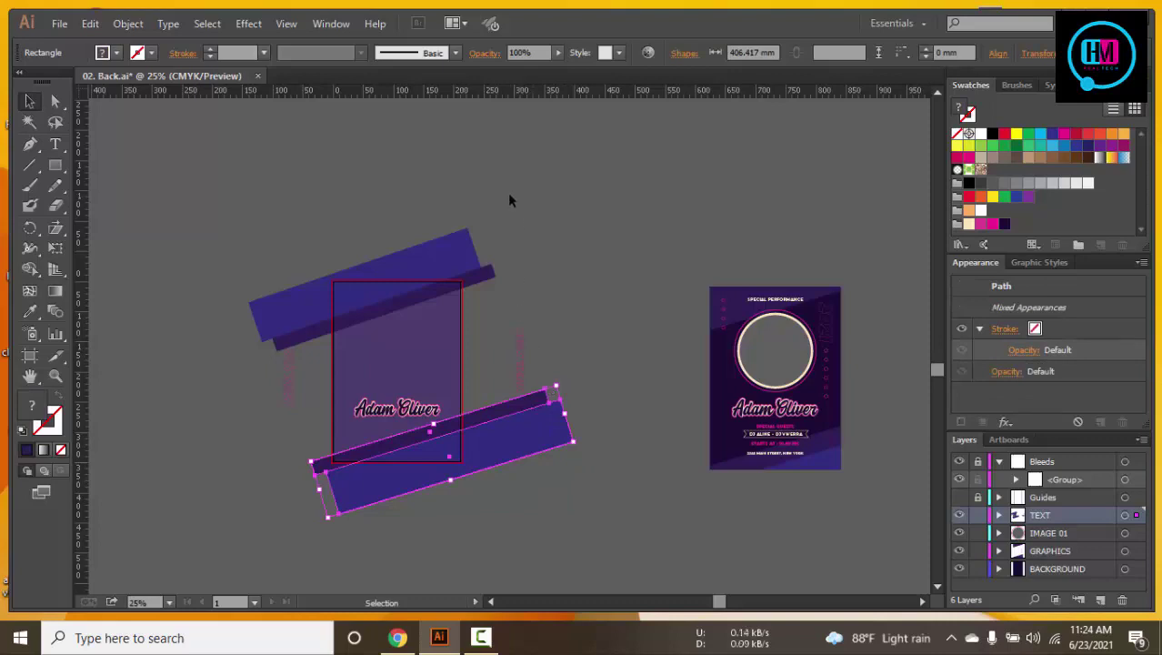
click(455, 271)
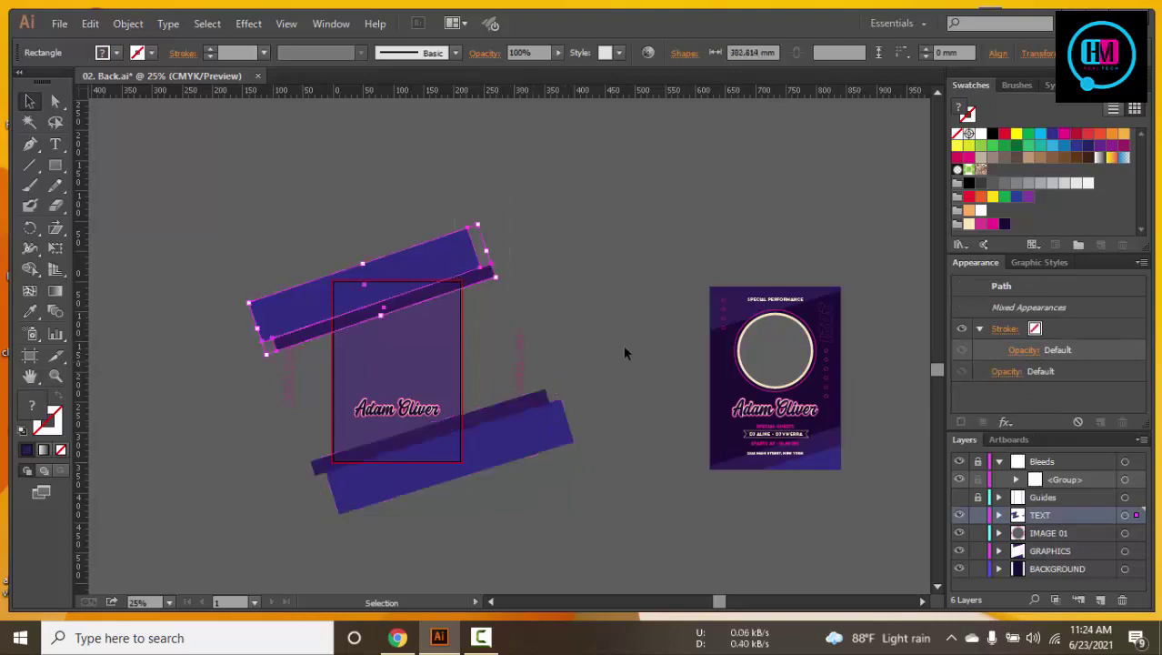
shift+click(516, 473)
key(ctrl+g)
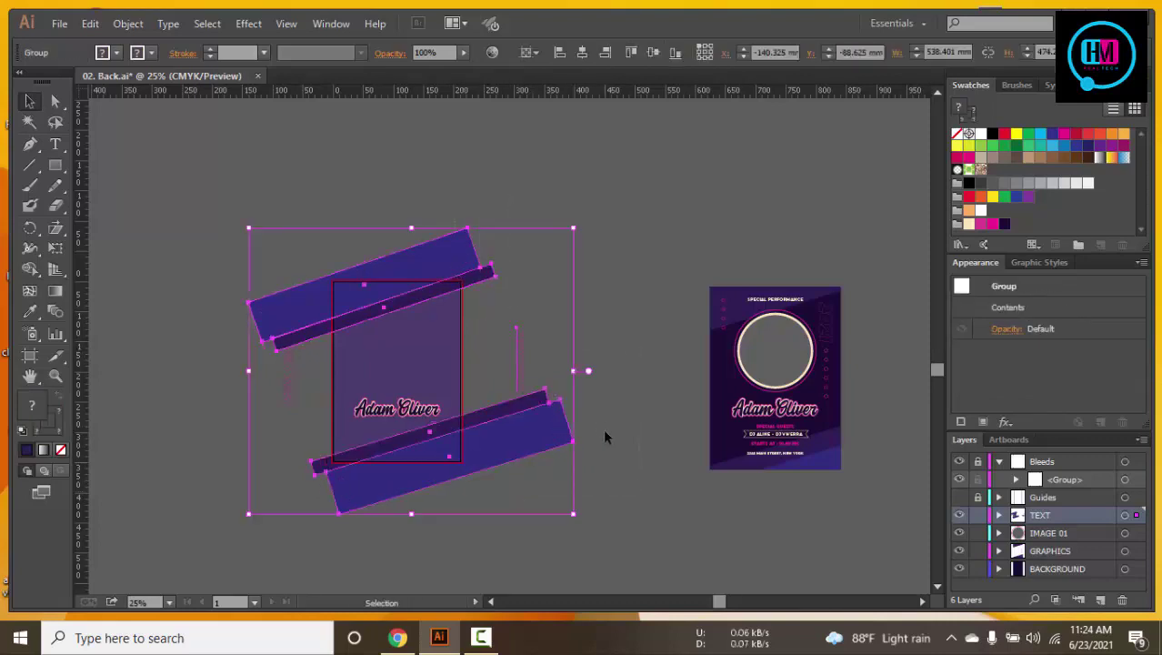
click(603, 466)
click(519, 332)
right_click(518, 347)
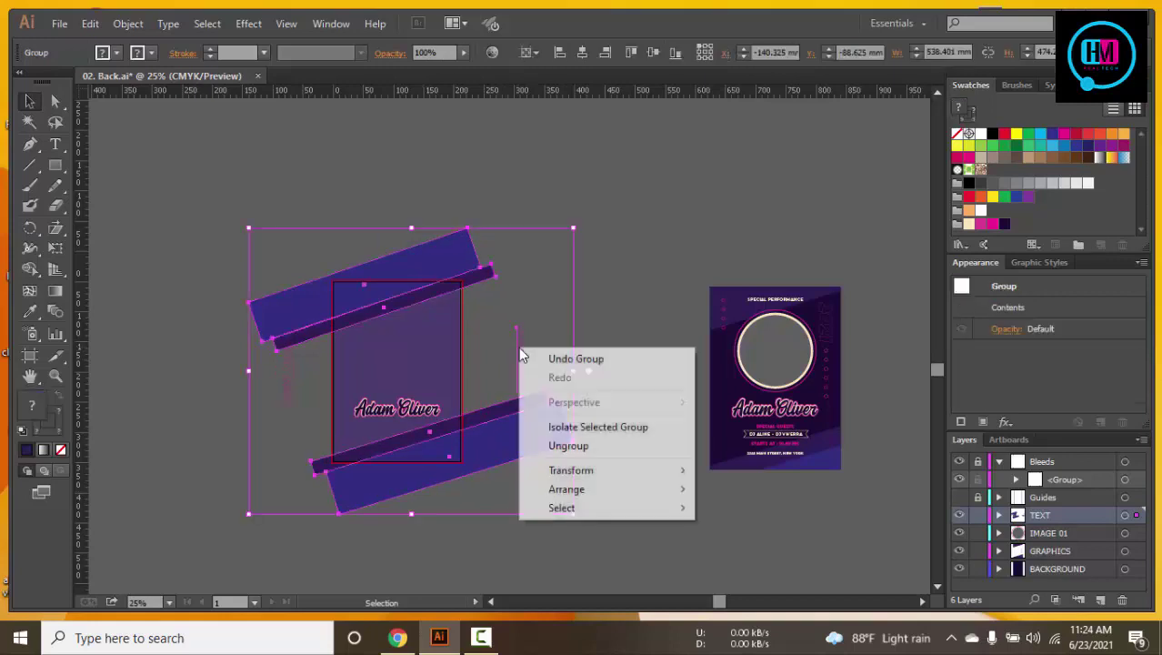
click(560, 444)
click(634, 314)
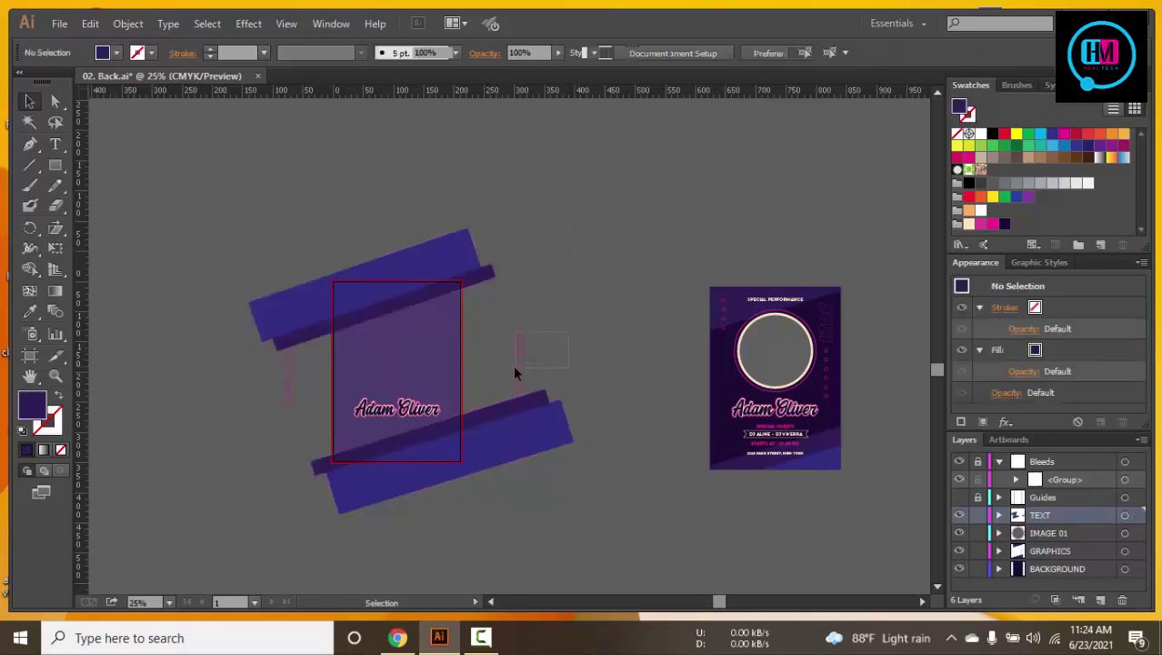
Delete the small stray object beside the artboard and select the Adam Oliver title
click(513, 368)
key(Delete)
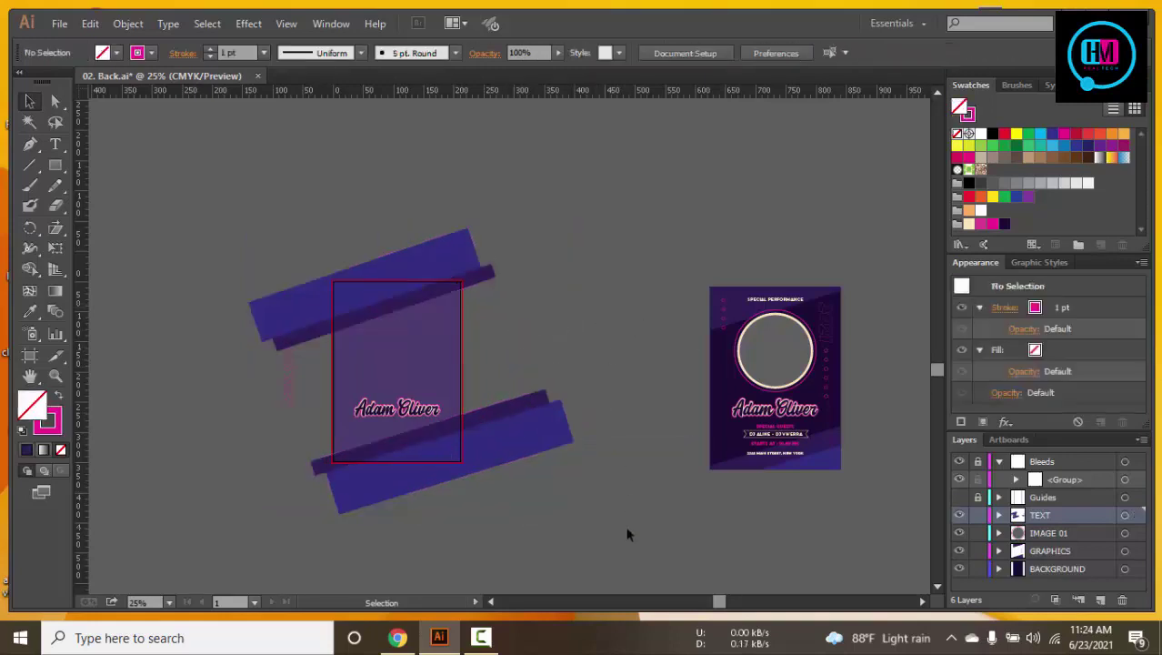
click(582, 464)
click(582, 464)
click(582, 463)
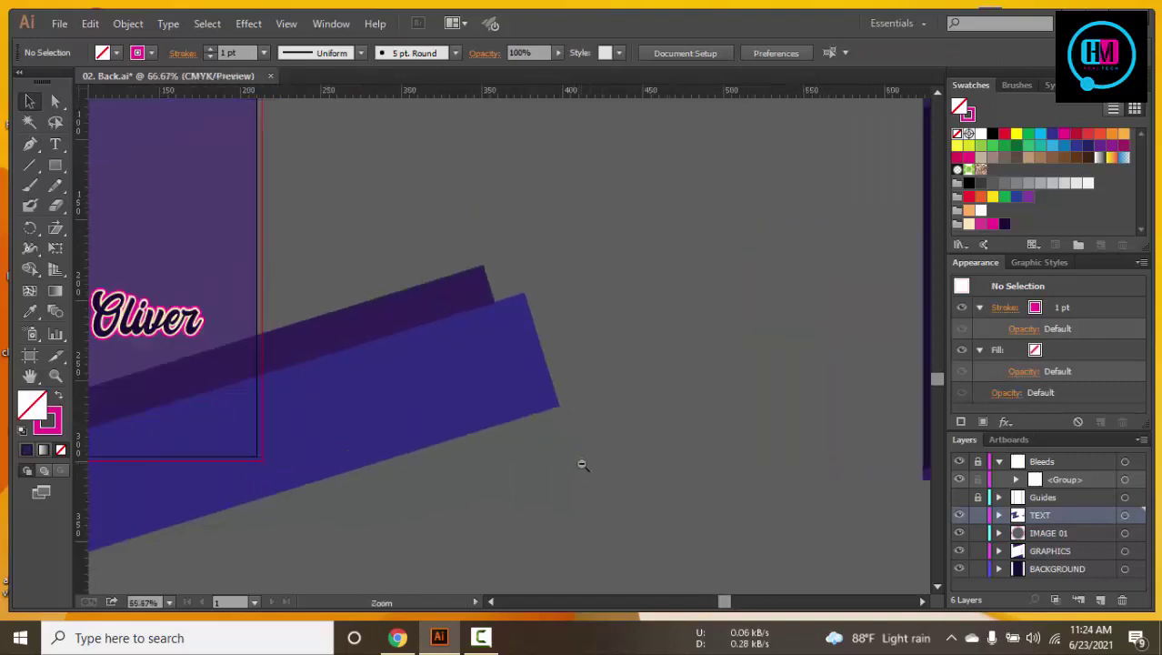
mouse_move(840, 410)
mouse_down()
mouse_move(399, 463)
mouse_move(607, 387)
mouse_move(329, 541)
mouse_move(700, 462)
mouse_up()
key(ctrl+minus)
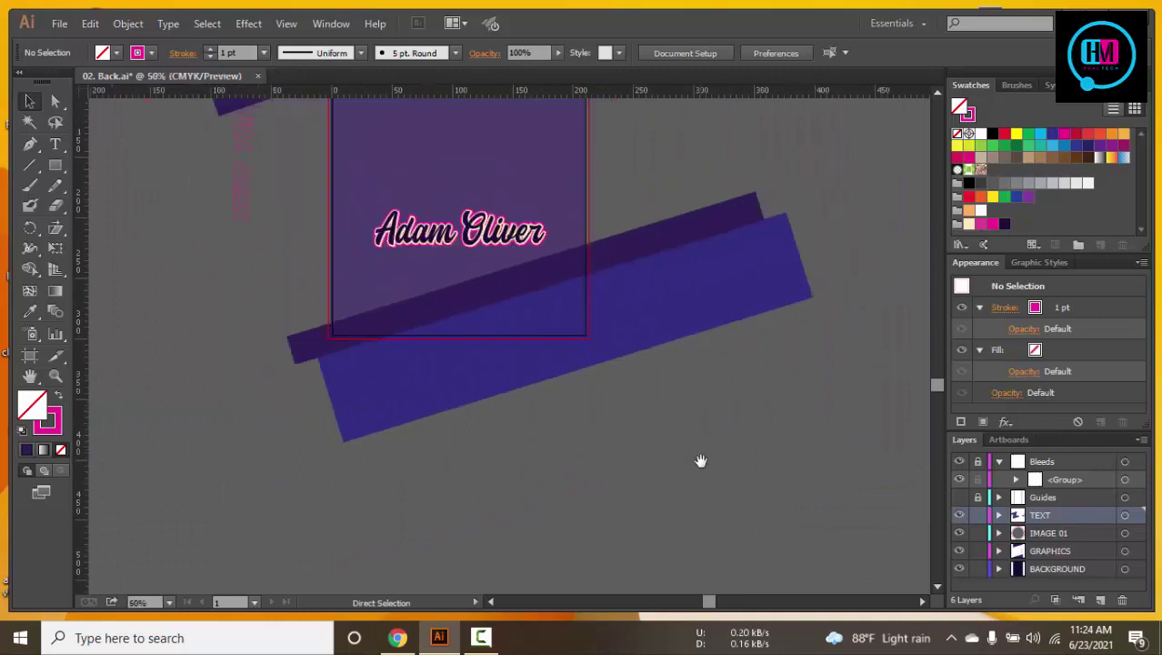
key(ctrl+minus)
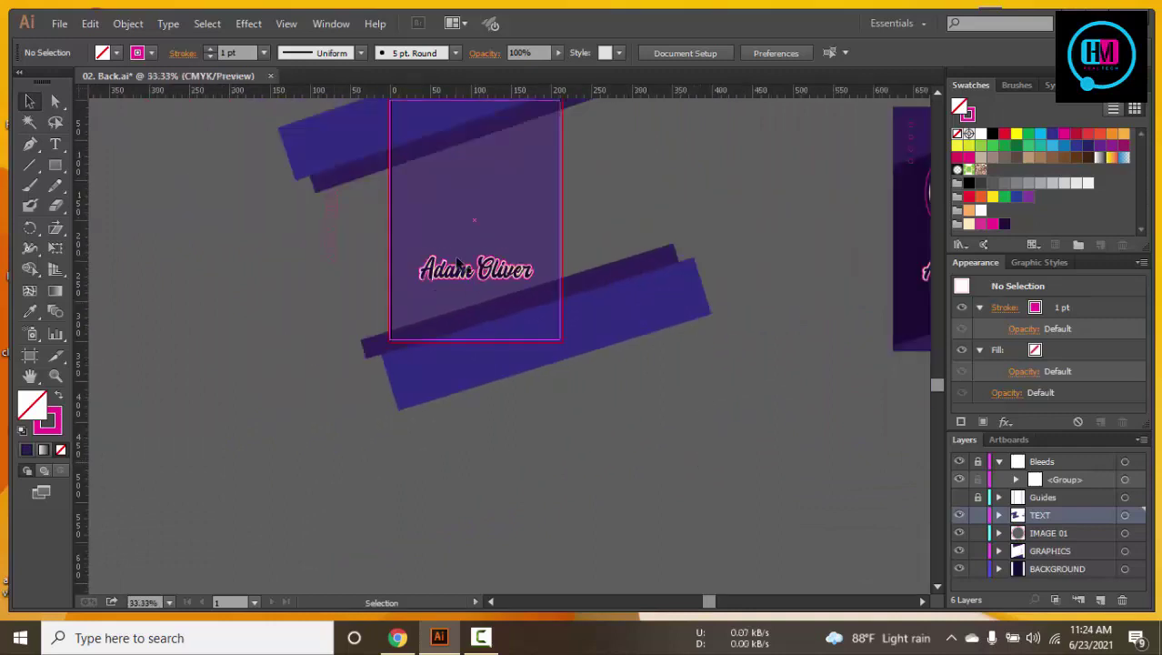
click(459, 269)
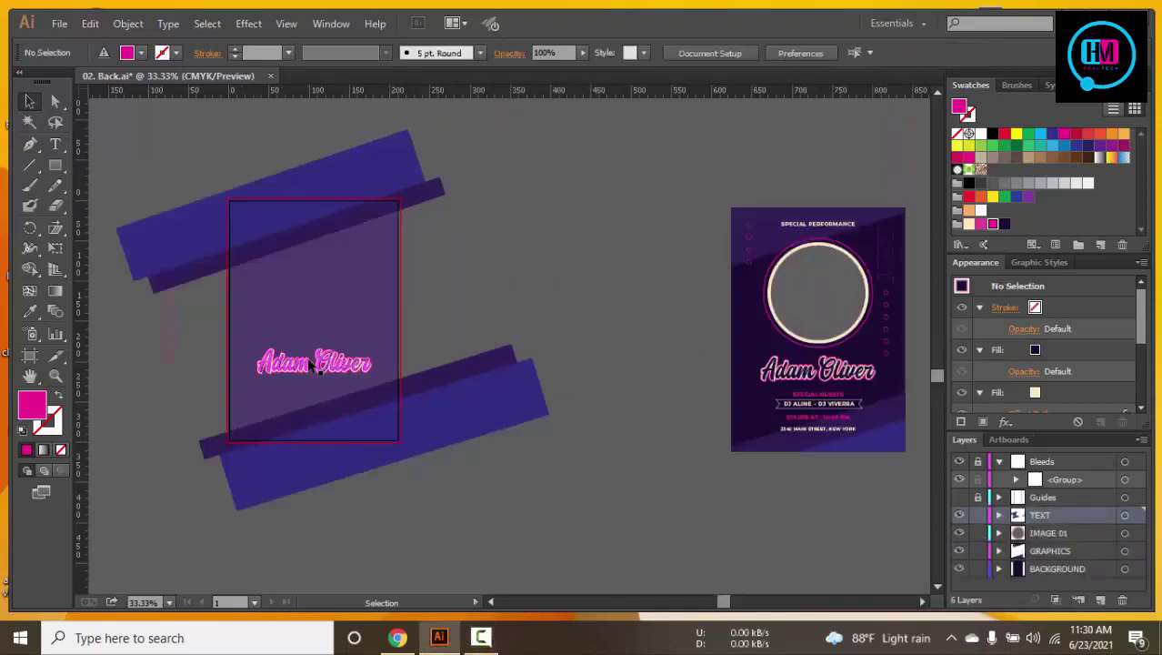
Draw a 174.642 × 31.775 mm magenta rectangle between the left artboard and the flyer
click(310, 364)
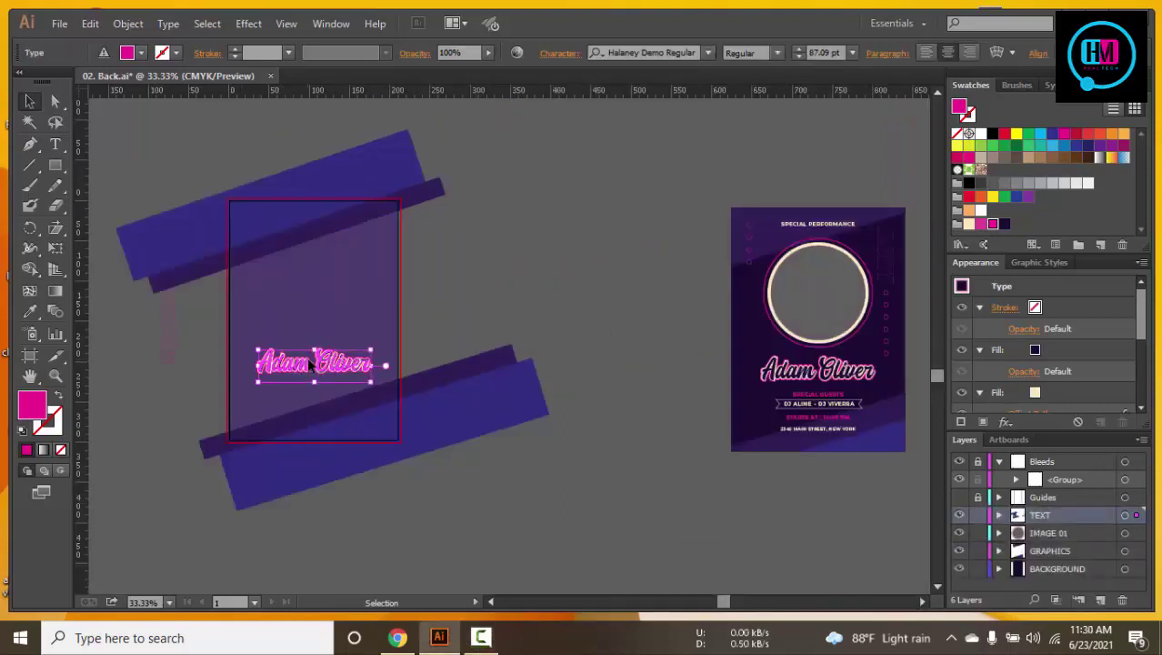
click(624, 371)
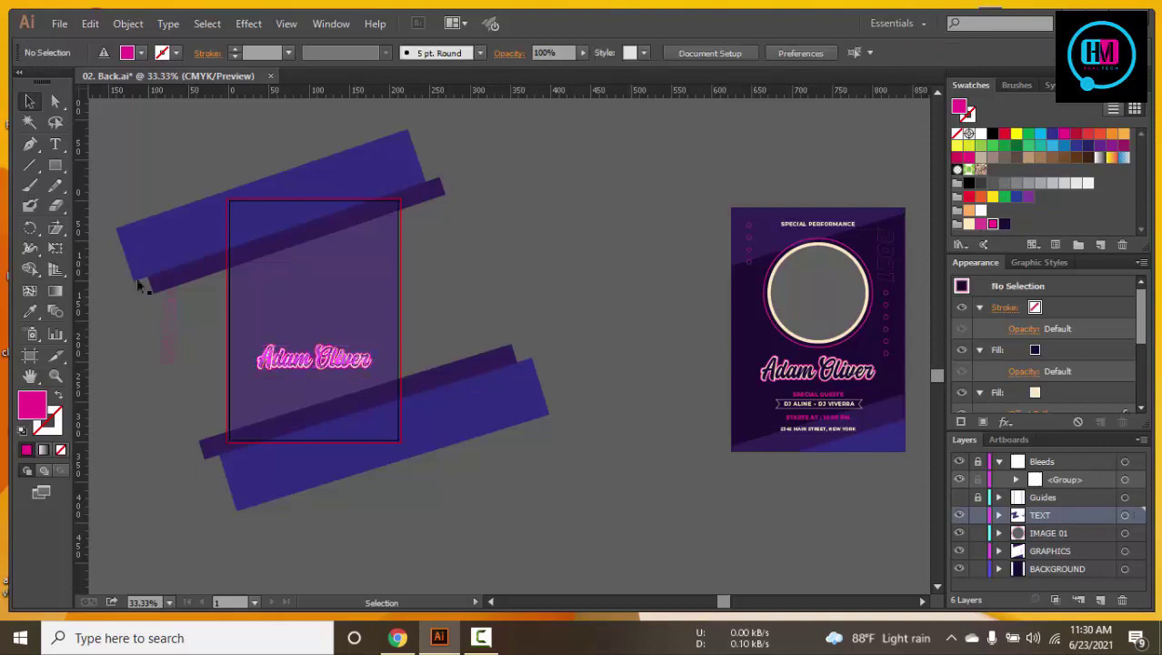
click(57, 166)
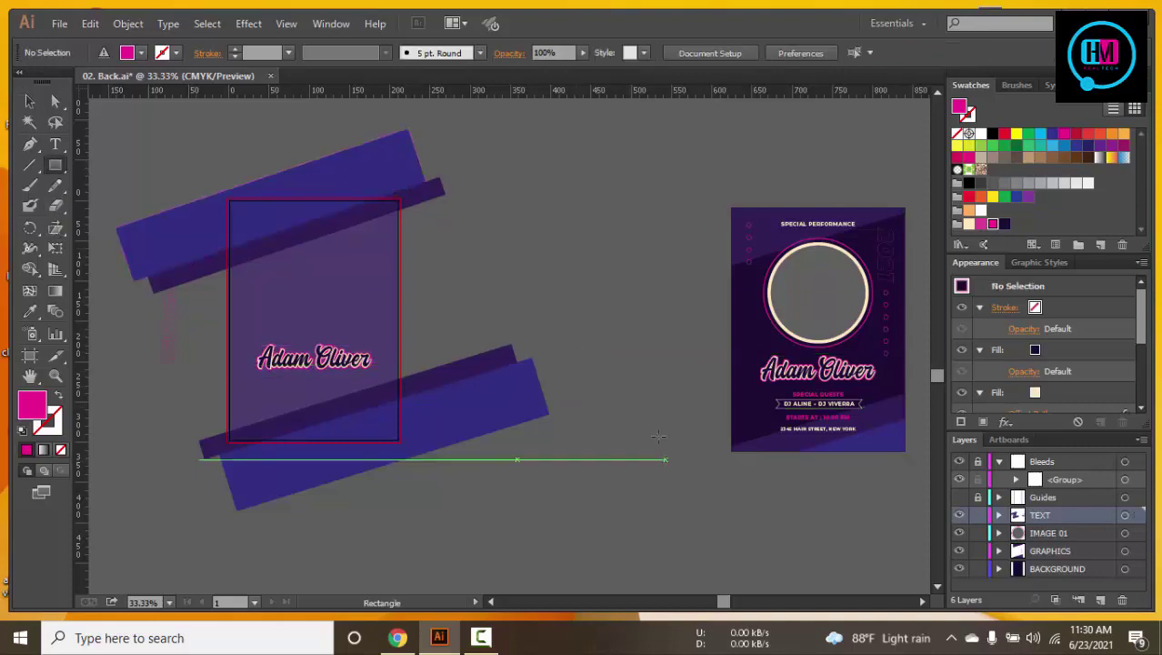
drag(585, 395, 725, 418)
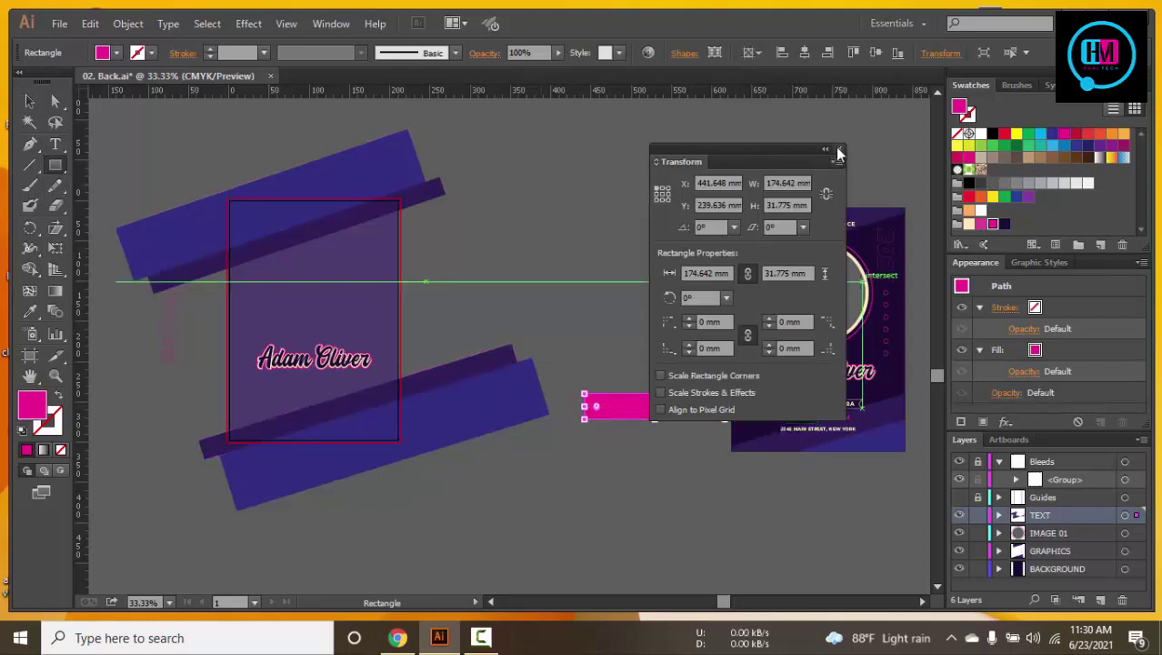
click(836, 148)
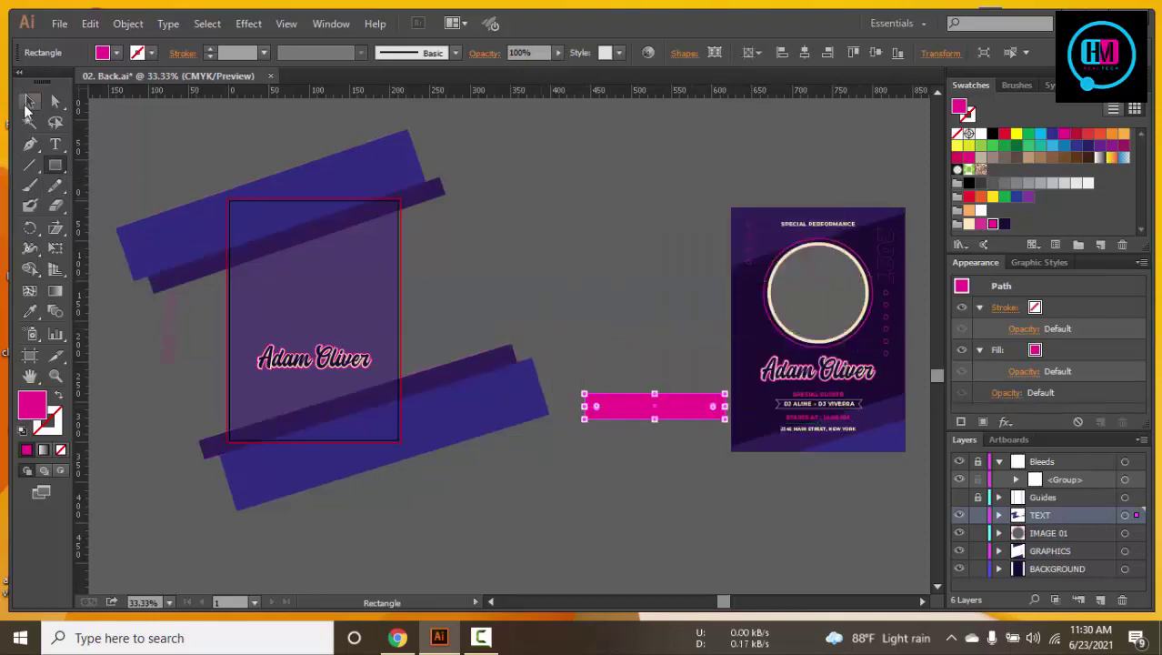
click(29, 101)
click(596, 240)
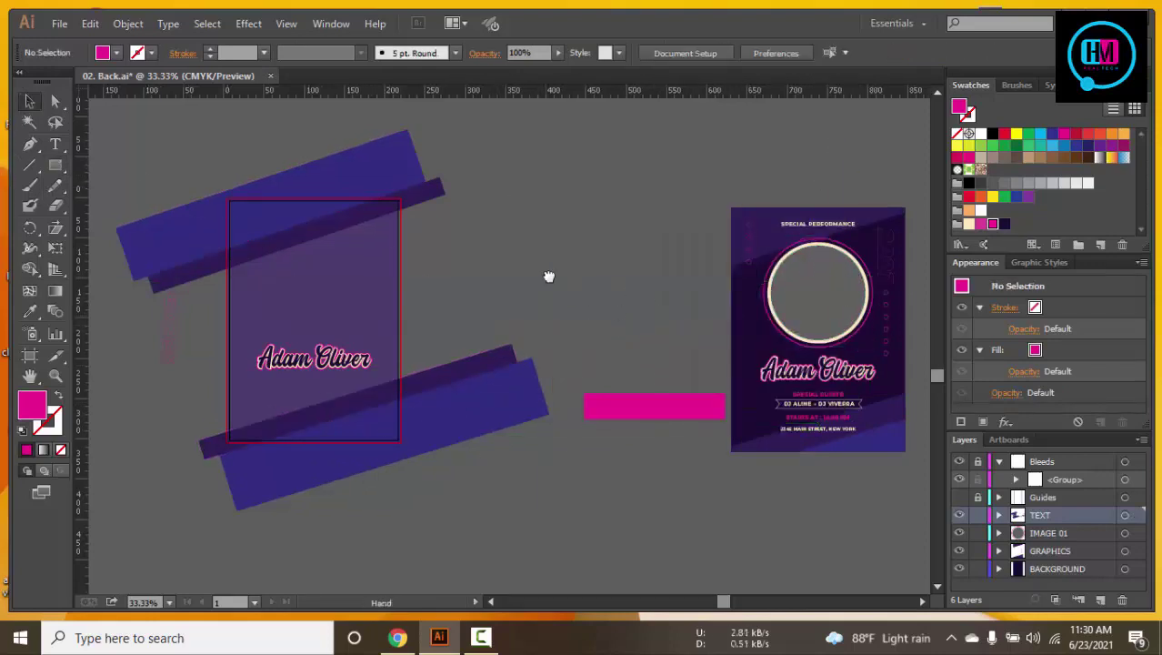
drag(682, 340, 582, 289)
Add anchor points at the midpoints of the magenta rectangle's left and right edges
ctrl+click(625, 373)
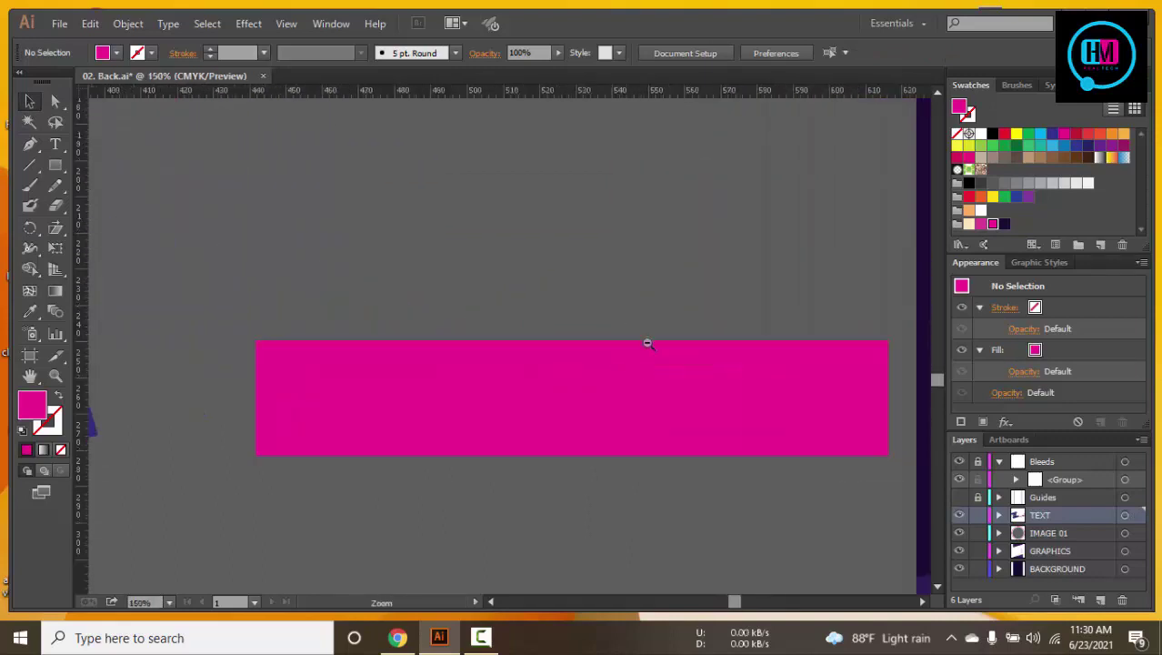
drag(29, 143, 97, 165)
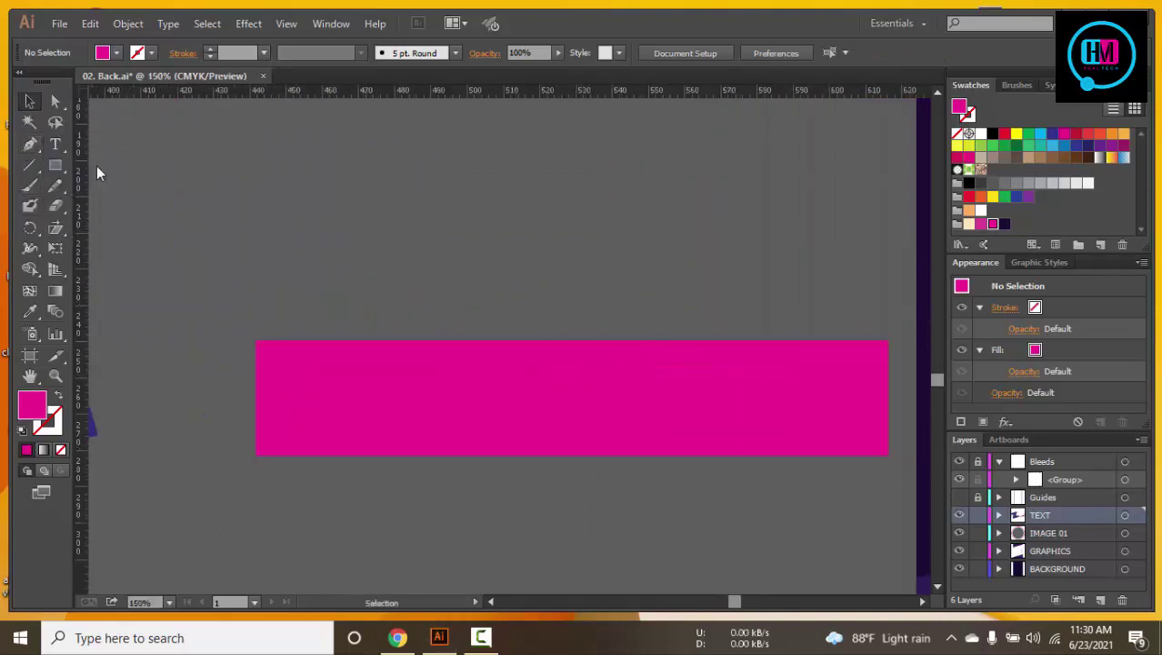
click(255, 406)
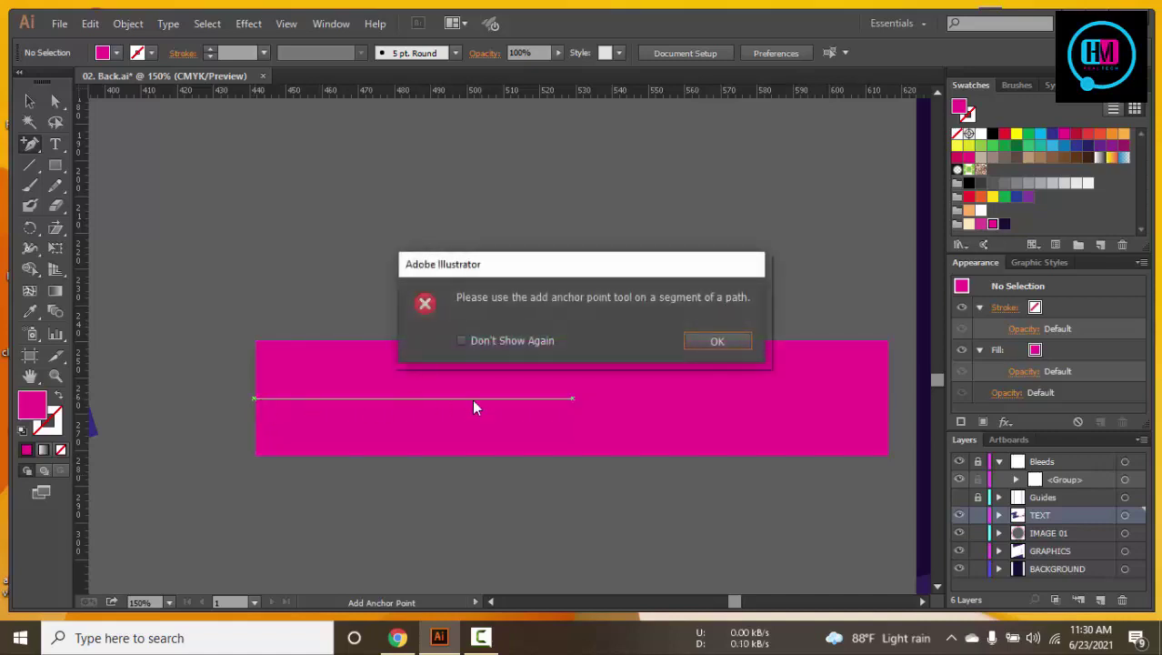
click(709, 342)
click(571, 397)
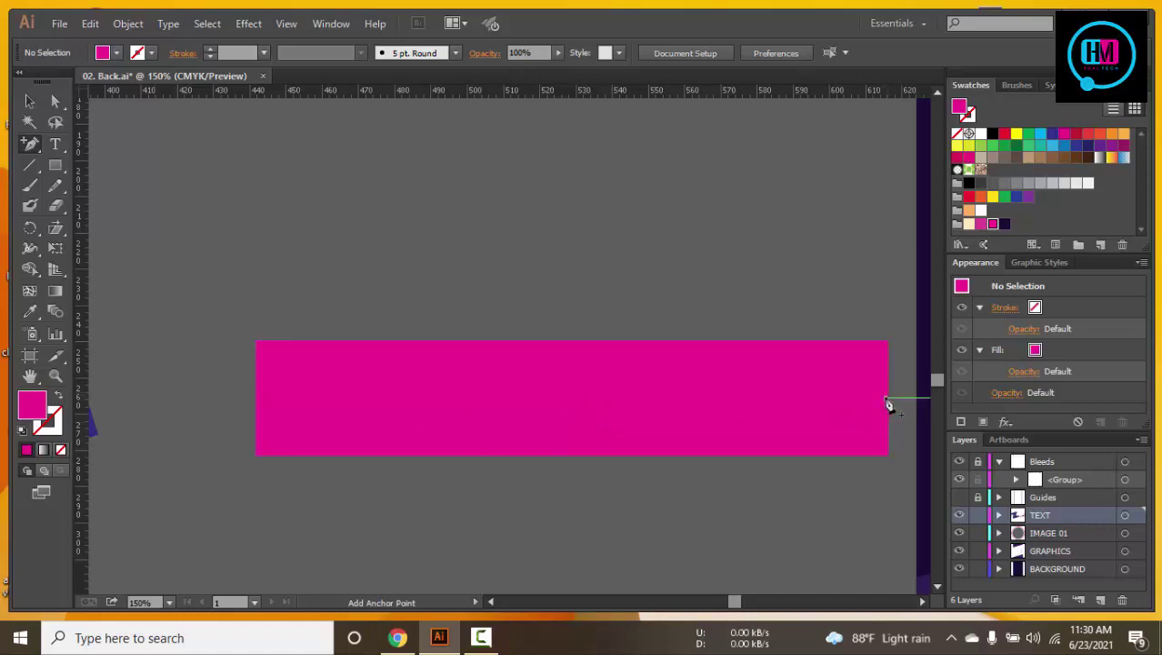
click(888, 400)
click(890, 403)
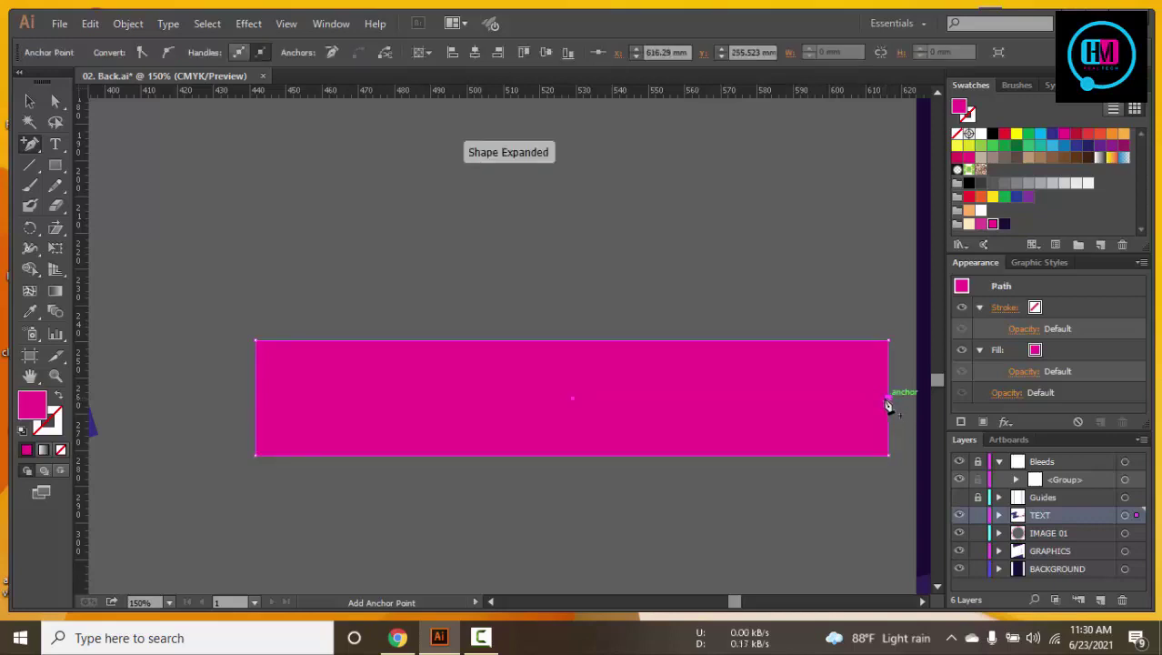
click(257, 399)
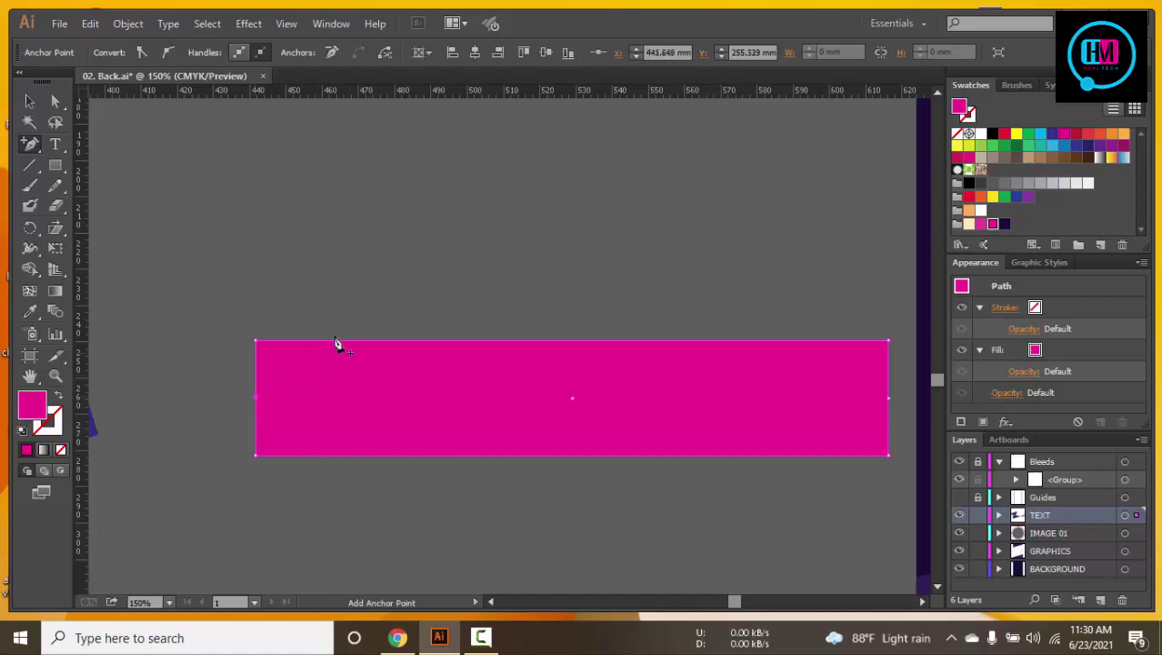
Pull the side midpoints inward to give the rectangle notched ribbon ends
click(29, 101)
click(132, 182)
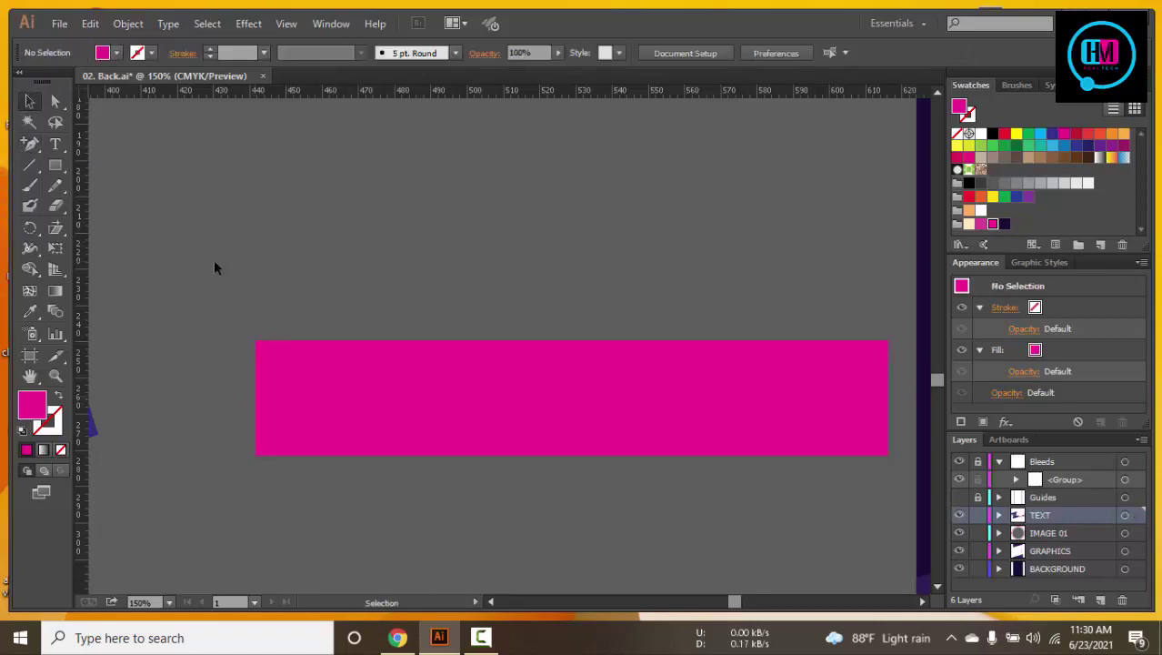
key(a)
click(311, 409)
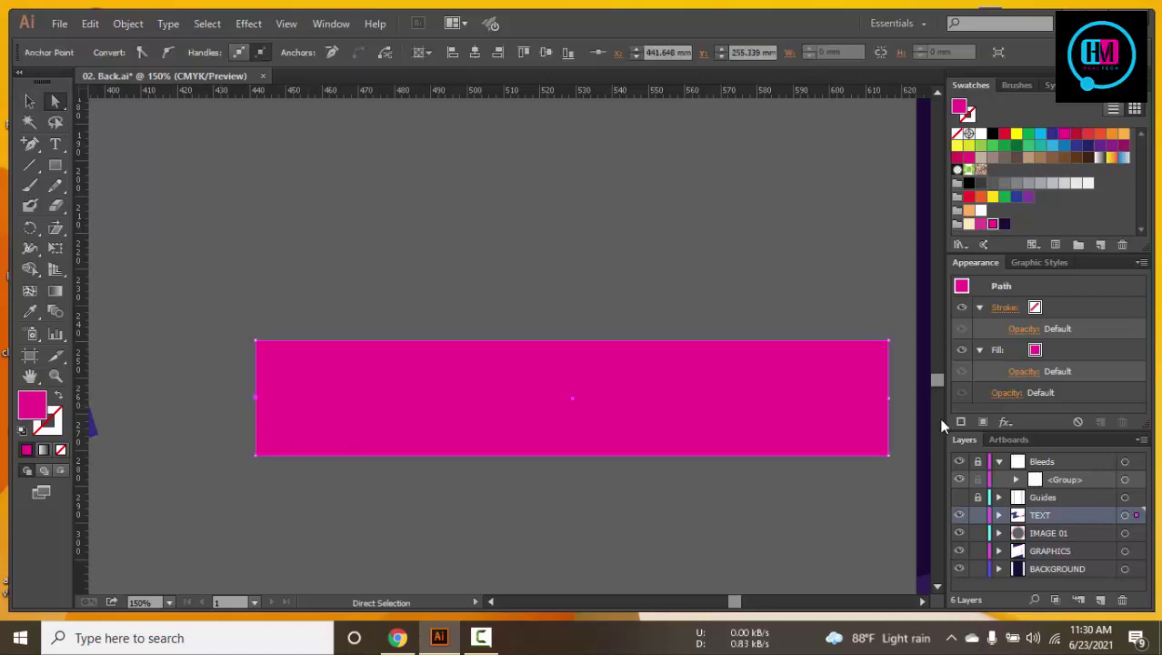
click(855, 417)
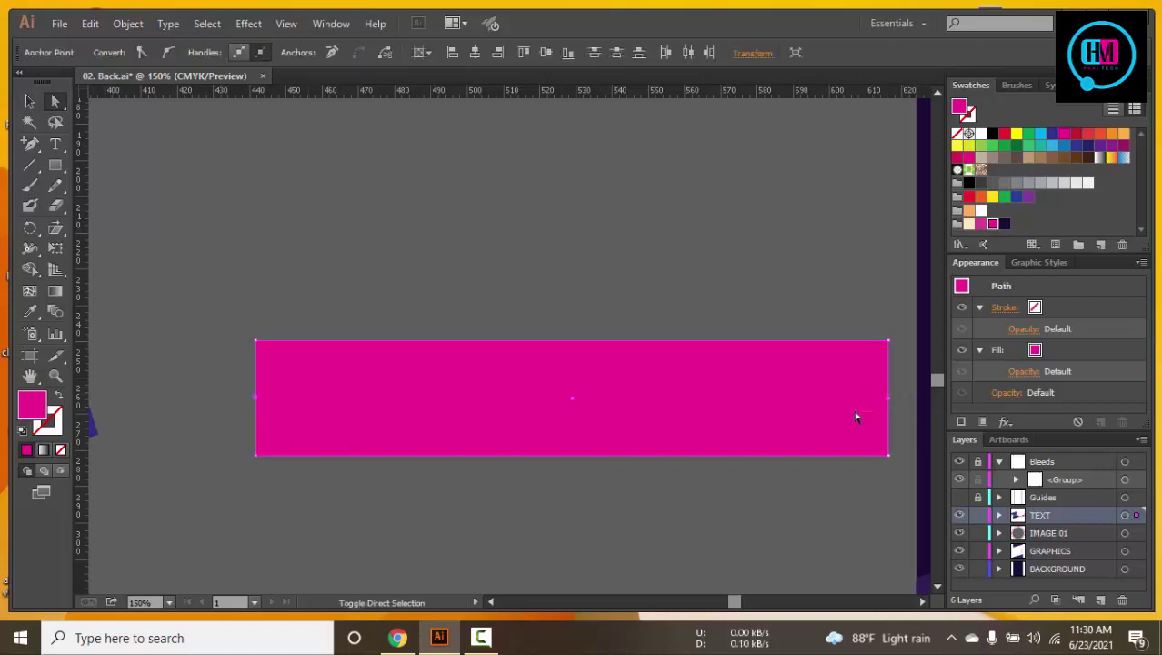
click(56, 230)
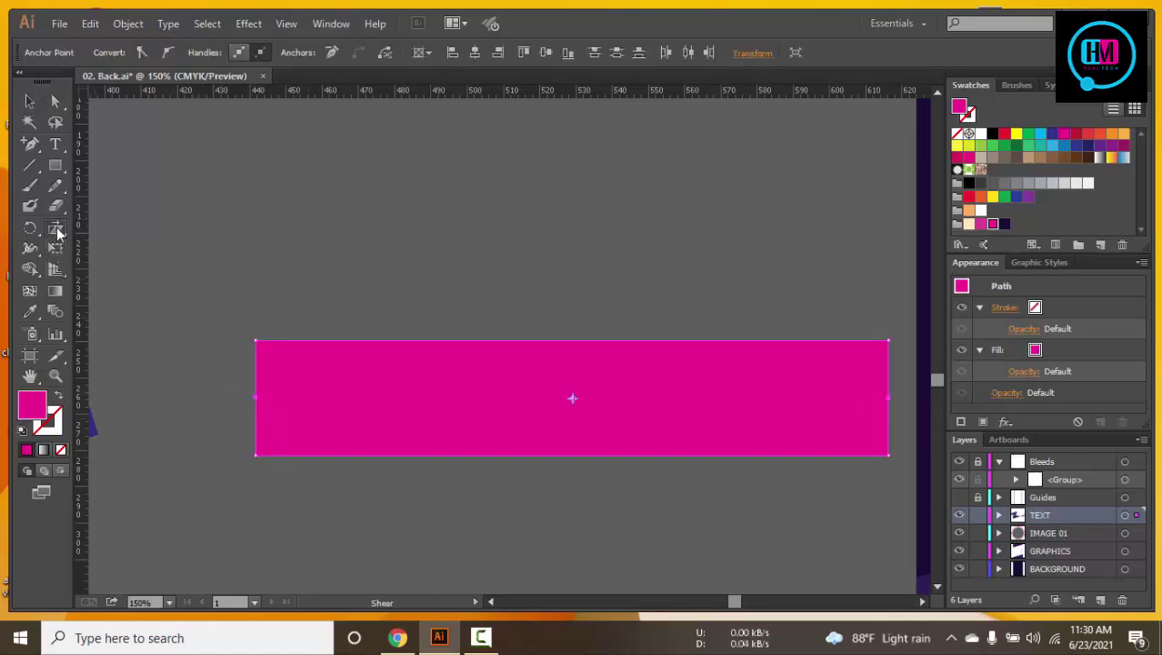
click(60, 237)
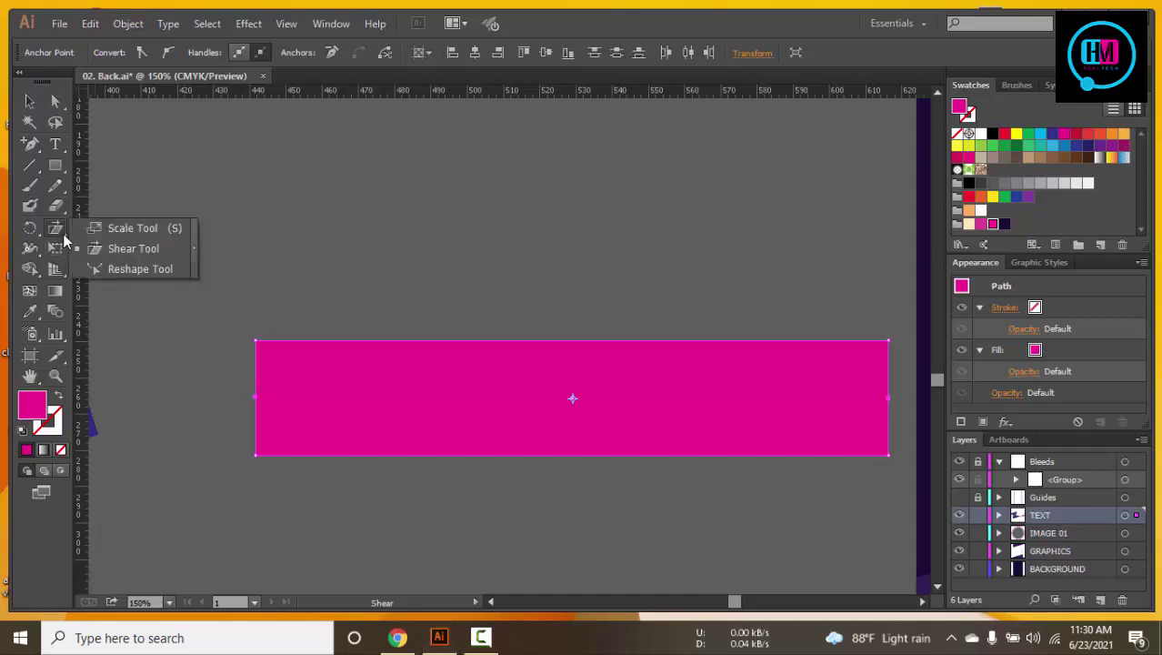
click(139, 230)
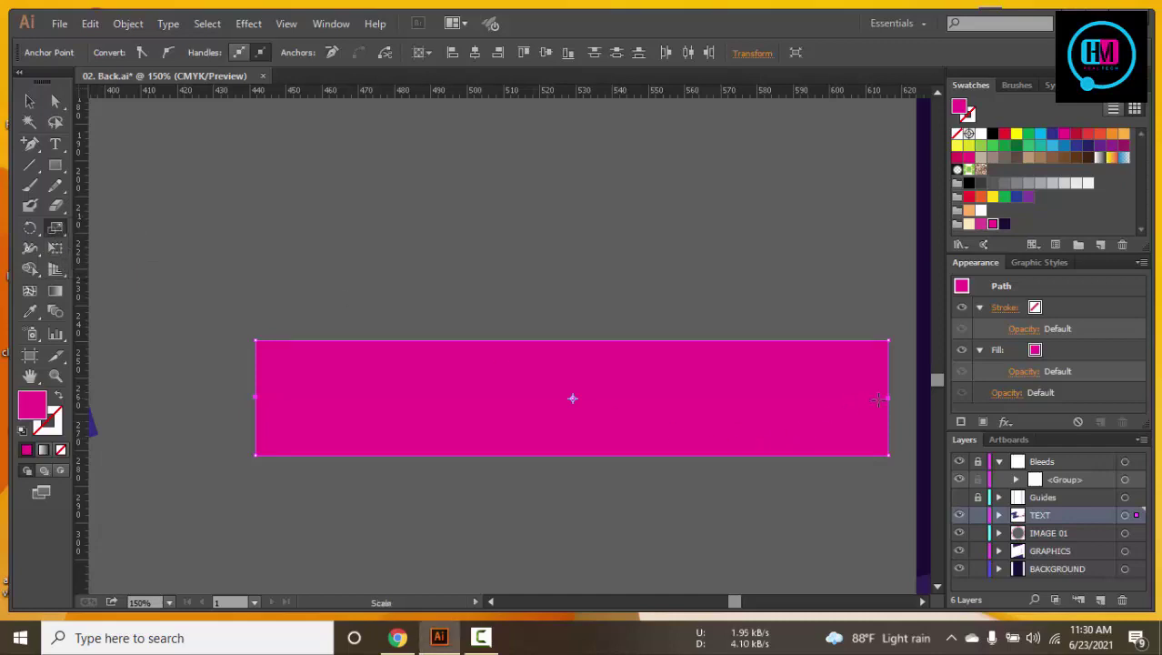
drag(878, 400, 858, 404)
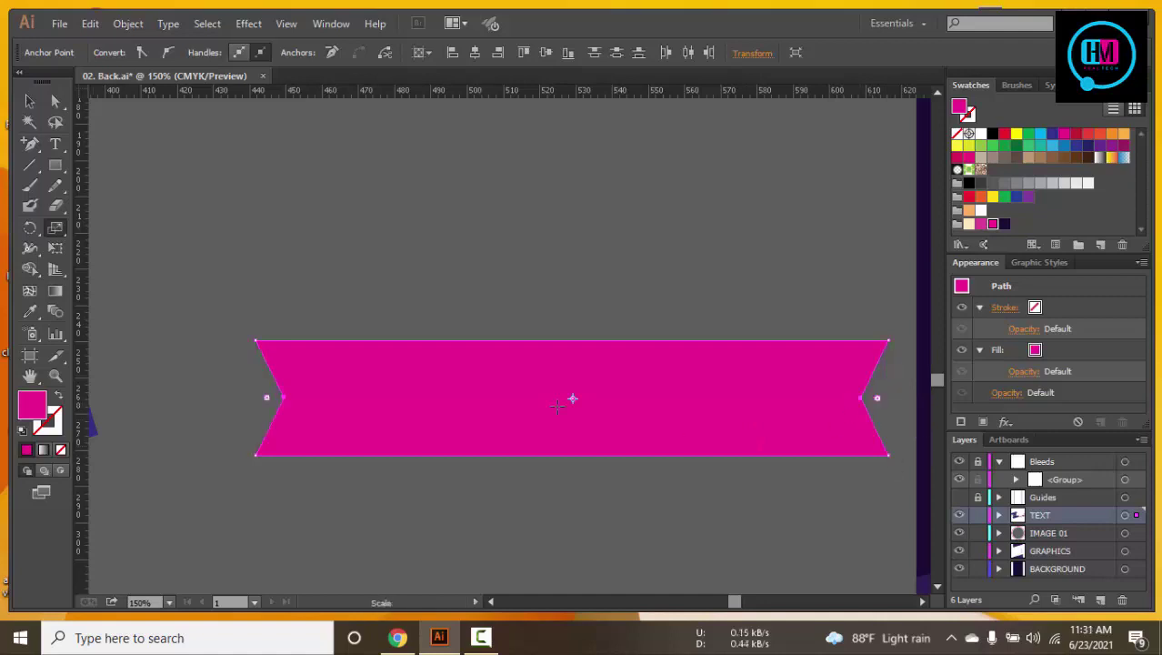
click(29, 101)
click(440, 185)
key(ctrl+minus)
key(ctrl+minus)
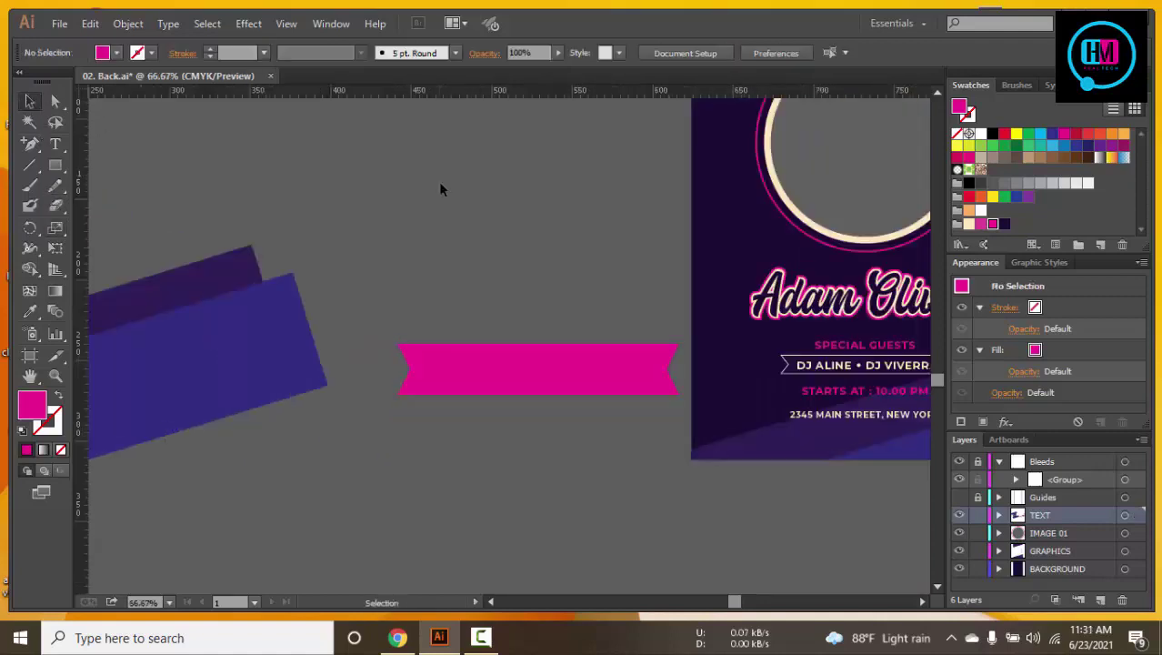
scroll(443, 169, left, 5)
drag(846, 323, 211, 316)
drag(503, 314, 681, 314)
drag(509, 340, 490, 320)
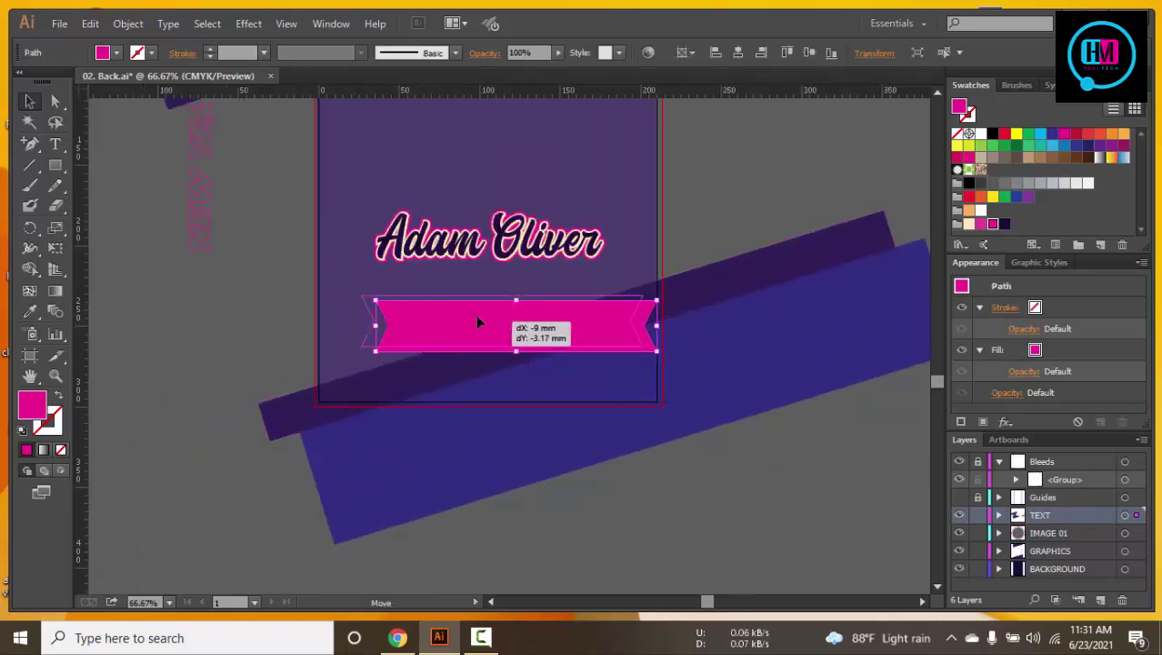
drag(638, 331, 609, 320)
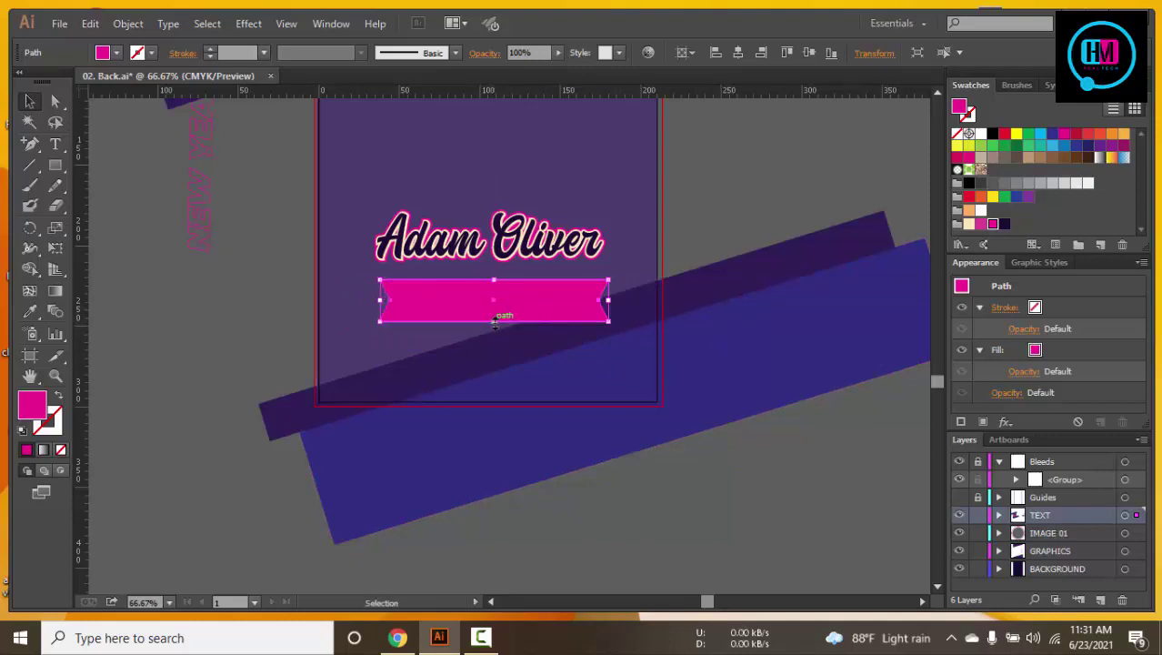
drag(495, 320, 495, 309)
click(795, 466)
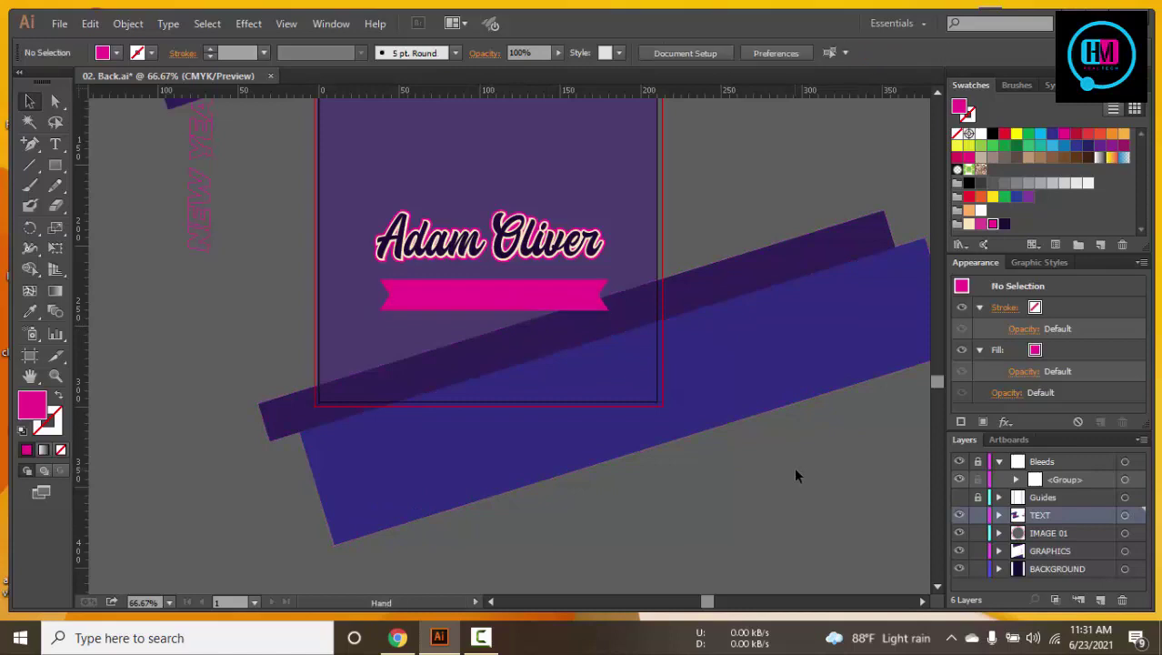
Nudge the pink banner left and up so it sits just under the title
key(ctrl+1)
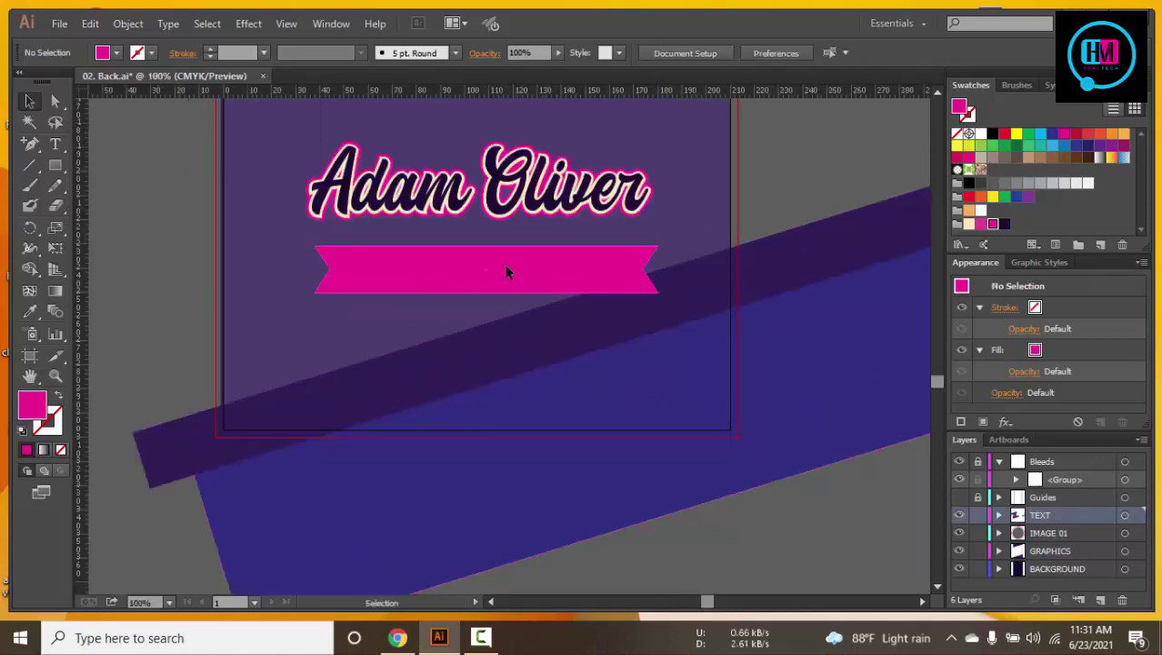
click(507, 271)
key(Left)
key(Left)
key(Left)
key(Left)
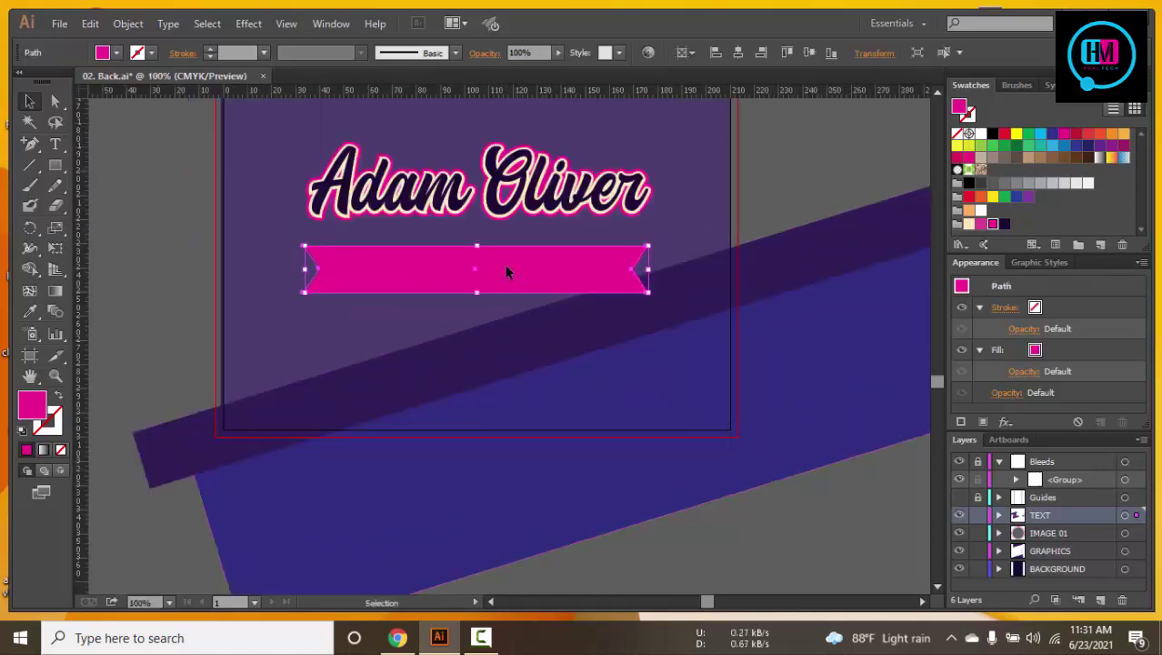
key(Up)
key(Up)
key(Up)
key(Left)
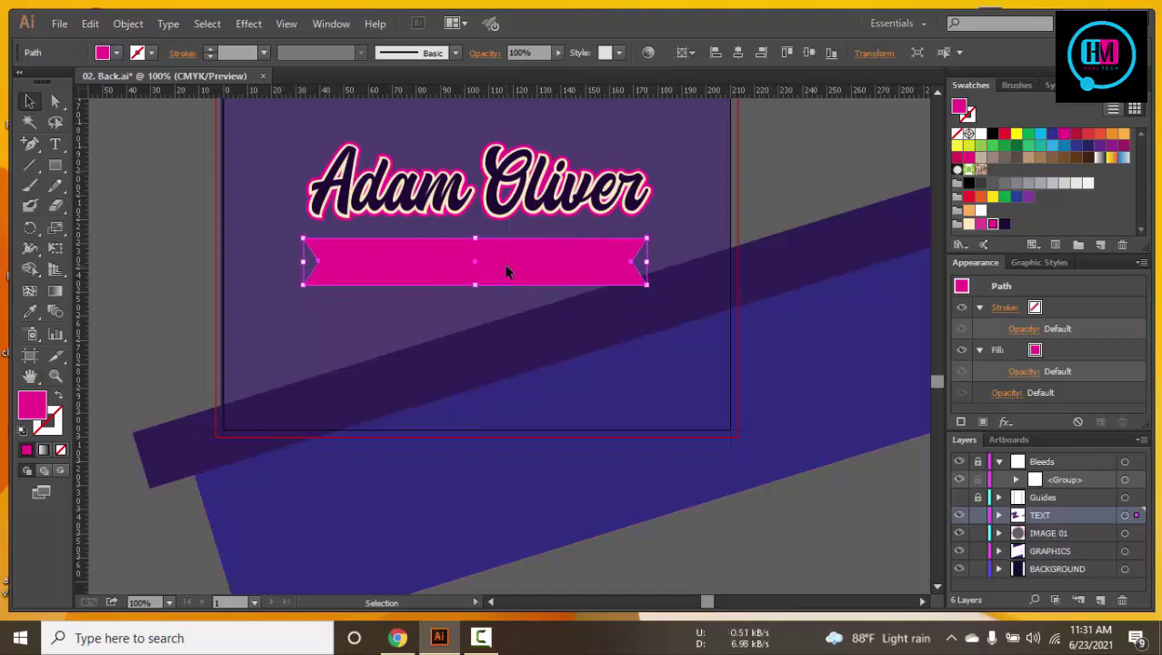
key(ctrl+minus)
key(ctrl+minus)
key(ctrl+minus)
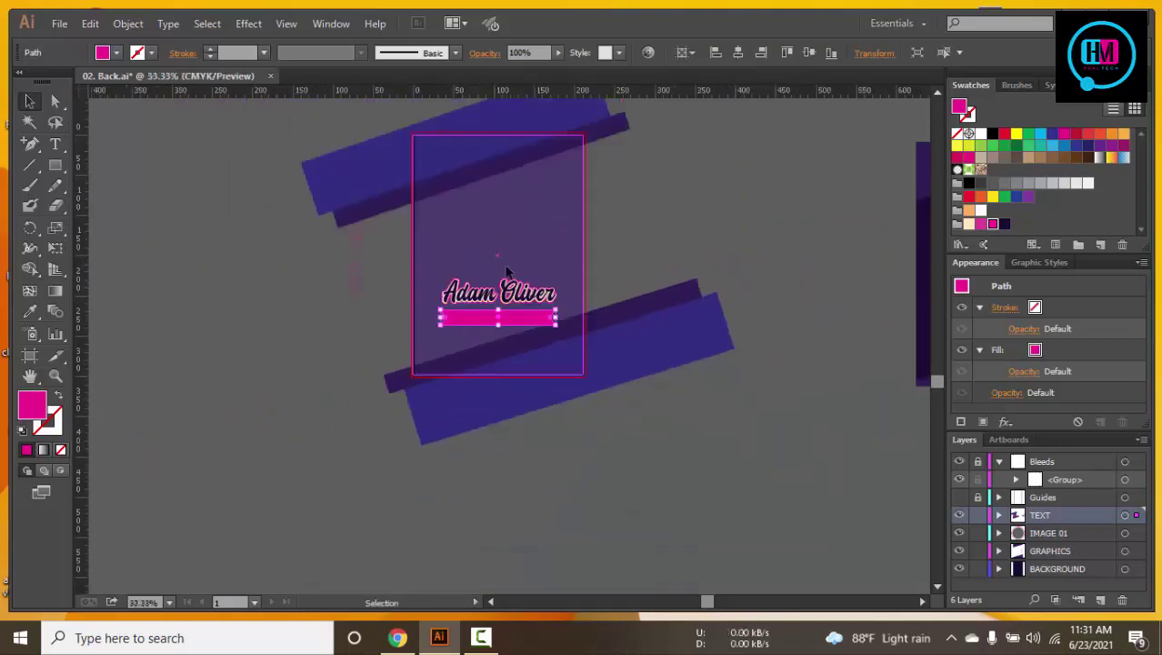
drag(830, 256, 579, 252)
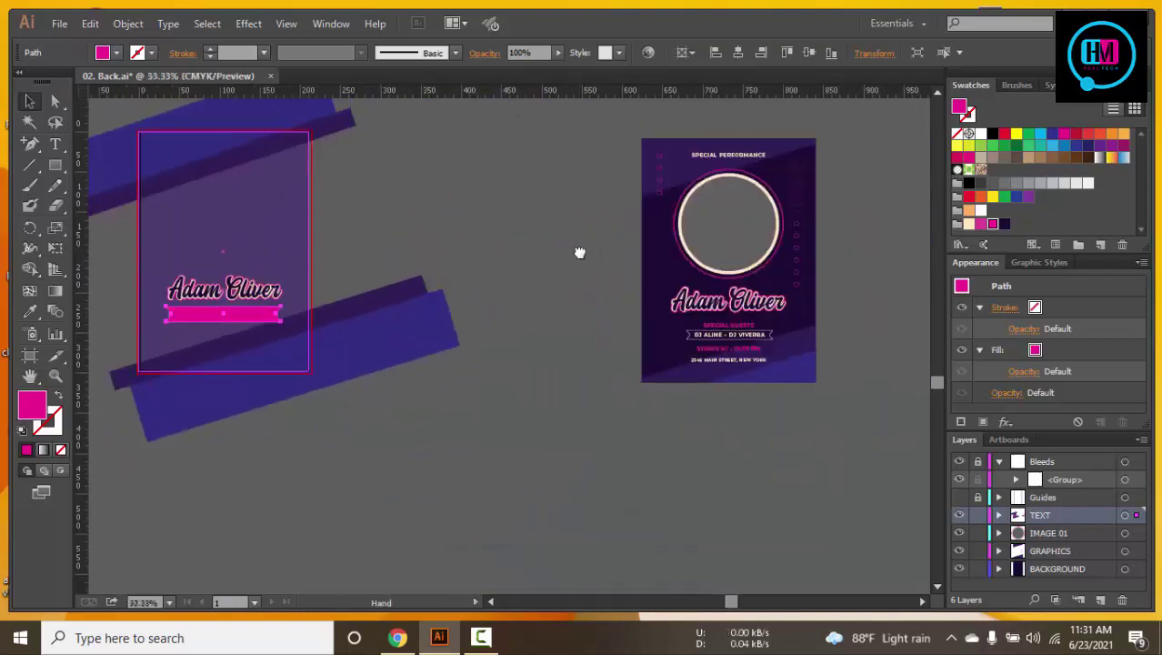
drag(579, 252, 790, 252)
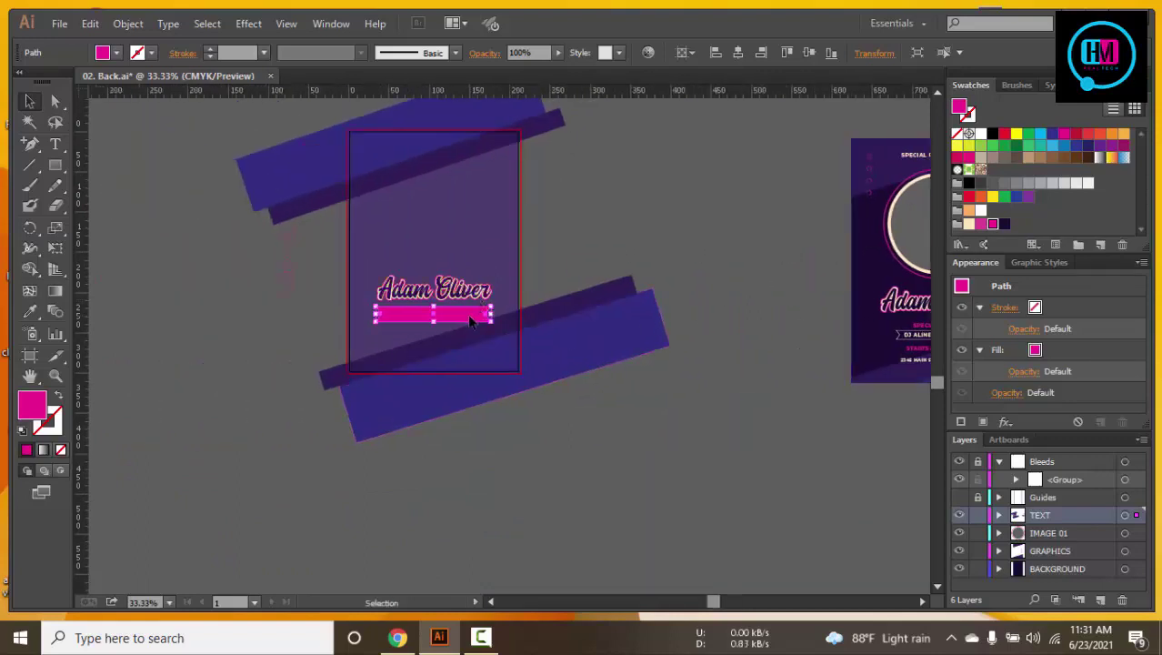
Remove the banner's pink fill and give it a white 5 pt stroke
click(115, 53)
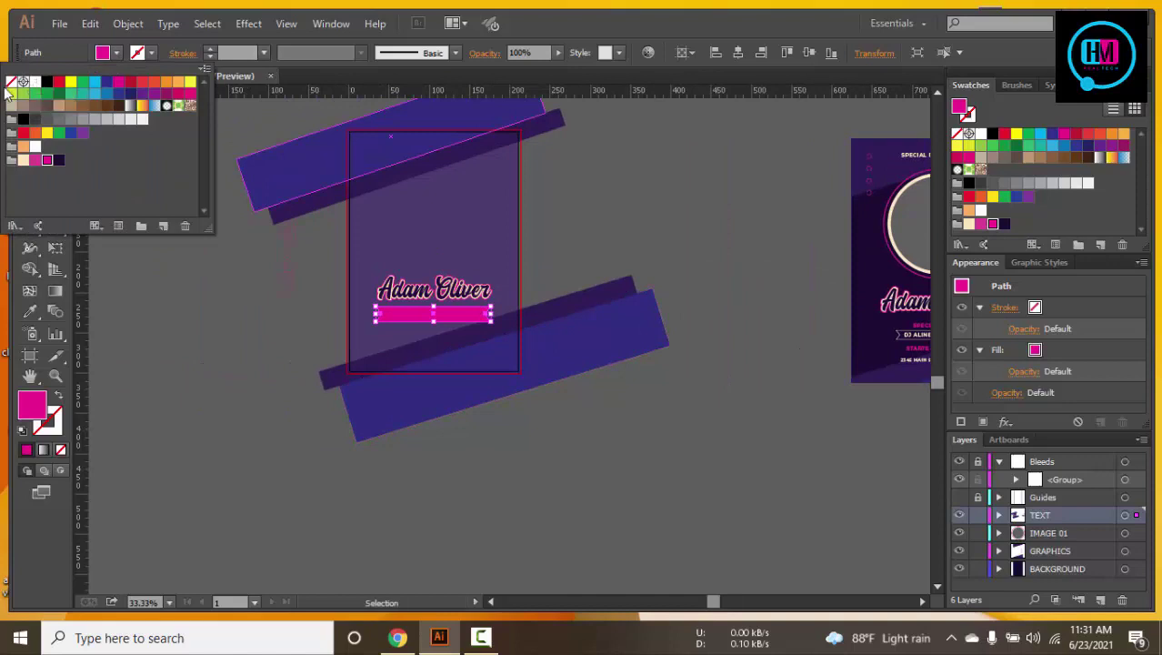
click(11, 82)
click(153, 53)
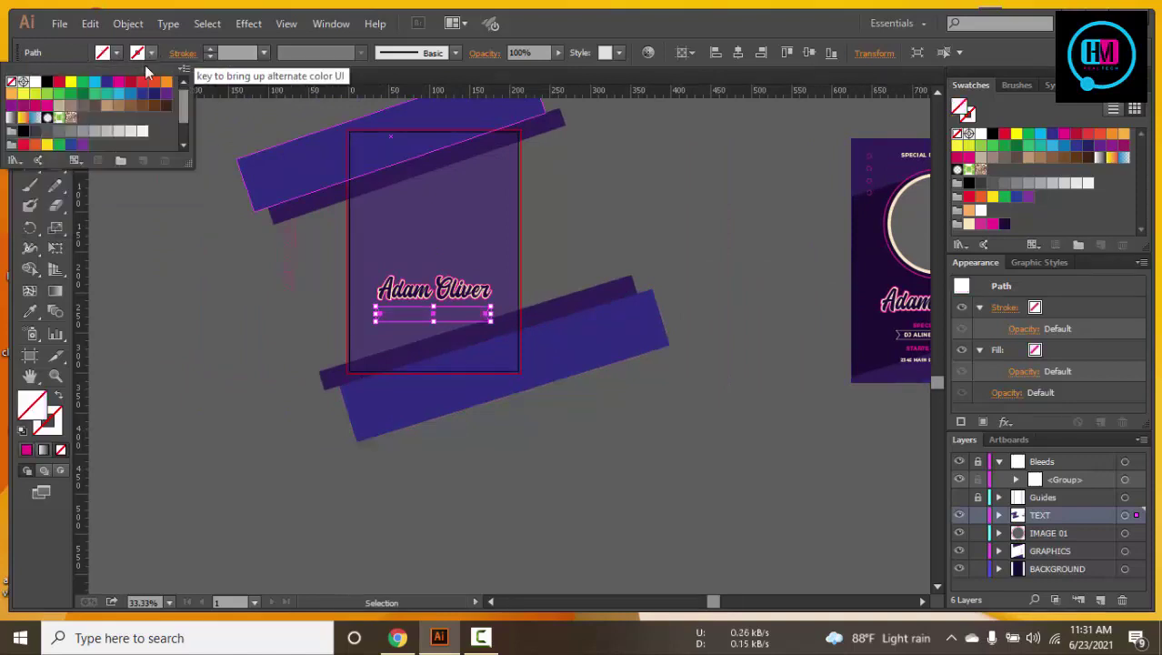
click(36, 83)
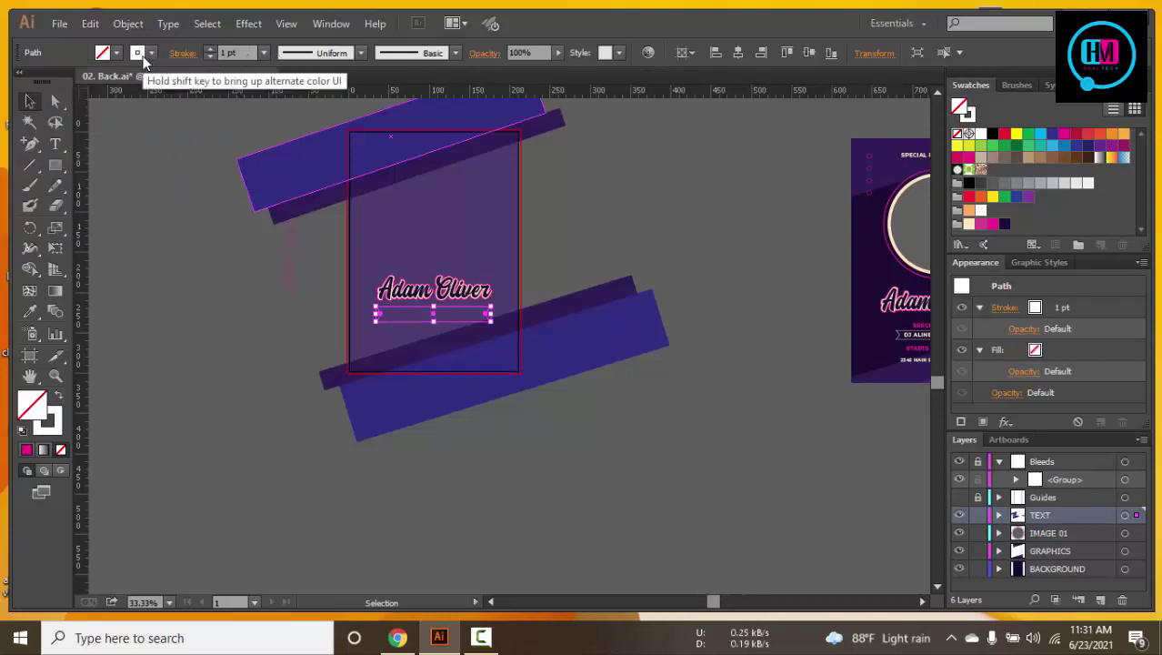
click(220, 53)
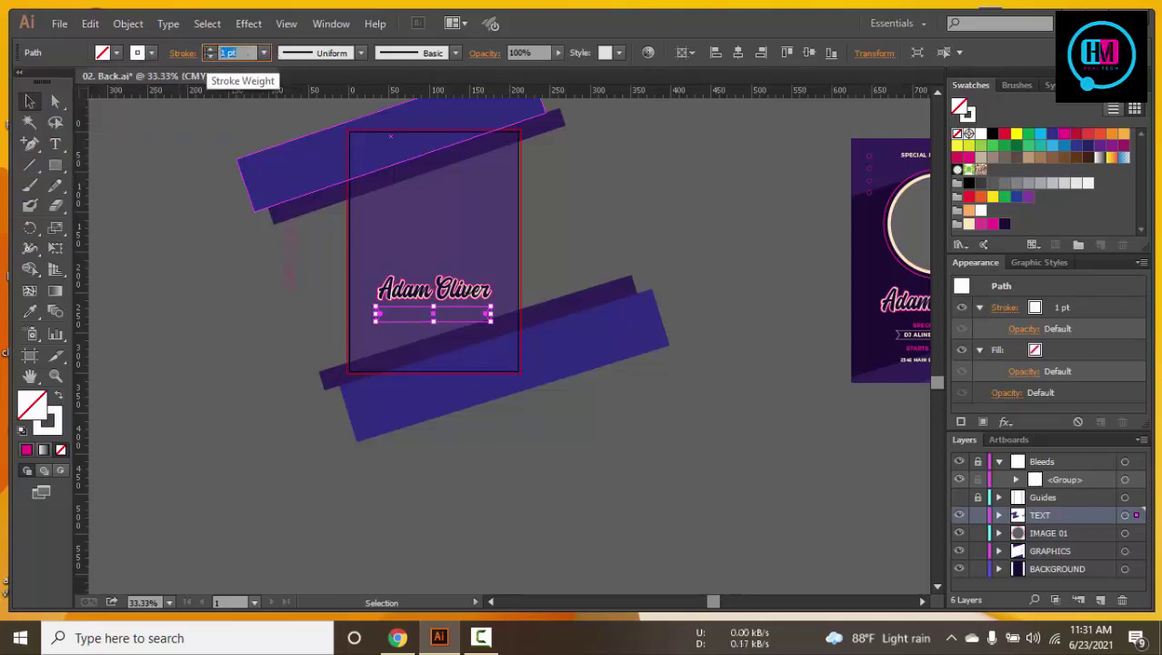
text(5)
key(Return)
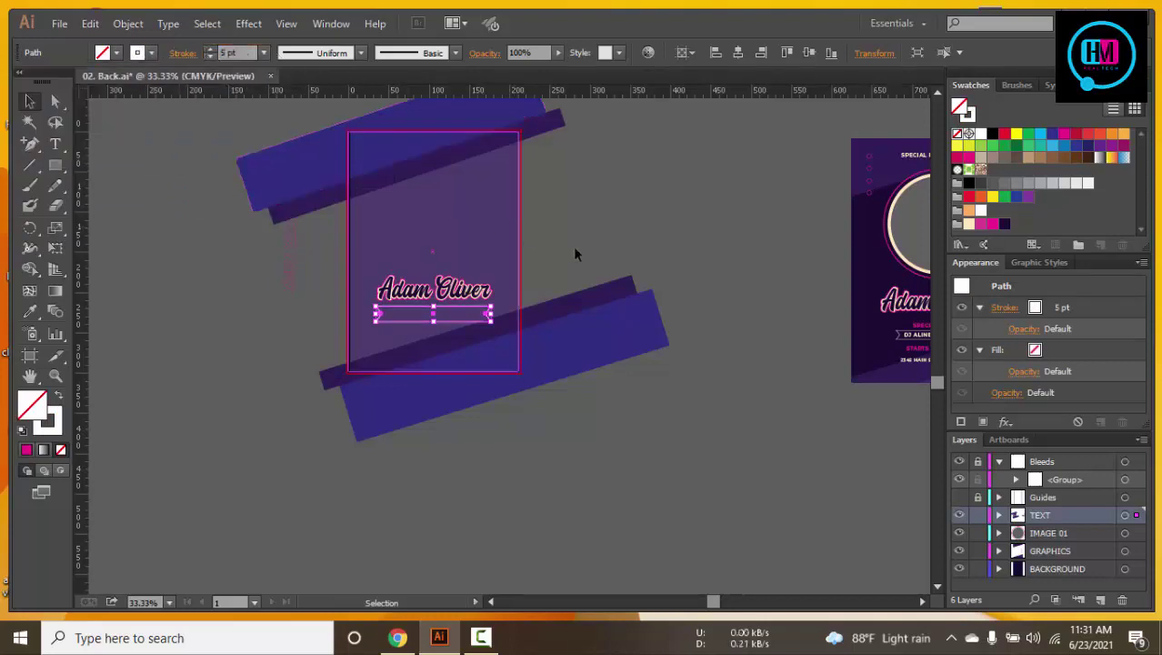
click(658, 234)
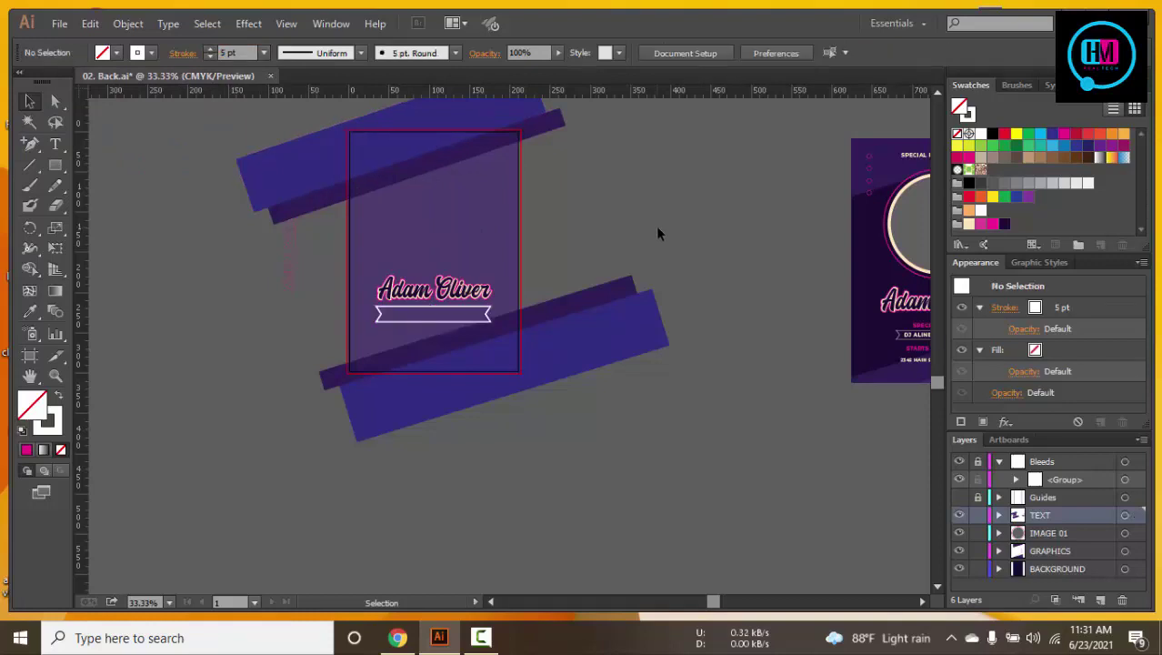
ctrl+click(443, 300)
Add 'Compane name' text inside the ribbon, coloured white and set to Bold
key(t)
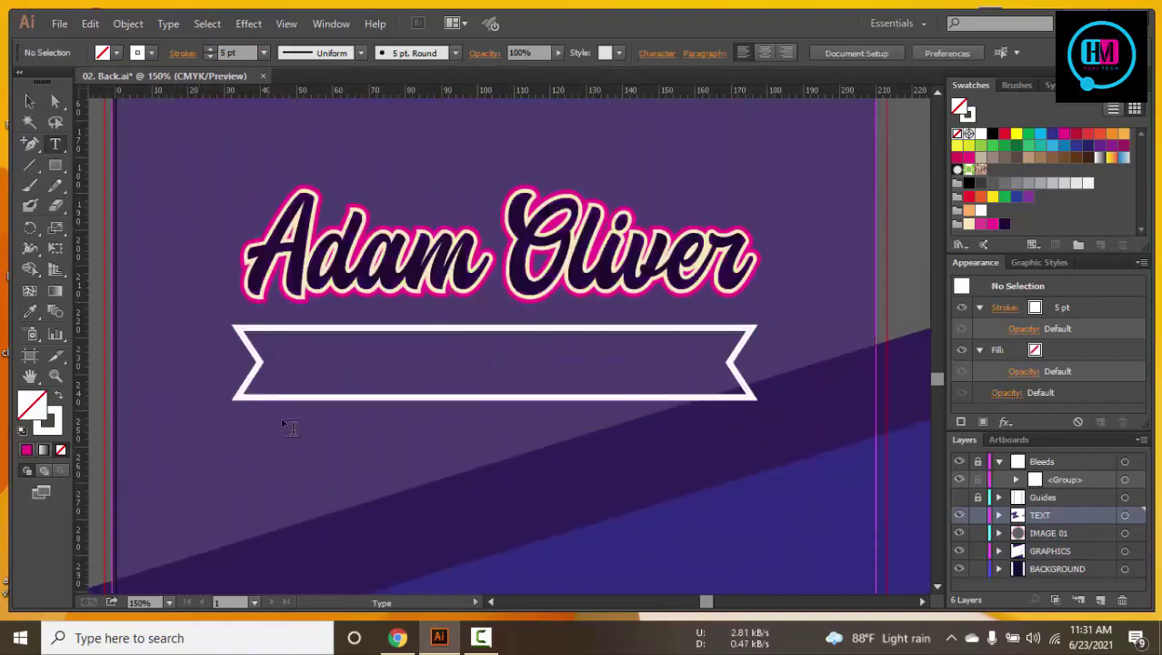
click(300, 360)
text(Compane name)
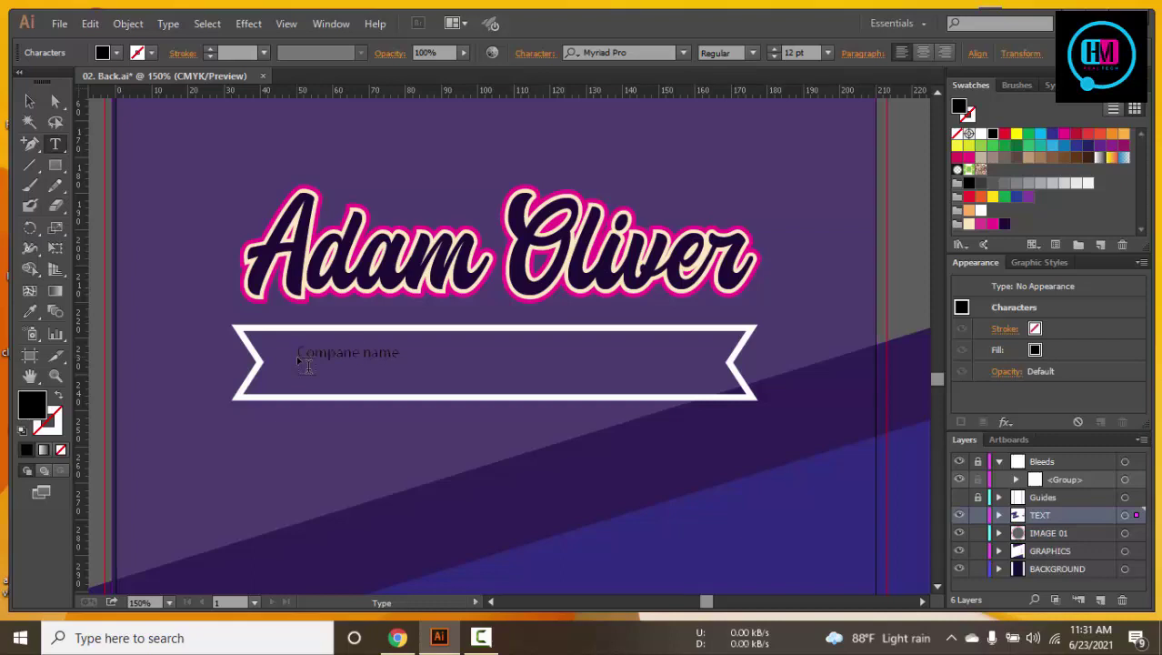
triple_click(306, 364)
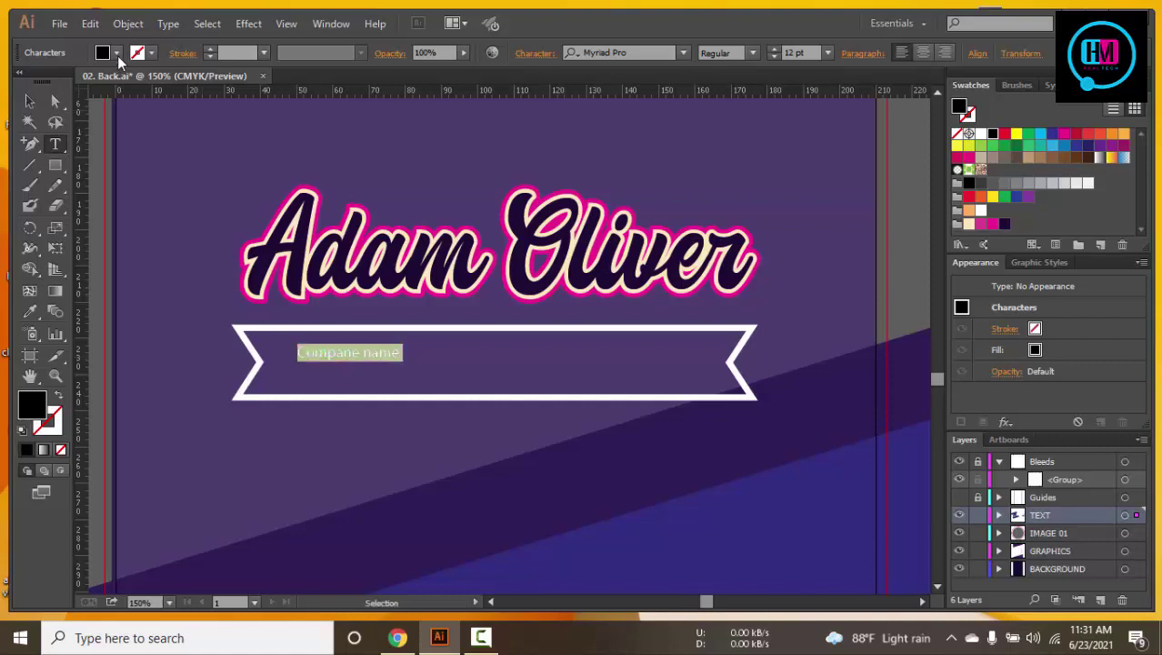
click(114, 53)
click(36, 83)
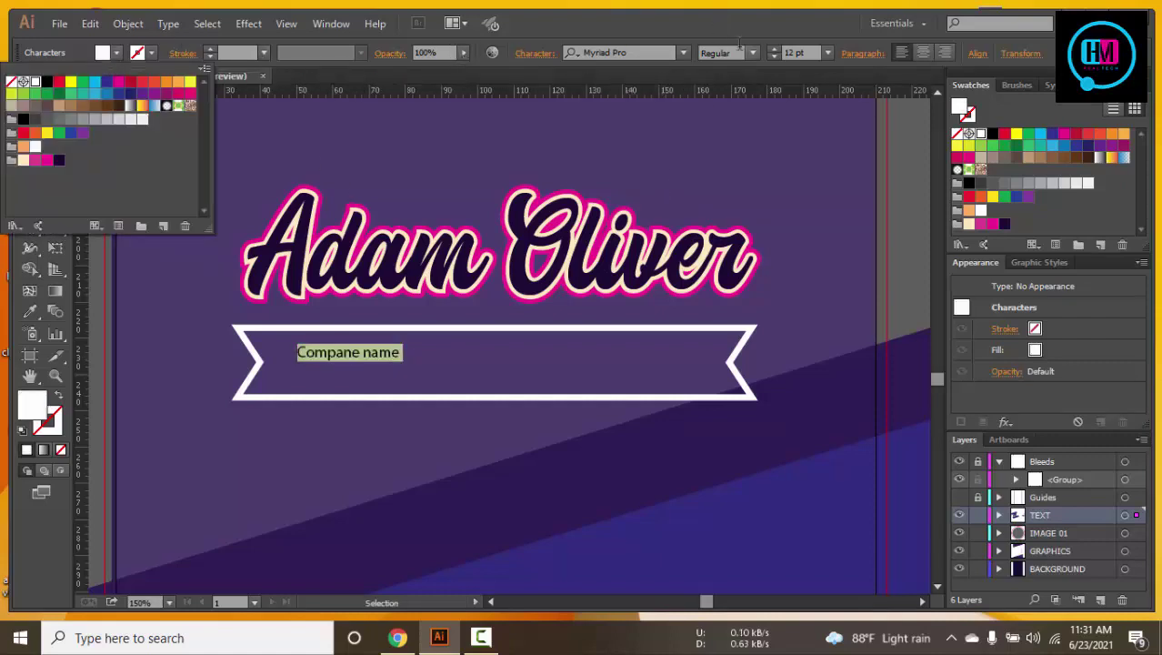
click(750, 293)
click(753, 53)
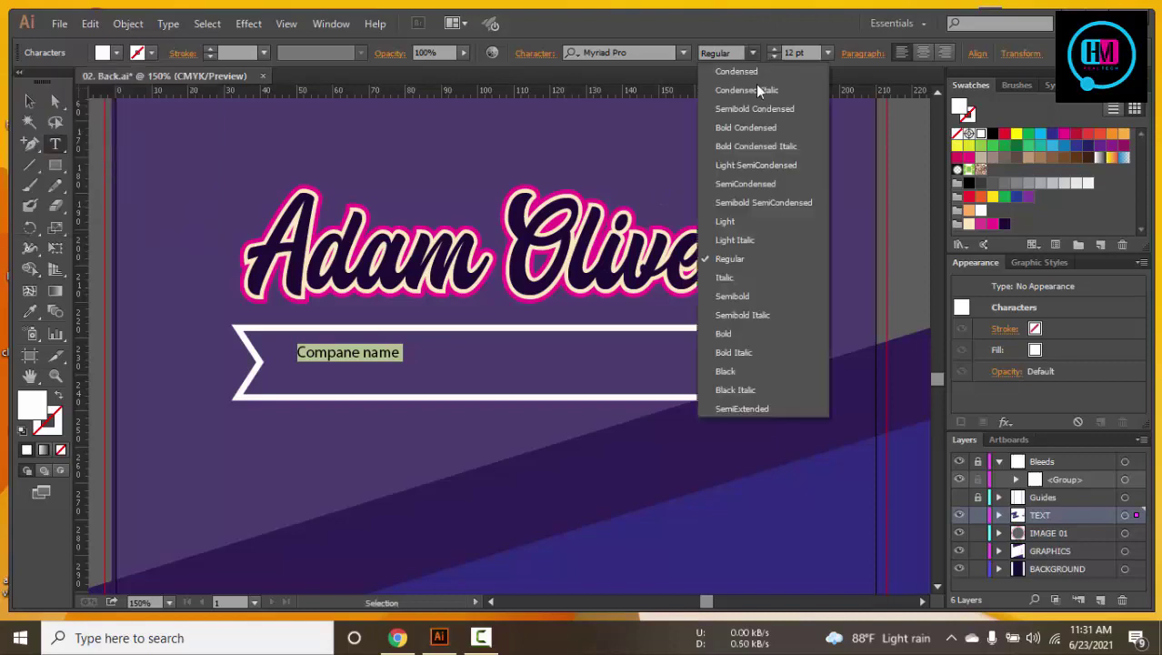
click(736, 335)
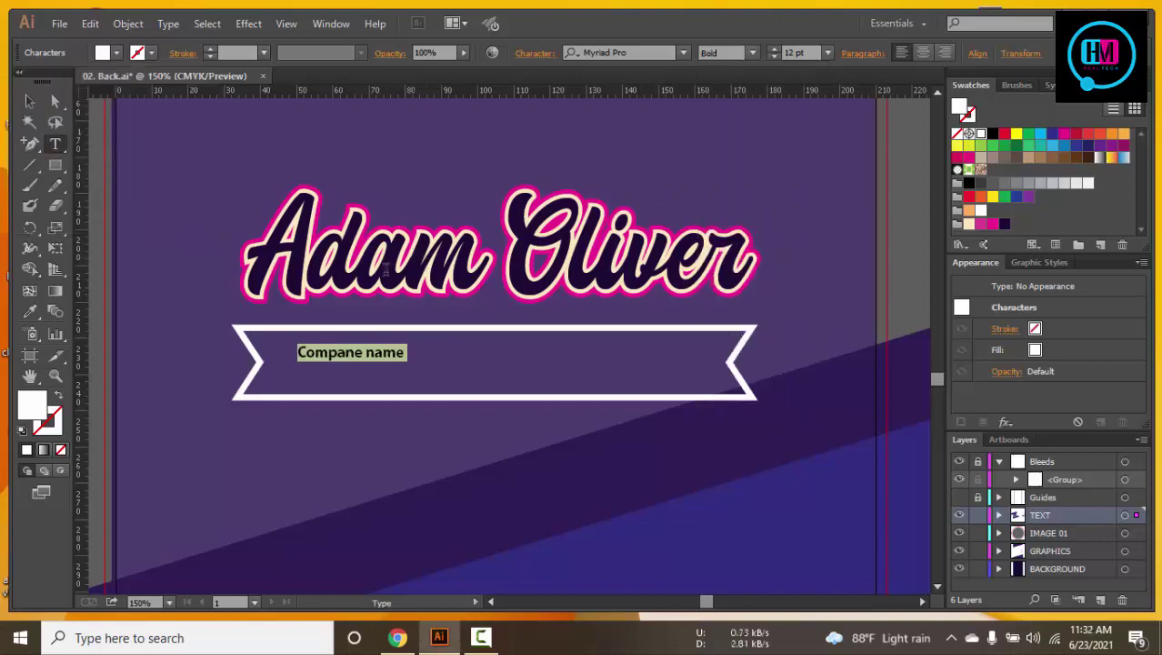
Enlarge the 'Compane name' text to fill the ribbon and centre it
key(Escape)
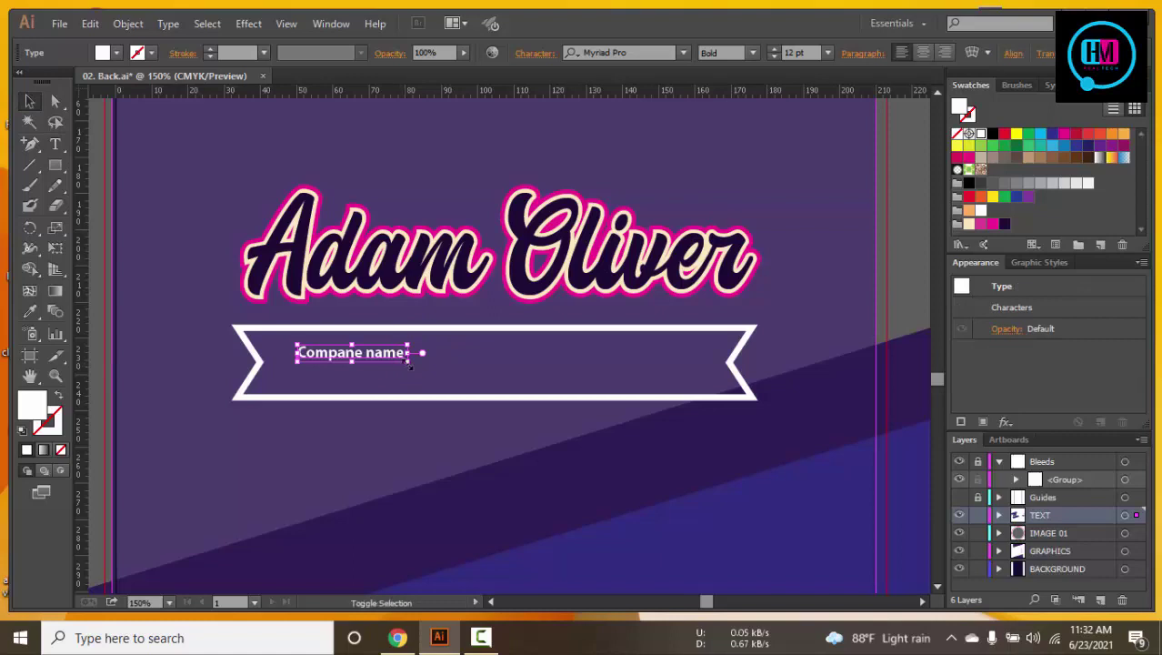
drag(407, 362, 549, 382)
drag(471, 373, 540, 369)
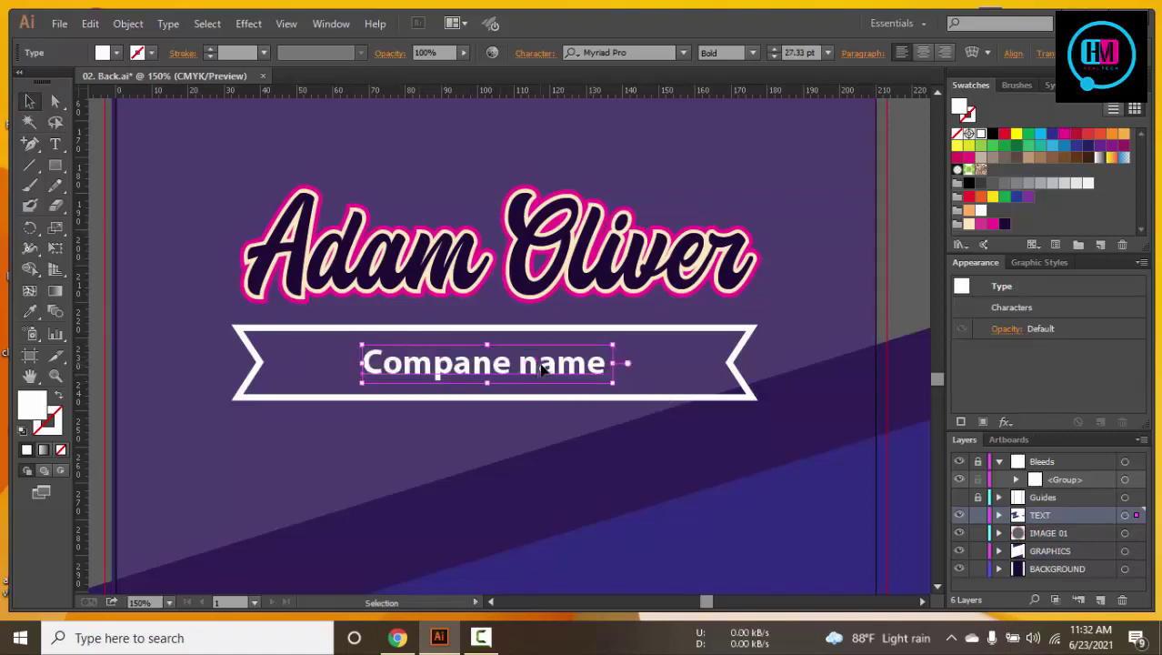
drag(613, 382, 627, 396)
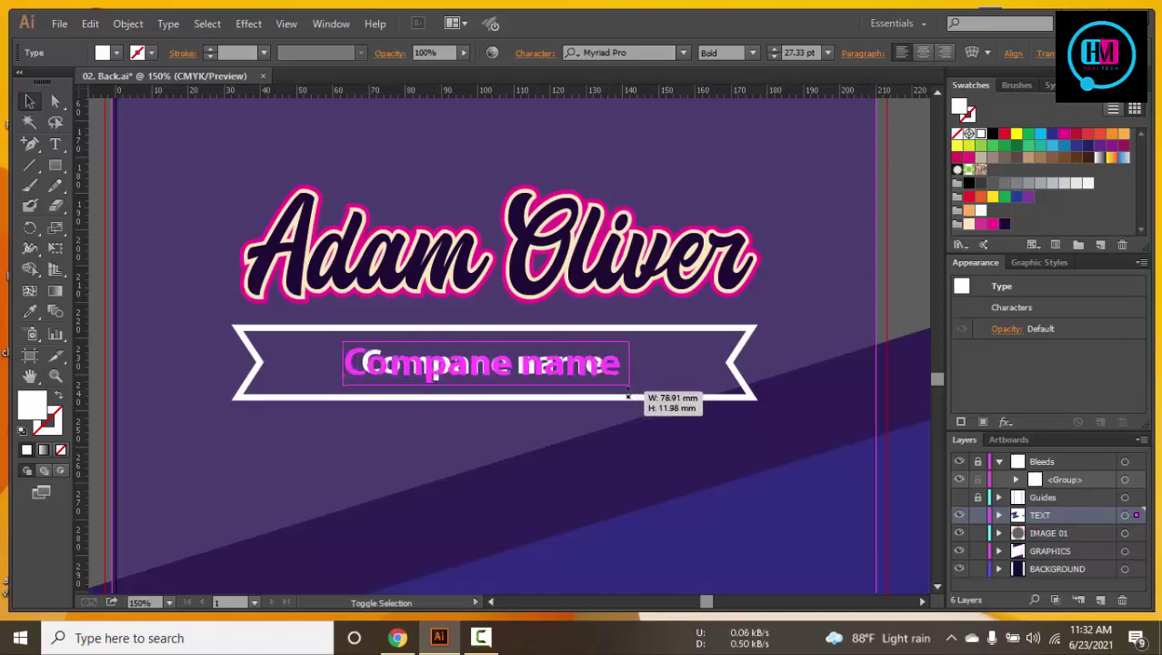
click(820, 197)
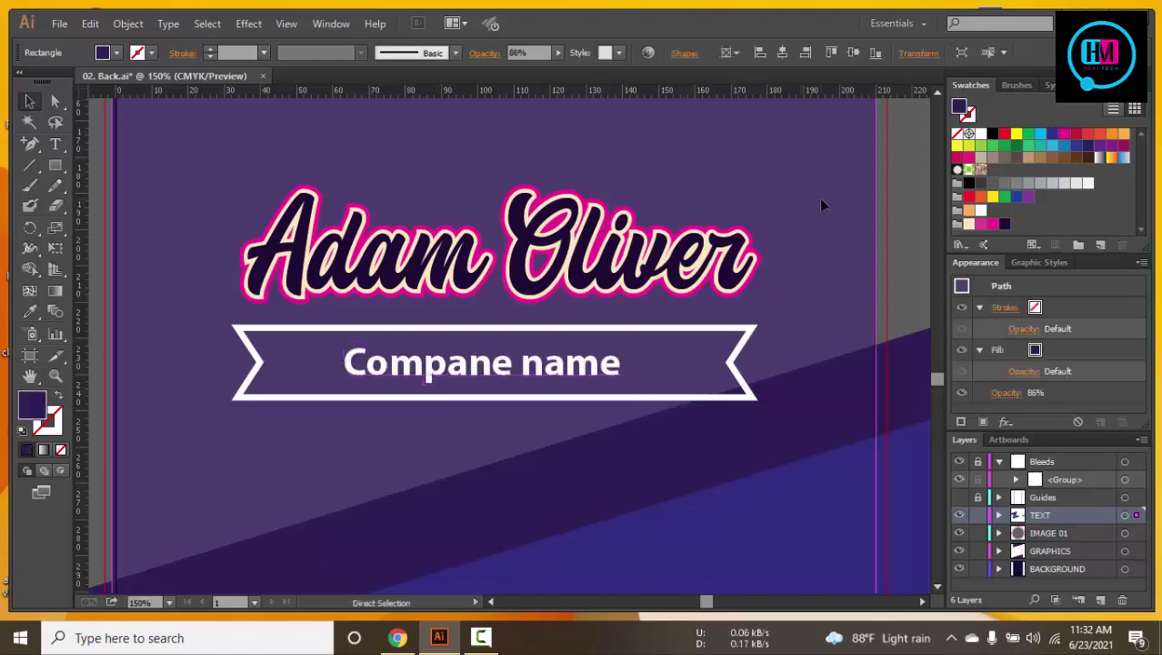
key(ctrl+minus)
key(ctrl+minus)
key(ctrl+minus)
drag(611, 260, 549, 264)
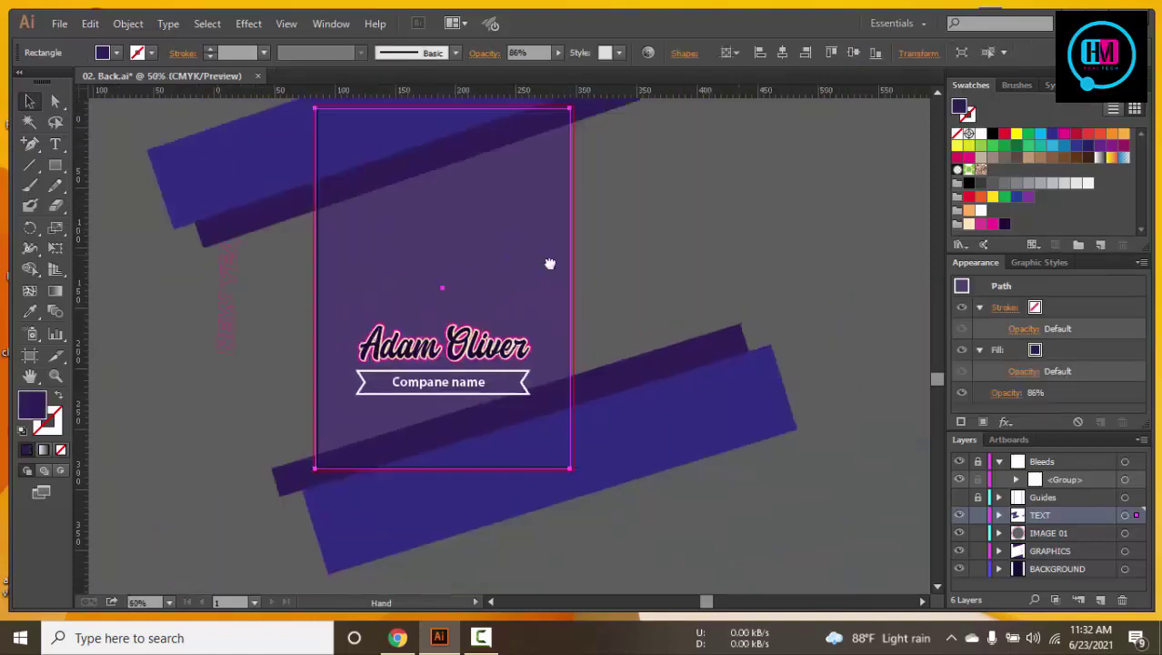
mouse_move(844, 239)
mouse_down()
mouse_move(503, 257)
mouse_move(817, 228)
mouse_up()
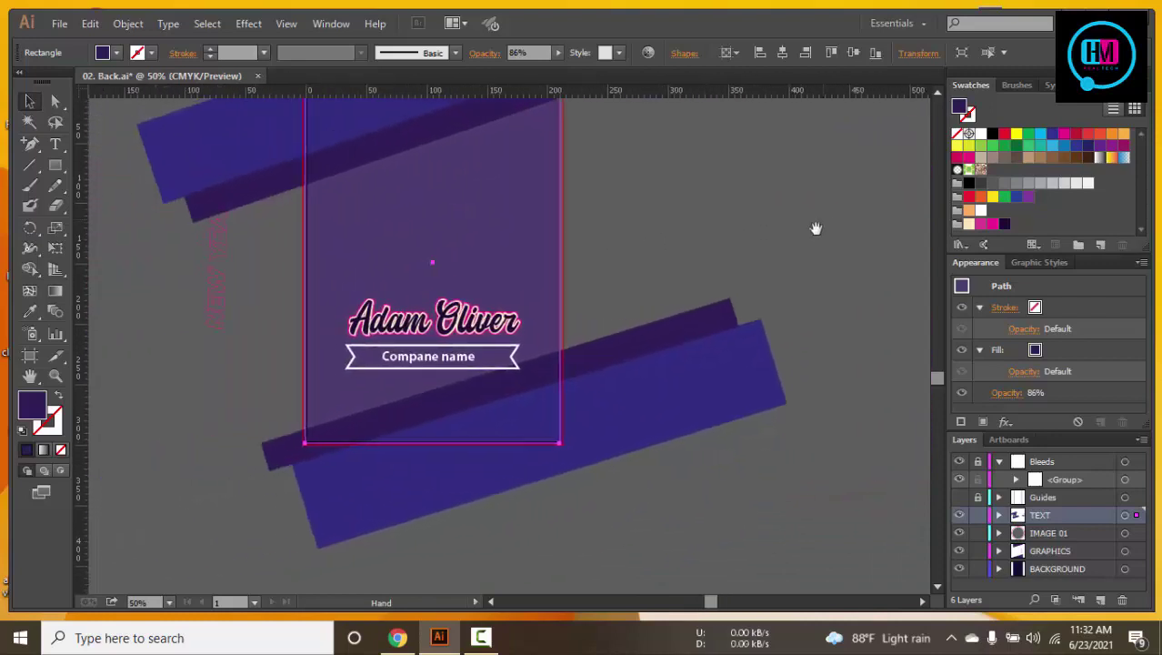
drag(447, 328, 446, 271)
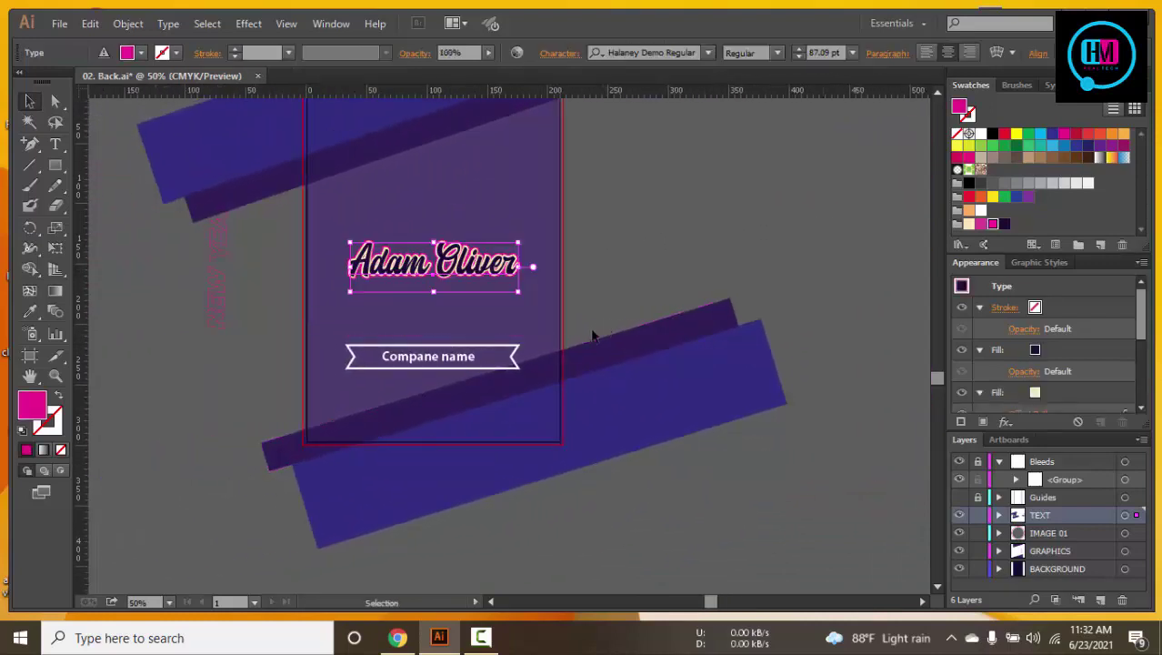
Copy the company-name text above the ribbon and change it to 'Spicial offer'
click(446, 361)
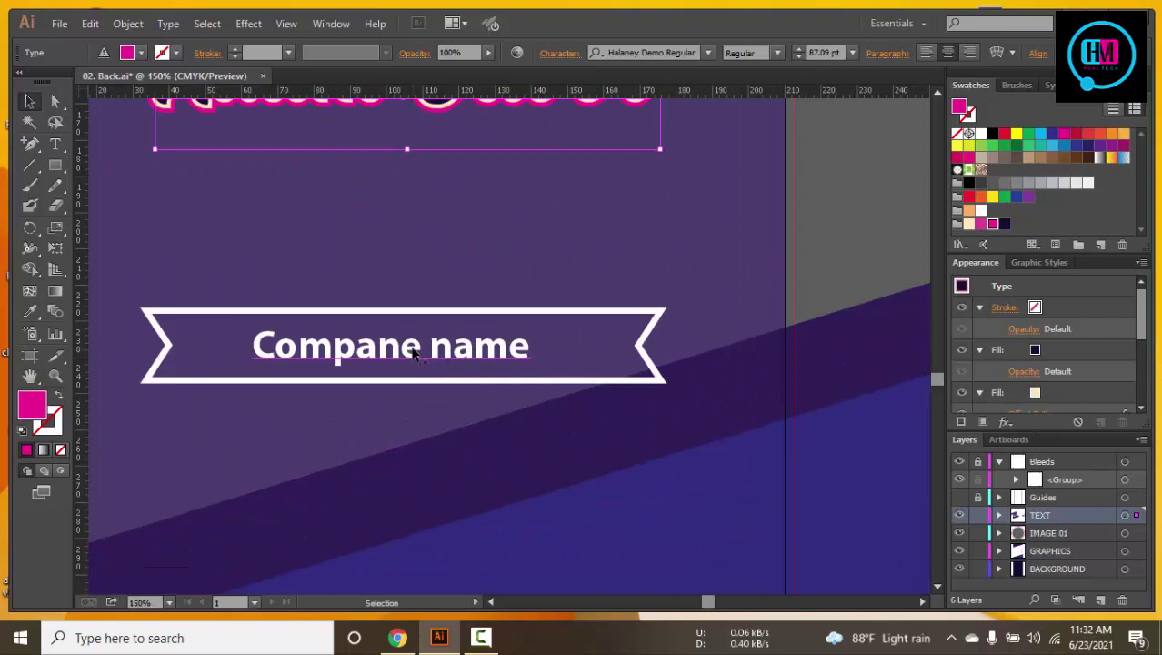
drag(414, 354, 414, 286)
triple_click(526, 283)
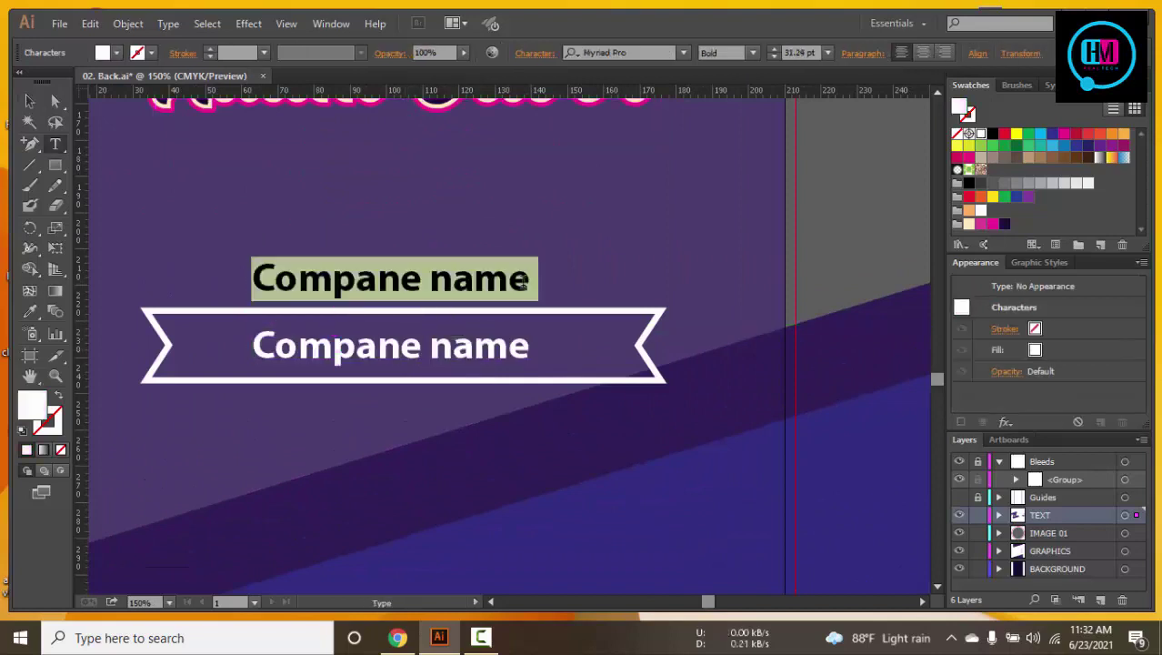
text(Sp)
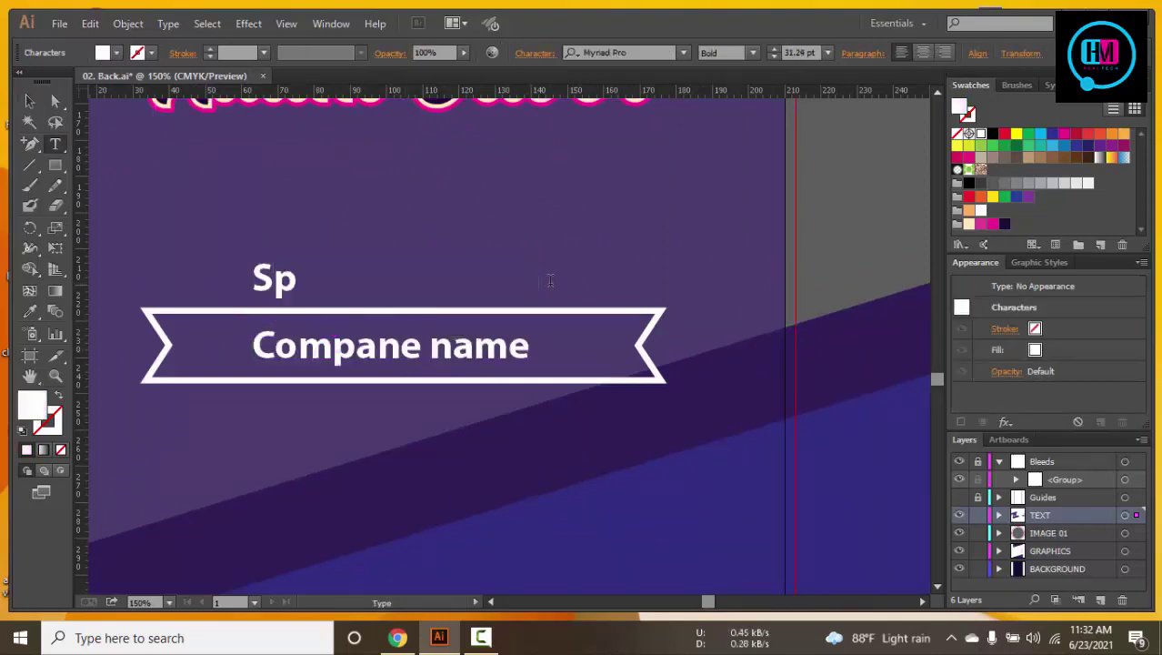
text(icial o)
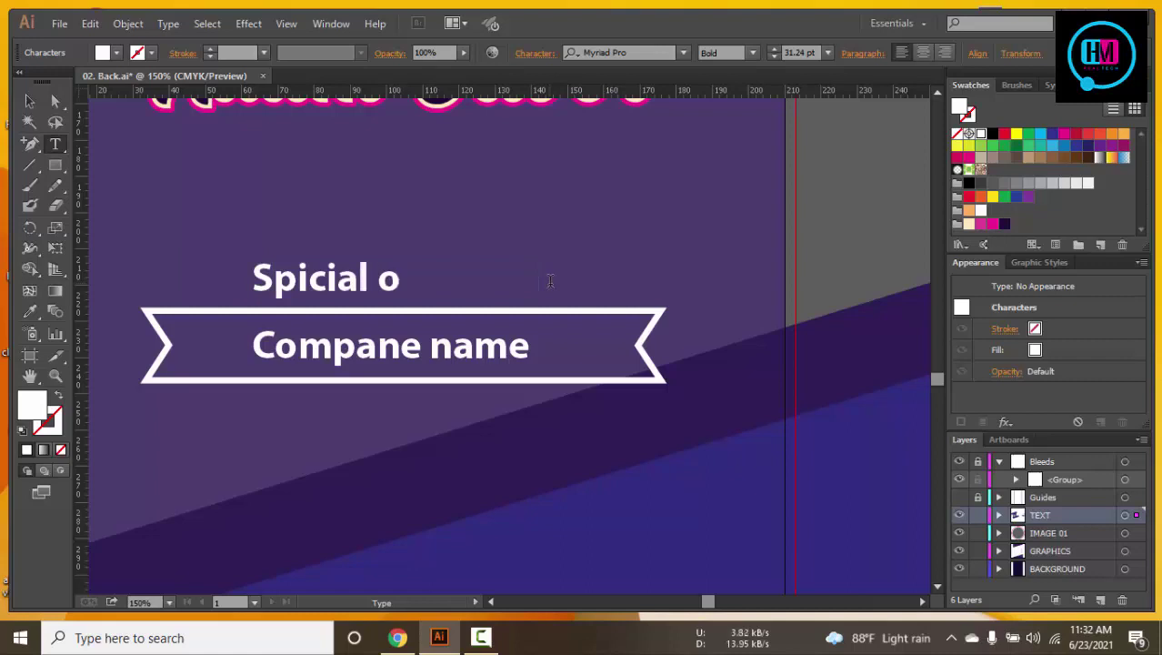
text(ffer)
key(Escape)
key(Return)
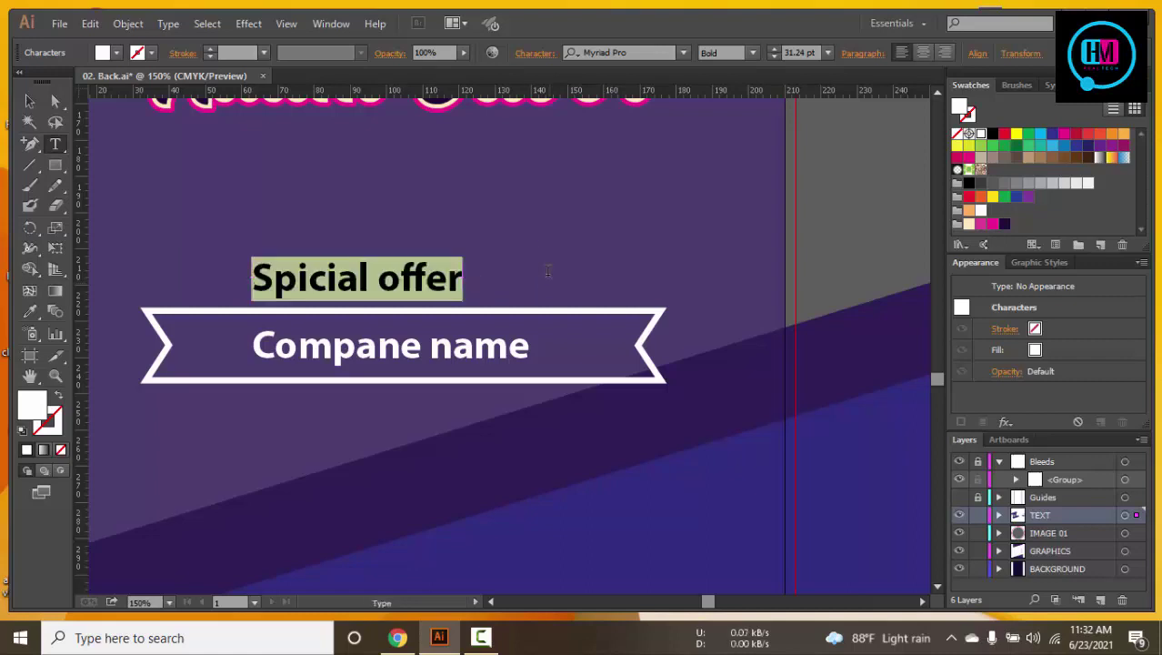
key(Escape)
Nudge 'Spicial offer' slightly right and colour it magenta
key(Right)
key(Right)
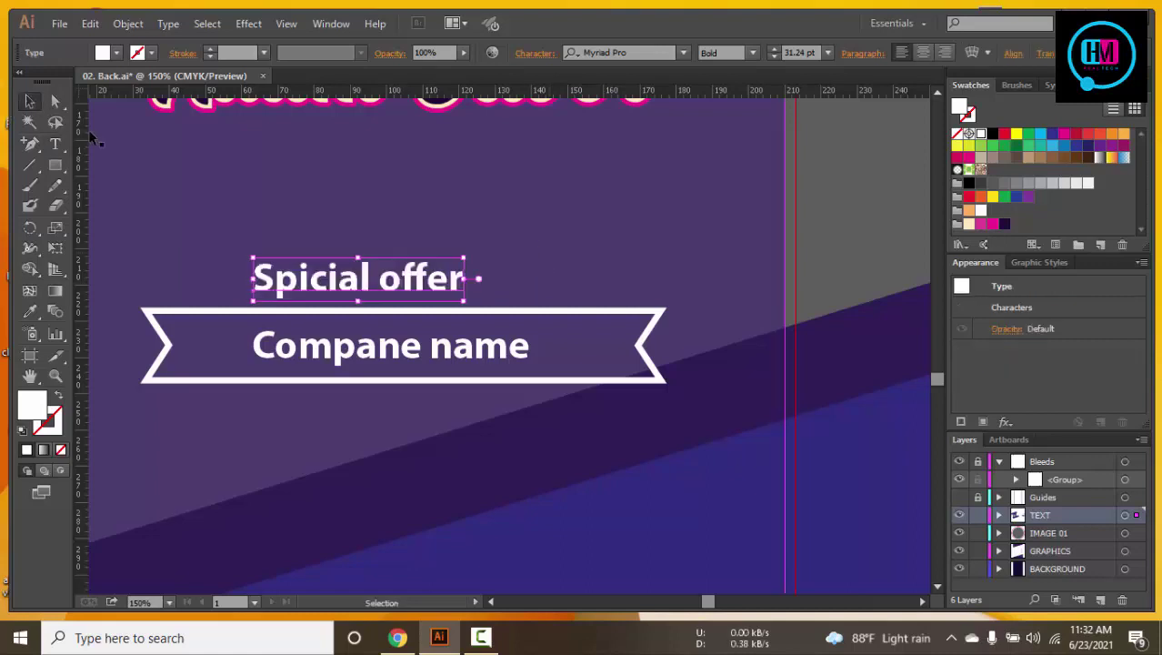
key(Right)
key(Right)
key(Right)
key(Right)
key(Right)
key(Right)
key(Right)
key(Right)
key(Right)
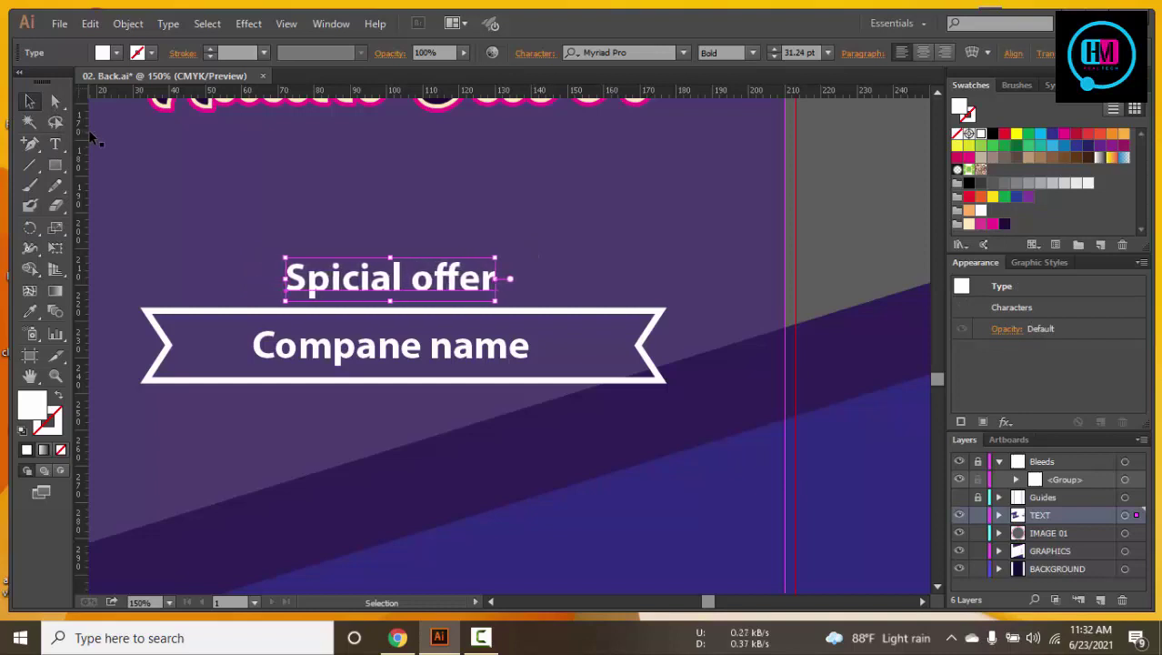
key(Right)
click(105, 53)
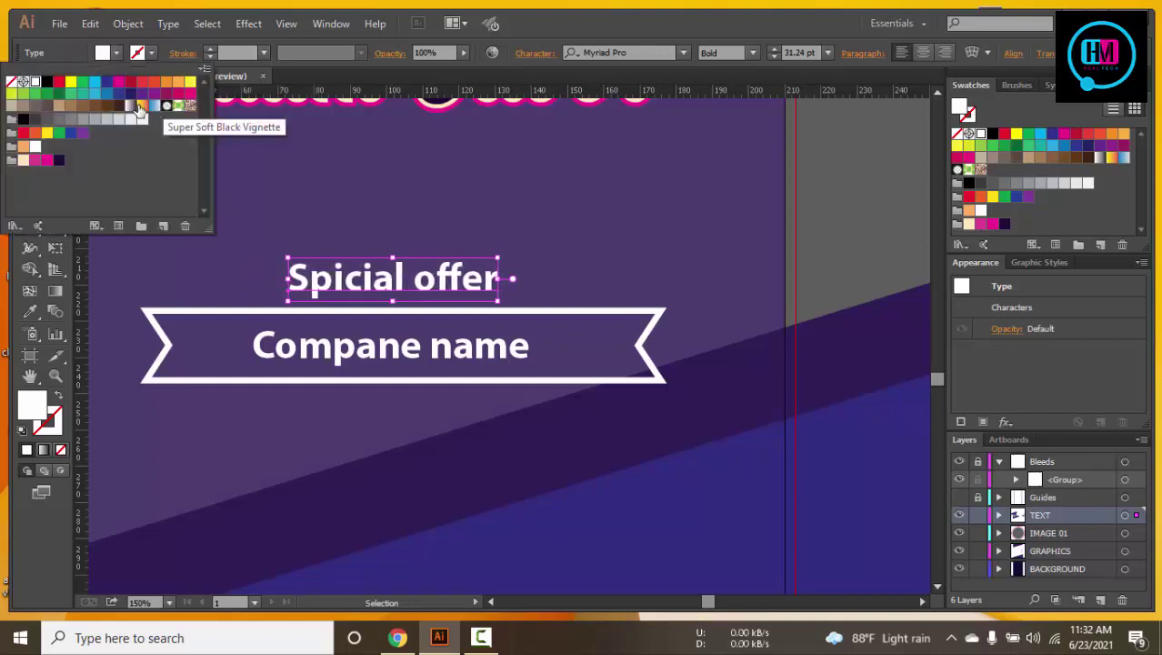
click(53, 161)
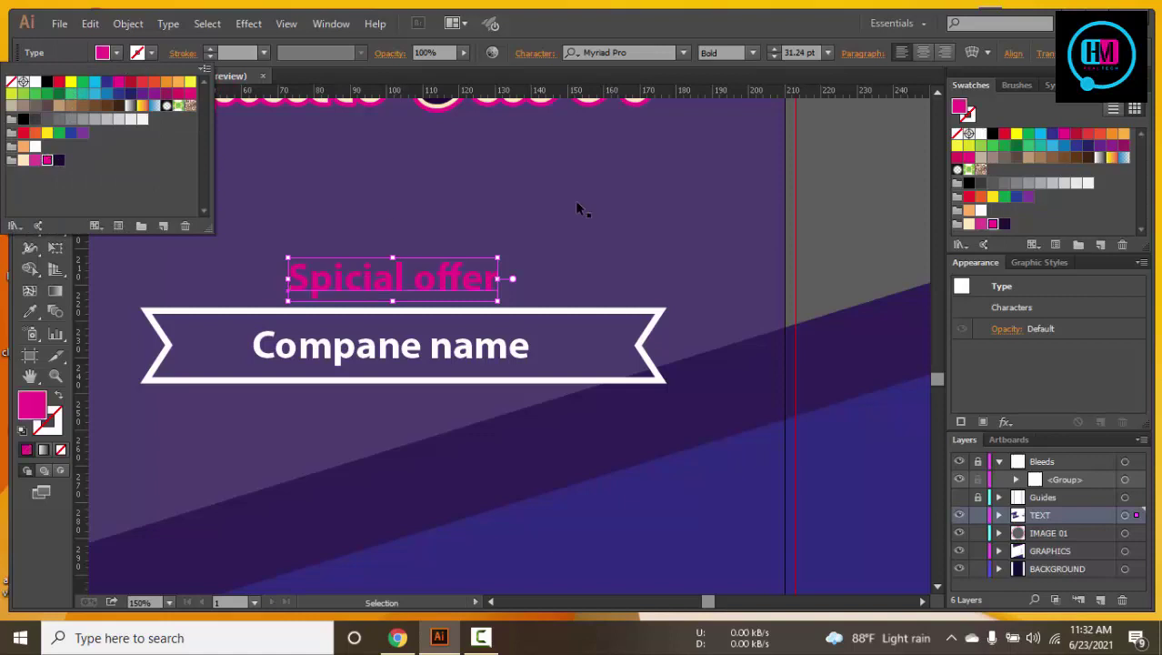
click(858, 223)
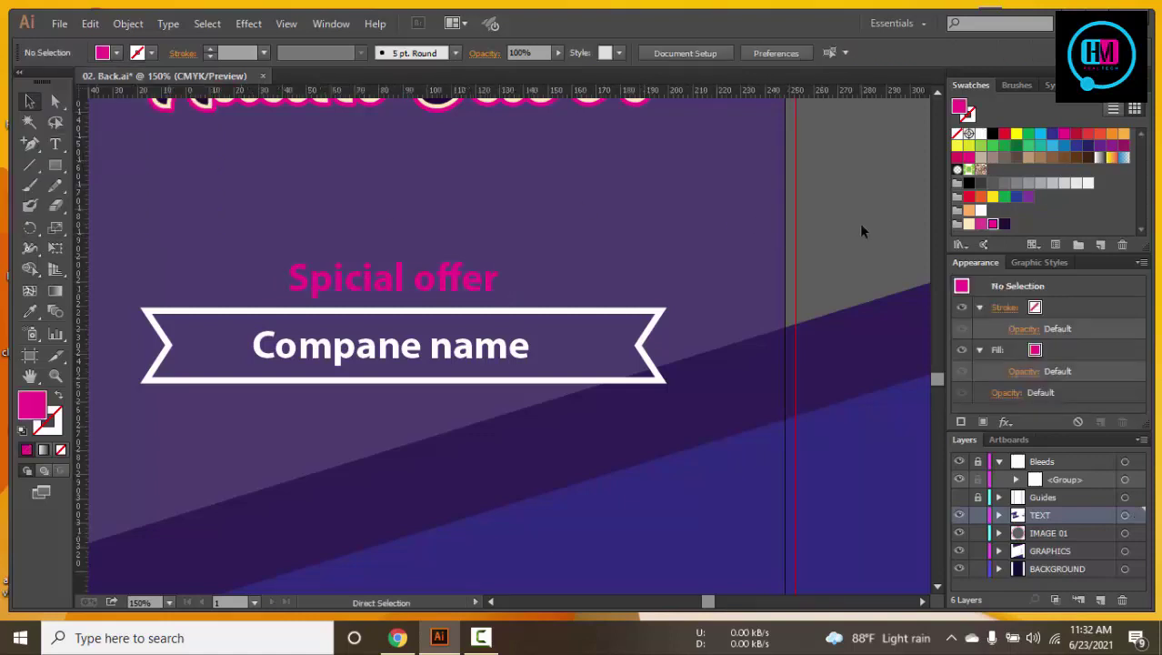
key(ctrl+minus)
key(ctrl+minus)
key(ctrl+minus)
mouse_move(861, 229)
mouse_down()
mouse_move(581, 237)
mouse_move(743, 187)
mouse_up()
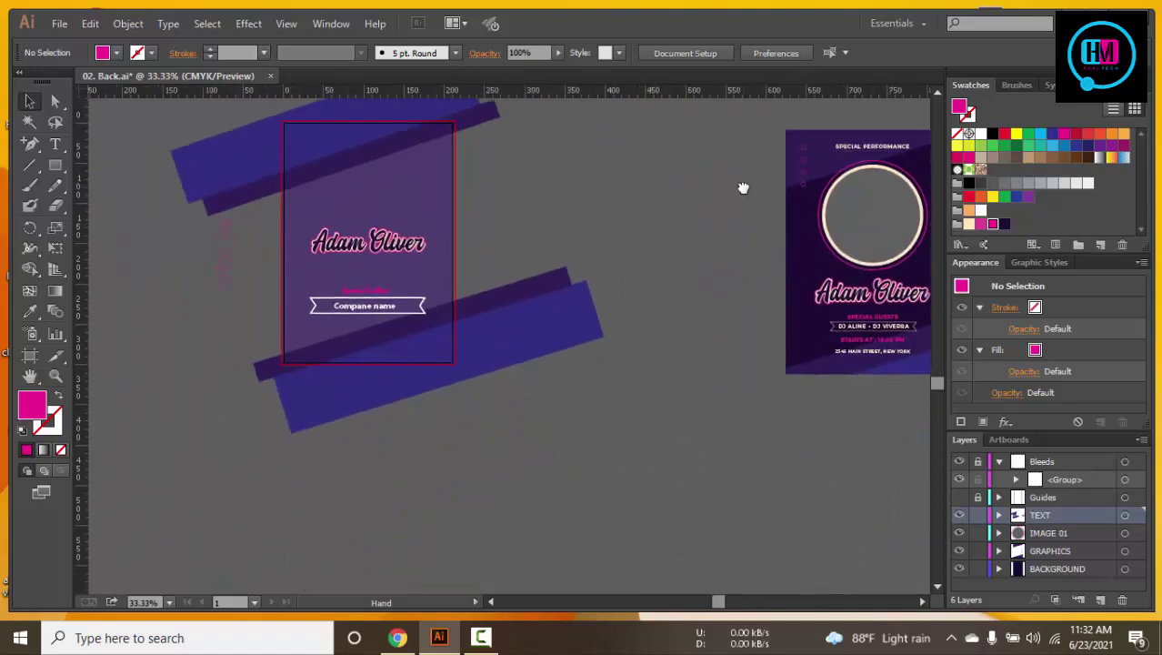
Delete the front flyer's dark background shape
click(868, 342)
shift+click(873, 355)
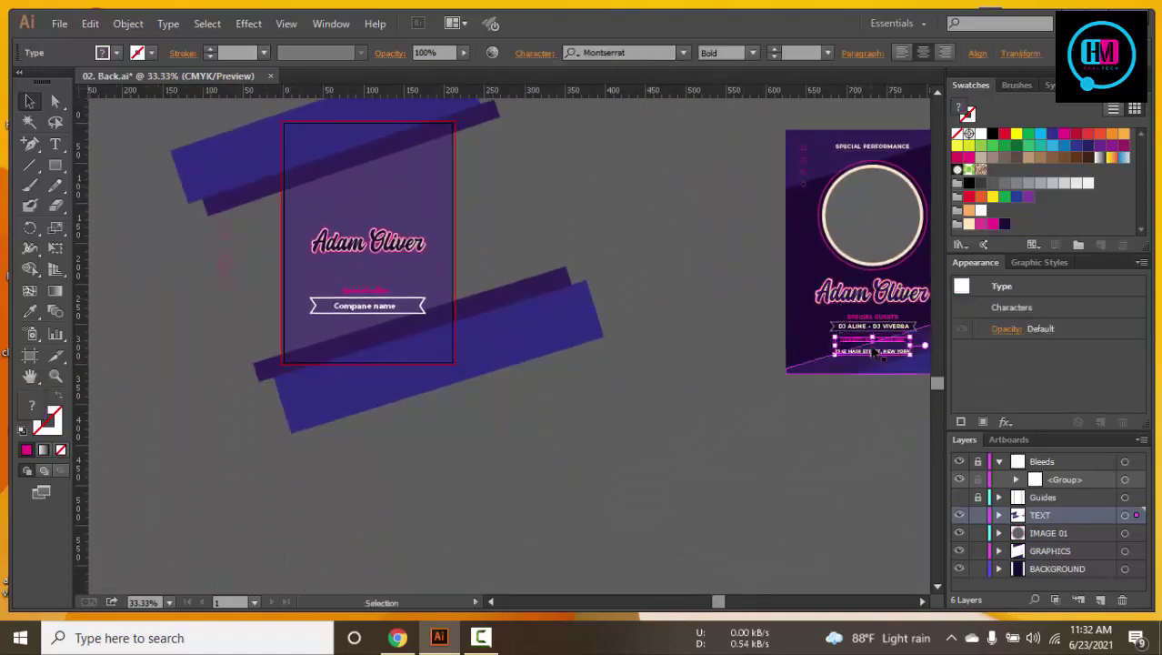
drag(874, 353, 389, 342)
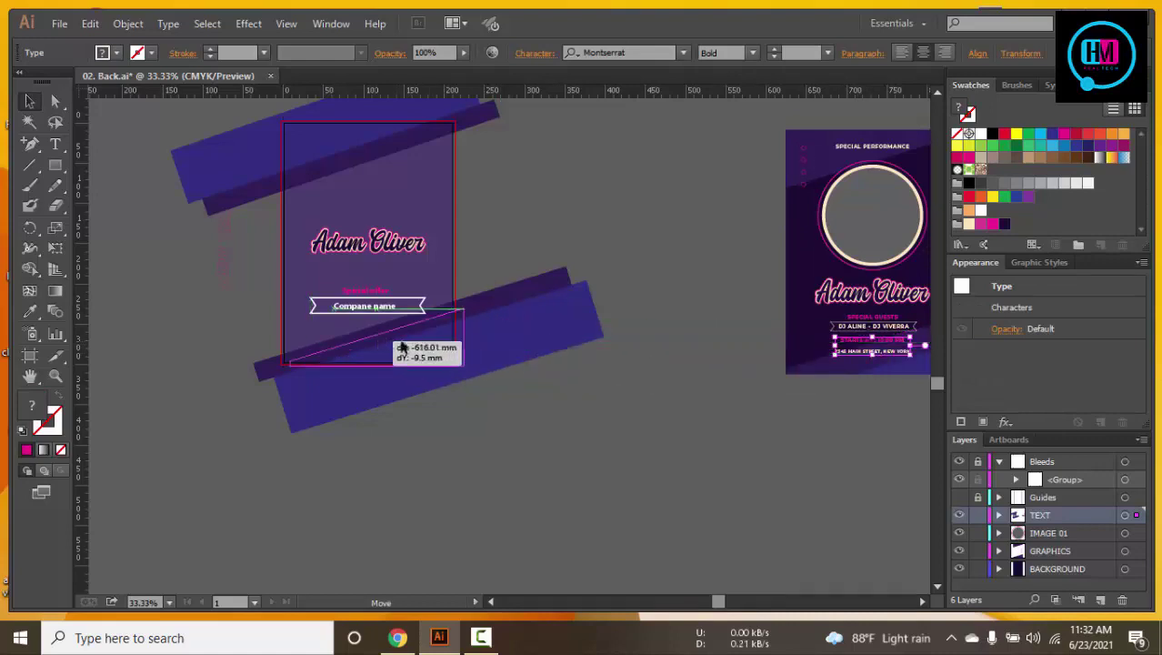
click(391, 346)
click(643, 392)
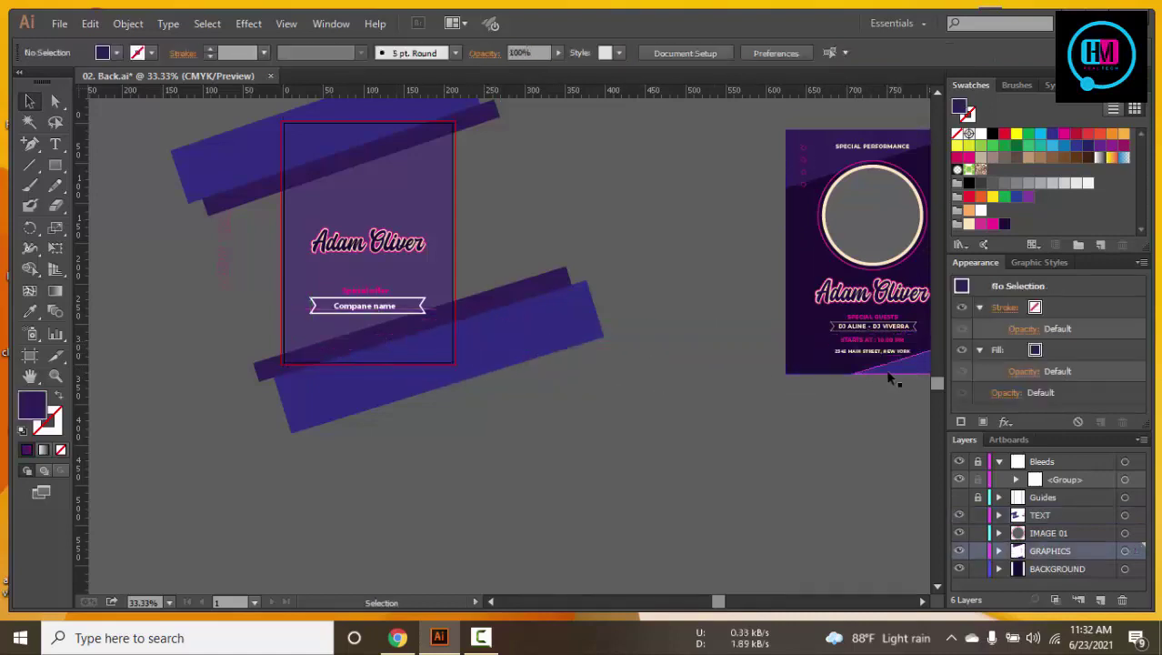
click(803, 327)
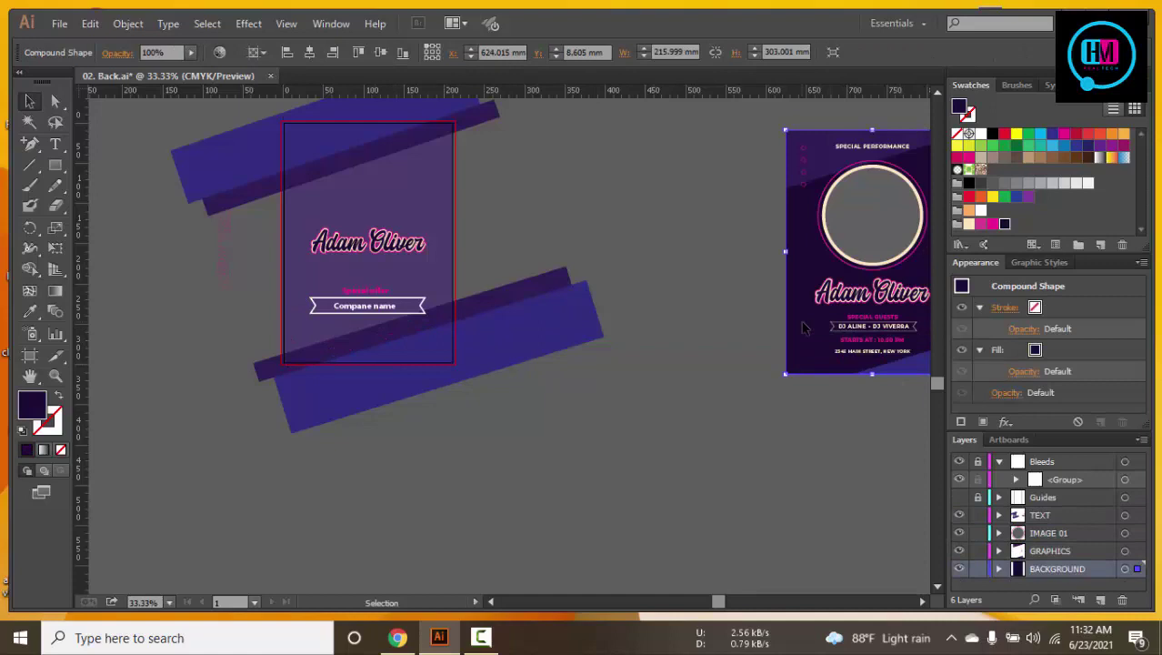
key(Delete)
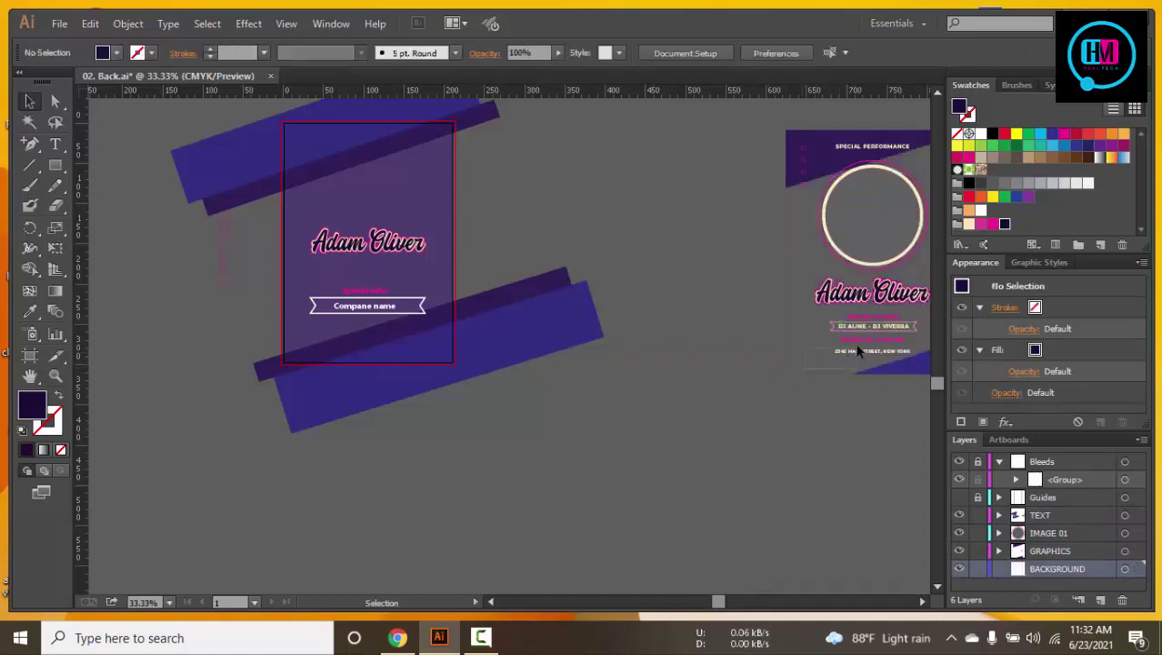
Move the start-time and address lines onto the back artboard and bring them to front
click(862, 348)
drag(861, 346, 452, 380)
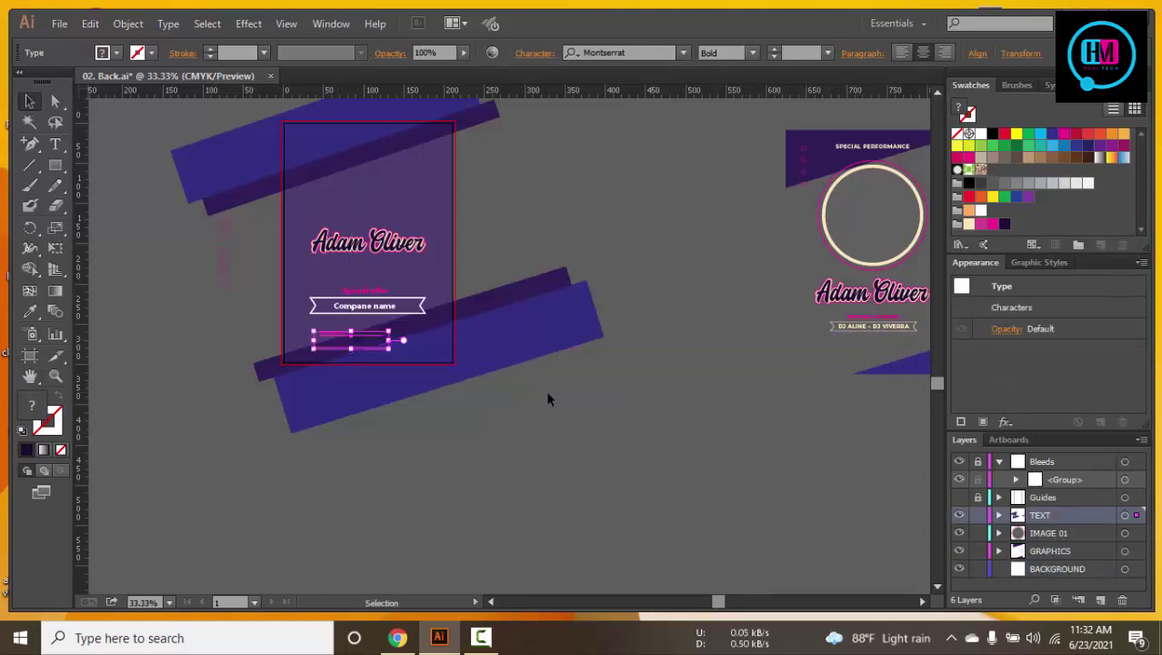
right_click(342, 333)
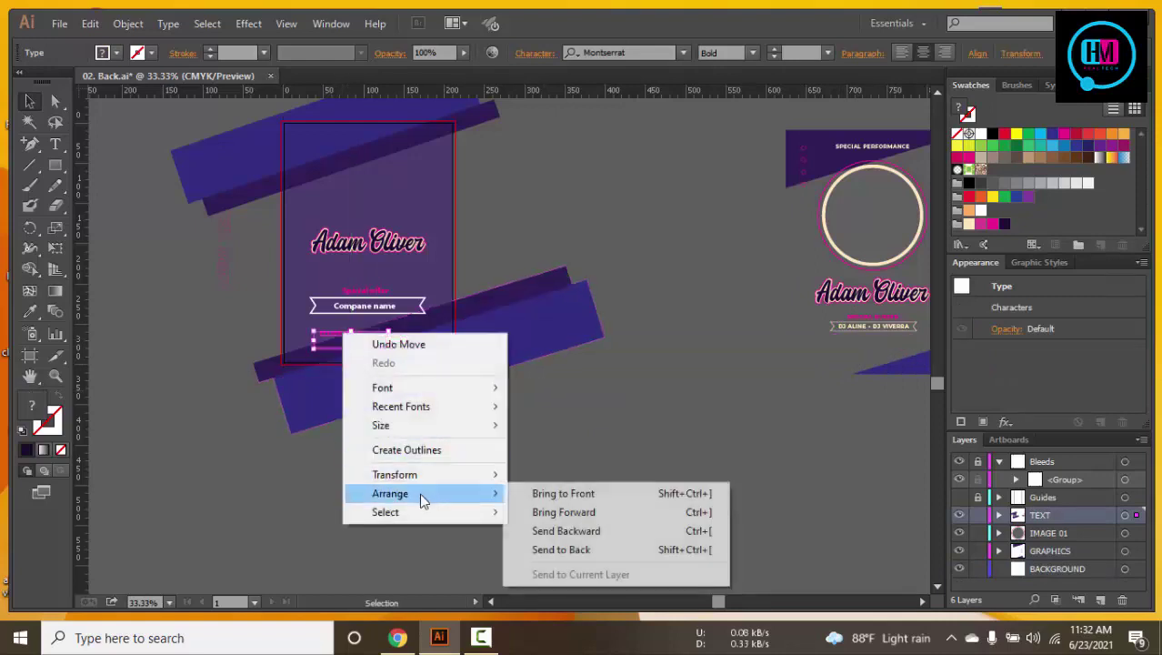
click(546, 491)
click(599, 440)
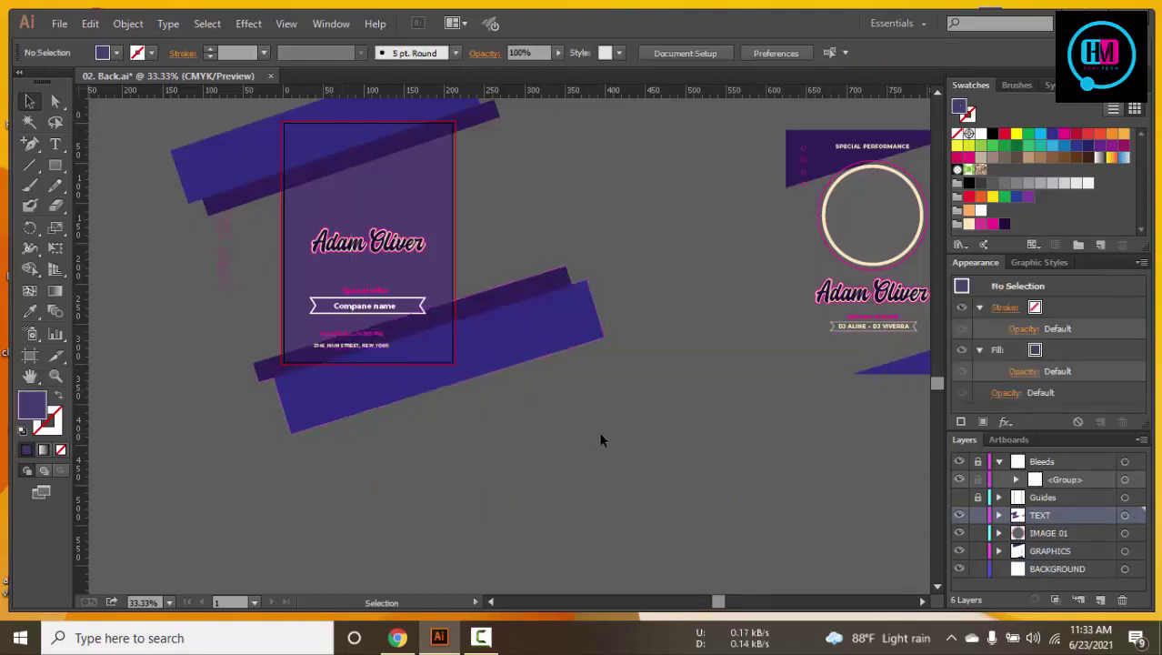
scroll(400, 343, up, 1)
Centre the start-time and address lines under the ribbon and scale them up
scroll(398, 338, up, 2)
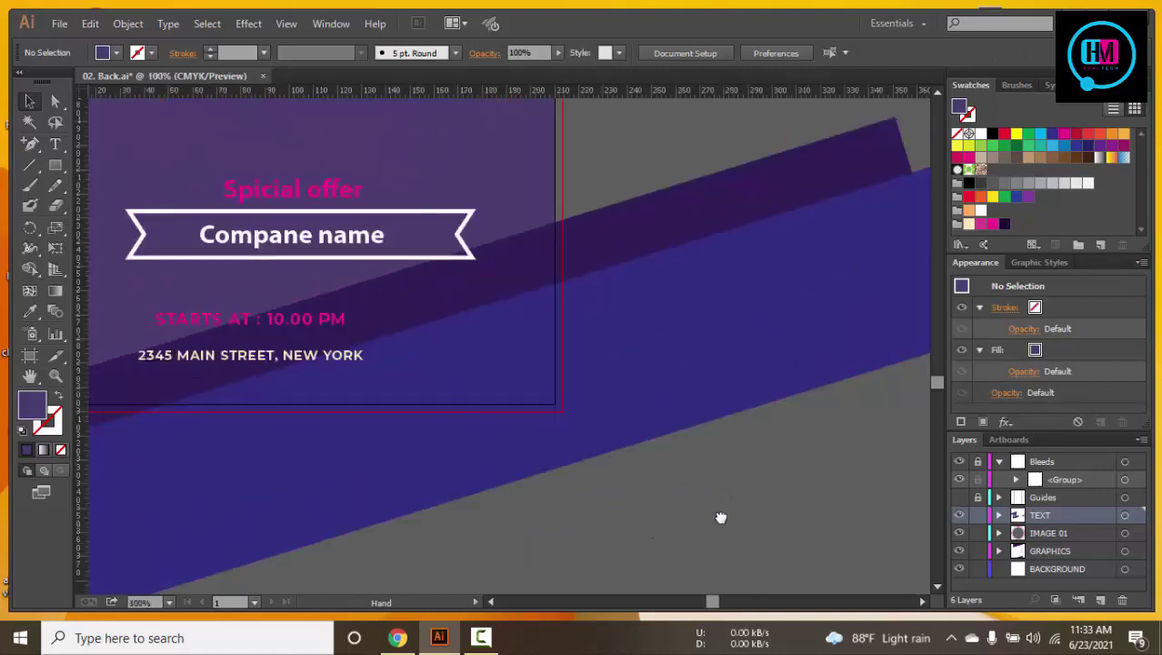
drag(720, 518, 959, 418)
click(509, 256)
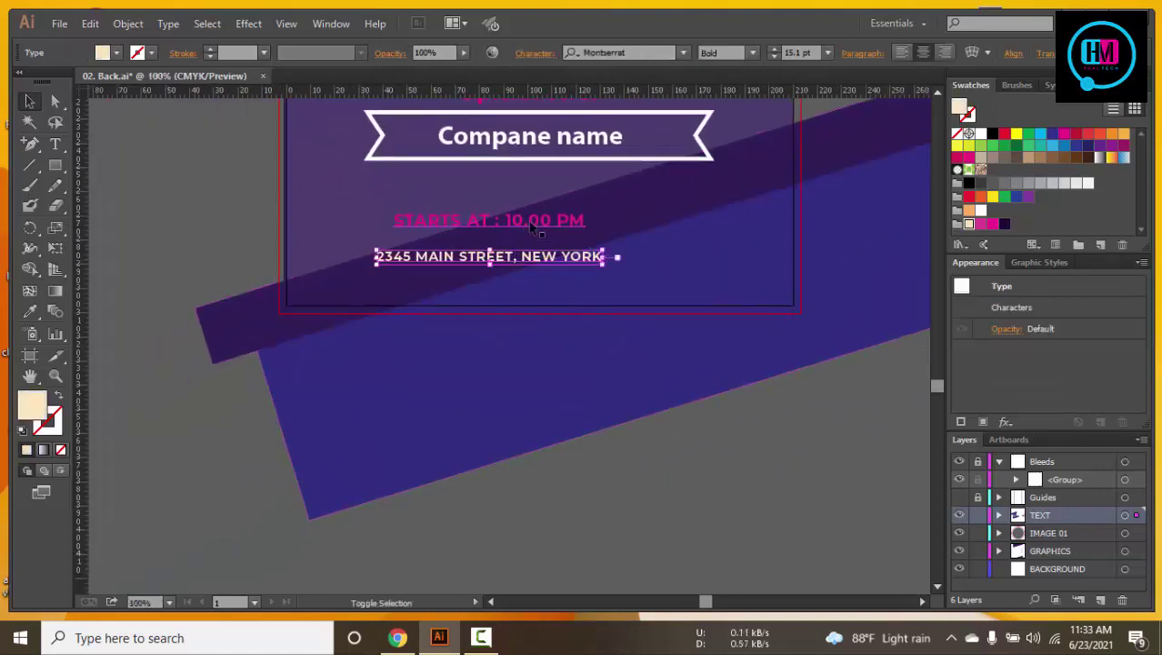
shift+click(532, 227)
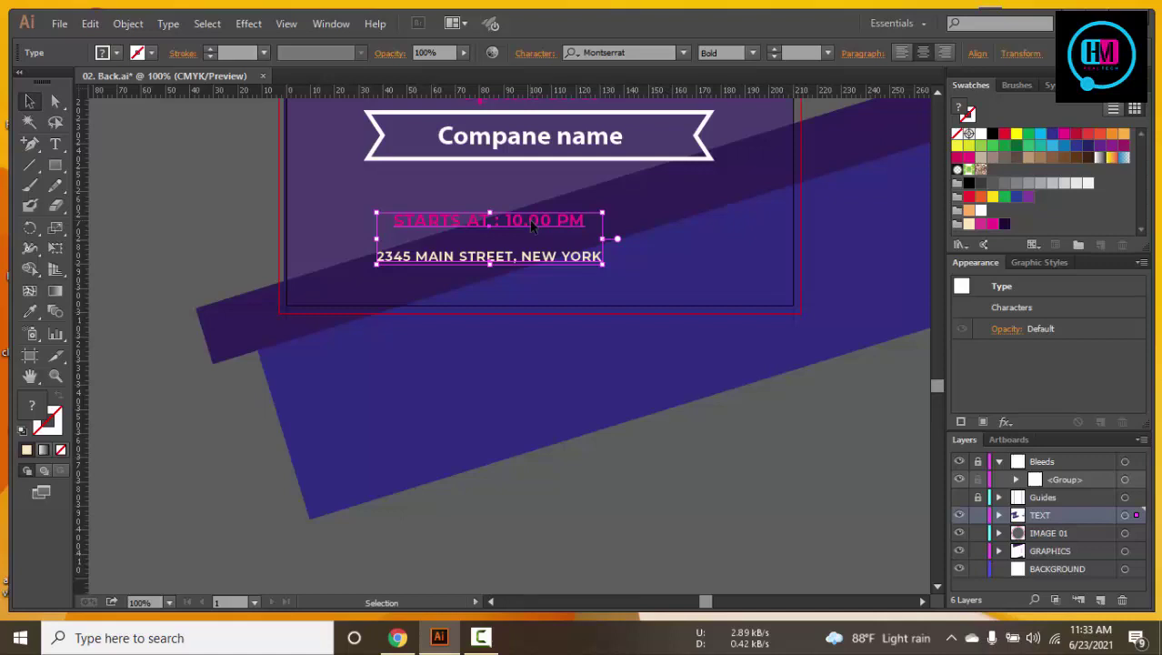
key(Right)
key(Right)
key(Right)
key(Right)
key(Right)
key(Right)
key(Right)
key(Right)
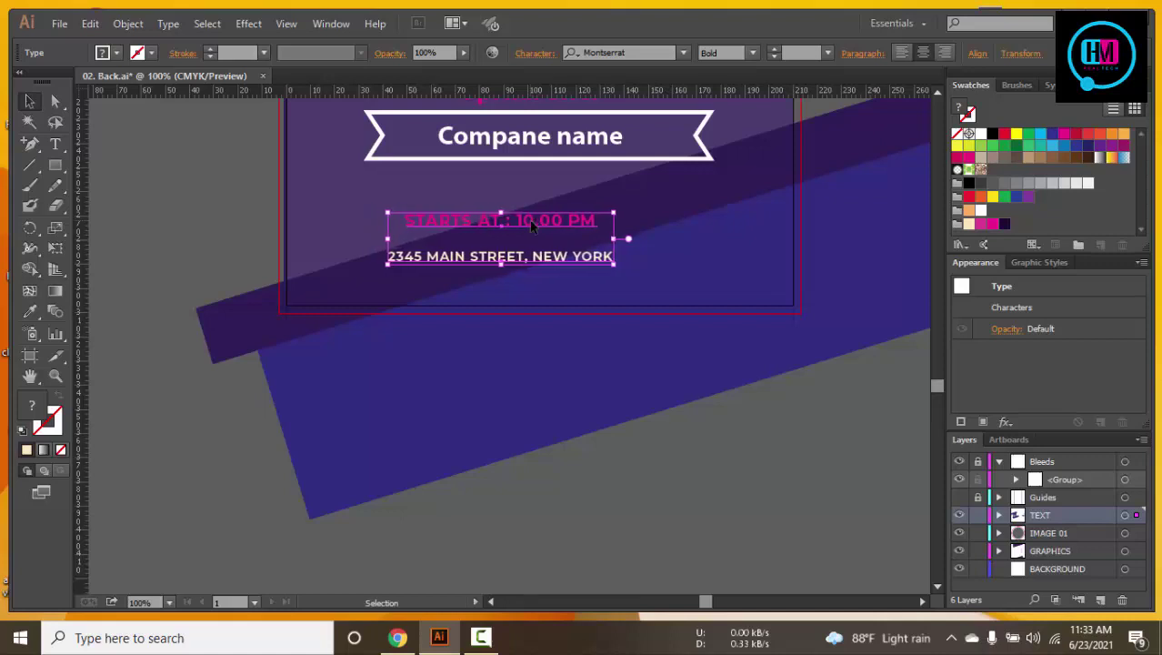
key(Right)
key(Right)
key(Right)
key(Right)
key(Right)
key(Right)
key(Right)
key(Right)
key(Right)
key(Right)
key(Right)
key(Right)
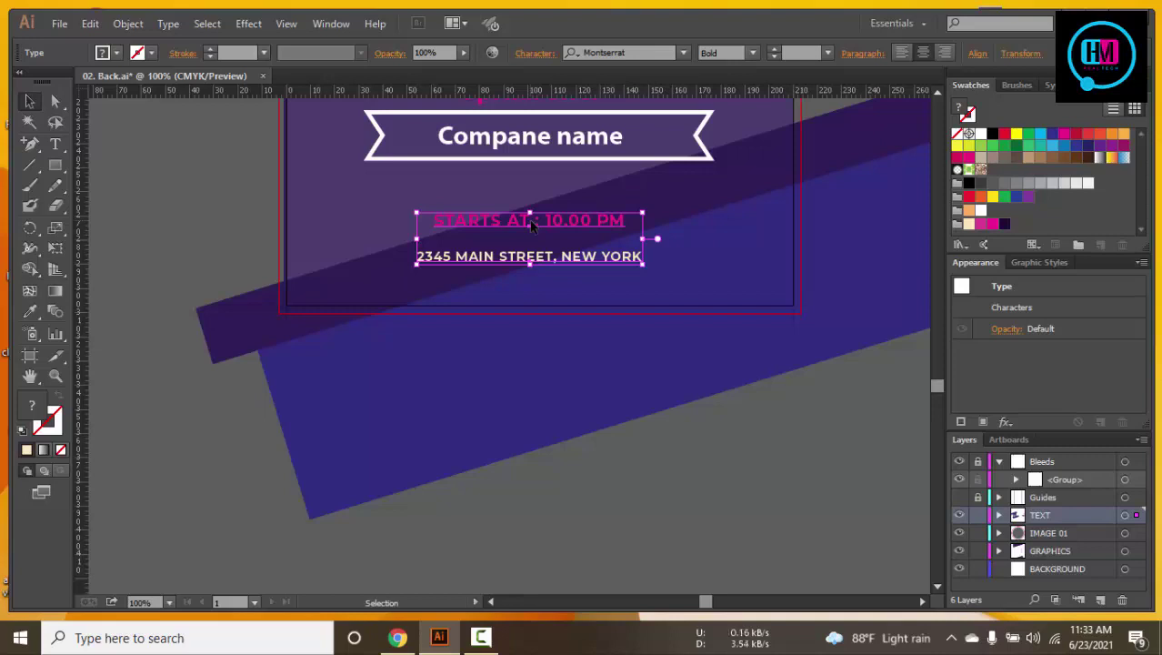
key(Up)
key(Up)
key(Up)
key(Up)
key(Up)
key(Up)
key(Up)
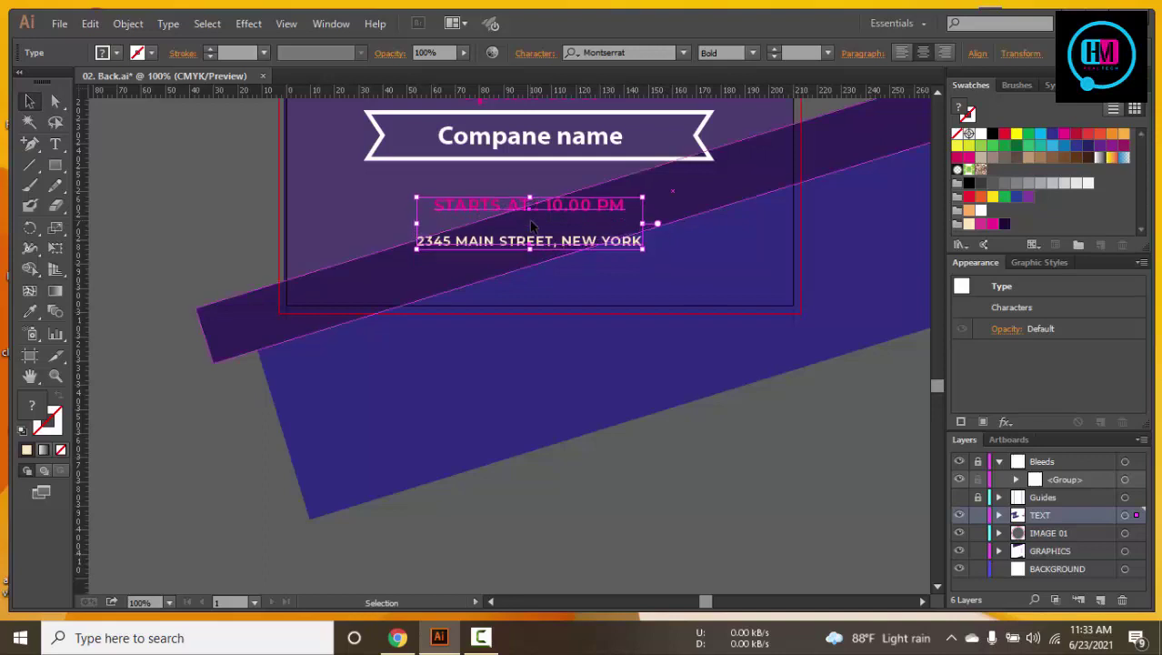
key(Up)
key(Up)
key(Up)
key(Right)
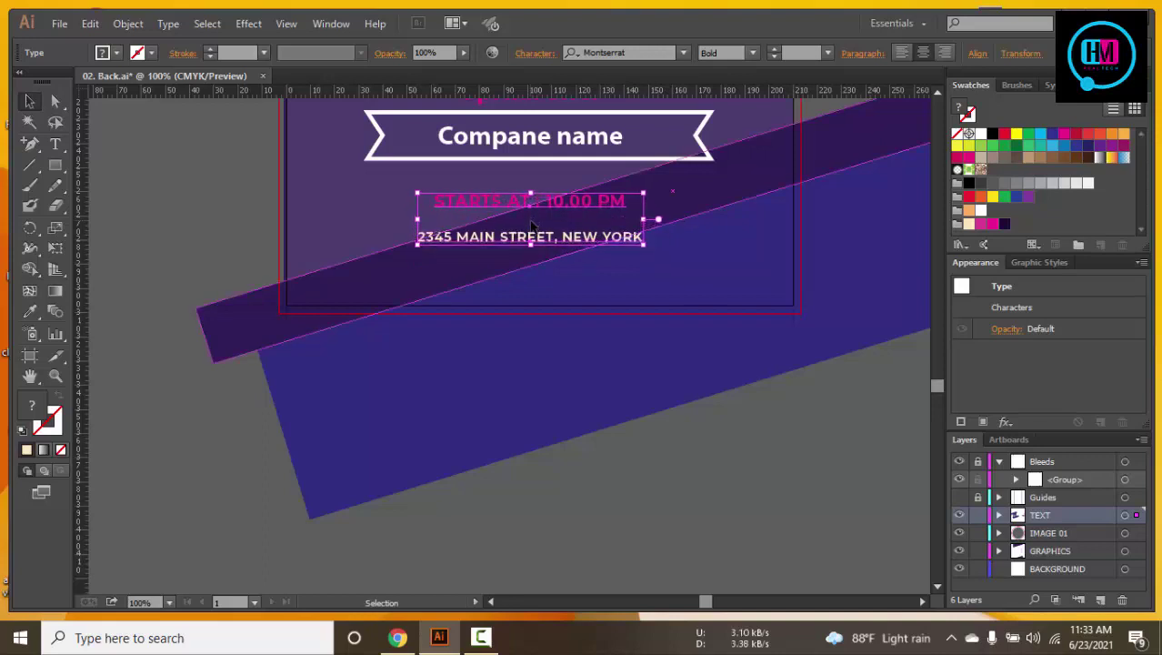
key(Right)
key(Right)
key(Right)
key(Right)
key(Right)
key(Right)
key(Up)
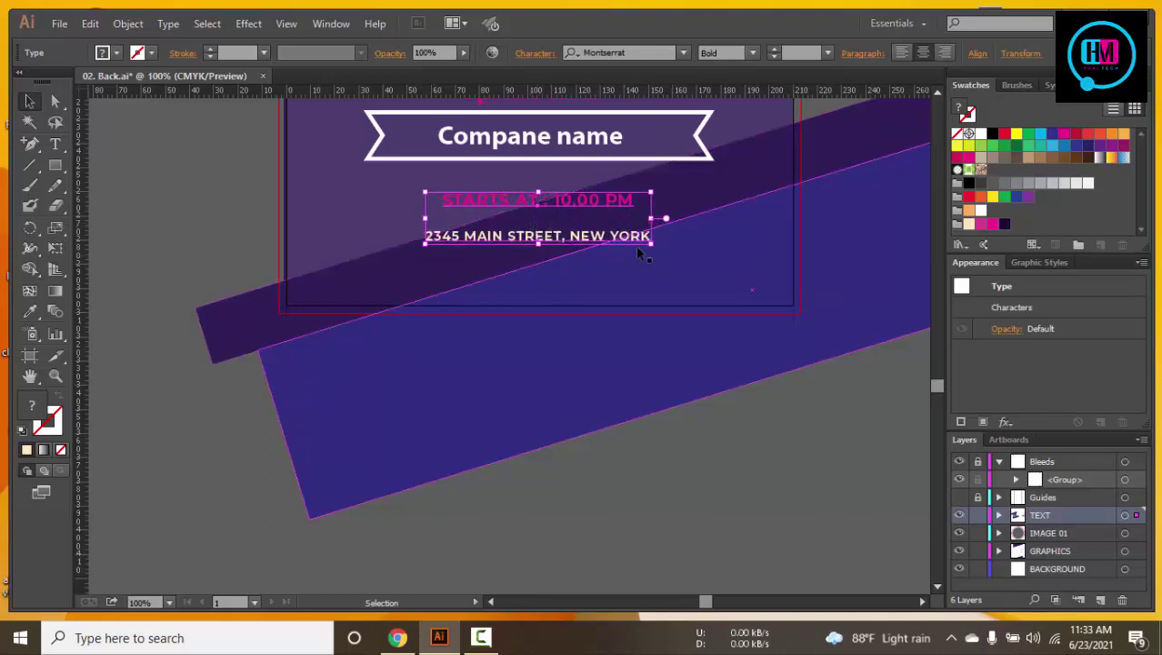
drag(651, 242, 680, 354)
Move the Adam Oliver script title lower, just above 'Spicial offer'
click(678, 353)
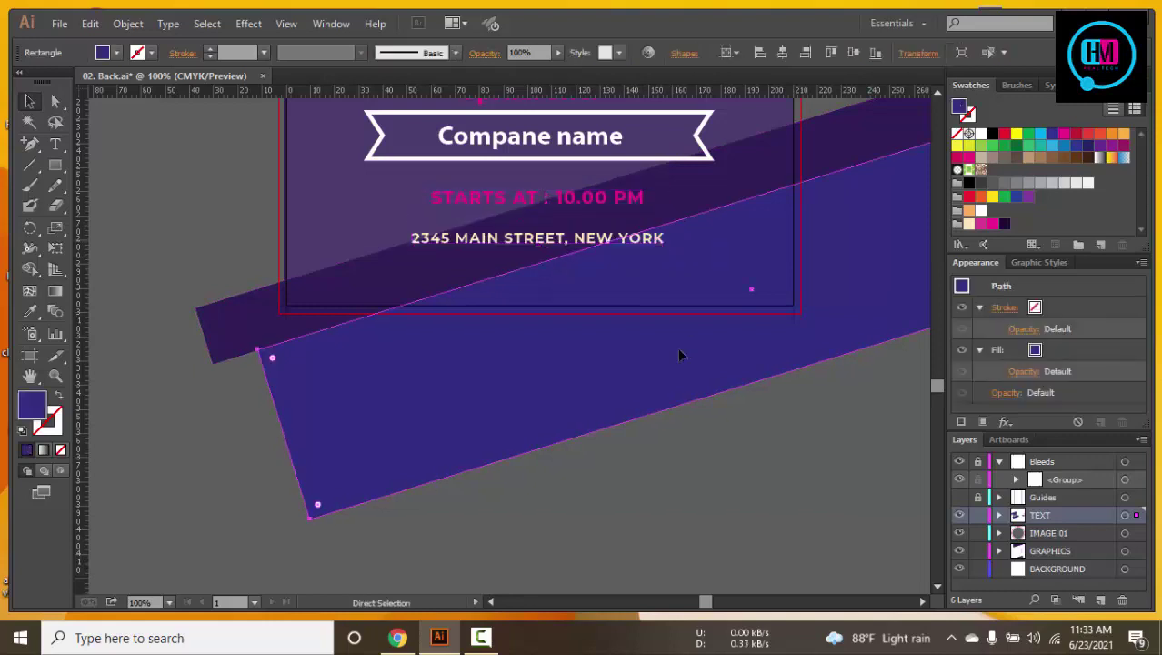
key(ctrl+minus)
key(ctrl+minus)
key(ctrl+minus)
key(ctrl+minus)
drag(686, 301, 694, 415)
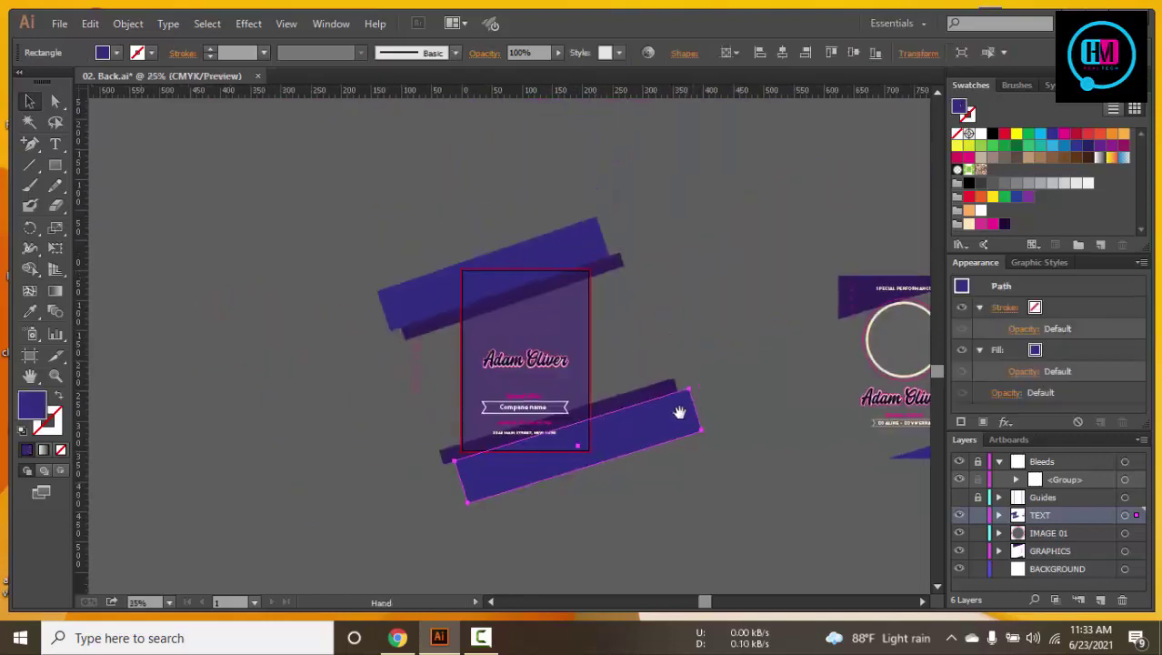
drag(538, 363, 539, 379)
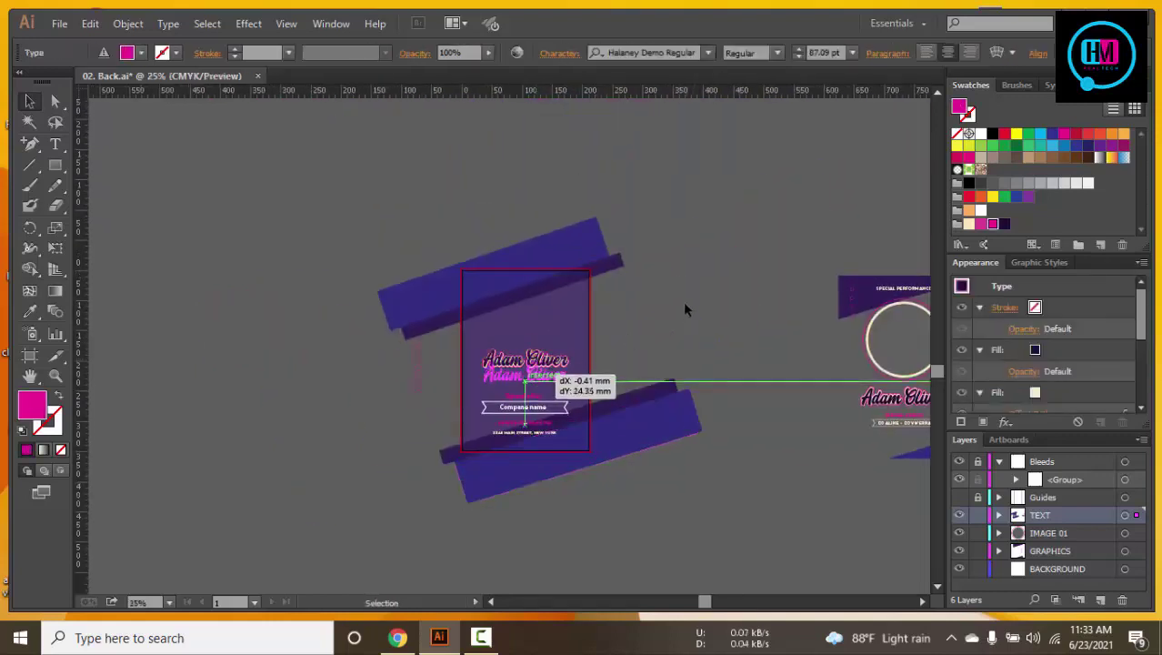
click(683, 301)
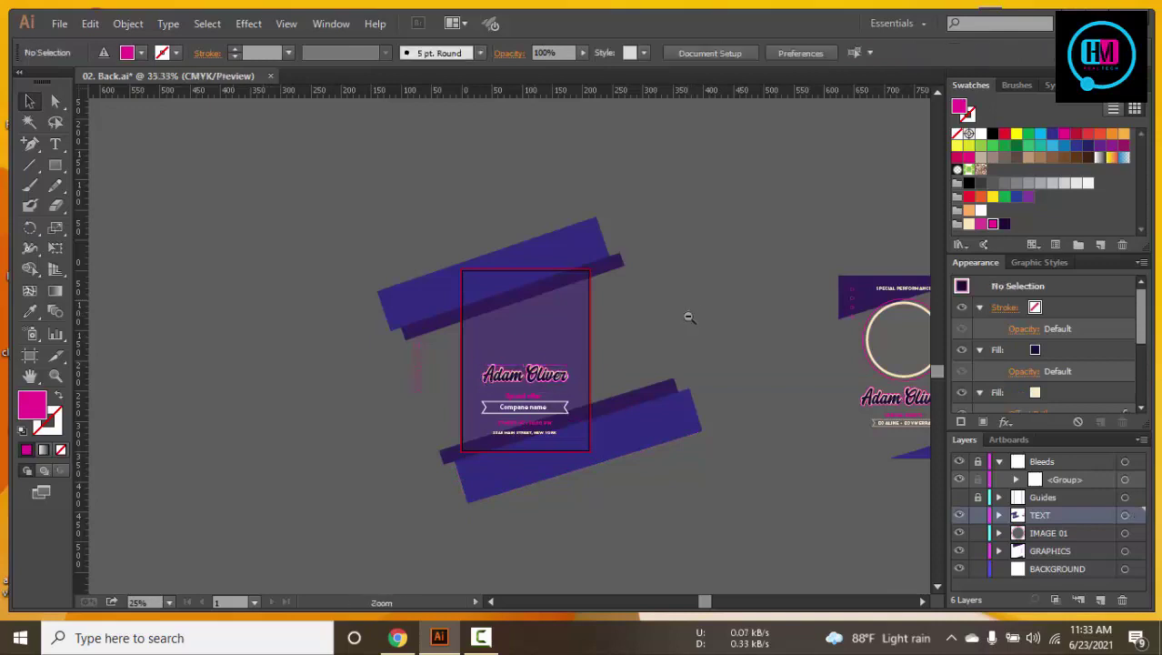
ctrl+click(688, 317)
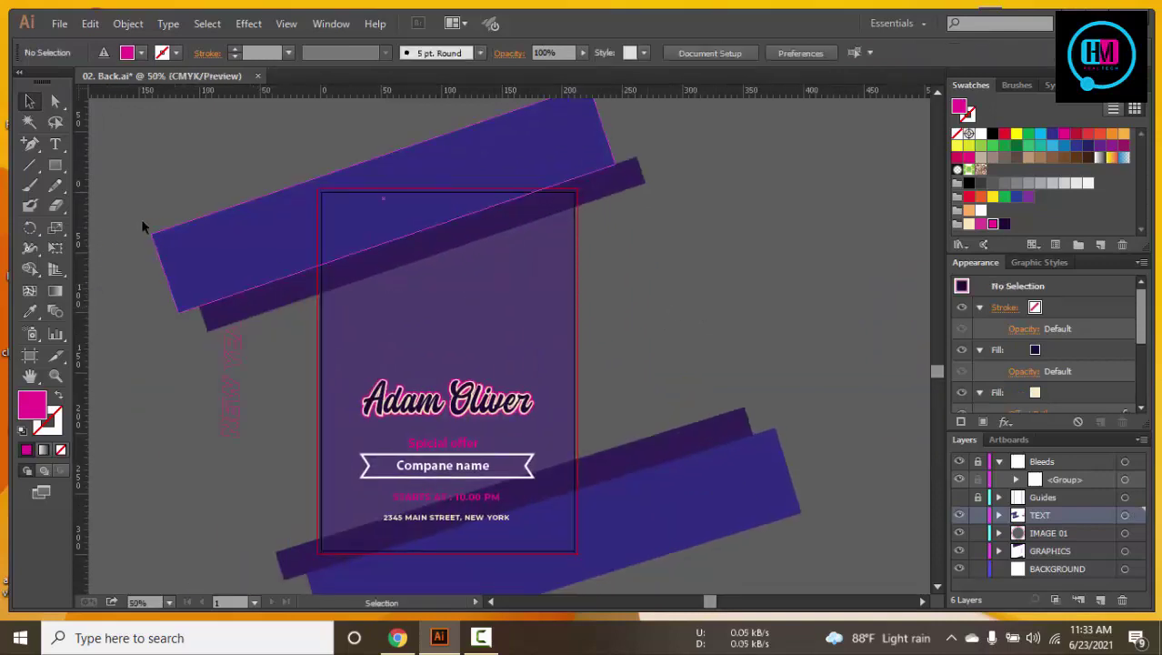
Draw a magenta circle above the Adam Oliver title
click(55, 166)
drag(55, 167, 139, 211)
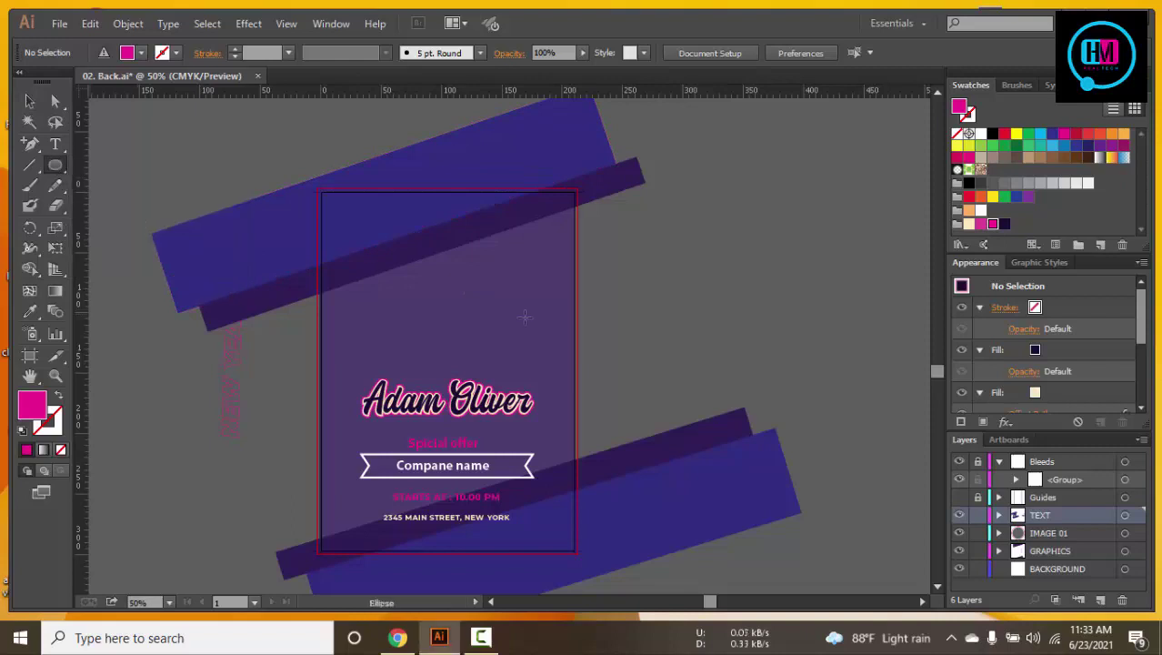
mouse_move(429, 292)
mouse_down()
mouse_move(464, 341)
mouse_move(496, 350)
mouse_up()
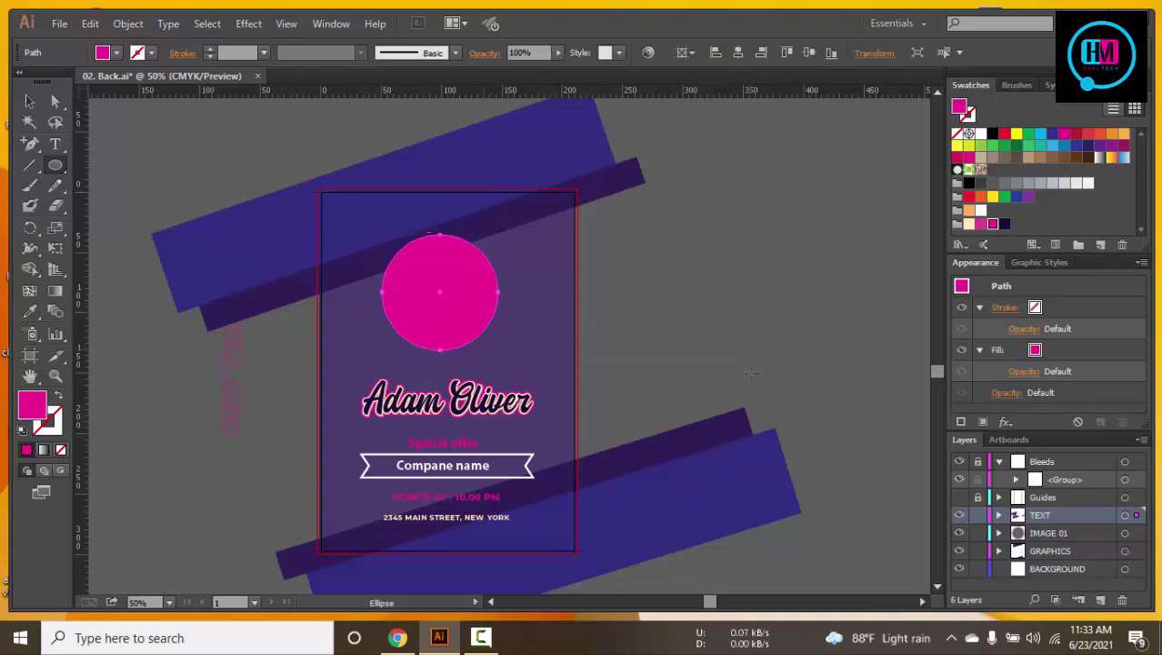
key(v)
click(543, 300)
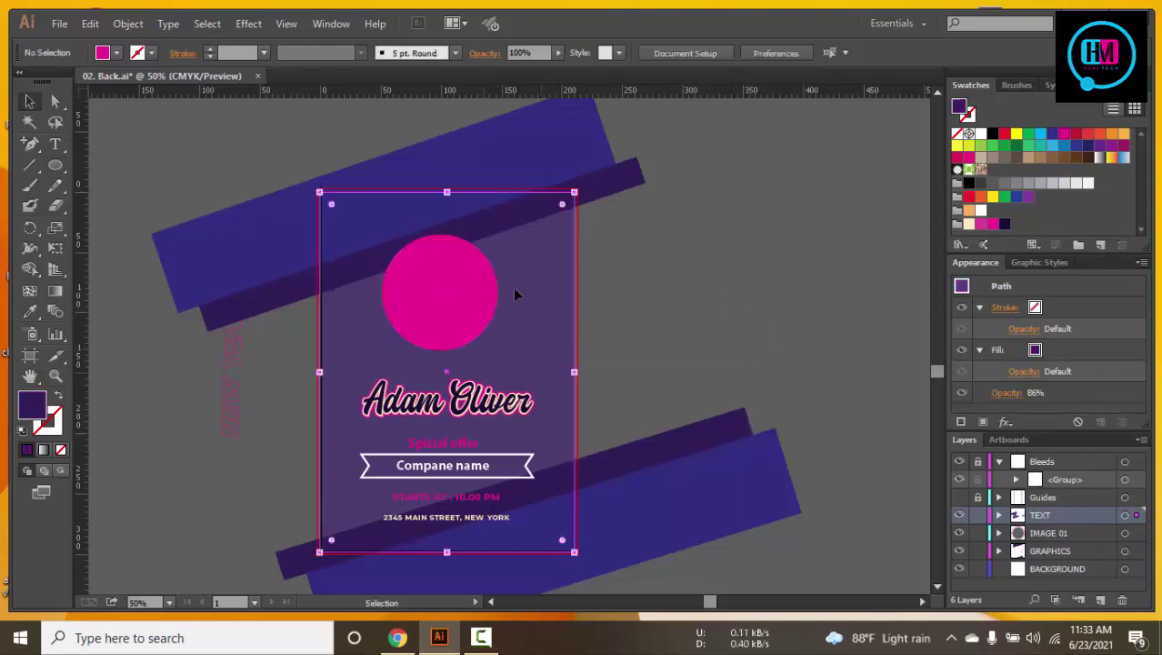
Try horizontal and vertical align options on the circle and card together
shift+click(475, 287)
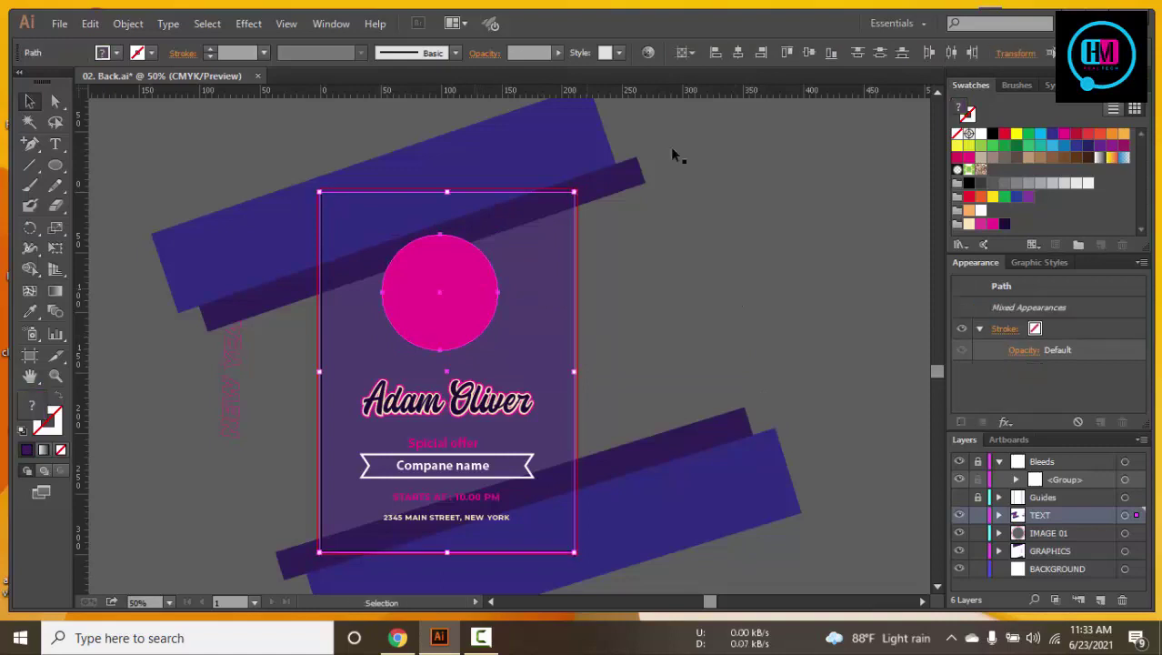
click(951, 53)
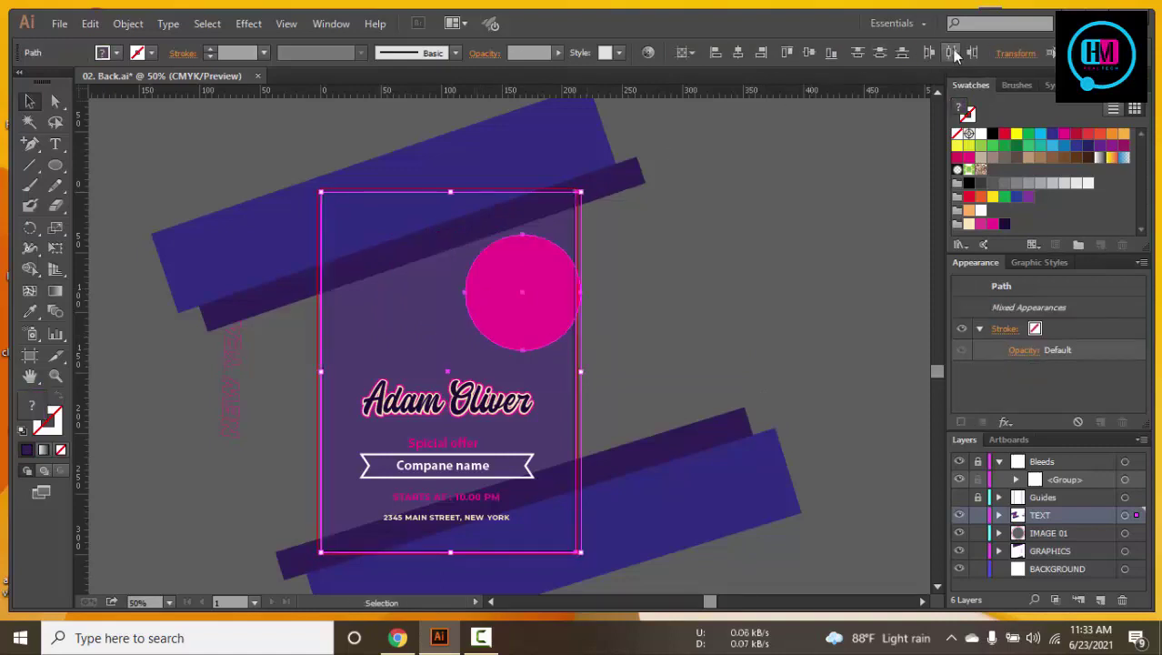
click(950, 53)
click(877, 56)
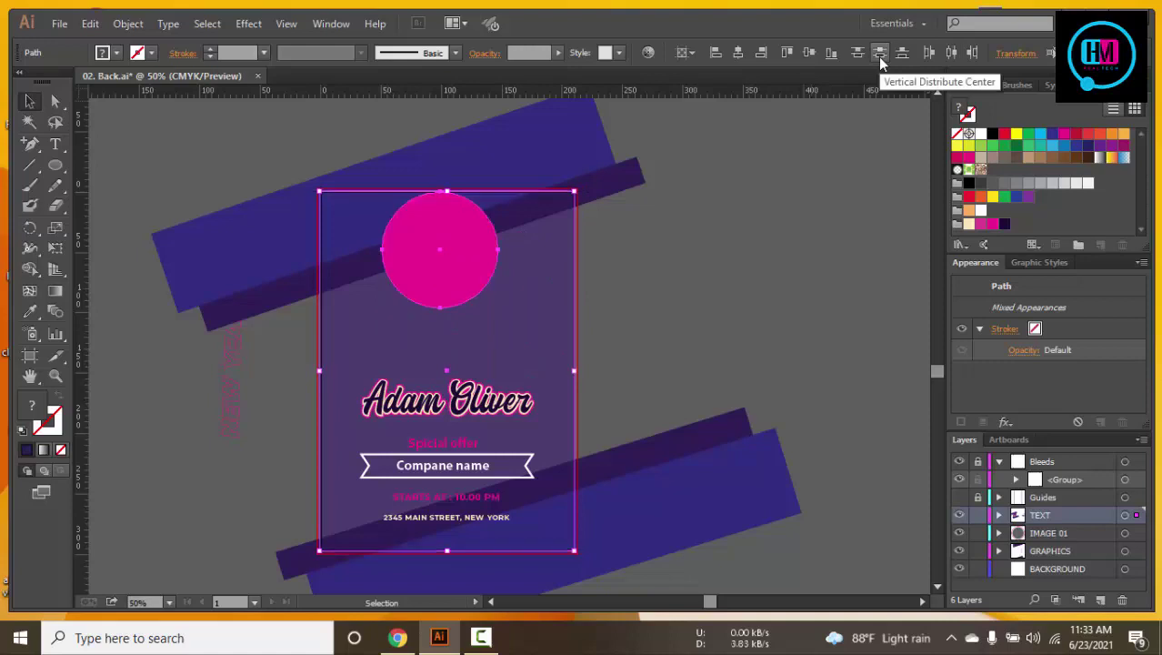
click(877, 56)
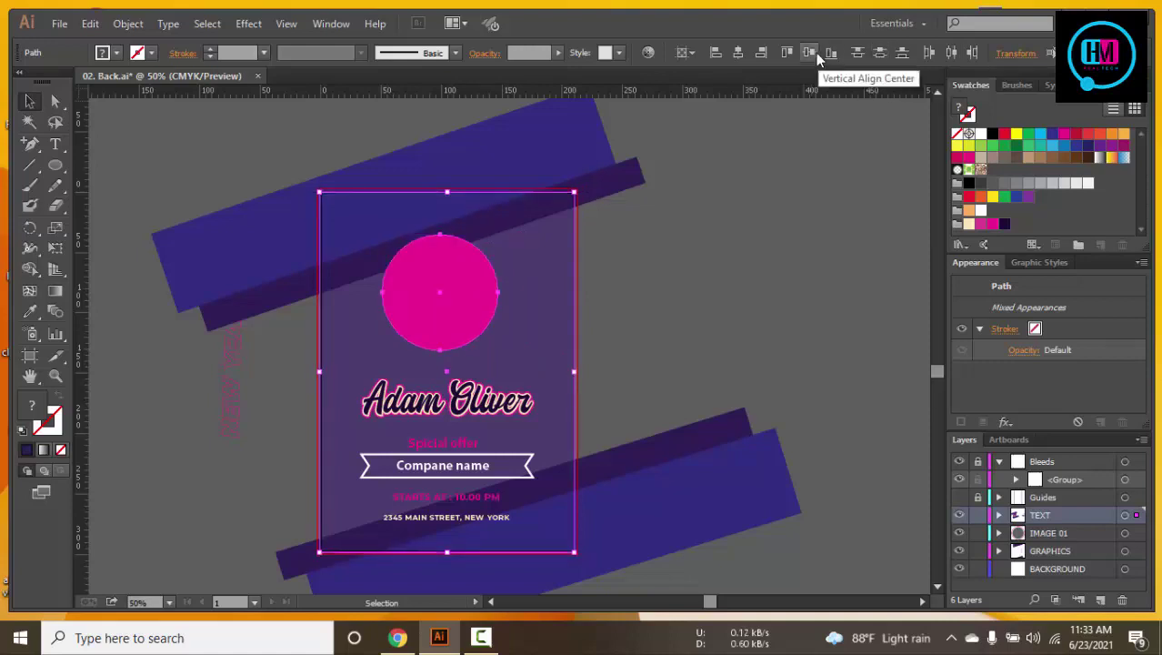
click(815, 52)
click(830, 54)
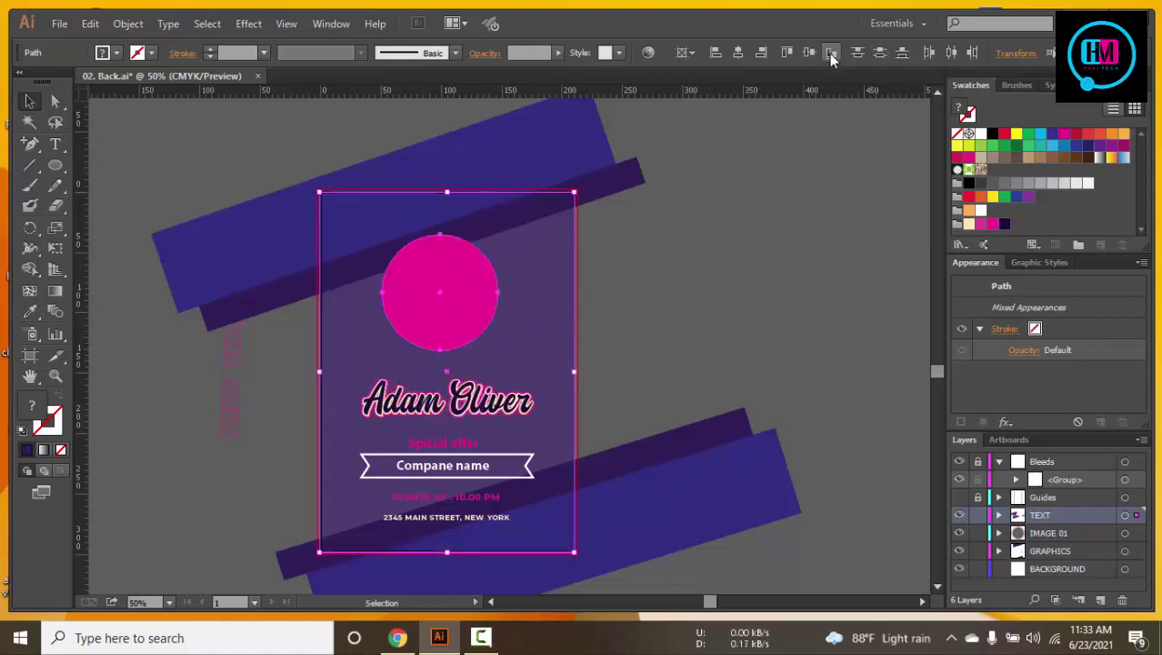
click(749, 233)
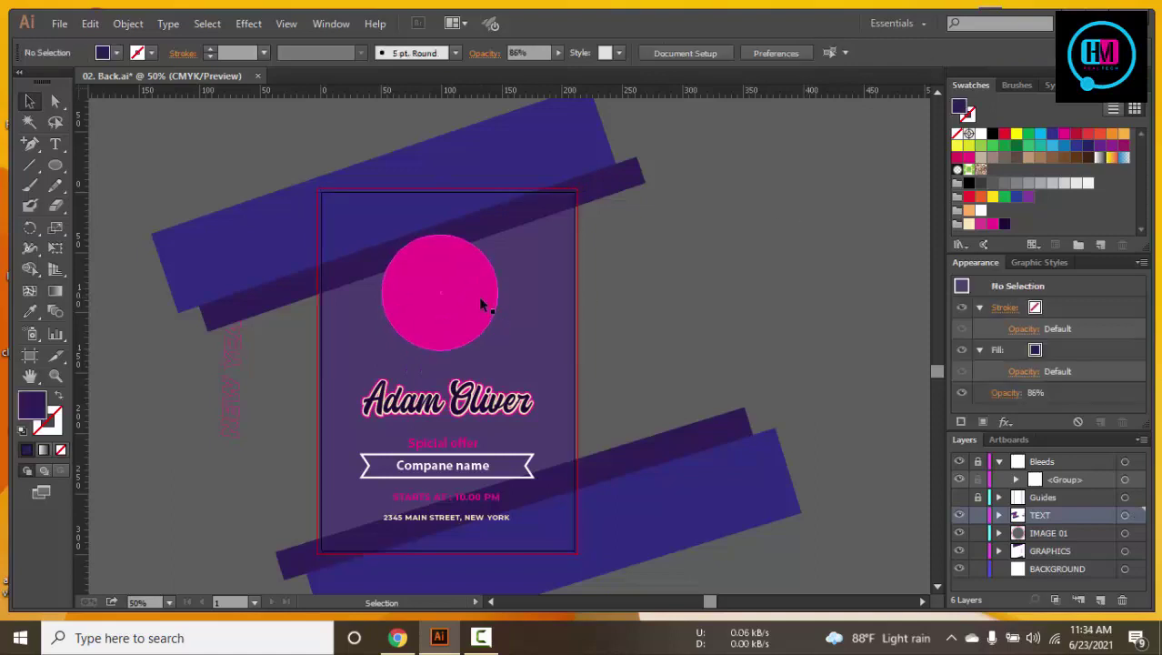
Align the circle to the card using Align To Selection and Horizontal Align Center
click(478, 296)
shift+click(552, 289)
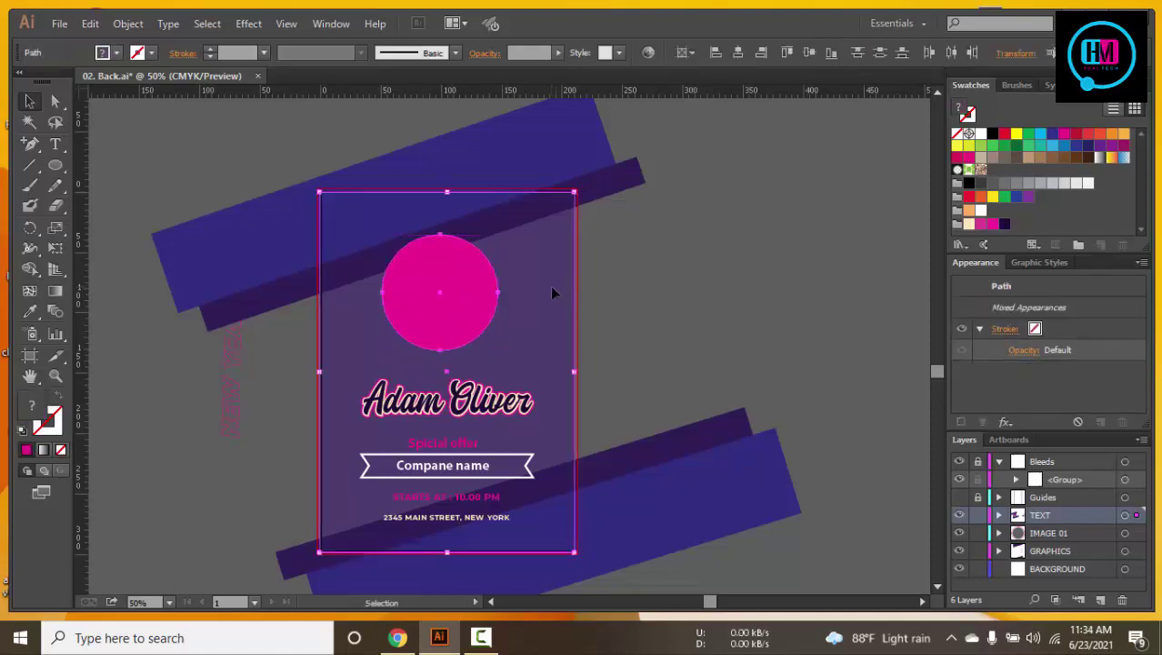
click(691, 51)
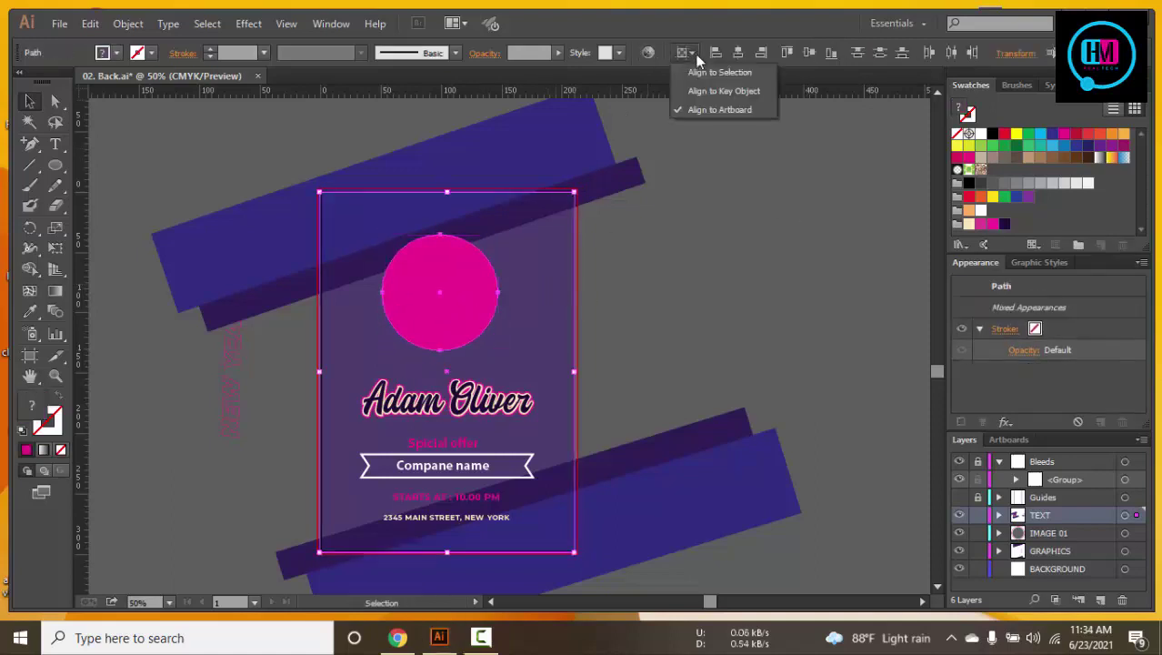
click(706, 70)
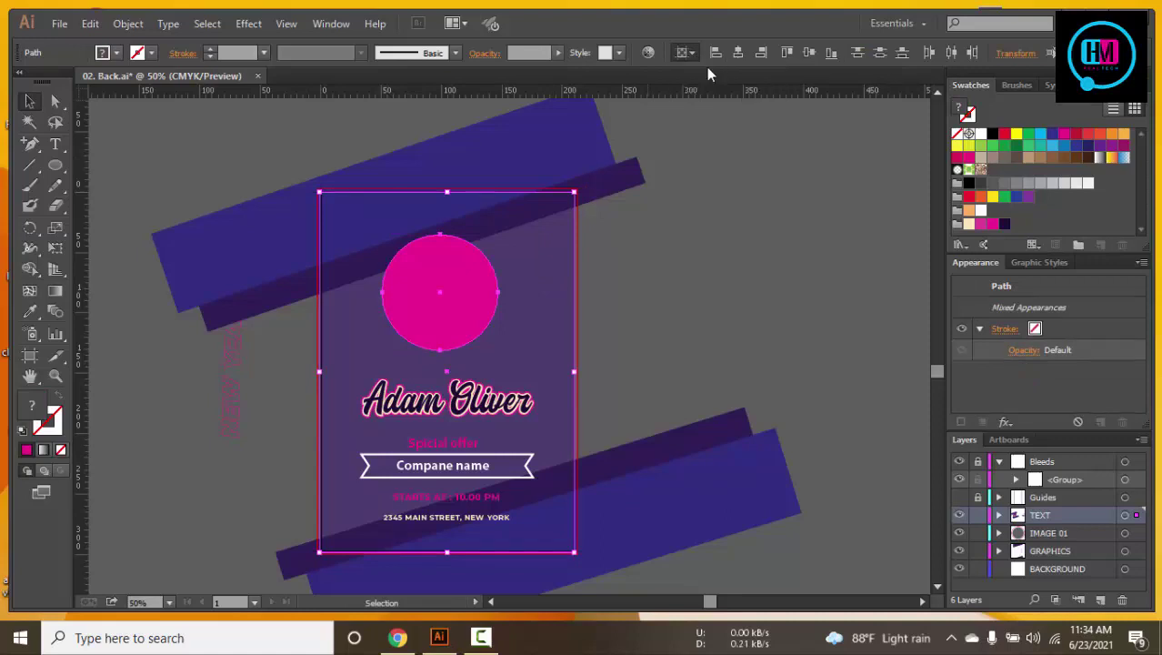
click(948, 51)
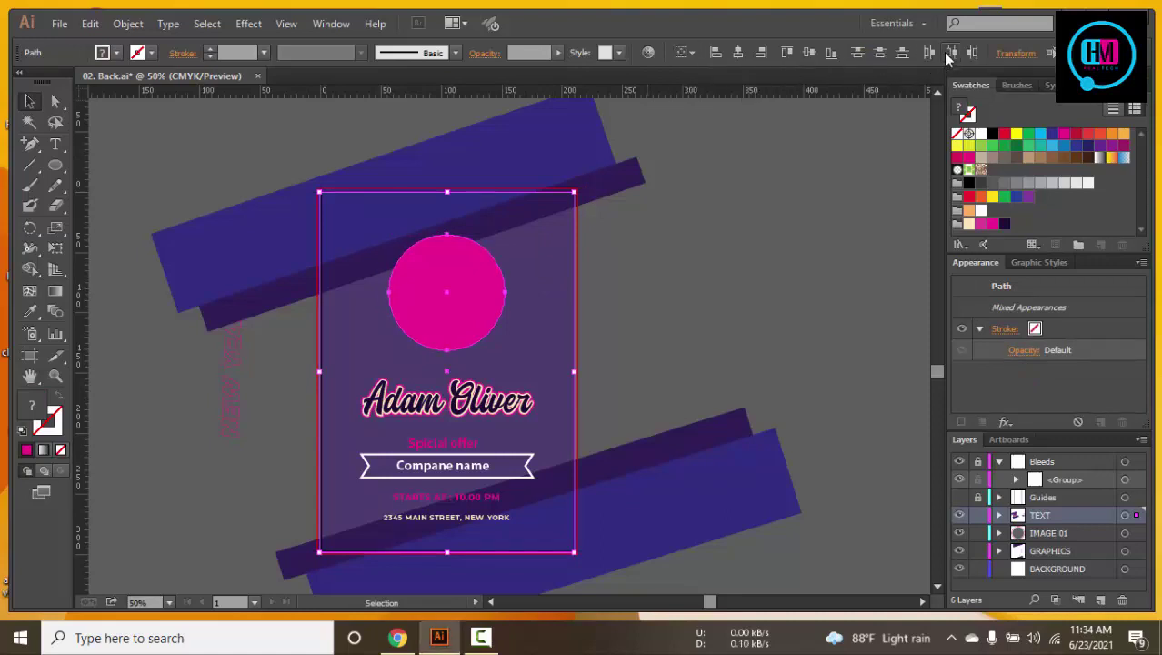
click(779, 273)
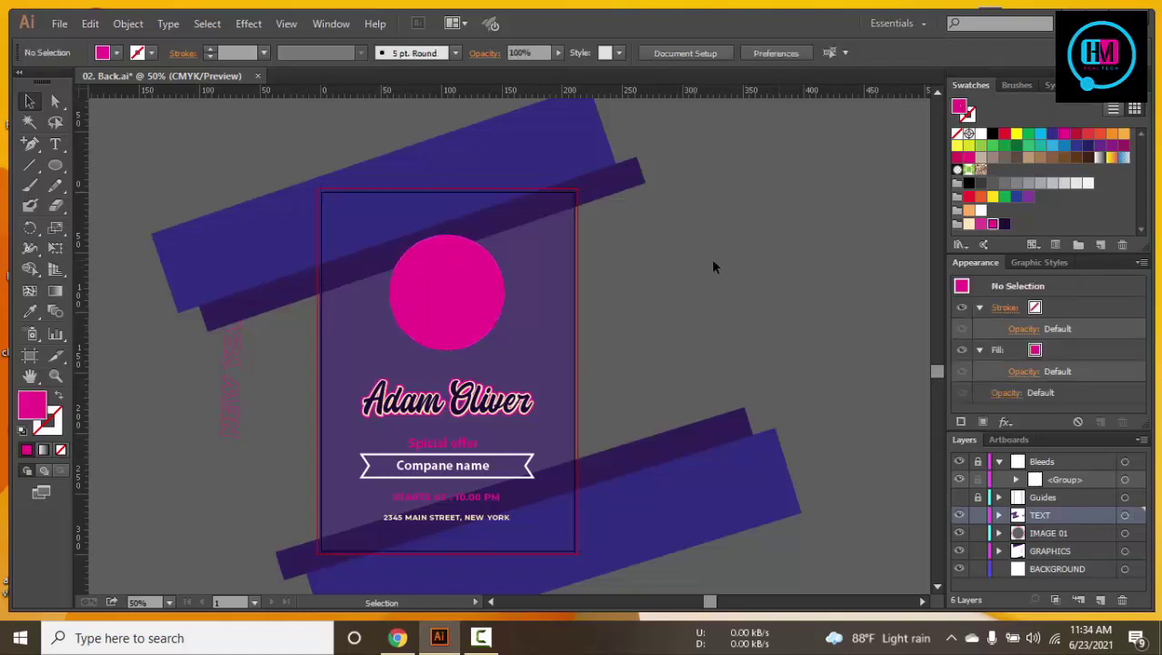
click(475, 293)
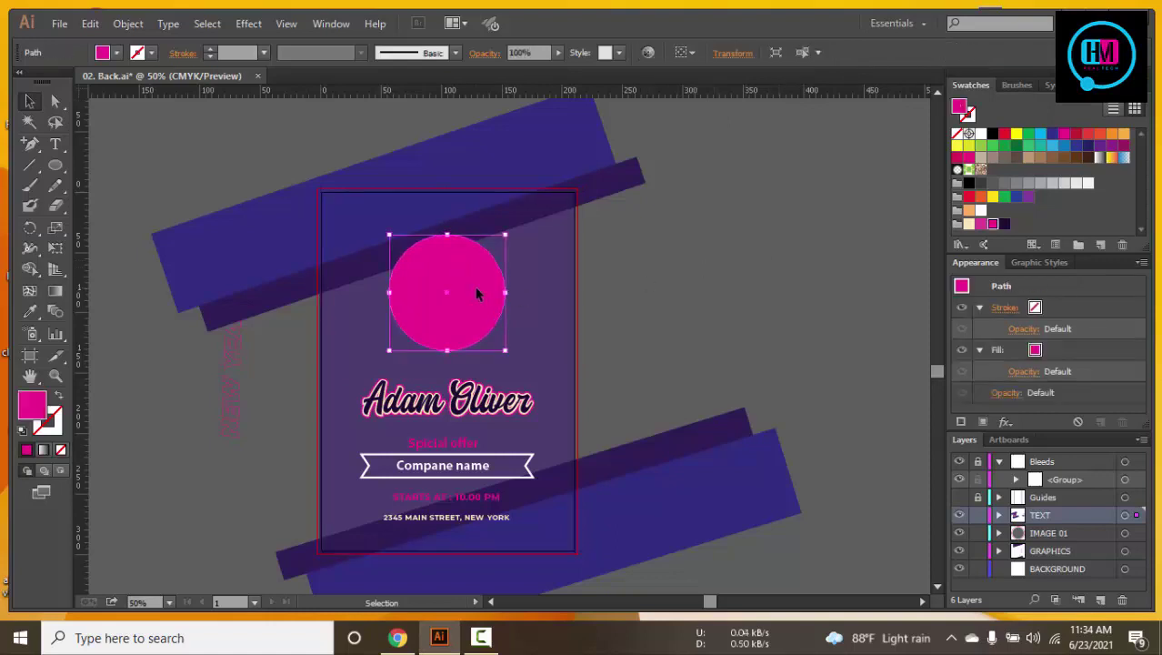
Paste a smaller copy of the pink circle in front and fill it yellow, leaving a thin pink ring
key(a)
key(v)
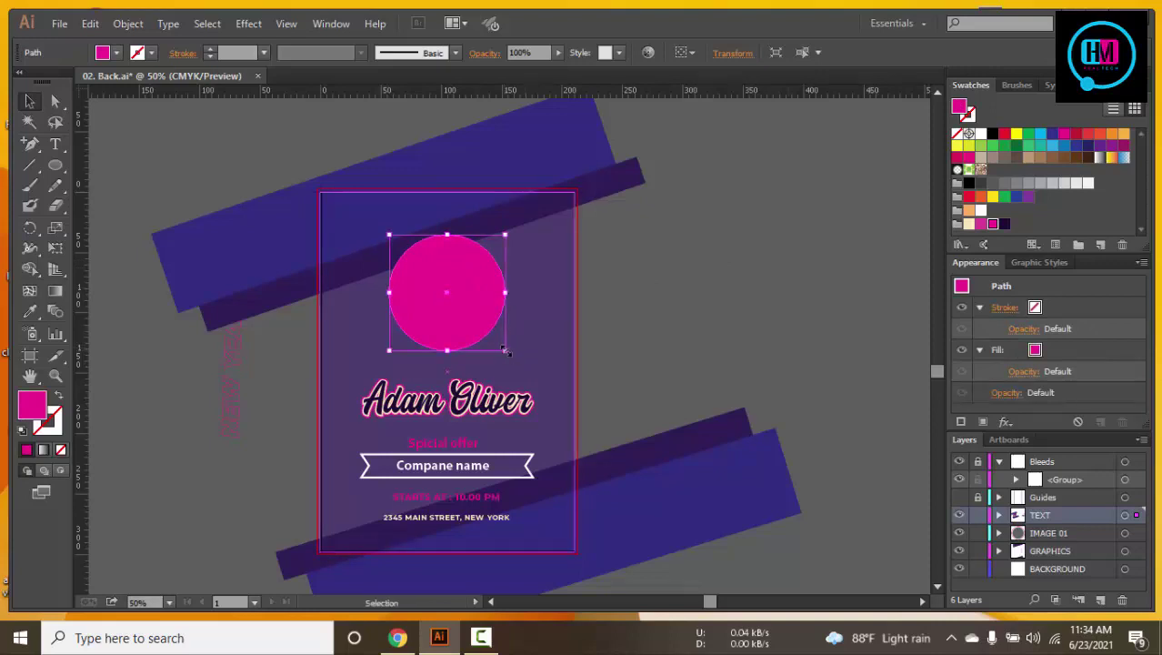
drag(507, 352, 497, 343)
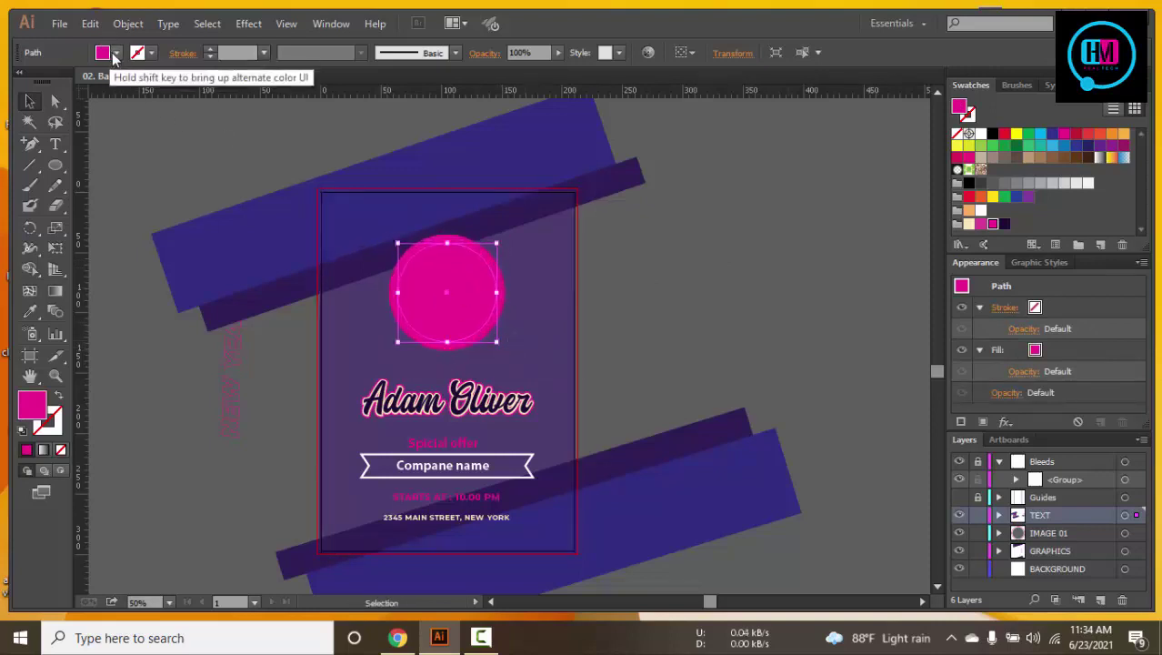
click(115, 52)
click(71, 82)
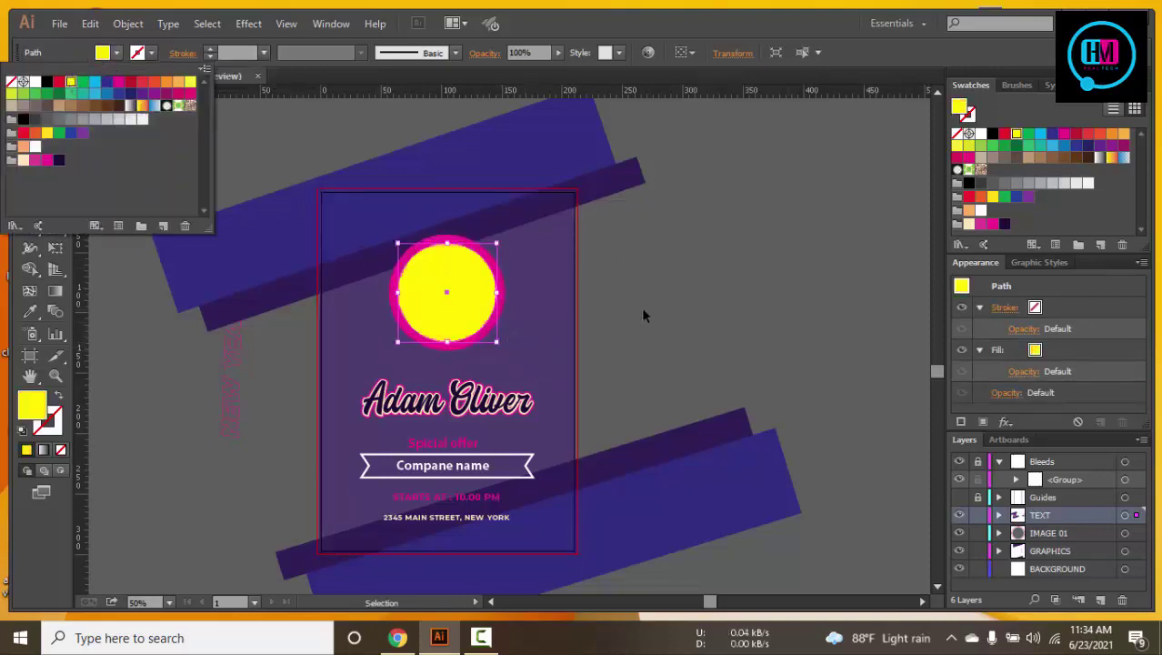
key(Escape)
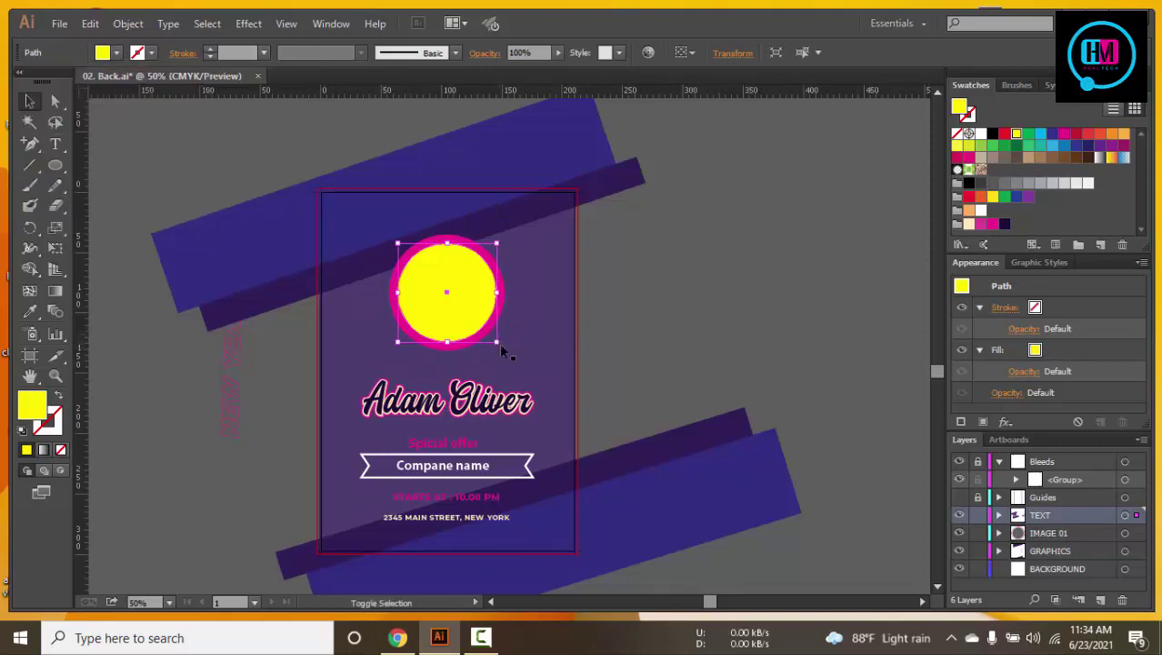
drag(497, 341, 503, 350)
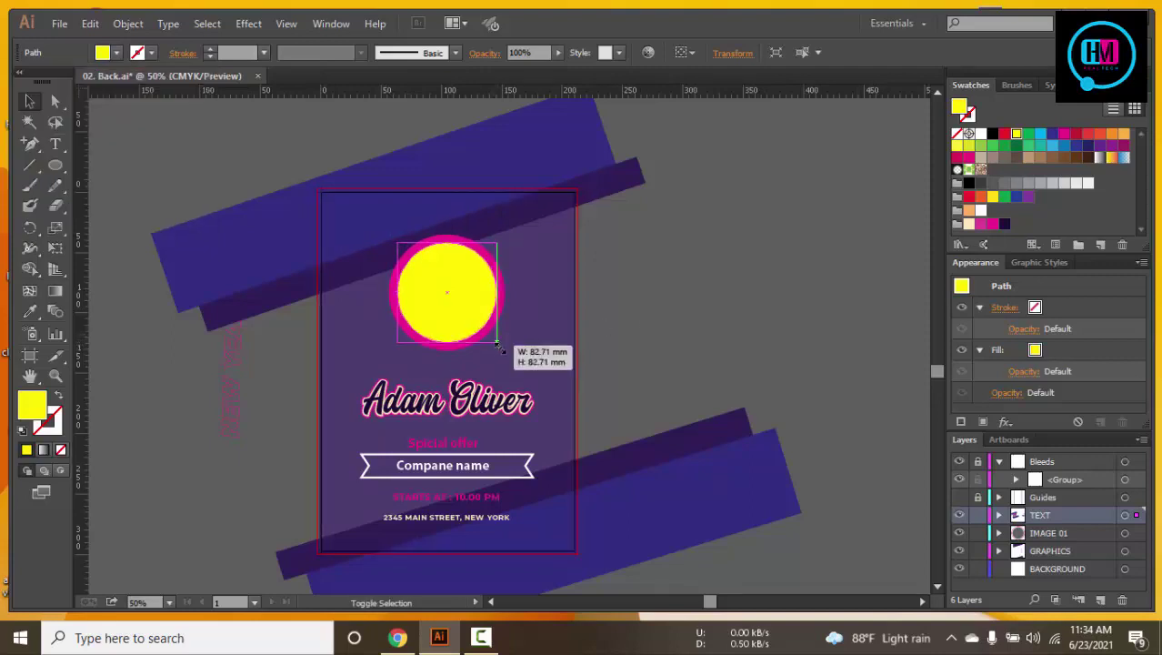
drag(499, 343, 501, 344)
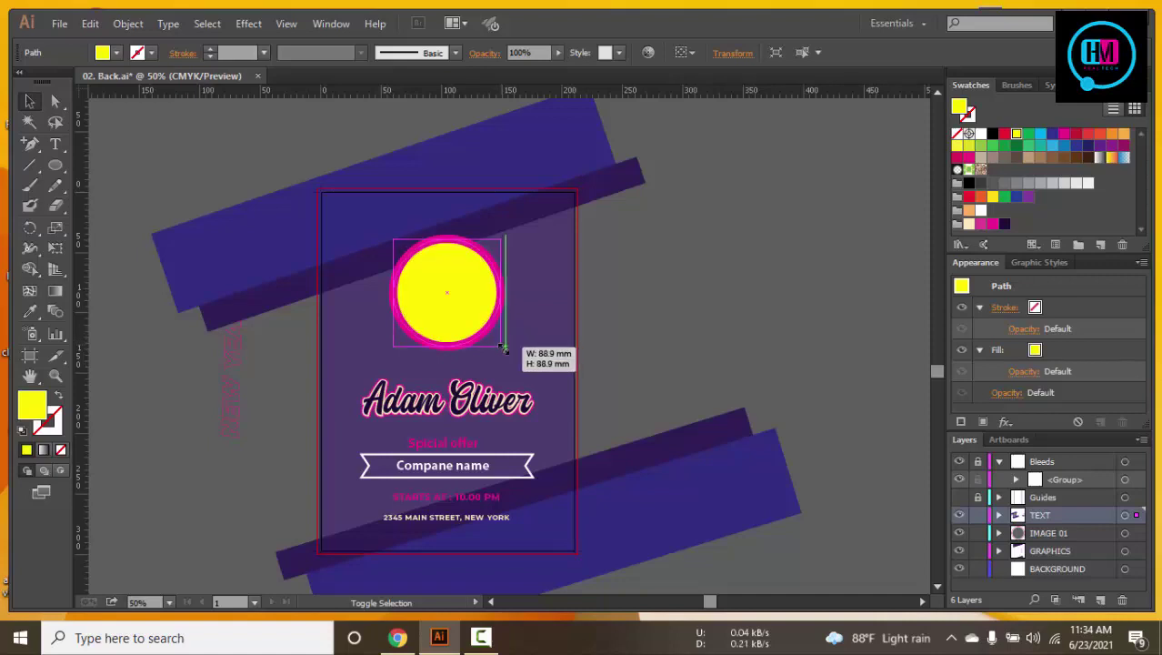
click(759, 277)
Paste a smaller copy of the yellow circle in front, fill it blue, and zoom out
key(a)
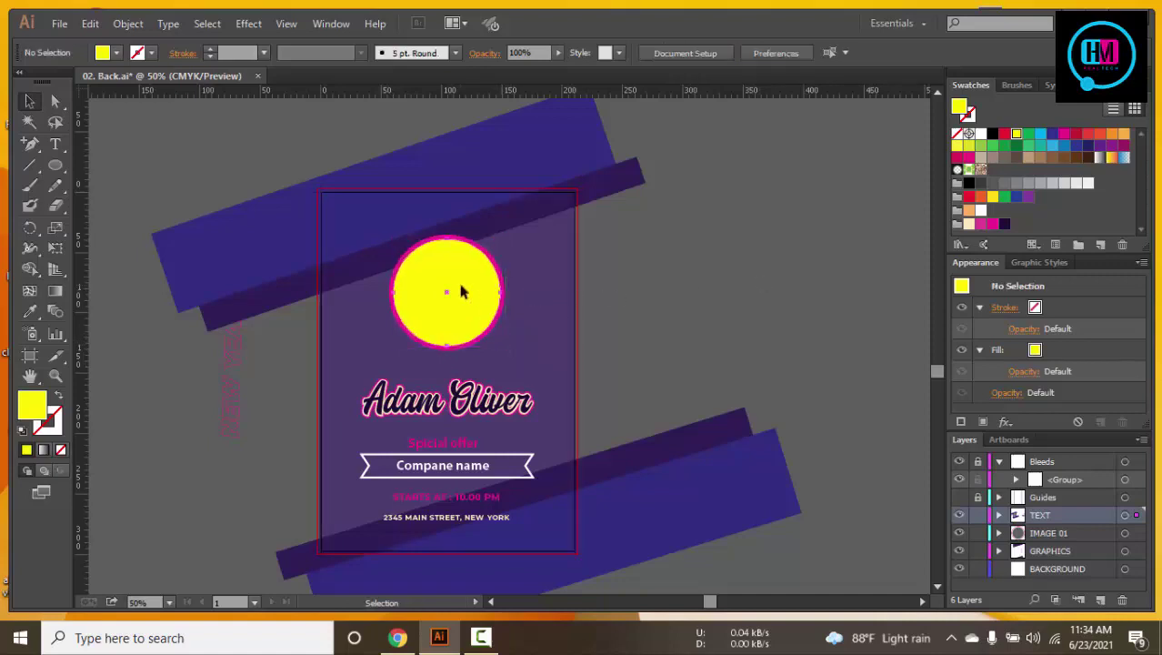
click(461, 291)
key(v)
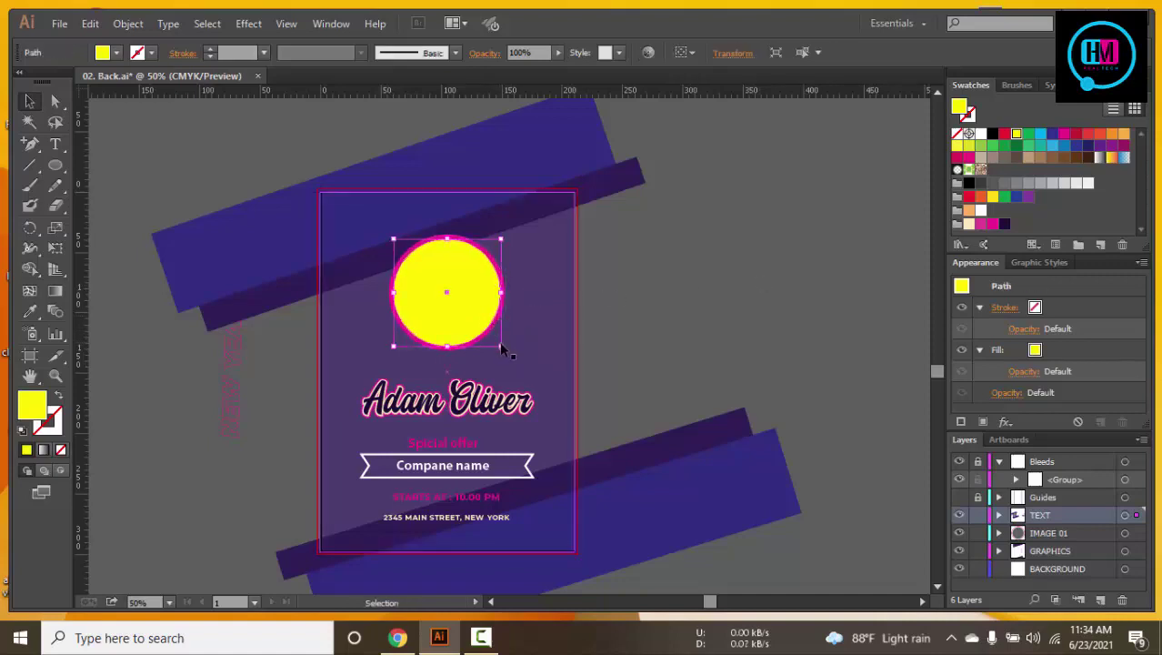
drag(499, 342, 501, 344)
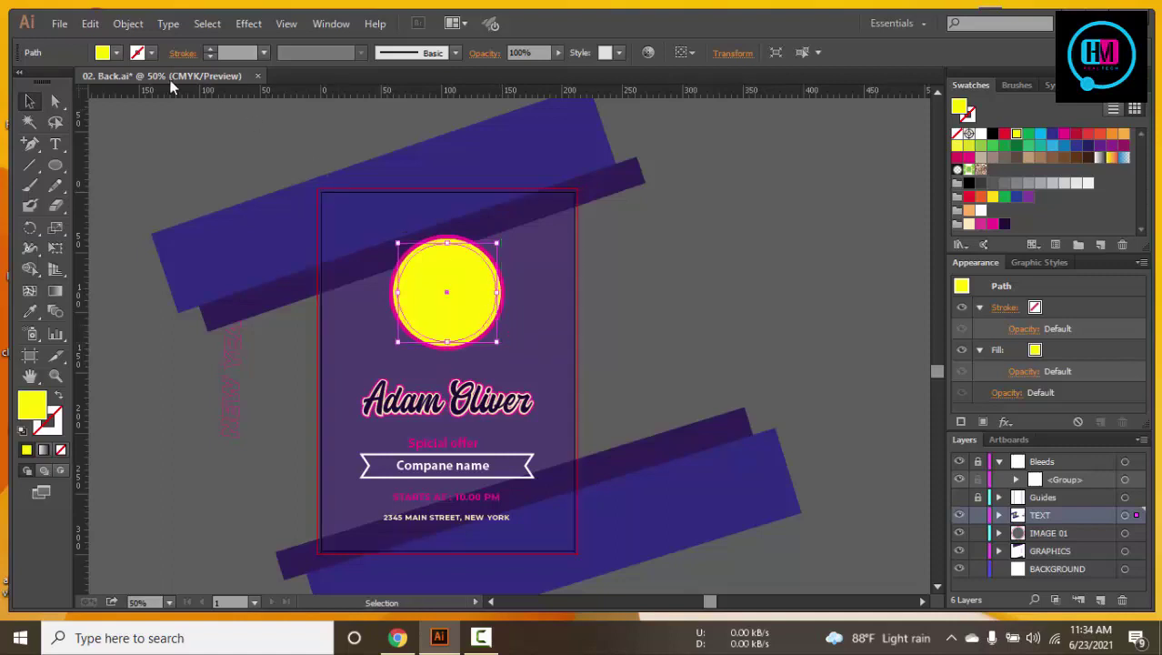
click(103, 52)
click(106, 94)
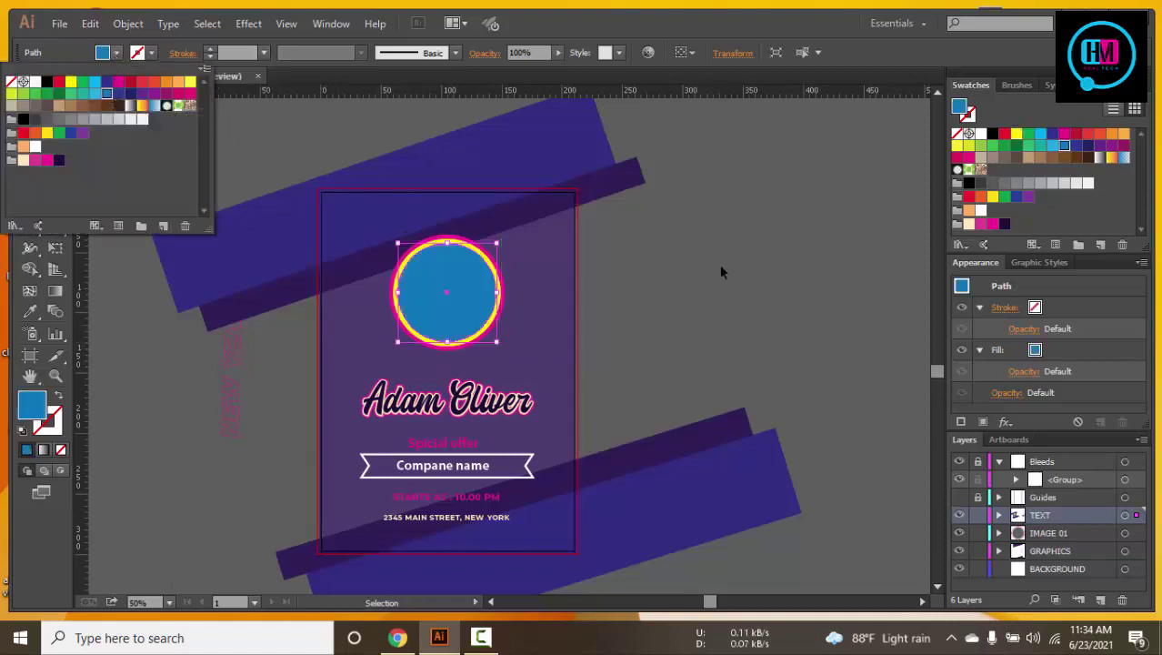
click(779, 275)
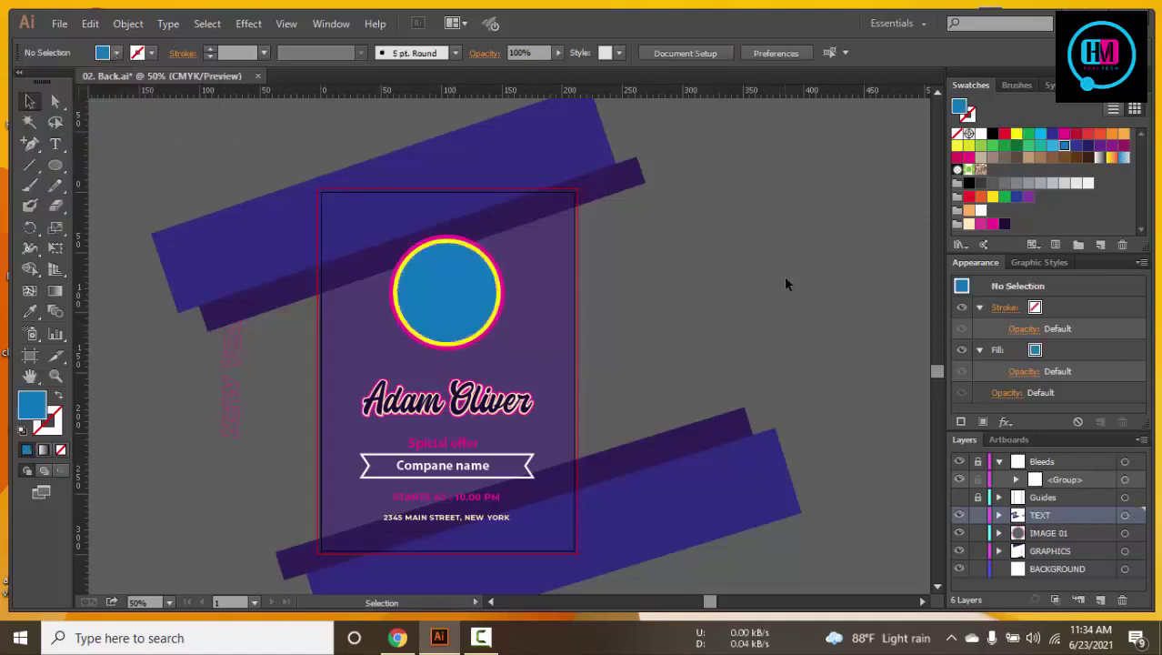
key(ctrl+minus)
key(ctrl+minus)
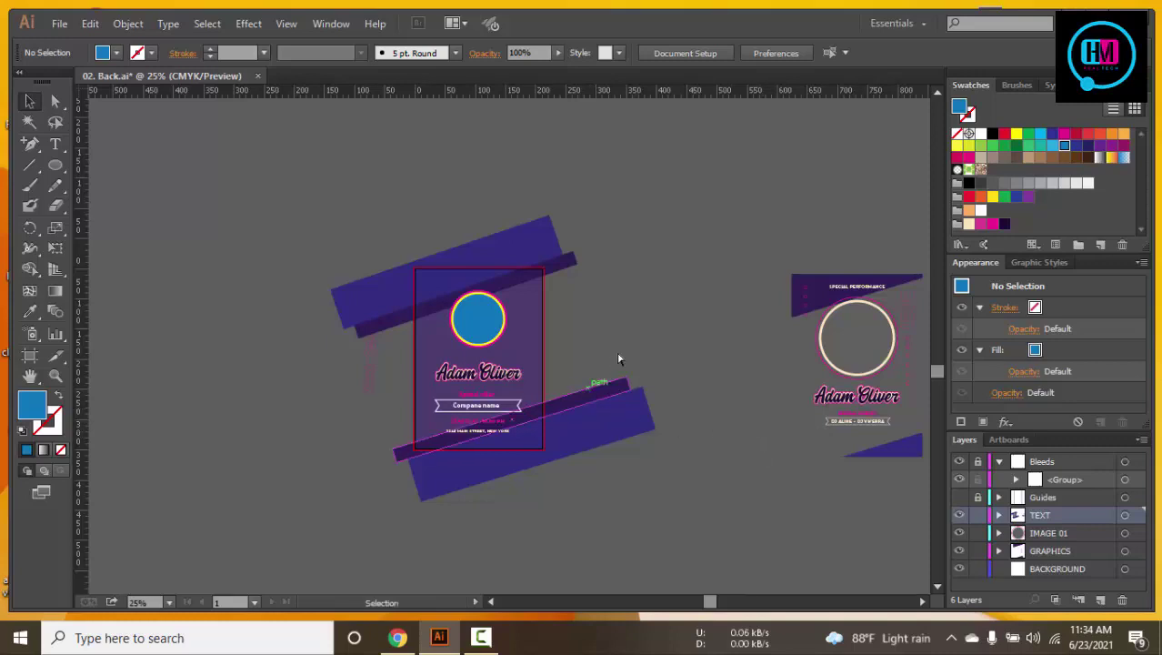
Dismiss the no-selection alert and bring the flyer card back into view
key(ctrl+7)
click(708, 345)
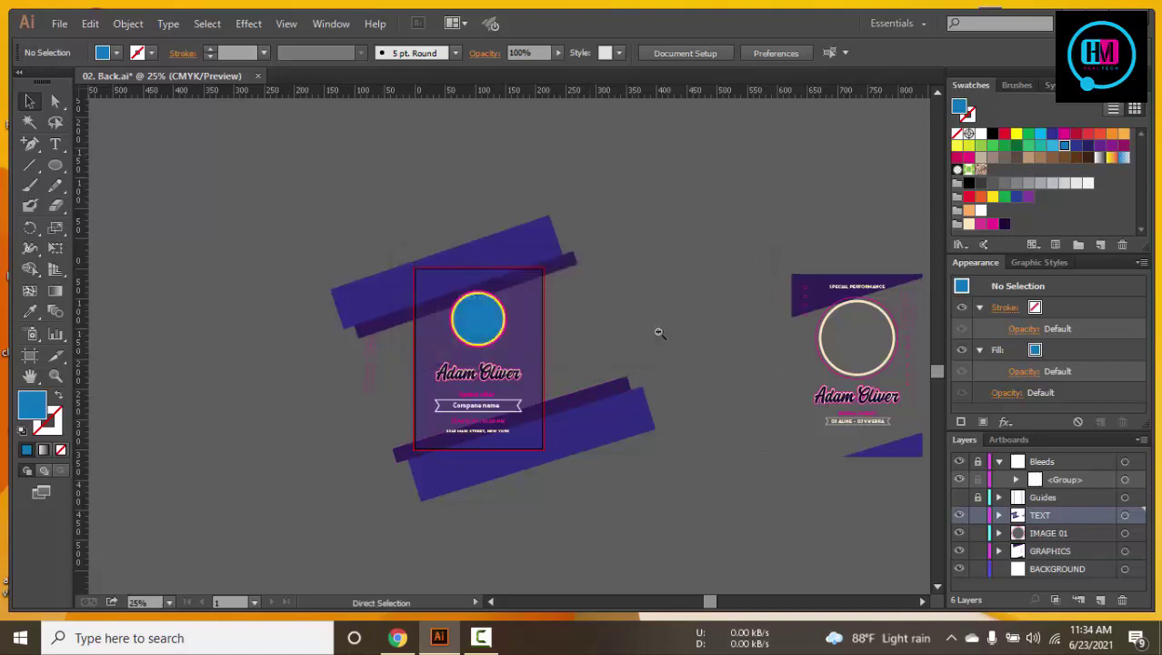
scroll(656, 330, up, 2)
scroll(656, 330, up, 3)
drag(544, 299, 778, 437)
scroll(765, 459, down, 1)
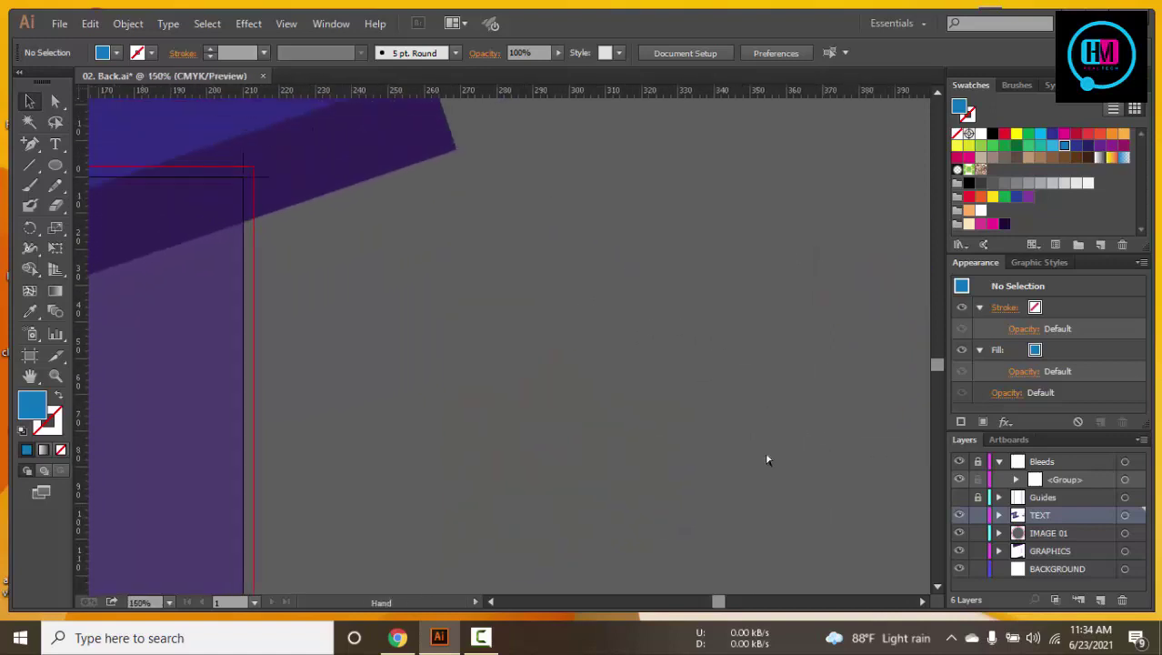
scroll(625, 314, down, 1)
drag(611, 344, 739, 345)
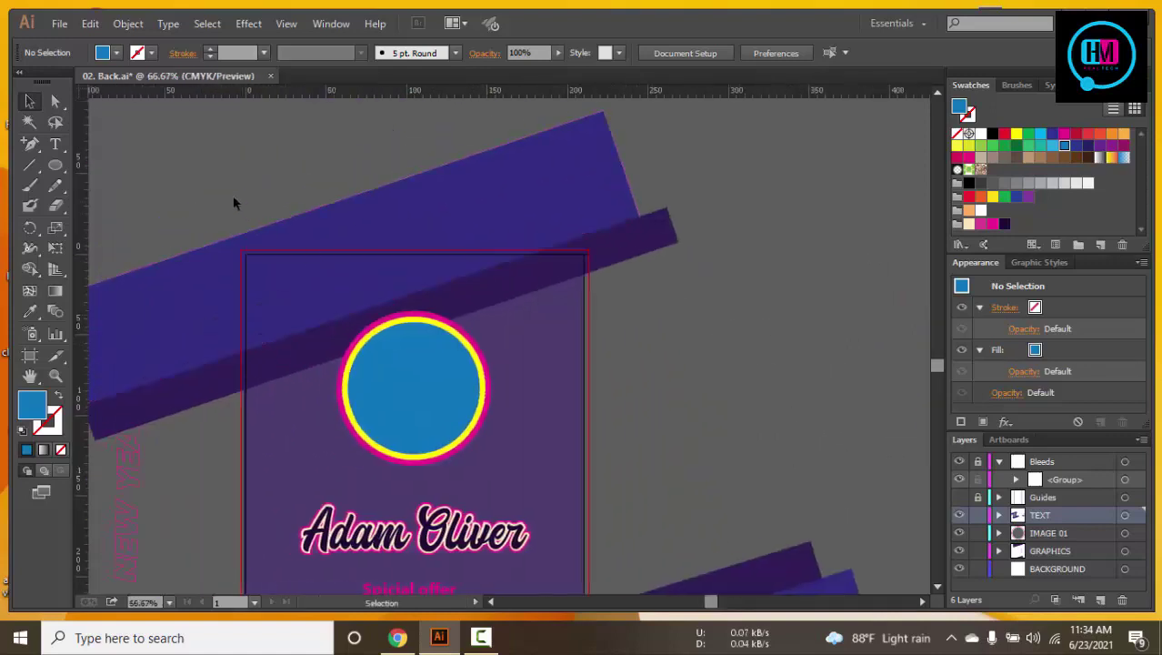
Start drawing a roughly 153 × 194 mm rectangle beside the card's right edge
drag(55, 164, 101, 167)
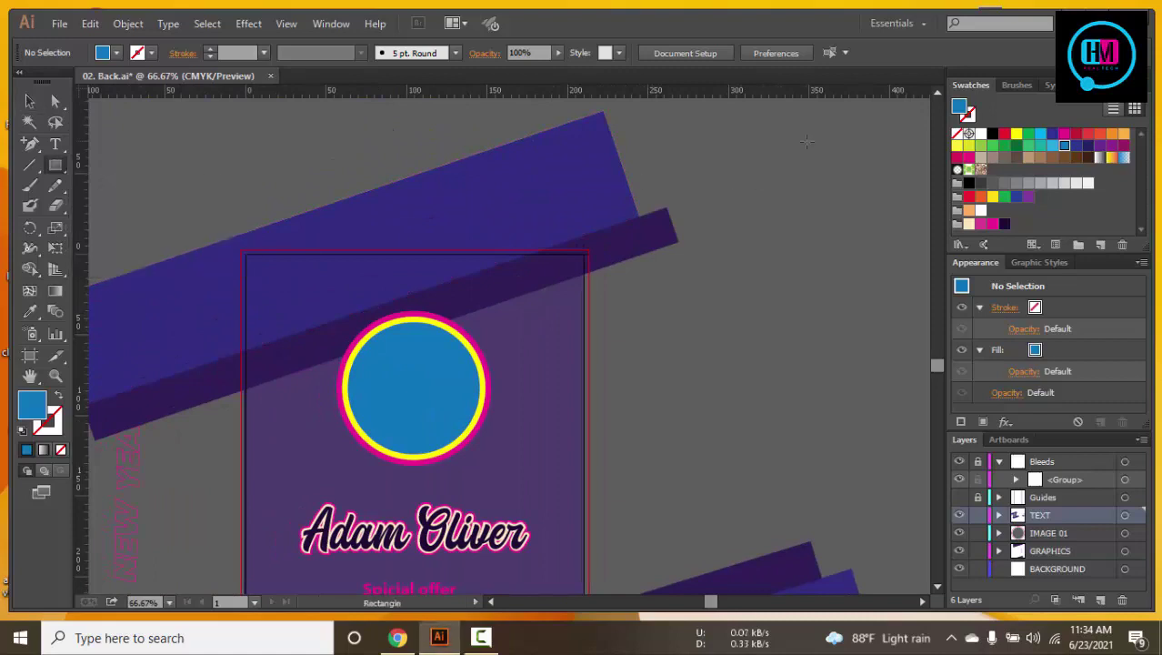
key(ctrl+minus)
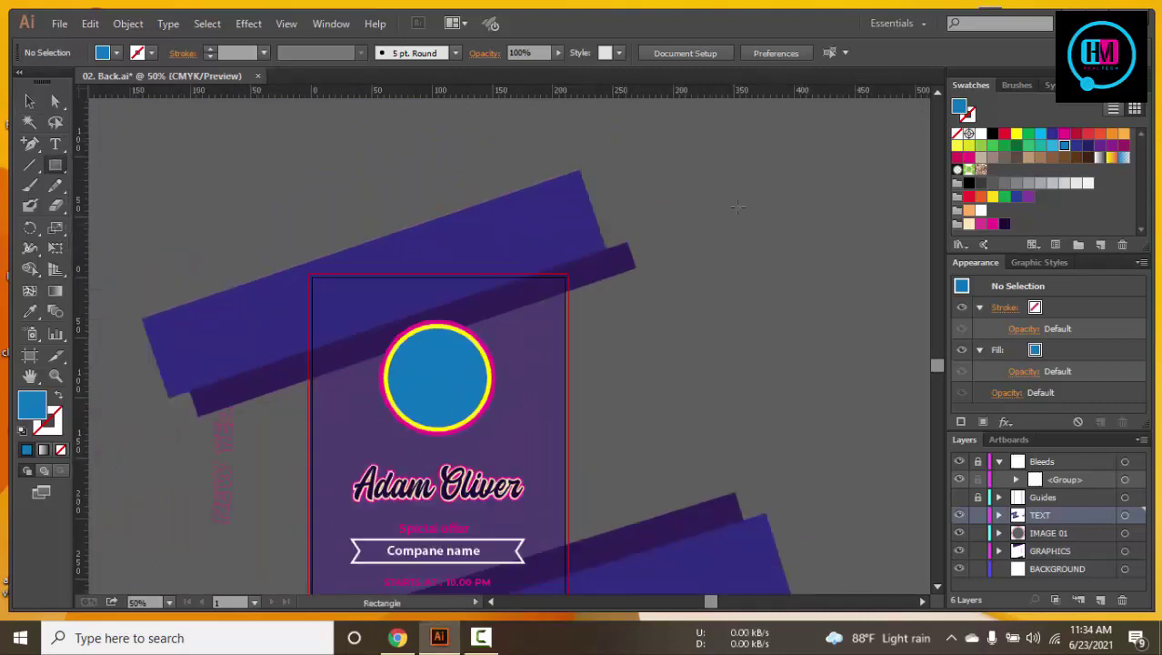
drag(753, 148, 568, 382)
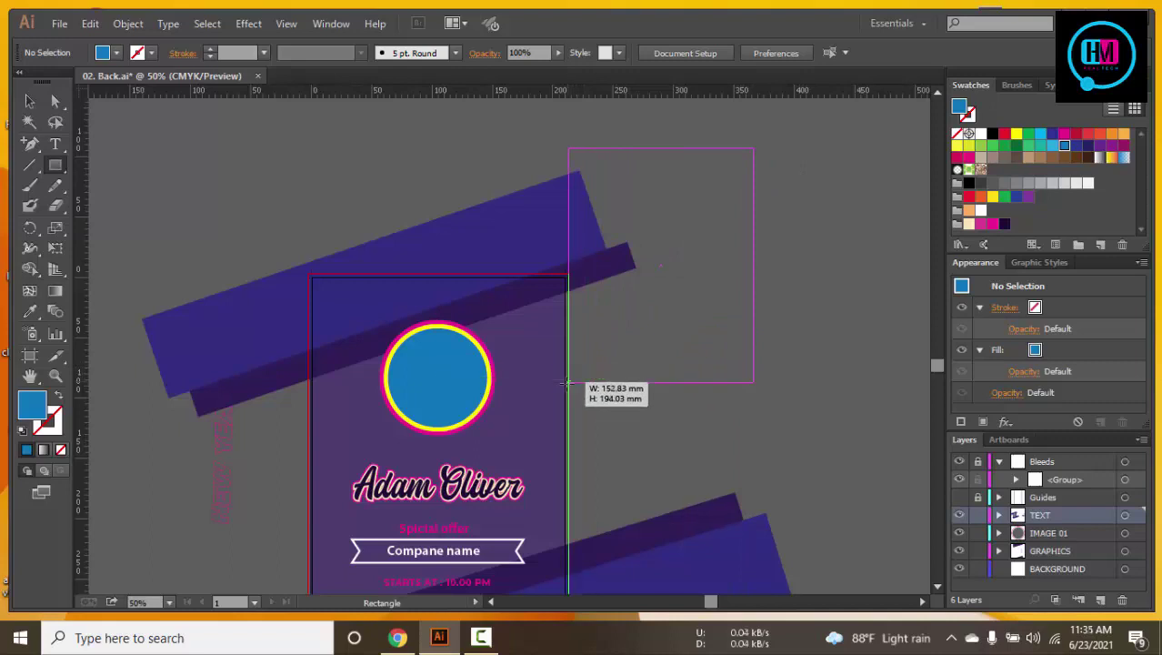
Replace the stray blue rectangle with a tall rectangle covering the bands' right overhang
drag(567, 382, 568, 384)
key(ctrl+minus)
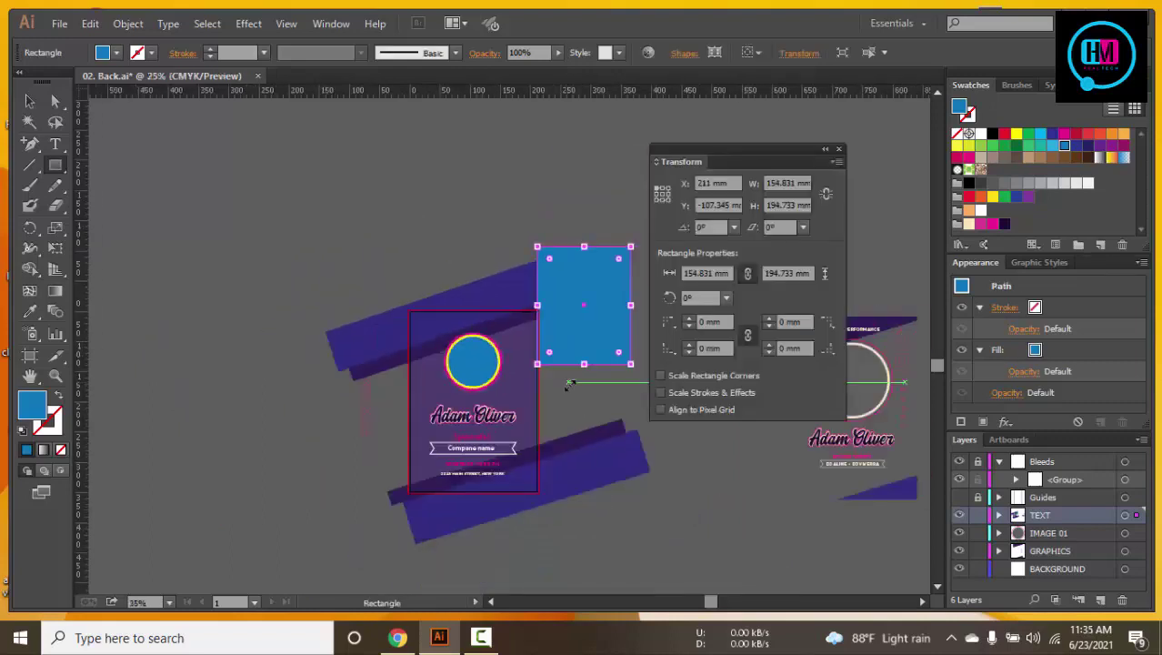
key(Delete)
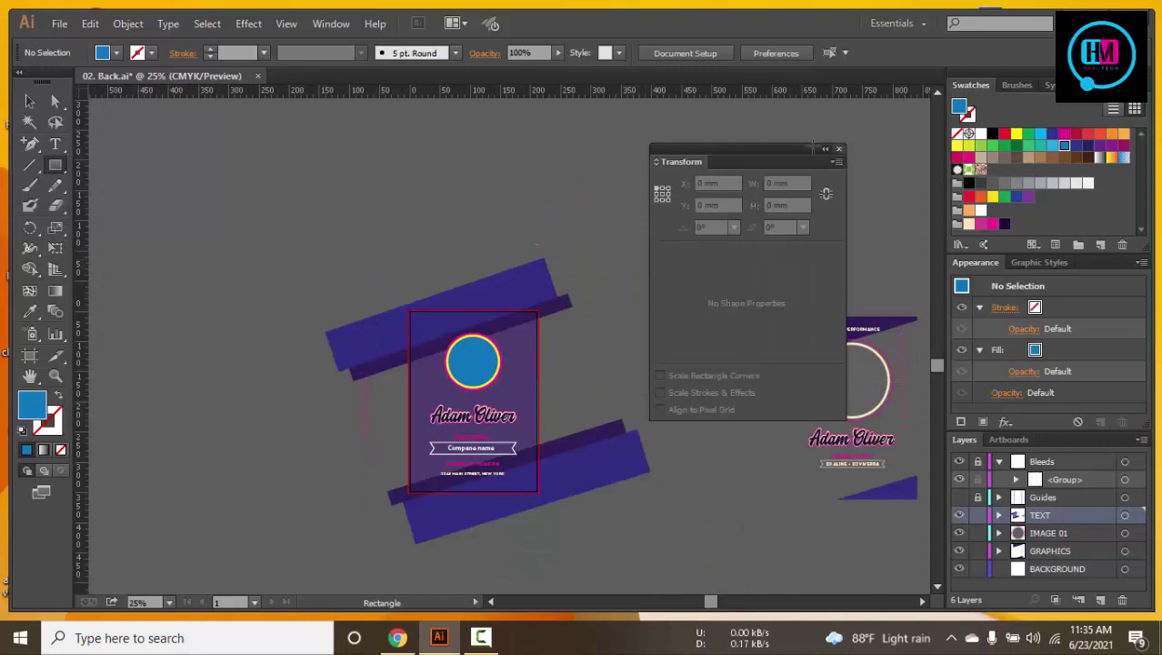
click(838, 148)
mouse_move(749, 136)
mouse_down()
mouse_move(539, 553)
mouse_move(539, 577)
mouse_up()
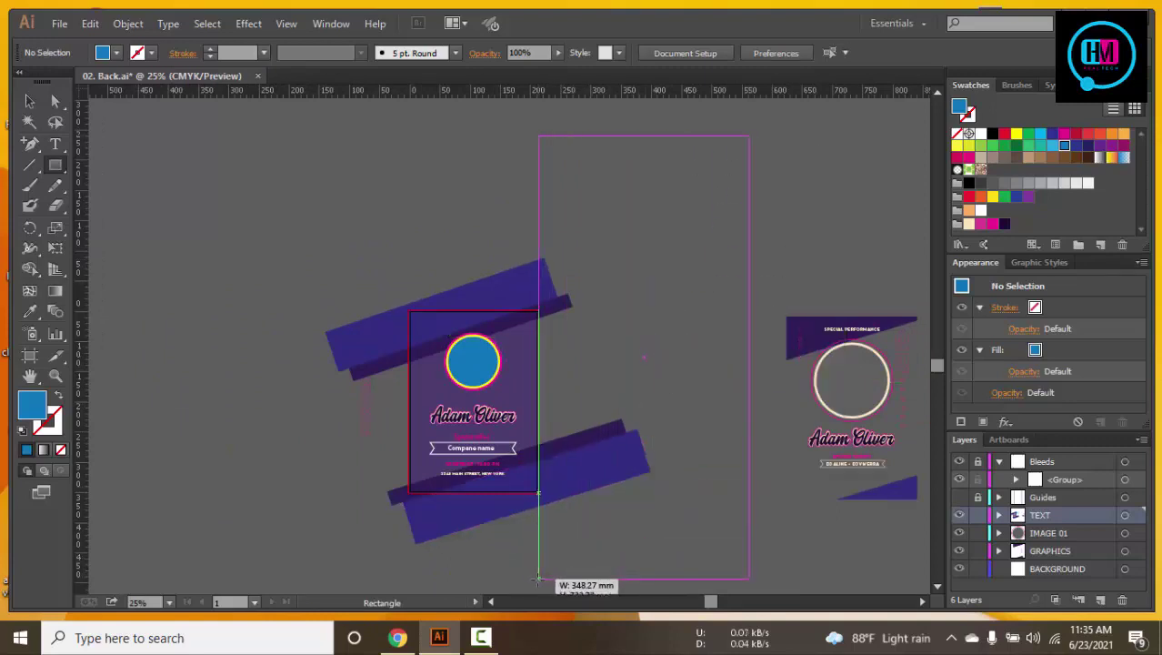
drag(538, 578, 538, 577)
Select all and use Shape Builder to delete the rectangle and right band overhang
key(v)
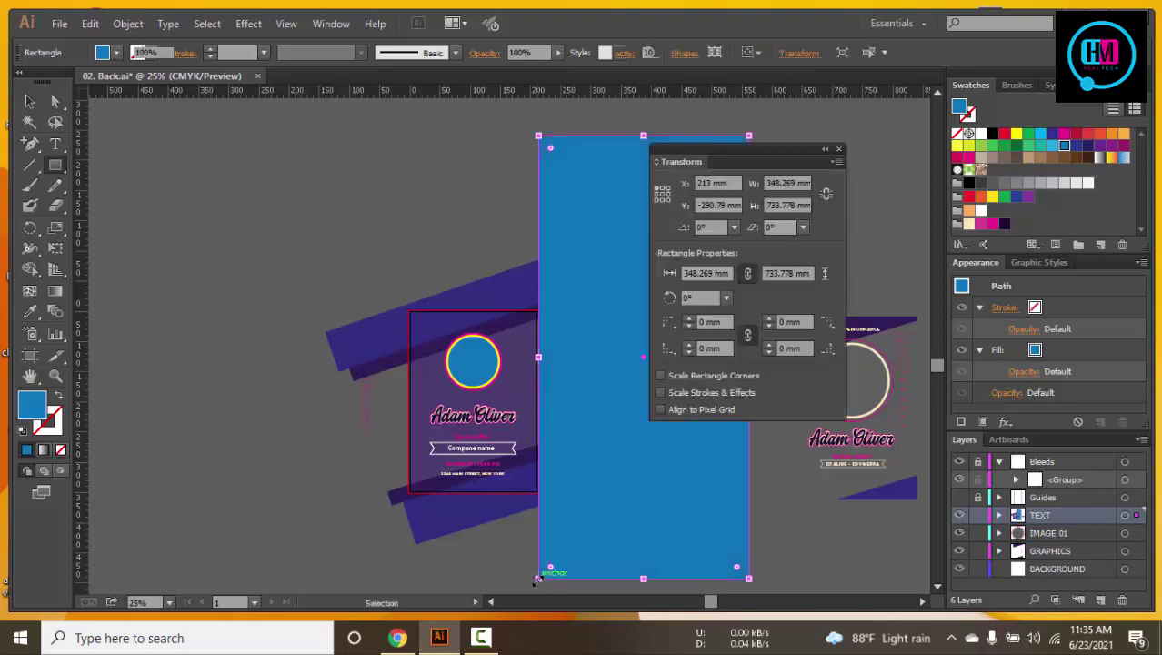
key(ctrl+a)
click(30, 269)
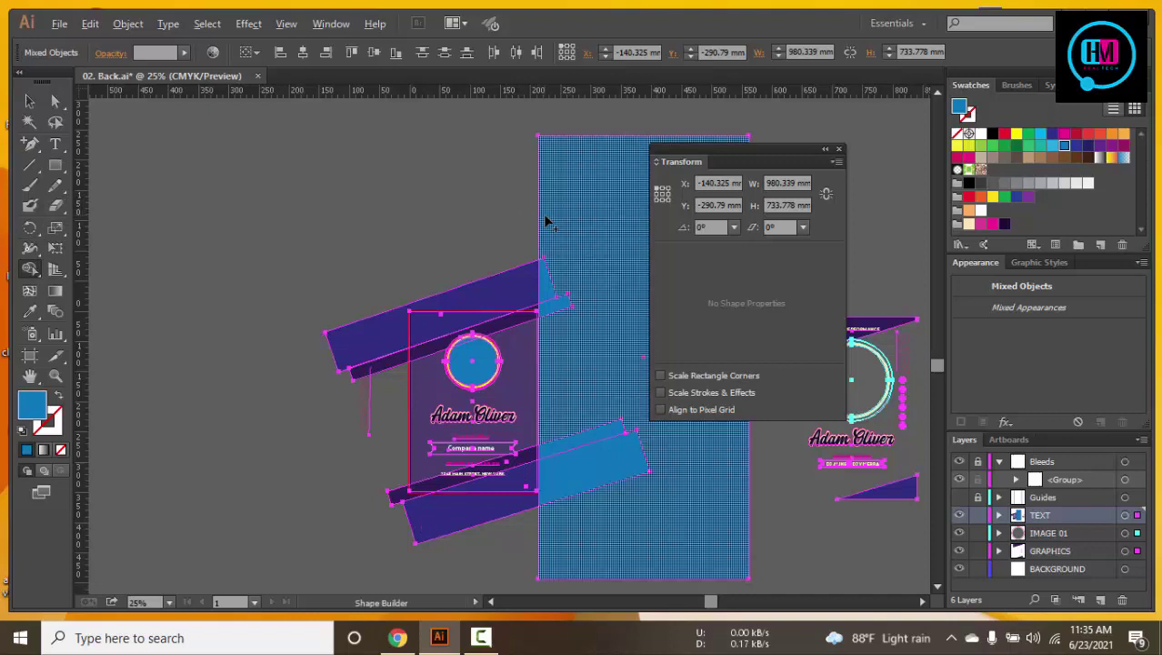
alt+click(566, 343)
alt+click(586, 468)
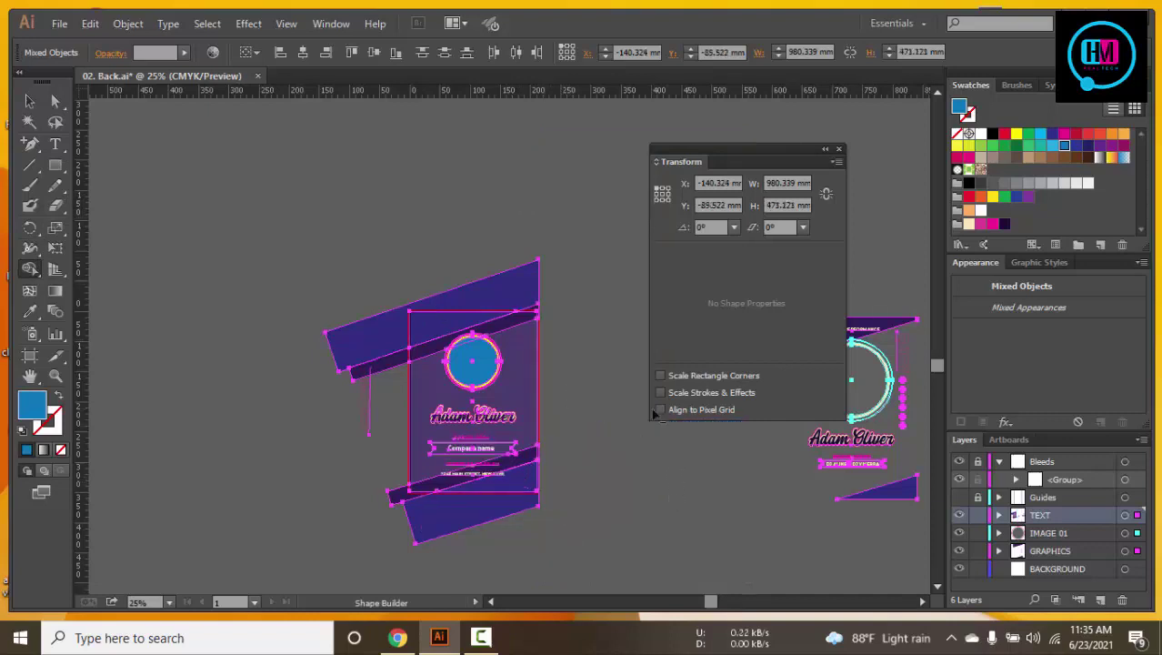
Draw a rectangle over the bands' left overhang and select all the artwork
click(55, 165)
mouse_move(192, 198)
mouse_down()
mouse_move(373, 550)
mouse_move(405, 582)
mouse_up()
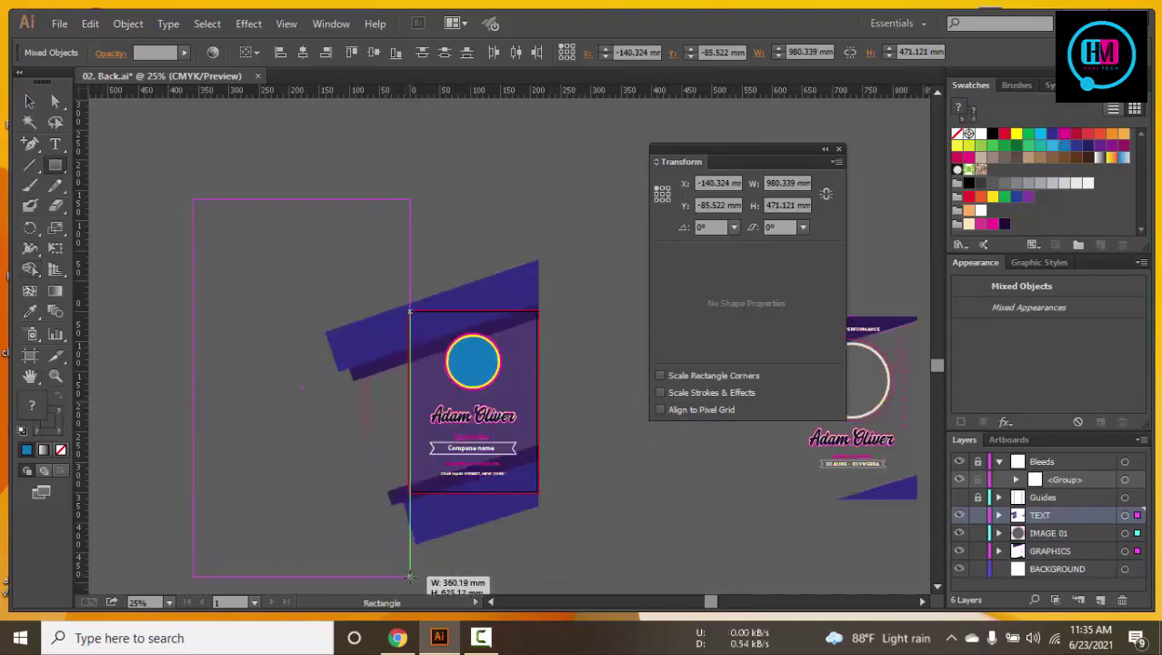
drag(405, 580, 408, 581)
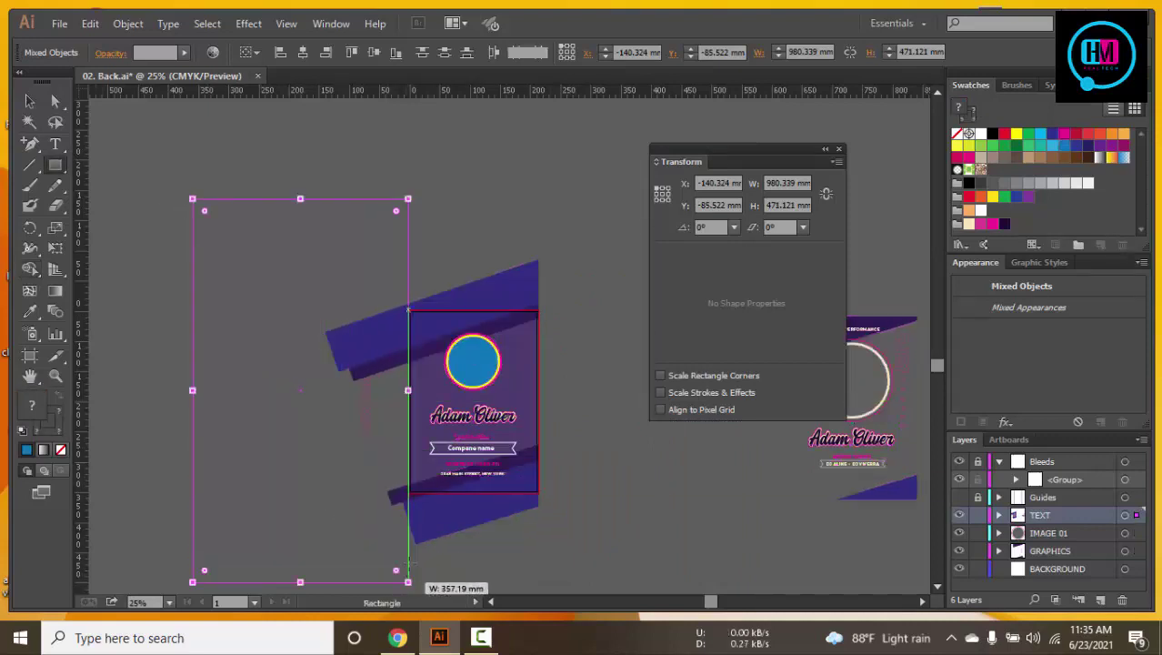
key(ctrl+a)
scroll(582, 346, down, 3)
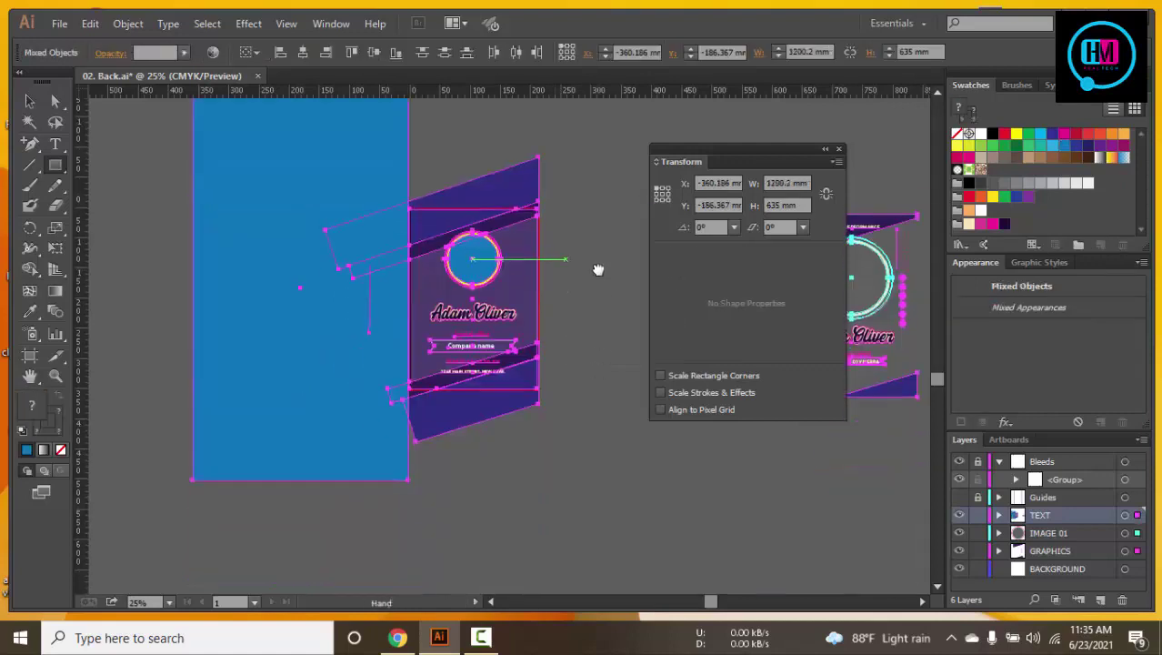
Shape Builder-delete the left overhang regions, then select the NEW YEAR text object
click(30, 269)
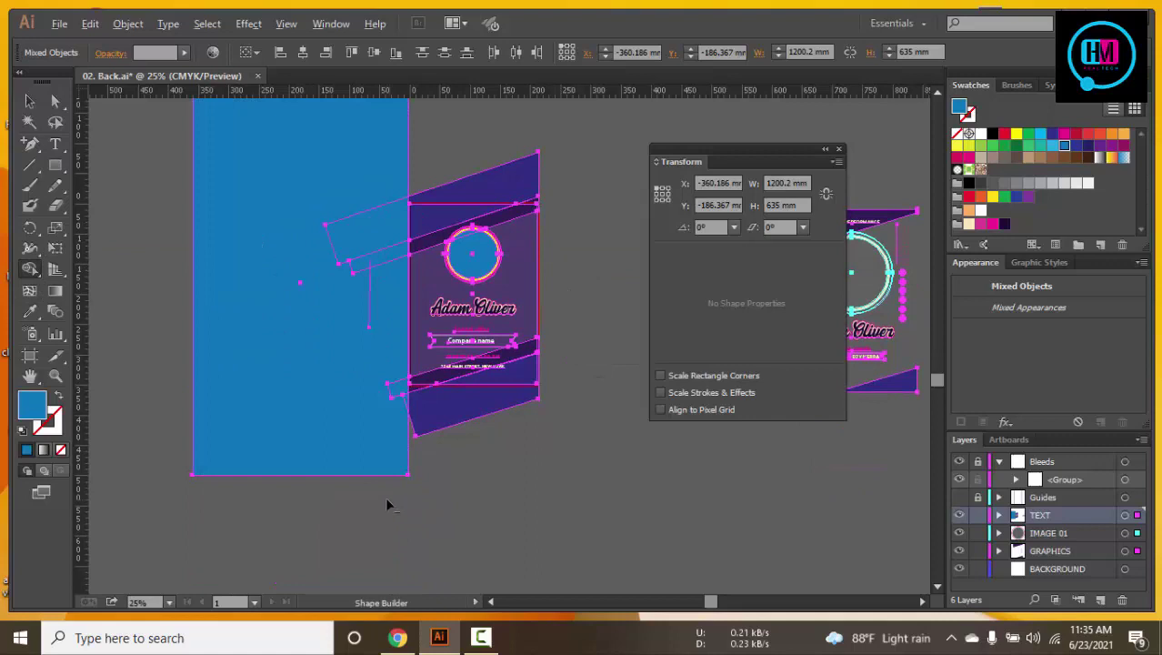
mouse_move(409, 492)
mouse_down()
mouse_move(386, 209)
mouse_move(369, 215)
mouse_up()
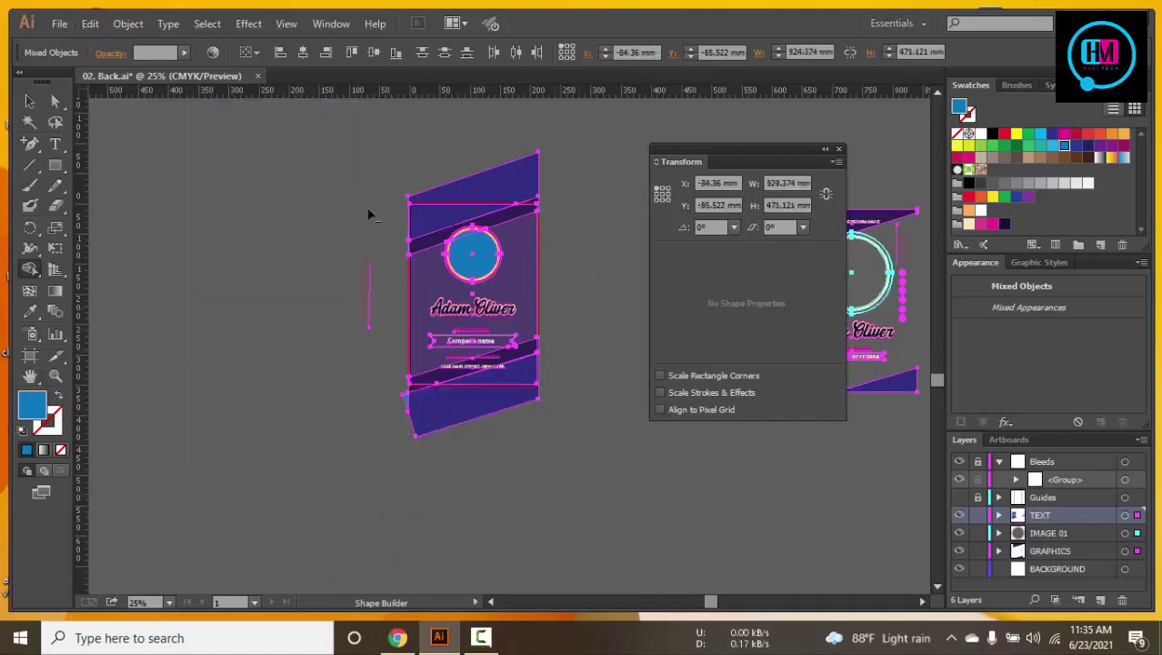
drag(374, 309, 373, 282)
key(ctrl+z)
drag(328, 226, 378, 339)
click(29, 101)
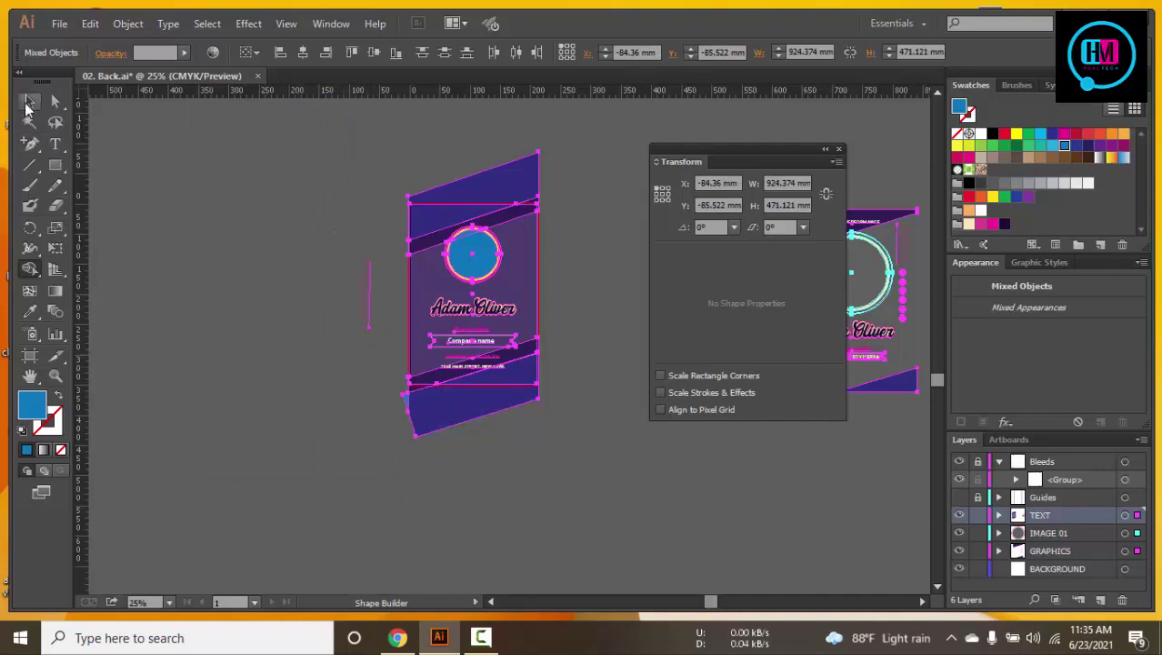
click(264, 213)
click(370, 289)
Move the NEW YEAR text off the card and fill it yellow
drag(370, 289, 239, 289)
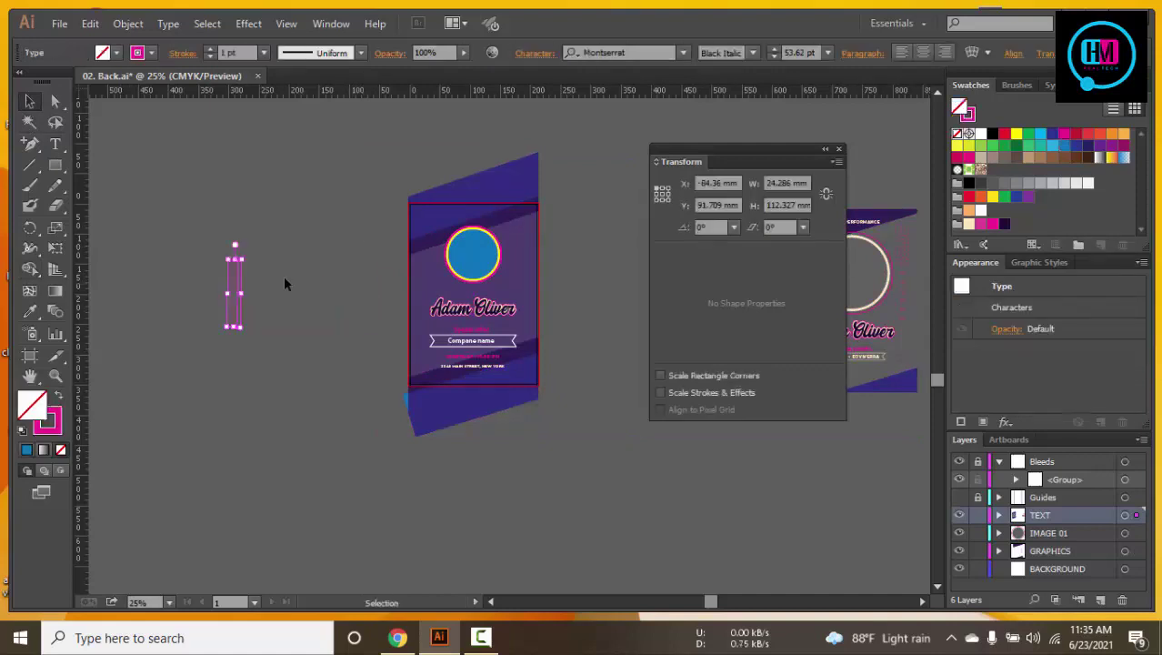
click(103, 52)
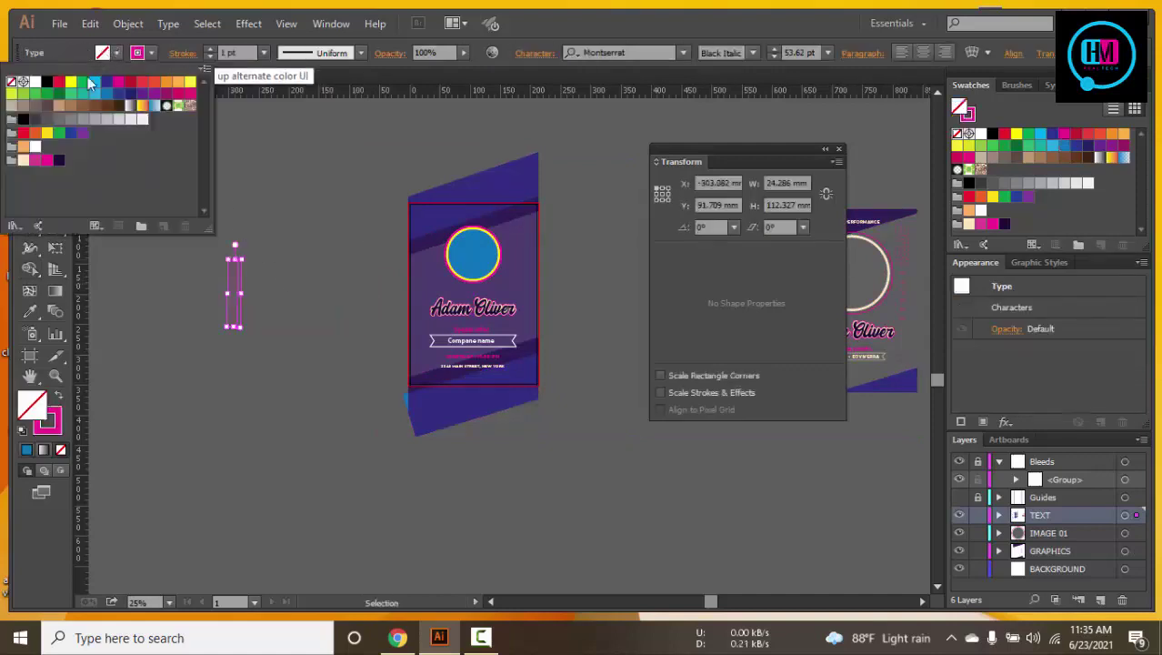
click(71, 86)
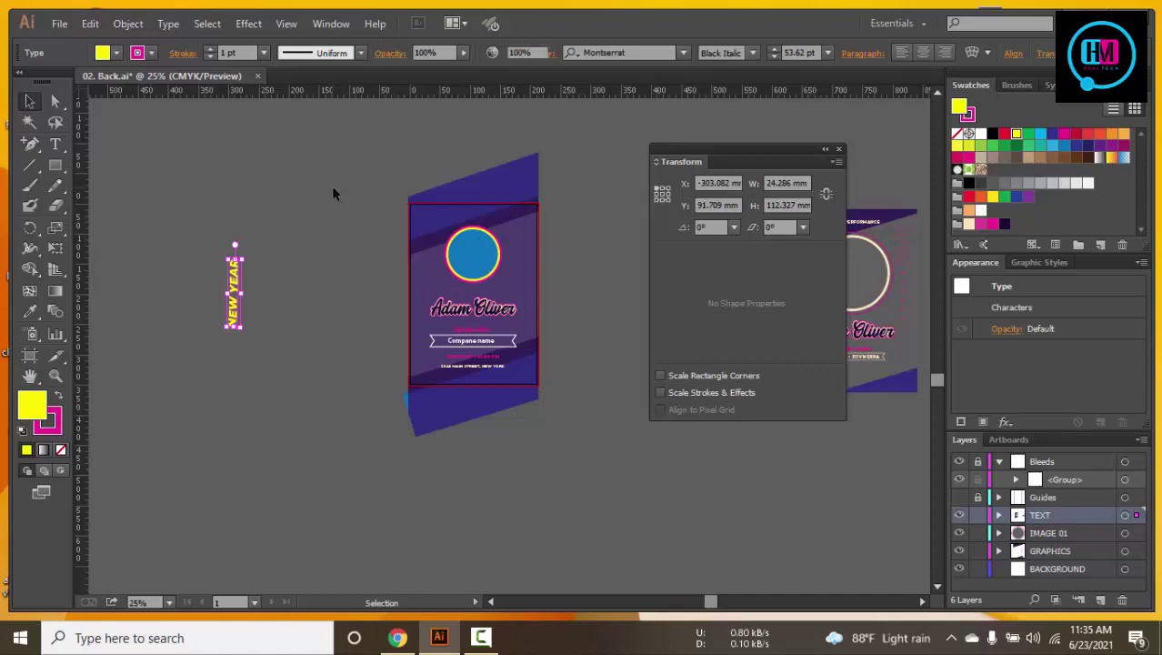
click(332, 188)
Rotate the NEW YEAR text 180° to read top-to-bottom and place it along the card's right edge
click(234, 241)
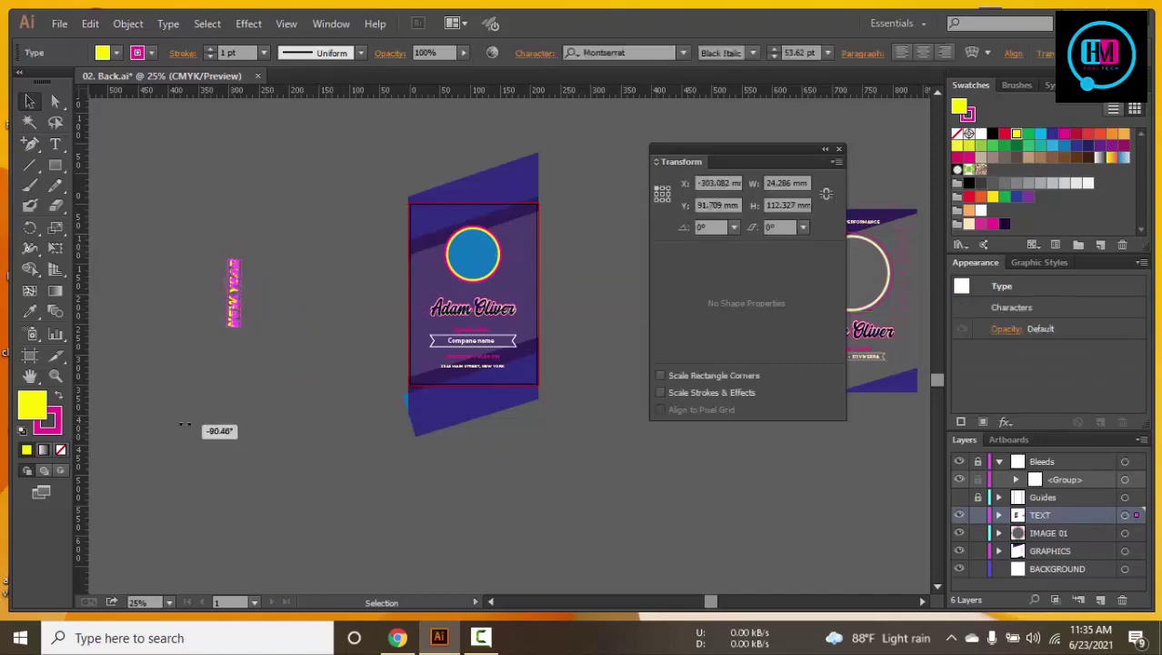
drag(248, 257, 193, 428)
drag(240, 273, 534, 261)
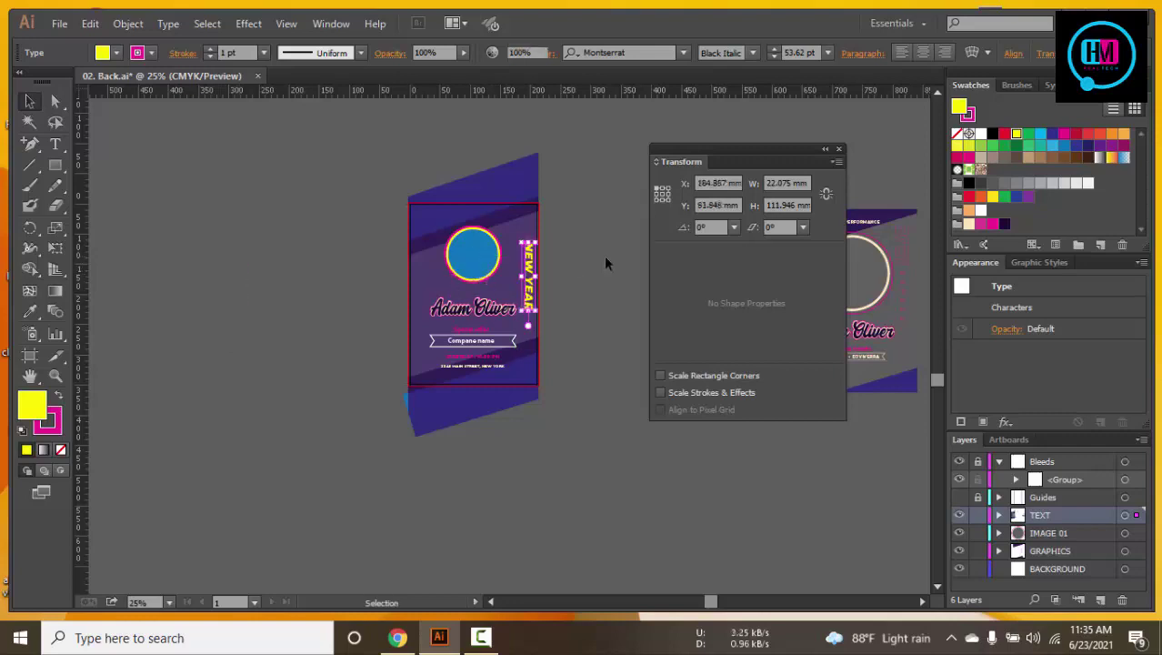
click(604, 256)
drag(608, 247, 611, 355)
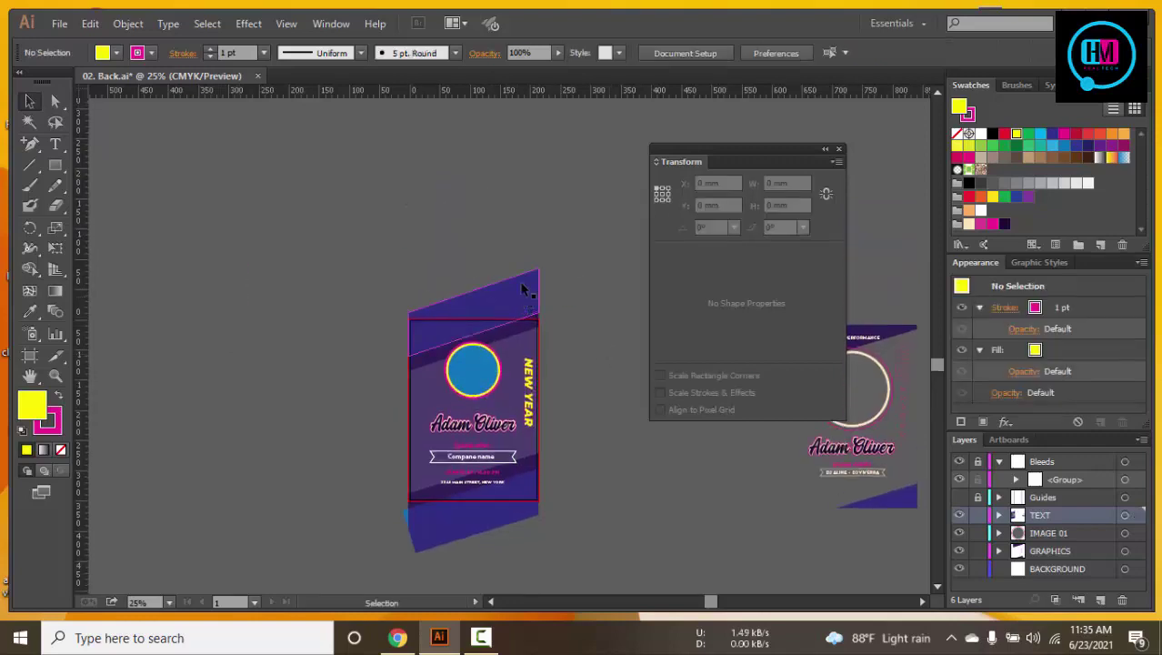
drag(598, 468, 586, 351)
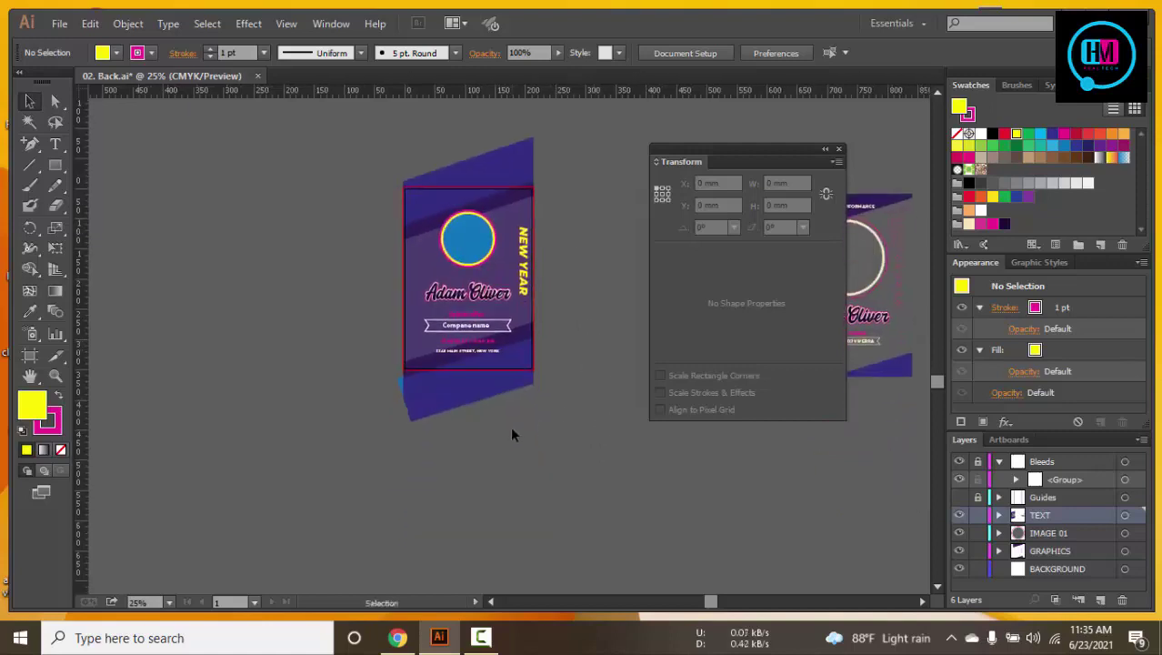
Draw a rectangle over the bands' bottom overhang and select it with the band
scroll(512, 423, up, 3)
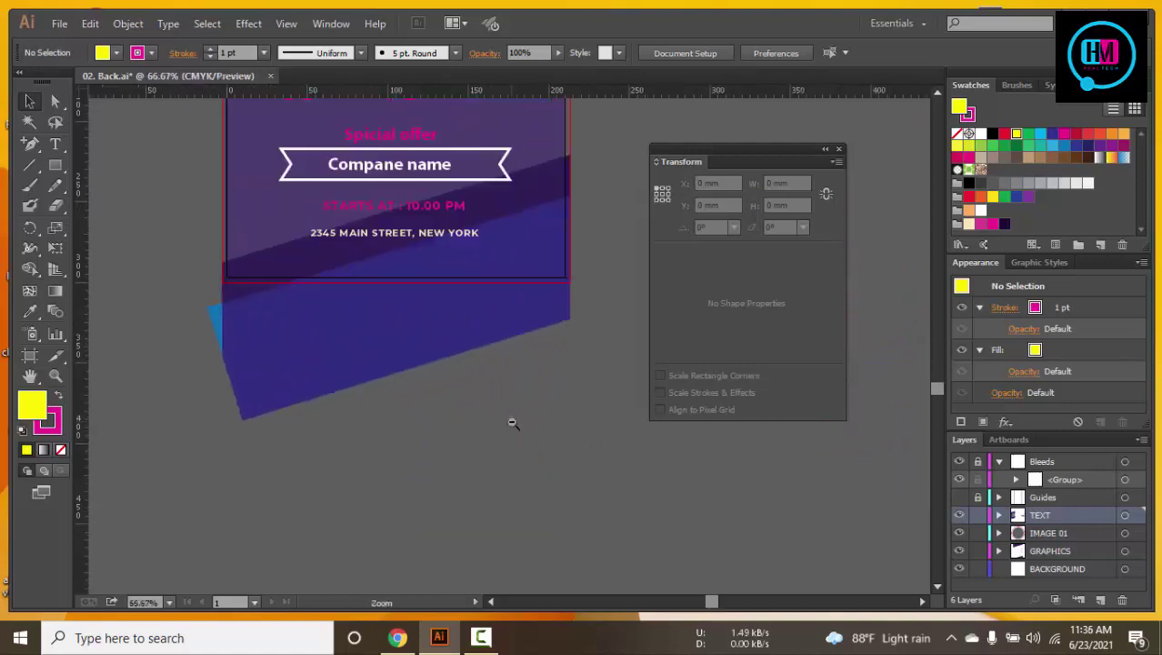
click(64, 169)
drag(187, 510, 598, 283)
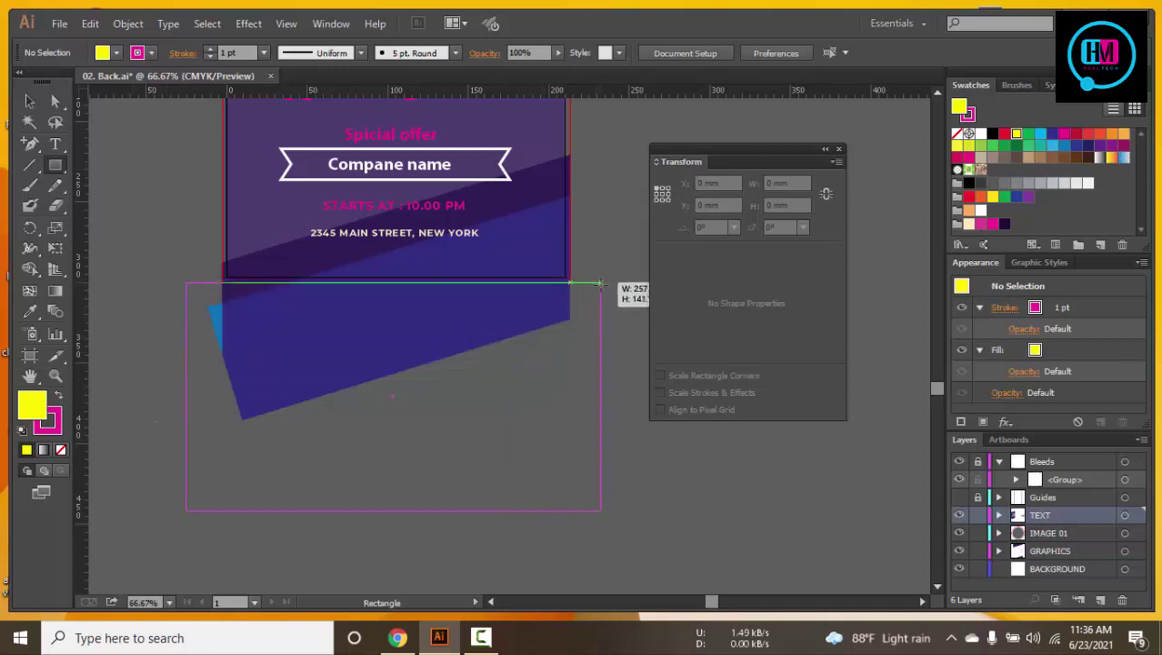
drag(598, 282, 599, 283)
shift+click(455, 211)
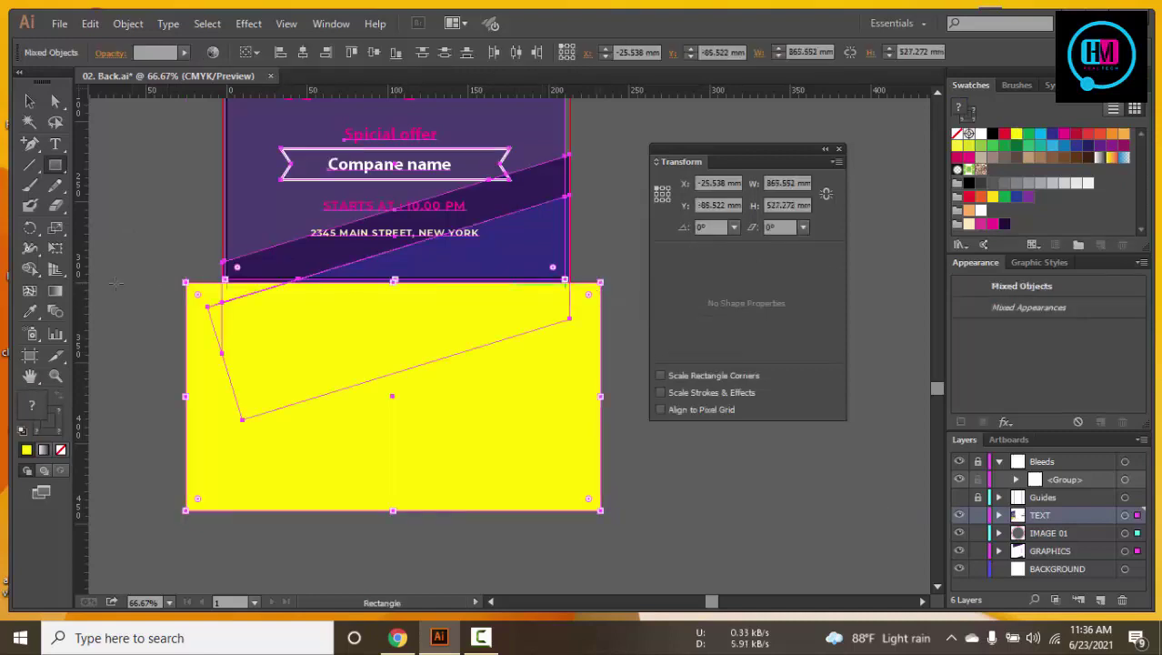
Shape Builder-delete the bottom overhang, the covering rectangle and a leftover triangle
click(30, 268)
click(189, 318)
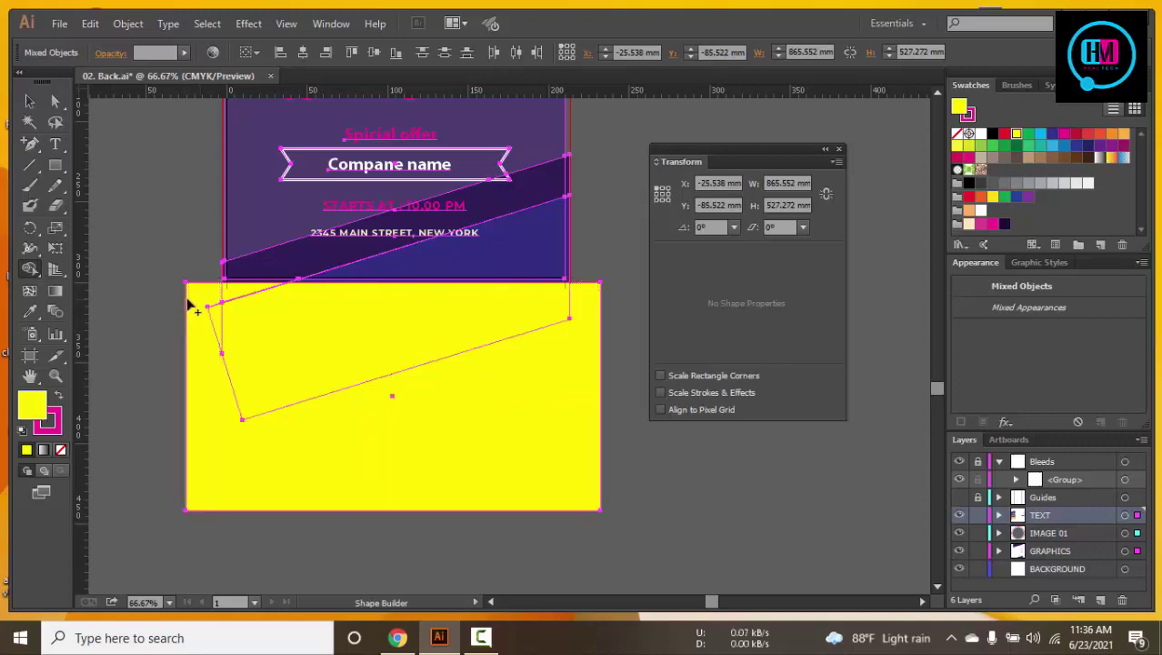
drag(165, 303, 573, 305)
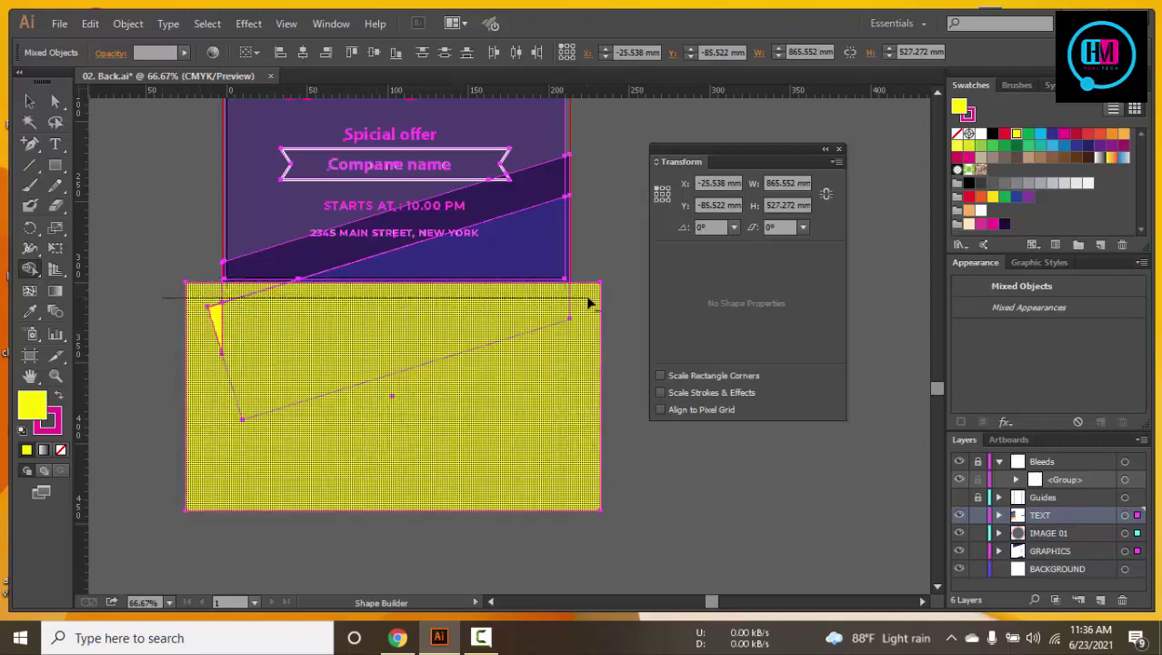
drag(370, 357, 174, 300)
alt+click(215, 318)
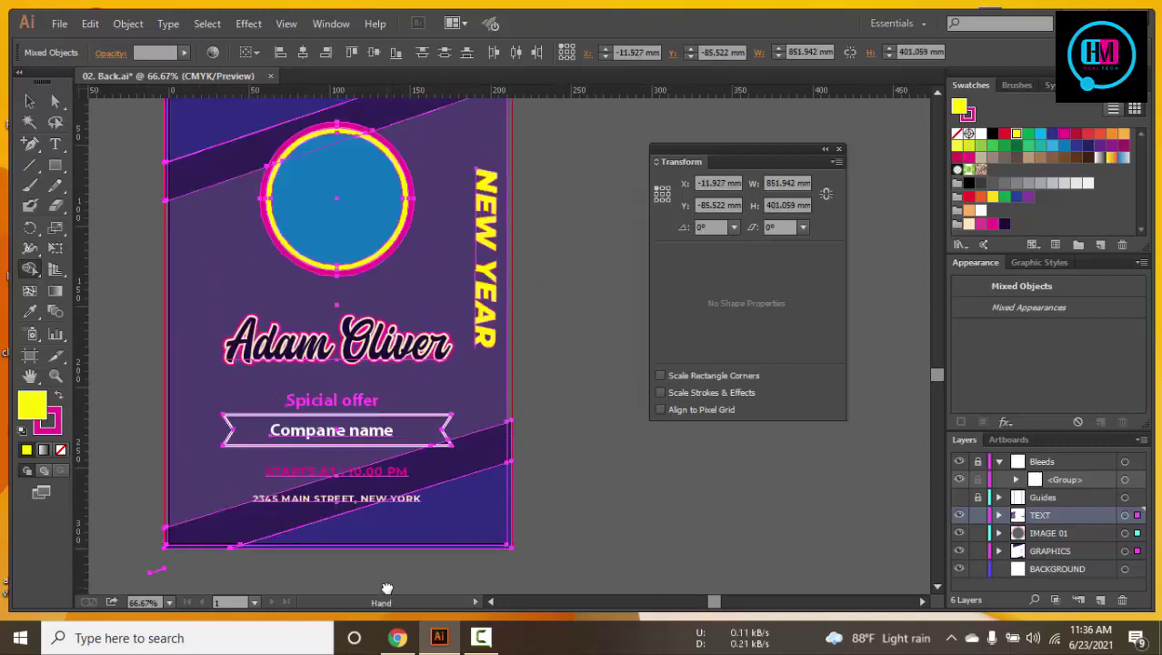
Draw a rectangle over the bands' overhang at the card's top
drag(414, 353, 392, 423)
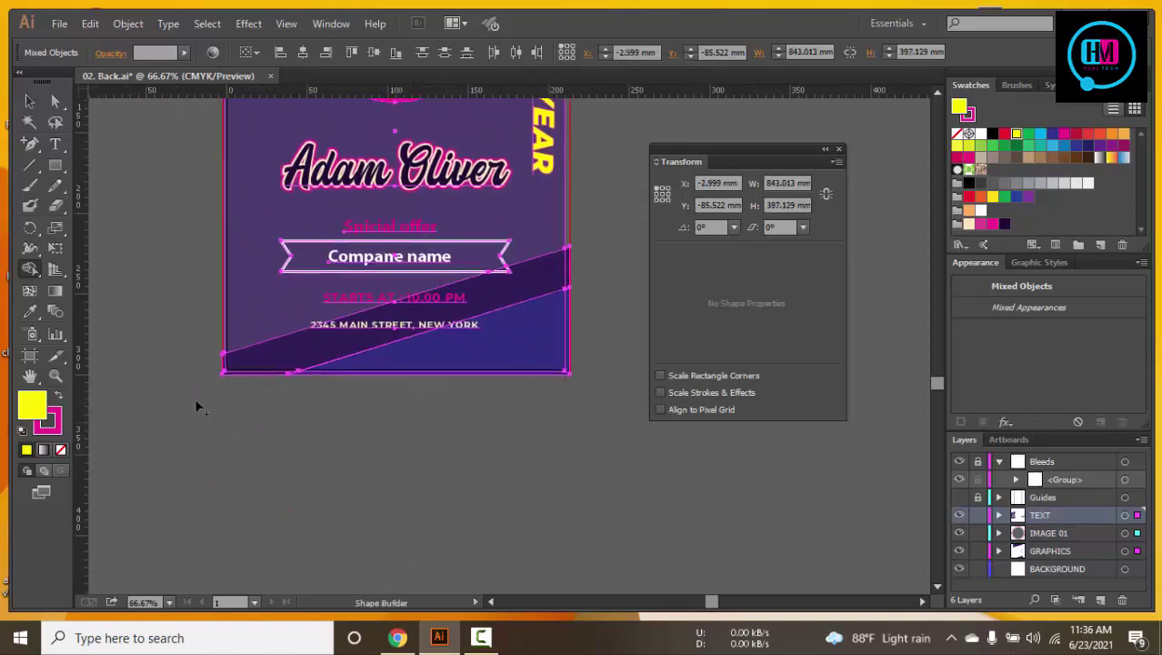
drag(384, 252, 412, 445)
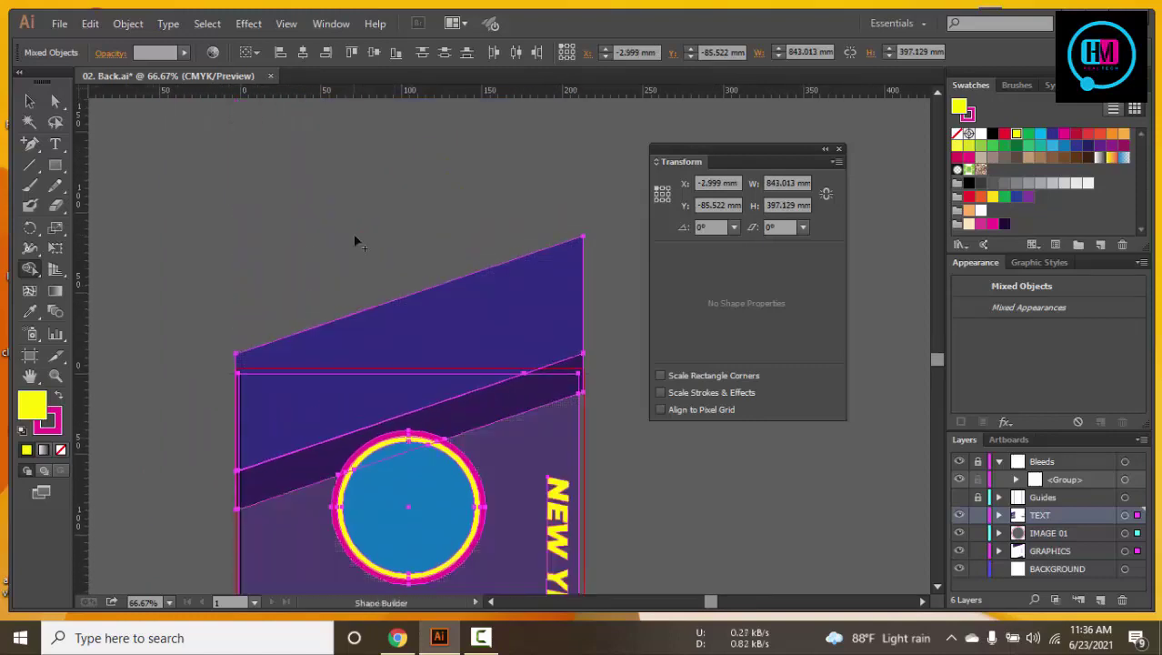
click(55, 165)
drag(137, 206, 622, 366)
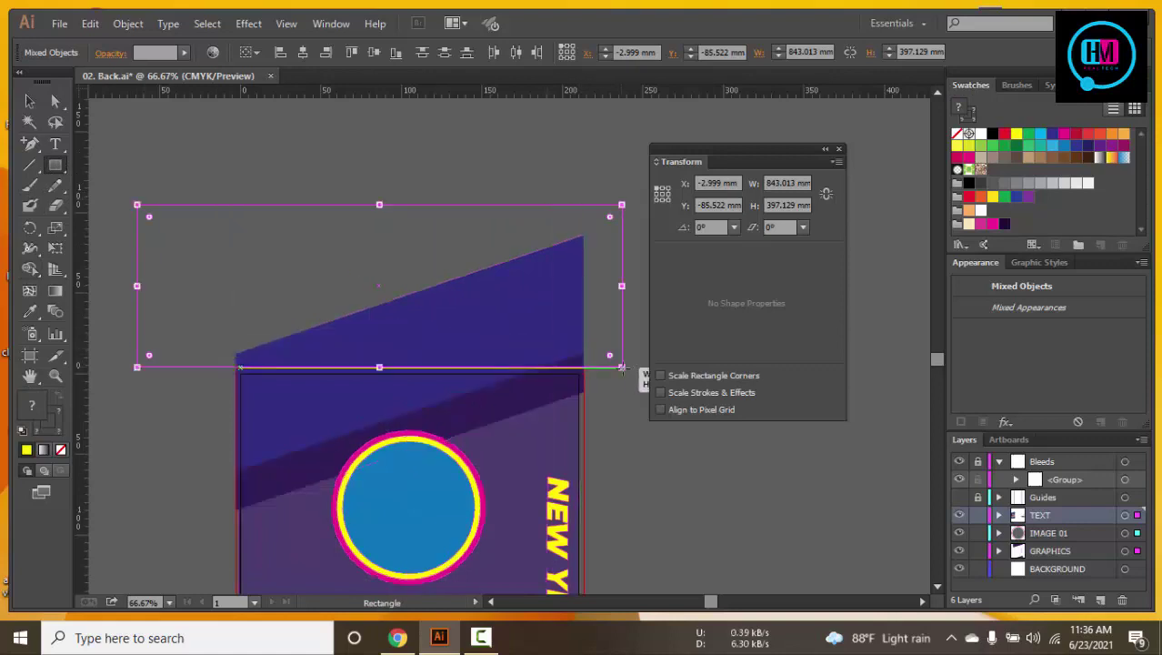
Select all and Shape Builder-delete the top overhang with its rectangle
key(ctrl+a)
click(30, 268)
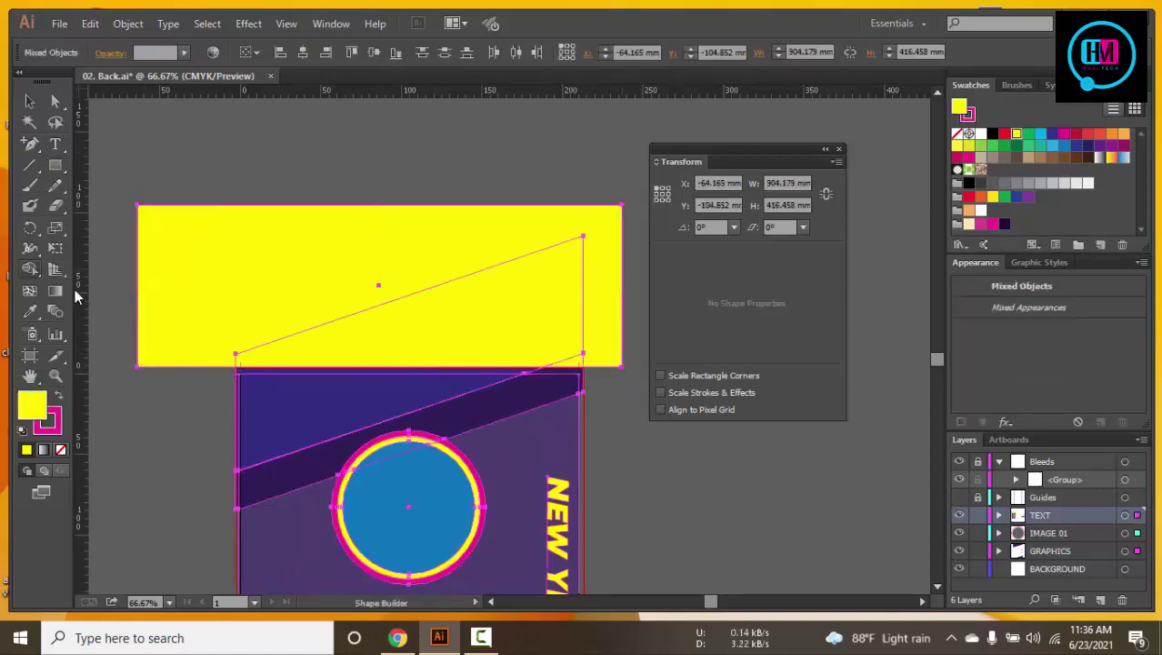
drag(234, 350, 584, 367)
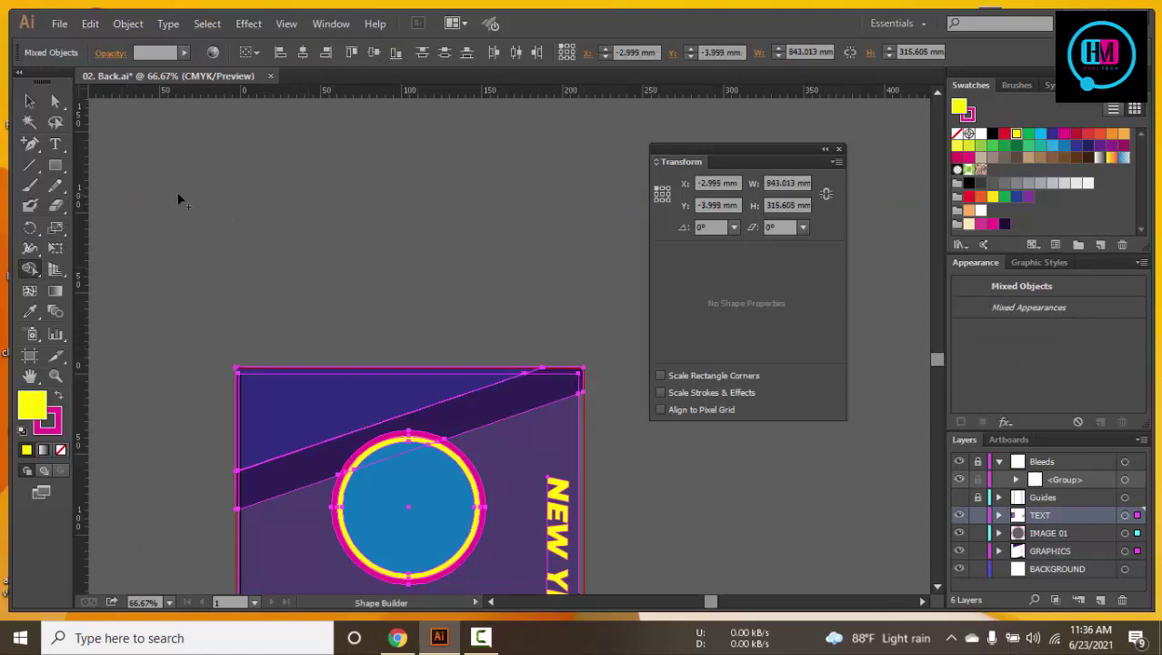
click(29, 100)
click(294, 199)
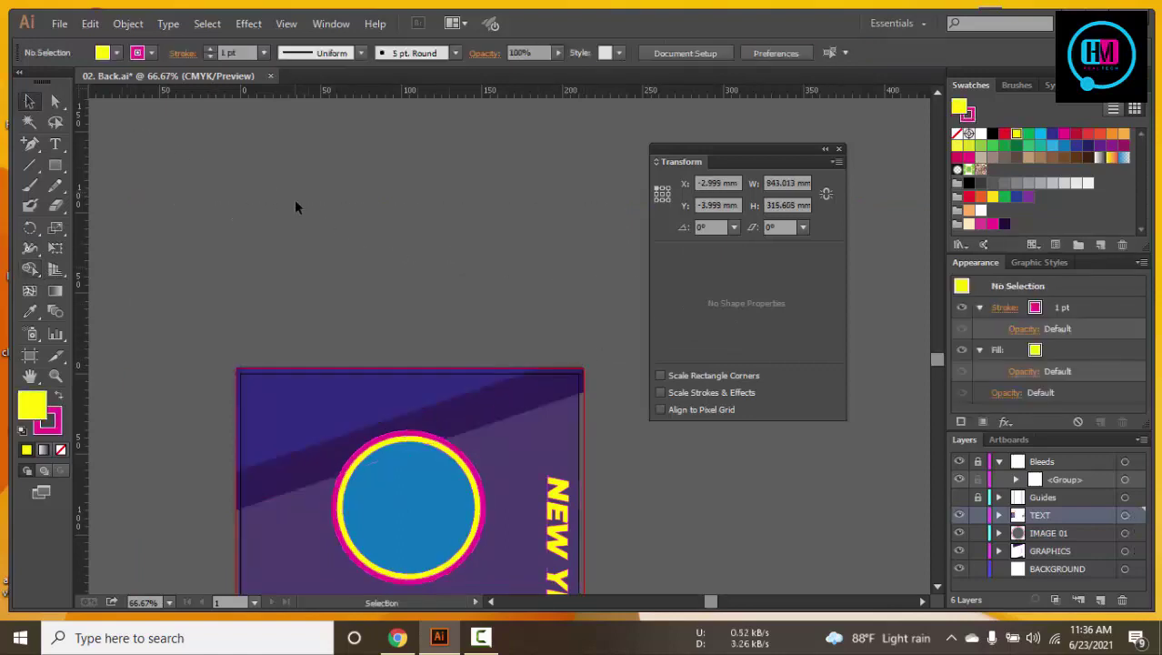
Zoom out to review the completed card back beside the front card
drag(431, 227, 316, 186)
key(ctrl+minus)
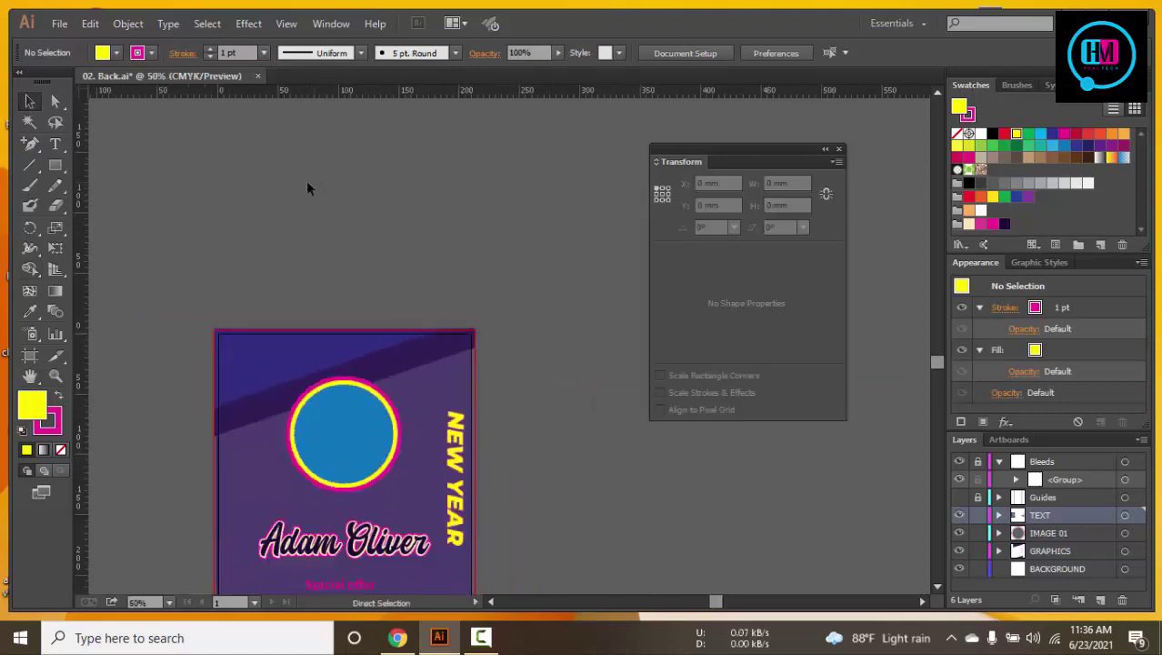
key(ctrl+minus)
key(ctrl+minus)
click(431, 383)
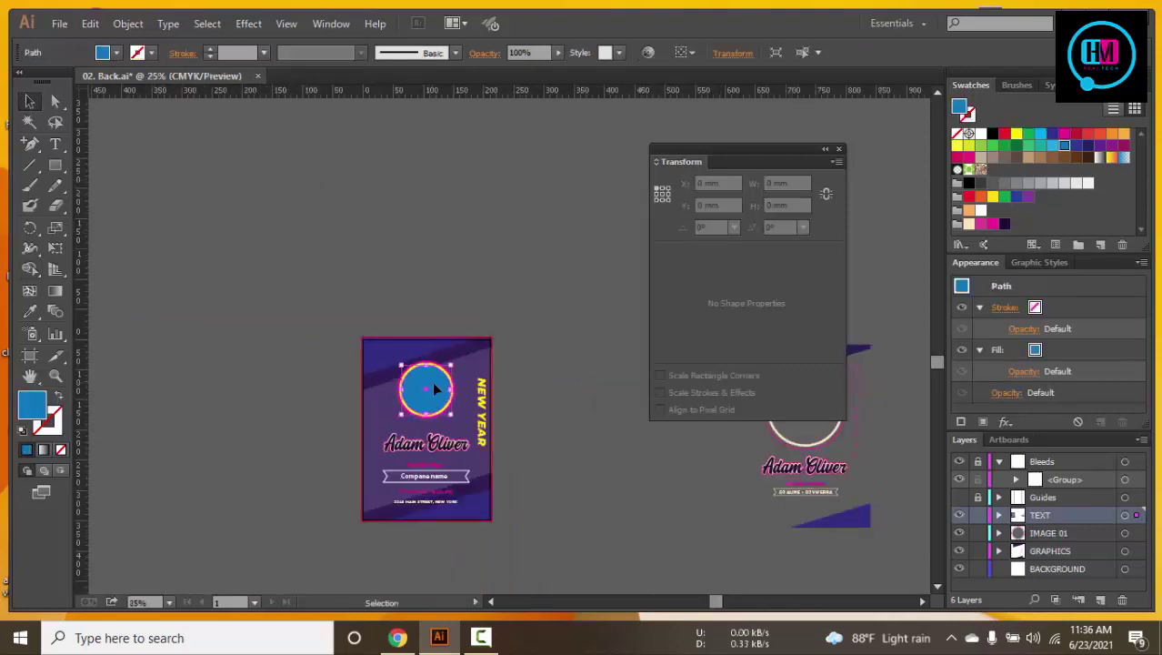
click(523, 280)
key(ctrl+minus)
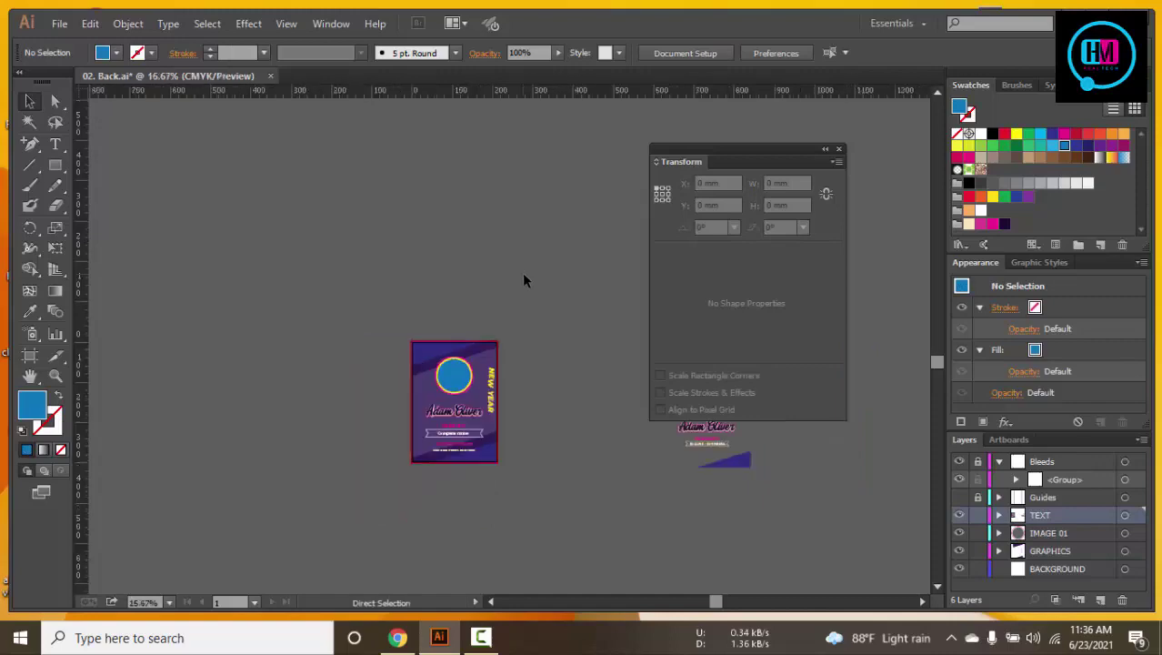